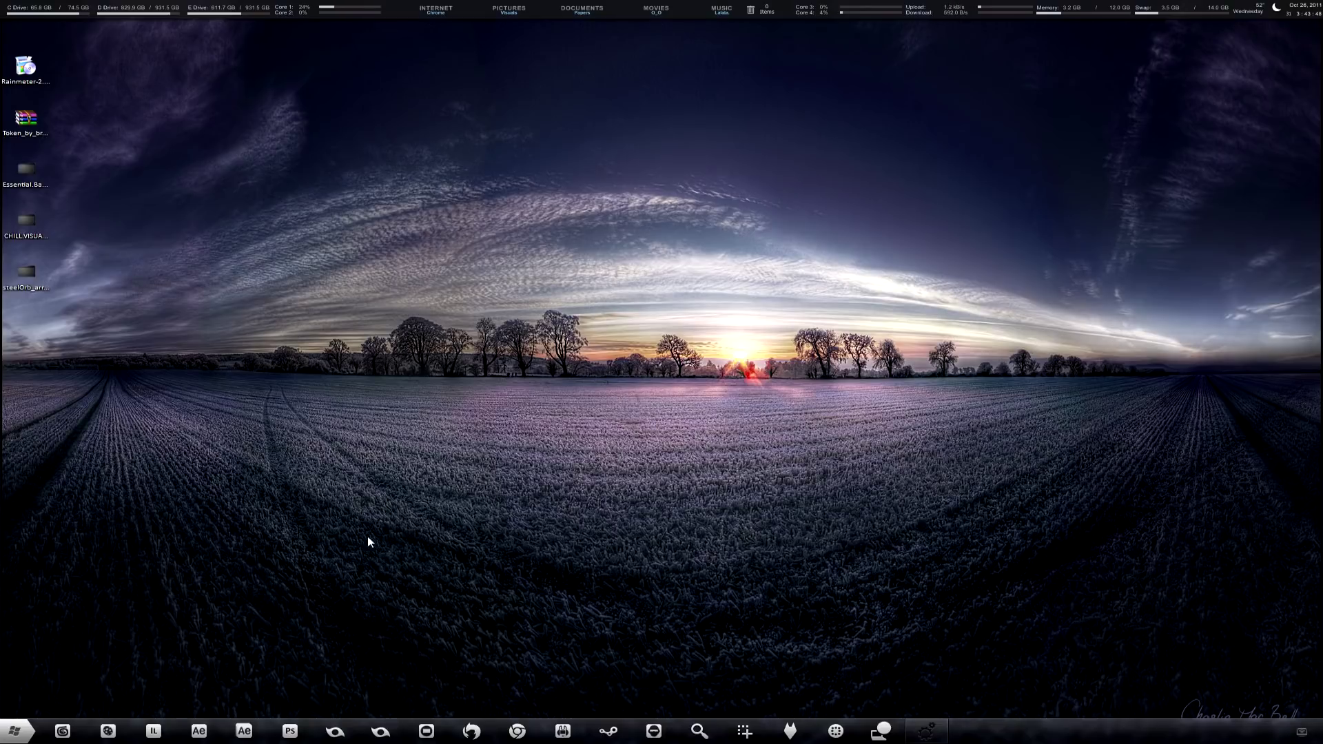
Enter the sfc /scannow command in a Command Prompt opened as administrator, and close the window.
{"action": "left_click", "coordinate": [16, 733]}
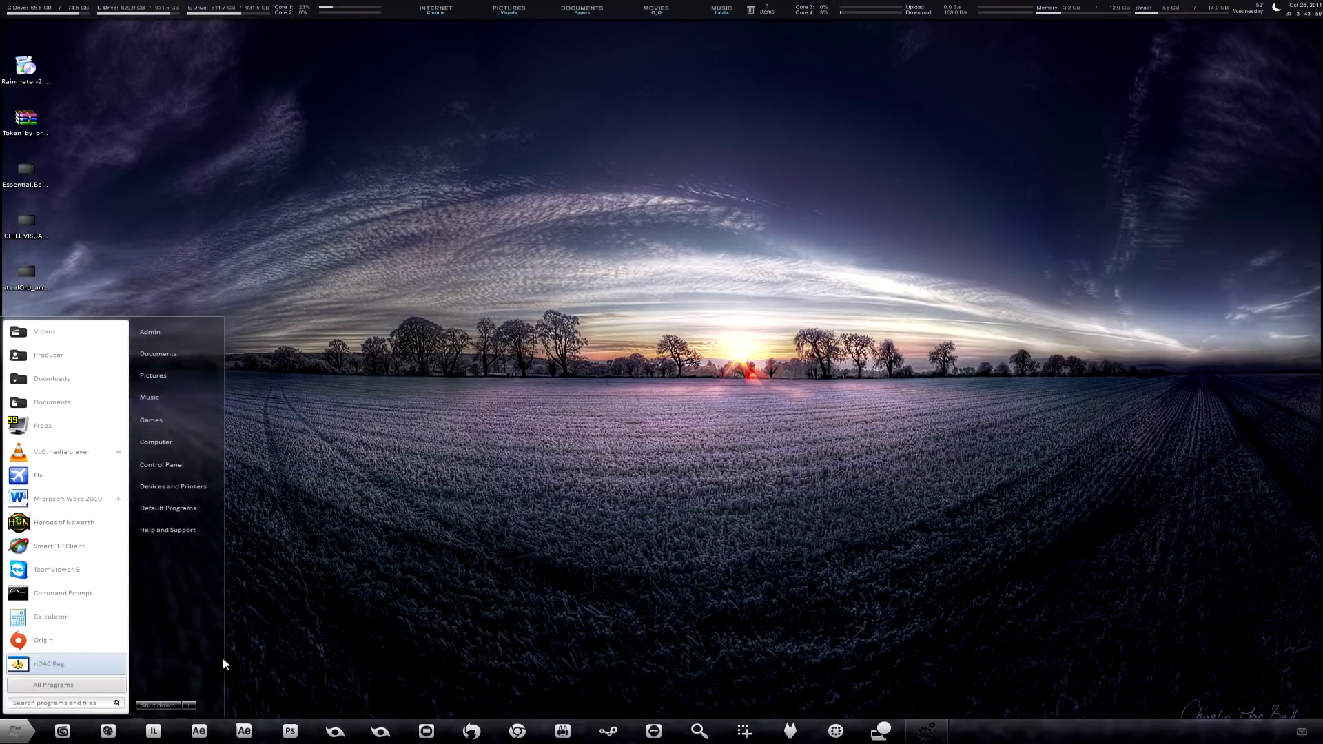
{"action": "left_click", "coordinate": [53, 700]}
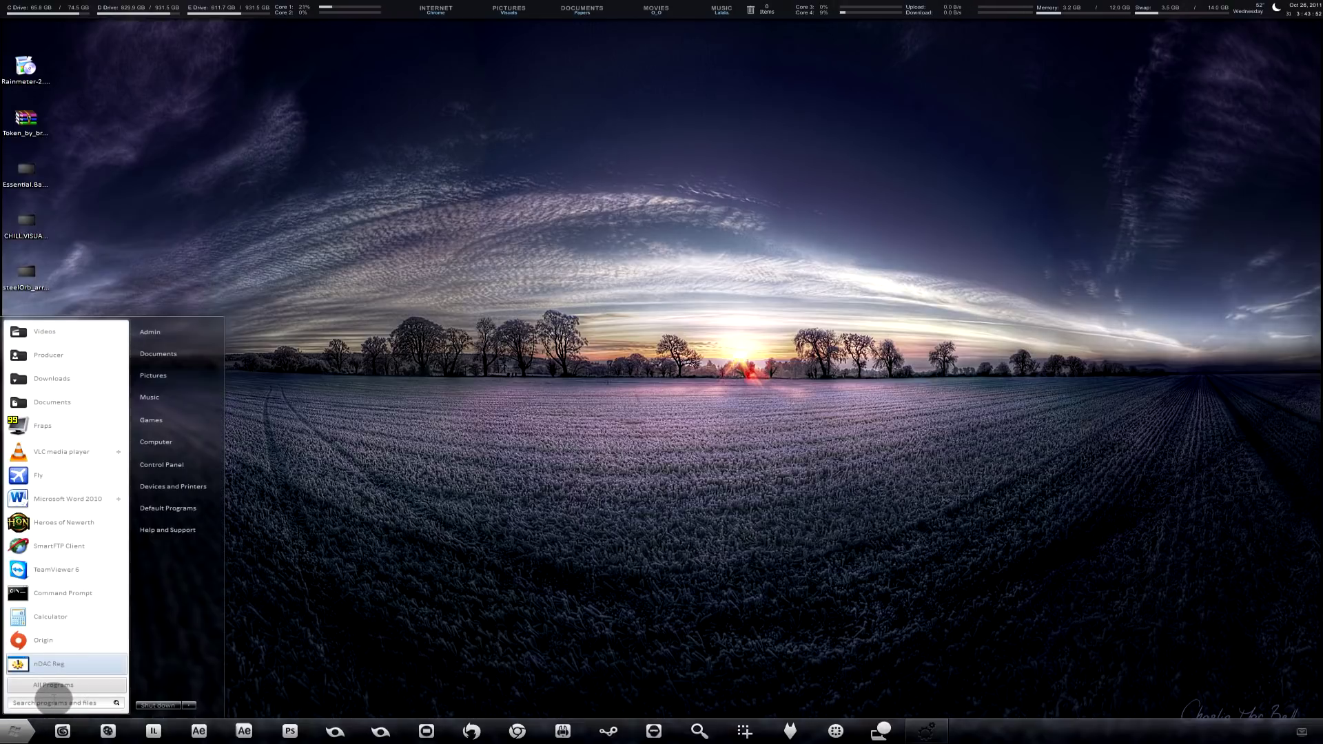
{"action": "type", "text": "CMD"}
{"action": "key", "text": "ctrl+shift+Return"}
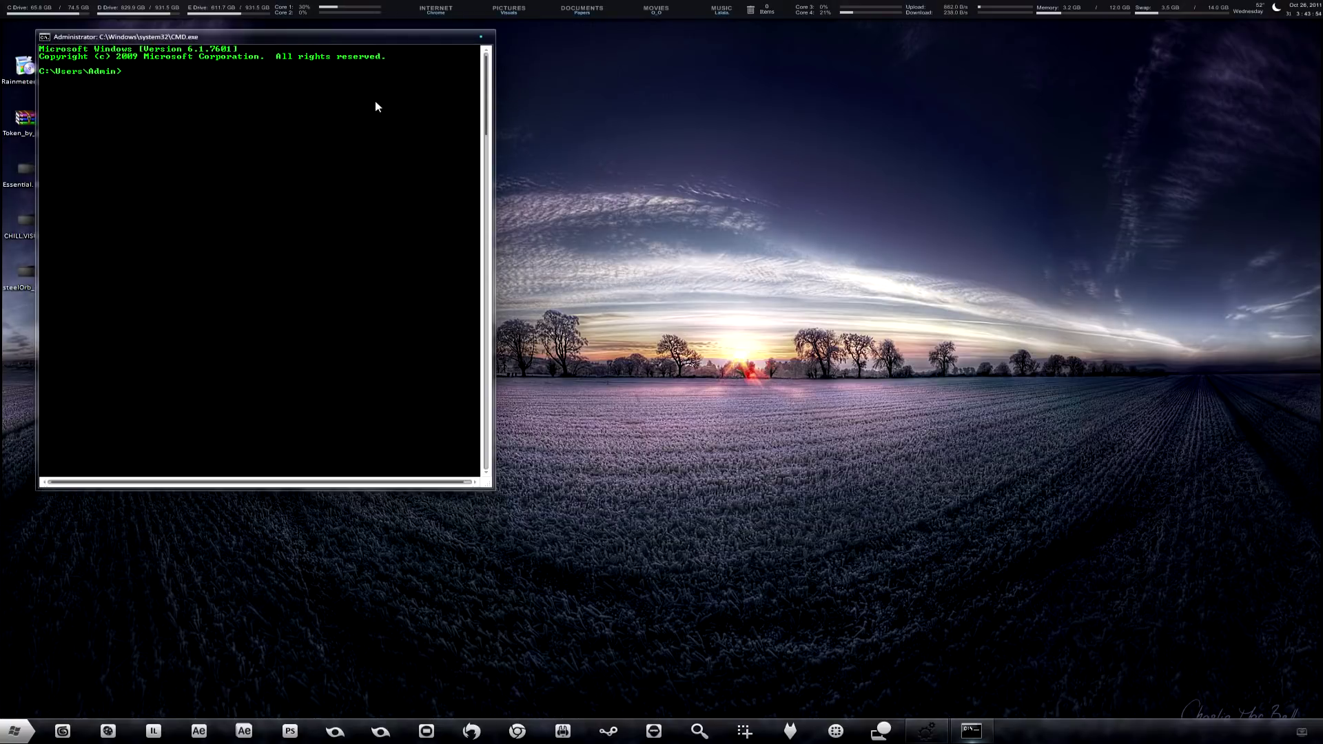
{"action": "left_click_drag", "start_coordinate": [241, 41], "coordinate": [604, 129]}
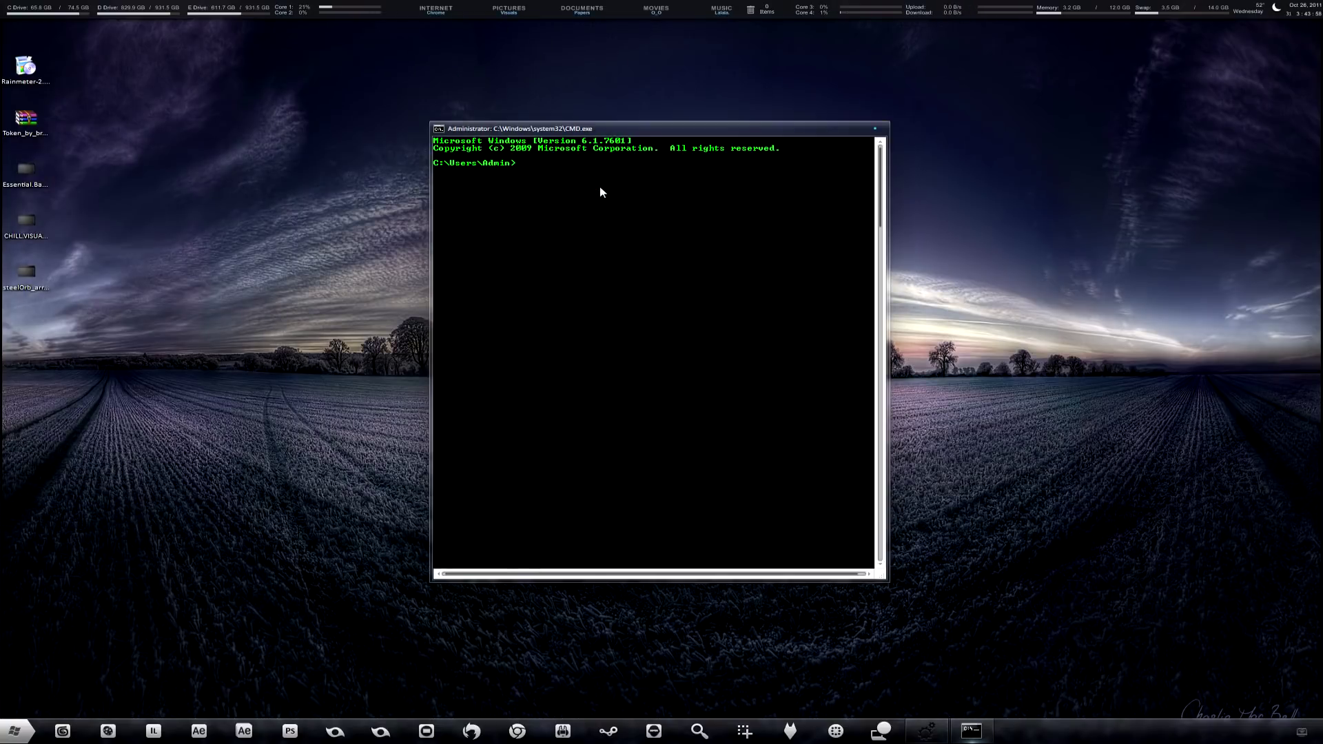
{"action": "type", "text": "fc /scannow"}
{"action": "left_click", "coordinate": [874, 131]}
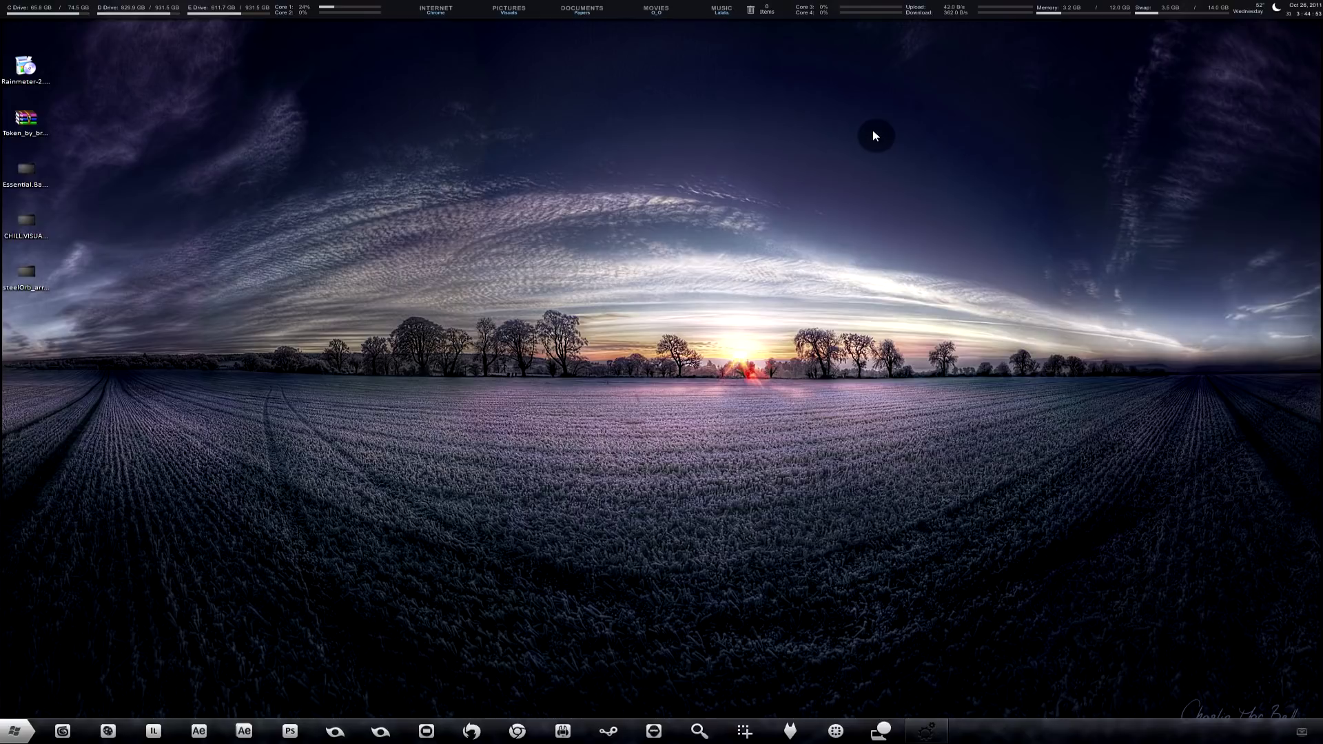
Examine the hard drives and their free space in the Computer window, and close it.
{"action": "left_click", "coordinate": [13, 730]}
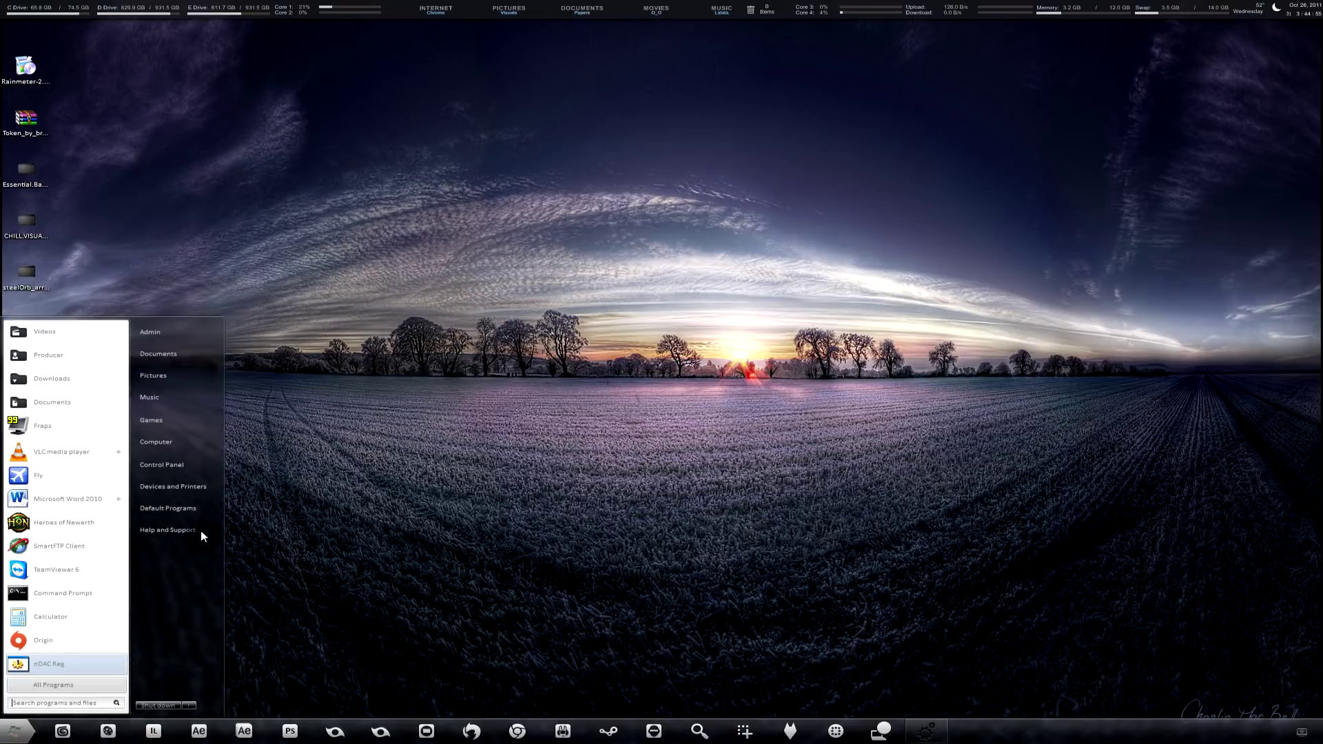
{"action": "left_click", "coordinate": [175, 449]}
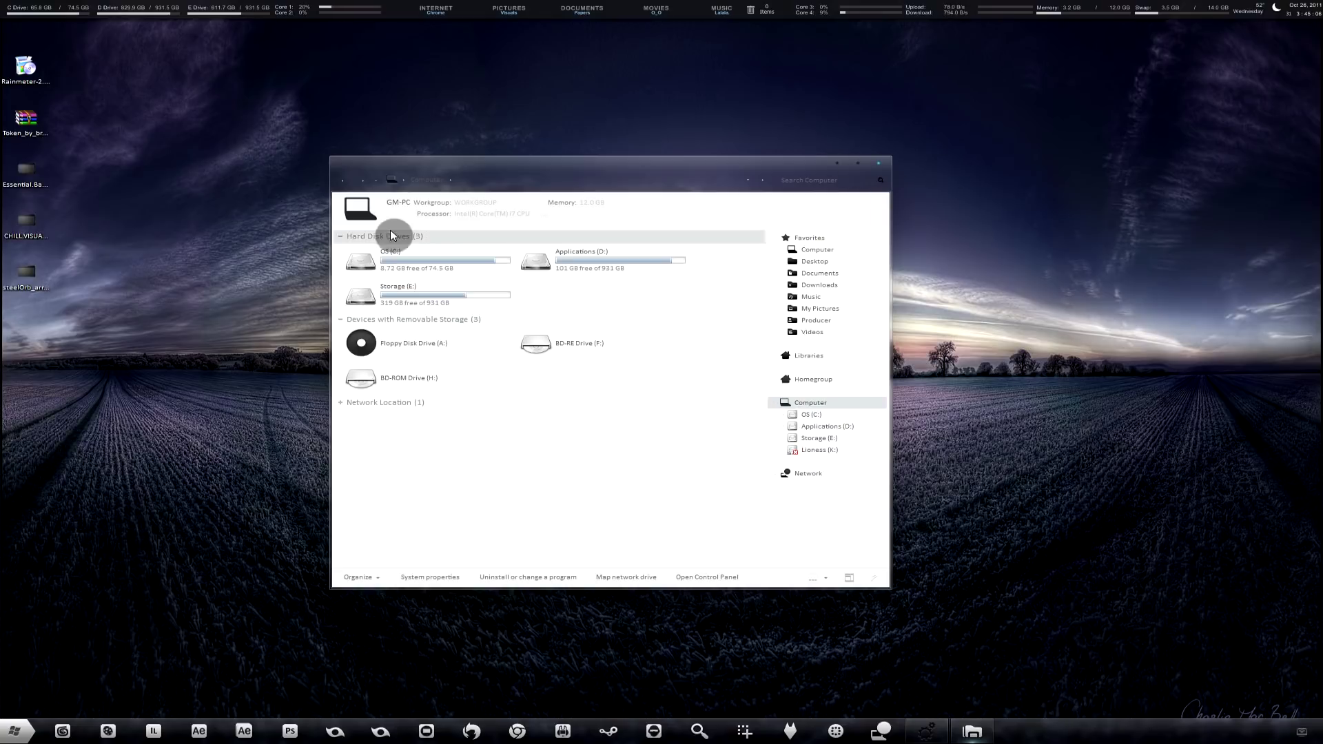
{"action": "left_click", "coordinate": [18, 12]}
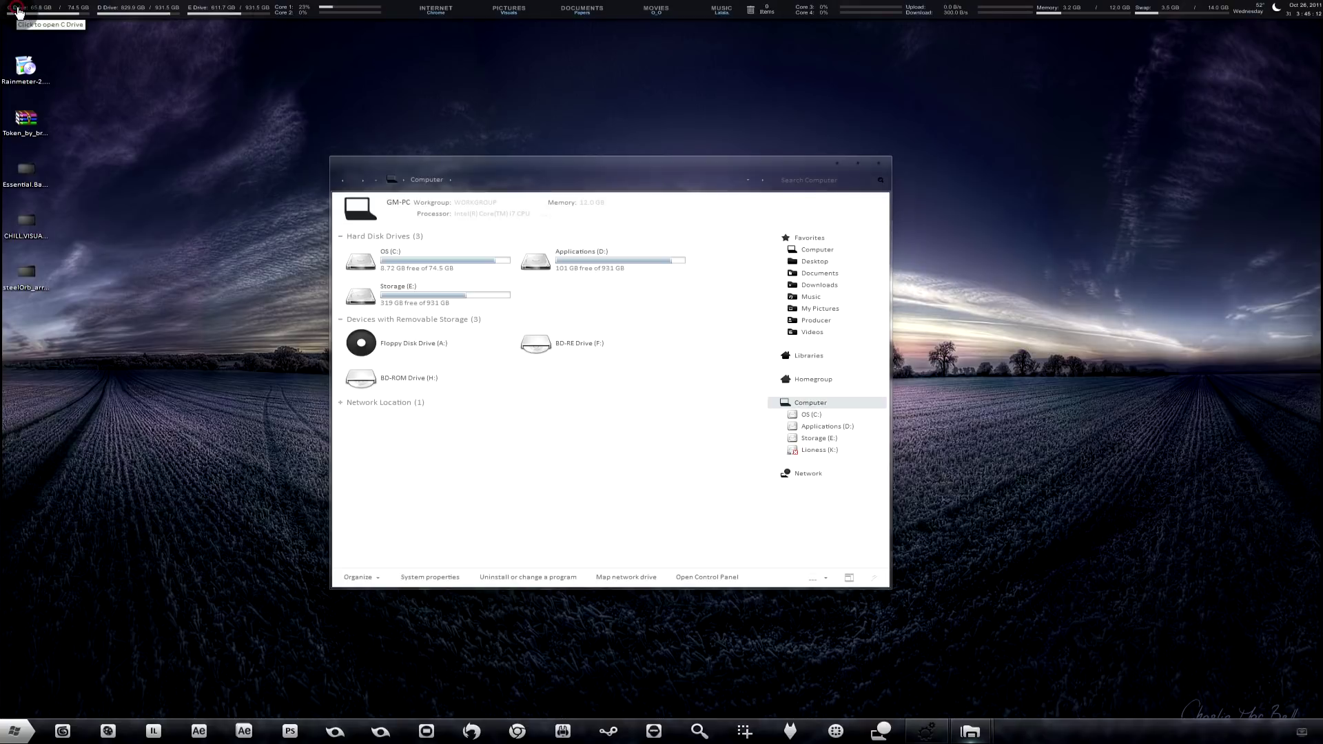
{"action": "left_click", "coordinate": [885, 165]}
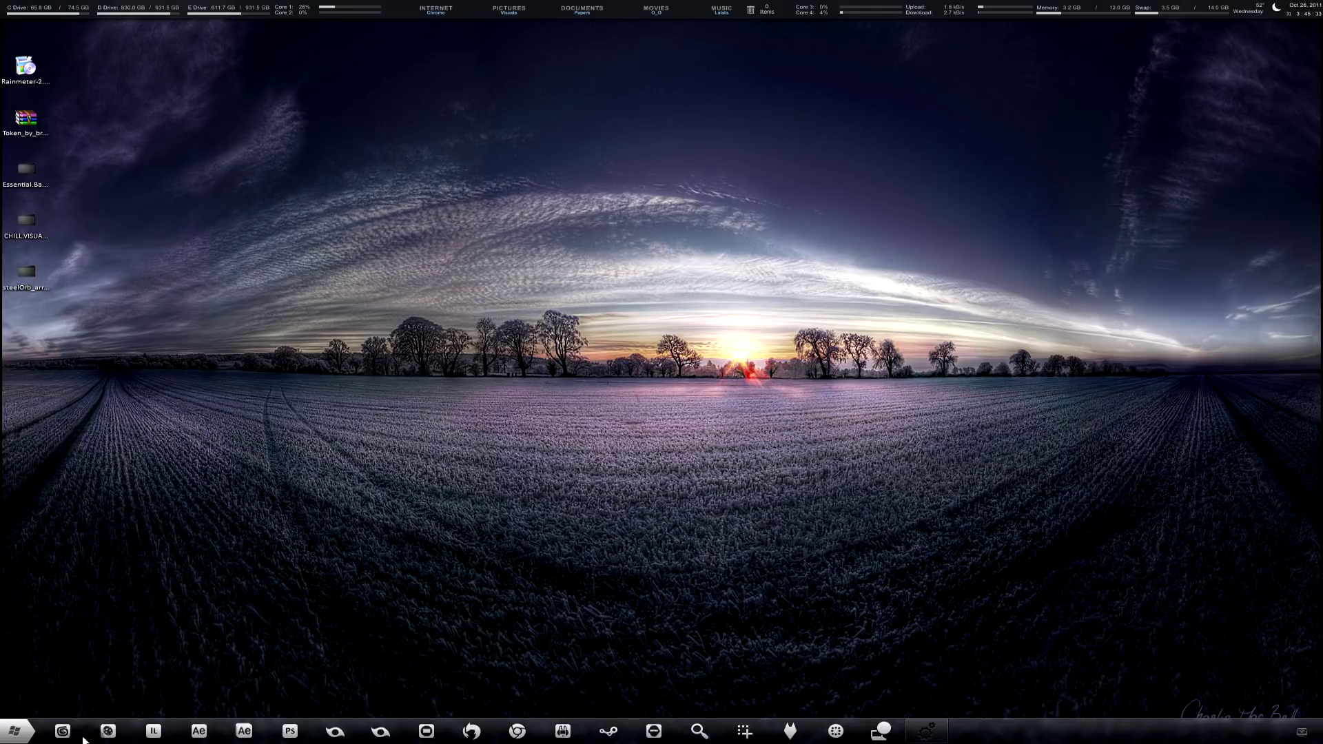
{"action": "left_click", "coordinate": [14, 731]}
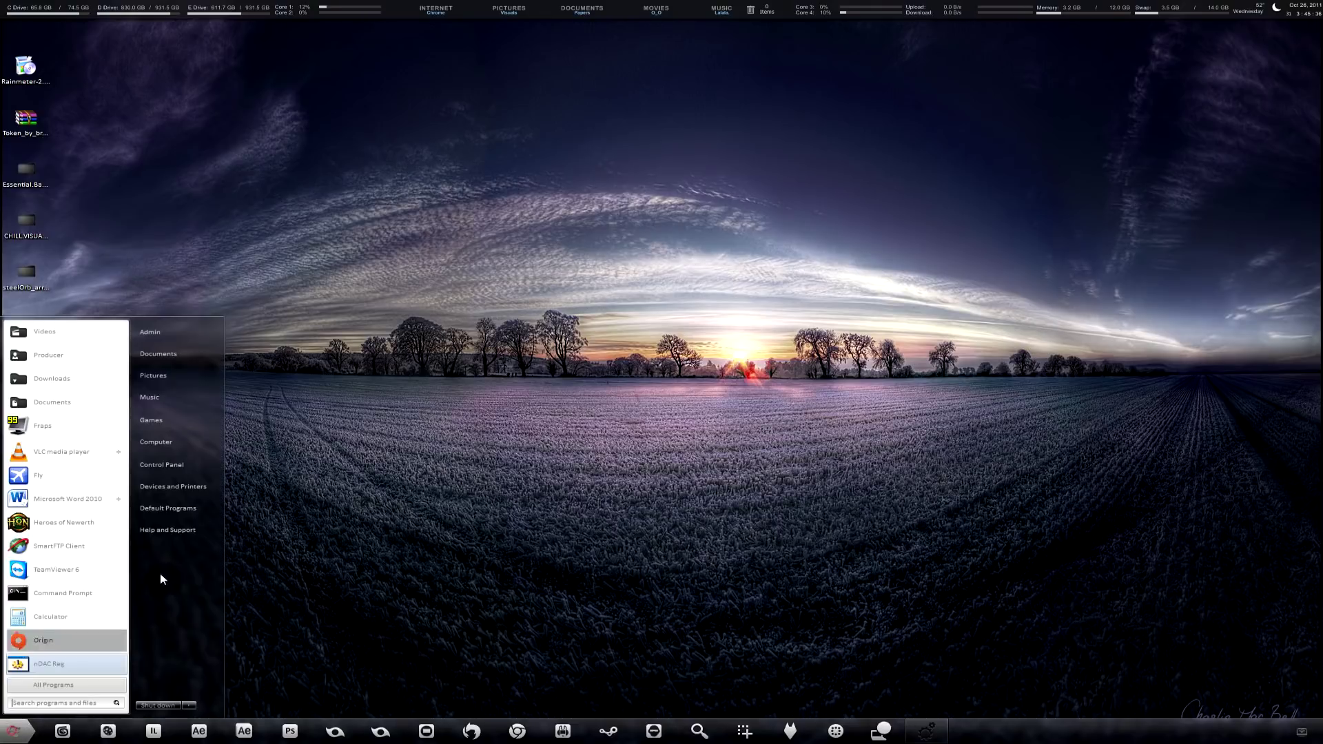
{"action": "left_click", "coordinate": [189, 442]}
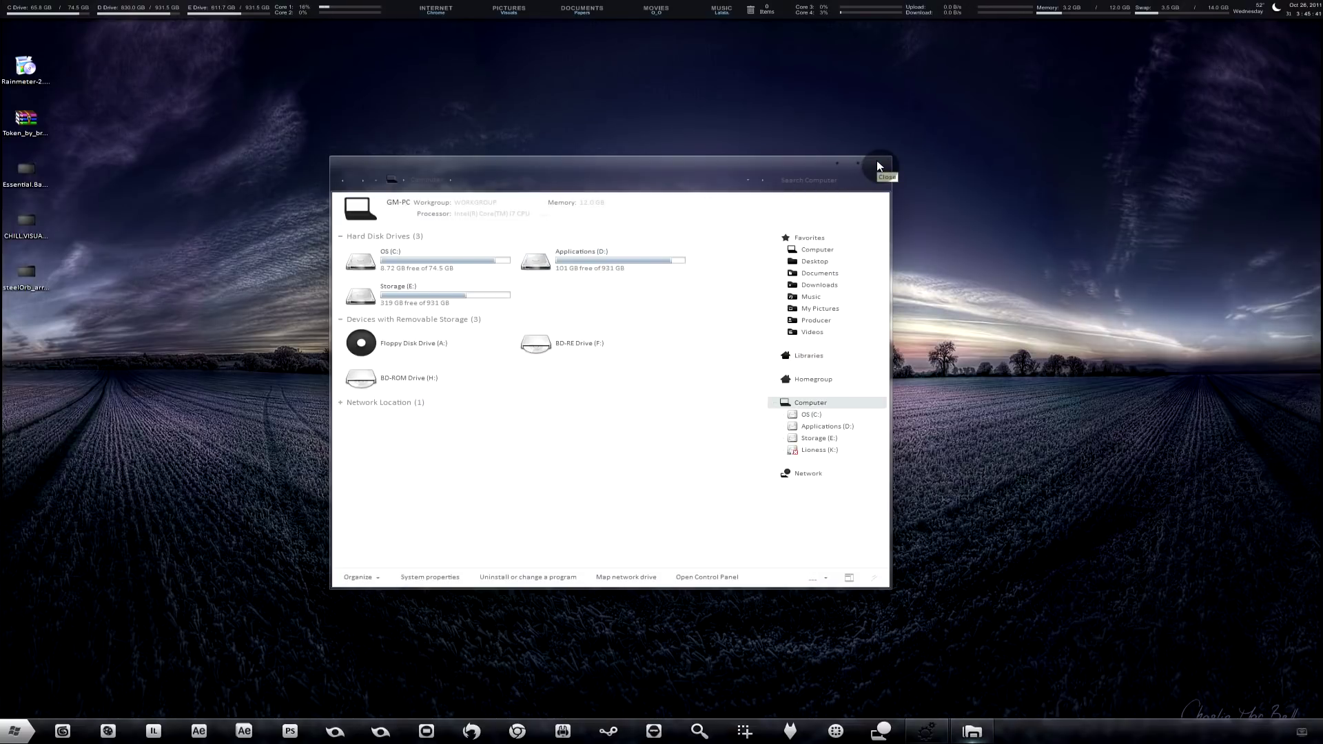
{"action": "left_click", "coordinate": [880, 167]}
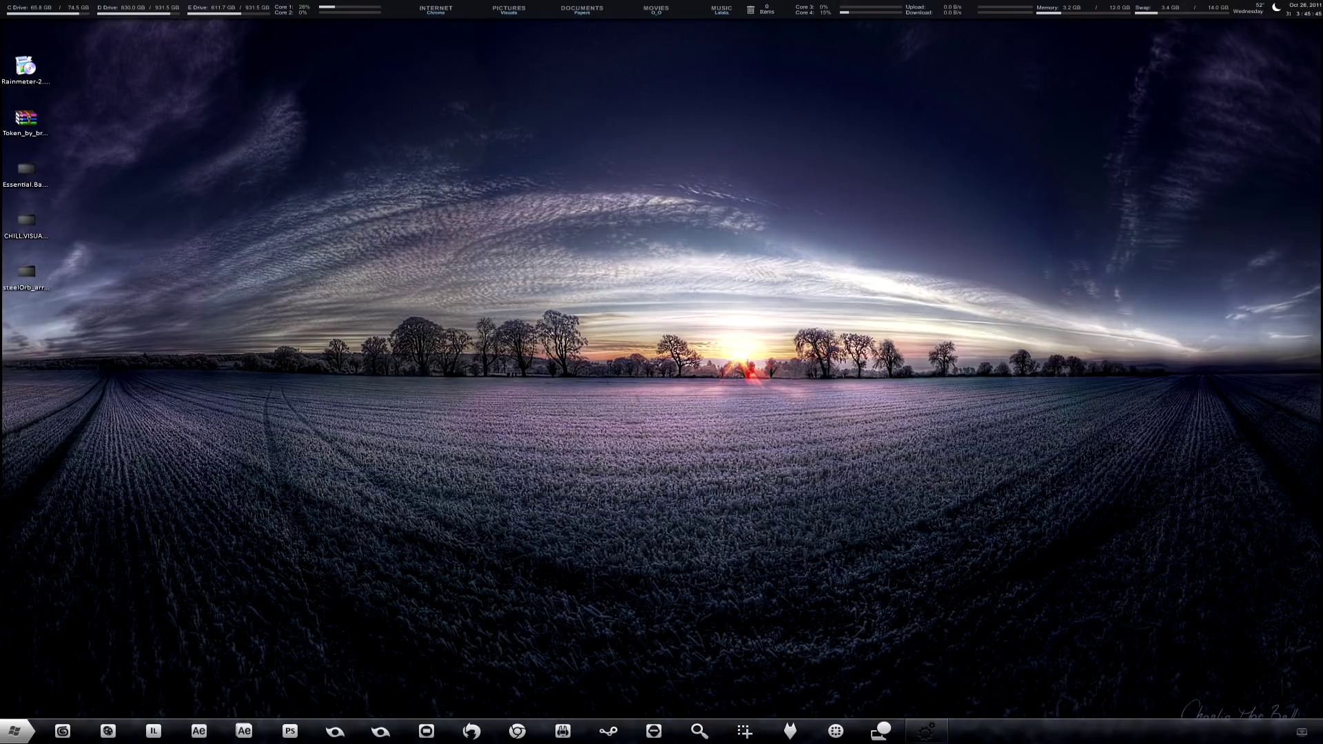
Switch to Chrome and review the deviantART page for Chill Visual Style: Windows 7, including its download link and instructions.
{"action": "key", "text": "alt+Tab"}
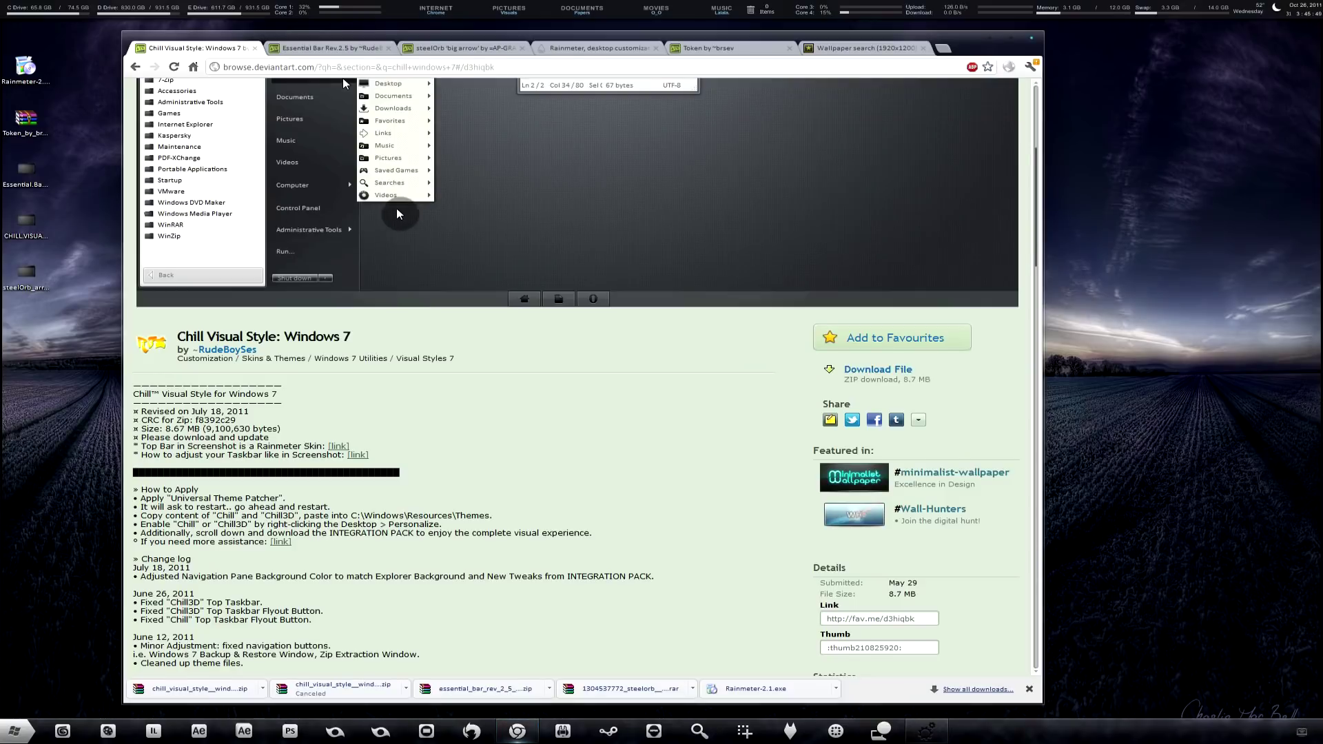
{"action": "scroll", "coordinate": [396, 214], "scroll_direction": "up", "scroll_amount": 5}
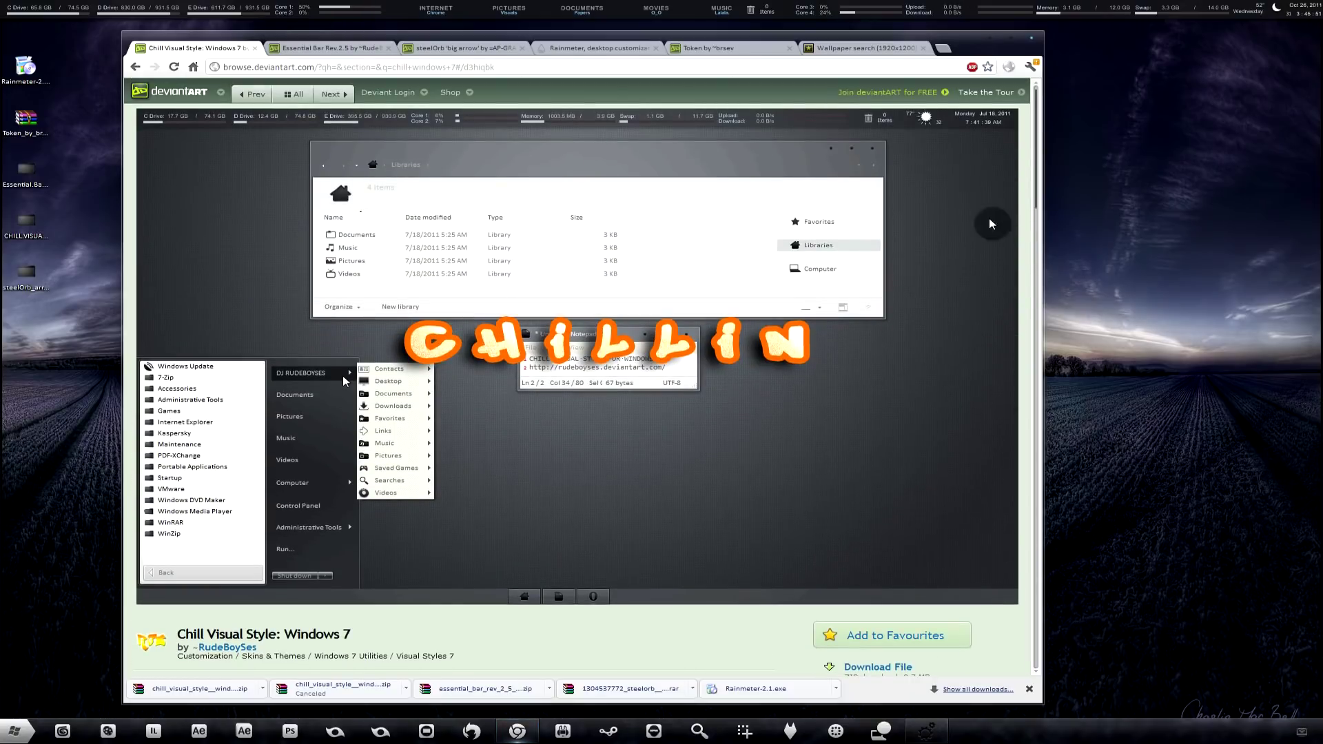
{"action": "left_click_drag", "start_coordinate": [989, 46], "coordinate": [1004, 41]}
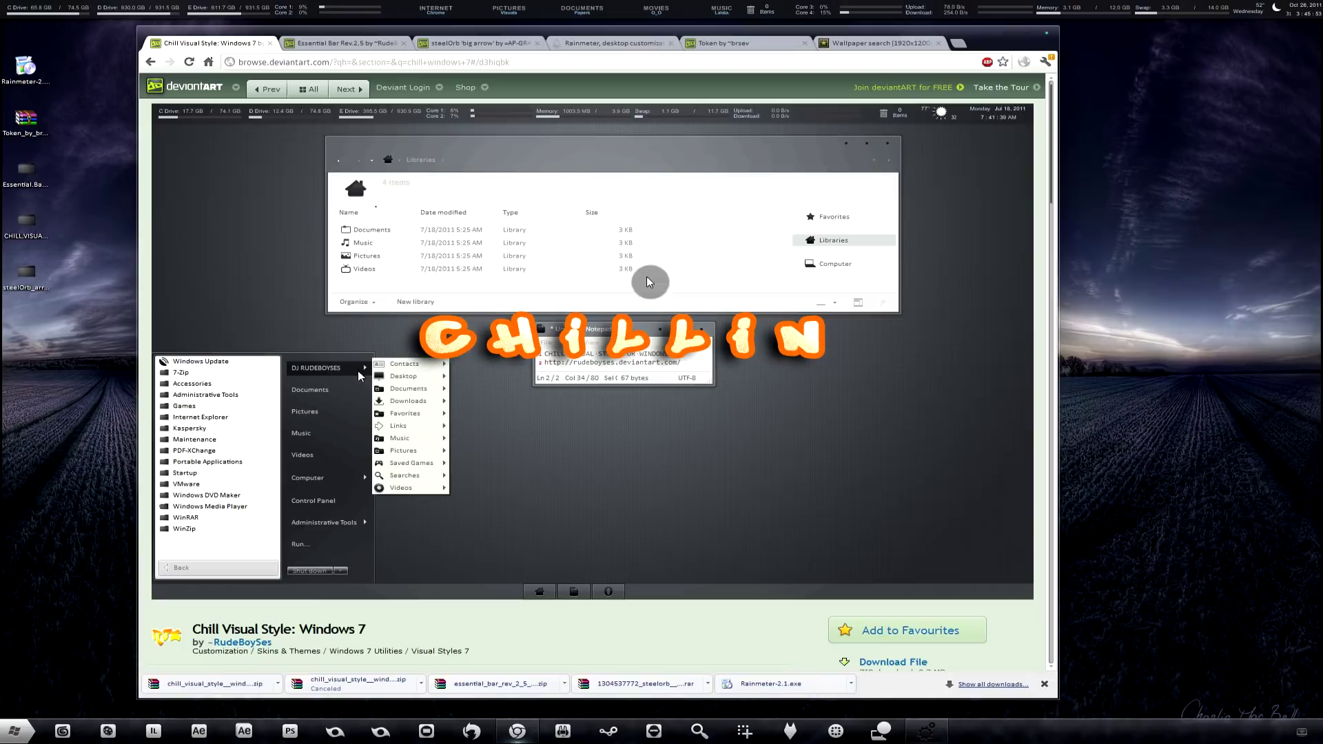
{"action": "left_click_drag", "start_coordinate": [1050, 169], "coordinate": [1051, 231]}
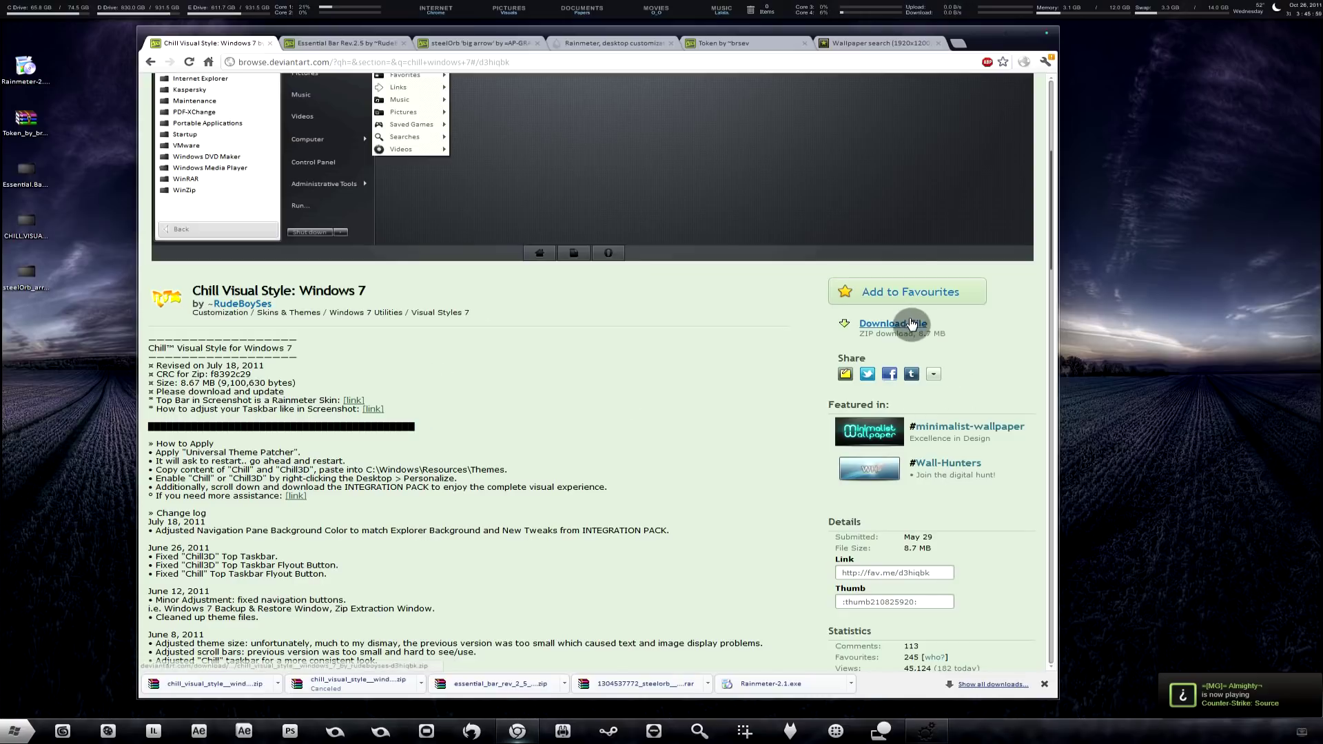
{"action": "left_click", "coordinate": [1005, 39]}
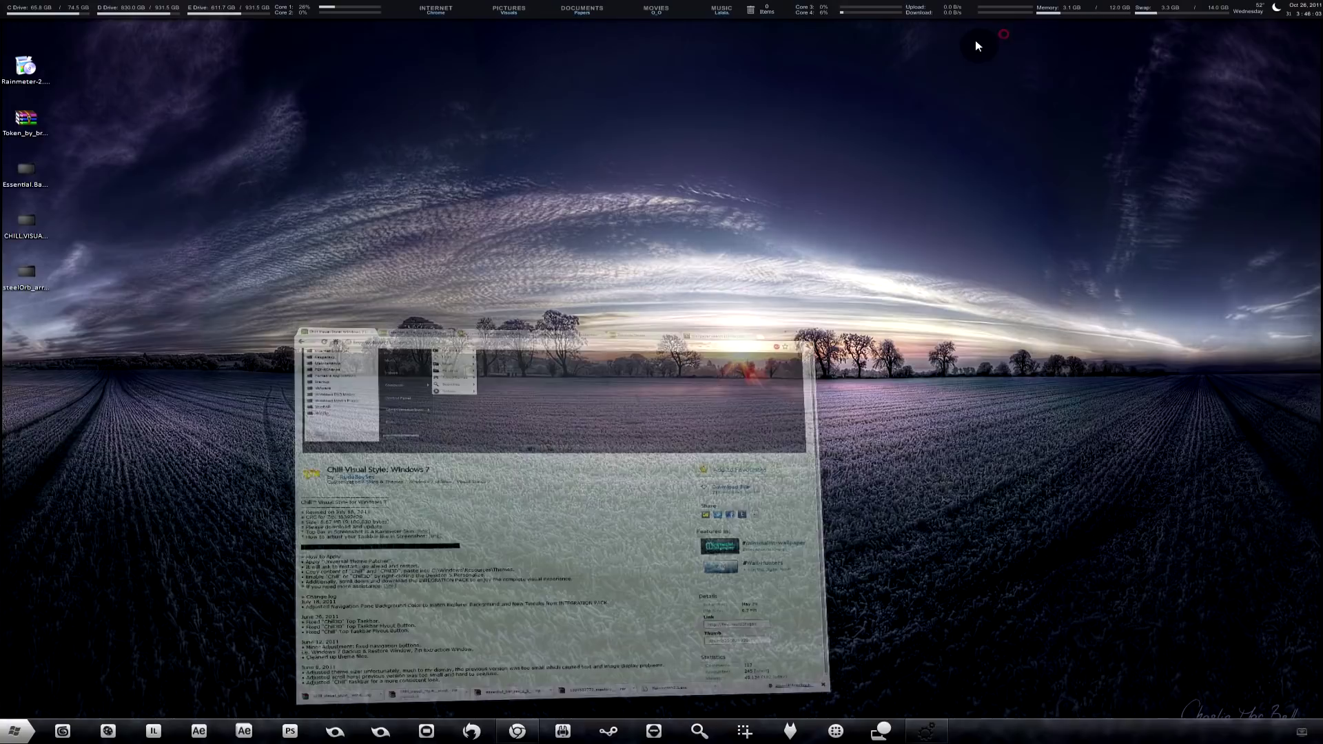
Move the CHILL VISUAL STYLE folder to the middle of the desktop and open it.
{"action": "left_click_drag", "start_coordinate": [174, 233], "coordinate": [655, 303]}
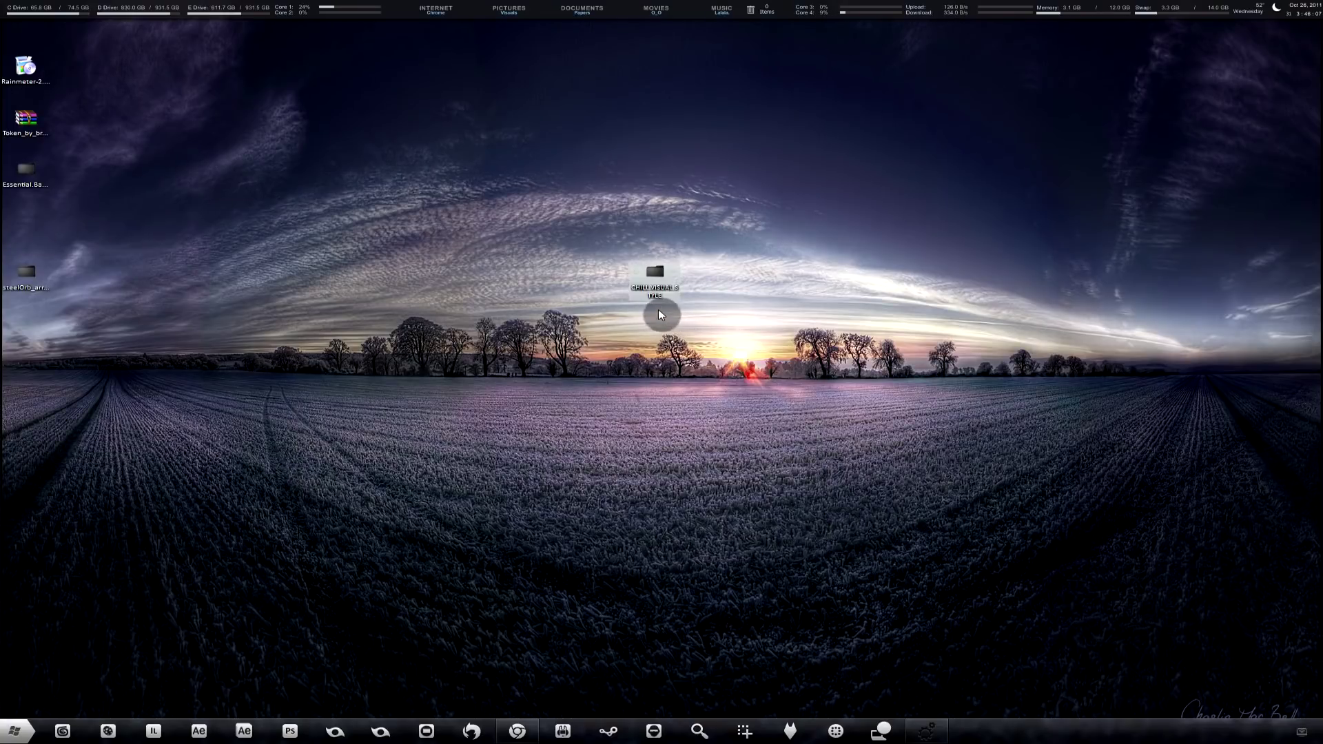
{"action": "double_click", "coordinate": [655, 290]}
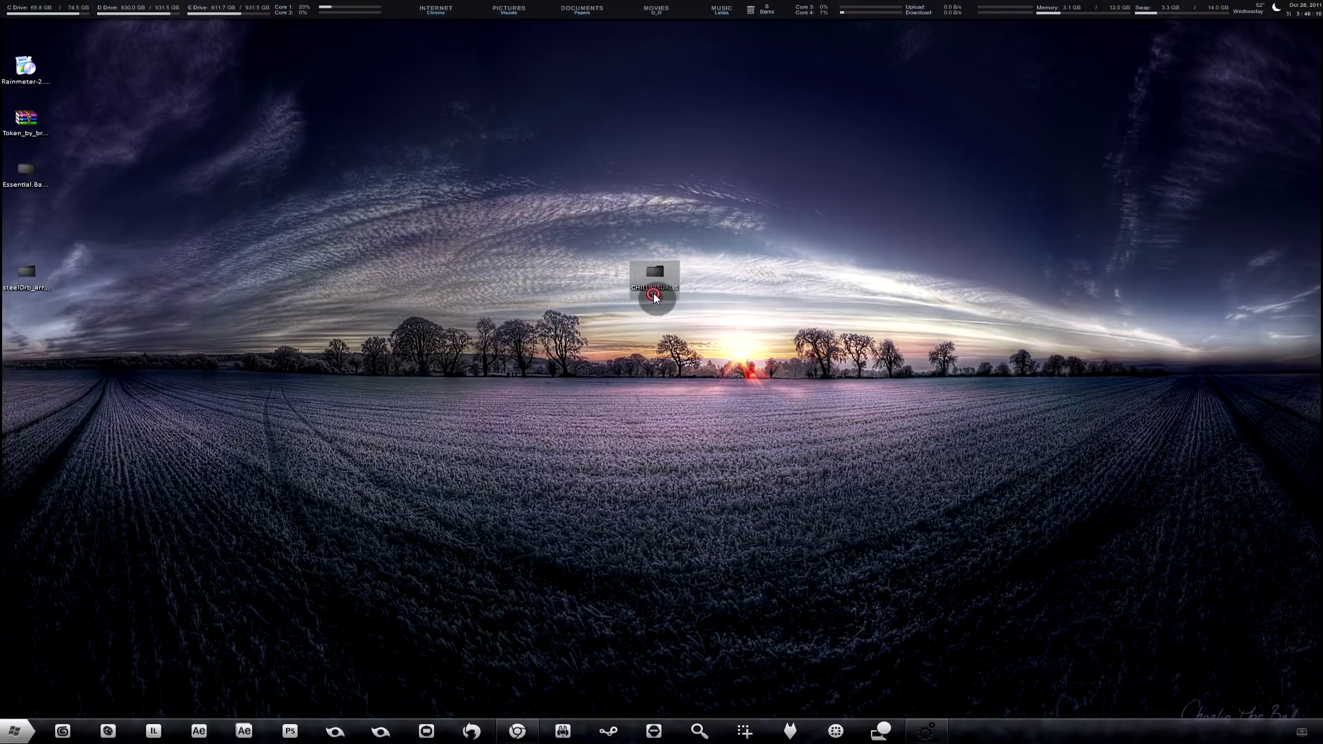
{"action": "left_click_drag", "start_coordinate": [520, 168], "coordinate": [580, 164]}
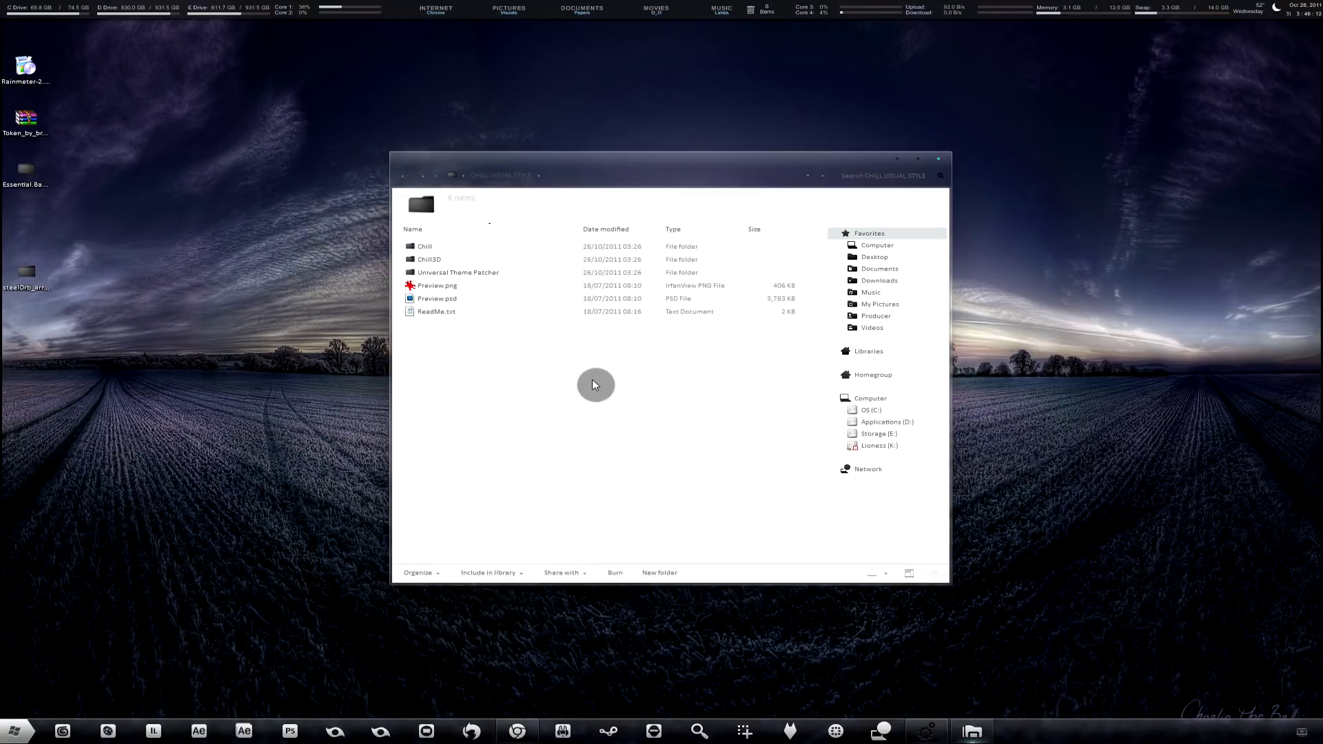
View the theme's Preview.png image and close the image viewer.
{"action": "left_click", "coordinate": [456, 288]}
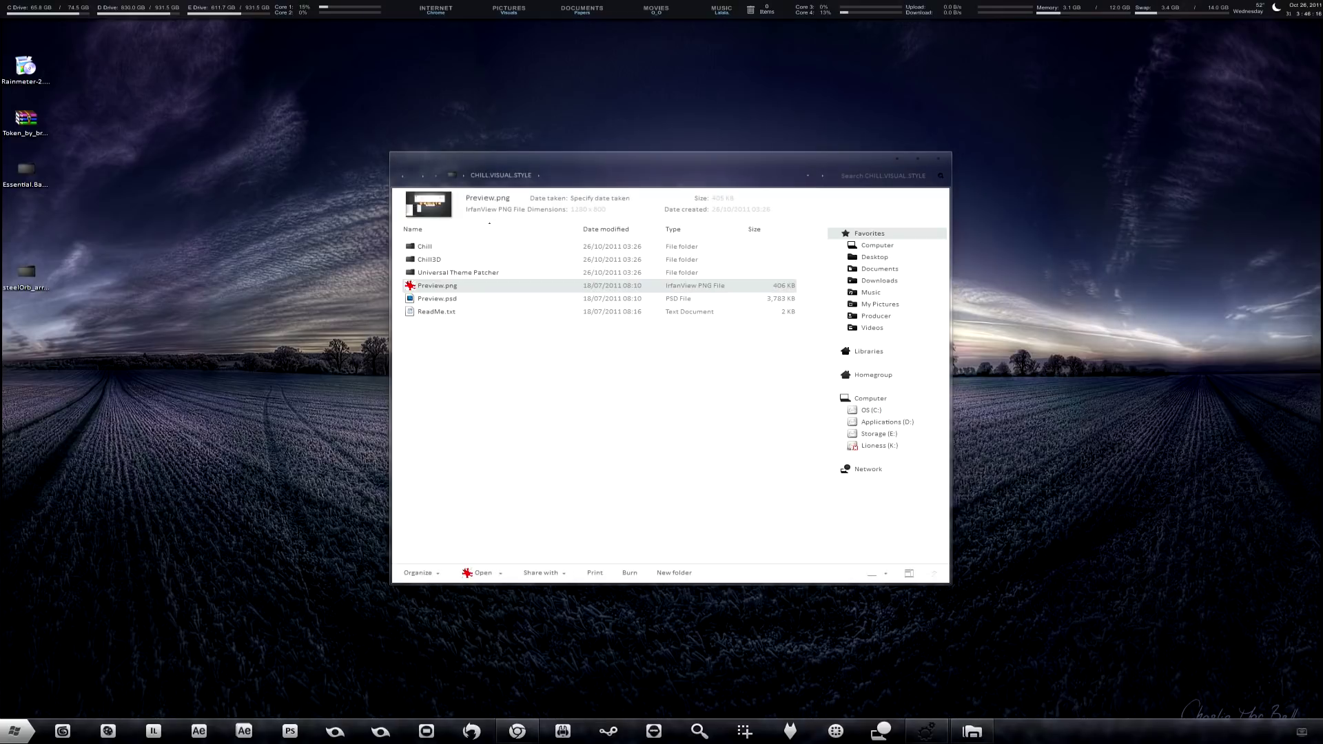
{"action": "key", "text": "Return"}
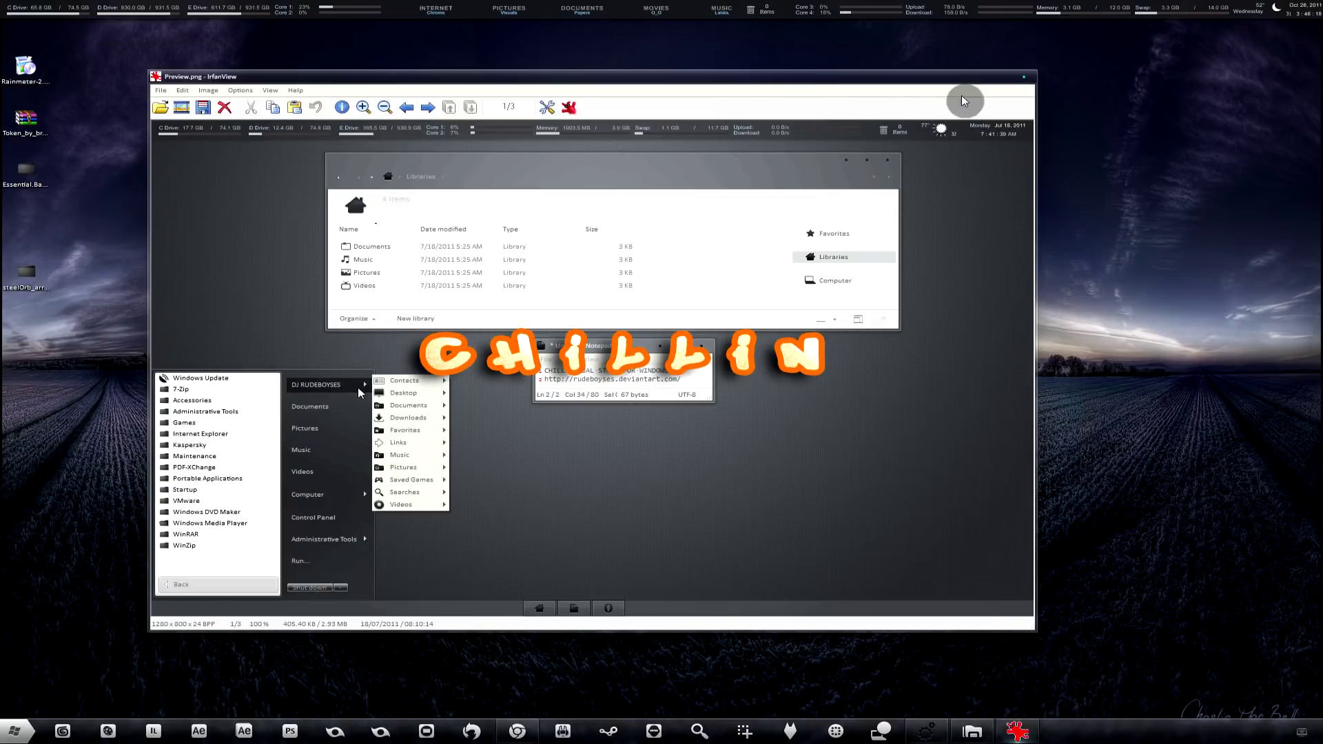
{"action": "left_click", "coordinate": [1025, 78]}
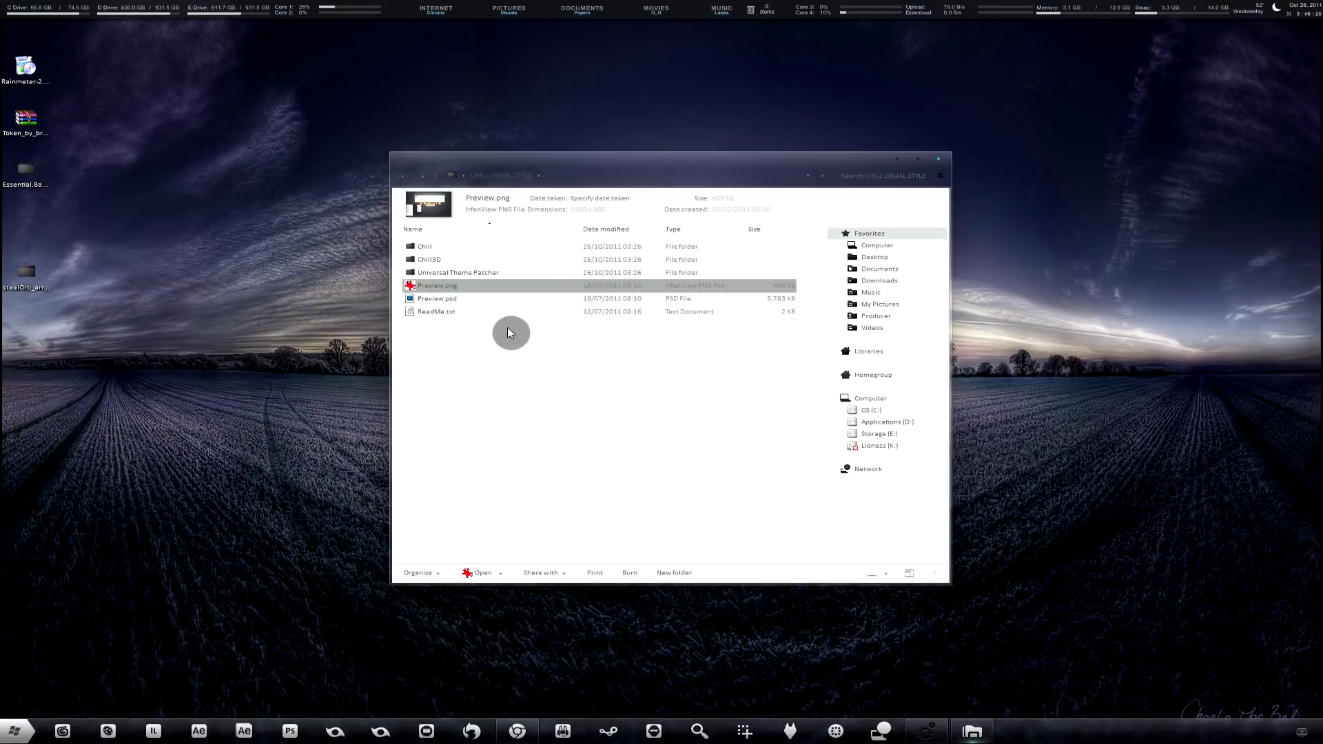
Look inside the Chill folder, go back, and open the Universal Theme Patcher folder.
{"action": "left_click", "coordinate": [448, 273]}
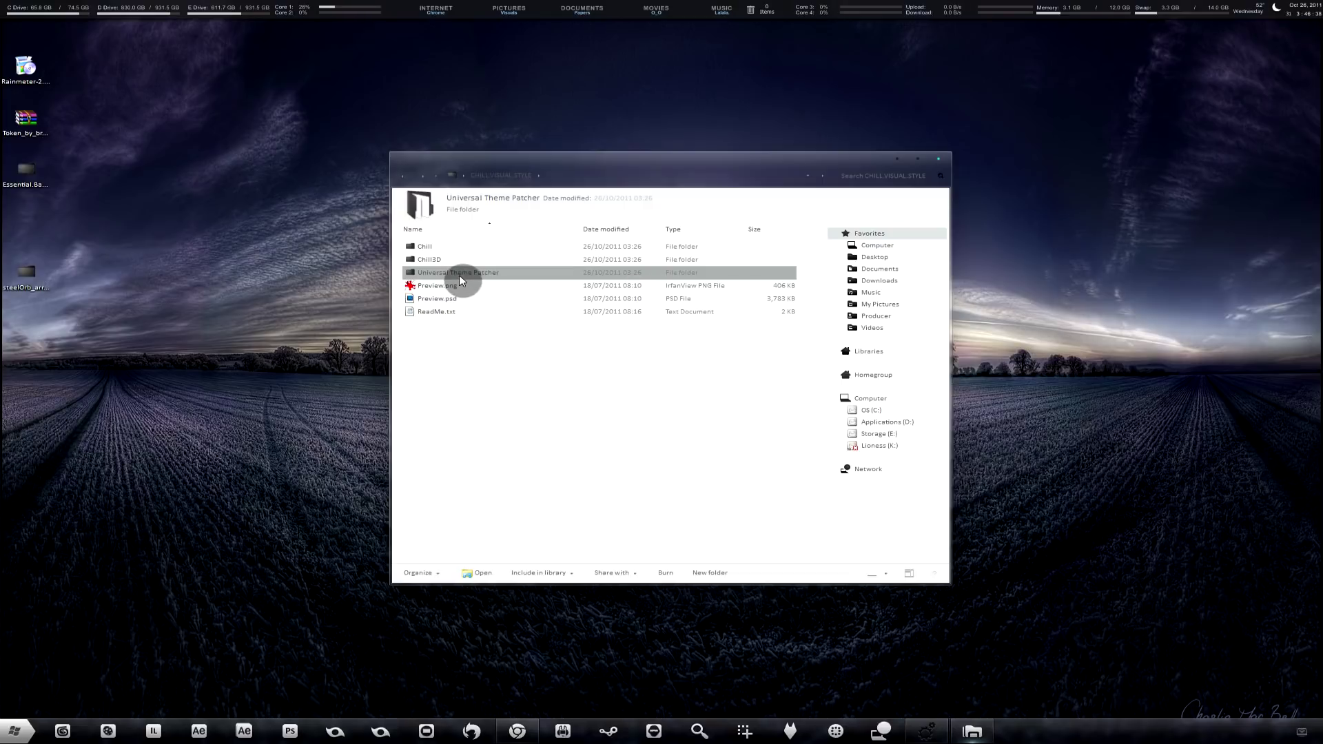
{"action": "double_click", "coordinate": [445, 249]}
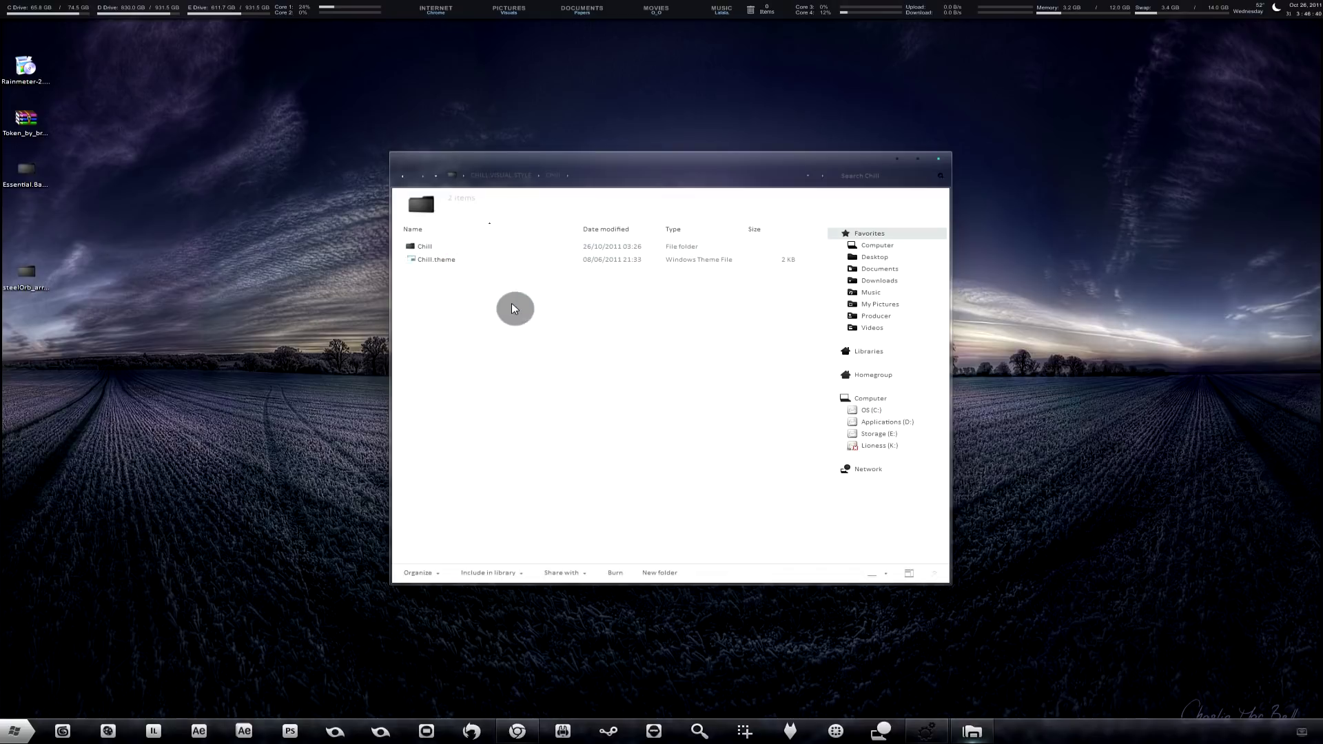
{"action": "left_click", "coordinate": [401, 176]}
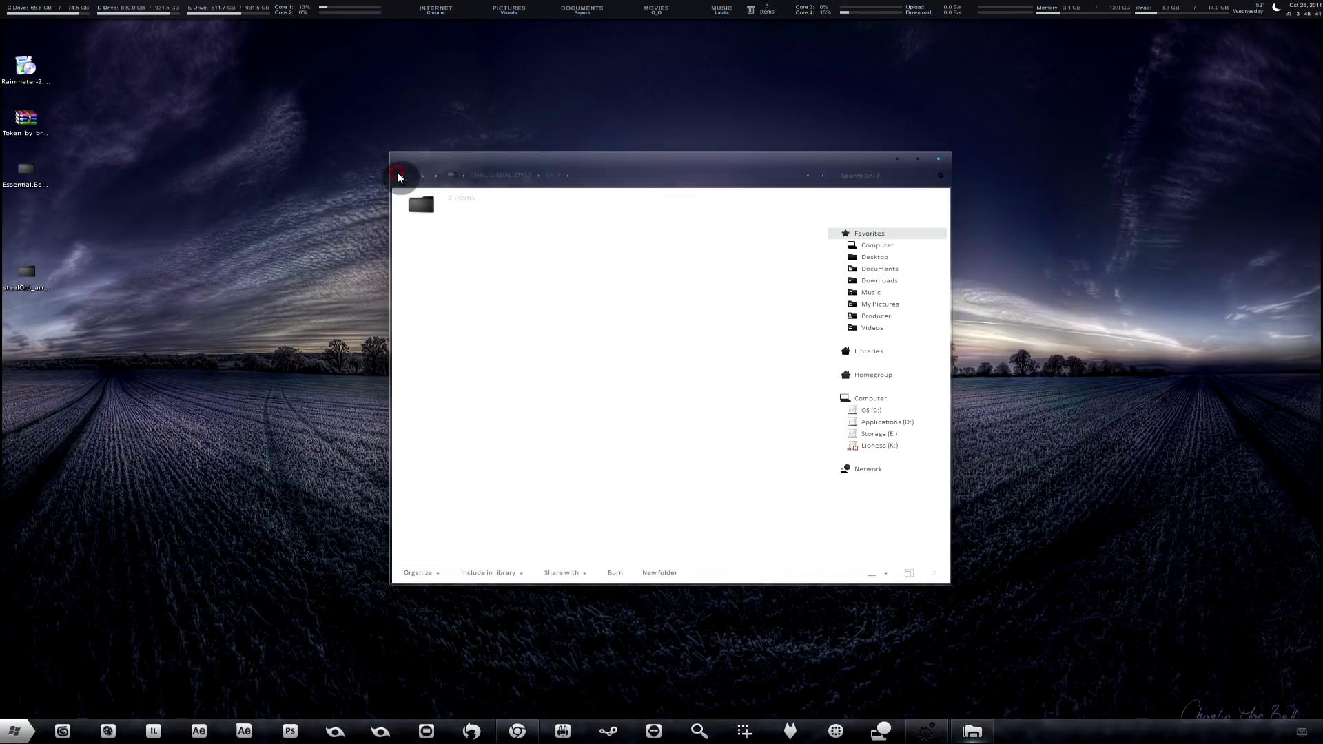
{"action": "left_click", "coordinate": [473, 273]}
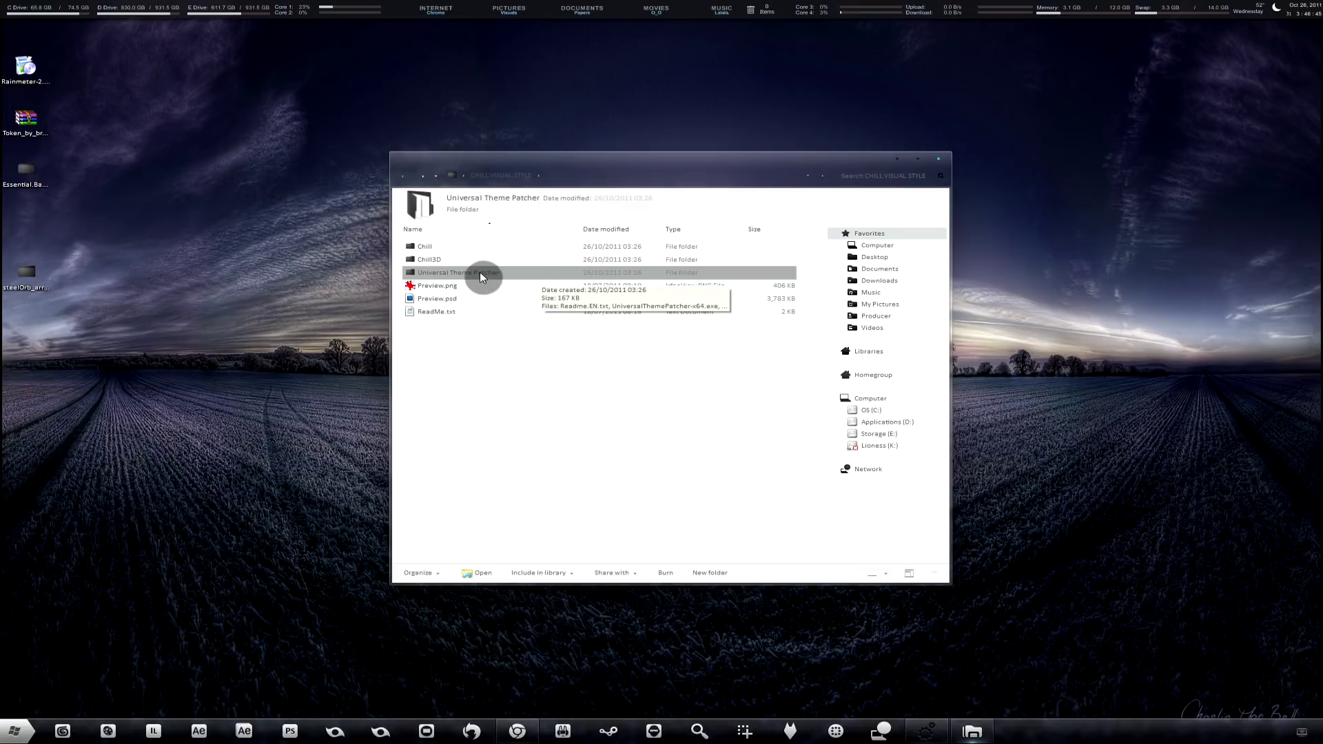
{"action": "double_click", "coordinate": [457, 273]}
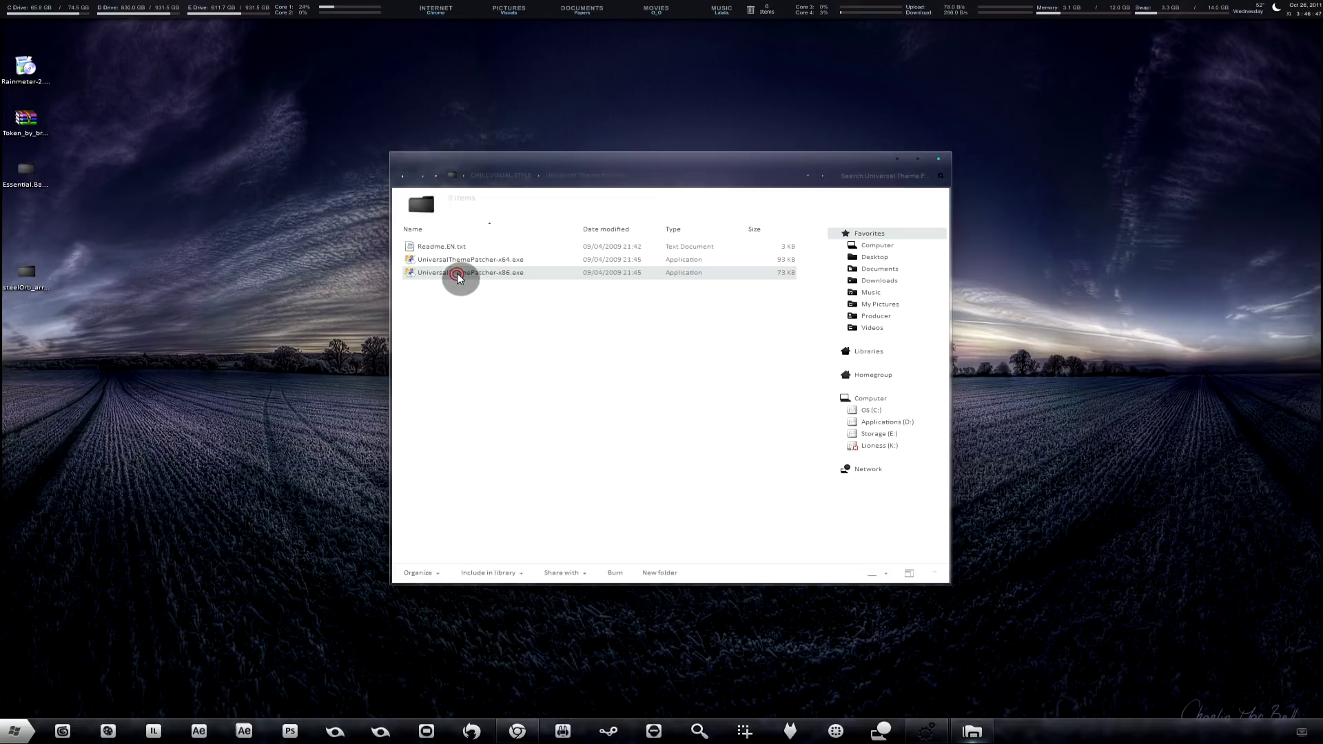
Compare the file details of UniversalThemePatcher-x64.exe and UniversalThemePatcher-x86.exe.
{"action": "left_click", "coordinate": [508, 261]}
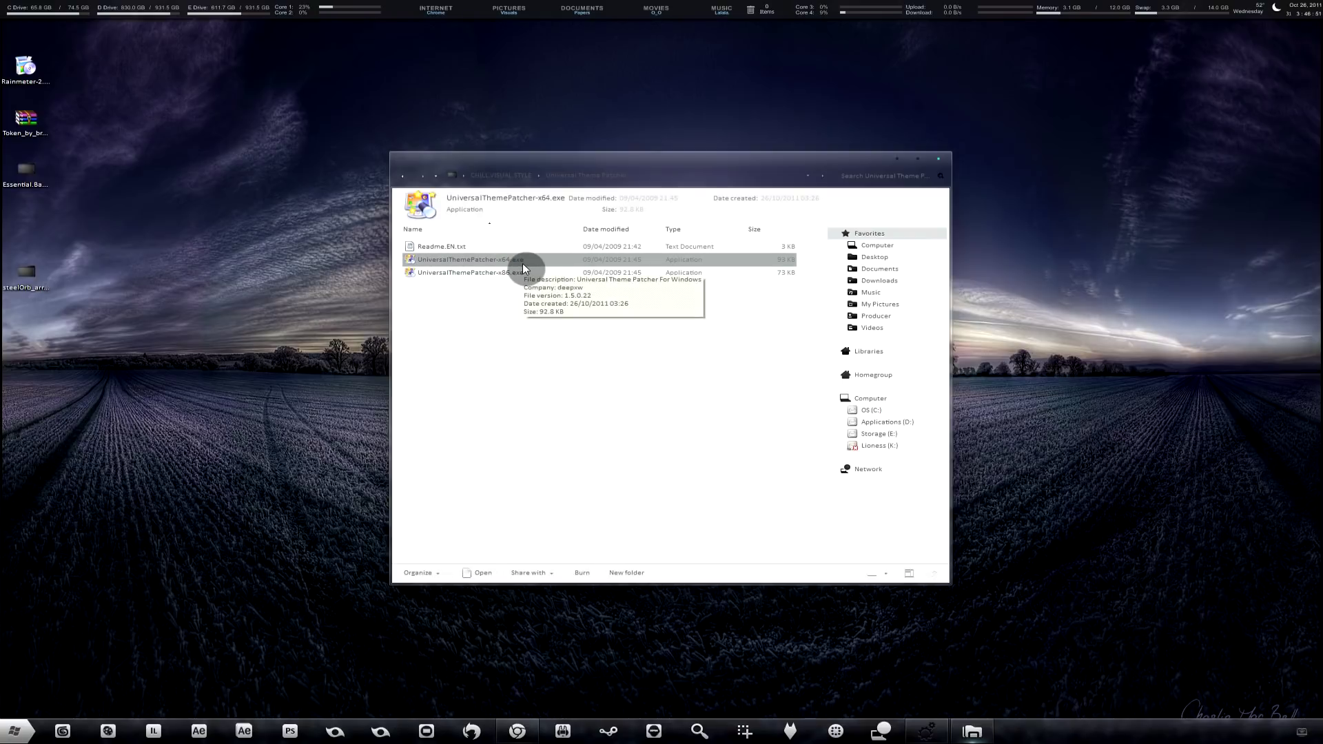
{"action": "left_click", "coordinate": [508, 272]}
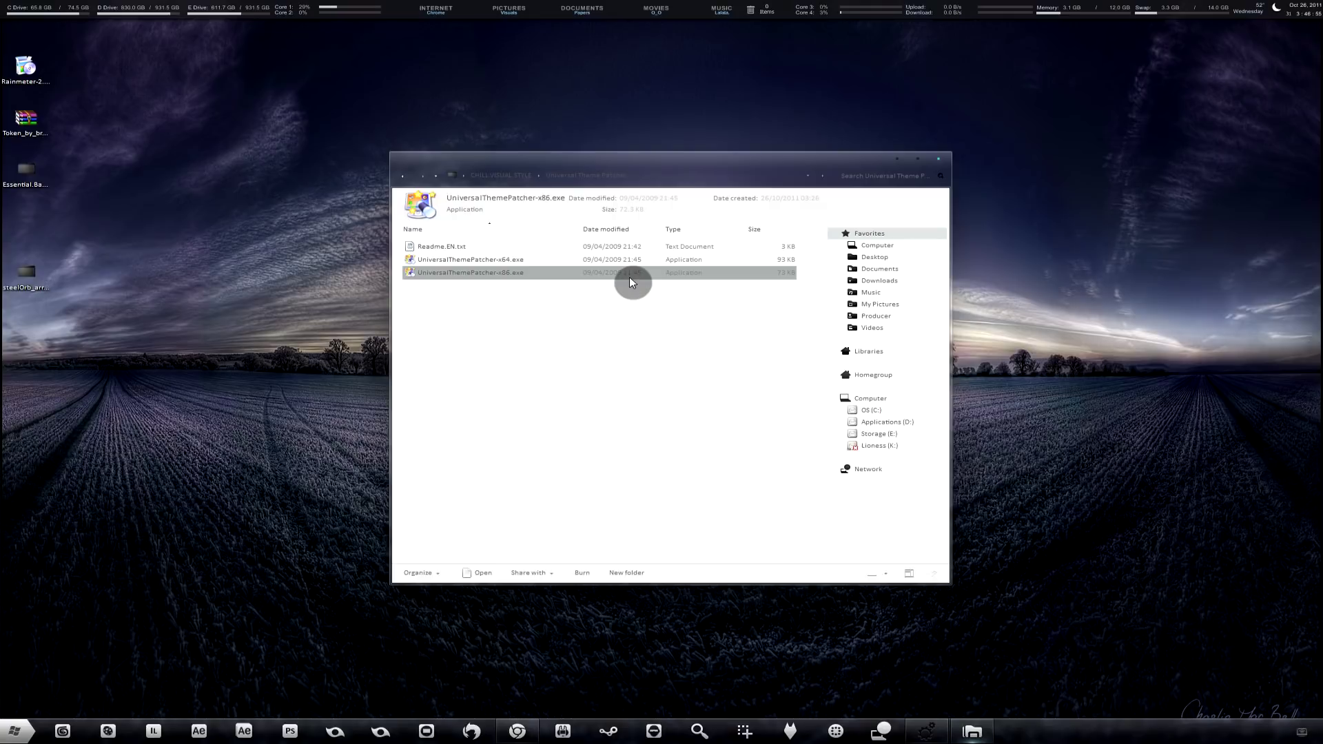
{"action": "mouse_move", "coordinate": [536, 276]}
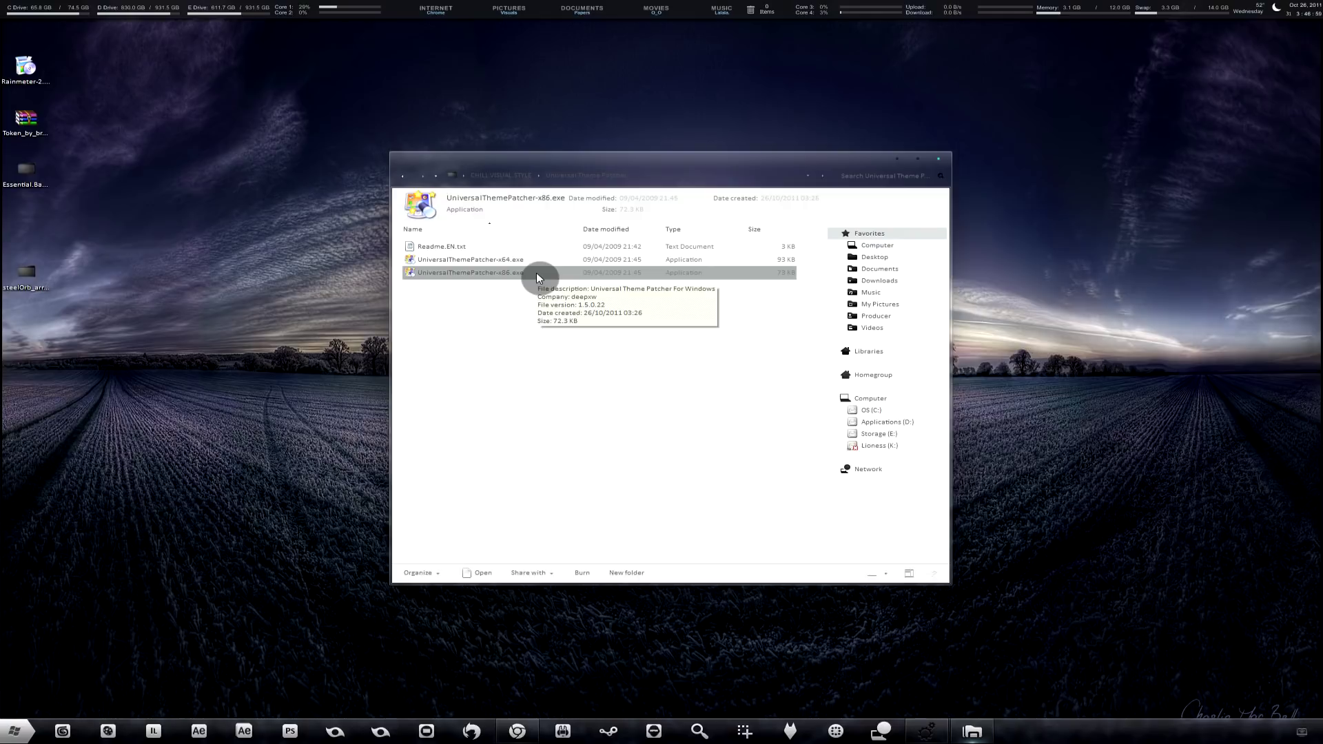
{"action": "left_click", "coordinate": [515, 260]}
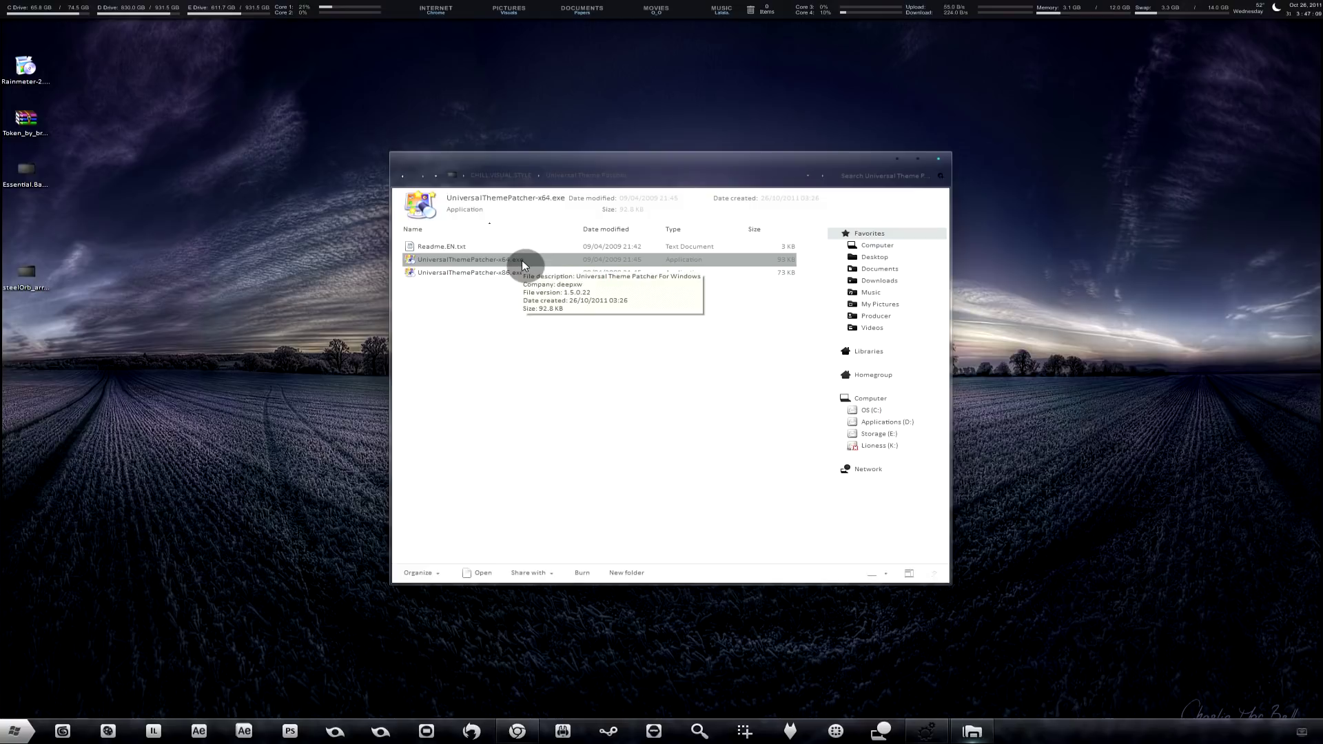
Check the Windows system type in the computer's system properties, and select UniversalThemePatcher-x86.exe in the patcher folder.
{"action": "left_click", "coordinate": [14, 730]}
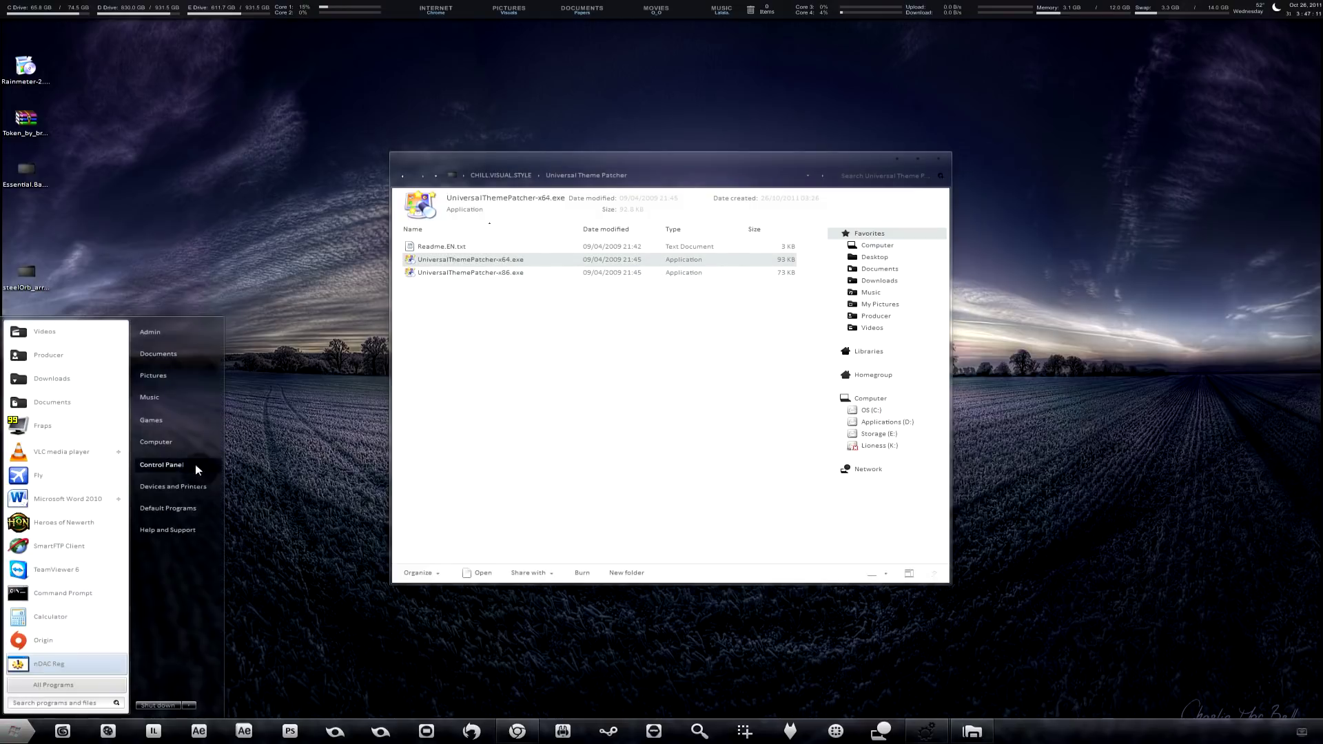
{"action": "right_click", "coordinate": [183, 446]}
{"action": "left_click", "coordinate": [217, 563]}
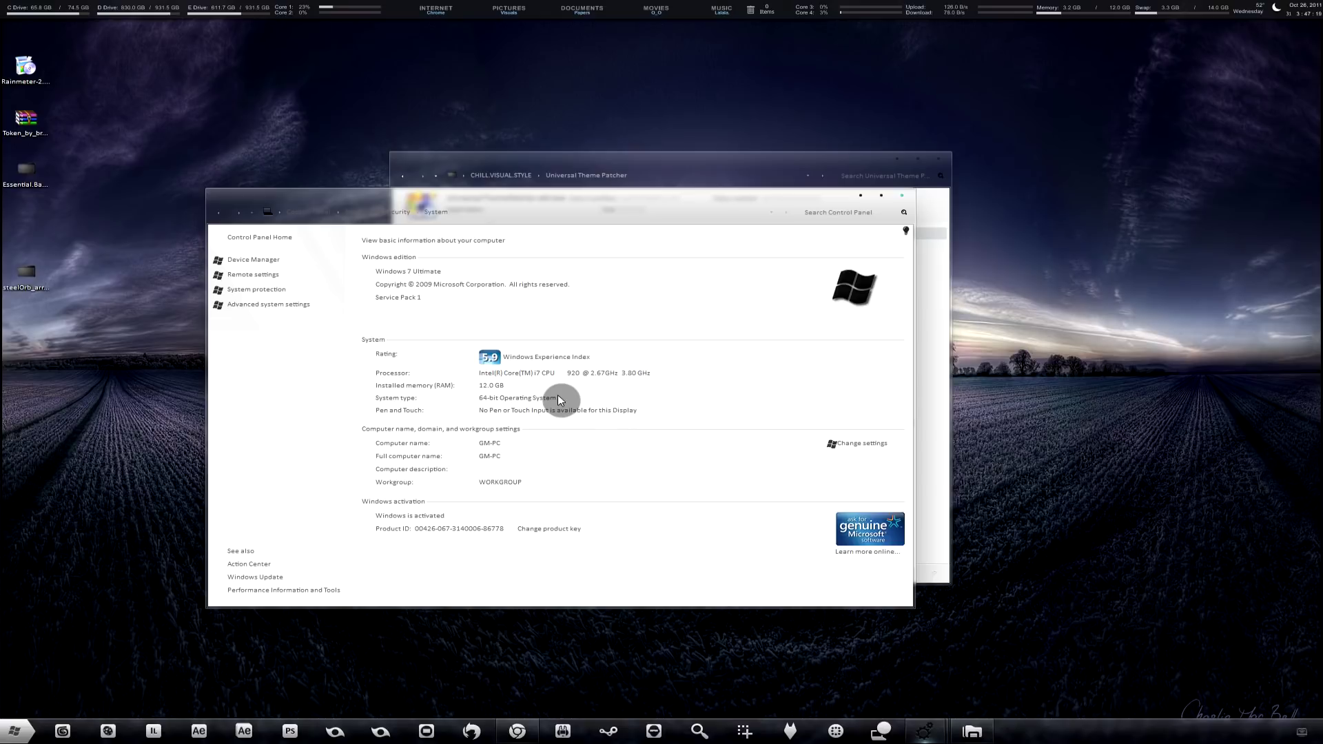
{"action": "left_click", "coordinate": [910, 193]}
{"action": "left_click", "coordinate": [528, 272]}
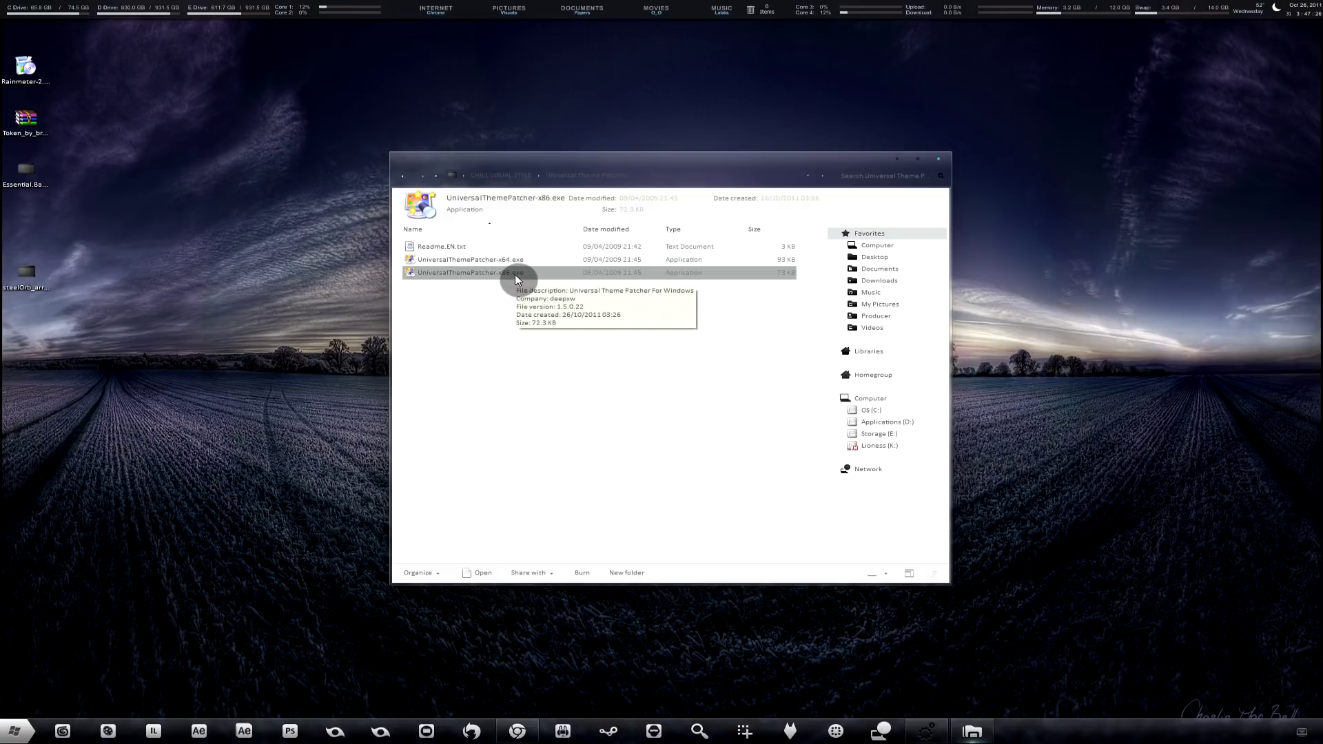
Select UniversalThemePatcher-x64.exe and bring the open User Accounts window to the front.
{"action": "left_click", "coordinate": [531, 260]}
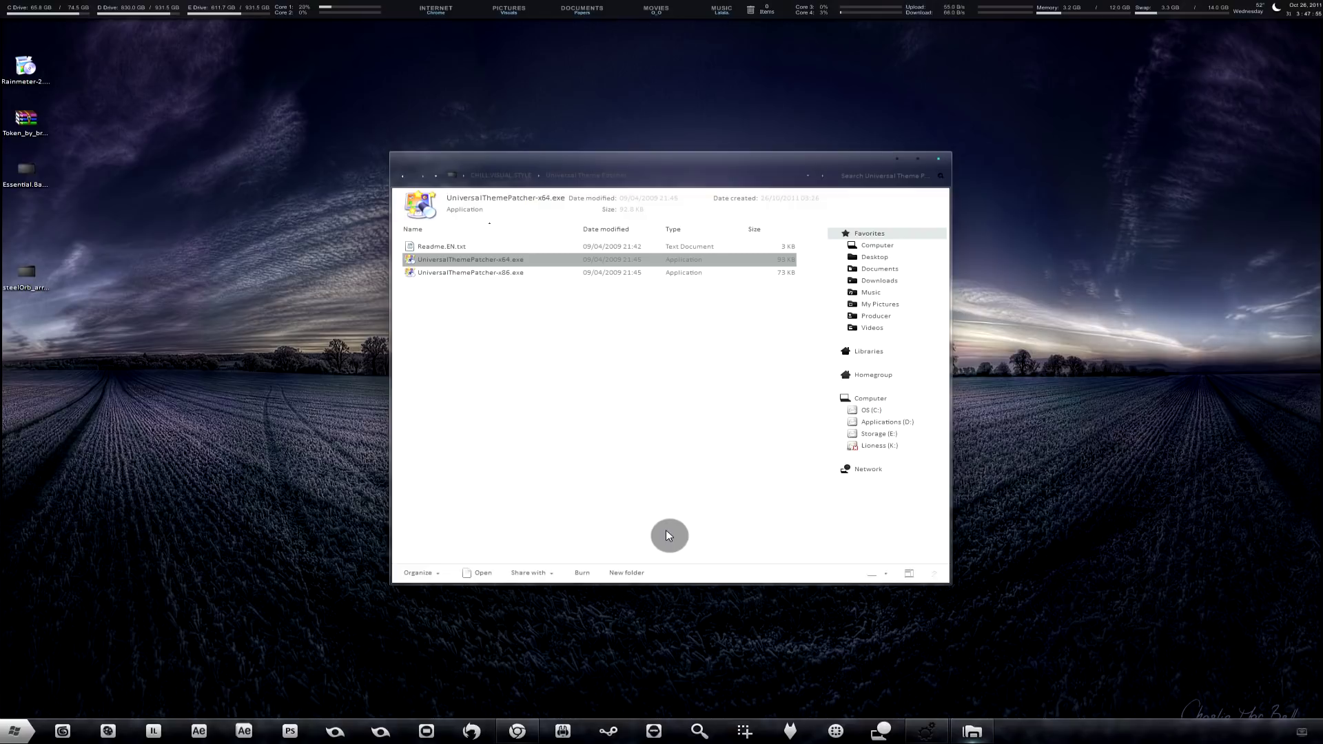
{"action": "mouse_move", "coordinate": [927, 731]}
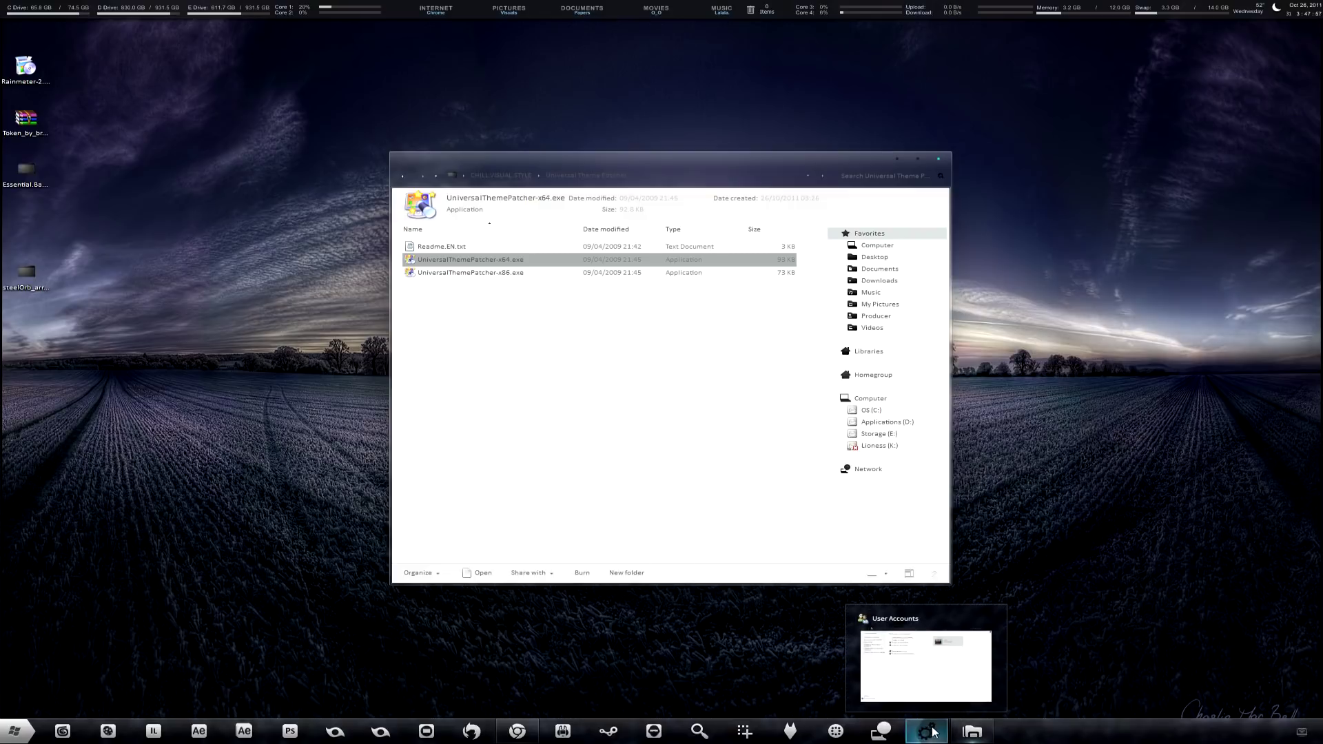
{"action": "left_click", "coordinate": [933, 675]}
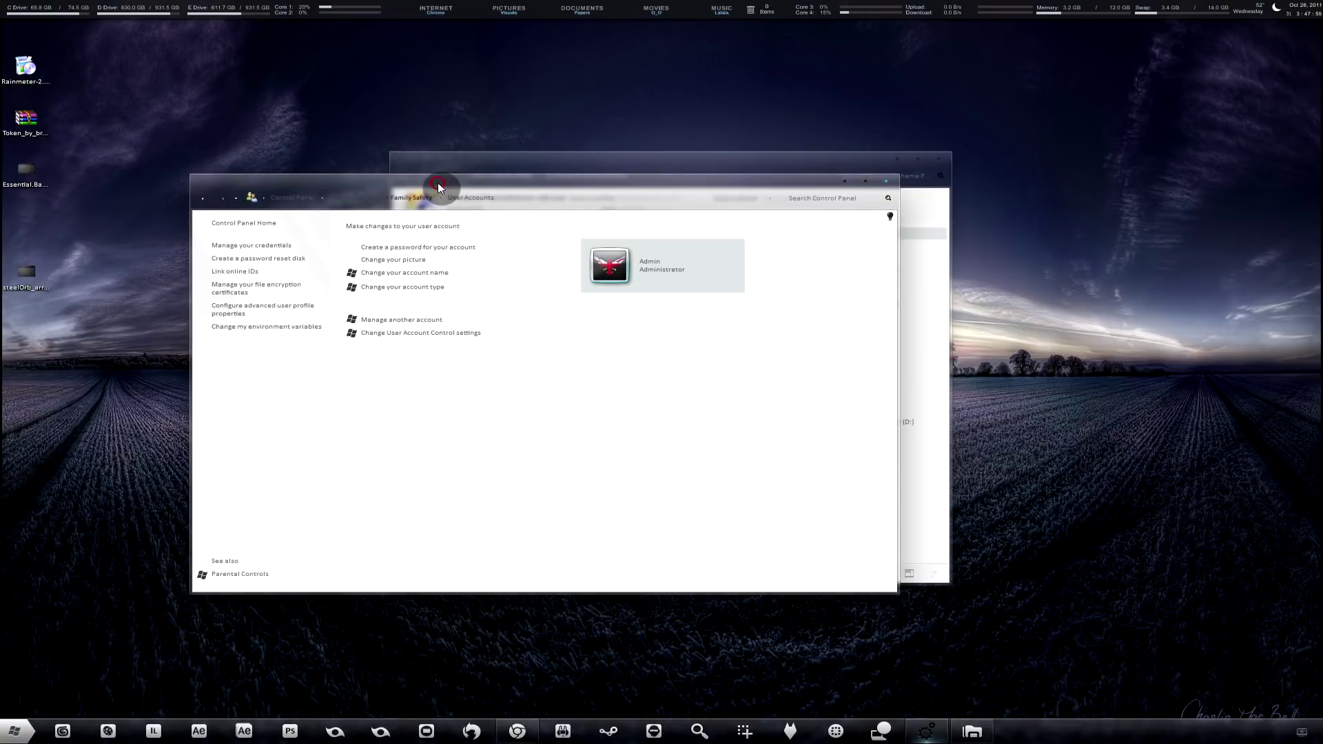
{"action": "left_click_drag", "start_coordinate": [438, 186], "coordinate": [470, 188]}
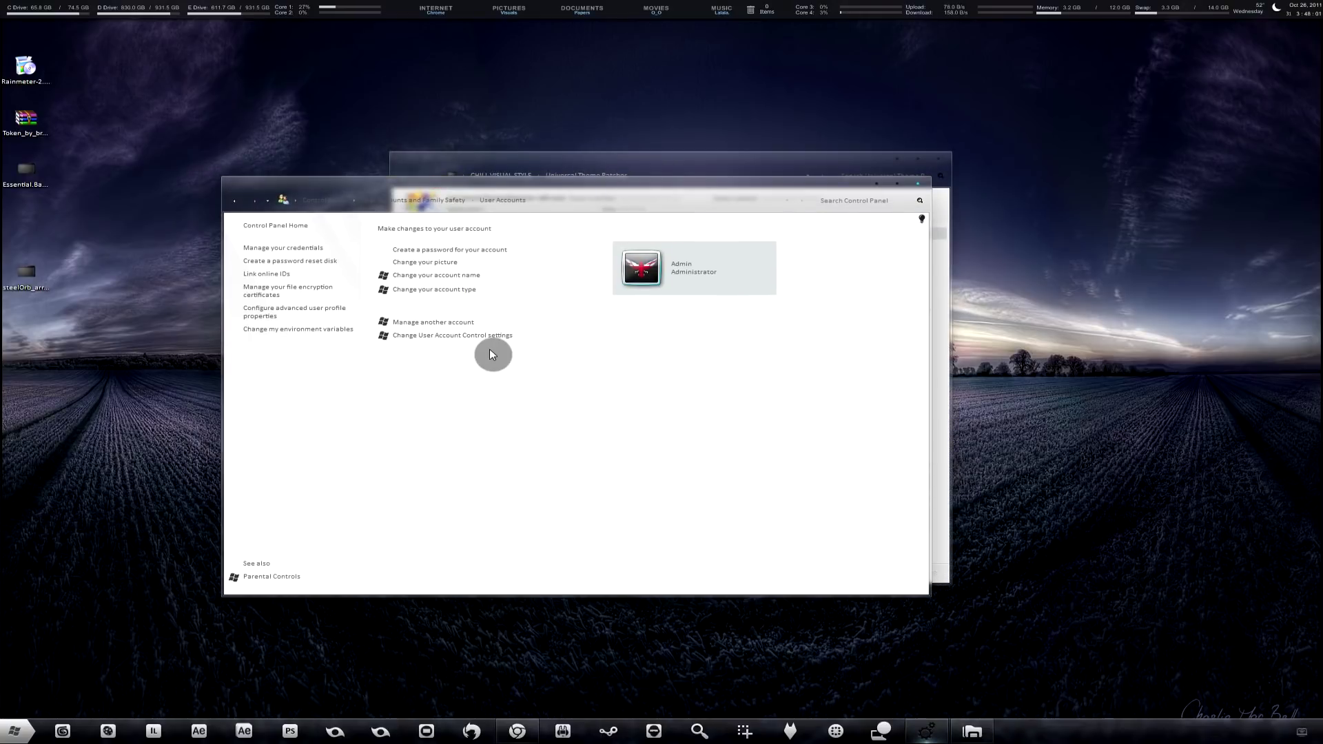
Show the route from Control Panel through User Accounts and Family Safety to User Accounts, and close that extra window.
{"action": "left_click", "coordinate": [15, 732]}
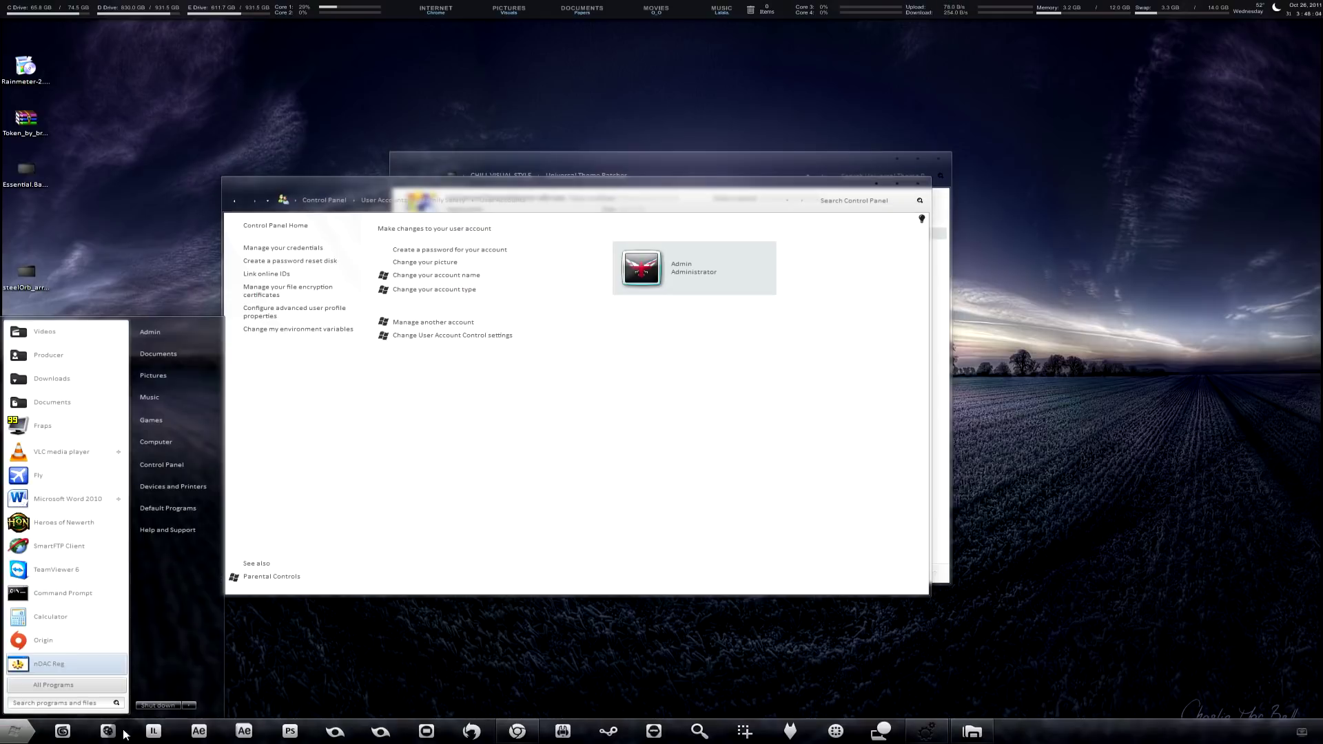
{"action": "left_click", "coordinate": [195, 462]}
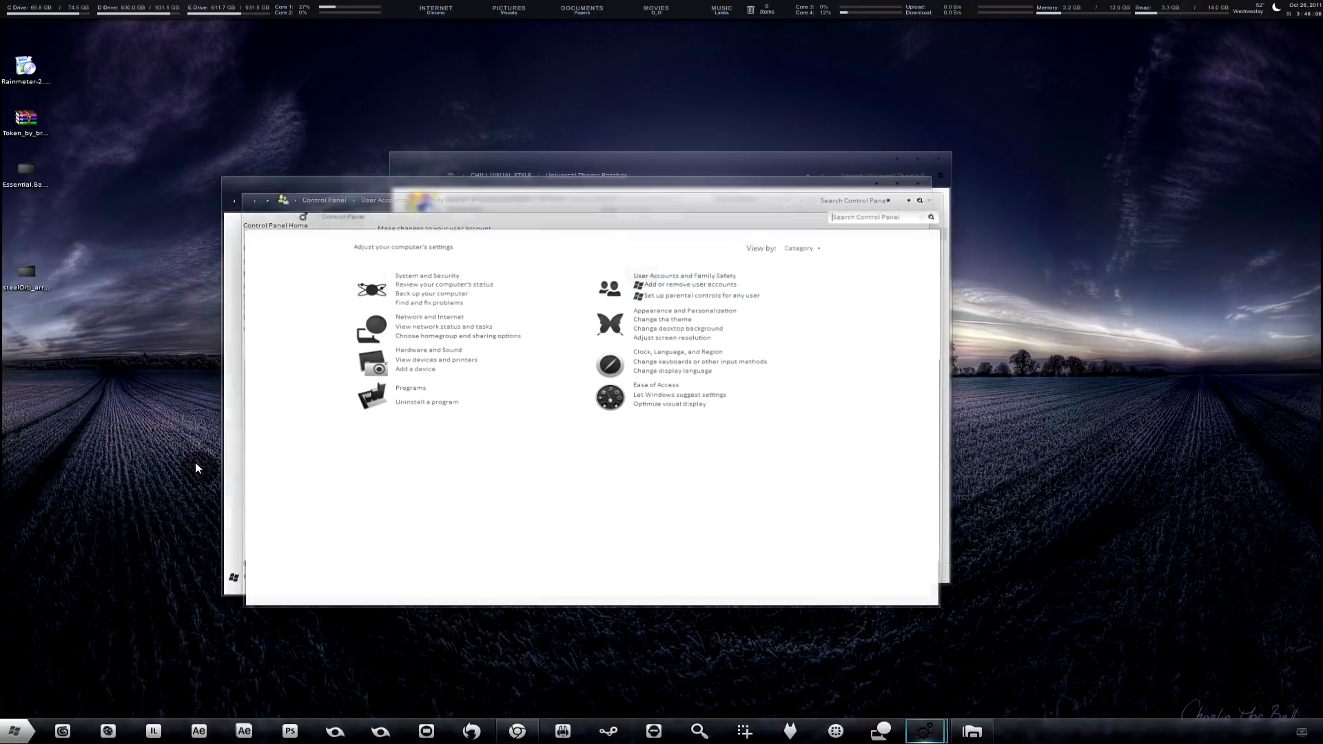
{"action": "left_click", "coordinate": [665, 278]}
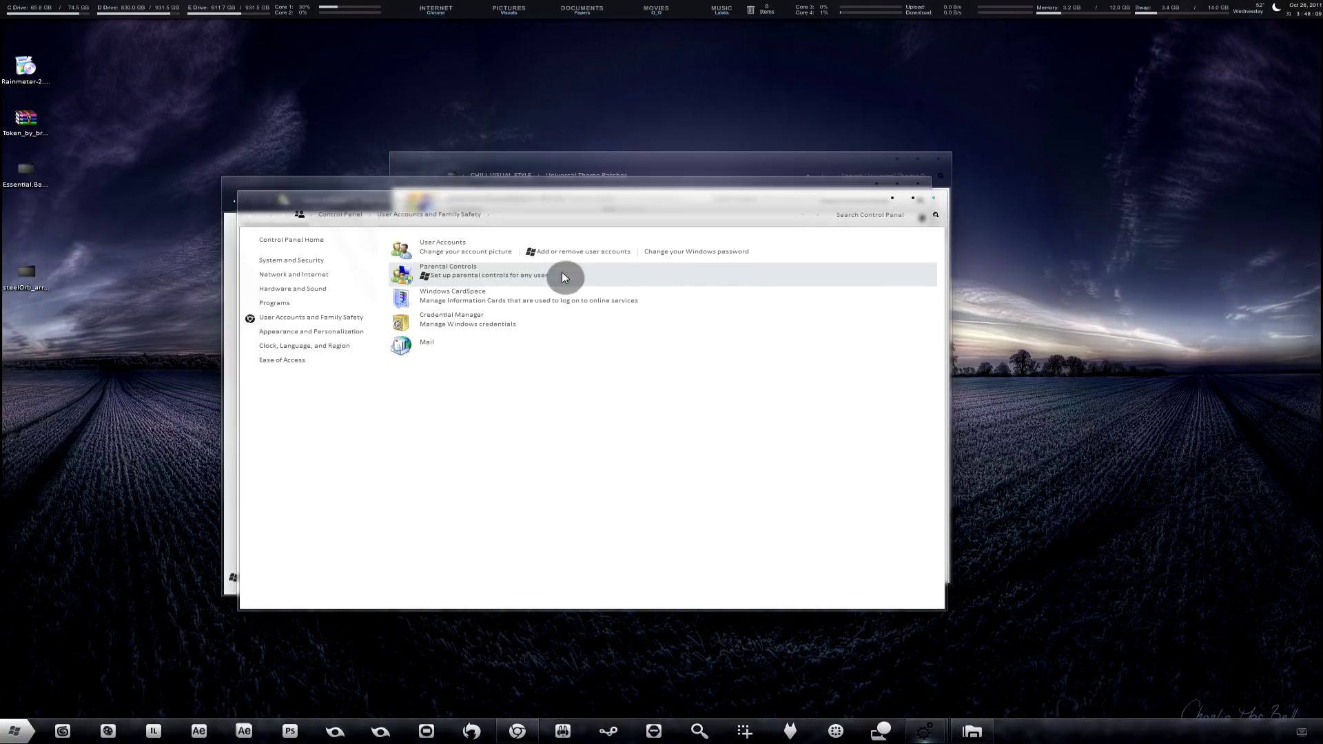
{"action": "left_click", "coordinate": [440, 246]}
{"action": "left_click", "coordinate": [931, 197]}
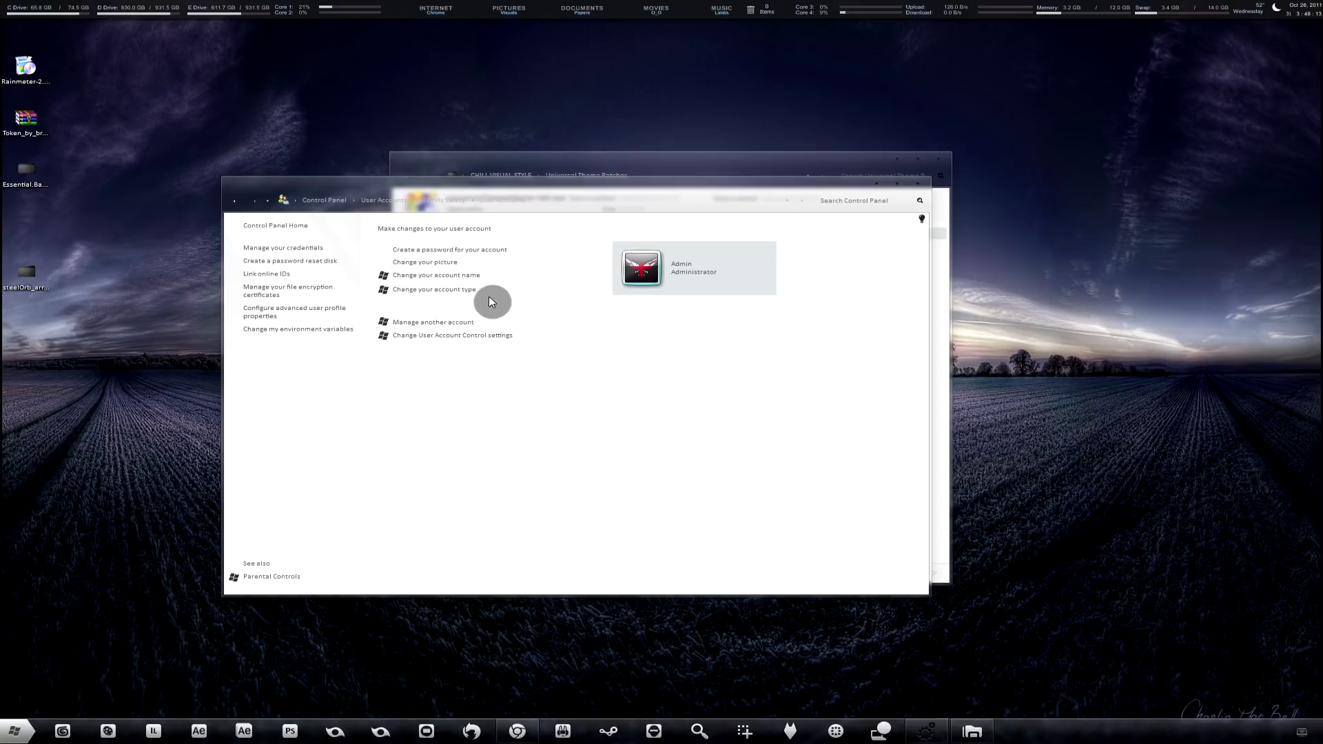
Check the User Account Control notification level, cancel without changes, and close the User Accounts window.
{"action": "left_click", "coordinate": [403, 337]}
{"action": "left_click", "coordinate": [512, 400]}
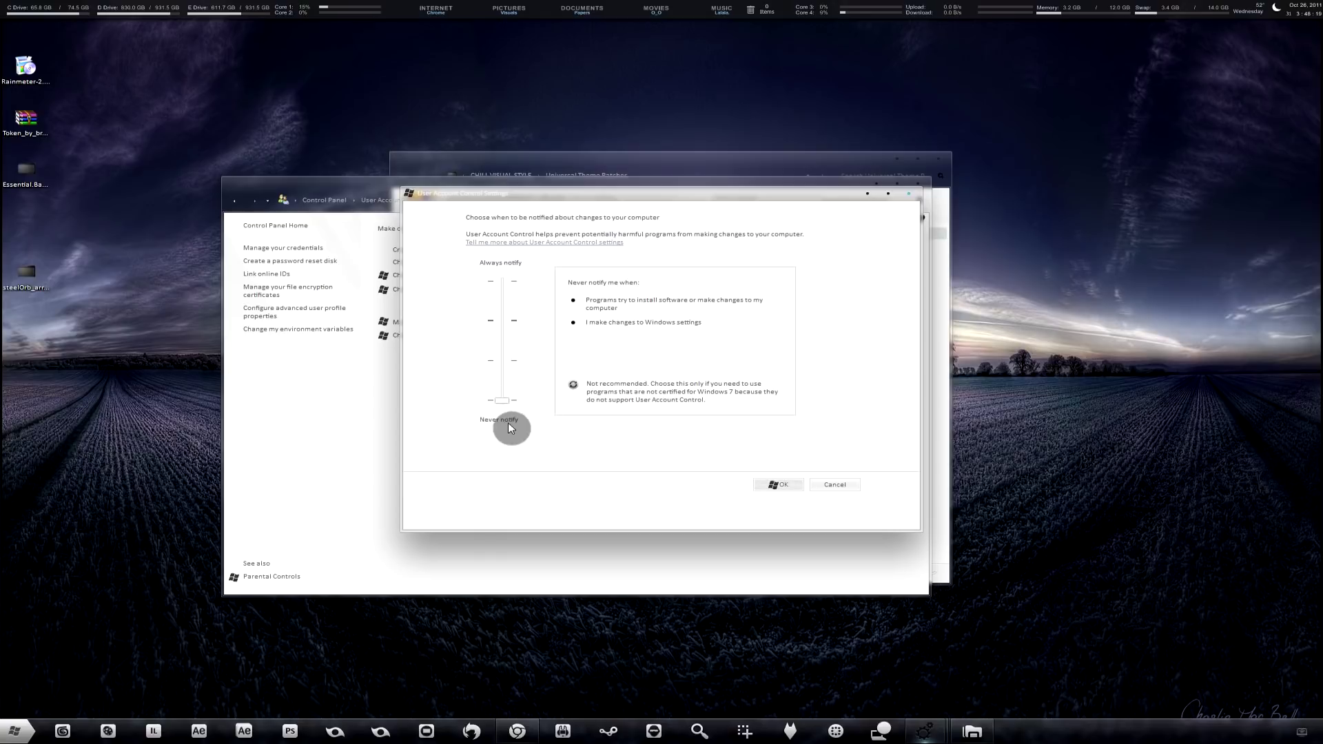
{"action": "left_click", "coordinate": [835, 485]}
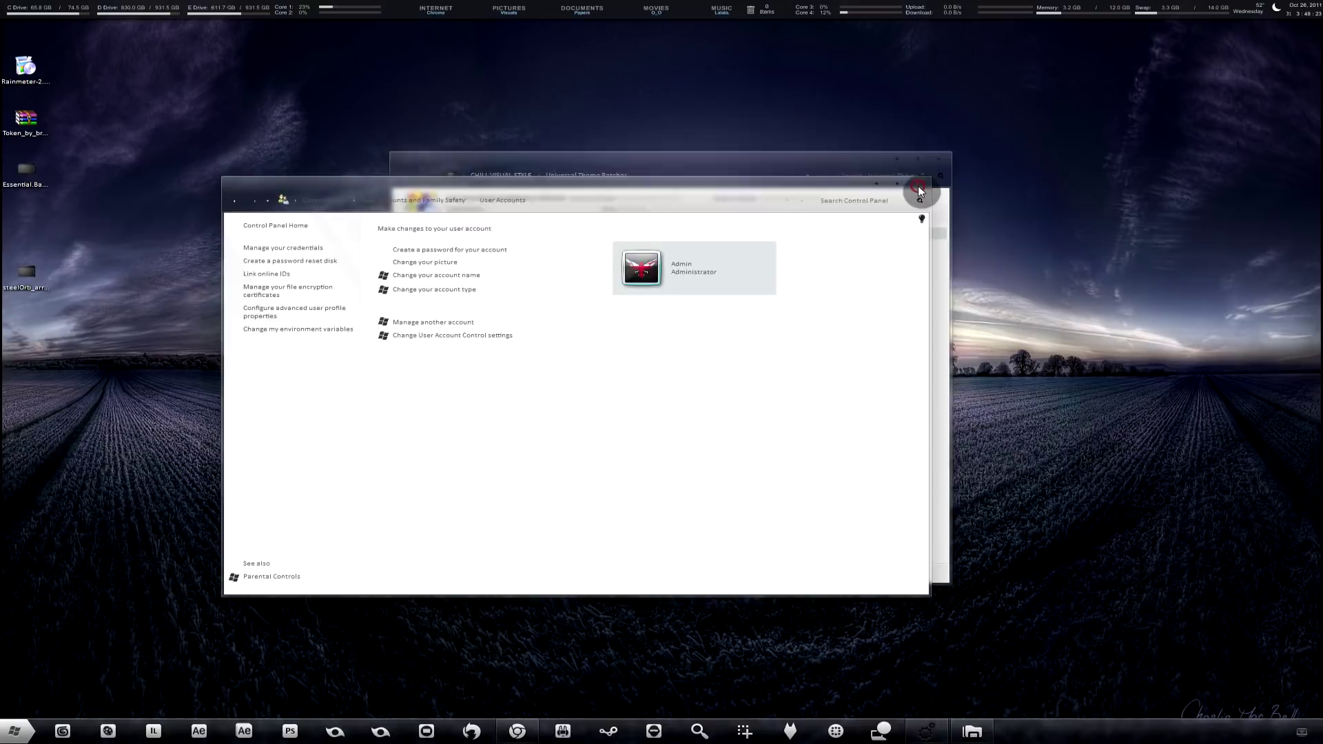
{"action": "left_click", "coordinate": [918, 184]}
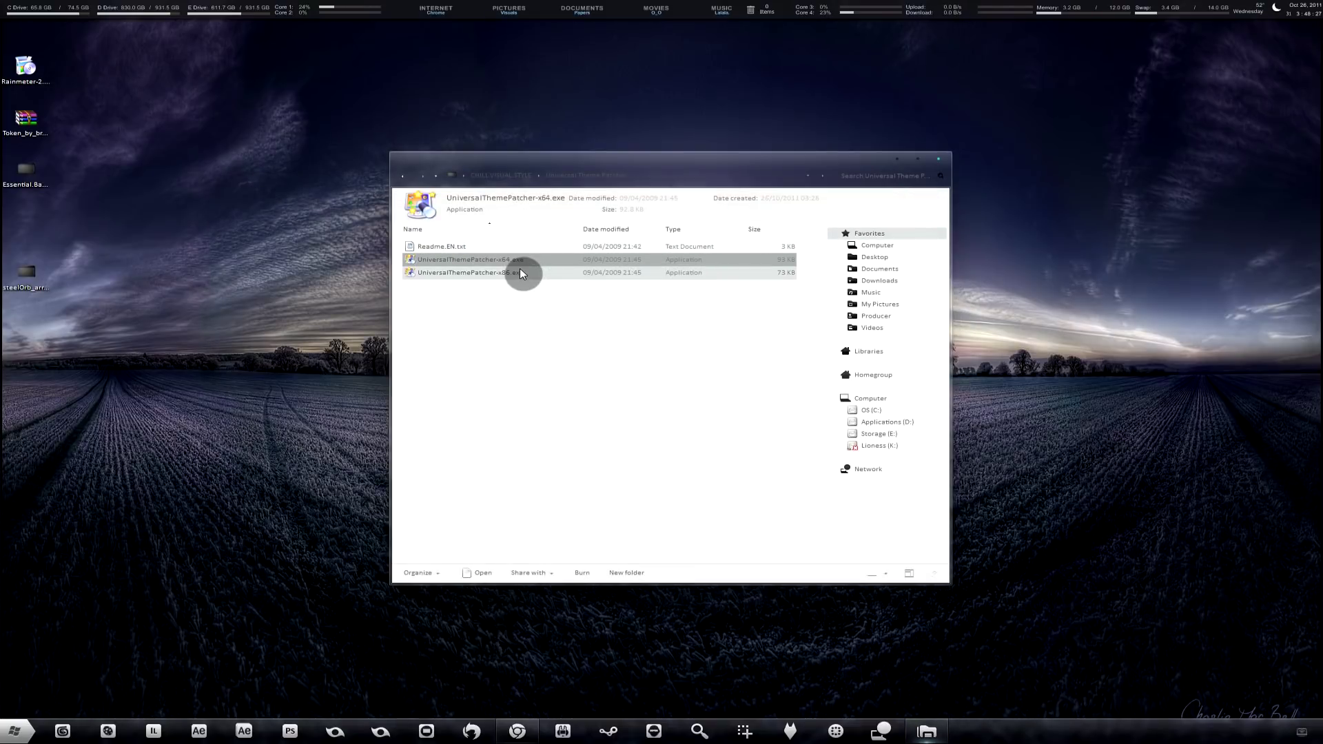
Run UniversalThemePatcher-x64.exe as administrator in English, view the patch details of the system files, and close the patcher.
{"action": "right_click", "coordinate": [577, 260]}
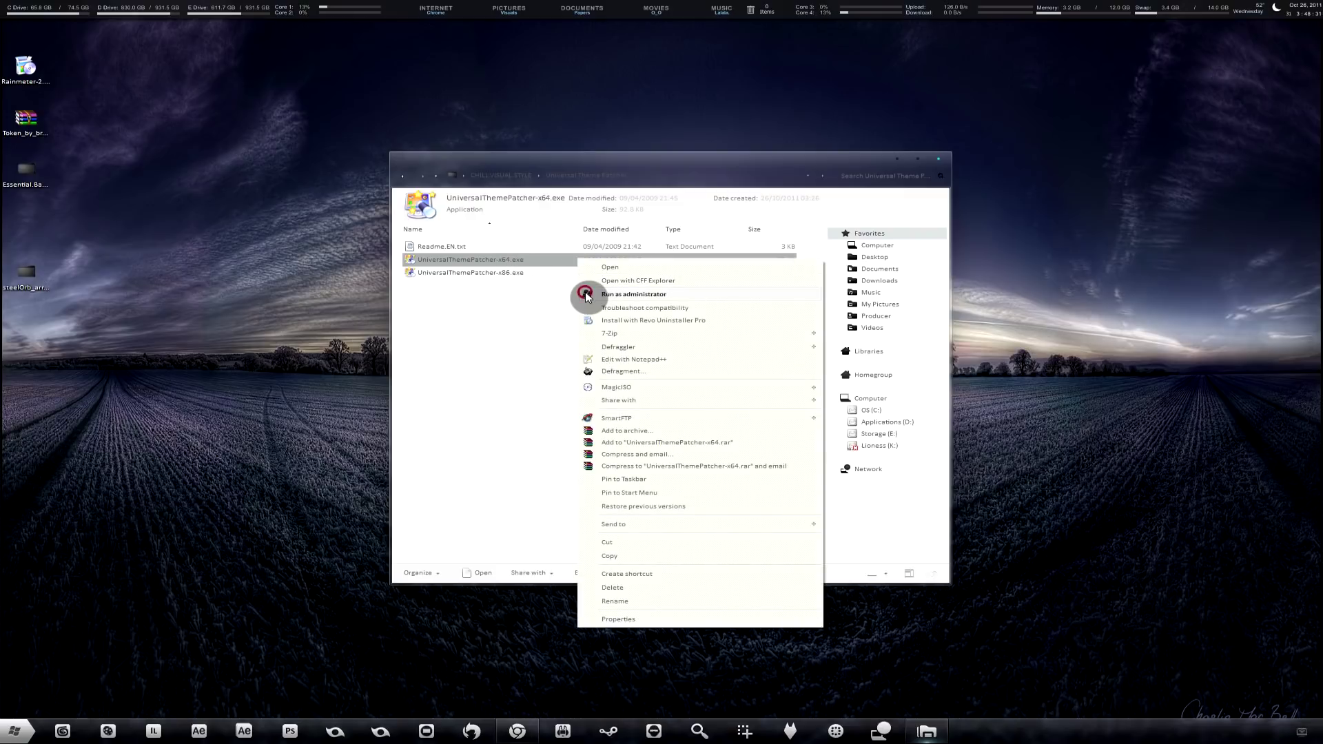
{"action": "left_click", "coordinate": [586, 295]}
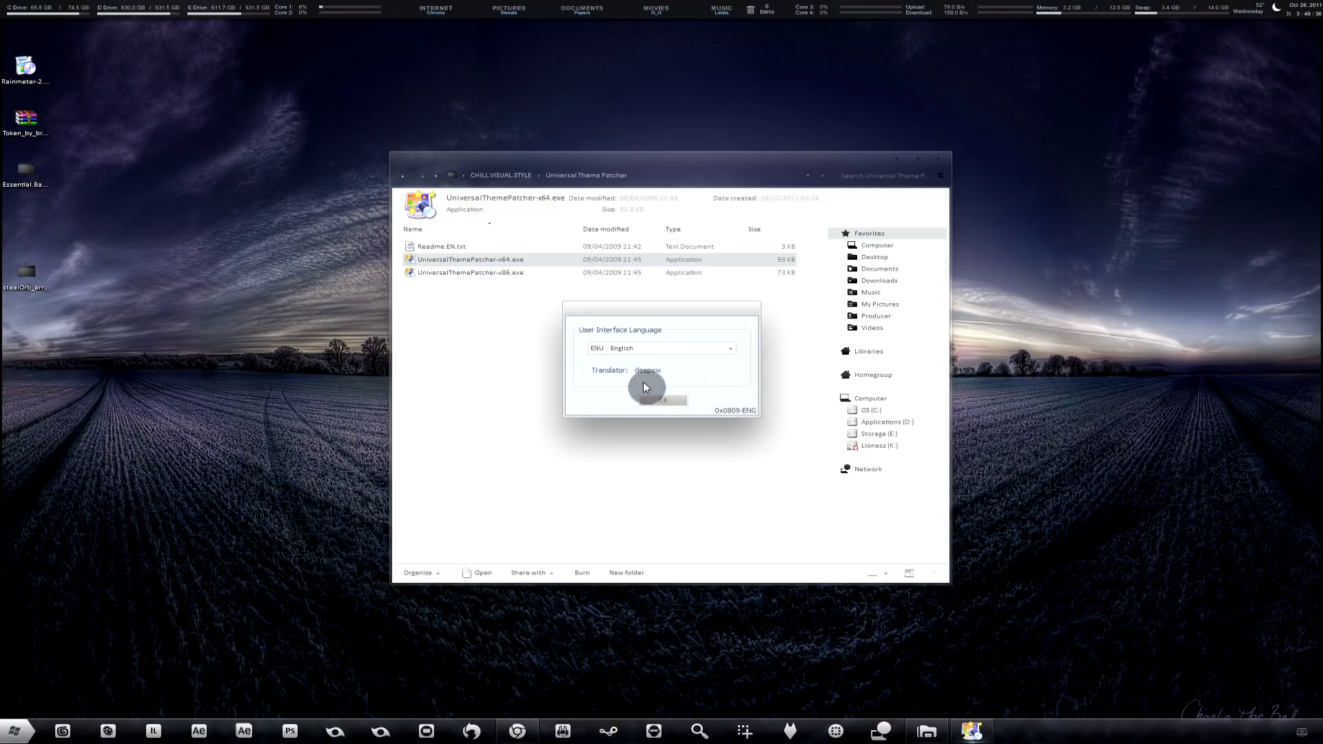
{"action": "left_click", "coordinate": [659, 398]}
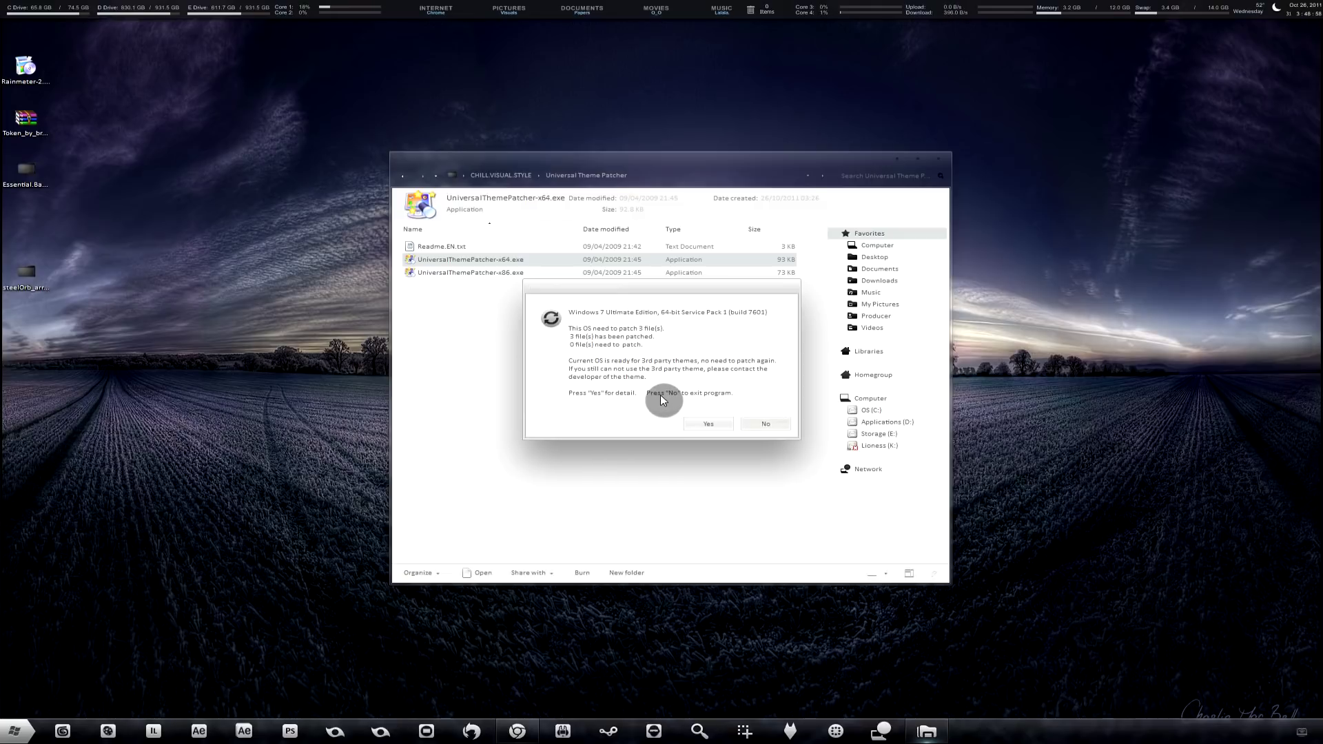
{"action": "left_click", "coordinate": [706, 424]}
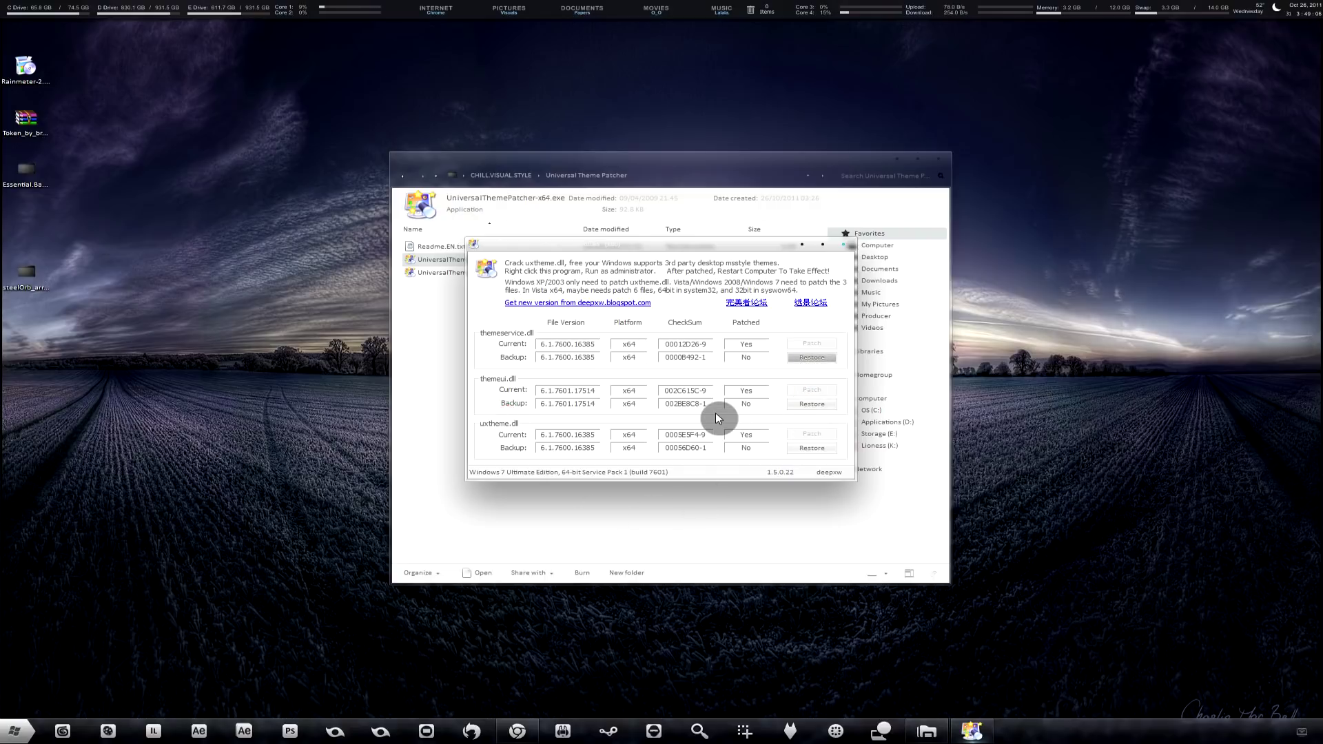
{"action": "left_click", "coordinate": [845, 245]}
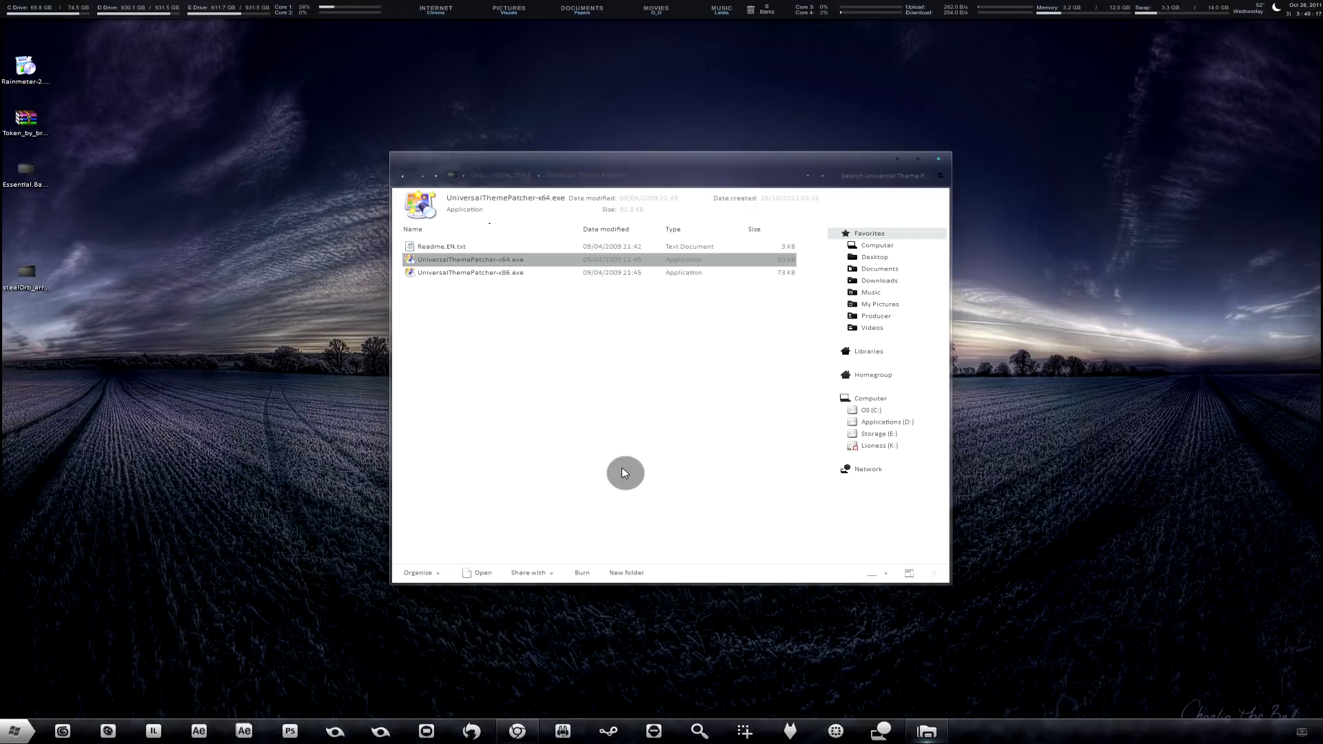
Go back to the CHILL VISUAL STYLE folder and point out the Chill and Chill3D folders.
{"action": "left_click", "coordinate": [491, 176]}
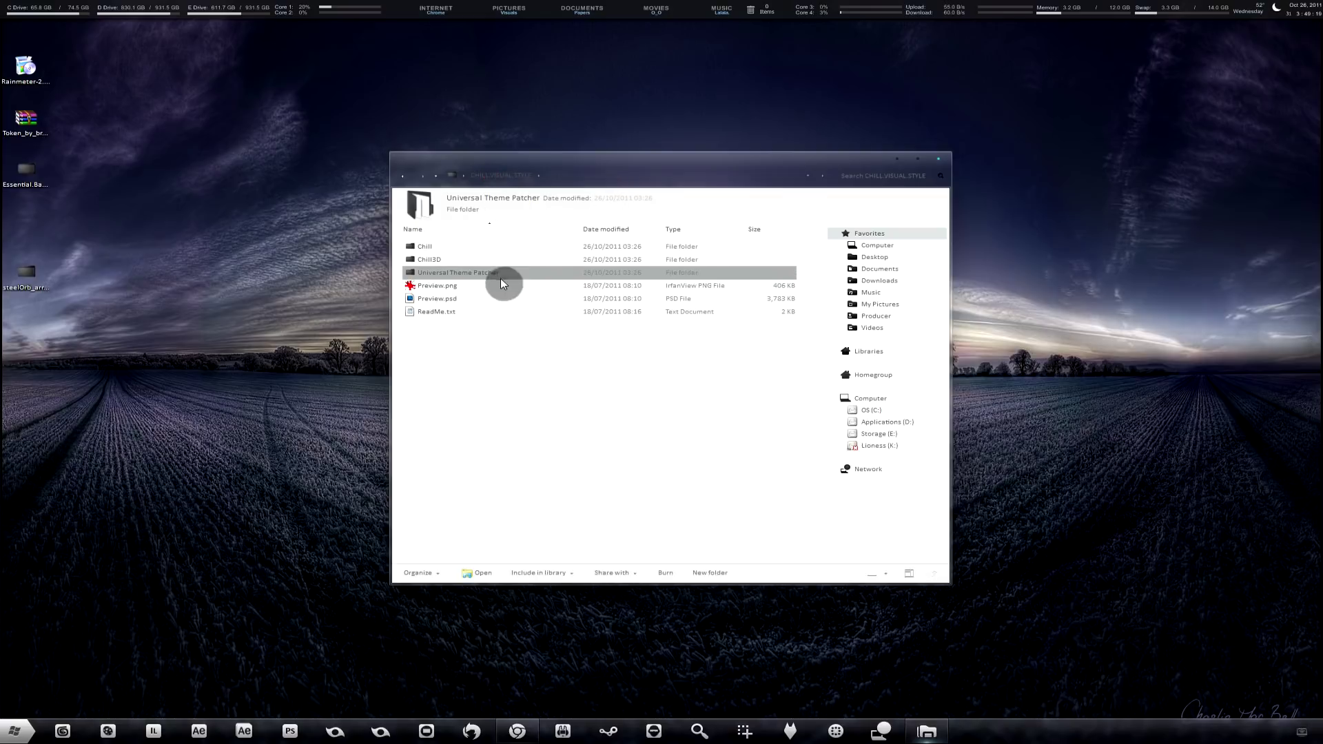
{"action": "left_click", "coordinate": [458, 257]}
{"action": "left_click", "coordinate": [459, 248]}
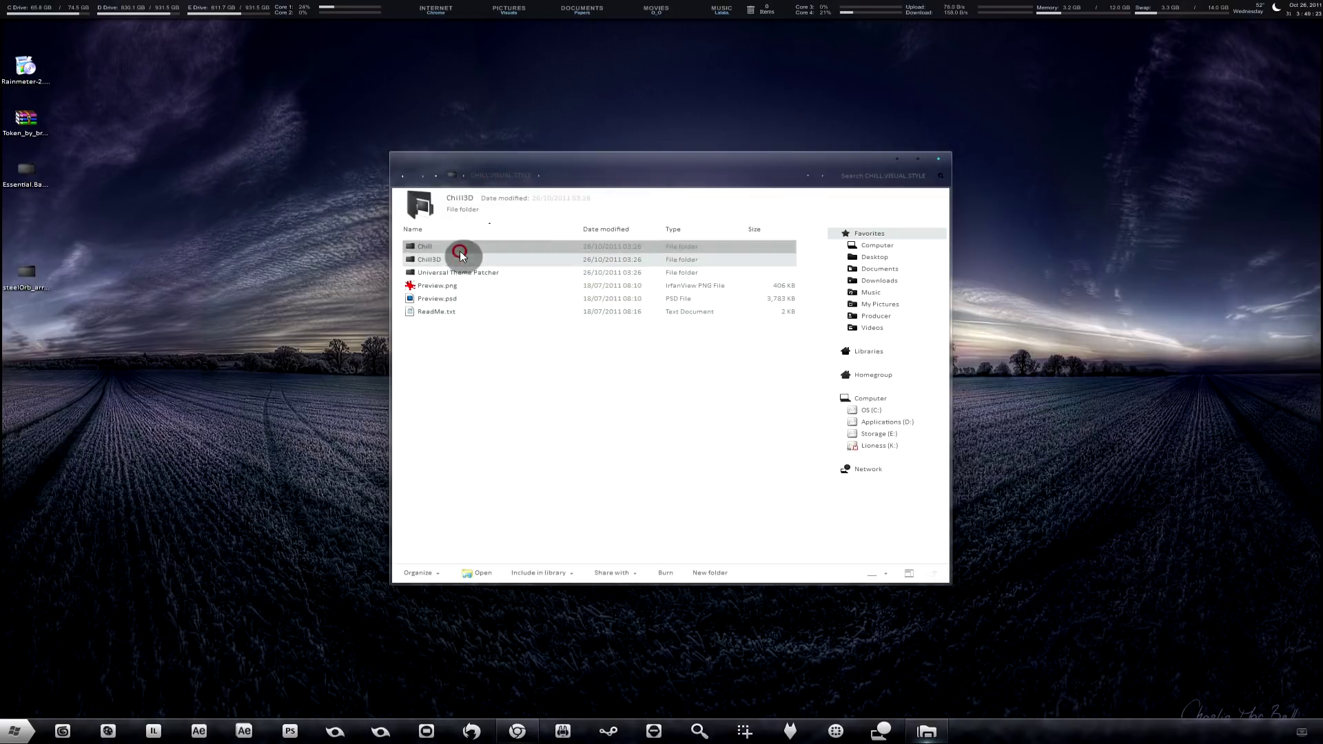
{"action": "left_click", "coordinate": [453, 264]}
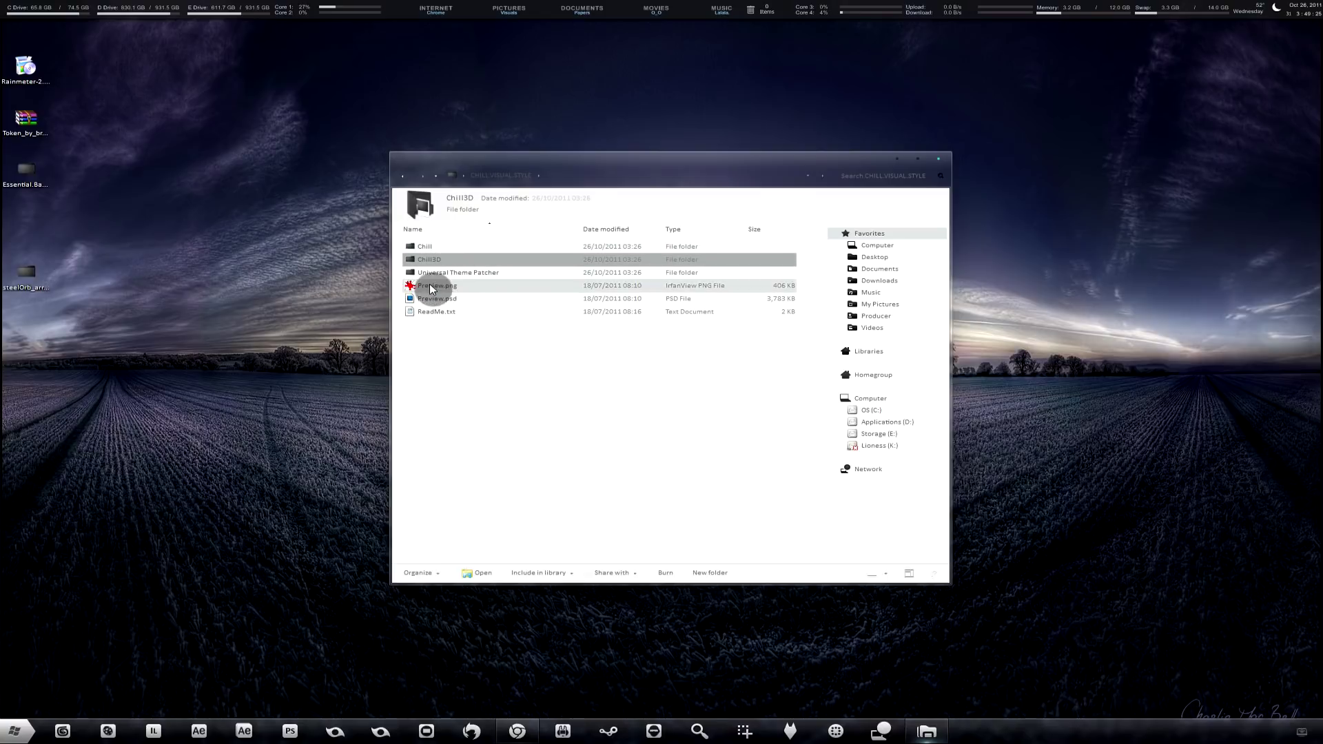
Open the Windows folder on the OS (C:) drive in a separate Explorer window.
{"action": "left_click", "coordinate": [14, 730]}
{"action": "left_click", "coordinate": [174, 447]}
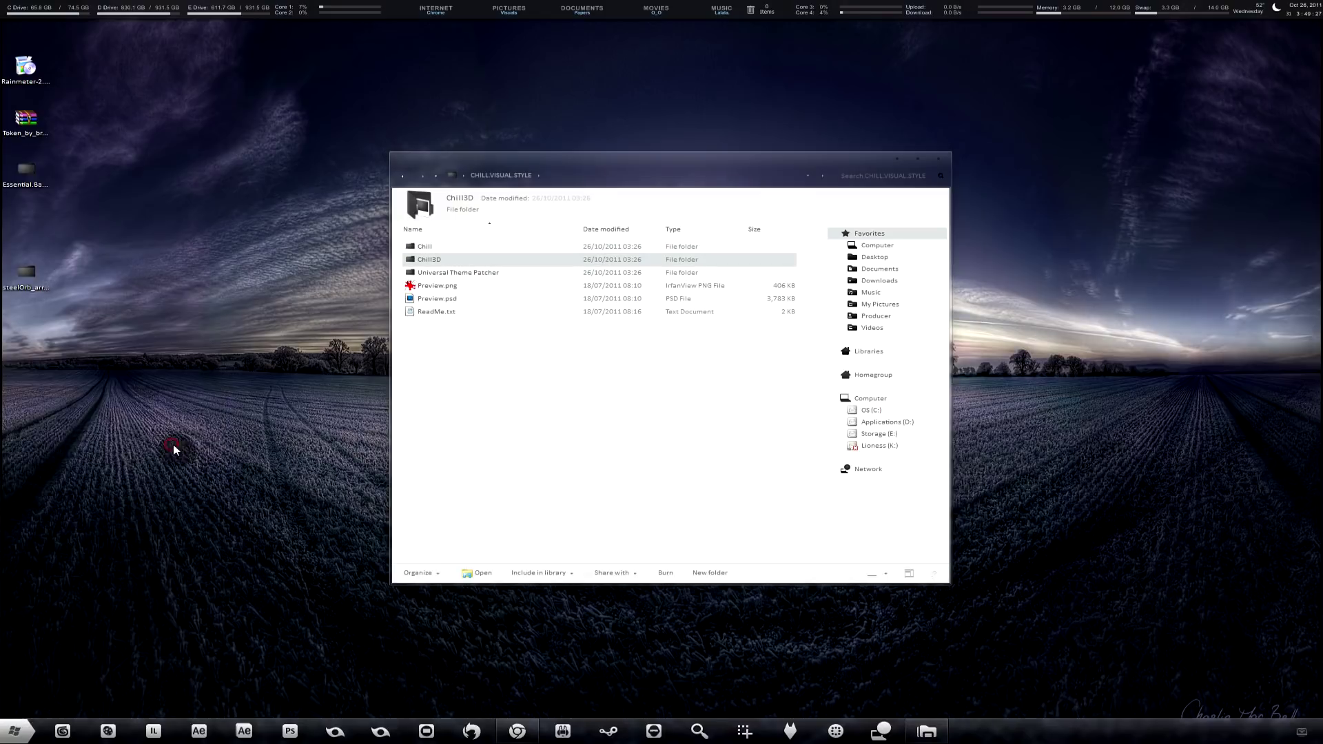
{"action": "left_click", "coordinate": [454, 307]}
{"action": "left_click", "coordinate": [514, 270]}
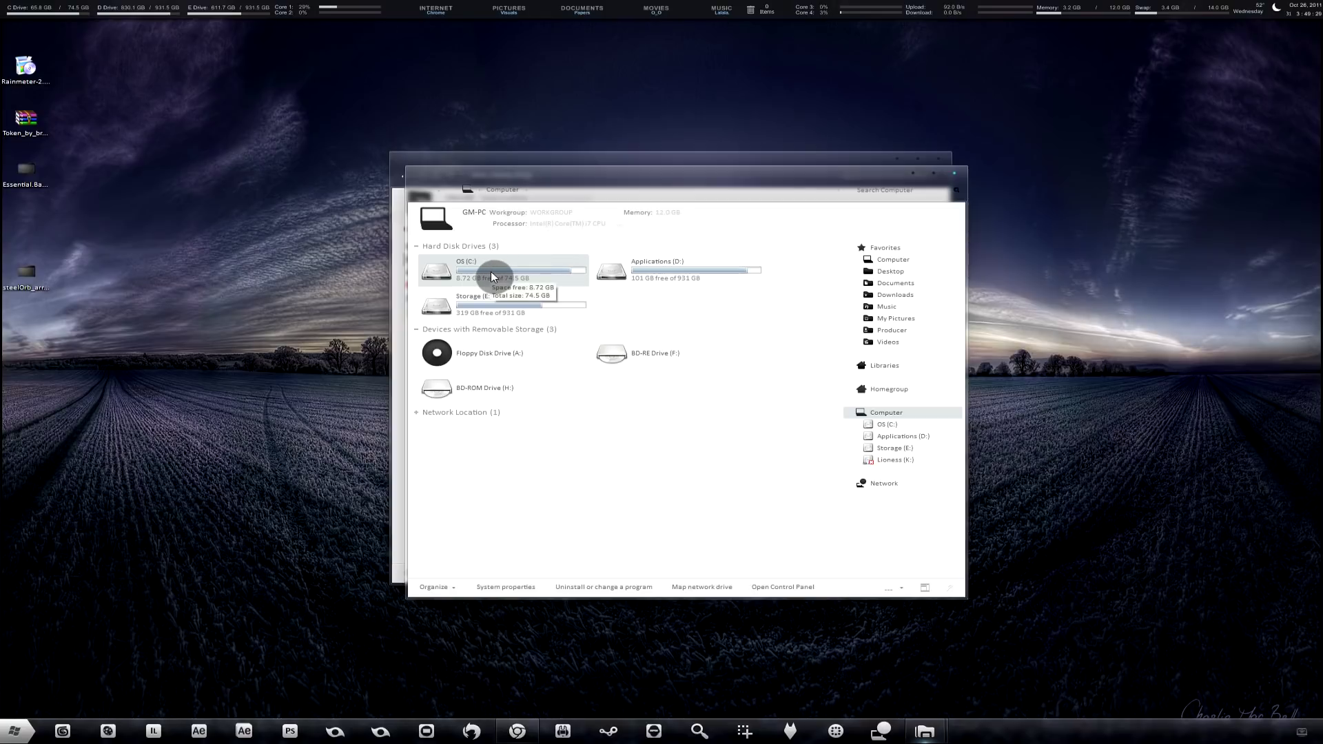
{"action": "double_click", "coordinate": [492, 276]}
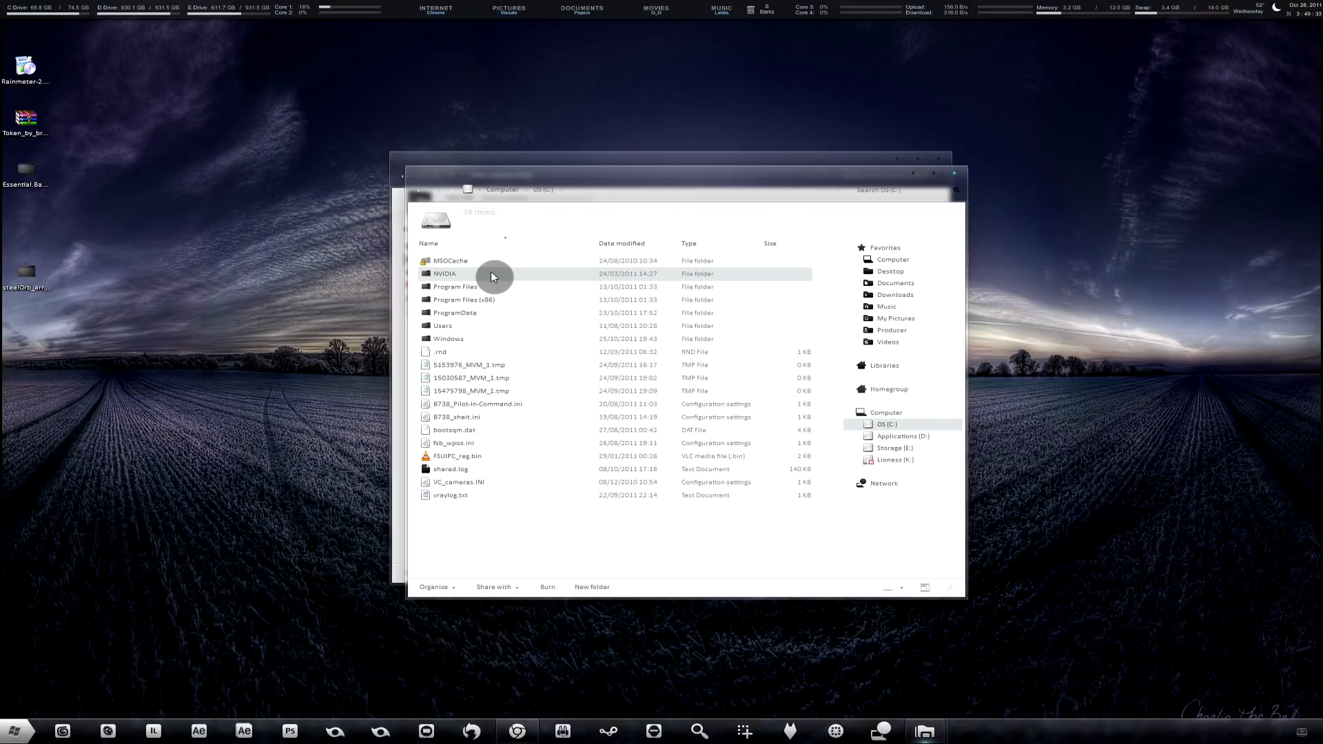
{"action": "double_click", "coordinate": [479, 339]}
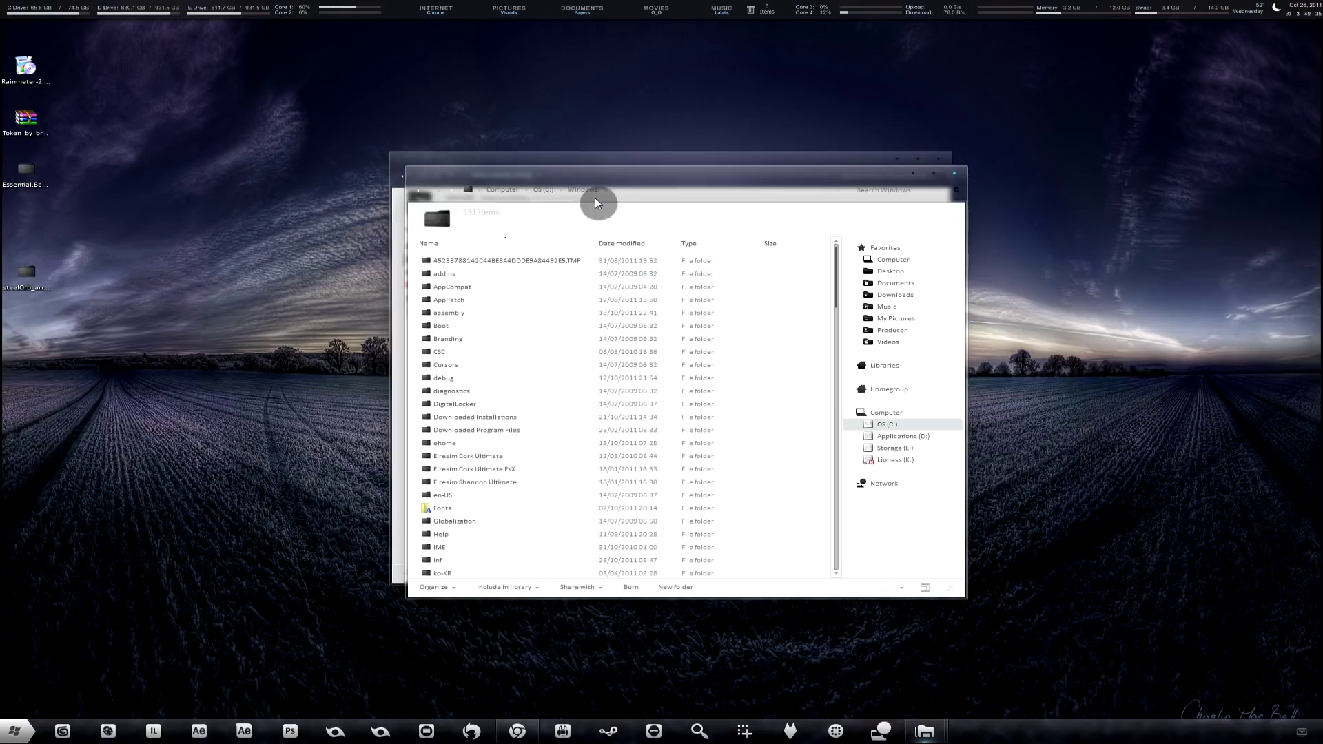
Find the Resources folder inside the Windows folder and open its Themes subfolder.
{"action": "scroll", "coordinate": [502, 330], "scroll_direction": "down", "scroll_amount": 6}
{"action": "left_click", "coordinate": [502, 336]}
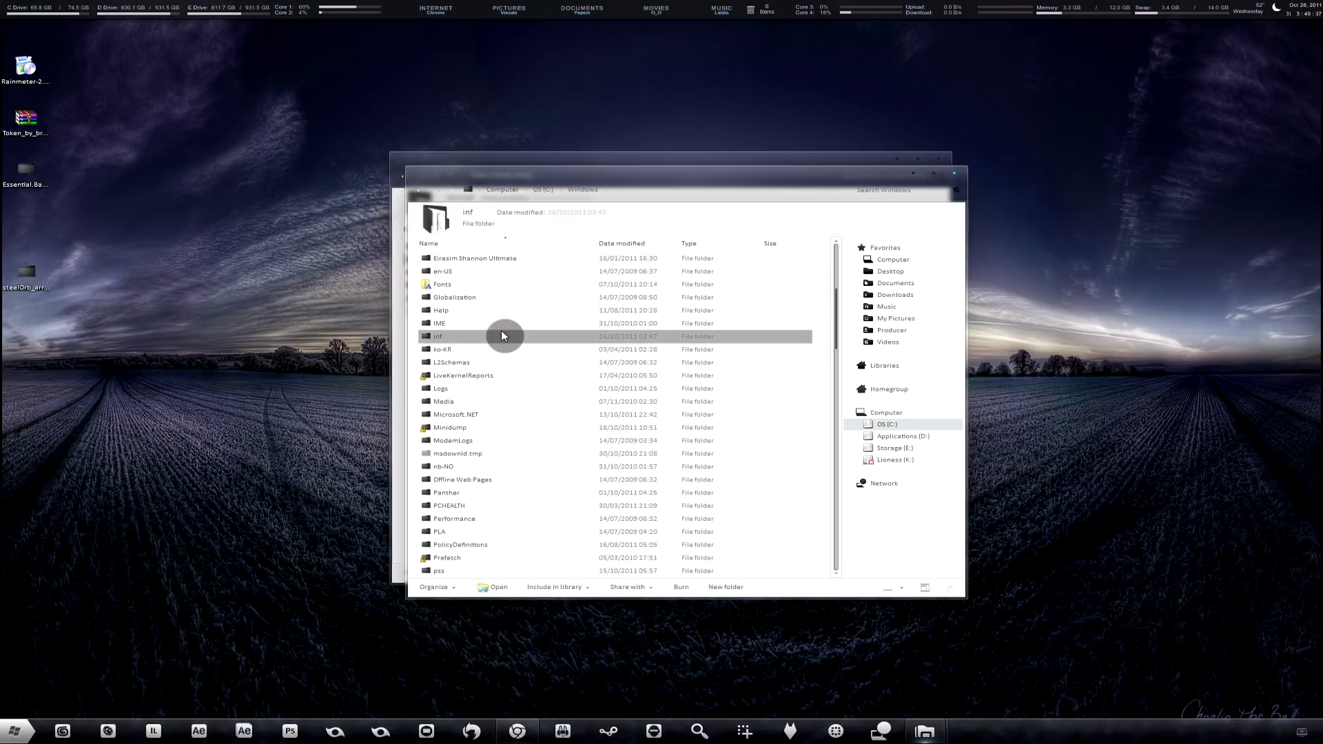
{"action": "key", "text": "r"}
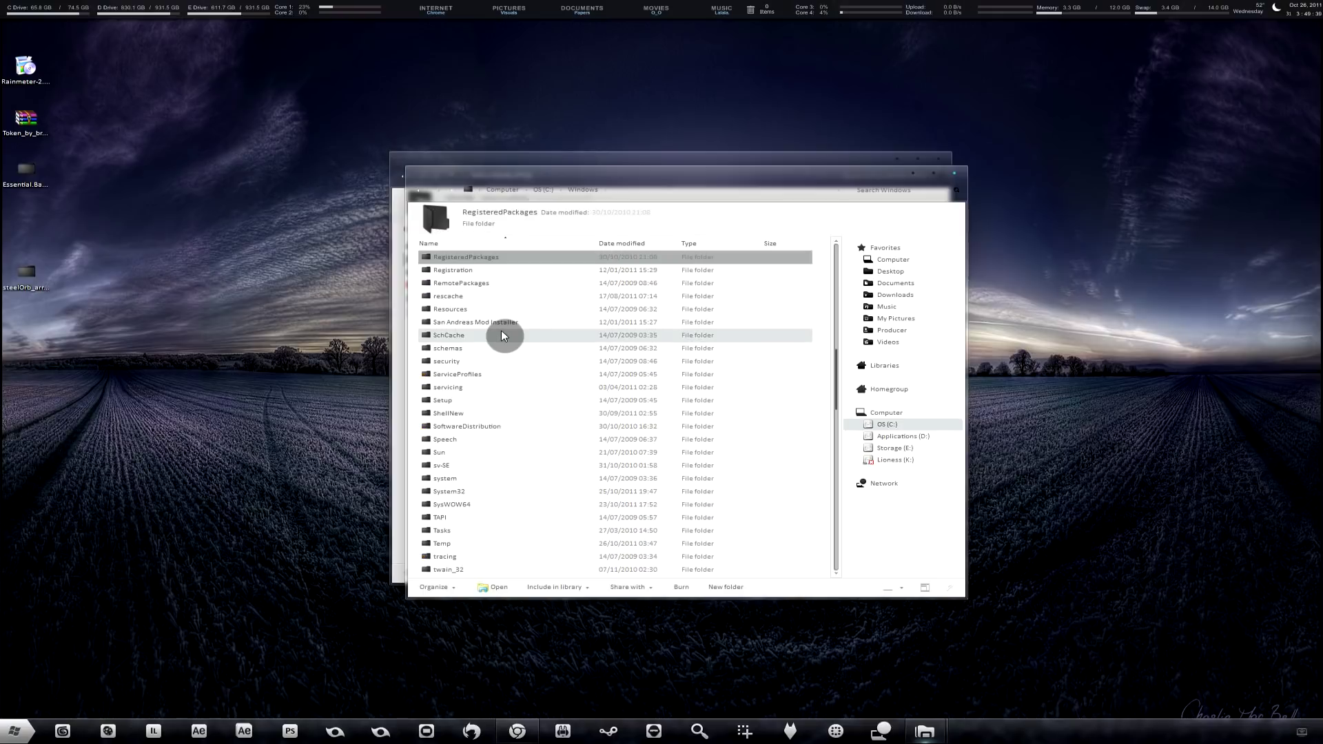
{"action": "key", "text": "r"}
{"action": "key", "text": "r"}
{"action": "left_click", "coordinate": [510, 308]}
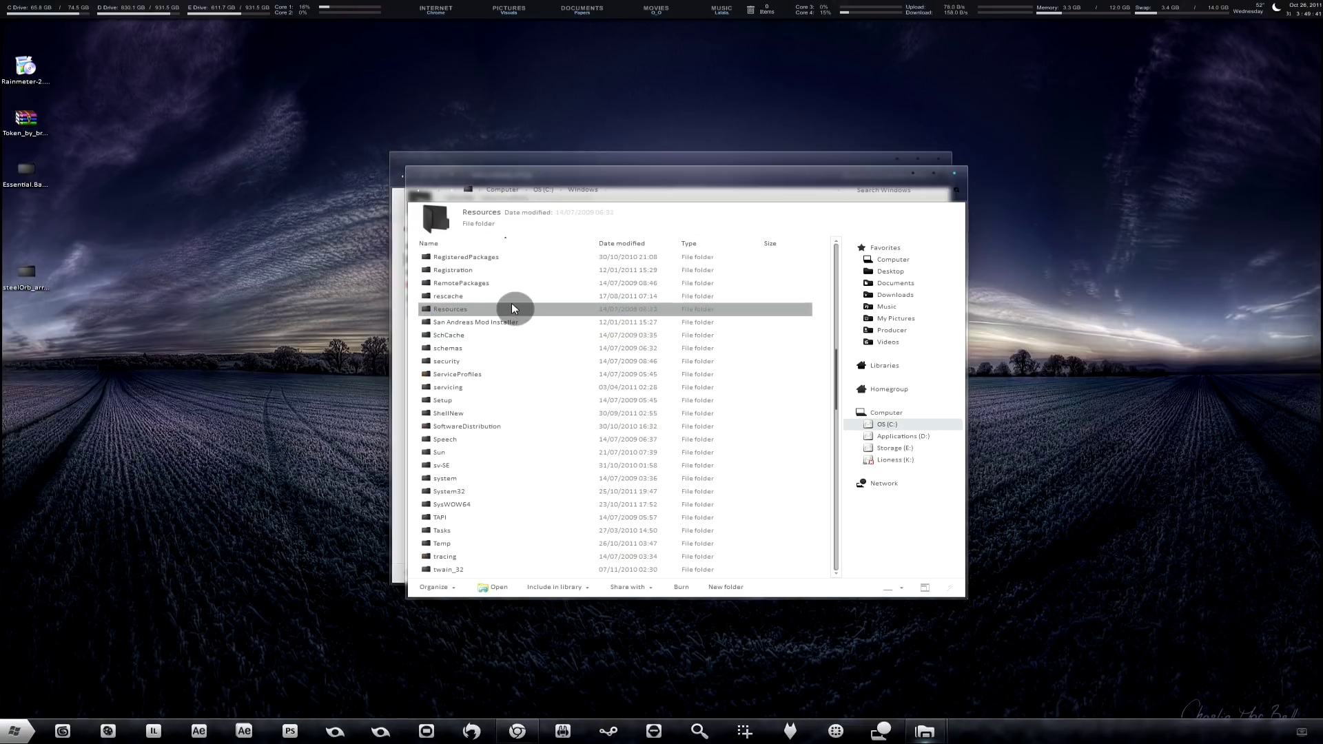
{"action": "double_click", "coordinate": [509, 307]}
{"action": "double_click", "coordinate": [485, 273]}
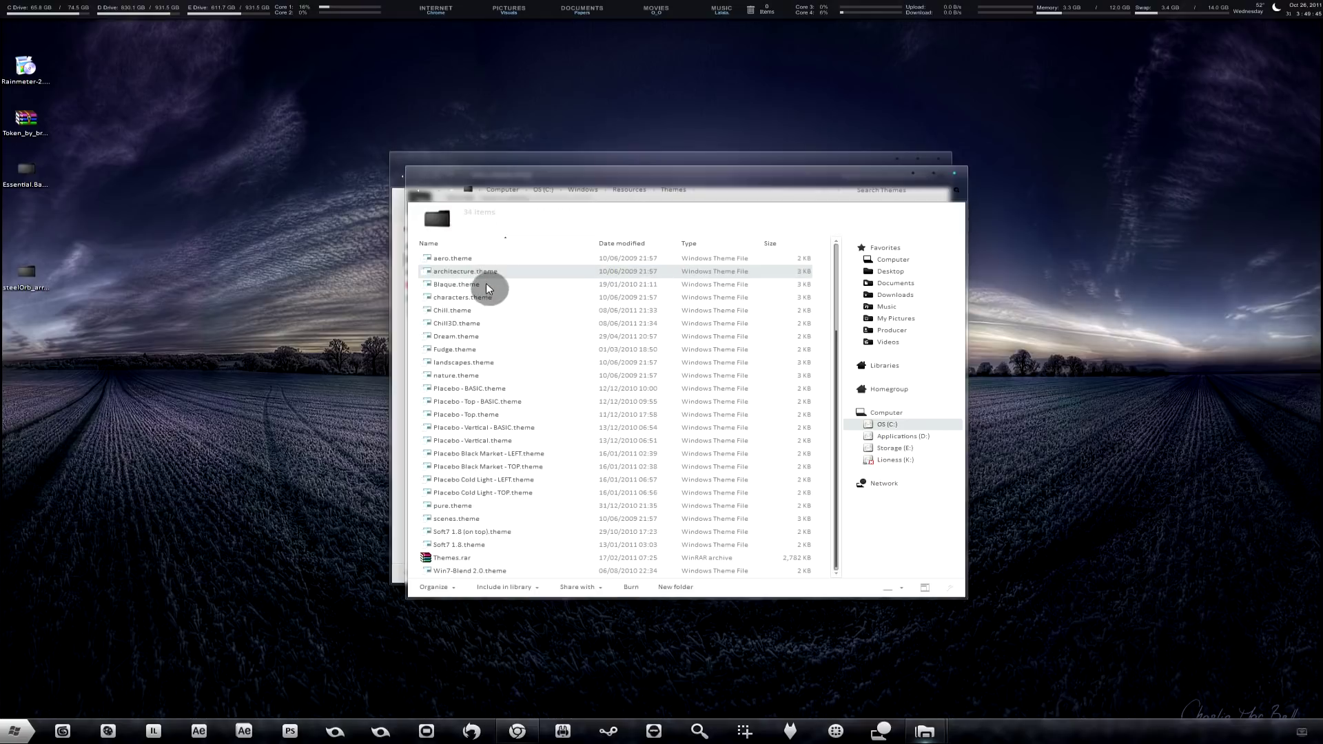
Arrange the Themes and CHILL VISUAL STYLE windows side by side, and open the Chill folder.
{"action": "left_click_drag", "start_coordinate": [501, 175], "coordinate": [793, 148]}
{"action": "left_click_drag", "start_coordinate": [635, 159], "coordinate": [373, 151]}
{"action": "double_click", "coordinate": [230, 240]}
Move the inner Chill folder and Chill.theme into the Themes folder, merging folders and replacing existing files.
{"action": "left_click_drag", "start_coordinate": [208, 285], "coordinate": [1123, 292]}
{"action": "left_click", "coordinate": [622, 482]}
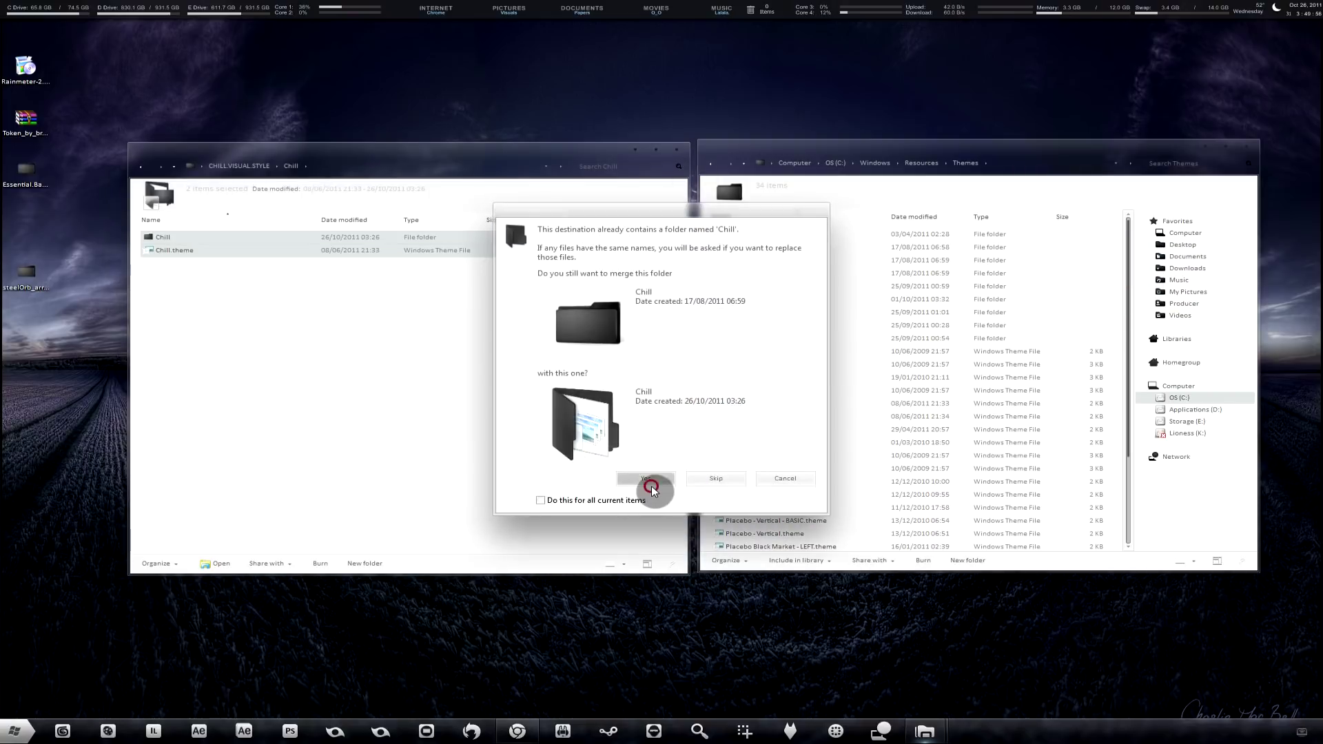
{"action": "left_click", "coordinate": [583, 469]}
{"action": "left_click", "coordinate": [598, 304]}
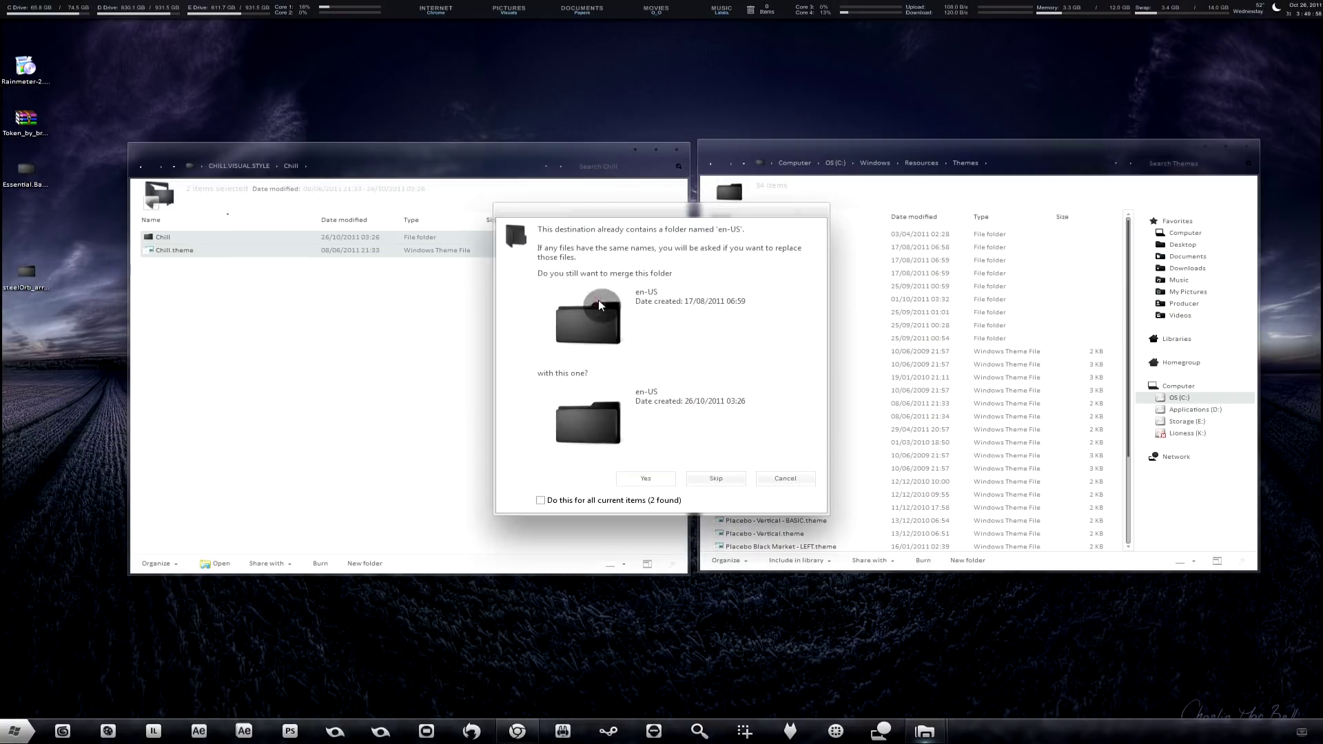
{"action": "left_click", "coordinate": [598, 506]}
{"action": "left_click", "coordinate": [644, 478]}
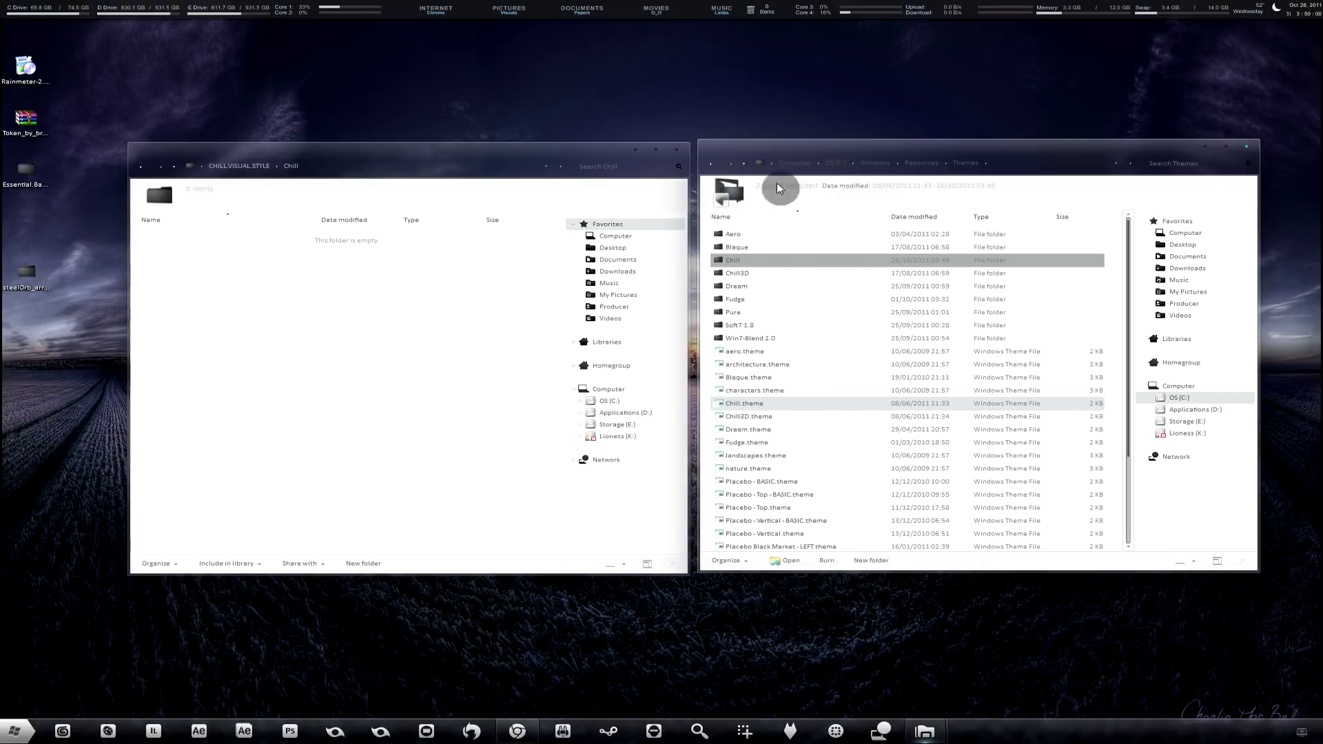
Open the Chill3D folder and move its Chill3D folder and Chill3D.theme into Themes, merging and replacing all conflicts.
{"action": "left_click", "coordinate": [258, 166]}
{"action": "double_click", "coordinate": [214, 249]}
{"action": "left_click_drag", "start_coordinate": [198, 343], "coordinate": [1120, 317]}
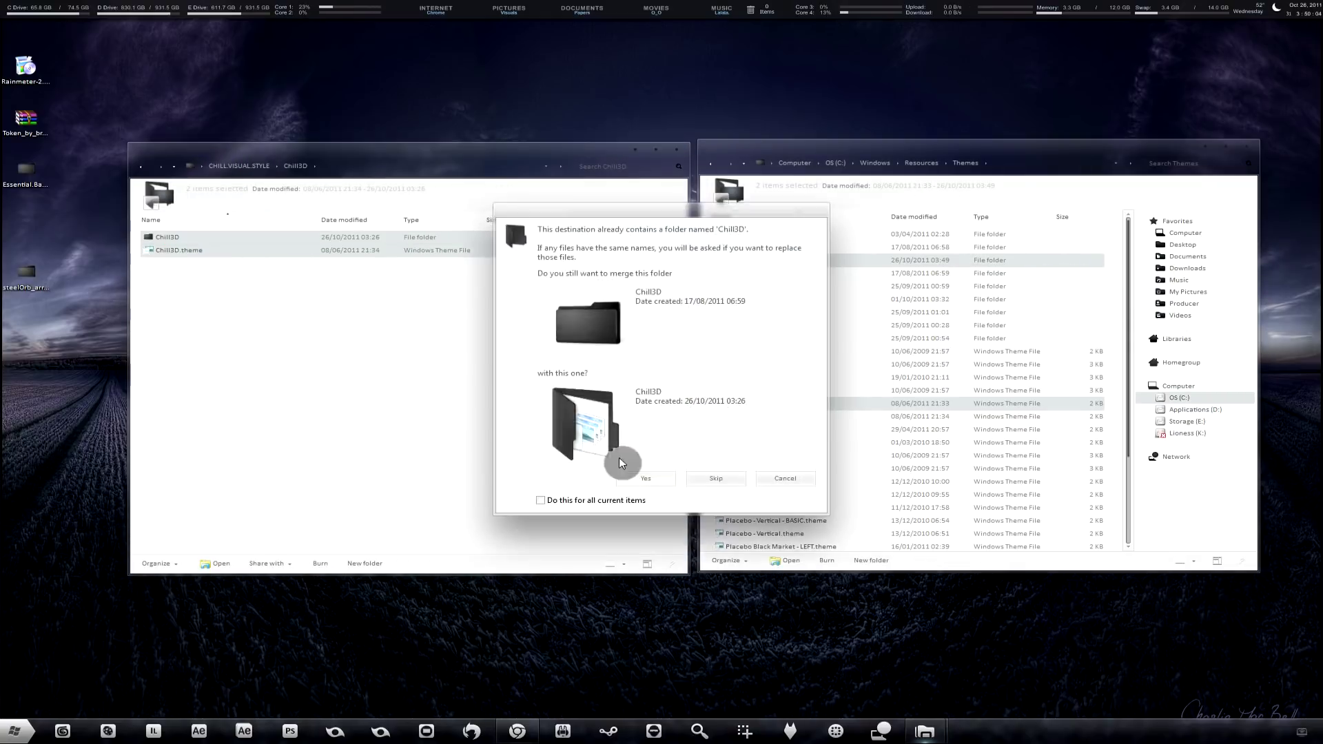
{"action": "left_click", "coordinate": [570, 511]}
{"action": "left_click", "coordinate": [630, 479]}
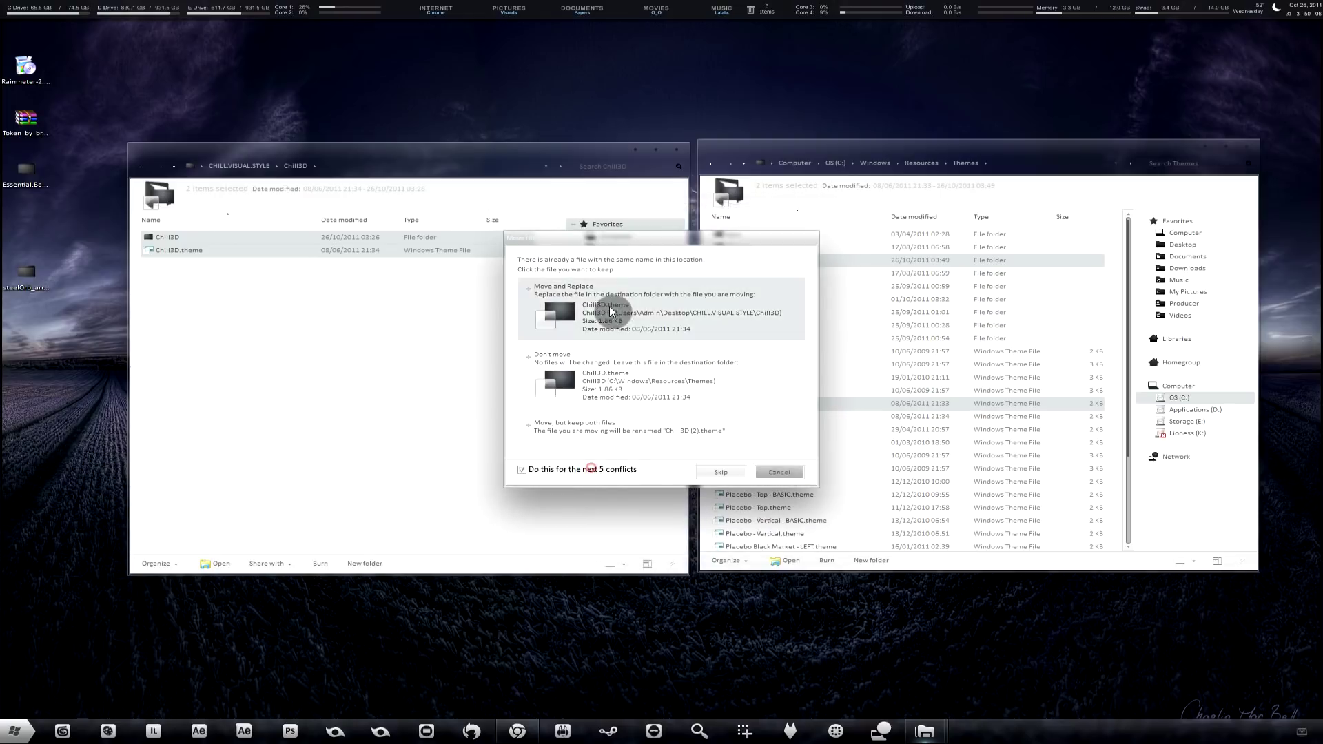
{"action": "left_click", "coordinate": [605, 307]}
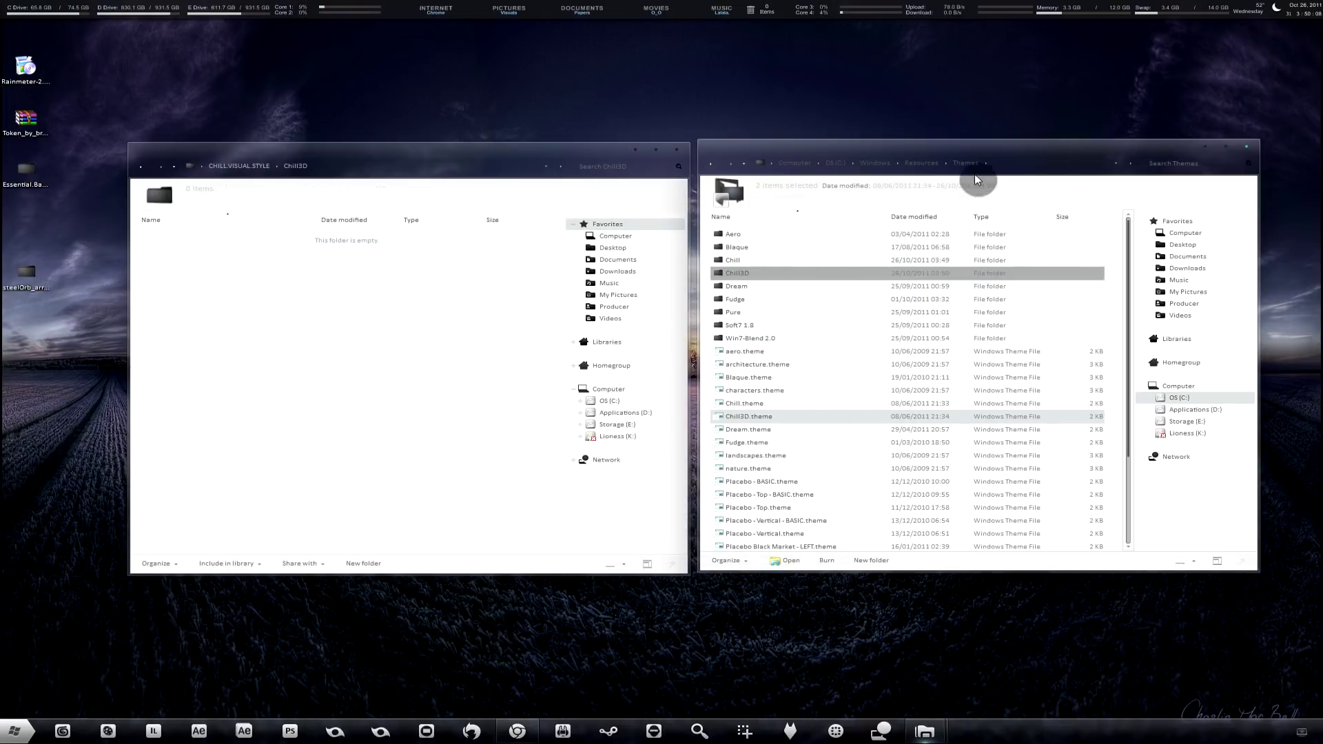
Check the Themes folder for the moved Chill items, ending with Chill3D.theme selected.
{"action": "left_click", "coordinate": [966, 336]}
{"action": "left_click", "coordinate": [1007, 262]}
{"action": "left_click", "coordinate": [988, 289]}
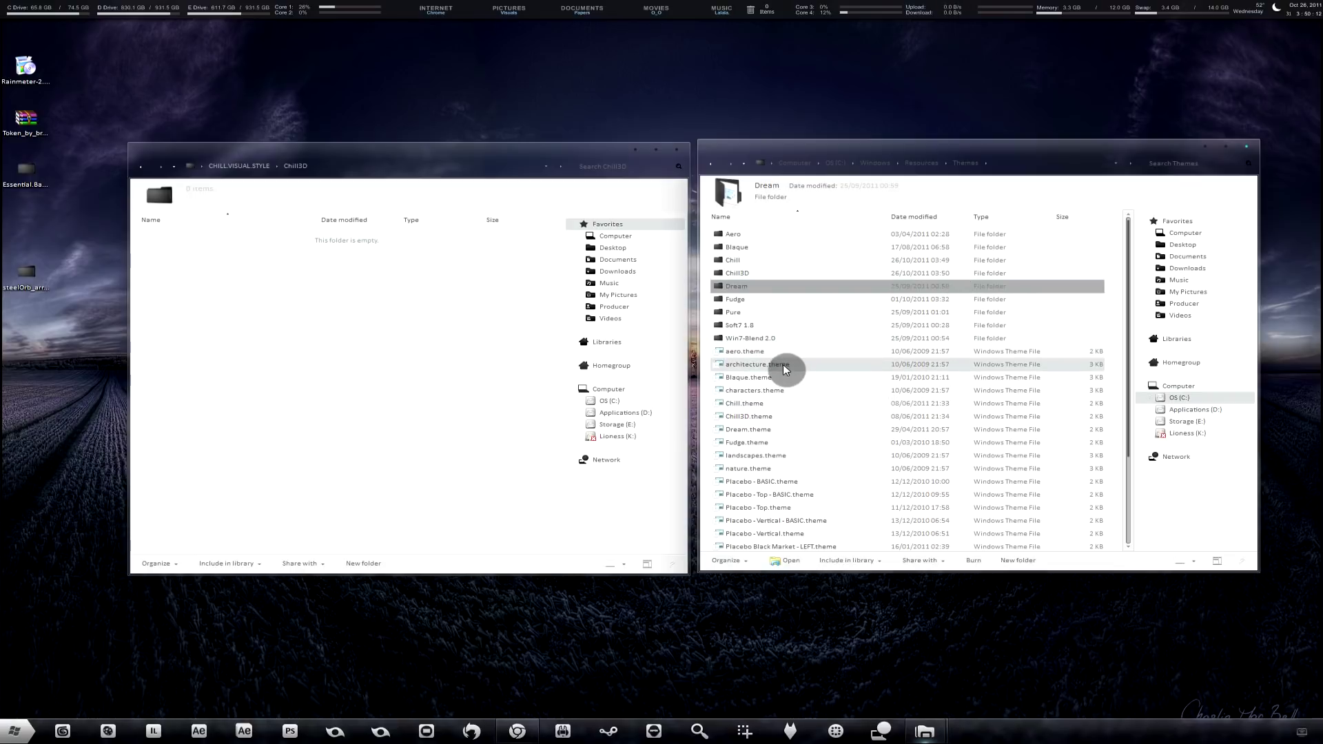
{"action": "left_click", "coordinate": [793, 403]}
{"action": "left_click", "coordinate": [811, 416]}
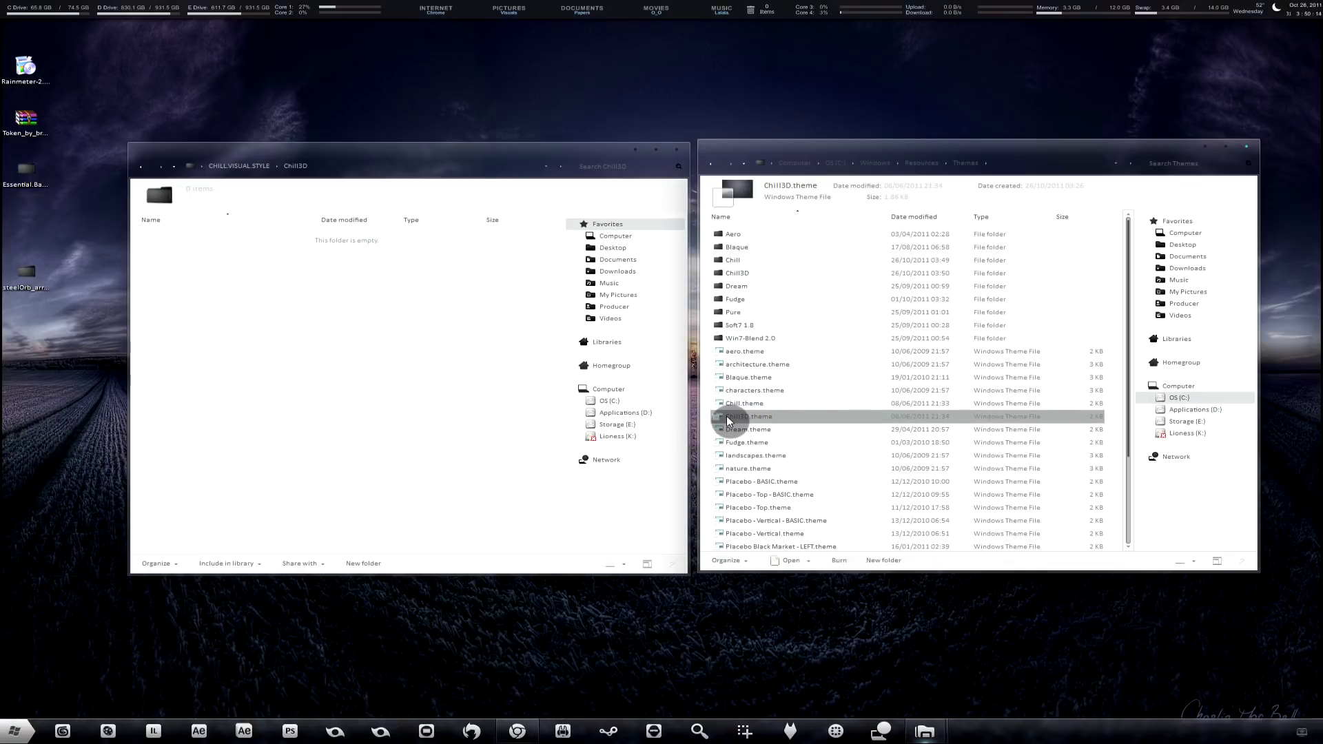
Apply the Chill3D theme from the Themes folder and close the Personalization window.
{"action": "double_click", "coordinate": [774, 415]}
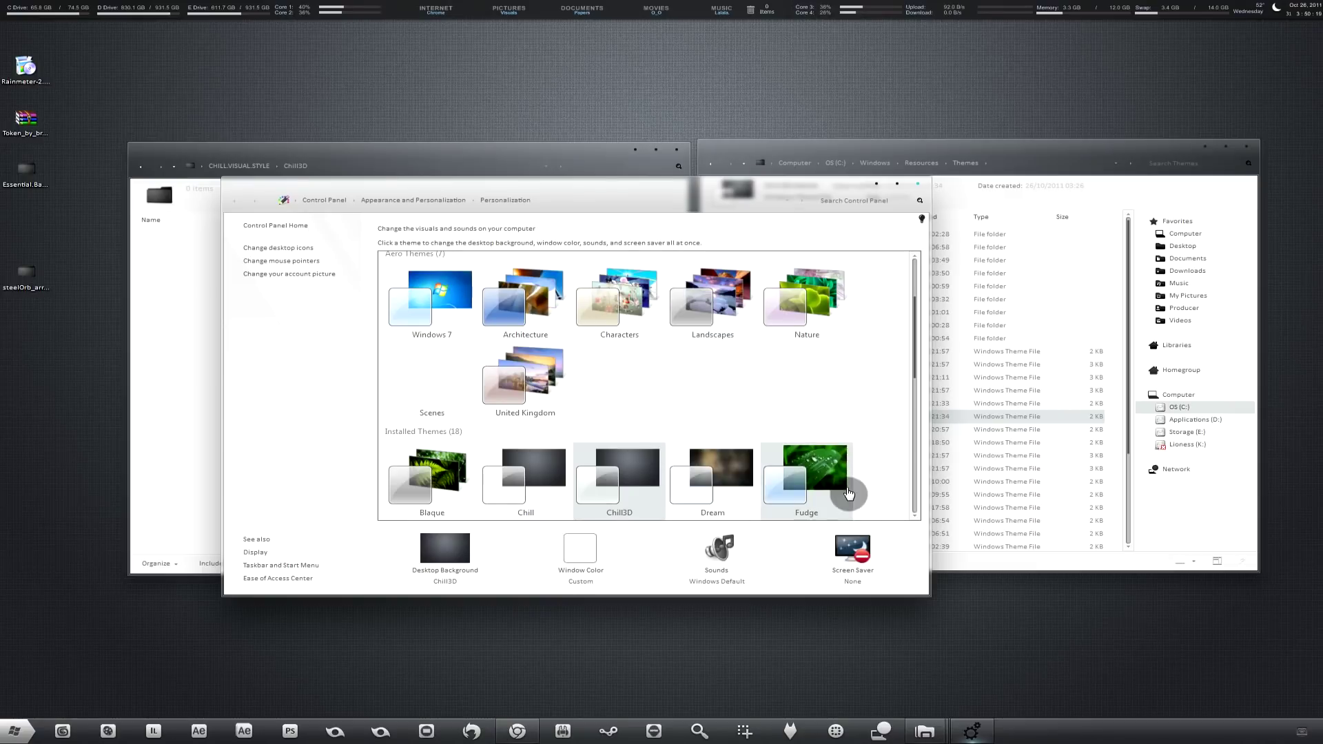
{"action": "left_click", "coordinate": [622, 498]}
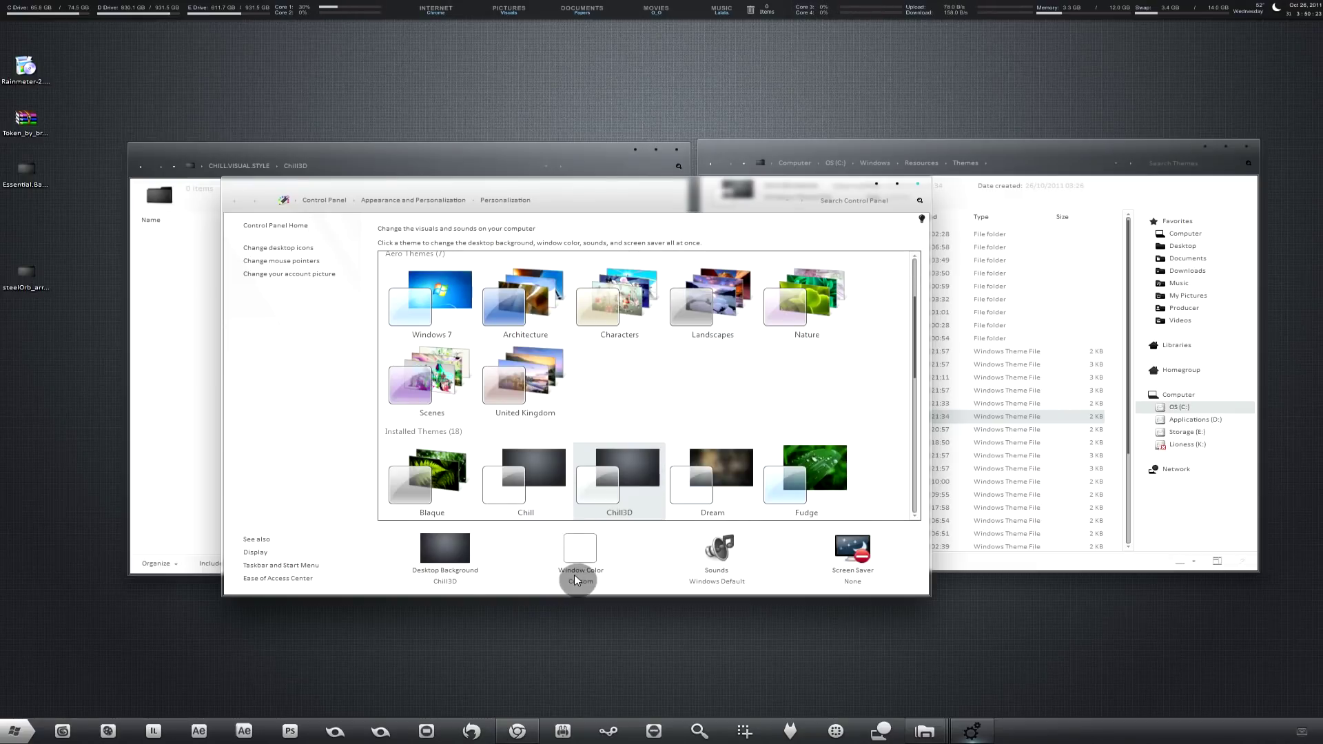
{"action": "left_click", "coordinate": [917, 183]}
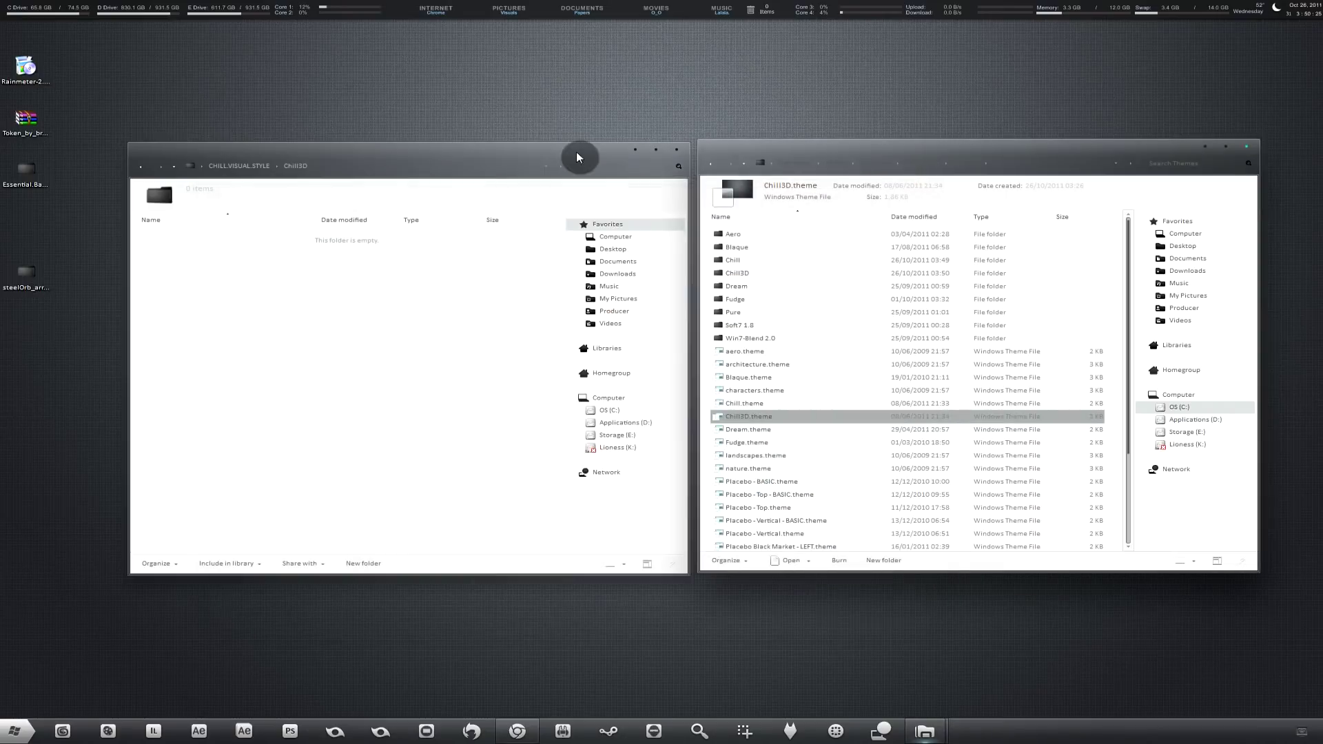
Move the empty Chill3D folder window aside, and close both the Themes and Chill3D folder windows.
{"action": "left_click", "coordinate": [577, 151]}
{"action": "left_click_drag", "start_coordinate": [663, 397], "coordinate": [548, 165]}
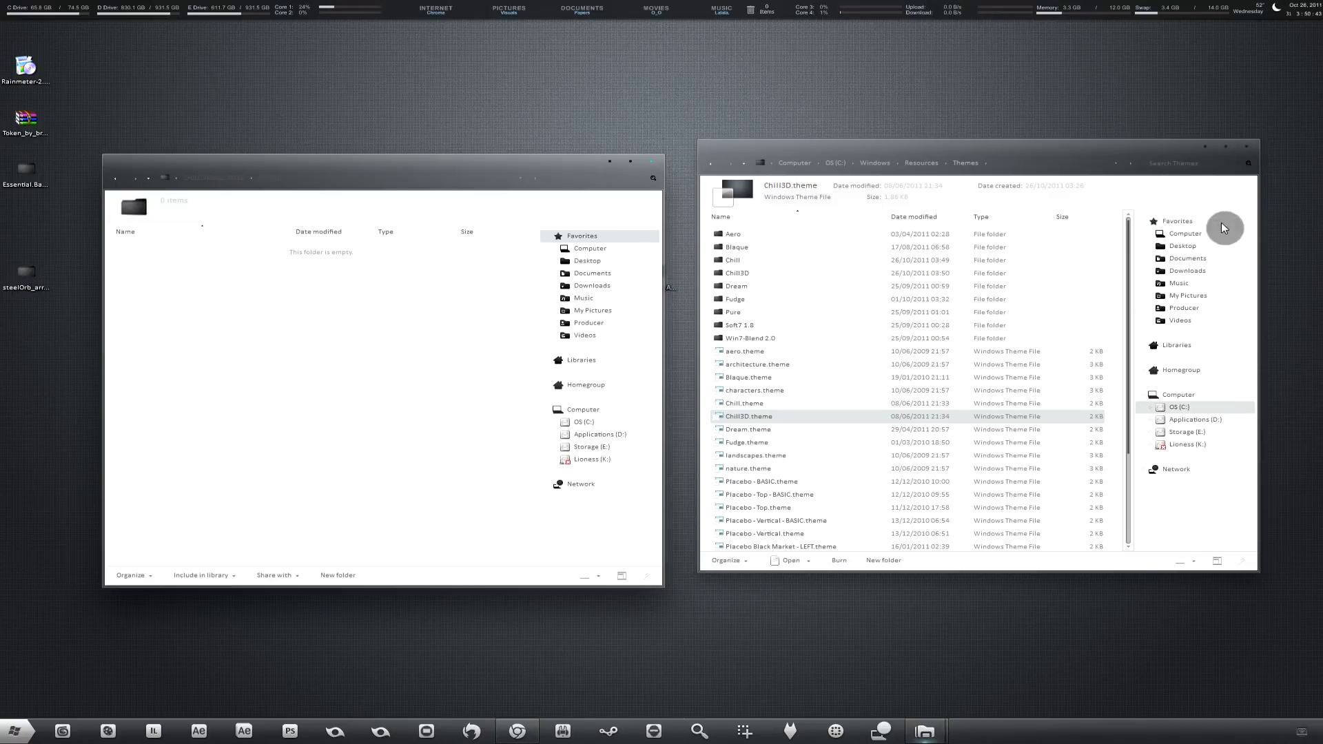
{"action": "left_click", "coordinate": [1245, 150]}
{"action": "left_click", "coordinate": [652, 161]}
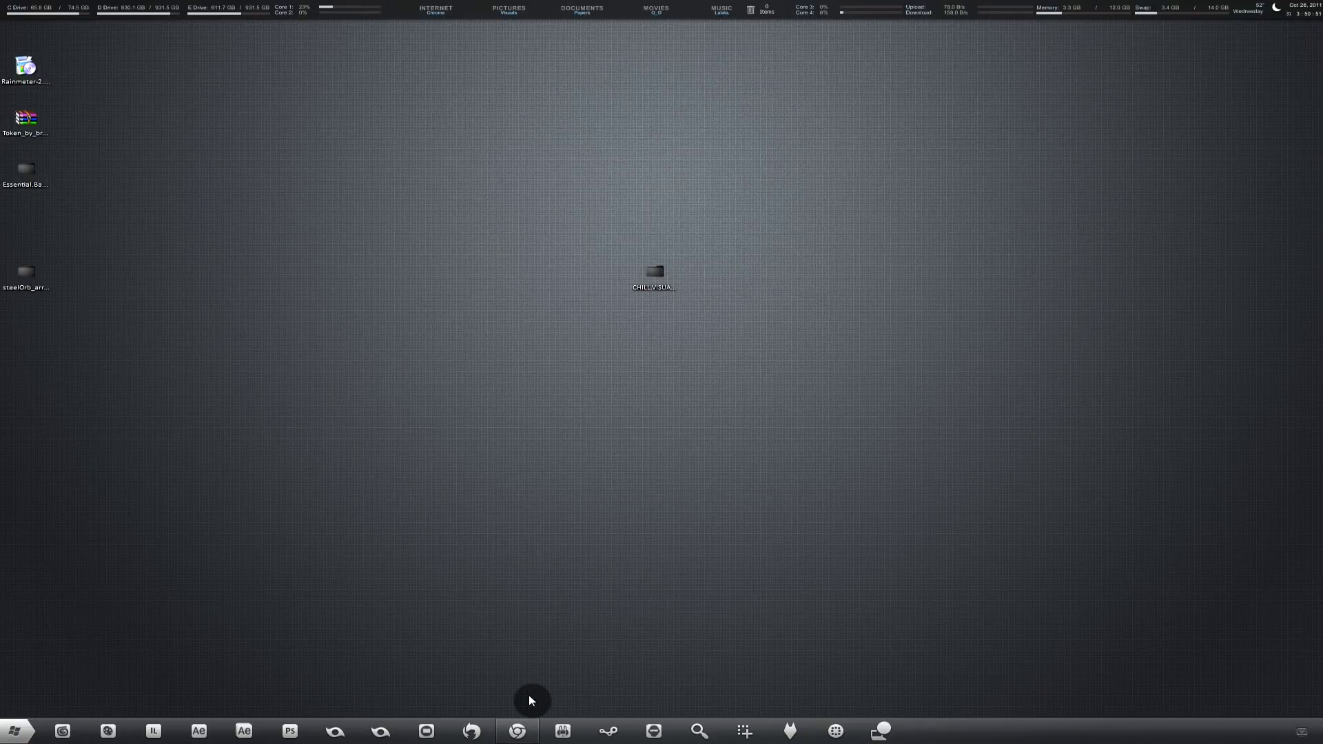
Switch to Chrome and examine the Chill Visual Style page for the x32 and x64 integration pack downloads.
{"action": "left_click", "coordinate": [521, 728]}
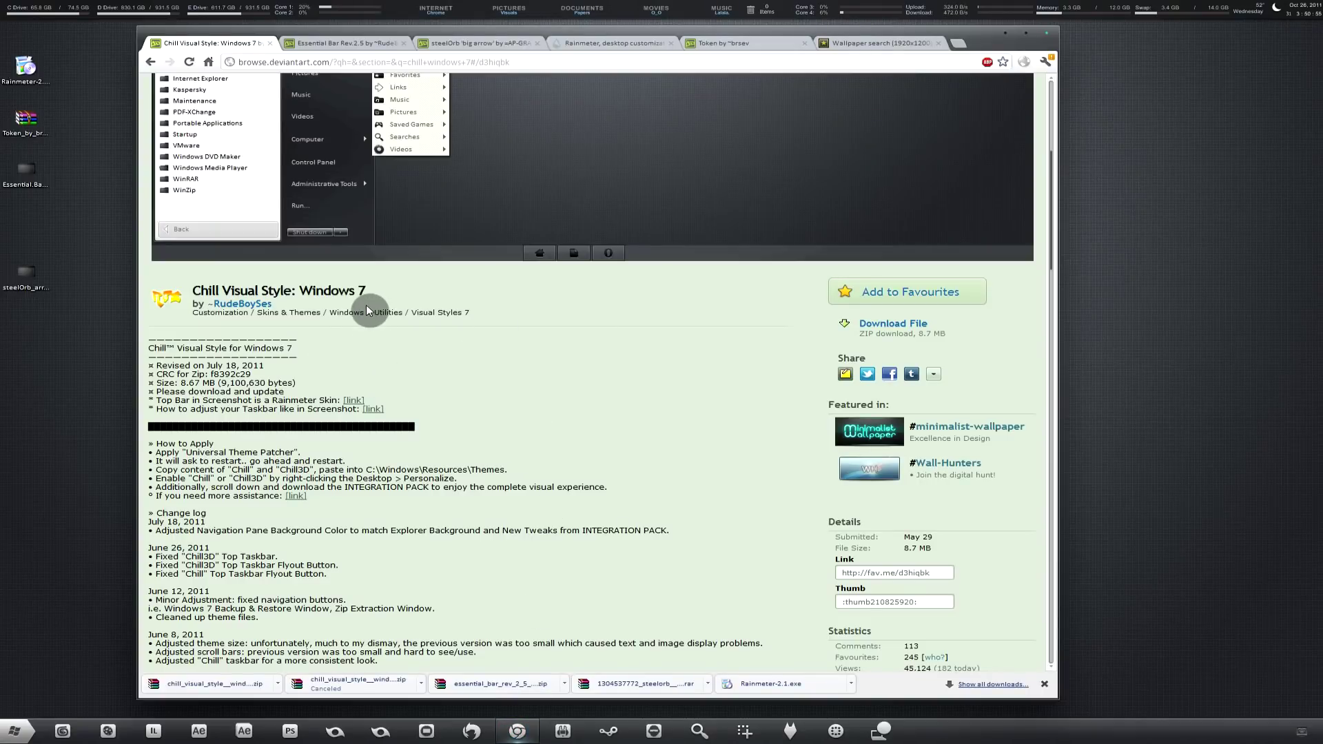
{"action": "scroll", "coordinate": [307, 350], "scroll_direction": "down", "scroll_amount": 3}
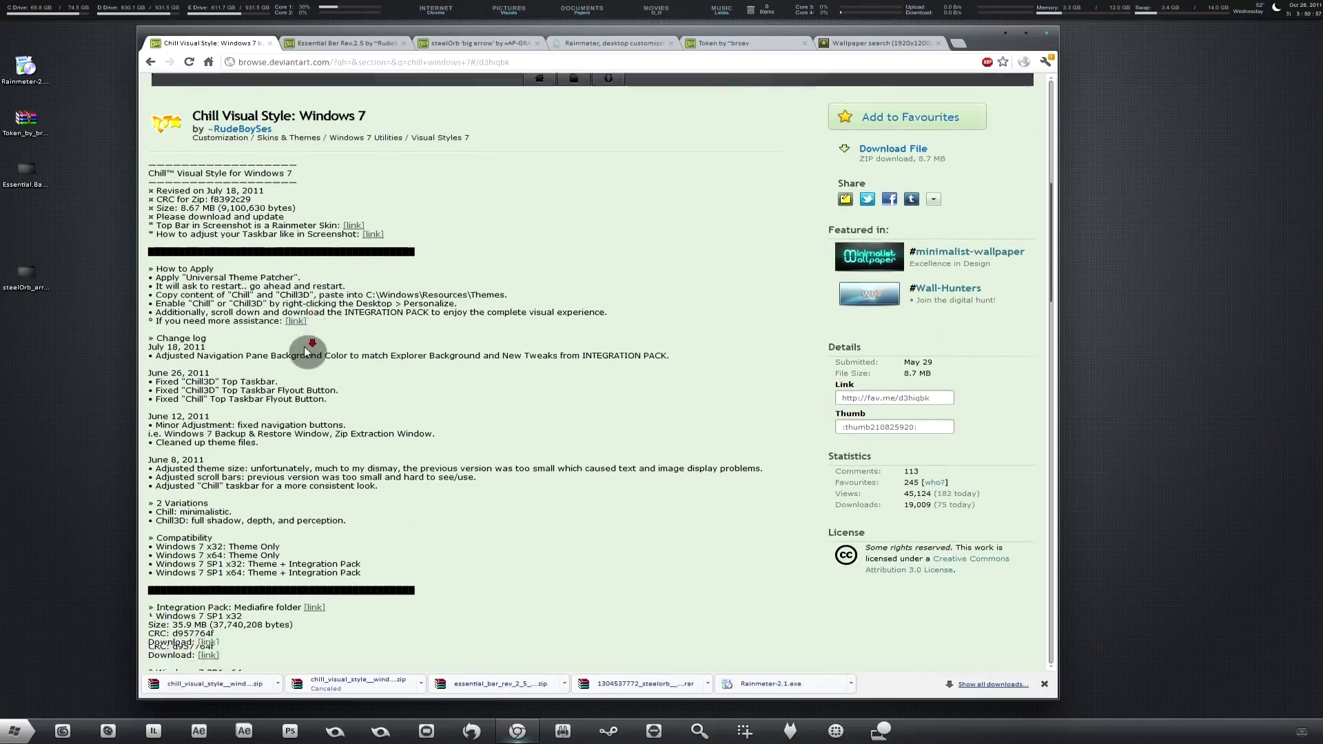
{"action": "scroll", "coordinate": [307, 350], "scroll_direction": "down", "scroll_amount": 4}
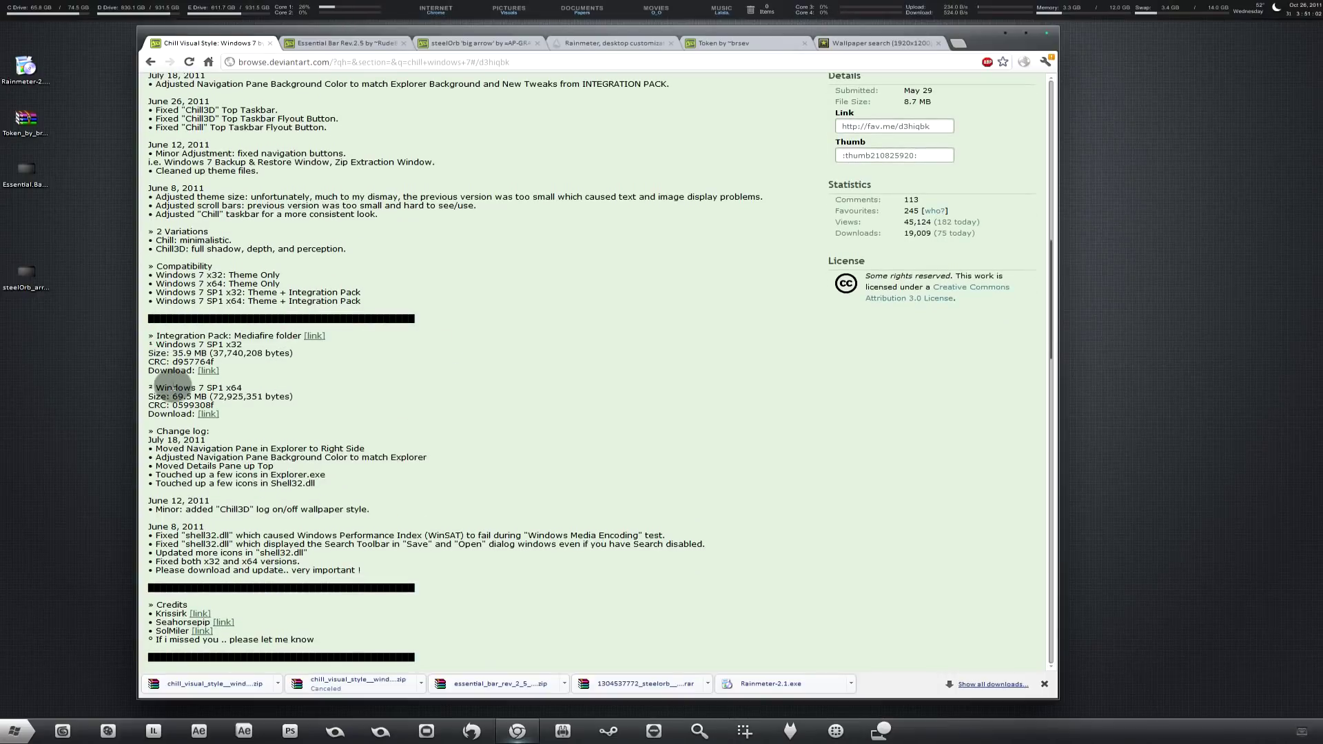
{"action": "left_click_drag", "start_coordinate": [160, 389], "coordinate": [264, 389]}
{"action": "left_click", "coordinate": [263, 389]}
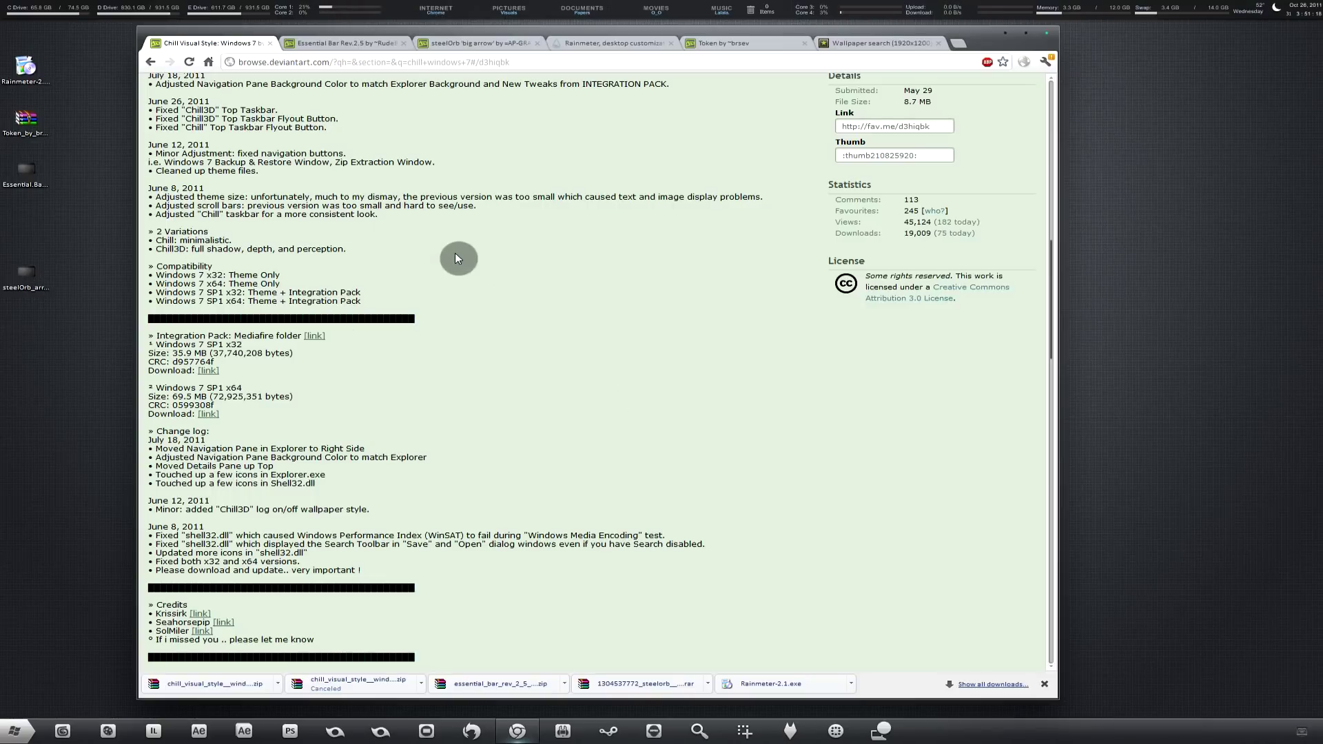
{"action": "scroll", "coordinate": [424, 278], "scroll_direction": "up", "scroll_amount": 3}
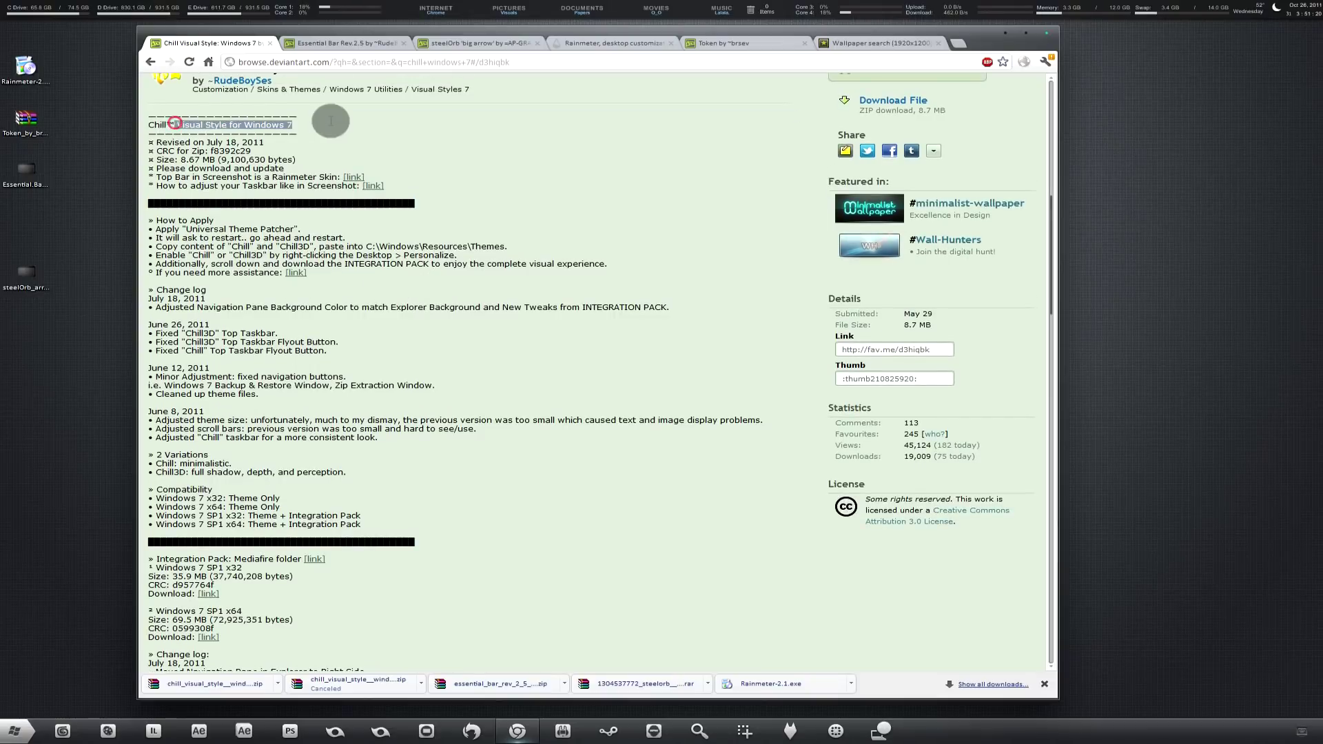
{"action": "scroll", "coordinate": [334, 219], "scroll_direction": "down", "scroll_amount": 1}
{"action": "scroll", "coordinate": [324, 234], "scroll_direction": "down", "scroll_amount": 4}
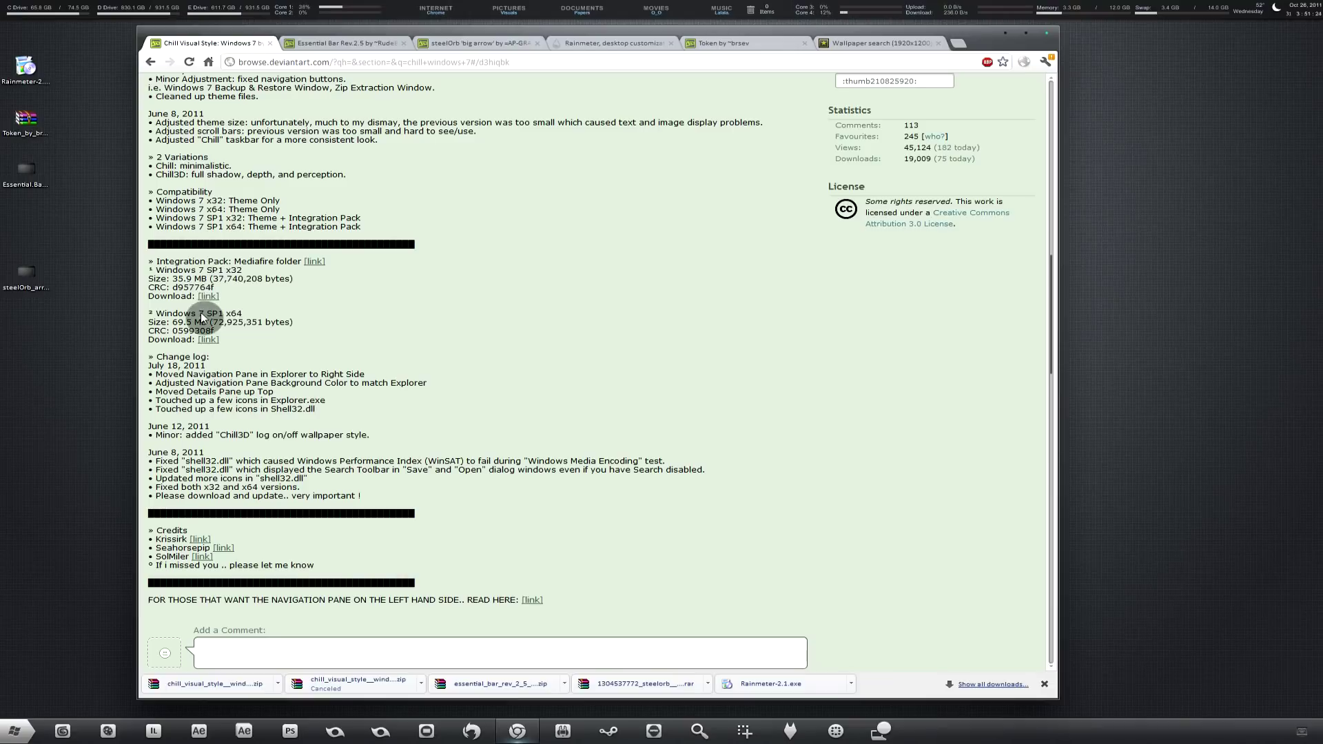
{"action": "left_click", "coordinate": [246, 315]}
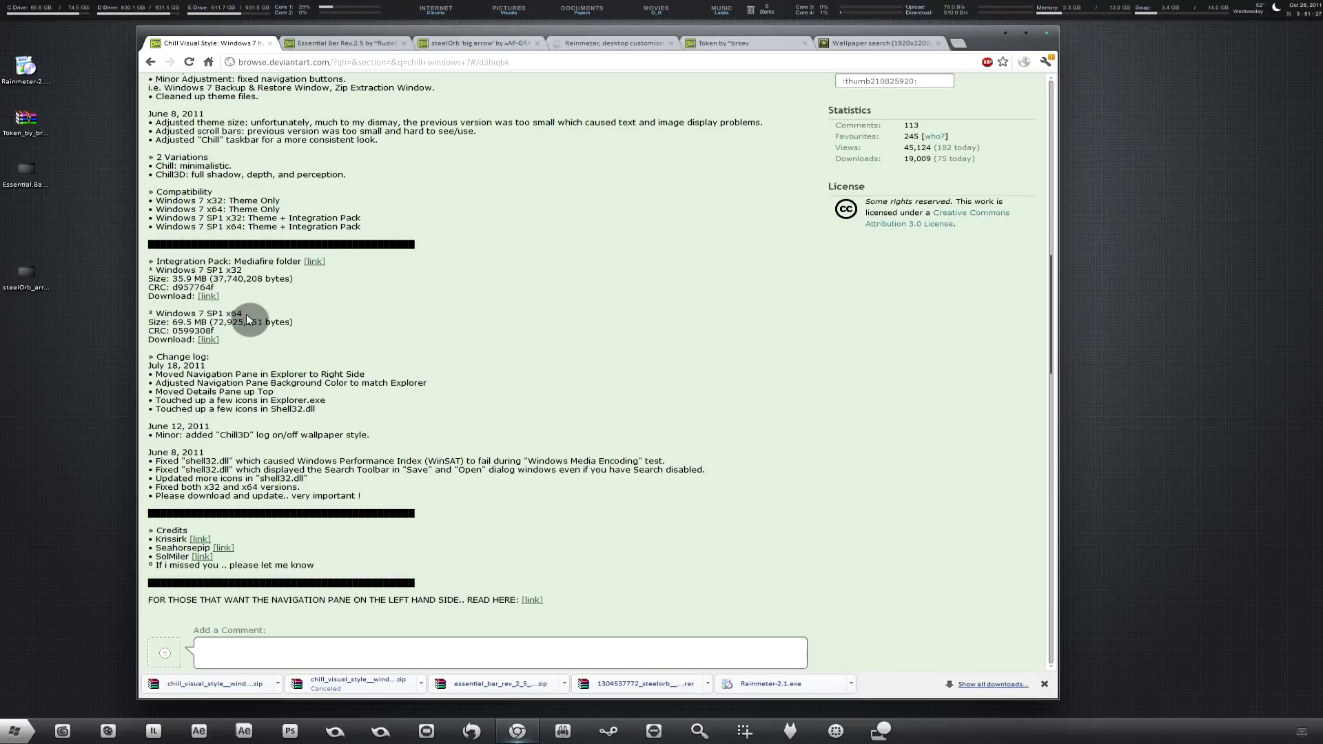
{"action": "left_click", "coordinate": [245, 271]}
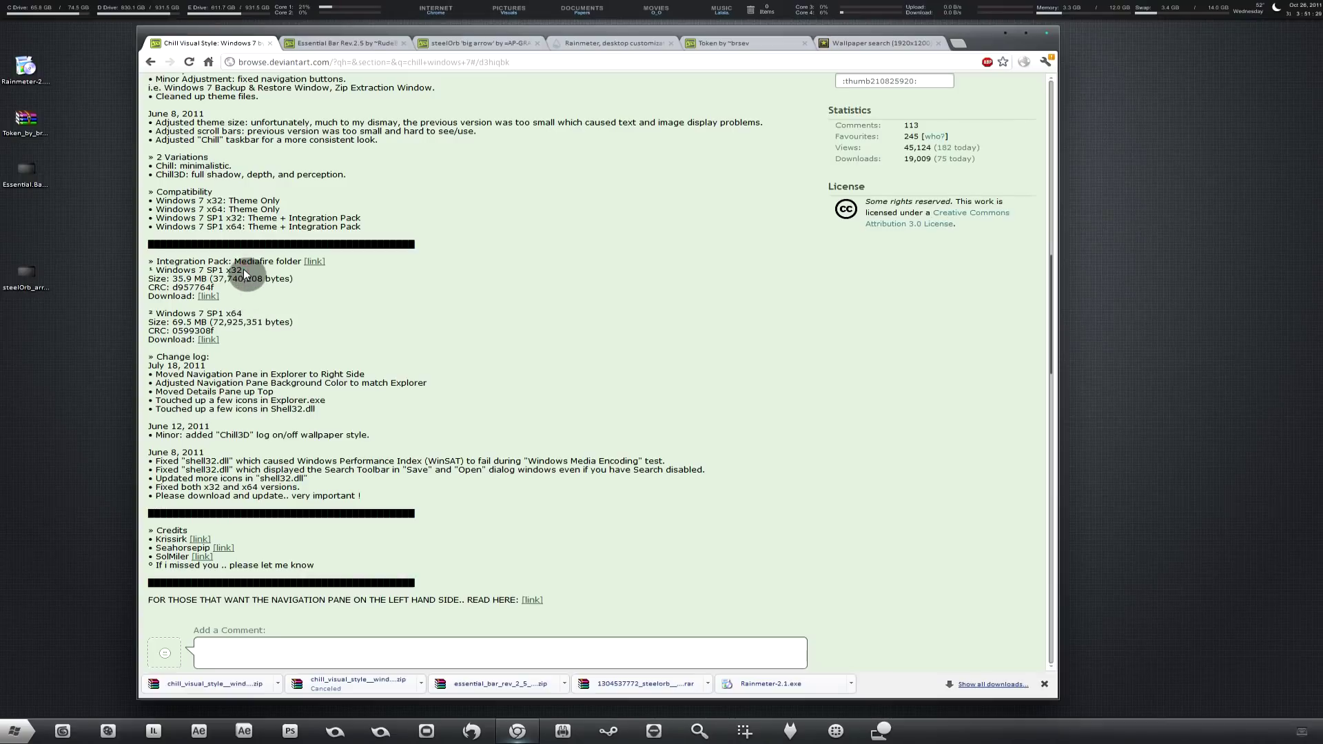
Download the Windows 7 SP1 x64 integration pack from MediaFire and return to the Chill Visual Style page.
{"action": "left_click", "coordinate": [208, 340]}
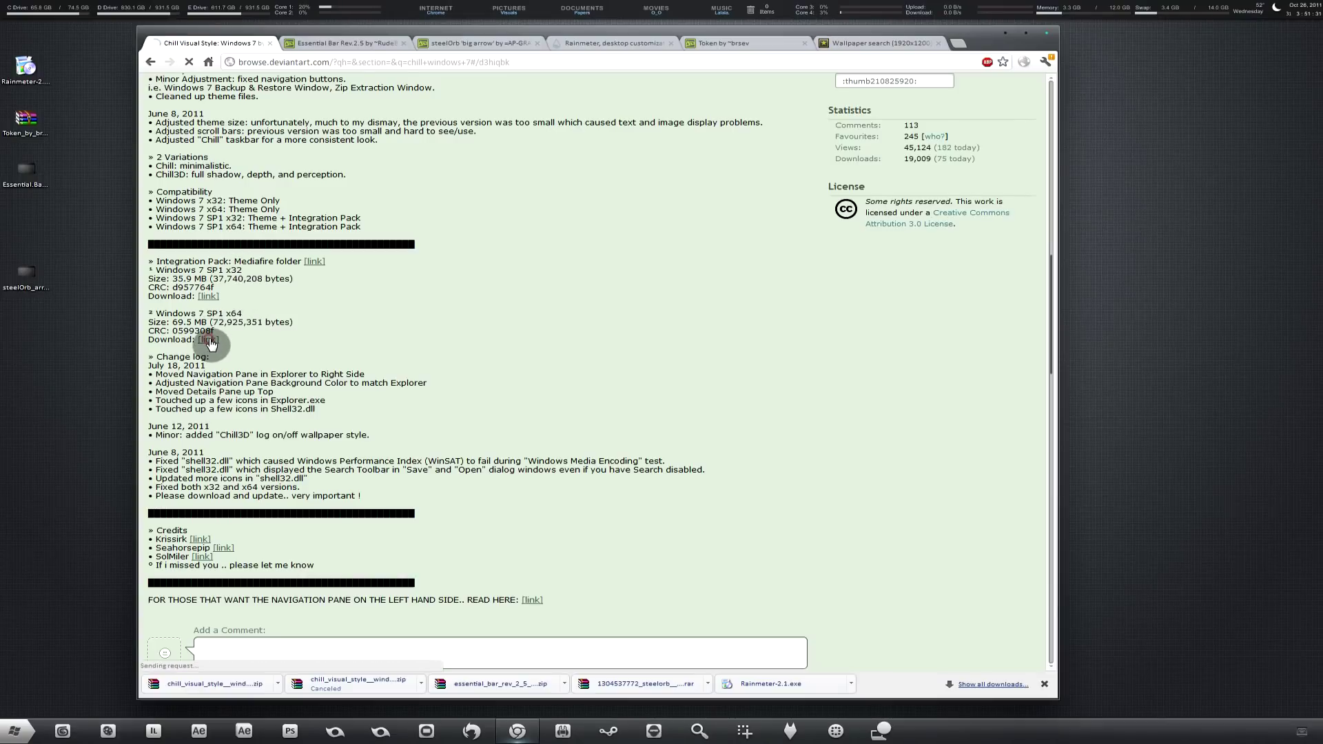
{"action": "left_click", "coordinate": [638, 218]}
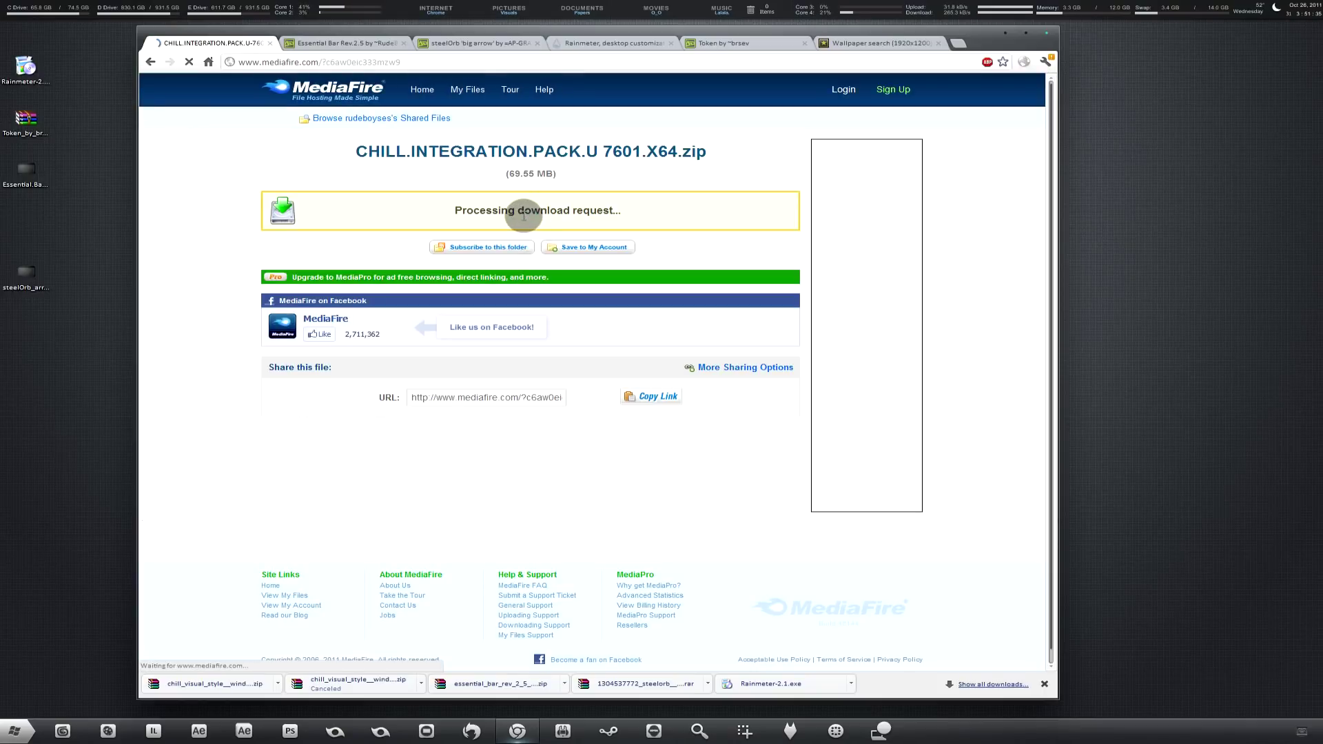
{"action": "left_click", "coordinate": [519, 213]}
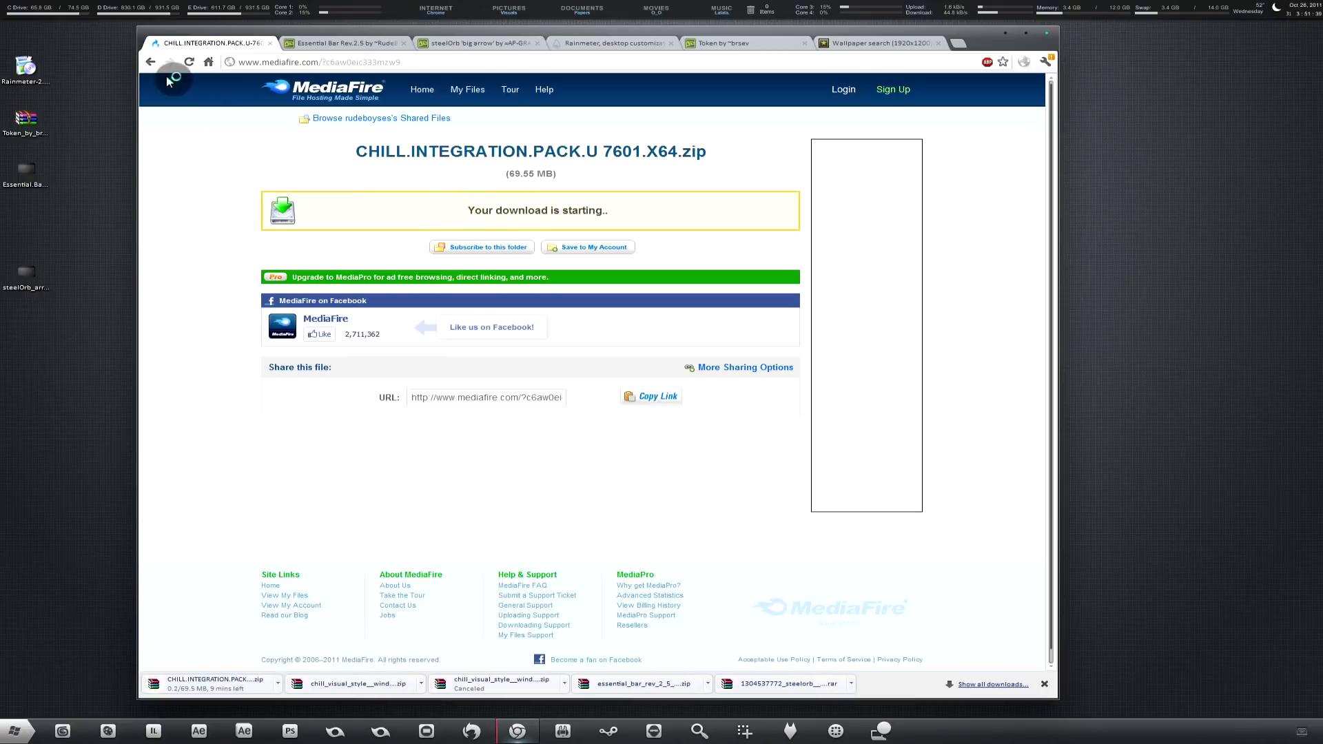
{"action": "left_click", "coordinate": [151, 62]}
{"action": "left_click", "coordinate": [150, 62]}
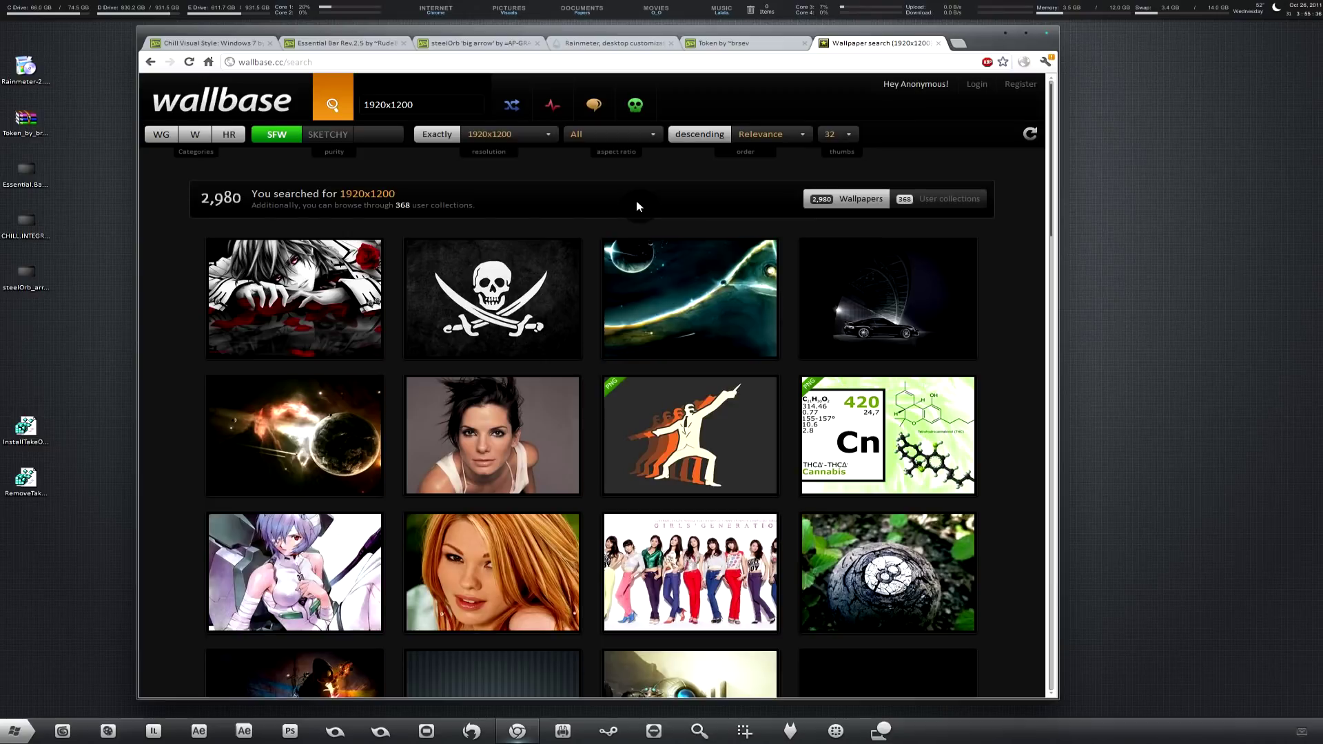
Minimise the browser from the Chill Visual Style page and move the CHILL VISUAL STYLE folder beneath the steelOrb folder on the desktop.
{"action": "left_click", "coordinate": [204, 43]}
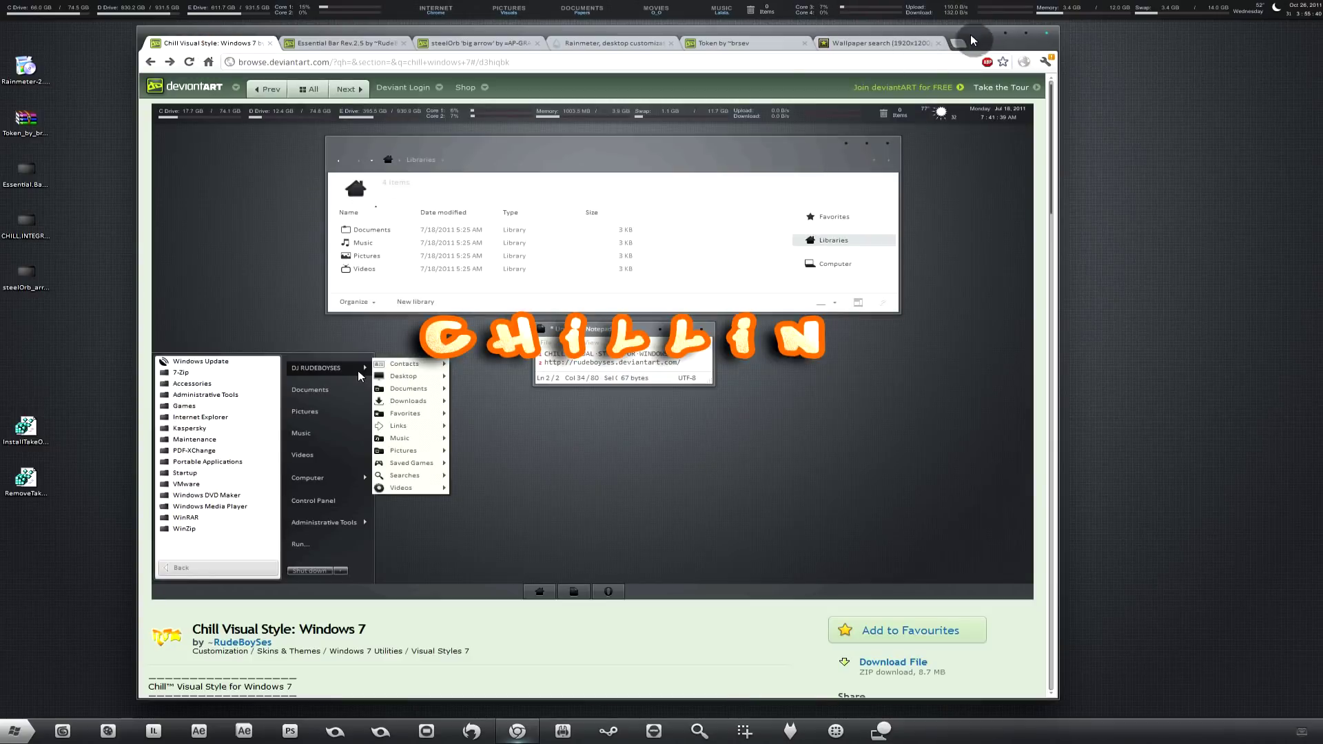
{"action": "left_click", "coordinate": [1004, 34]}
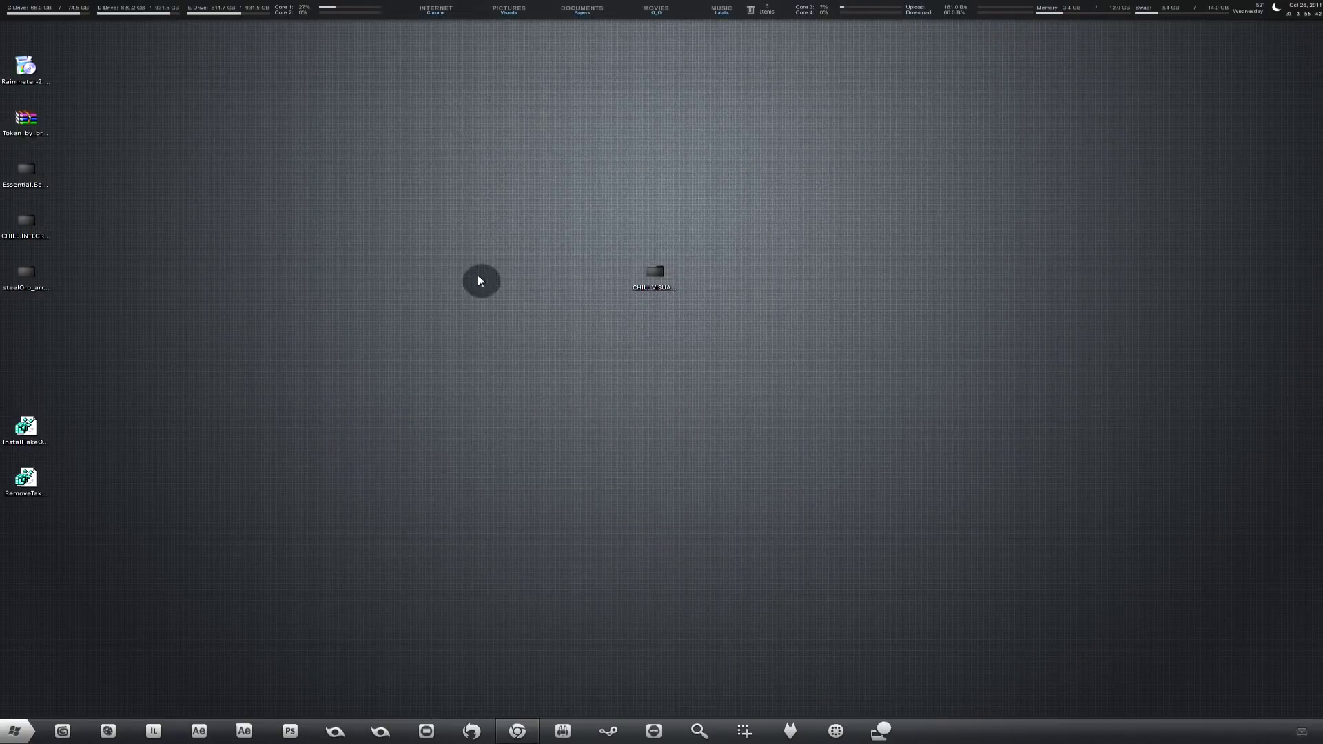
{"action": "left_click_drag", "start_coordinate": [641, 275], "coordinate": [24, 328]}
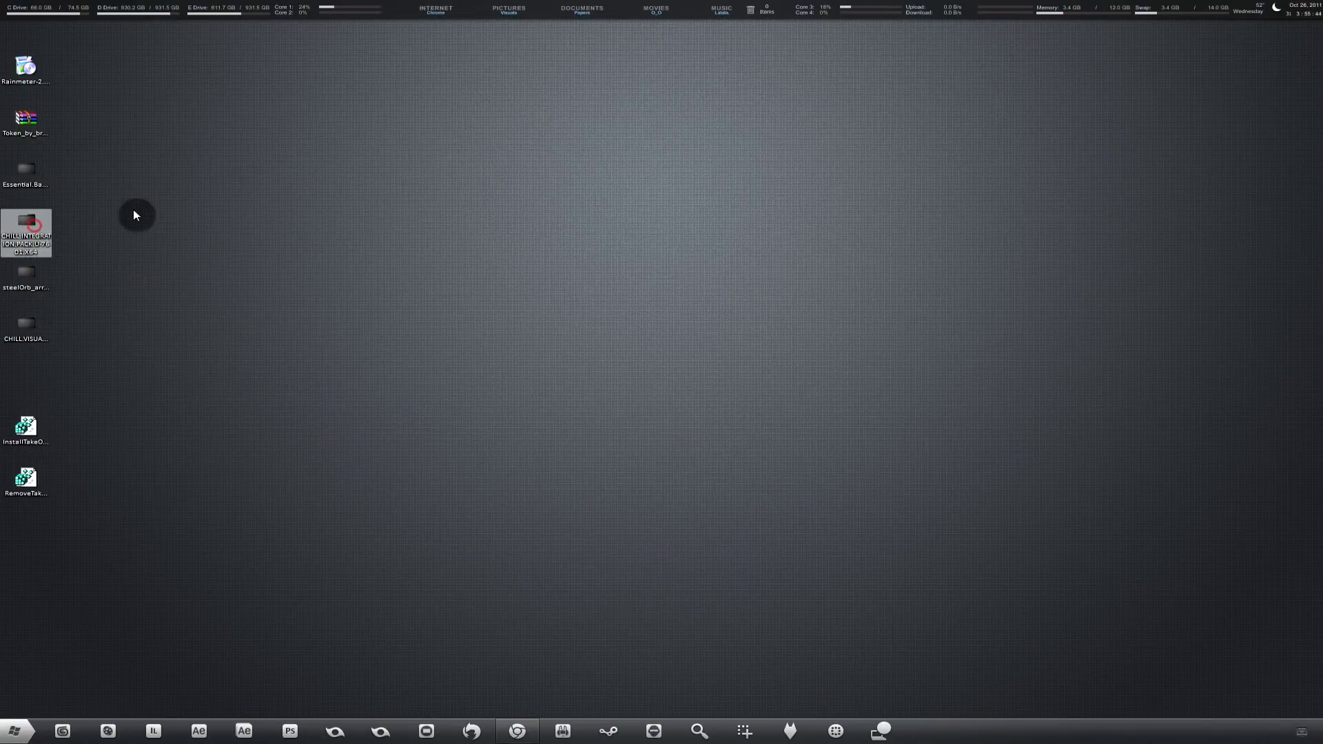
Open the CHILL INTEGRATION PACK folder from the desktop and move its window toward the middle of the desktop.
{"action": "double_click", "coordinate": [38, 249]}
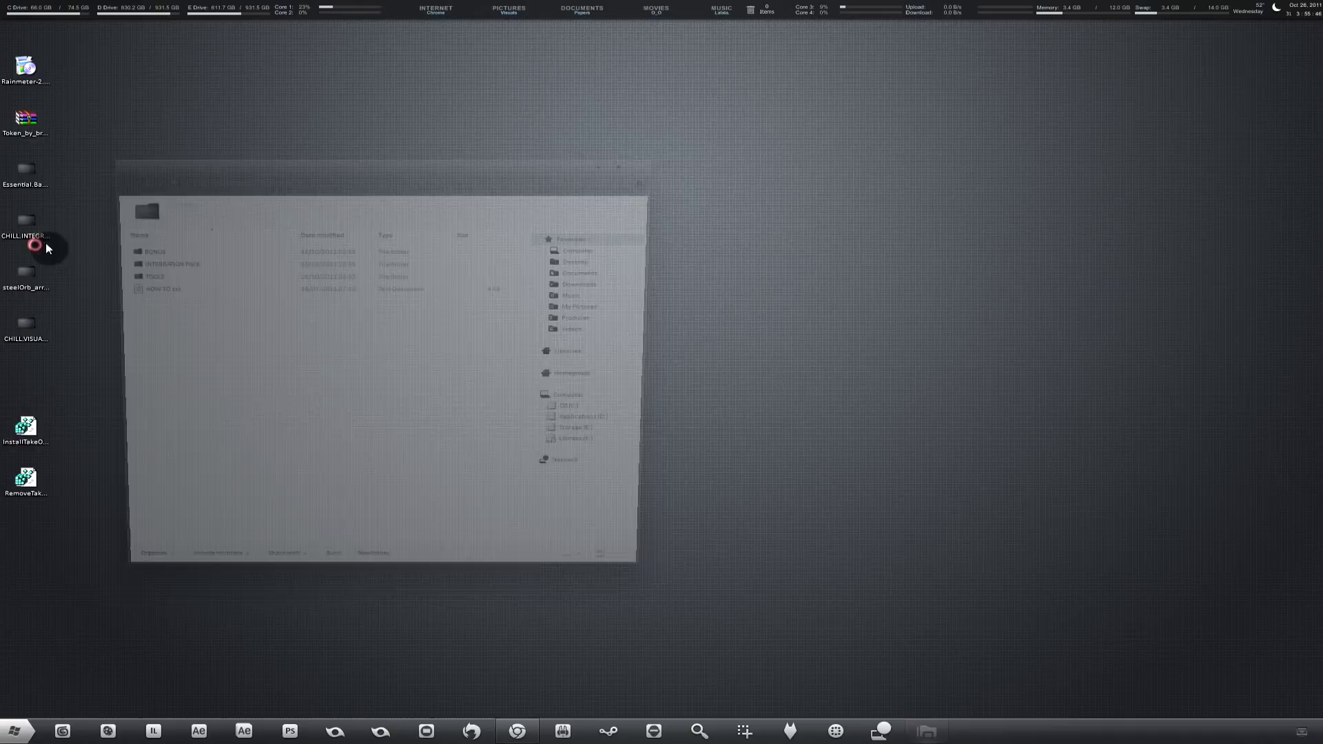
{"action": "left_click_drag", "start_coordinate": [326, 159], "coordinate": [559, 133]}
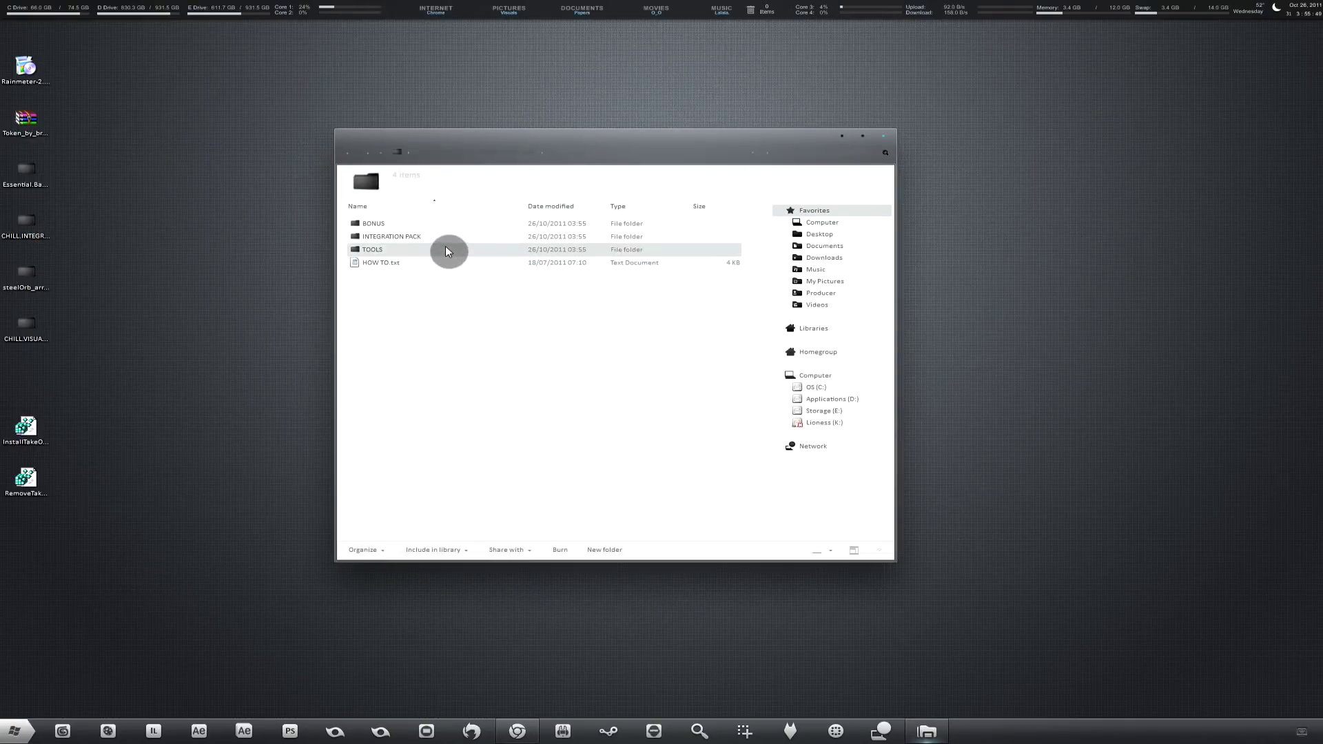
{"action": "left_click", "coordinate": [434, 227]}
{"action": "left_click", "coordinate": [422, 234]}
{"action": "left_click", "coordinate": [407, 250]}
Open HOW TO.txt, read the integration pack instructions and changelog, and close the document.
{"action": "double_click", "coordinate": [404, 260]}
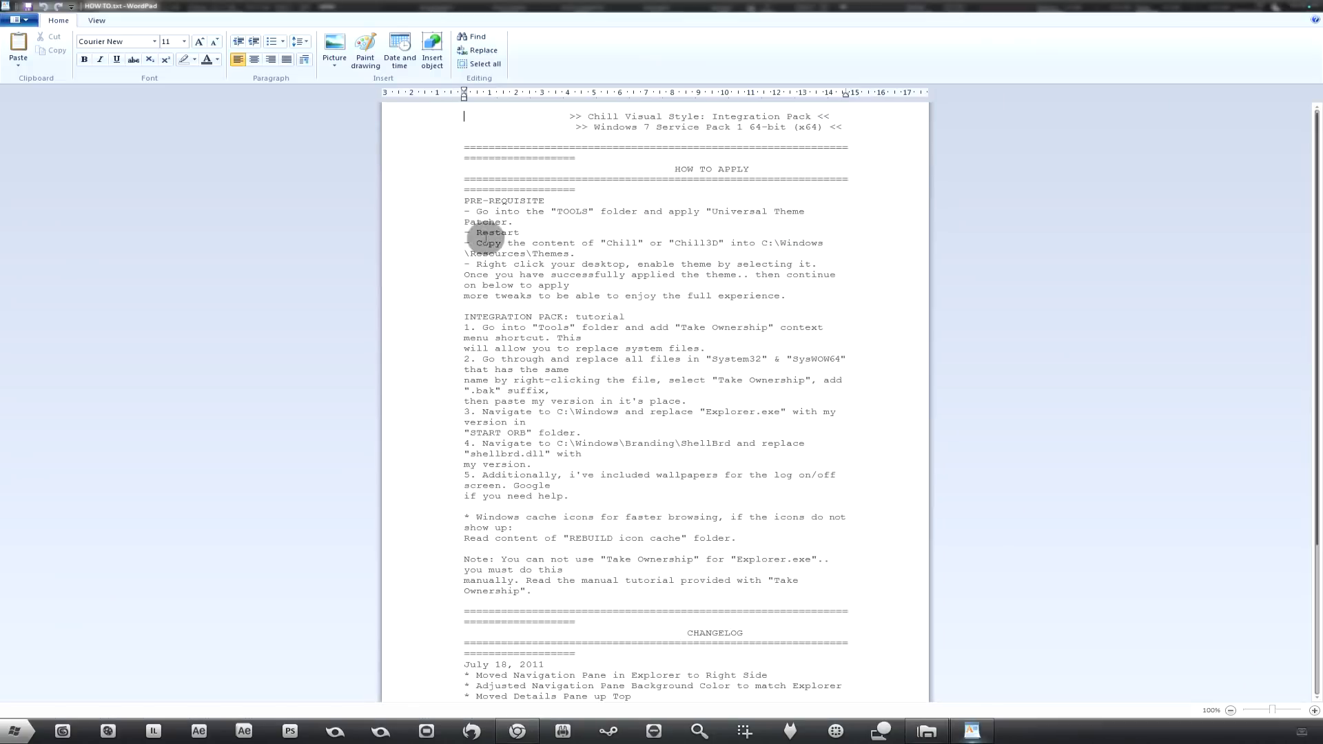
{"action": "left_click", "coordinate": [614, 271]}
{"action": "scroll", "coordinate": [605, 256], "scroll_direction": "down", "scroll_amount": 3}
{"action": "scroll", "coordinate": [605, 257], "scroll_direction": "down", "scroll_amount": 3}
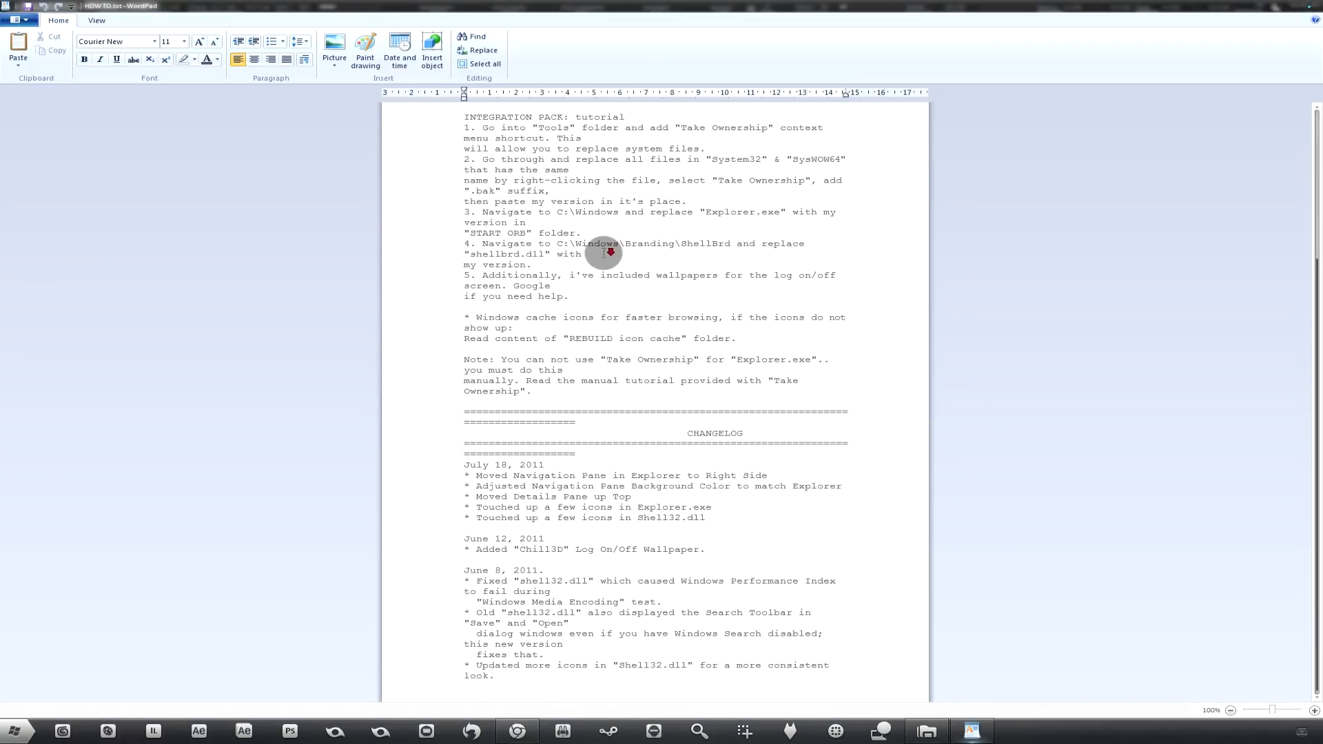
{"action": "left_click", "coordinate": [1312, 6]}
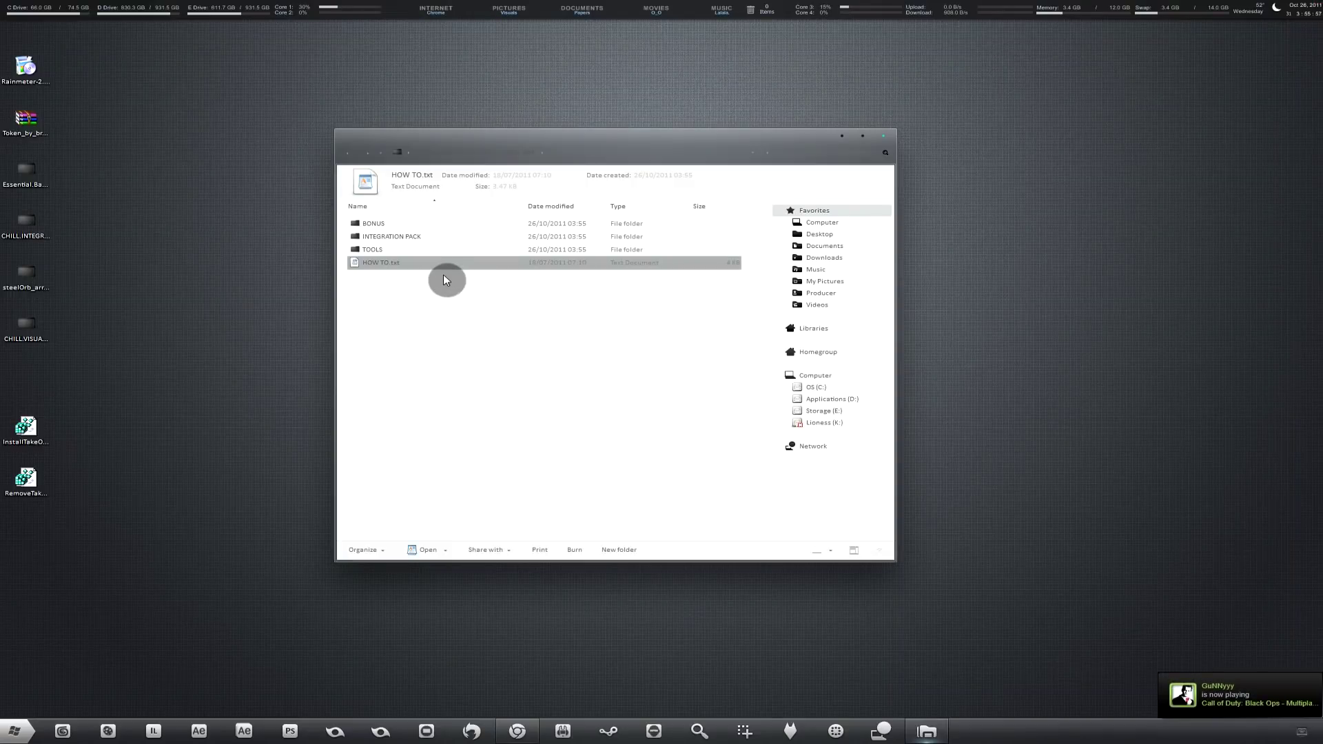
Inspect the System32 and SysWOW64 folders inside INTEGRATION PACK and return to the pack's main folder.
{"action": "left_click", "coordinate": [420, 239]}
{"action": "double_click", "coordinate": [420, 241]}
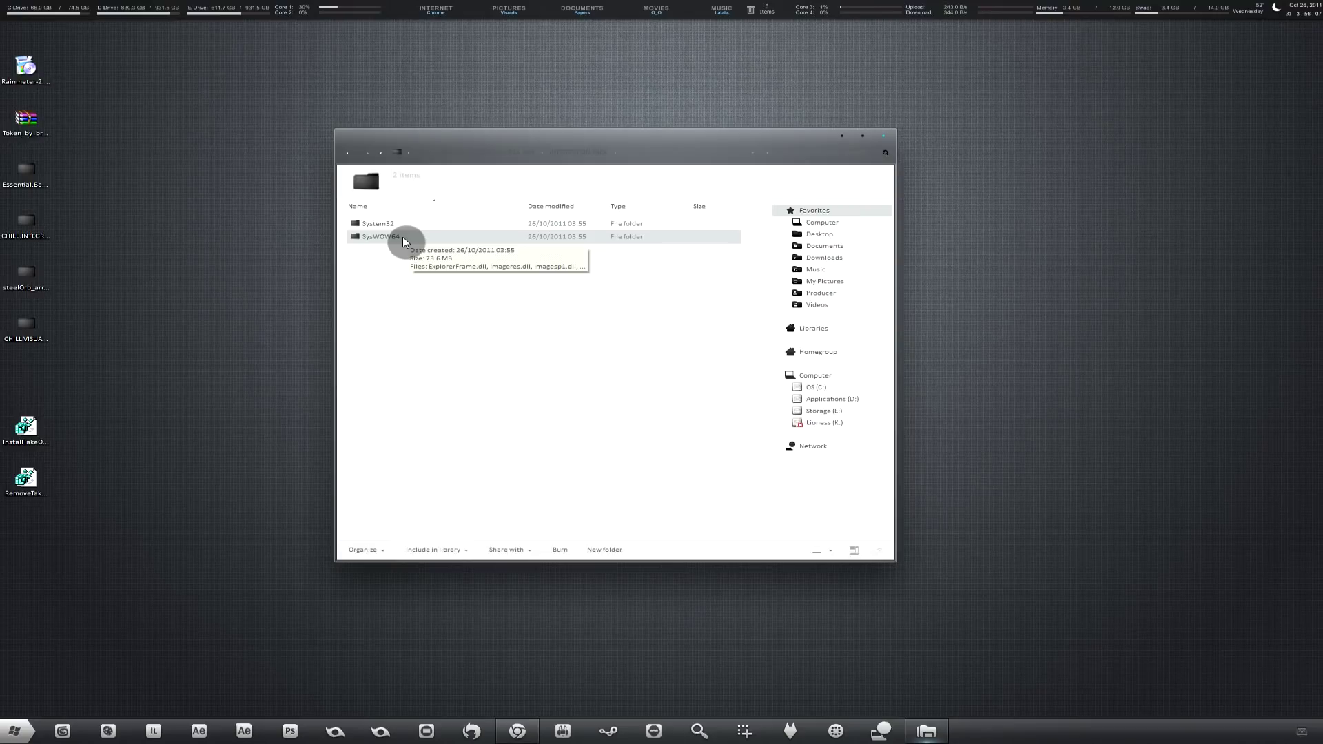
{"action": "double_click", "coordinate": [403, 238]}
{"action": "left_click", "coordinate": [344, 150]}
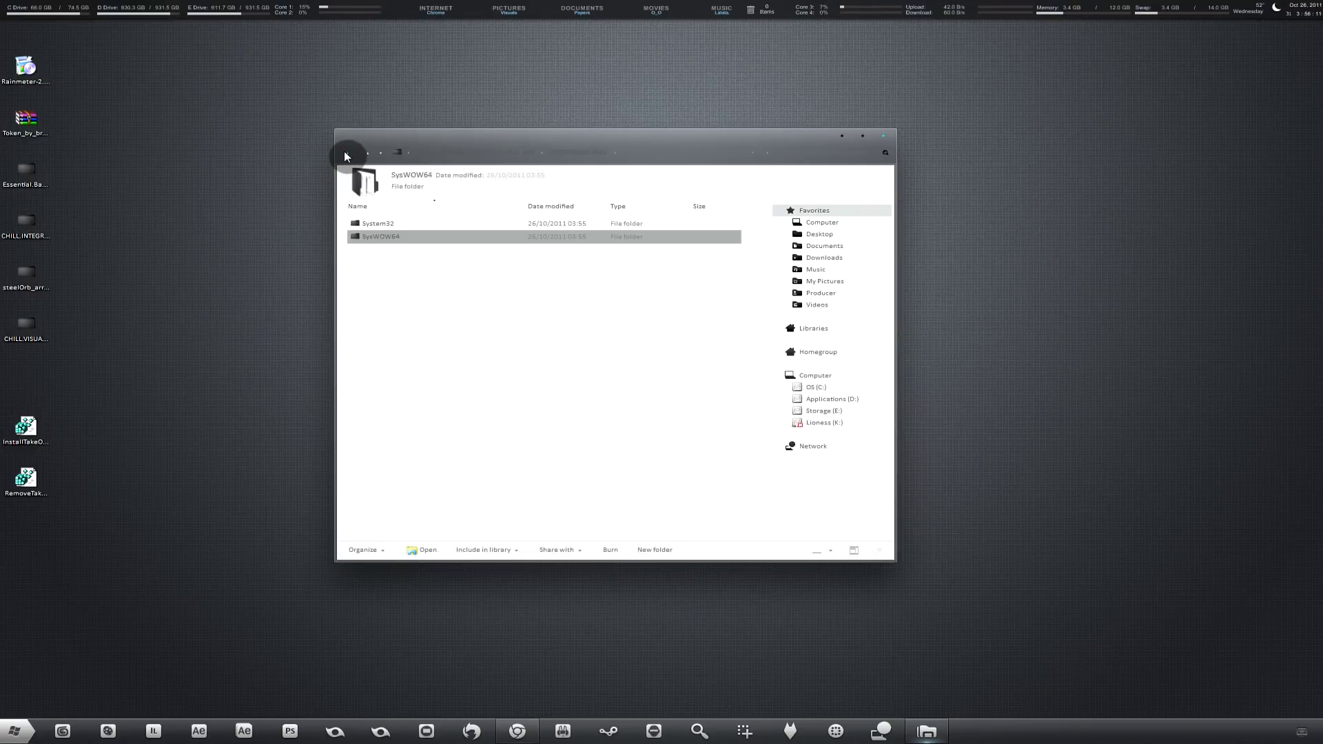
{"action": "left_click_drag", "start_coordinate": [401, 276], "coordinate": [392, 222]}
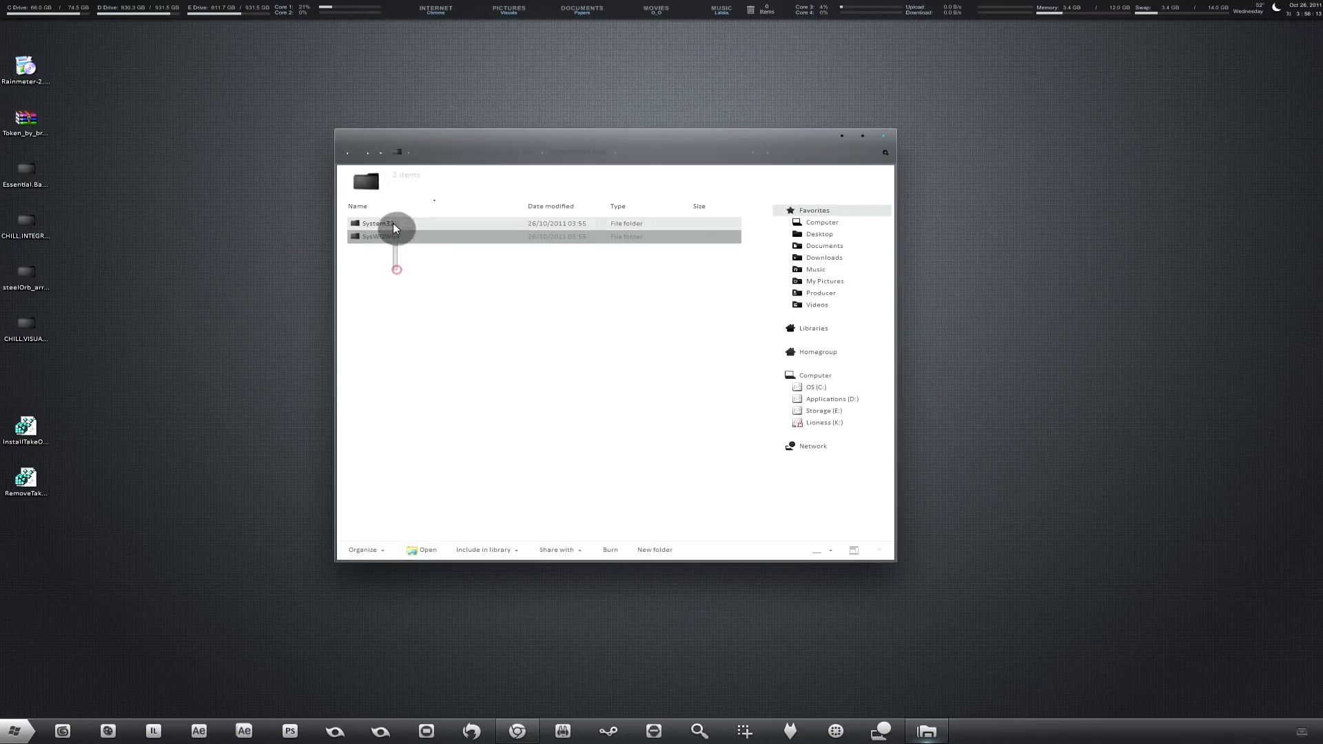
{"action": "left_click", "coordinate": [387, 225]}
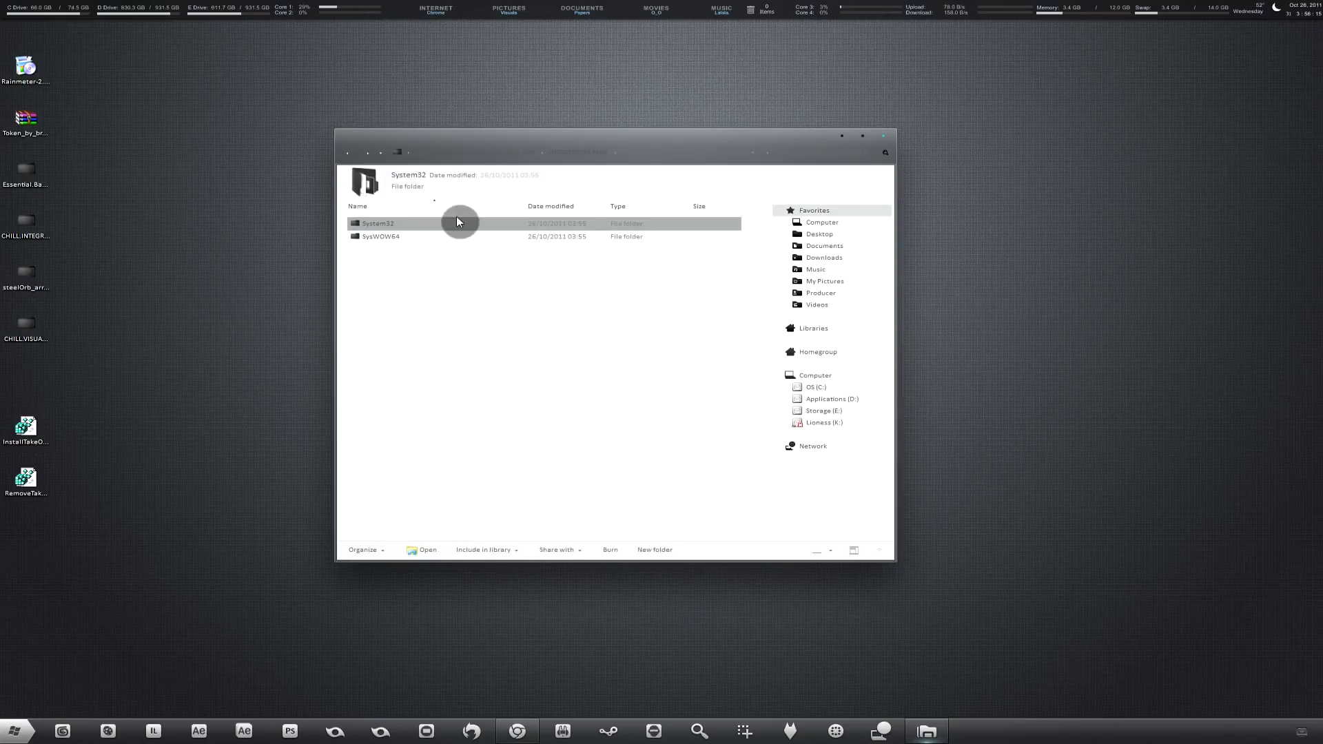
{"action": "left_click", "coordinate": [525, 159]}
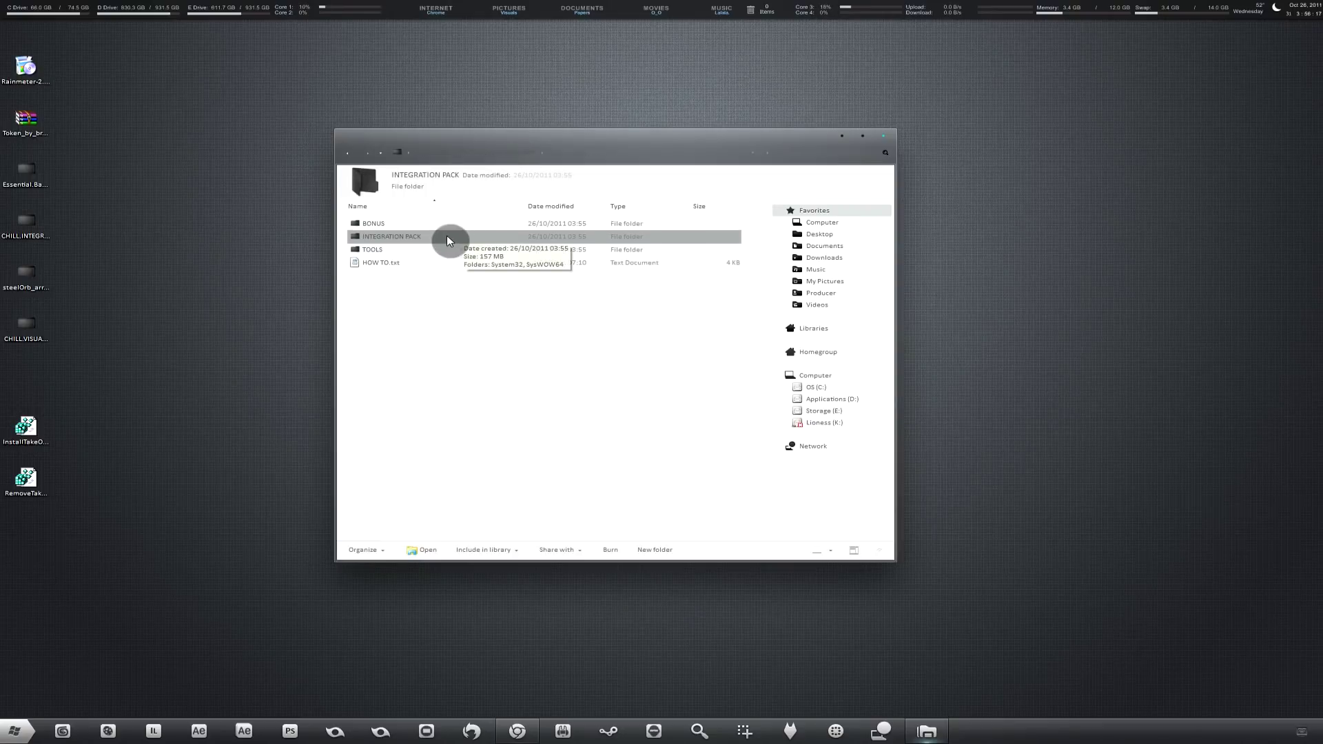
Look through the BONUS subfolders for log on-off wallpaper, start orb and system properties logo, and return to the main folder.
{"action": "left_click", "coordinate": [433, 230]}
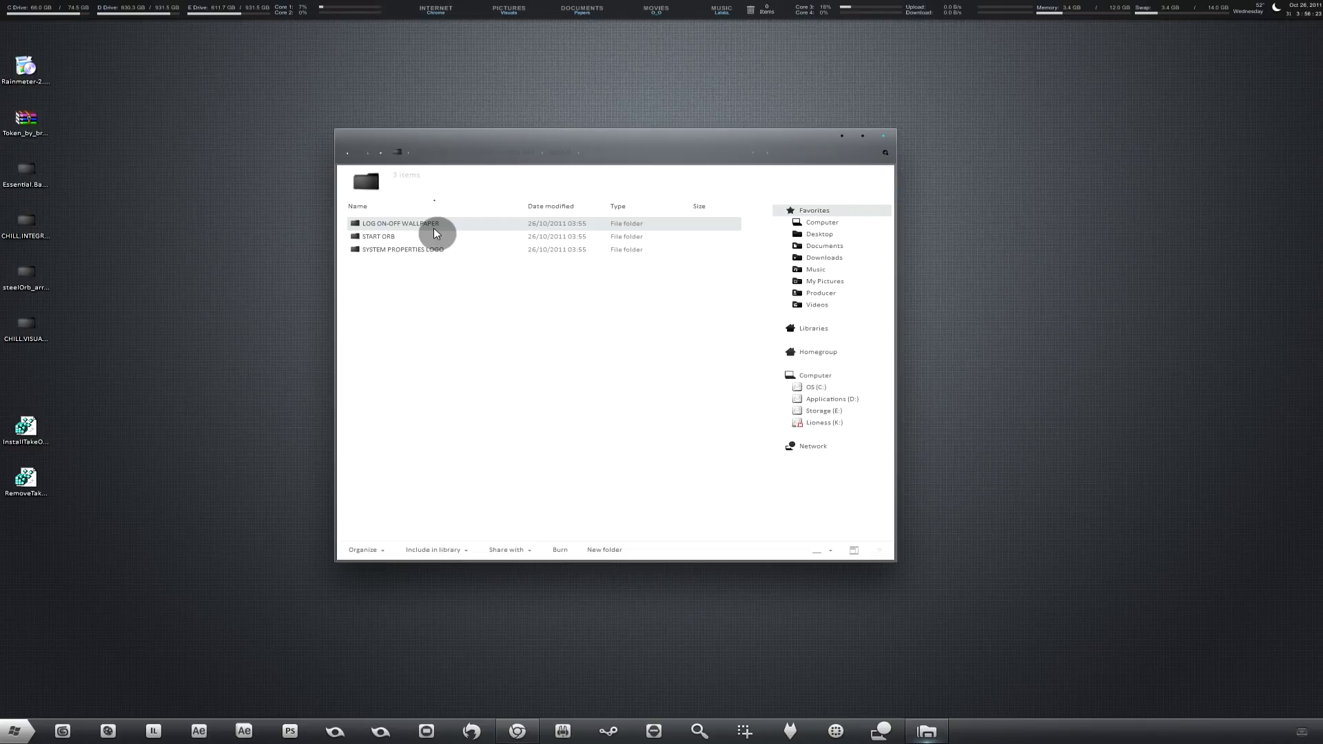
{"action": "double_click", "coordinate": [433, 231]}
{"action": "left_click", "coordinate": [347, 154]}
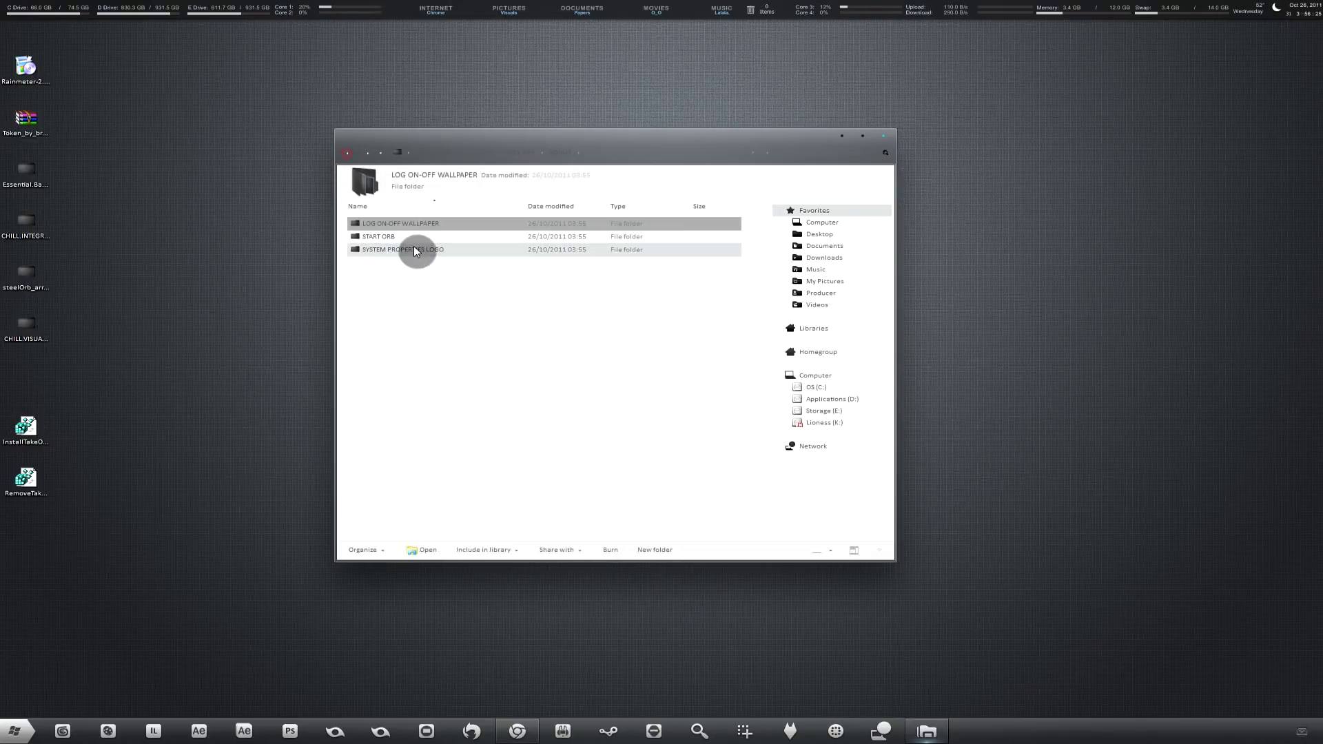
{"action": "double_click", "coordinate": [407, 236]}
{"action": "left_click", "coordinate": [350, 153]}
{"action": "double_click", "coordinate": [391, 255]}
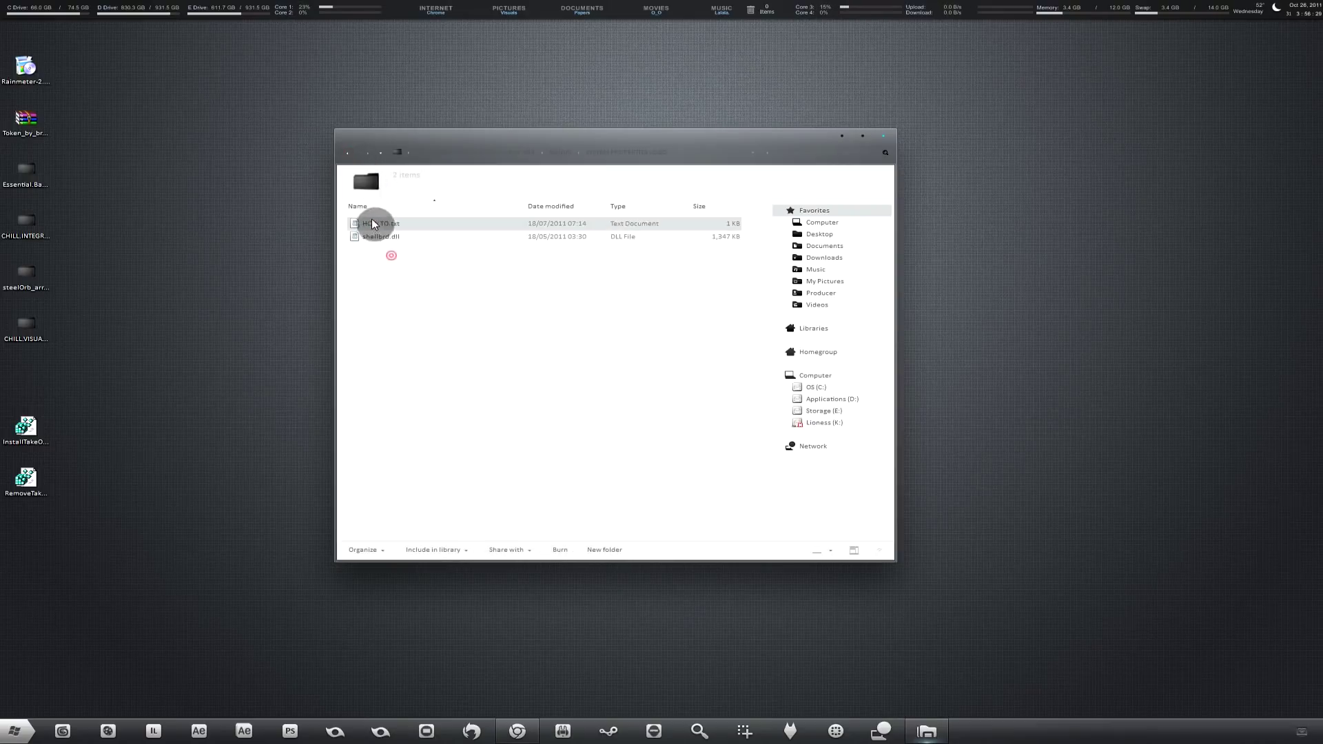
{"action": "left_click", "coordinate": [349, 156]}
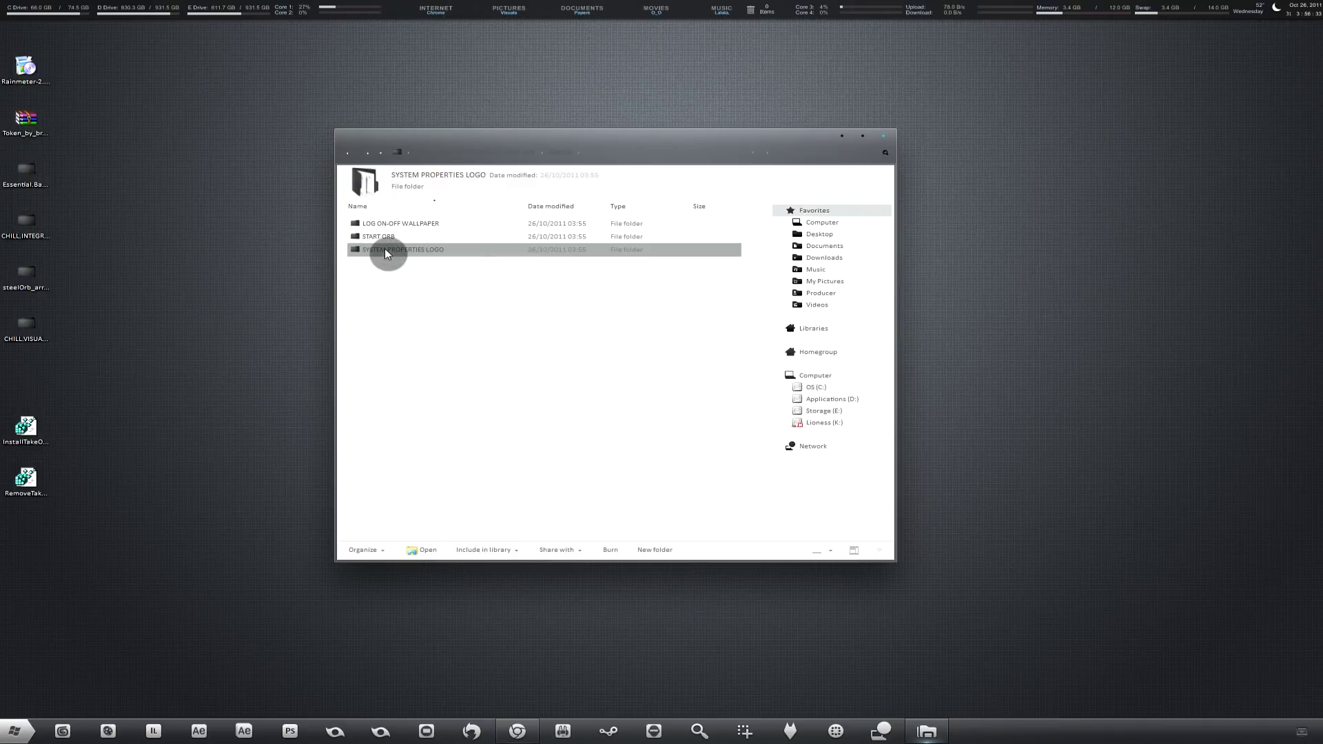
{"action": "left_click", "coordinate": [345, 155]}
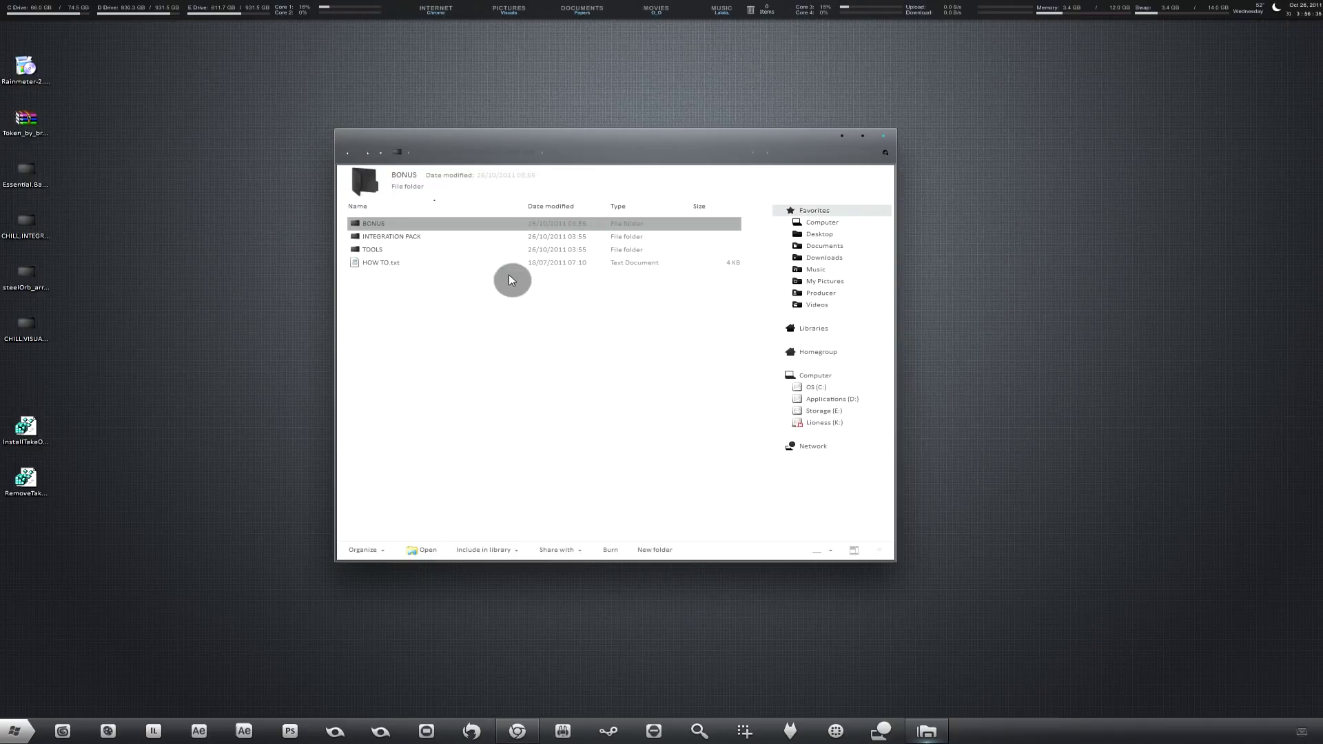
Open the TAKE OWNERSHIP folder inside TOOLS and merge ADD.reg into the registry.
{"action": "double_click", "coordinate": [462, 250]}
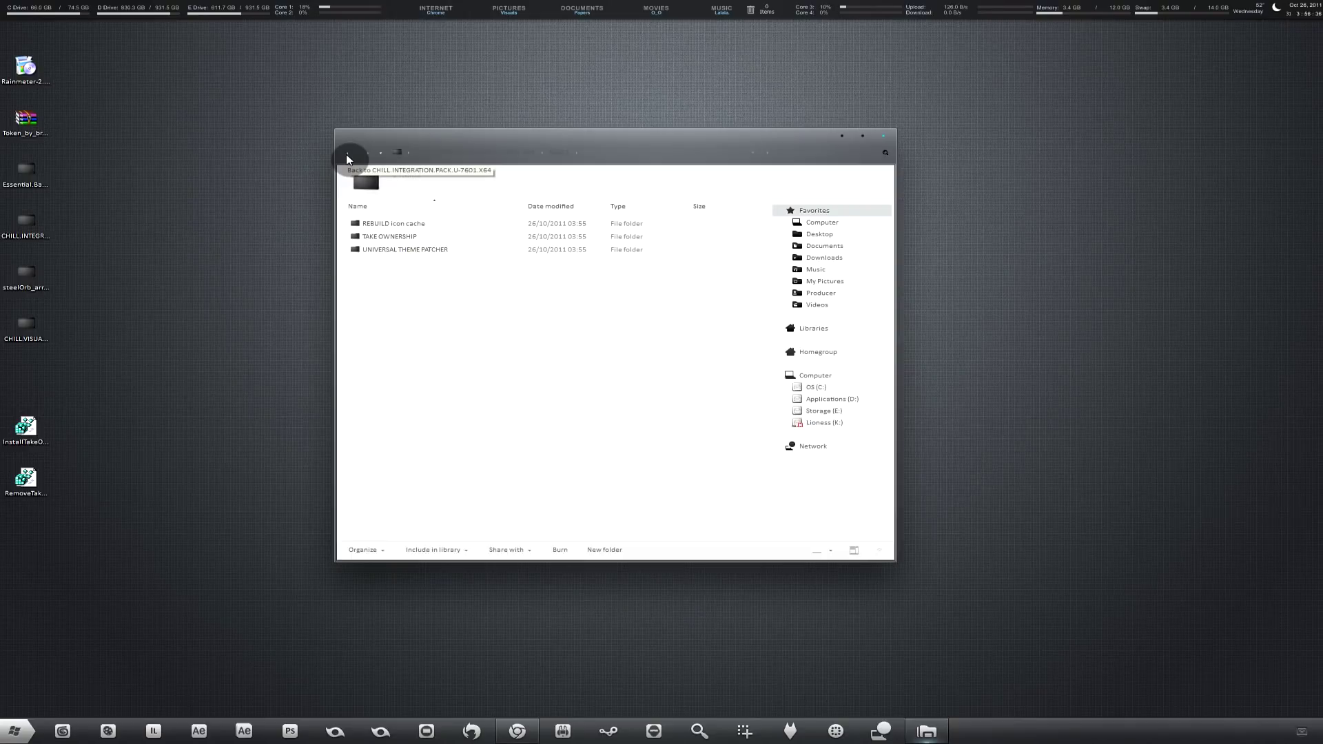
{"action": "left_click", "coordinate": [347, 157]}
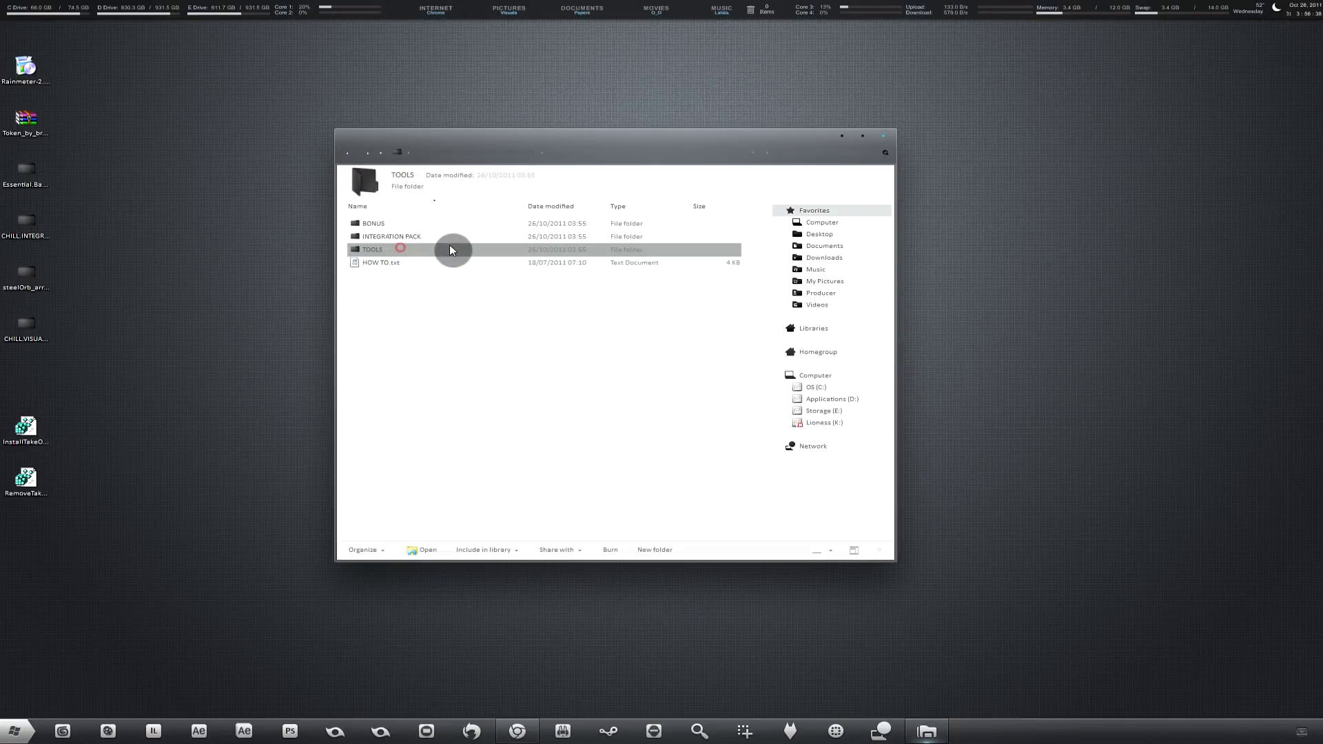
{"action": "double_click", "coordinate": [450, 247]}
{"action": "double_click", "coordinate": [414, 239]}
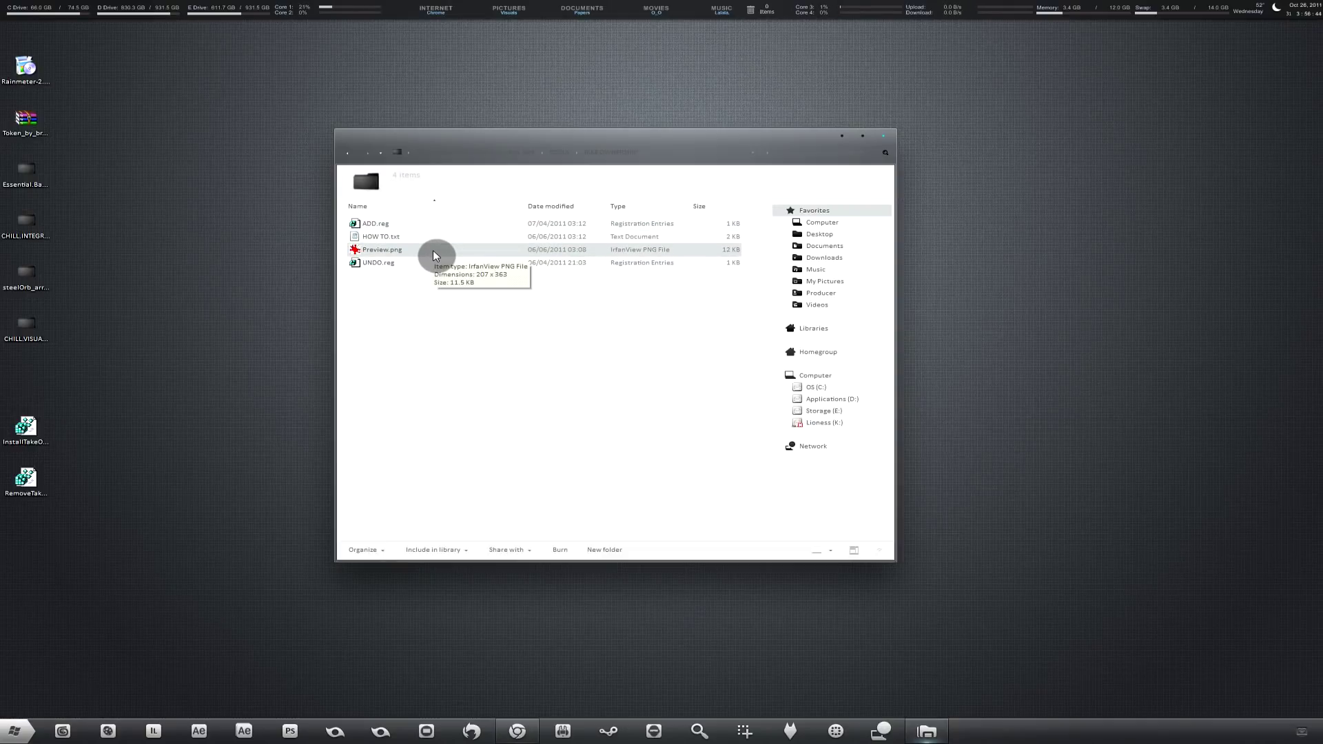
{"action": "double_click", "coordinate": [408, 229]}
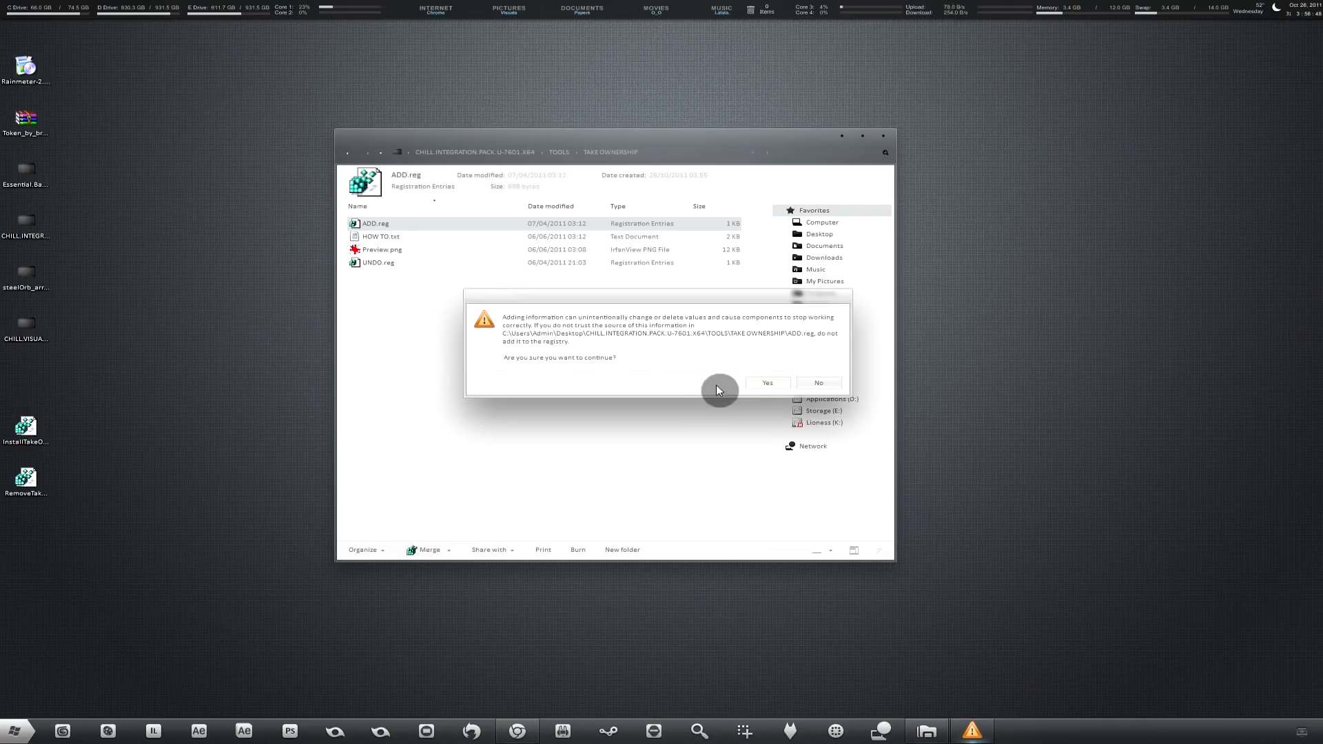
{"action": "left_click", "coordinate": [769, 384]}
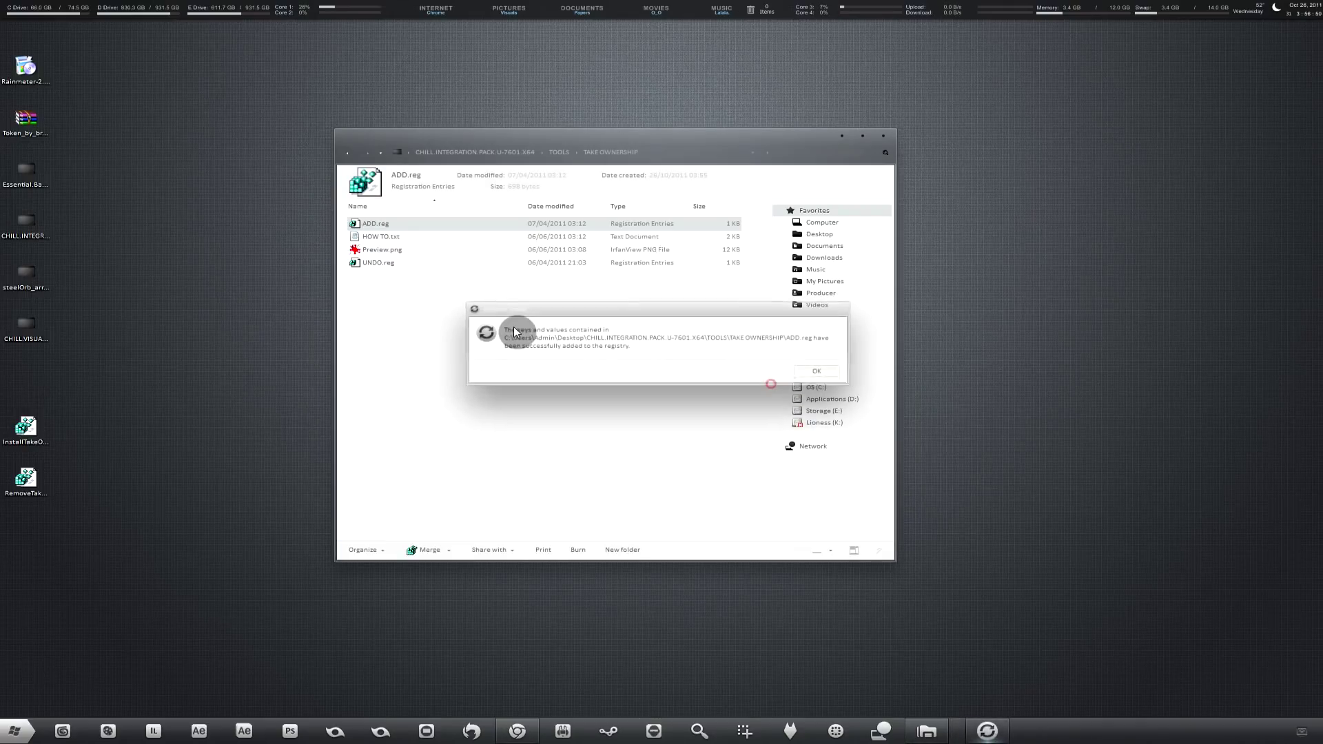
{"action": "left_click", "coordinate": [819, 373]}
Check HOW TO.txt's context options for Take Ownership, and view Preview.png before closing the image.
{"action": "right_click", "coordinate": [400, 238]}
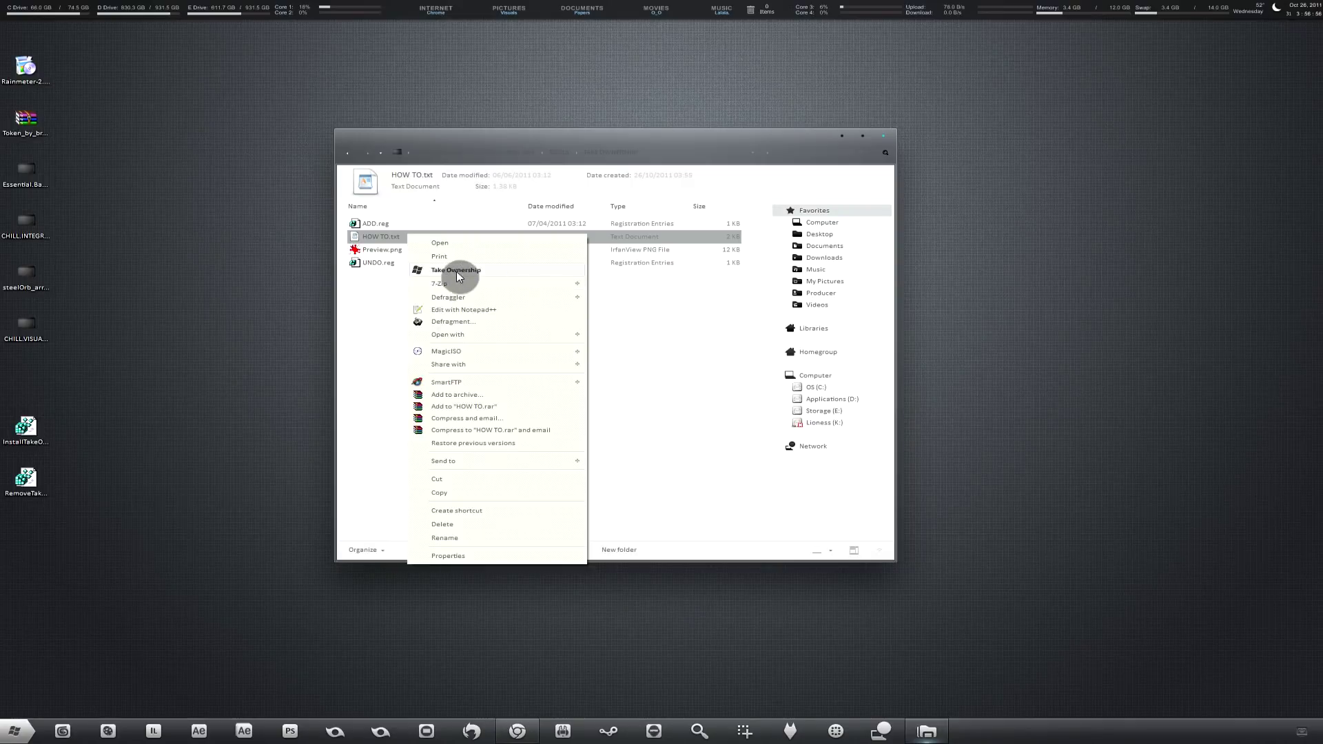
{"action": "left_click", "coordinate": [384, 250]}
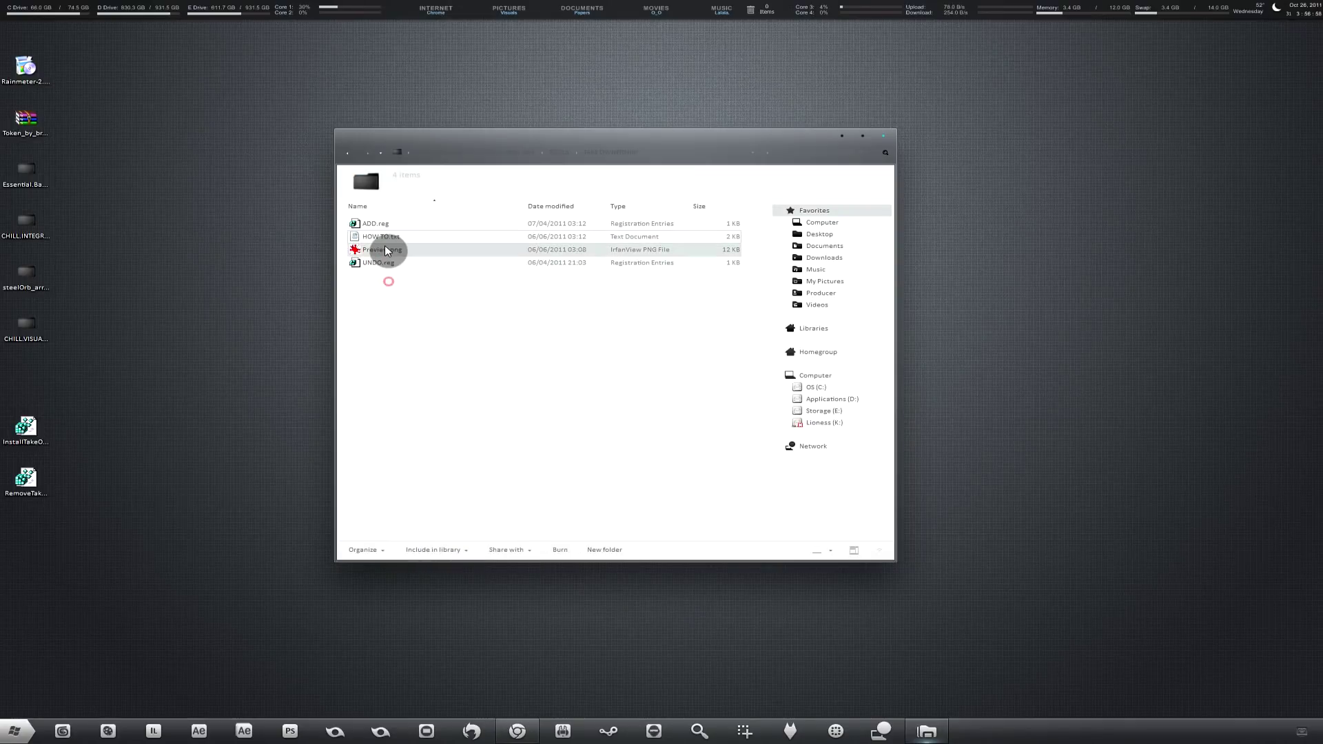
{"action": "double_click", "coordinate": [385, 250]}
{"action": "right_click", "coordinate": [385, 249]}
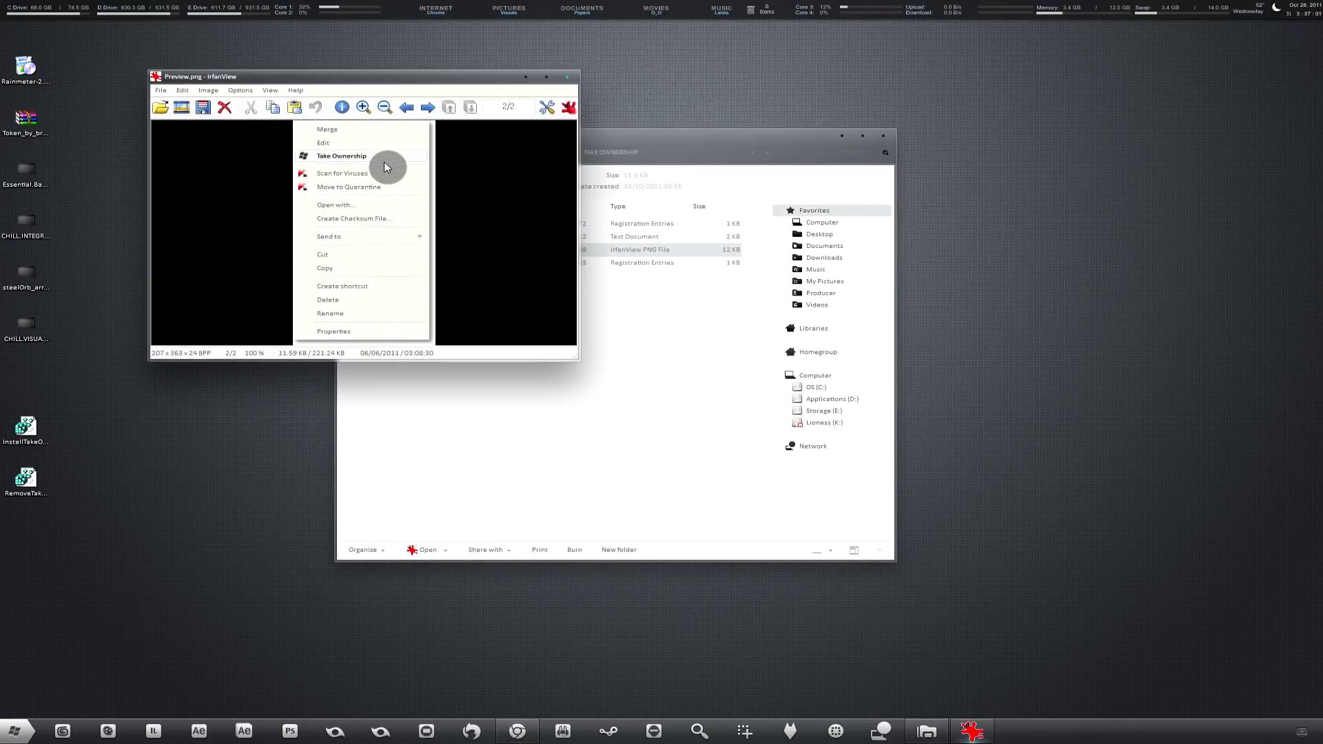
{"action": "left_click", "coordinate": [568, 76]}
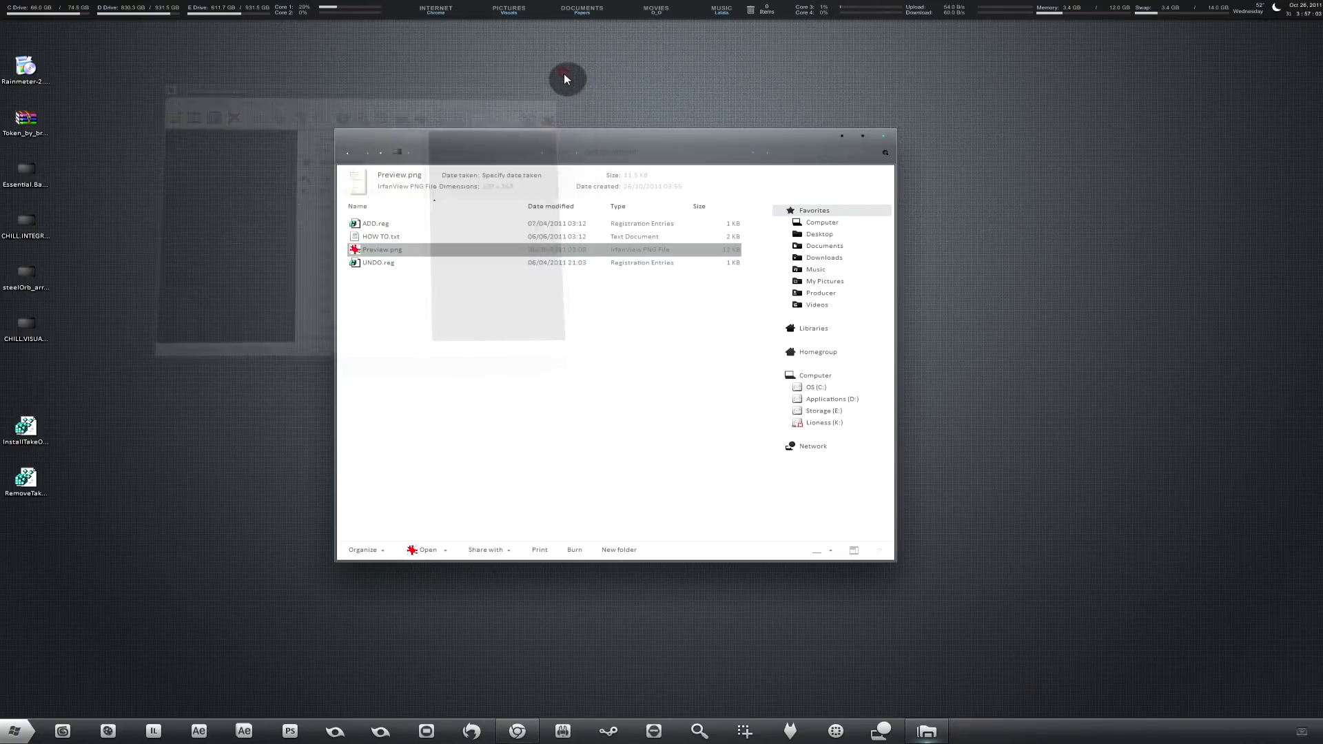
Open the System32 folder inside INTEGRATION PACK in a window moved aside, and view AuthUI Preview.png.
{"action": "left_click", "coordinate": [554, 154]}
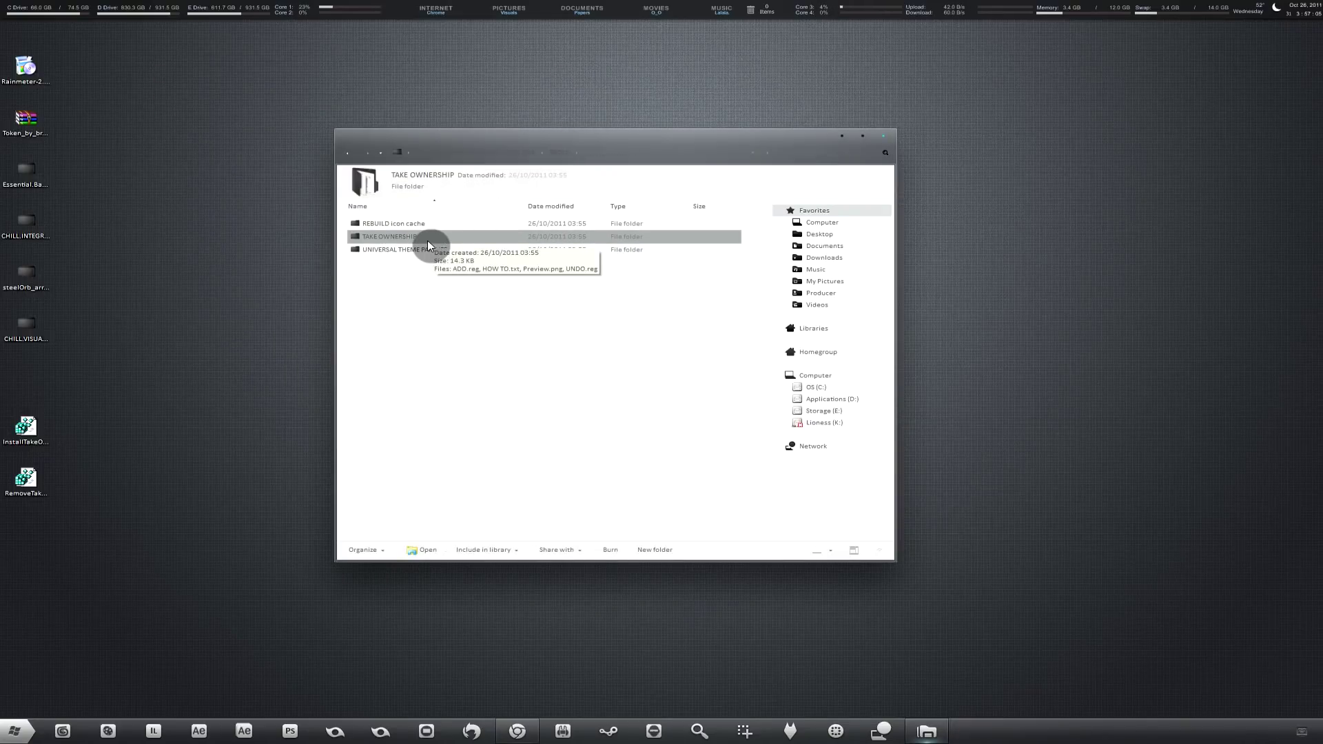
{"action": "left_click", "coordinate": [503, 158]}
{"action": "double_click", "coordinate": [413, 240]}
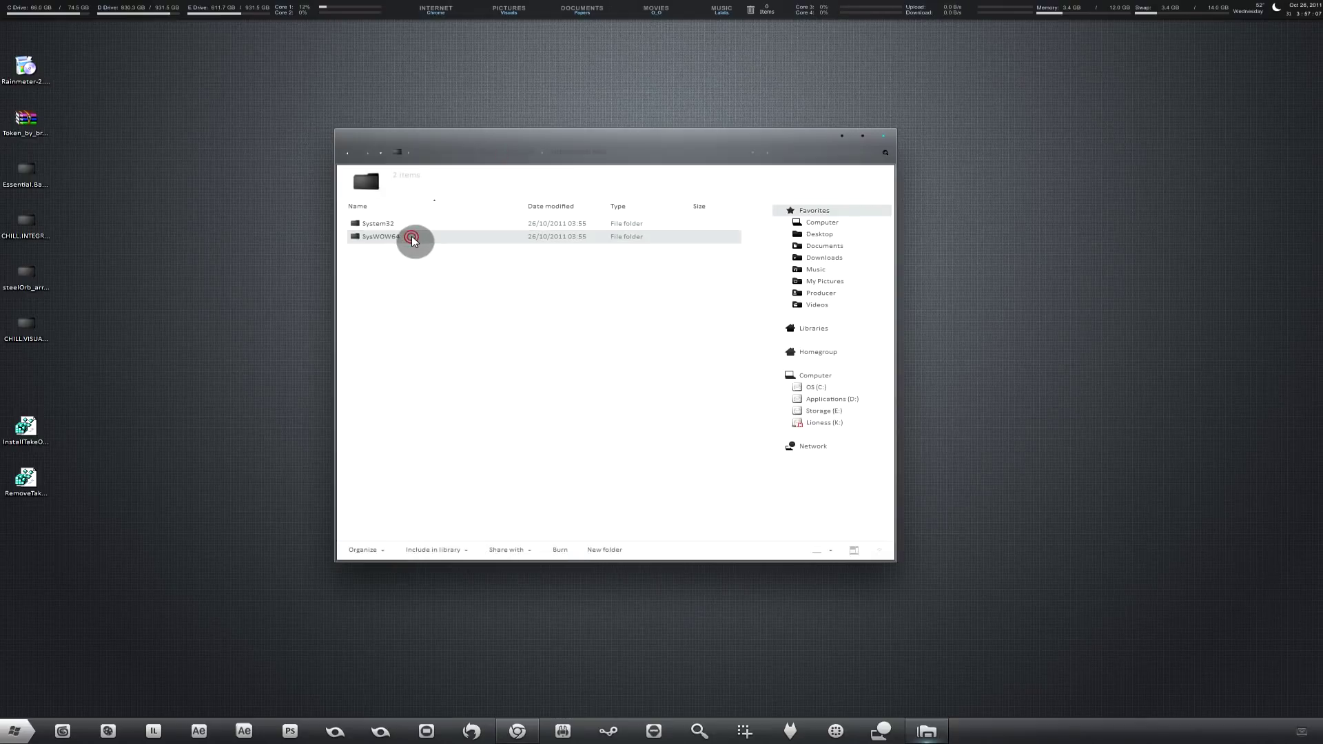
{"action": "double_click", "coordinate": [465, 221]}
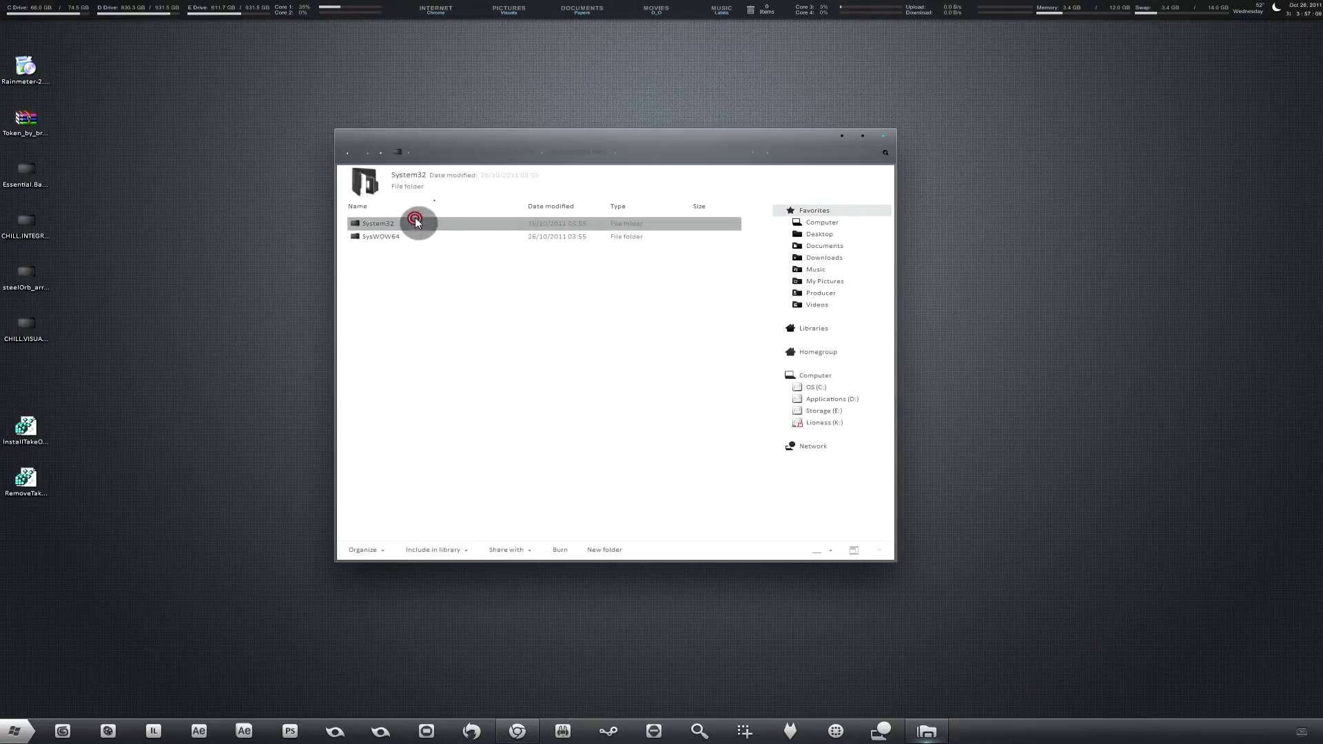
{"action": "left_click_drag", "start_coordinate": [438, 139], "coordinate": [838, 110]}
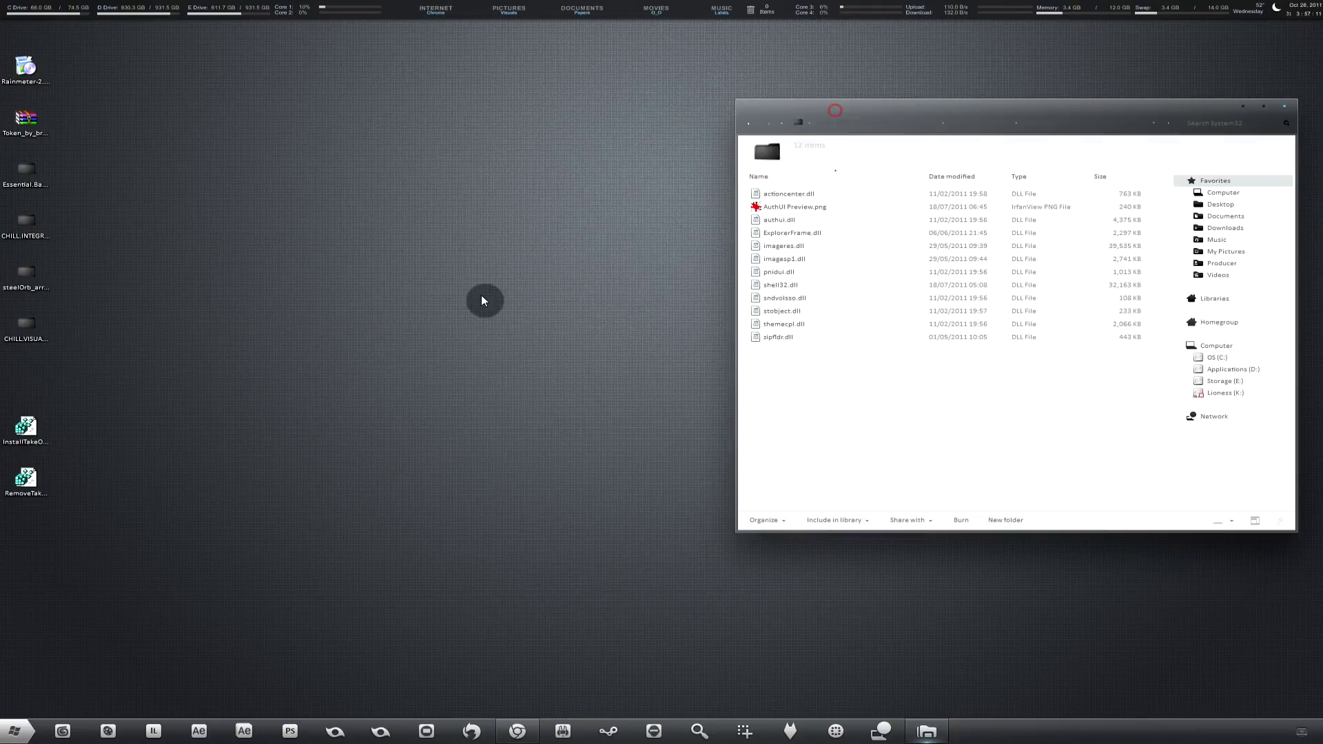
{"action": "double_click", "coordinate": [831, 207]}
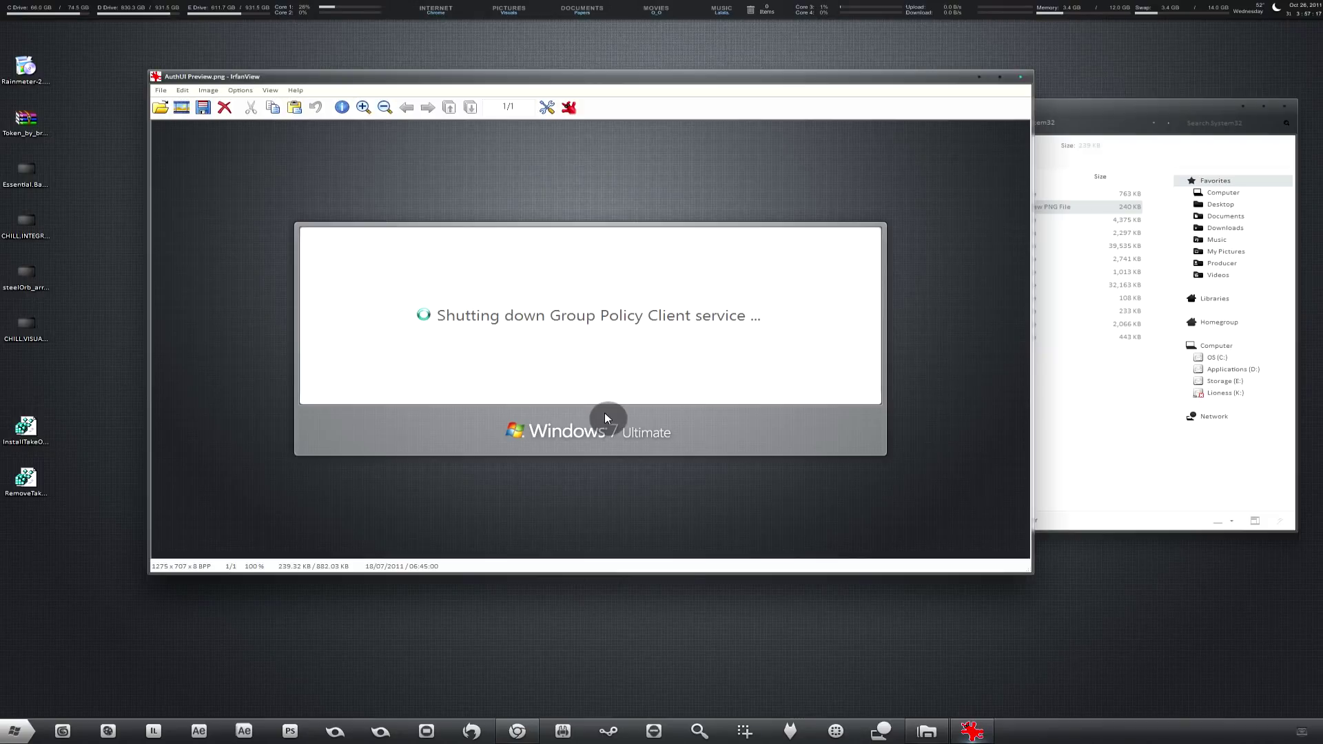
{"action": "left_click", "coordinate": [1015, 82]}
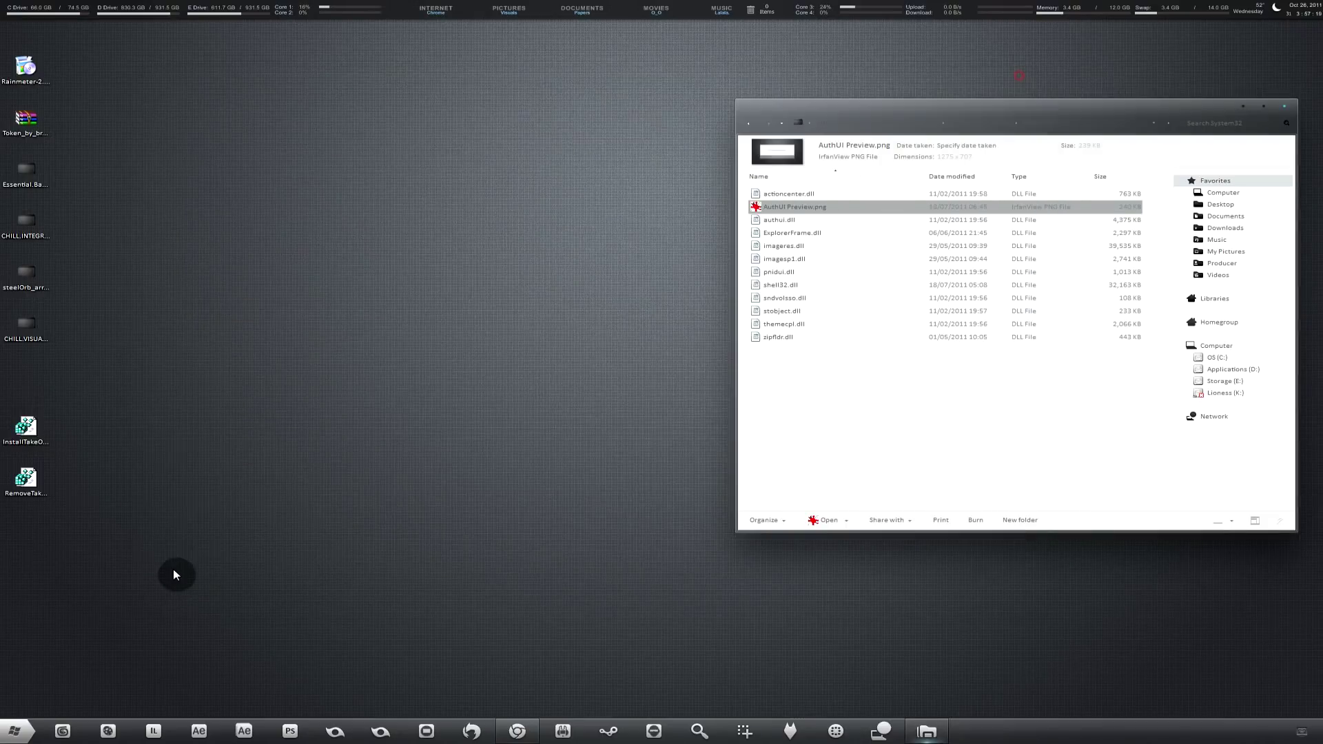
Open Computer in a second window and place it beside the pack's System32 window.
{"action": "left_click", "coordinate": [14, 731]}
{"action": "left_click", "coordinate": [200, 441]}
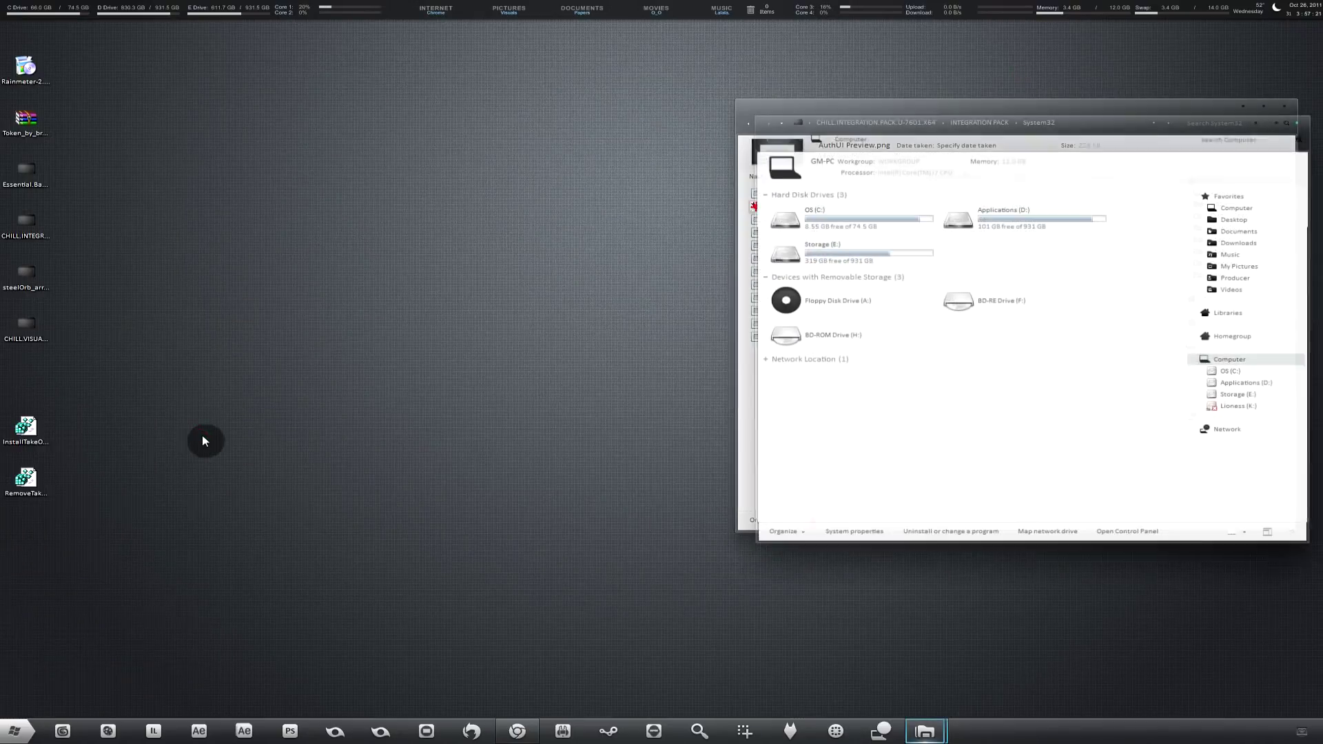
{"action": "left_click_drag", "start_coordinate": [833, 147], "coordinate": [102, 184]}
{"action": "left_click_drag", "start_coordinate": [85, 135], "coordinate": [200, 102]}
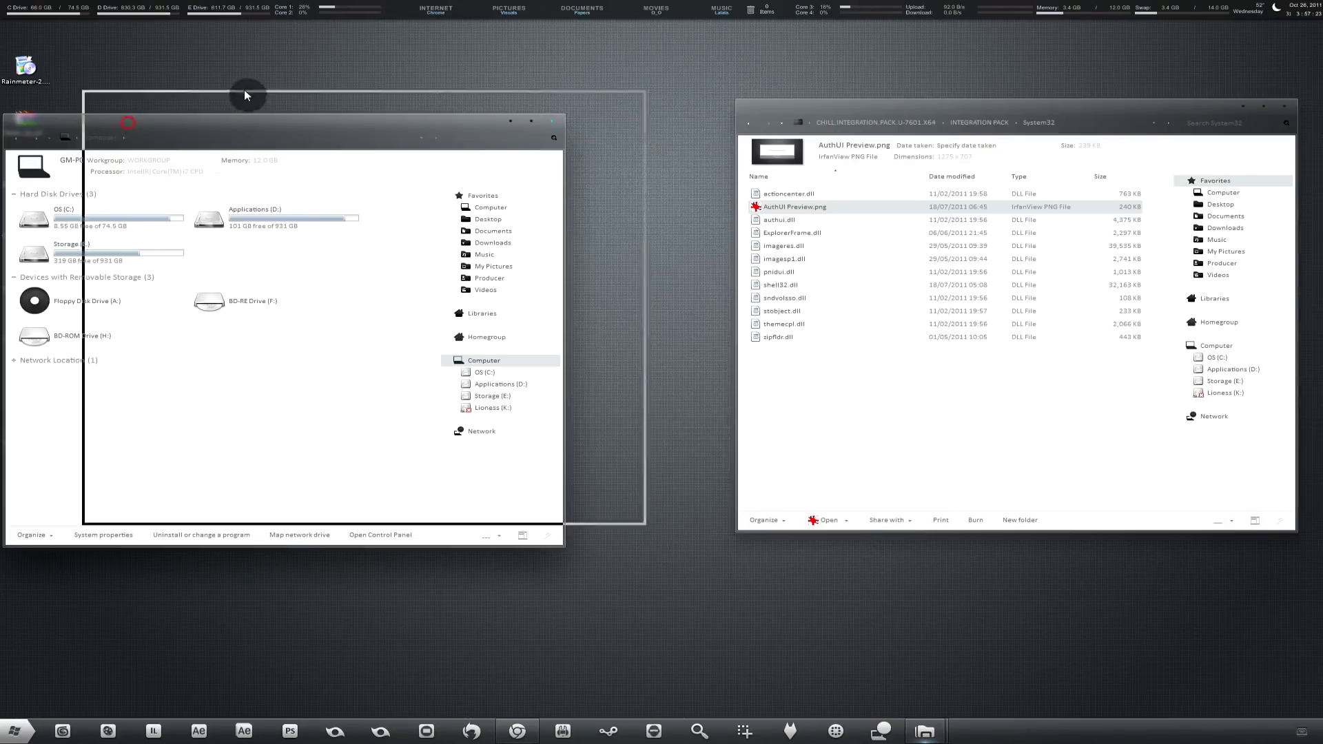
Open the Windows System32 folder on the OS (C:) drive in the second window.
{"action": "double_click", "coordinate": [235, 175]}
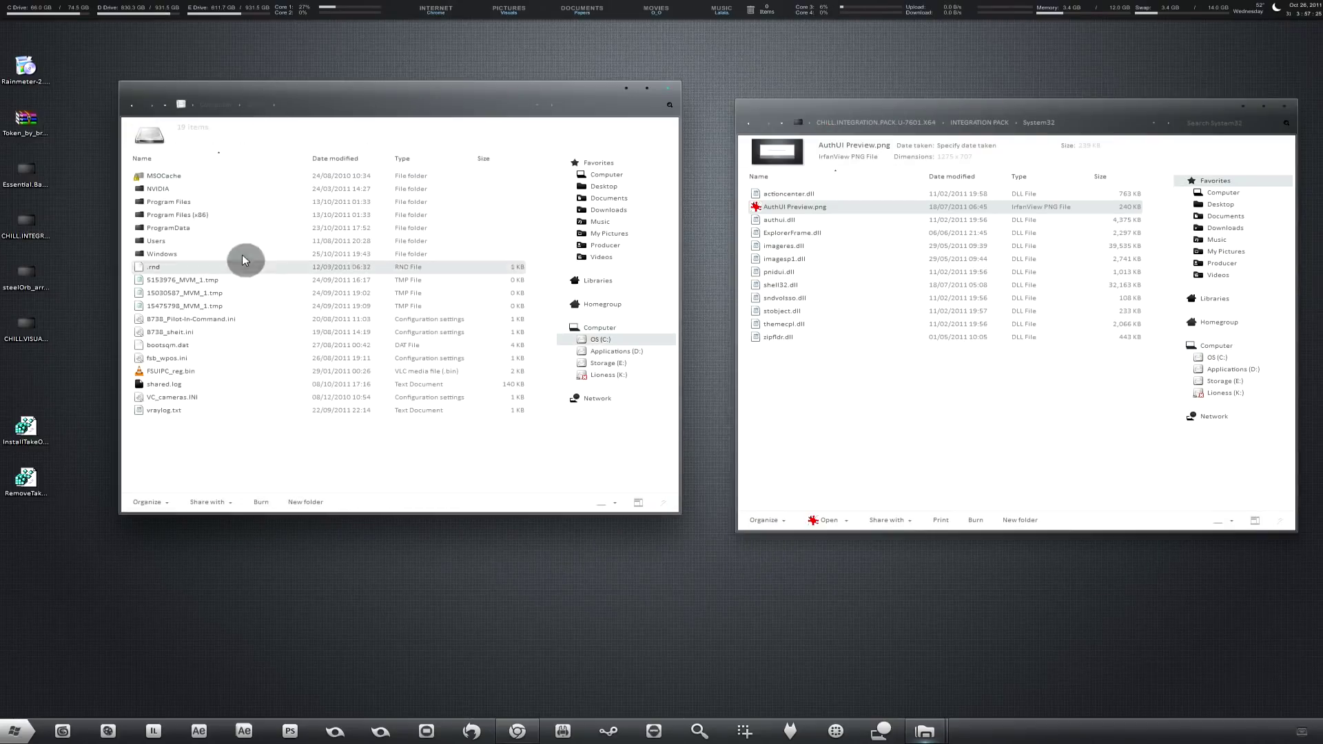
{"action": "double_click", "coordinate": [187, 250]}
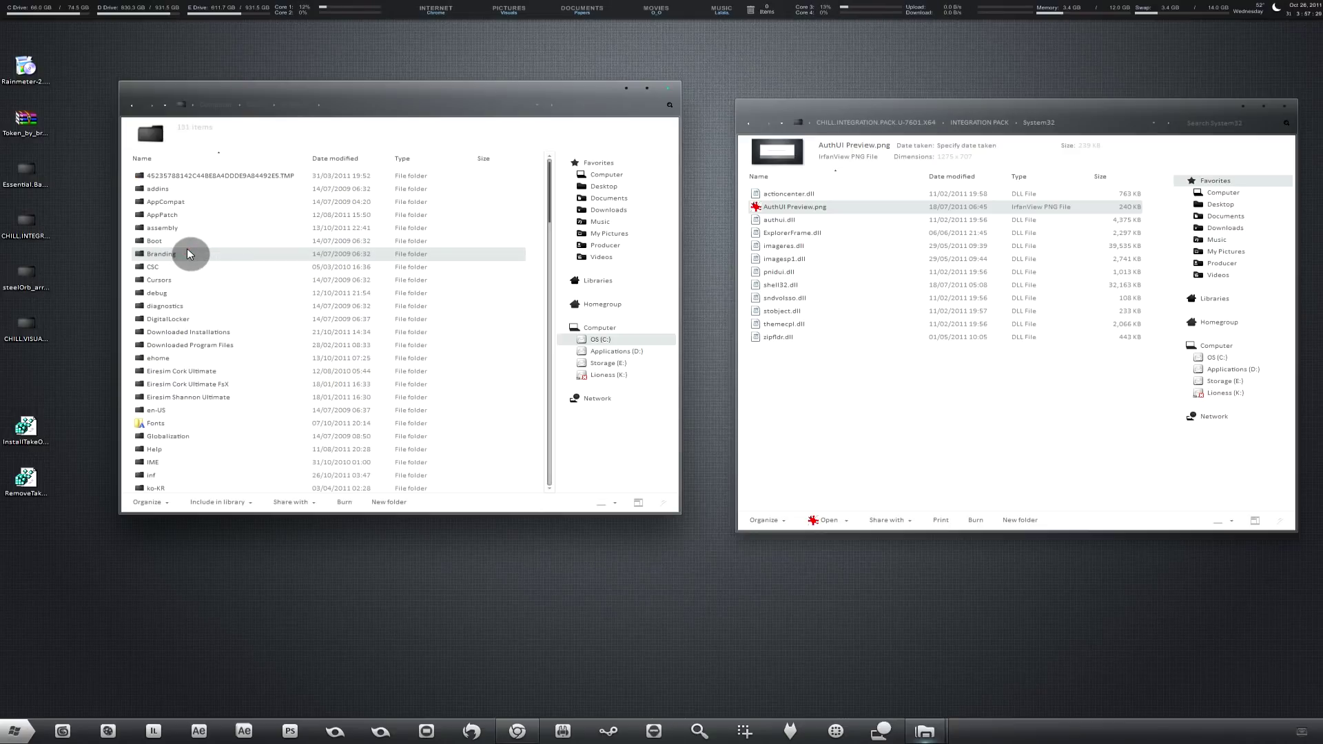
{"action": "left_click", "coordinate": [188, 250]}
{"action": "scroll", "coordinate": [187, 249], "scroll_direction": "down", "scroll_amount": 7}
{"action": "left_click", "coordinate": [188, 250]}
{"action": "scroll", "coordinate": [187, 250], "scroll_direction": "down", "scroll_amount": 7}
{"action": "left_click", "coordinate": [187, 249]}
{"action": "scroll", "coordinate": [188, 250], "scroll_direction": "down", "scroll_amount": 2}
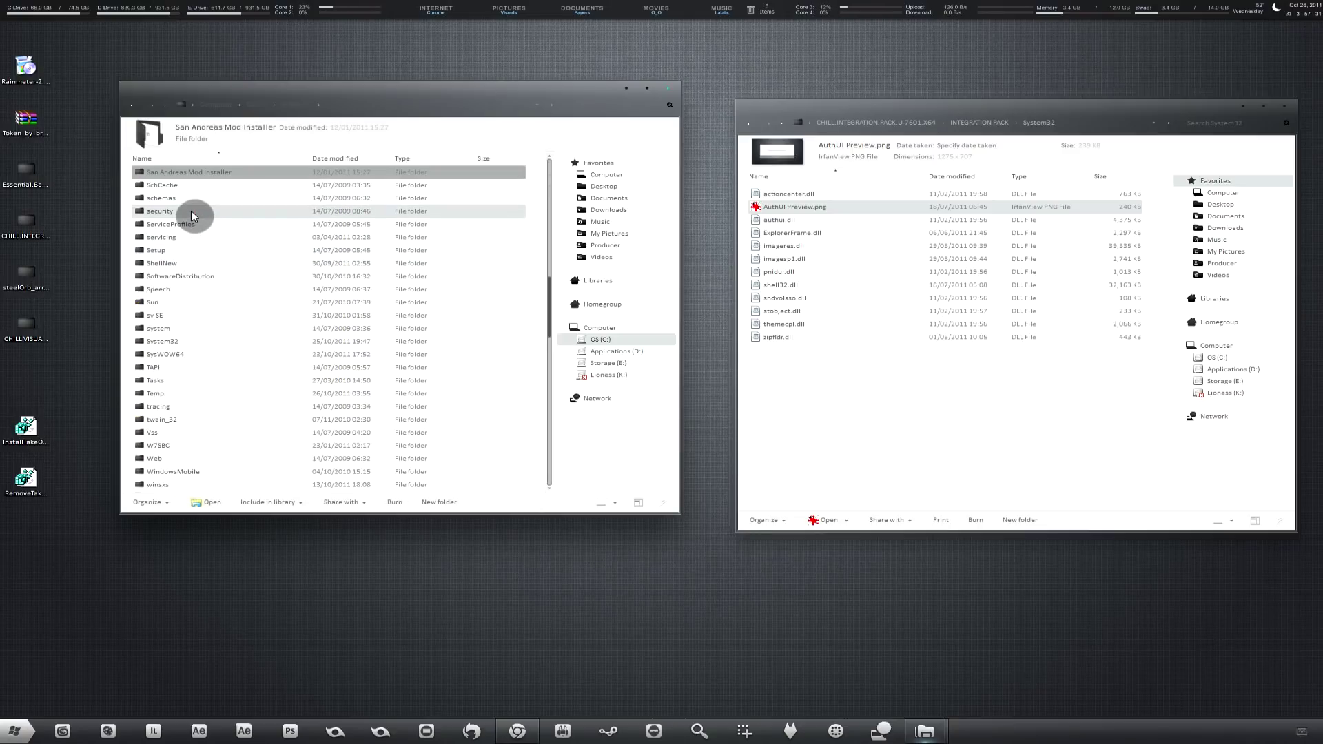
{"action": "key", "text": "Down"}
{"action": "key", "text": "Down"}
{"action": "key", "text": "Down"}
{"action": "key", "text": "Down"}
{"action": "key", "text": "Down"}
{"action": "key", "text": "Down"}
{"action": "key", "text": "Down"}
{"action": "key", "text": "Down"}
{"action": "key", "text": "Down"}
{"action": "key", "text": "Down"}
{"action": "key", "text": "Down"}
{"action": "key", "text": "Down"}
{"action": "key", "text": "Down"}
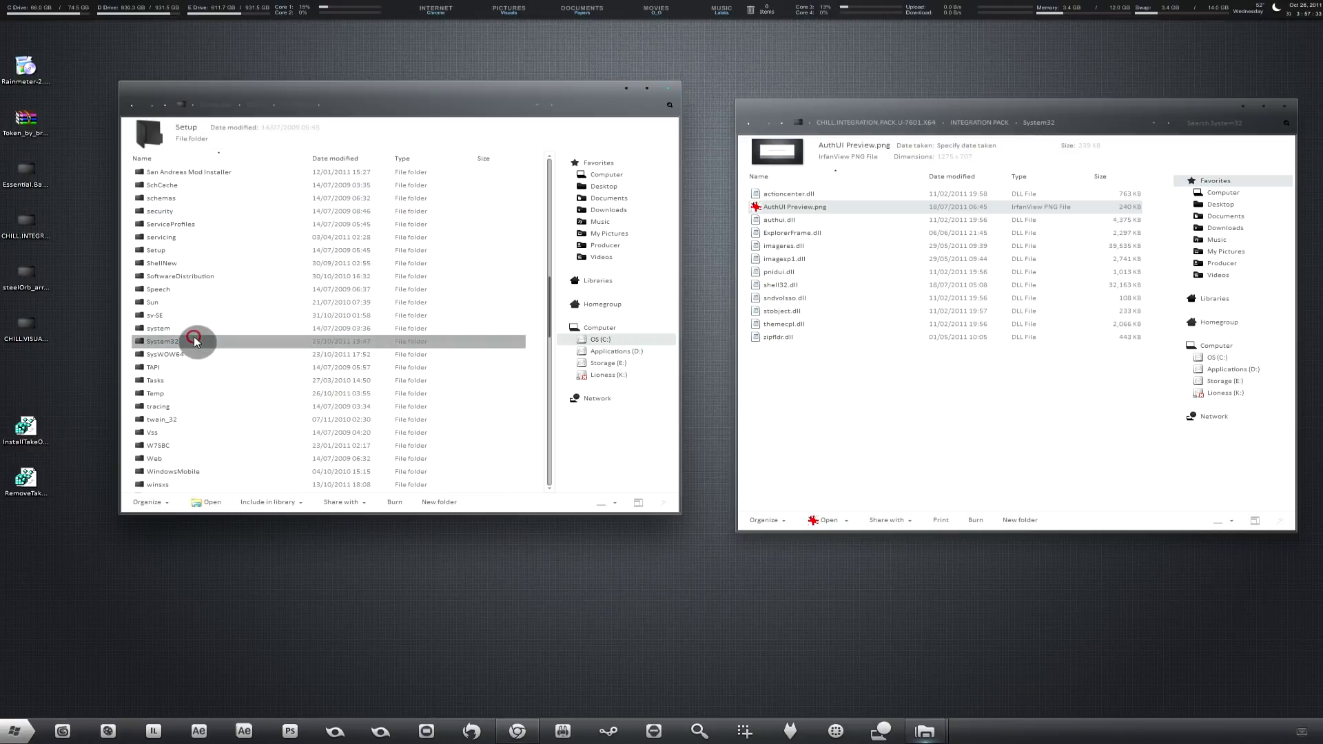
{"action": "double_click", "coordinate": [195, 342]}
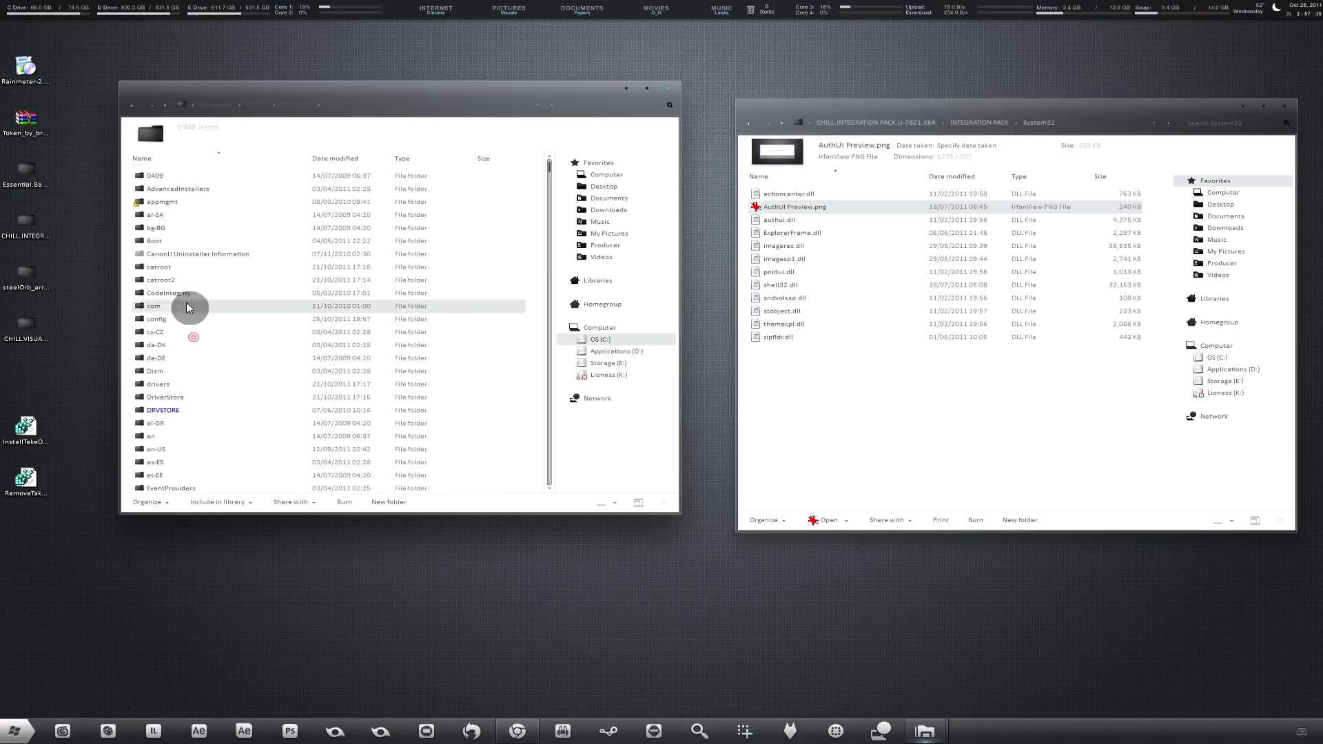
Locate ActionCenter.dll in the Windows System32 folder and take ownership of it.
{"action": "left_click", "coordinate": [755, 208]}
{"action": "left_click", "coordinate": [760, 197]}
{"action": "left_click", "coordinate": [262, 219]}
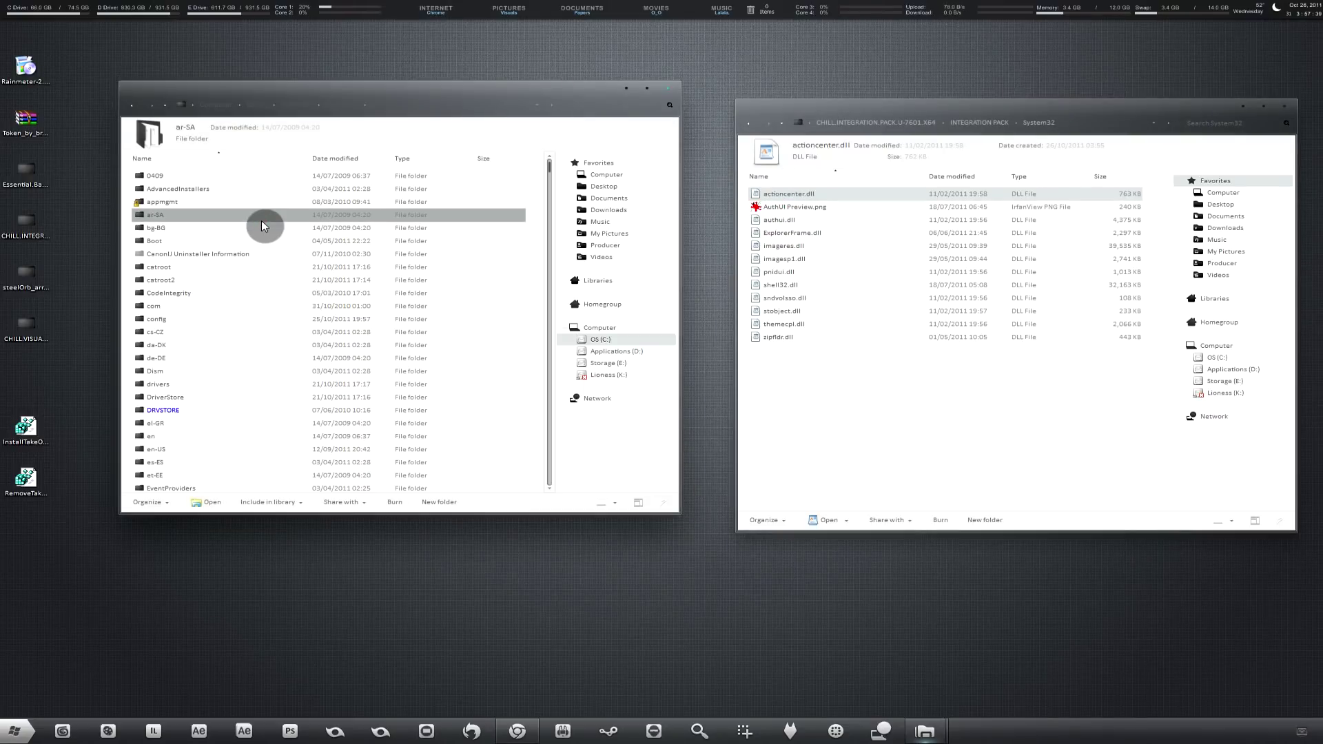
{"action": "type", "text": "ac"}
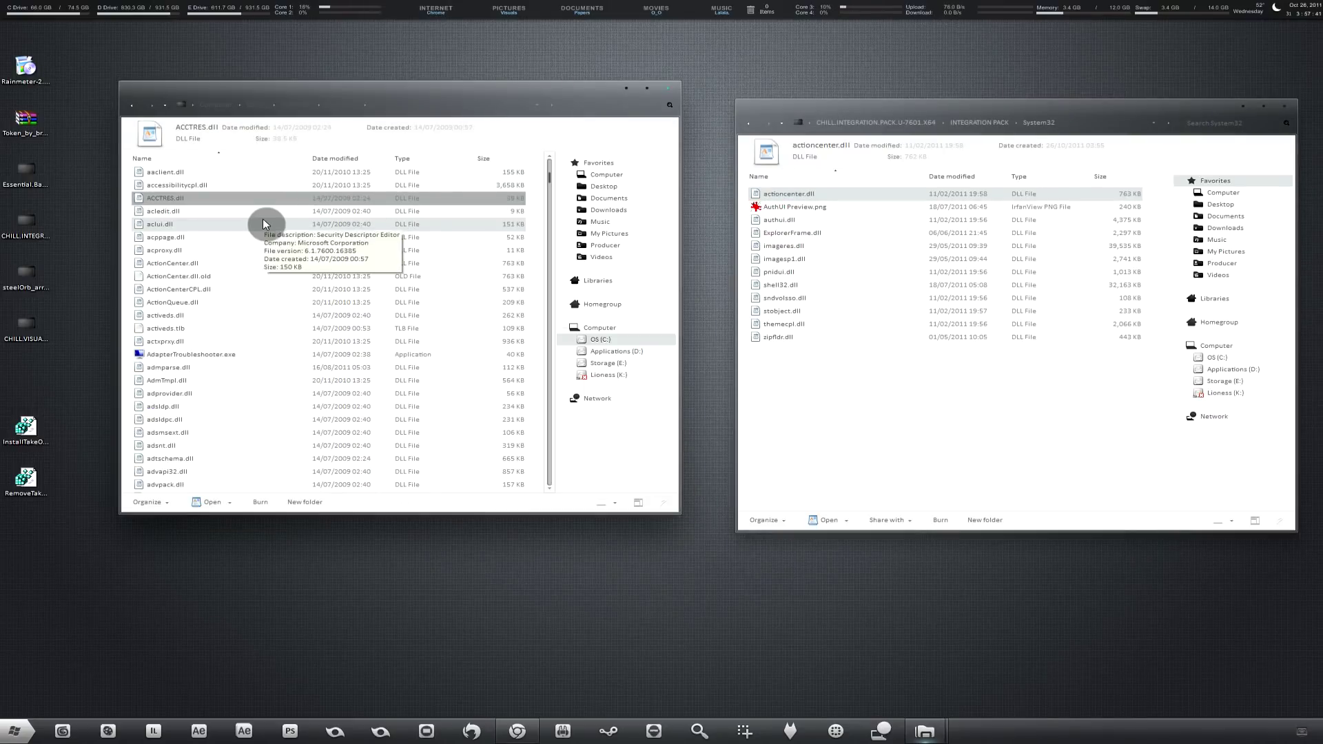
{"action": "left_click", "coordinate": [236, 263]}
{"action": "left_click", "coordinate": [169, 263]}
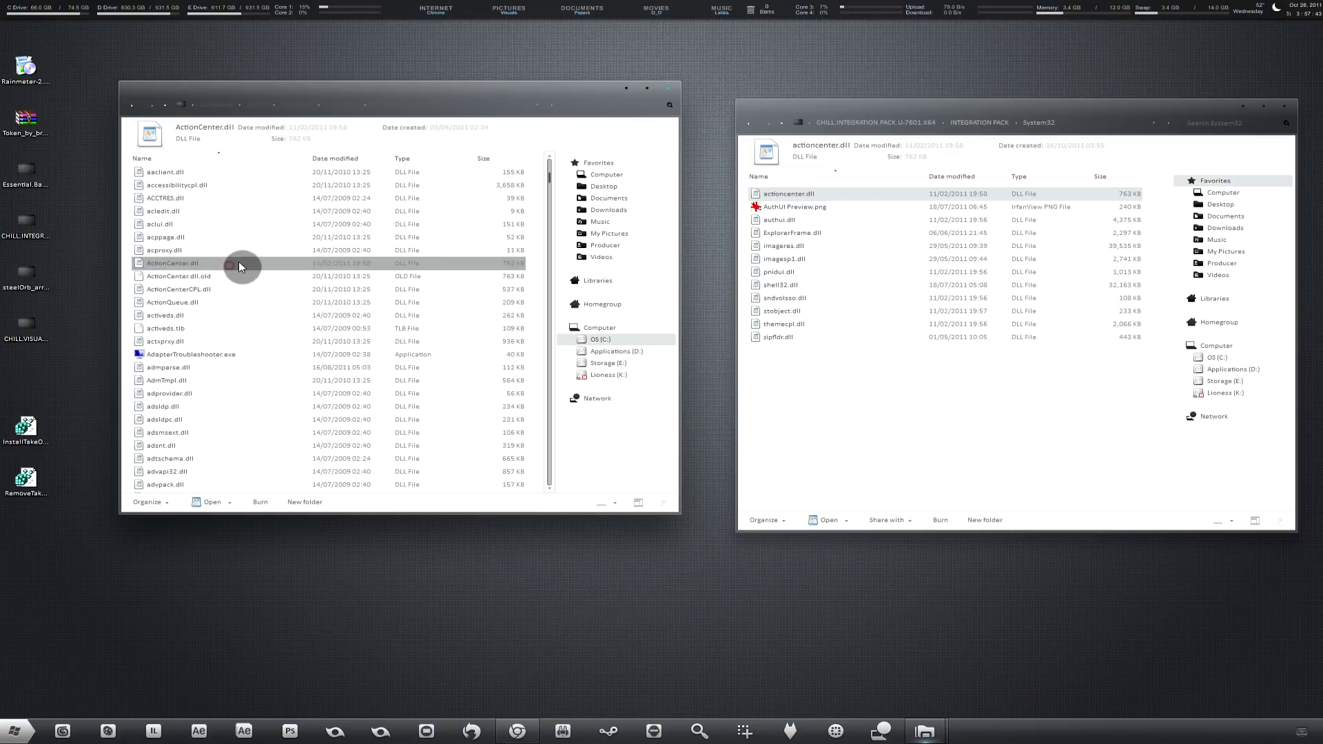
{"action": "right_click", "coordinate": [239, 263]}
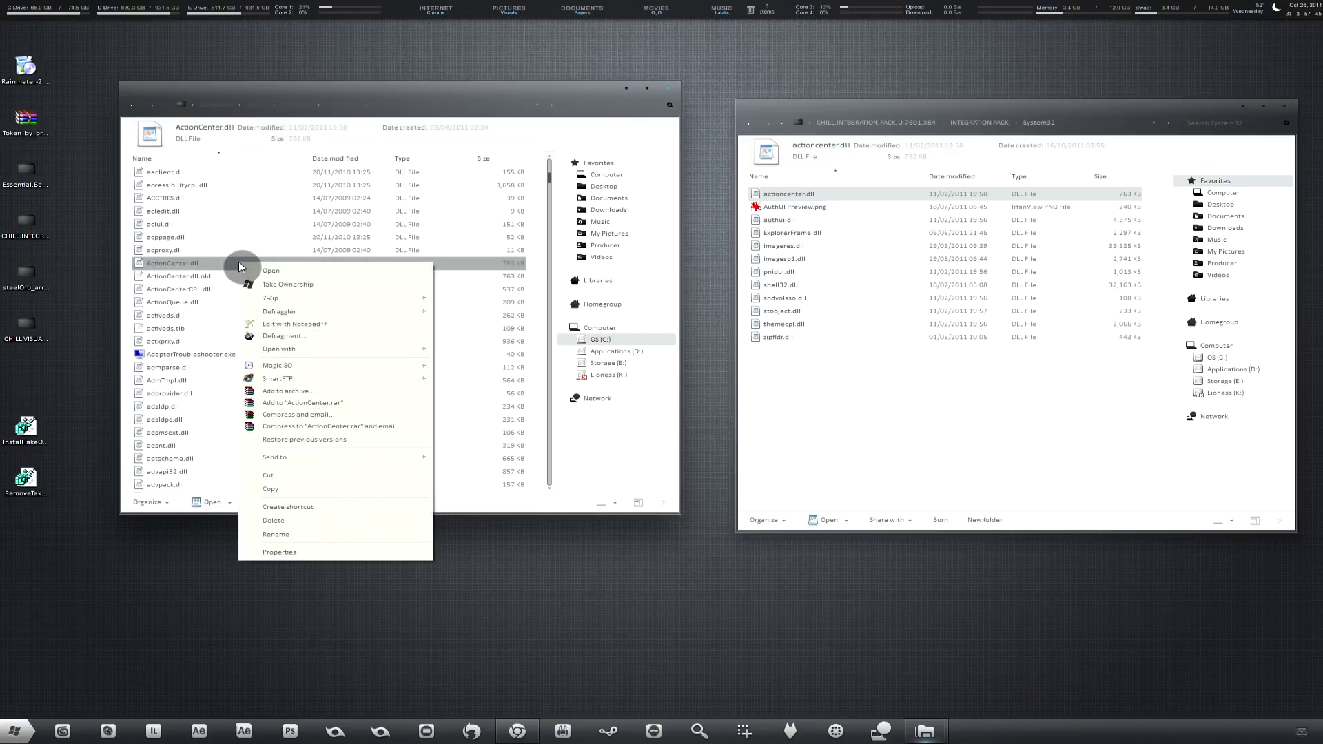
{"action": "left_click", "coordinate": [245, 285]}
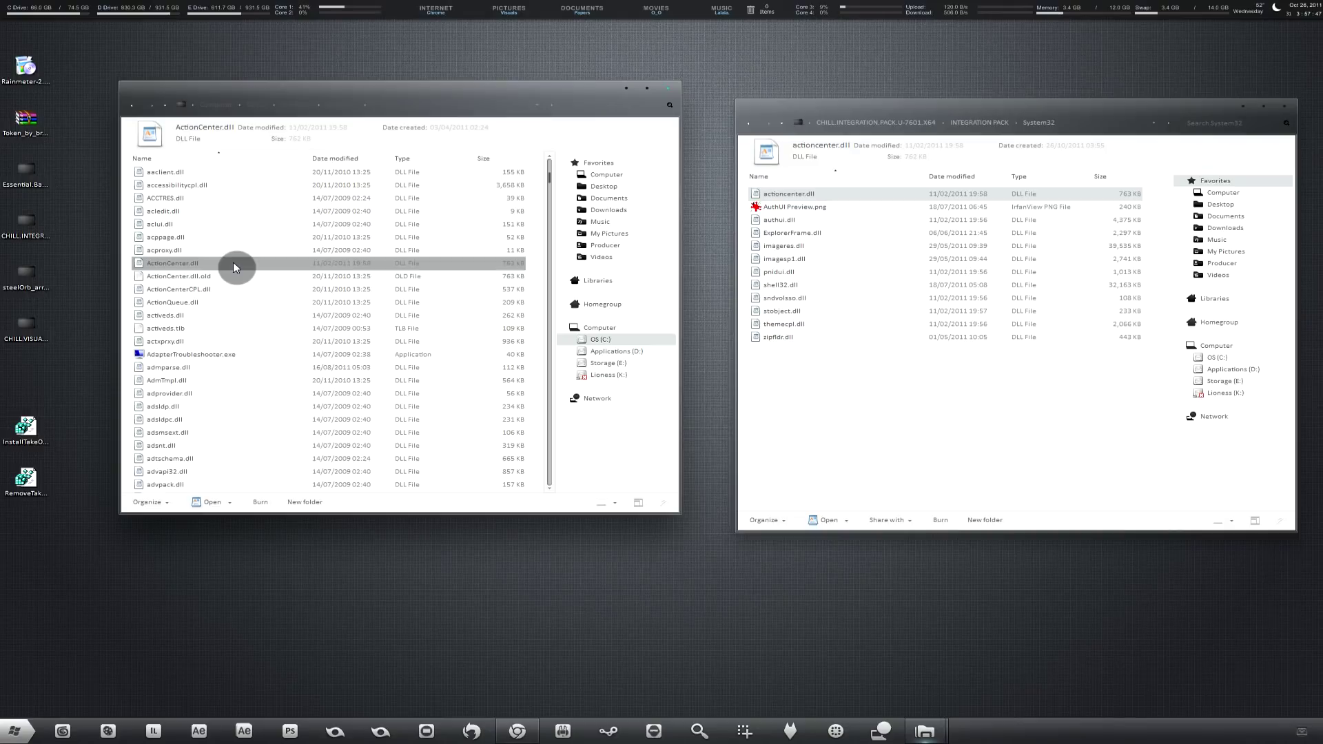
Rename the original ActionCenter.dll in the Windows System32 folder as ActionCenter.dll.old.old.
{"action": "right_click", "coordinate": [233, 263]}
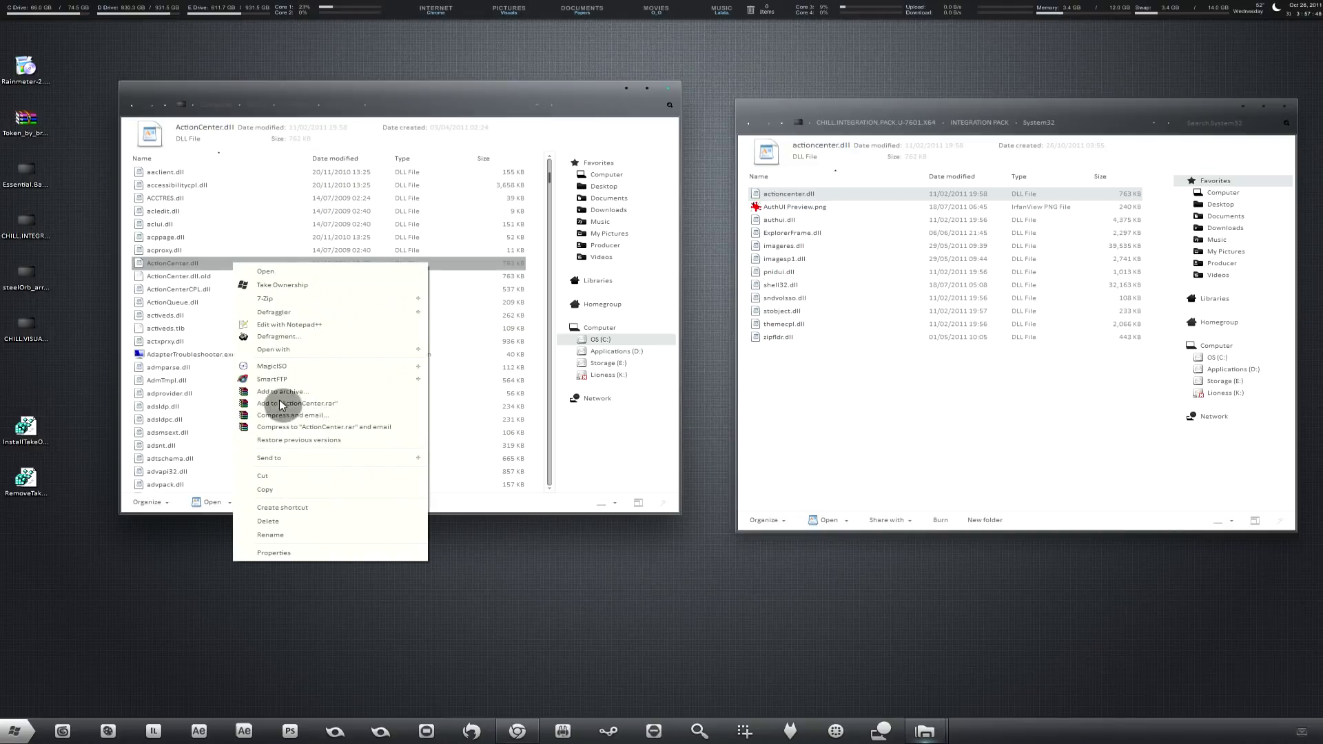
{"action": "left_click", "coordinate": [286, 536]}
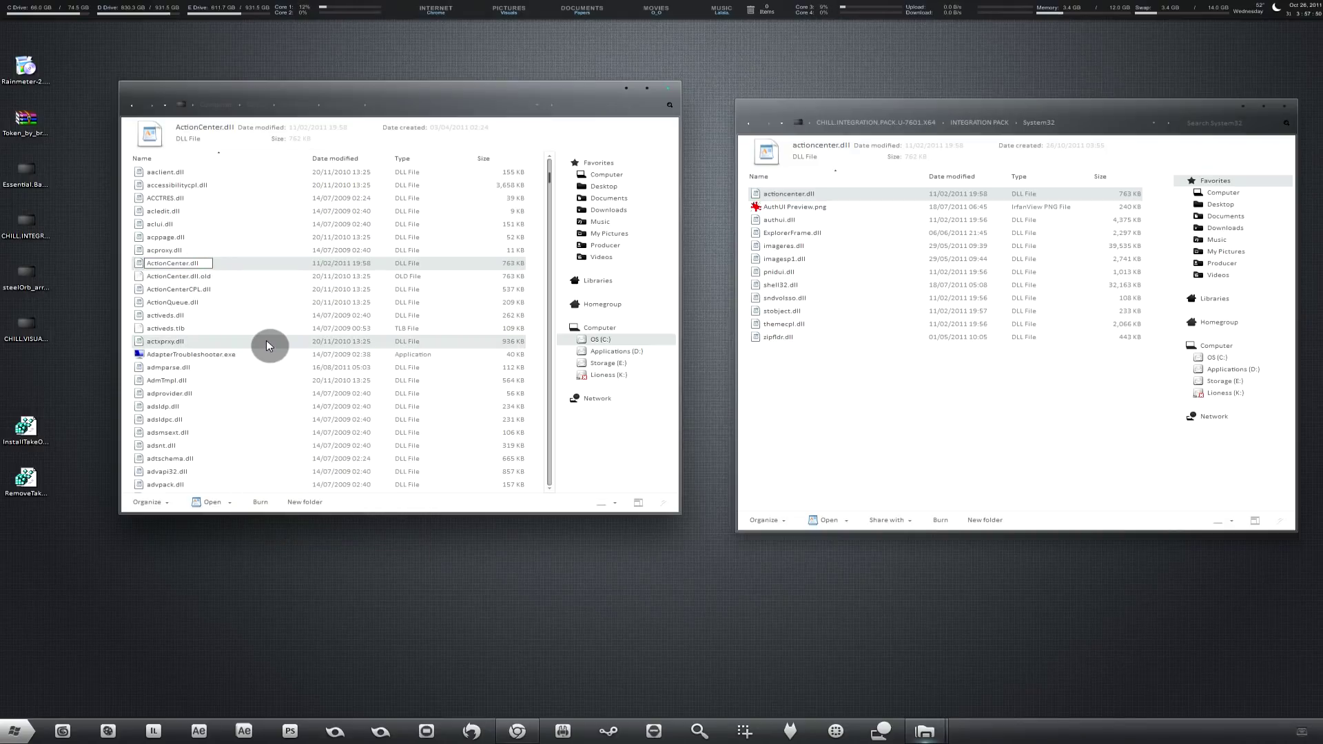
{"action": "type", "text": ".old.old"}
{"action": "key", "text": "Return"}
Move the modified actioncenter.dll from the pack's System32 folder into the Windows System32 folder.
{"action": "left_click", "coordinate": [708, 371]}
{"action": "left_click", "coordinate": [224, 265]}
{"action": "left_click_drag", "start_coordinate": [793, 195], "coordinate": [538, 223]}
Locate authui.dll in the Windows System32 folder and take ownership of it.
{"action": "left_click", "coordinate": [842, 206]}
{"action": "left_click", "coordinate": [263, 276]}
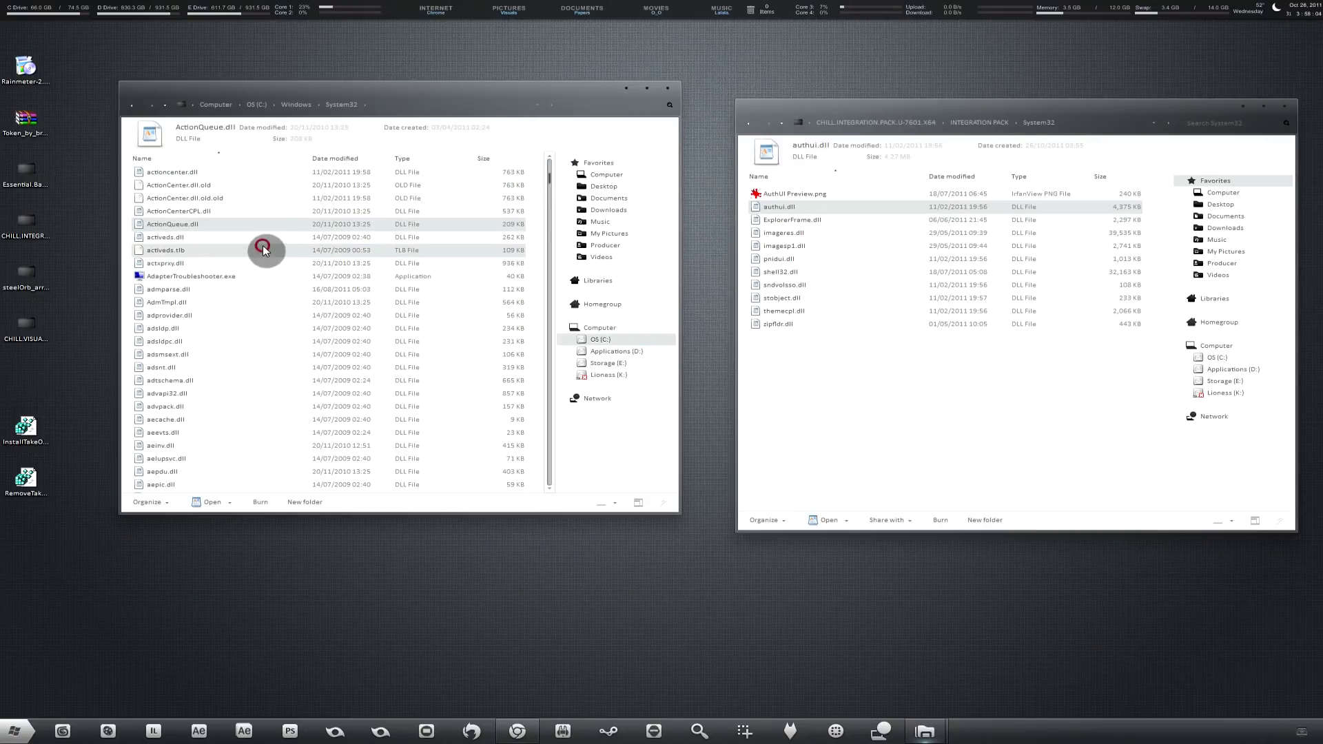
{"action": "key", "text": "Down"}
{"action": "key", "text": "Down"}
{"action": "key", "text": "Down"}
{"action": "key", "text": "Down"}
{"action": "key", "text": "Down"}
{"action": "key", "text": "Down"}
{"action": "key", "text": "Down"}
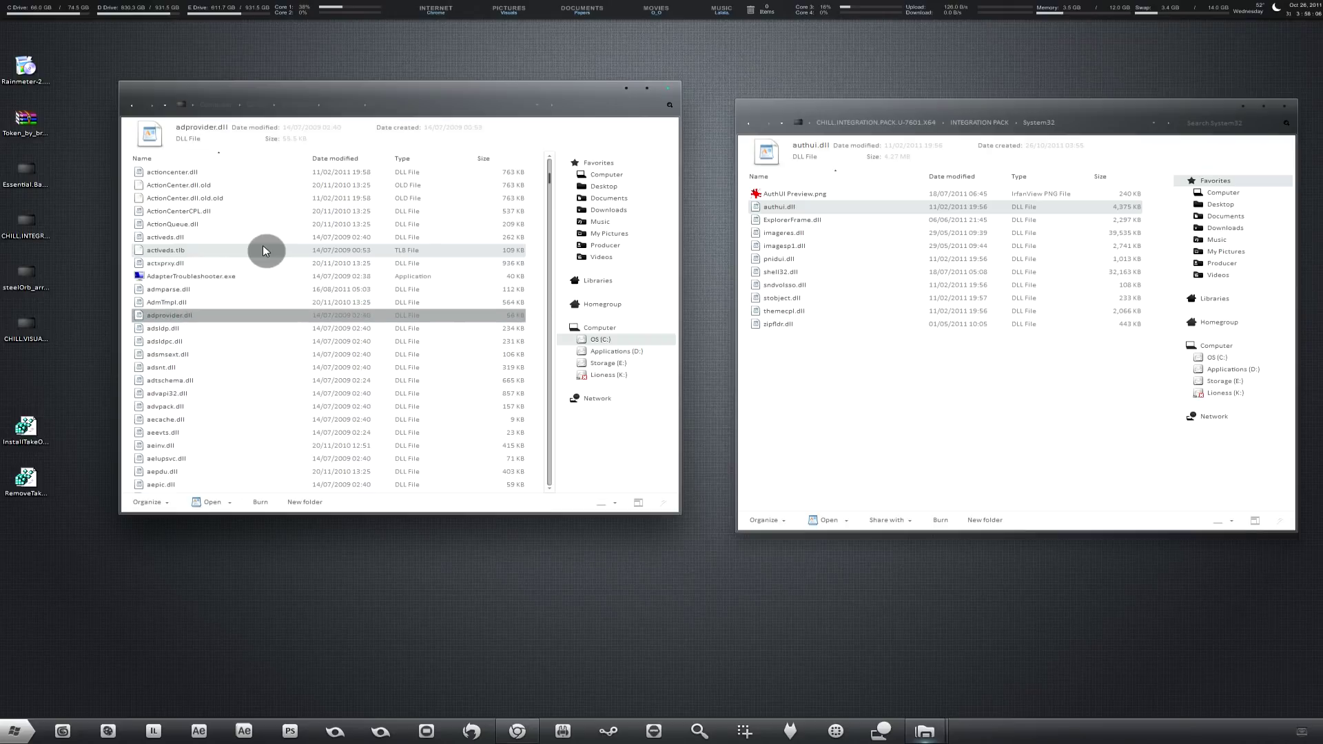
{"action": "key", "text": "Down"}
{"action": "key", "text": "Down"}
{"action": "key", "text": "Down"}
{"action": "key", "text": "Down"}
{"action": "key", "text": "Down"}
{"action": "key", "text": "Down"}
{"action": "scroll", "coordinate": [229, 386], "scroll_direction": "down", "scroll_amount": 3}
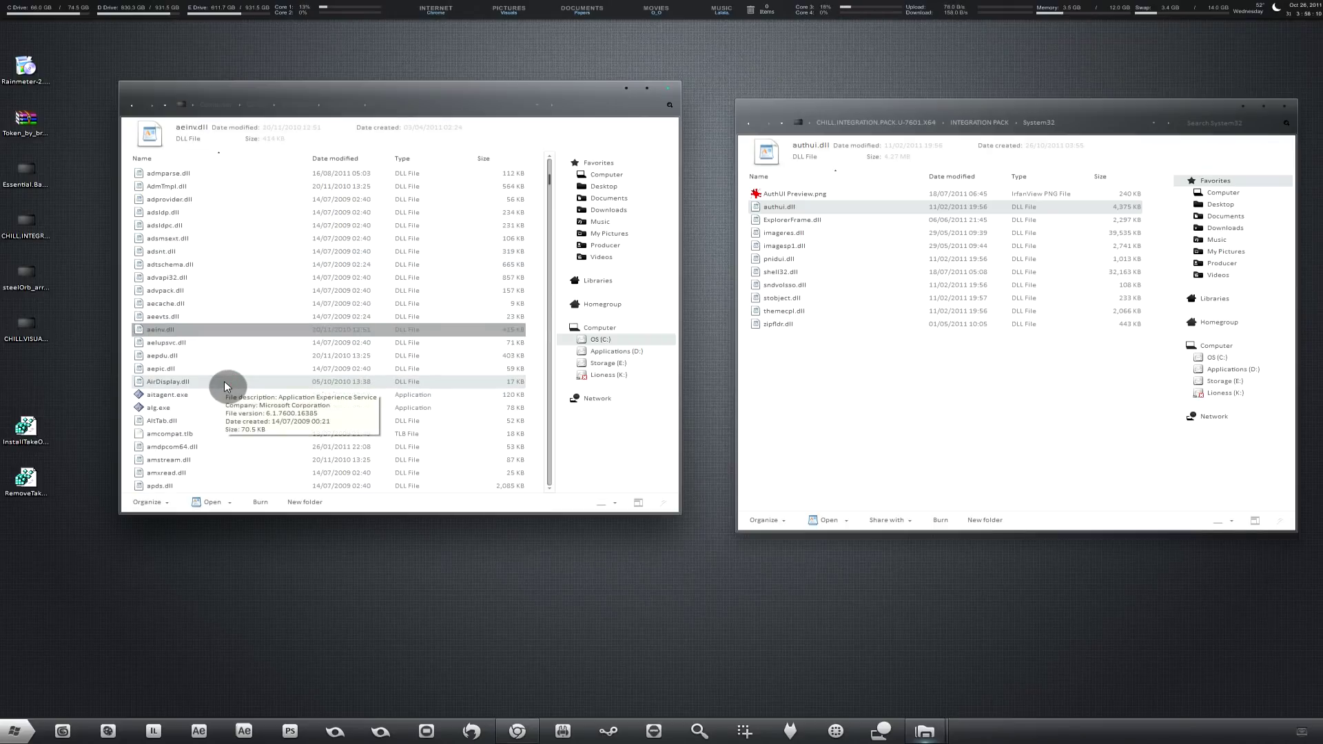
{"action": "left_click", "coordinate": [225, 384]}
{"action": "scroll", "coordinate": [217, 385], "scroll_direction": "down", "scroll_amount": 15}
{"action": "left_click", "coordinate": [210, 408]}
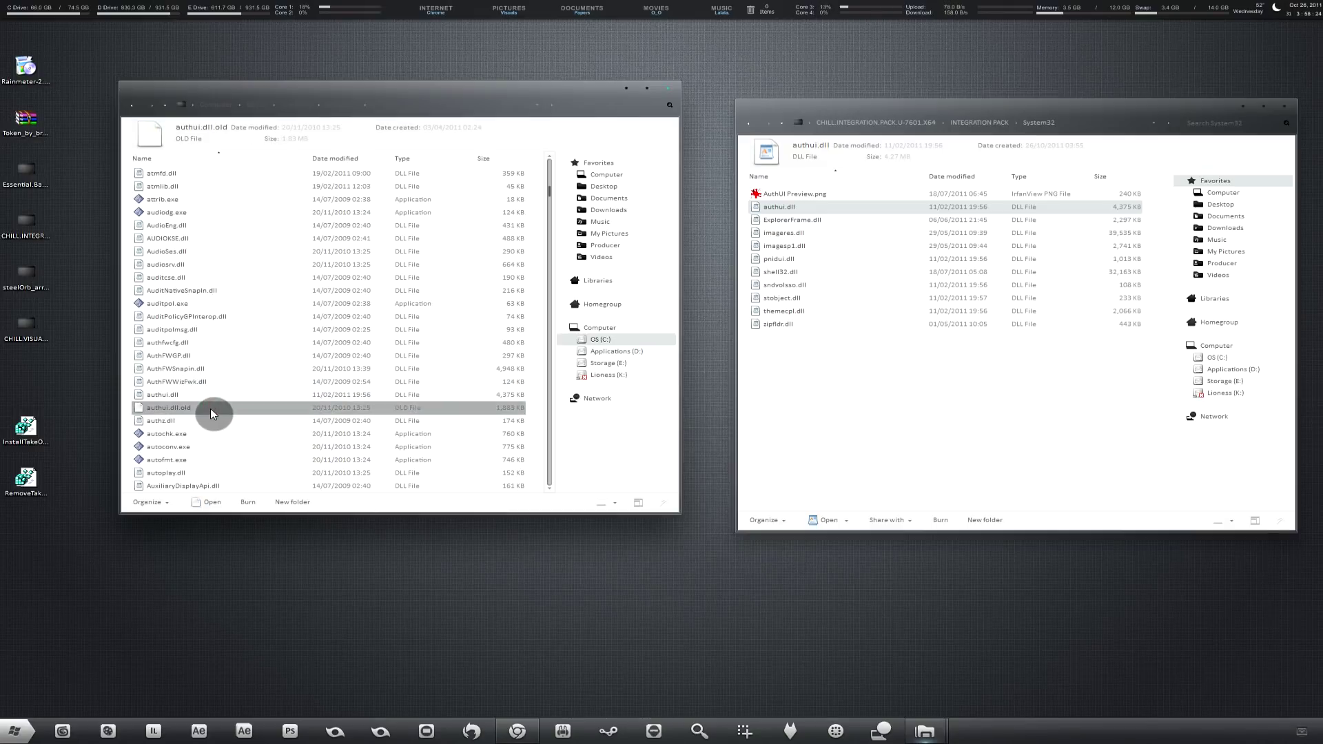
{"action": "right_click", "coordinate": [237, 394]}
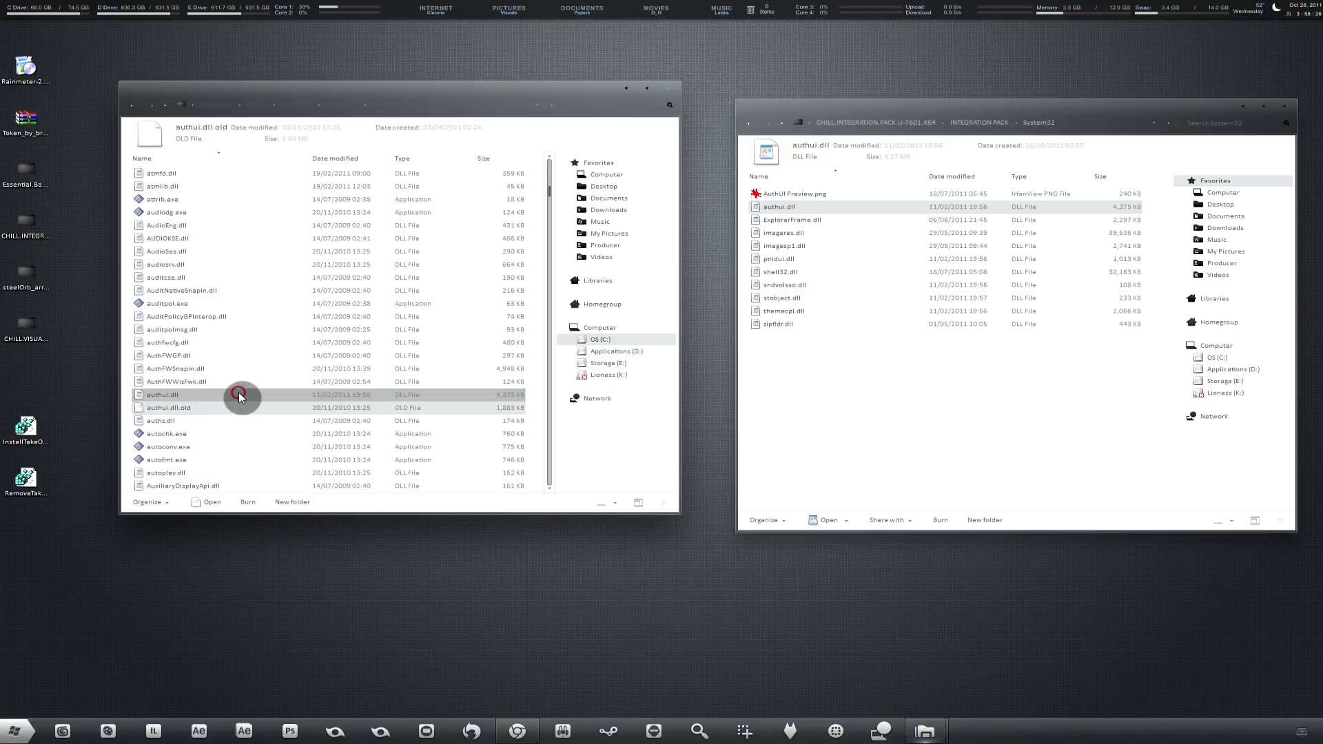
{"action": "right_click", "coordinate": [201, 390]}
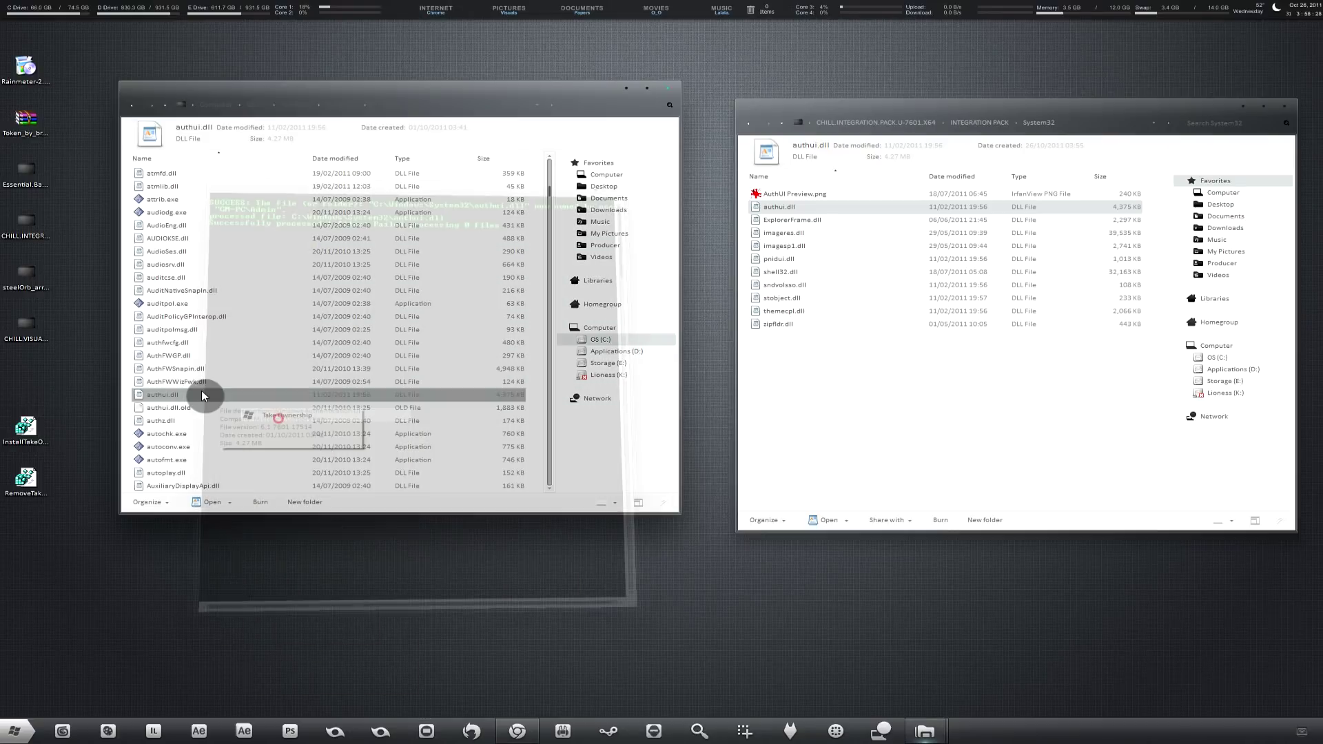
Rename the original authui.dll in the Windows System32 folder as authui.dll.old.old.
{"action": "left_click", "coordinate": [238, 664]}
{"action": "left_click", "coordinate": [179, 395]}
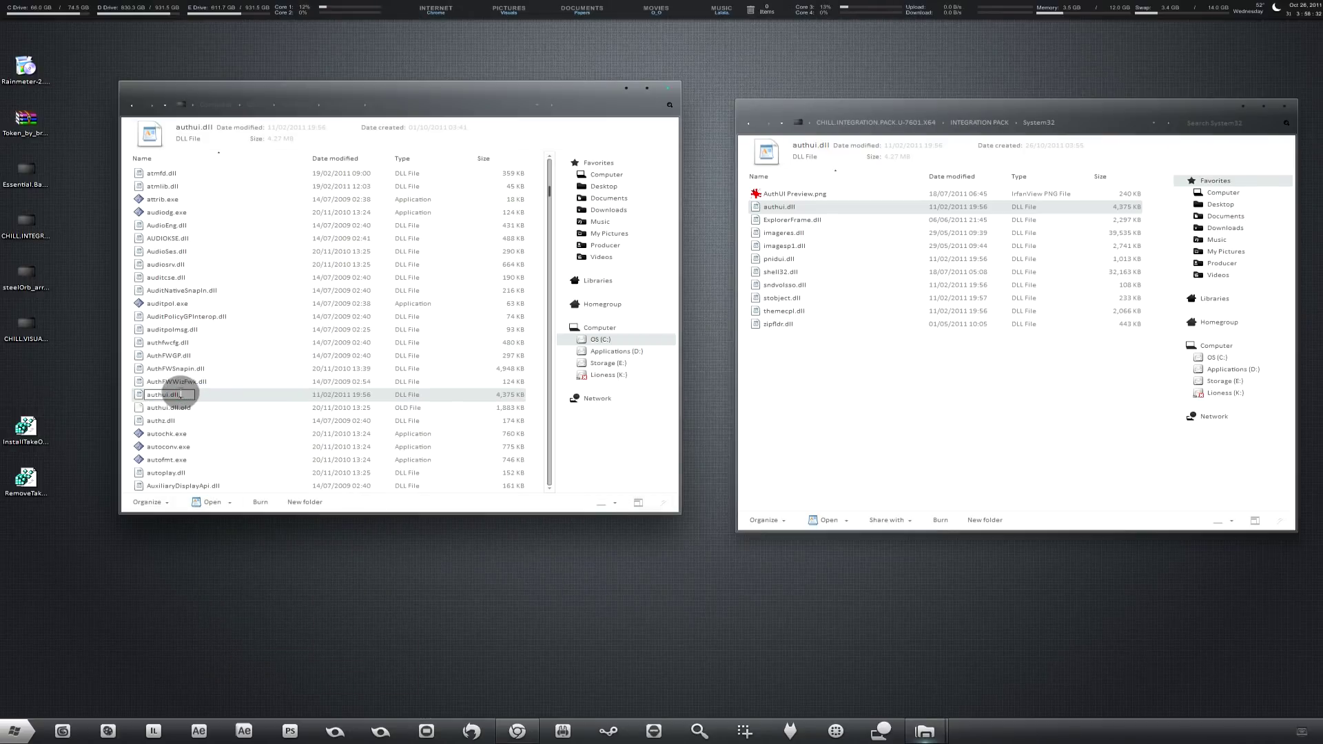
{"action": "type", "text": ".old.ol"}
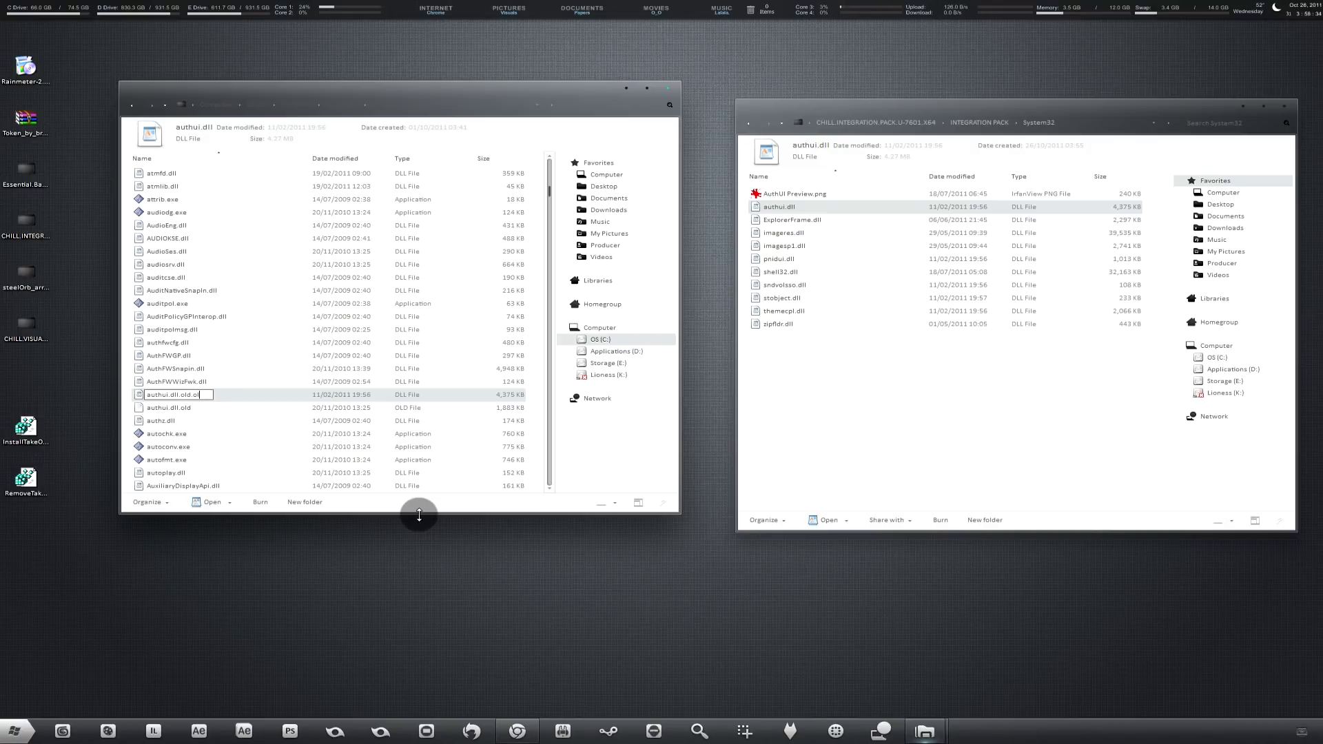
{"action": "type", "text": "d"}
{"action": "key", "text": "Return"}
{"action": "left_click", "coordinate": [710, 377]}
Move the modified authui.dll from the pack's System32 folder into the Windows System32 folder.
{"action": "left_click", "coordinate": [810, 204]}
{"action": "left_click_drag", "start_coordinate": [834, 208], "coordinate": [541, 334]}
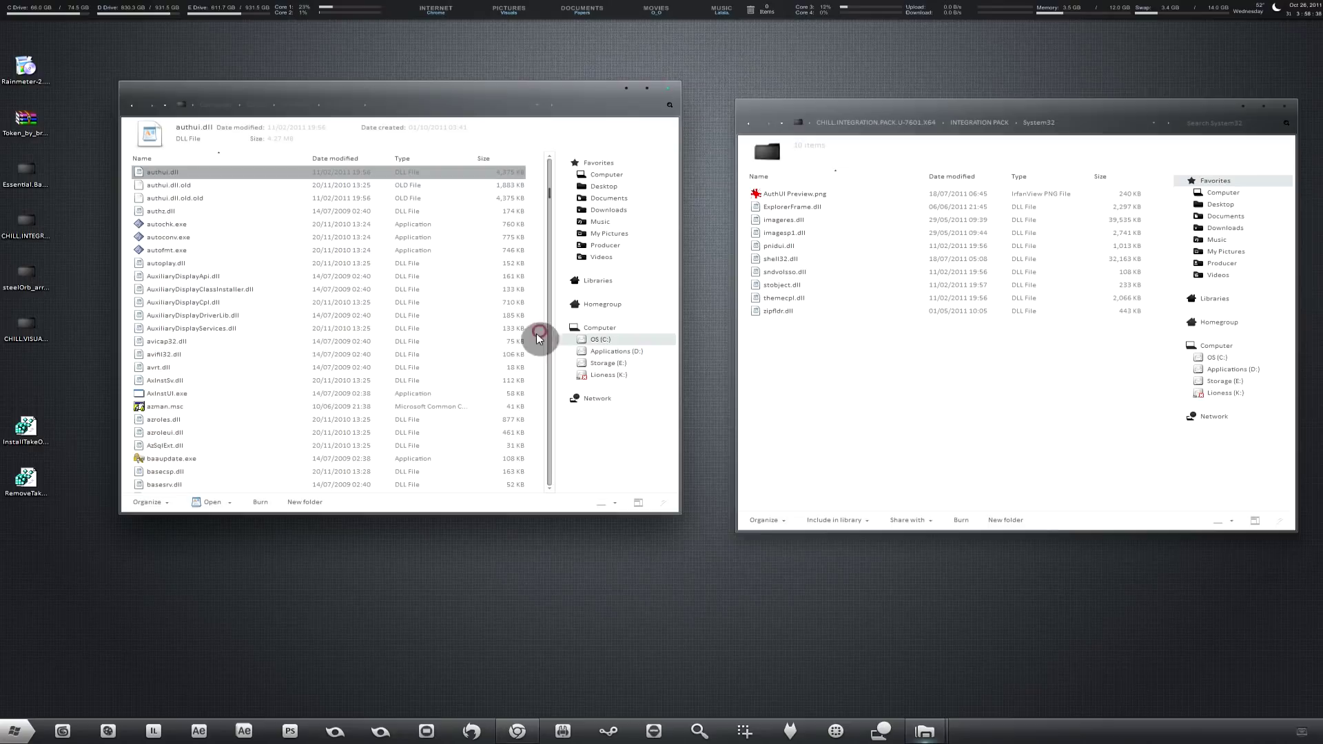
{"action": "left_click", "coordinate": [325, 406]}
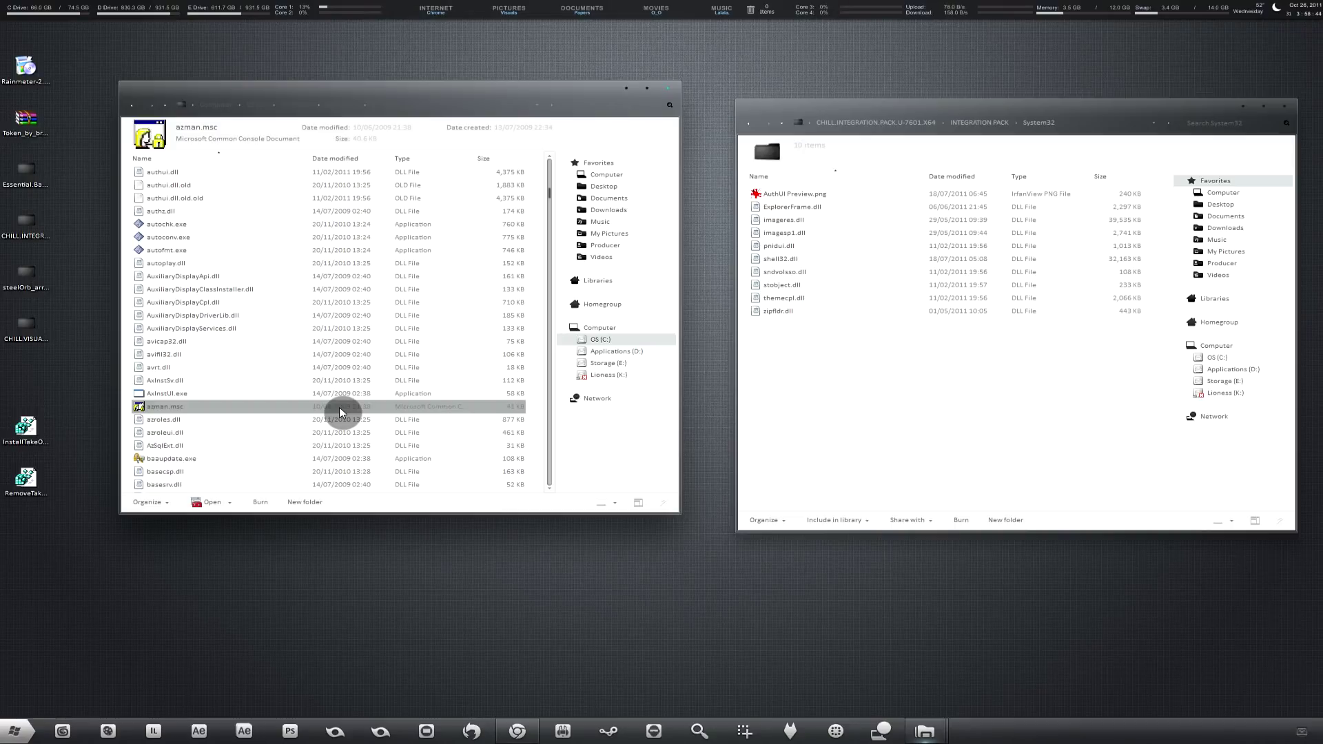
{"action": "left_click_drag", "start_coordinate": [954, 376], "coordinate": [896, 201]}
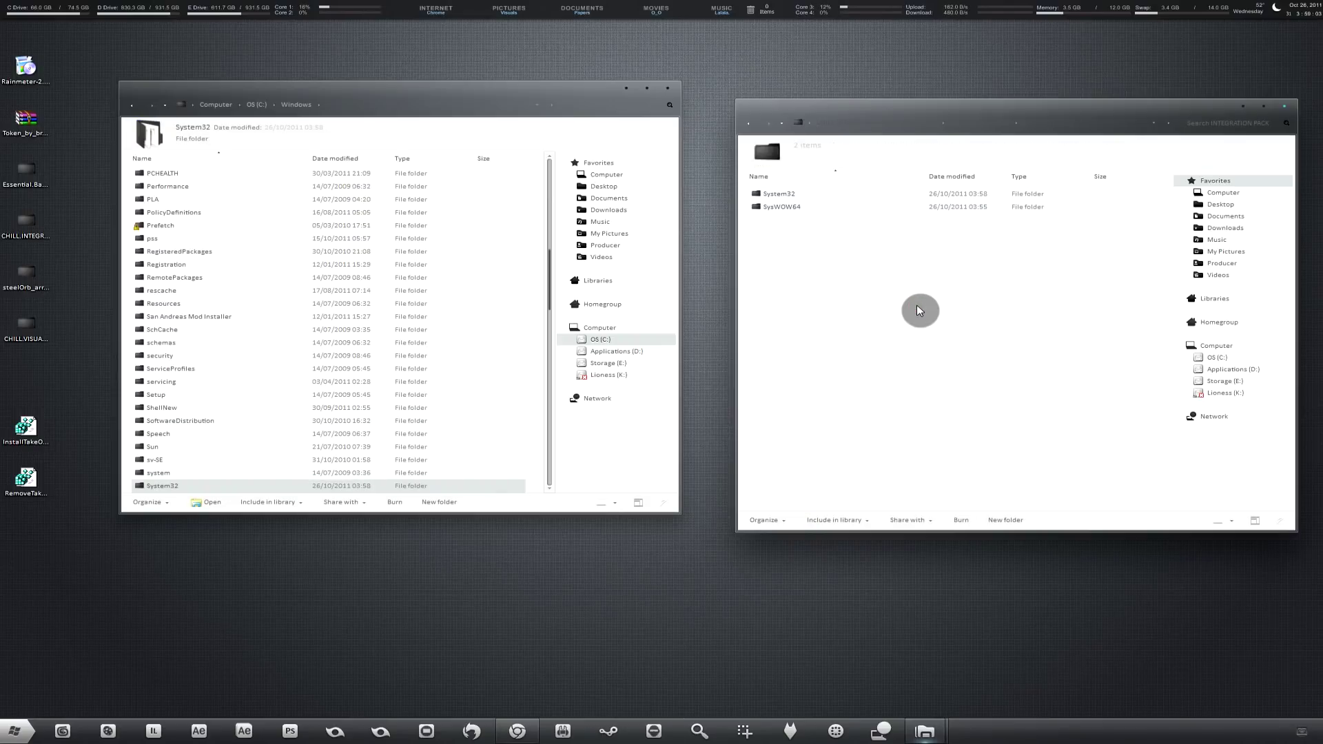
Open the SysWOW64 folder inside C:\Windows.
{"action": "left_click", "coordinate": [356, 228]}
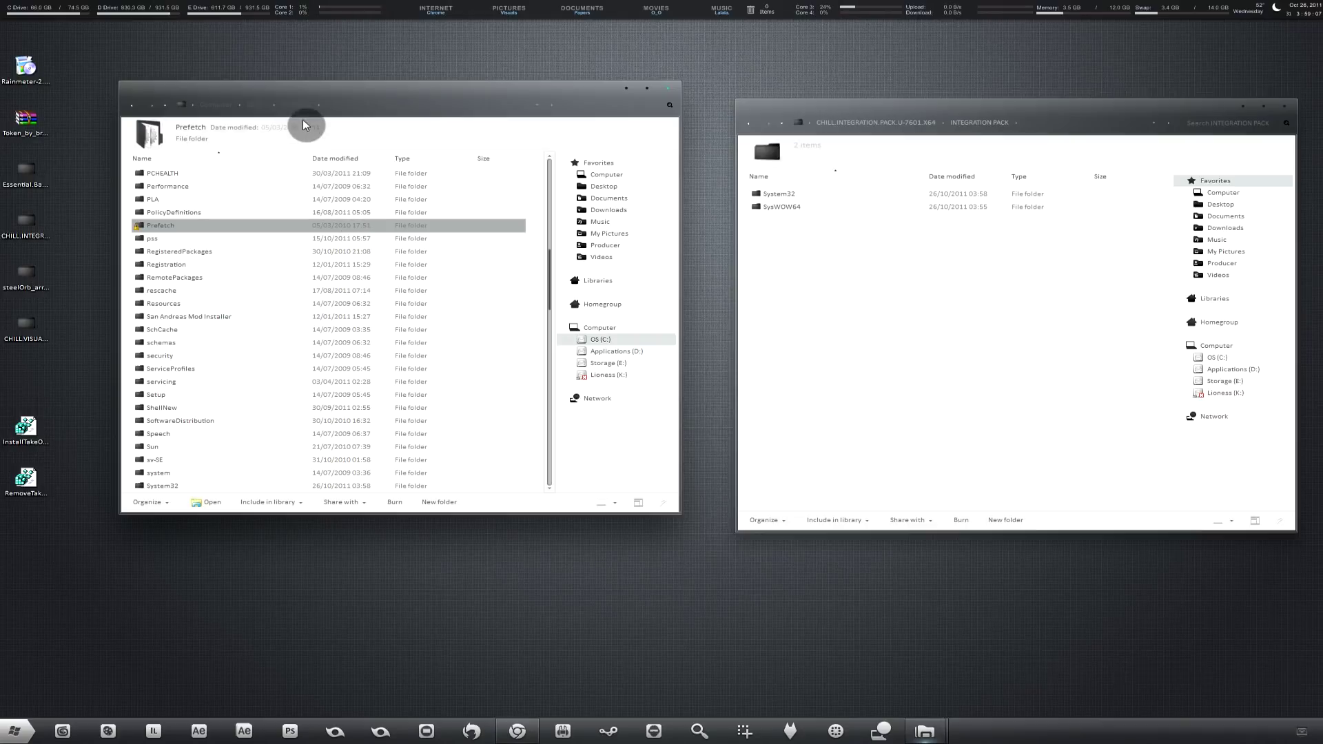
{"action": "left_click", "coordinate": [389, 104]}
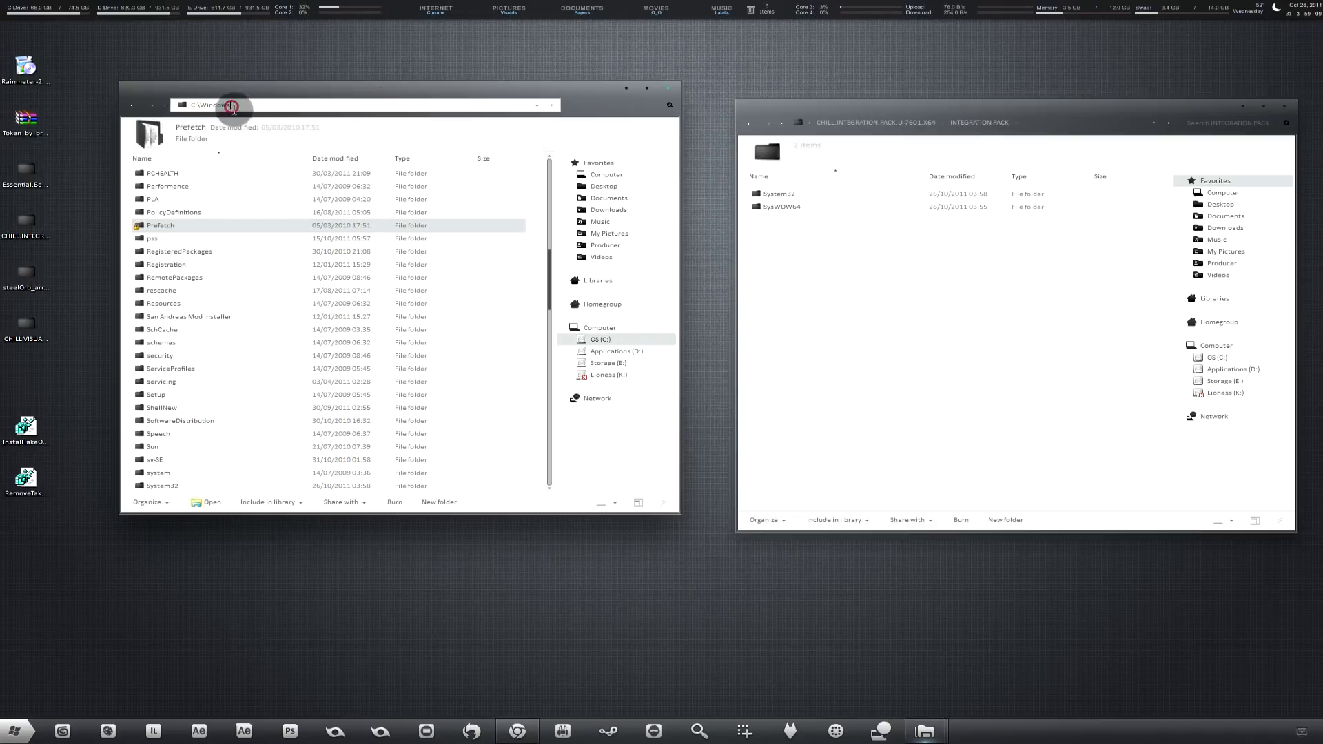
{"action": "left_click", "coordinate": [257, 241]}
{"action": "type", "text": "sc"}
{"action": "key", "text": "Down"}
{"action": "key", "text": "Down"}
{"action": "key", "text": "Down"}
{"action": "key", "text": "Down"}
{"action": "key", "text": "Down"}
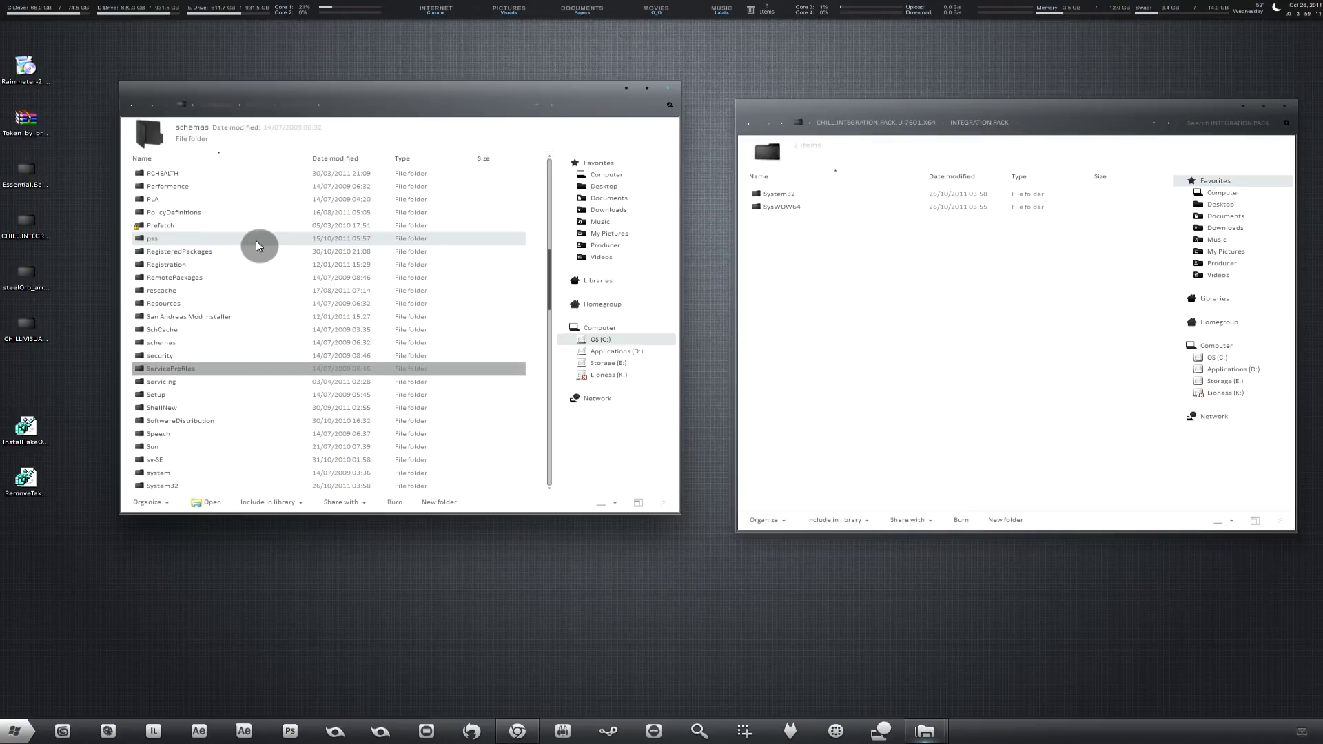
{"action": "scroll", "coordinate": [227, 405], "scroll_direction": "down", "scroll_amount": 3}
{"action": "left_click", "coordinate": [206, 383]}
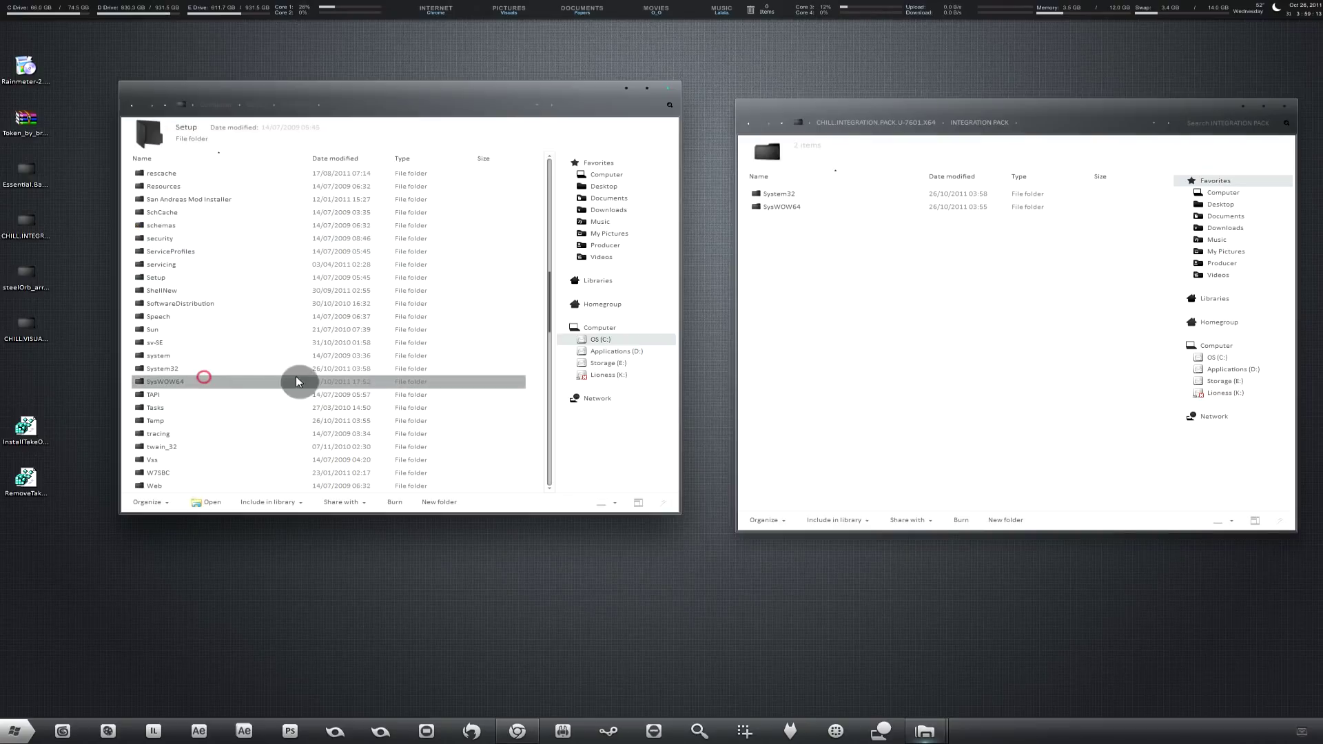
{"action": "double_click", "coordinate": [182, 383]}
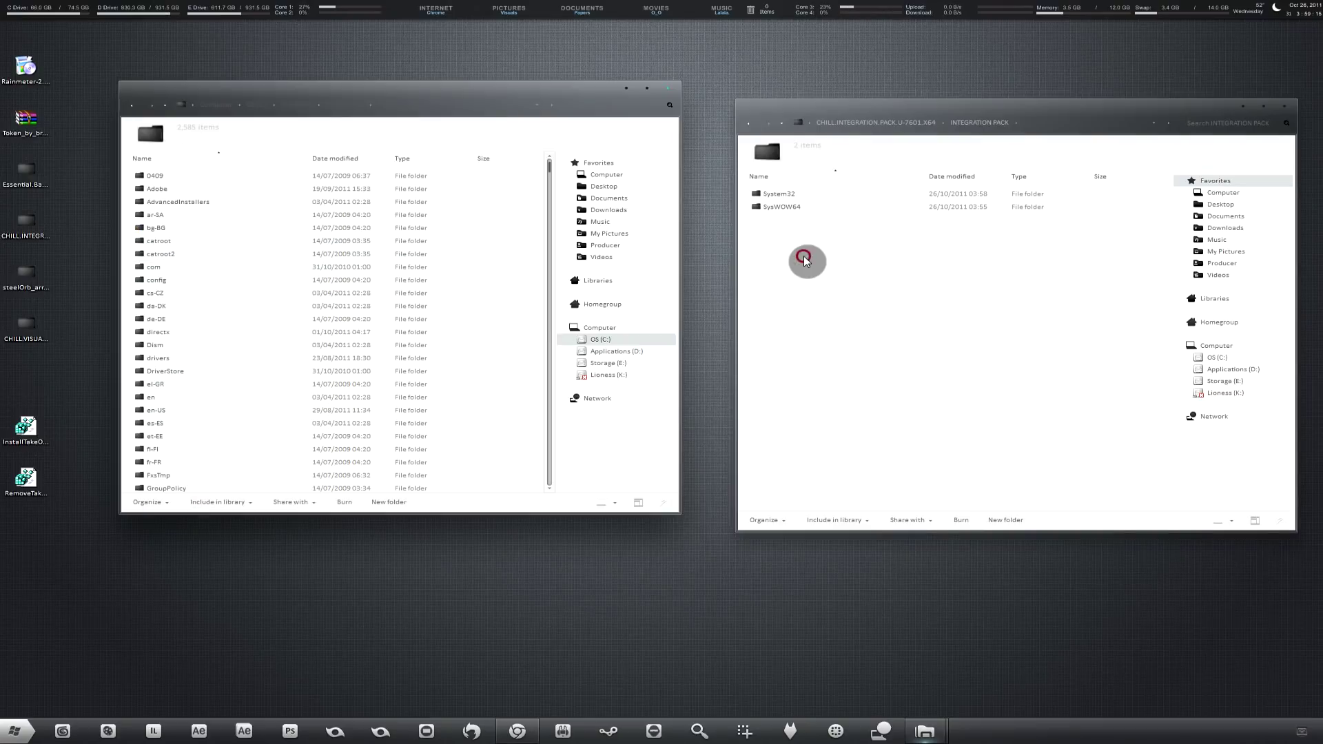
Open the integration pack's SysWOW64 folder and select all of its DLL files.
{"action": "left_click", "coordinate": [800, 208]}
{"action": "left_click", "coordinate": [1075, 124]}
{"action": "double_click", "coordinate": [860, 208]}
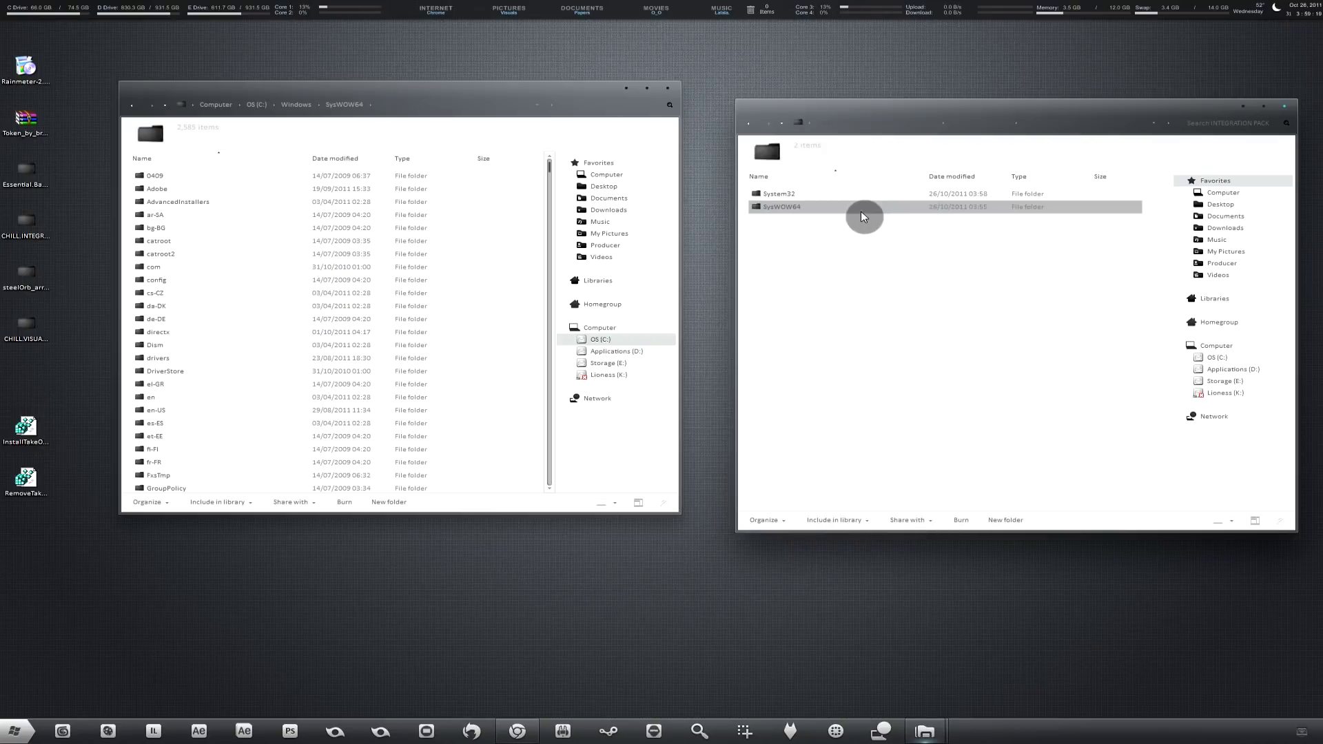
{"action": "left_click_drag", "start_coordinate": [857, 334], "coordinate": [819, 184]}
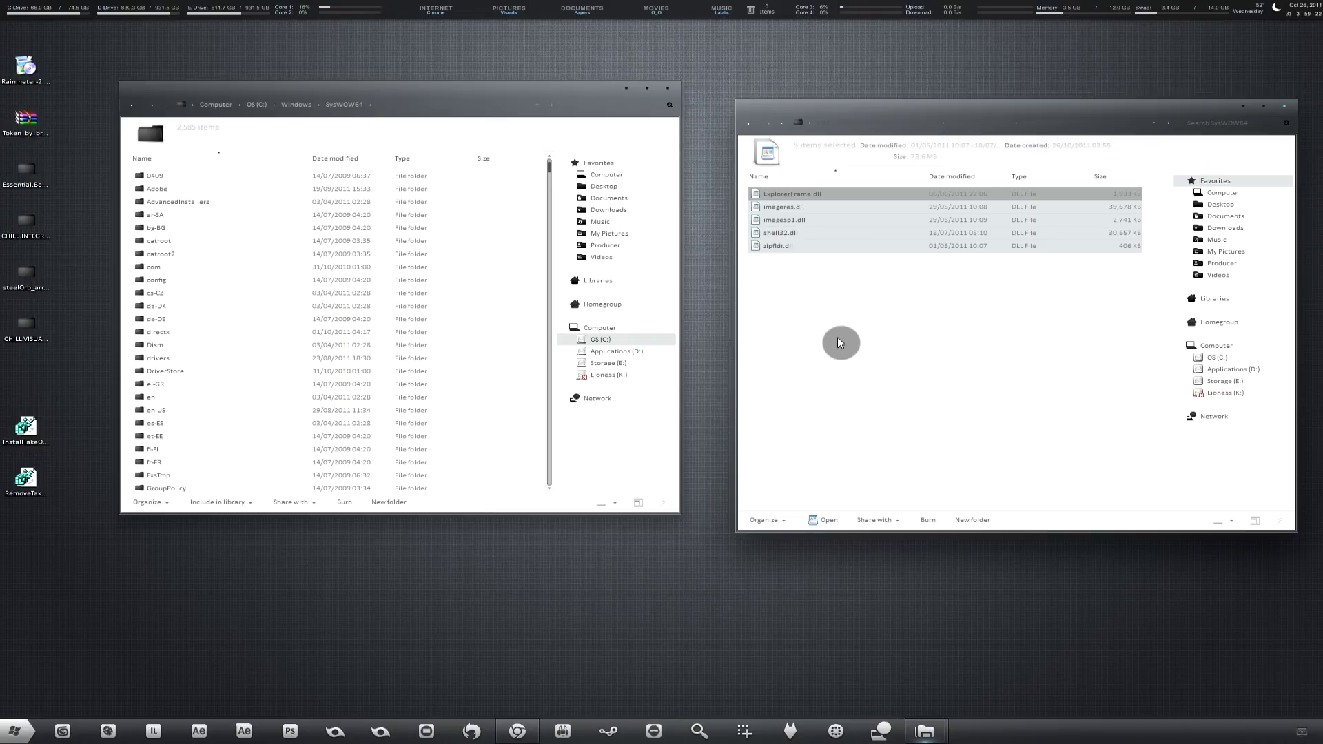
Locate ExplorerFrame.dll in the Windows SysWOW64 folder and take ownership of it.
{"action": "left_click", "coordinate": [343, 279]}
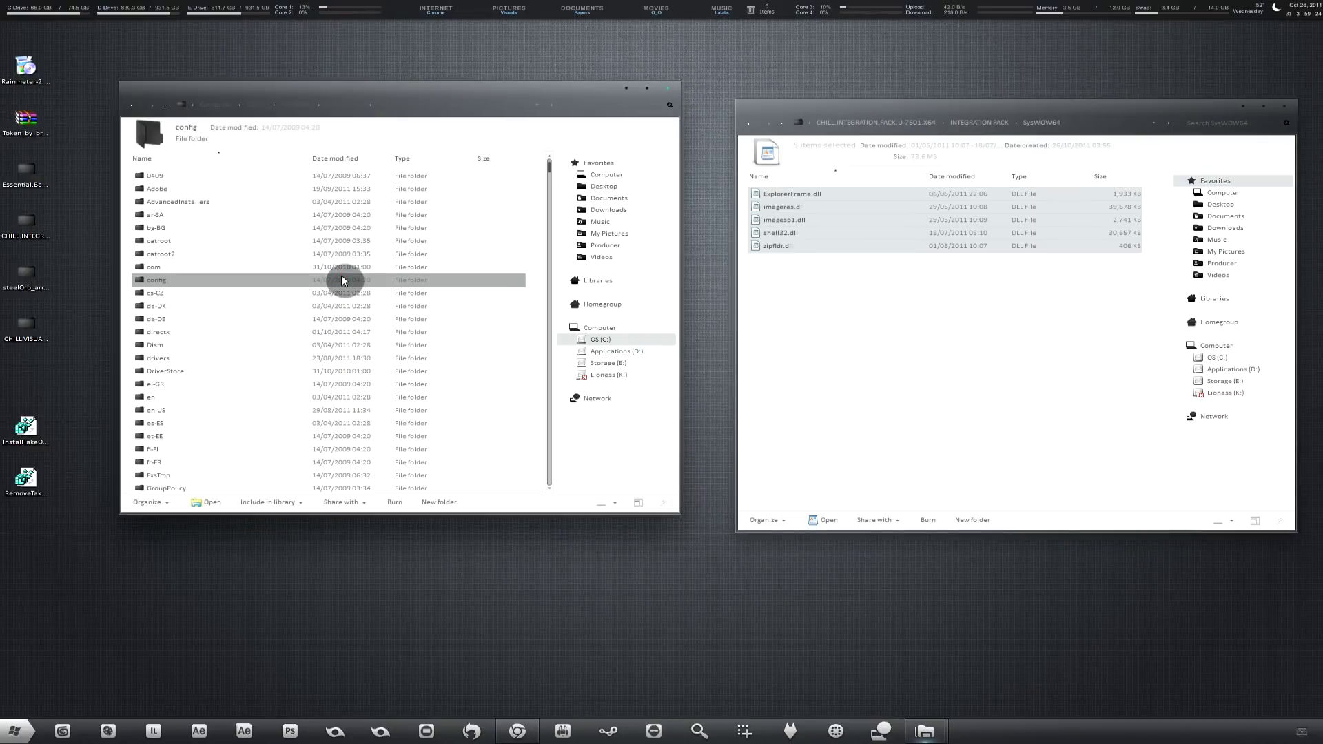
{"action": "key", "text": "e"}
{"action": "key", "text": "e"}
{"action": "key", "text": "e"}
{"action": "key", "text": "e"}
{"action": "key", "text": "e"}
{"action": "key", "text": "e"}
{"action": "key", "text": "e"}
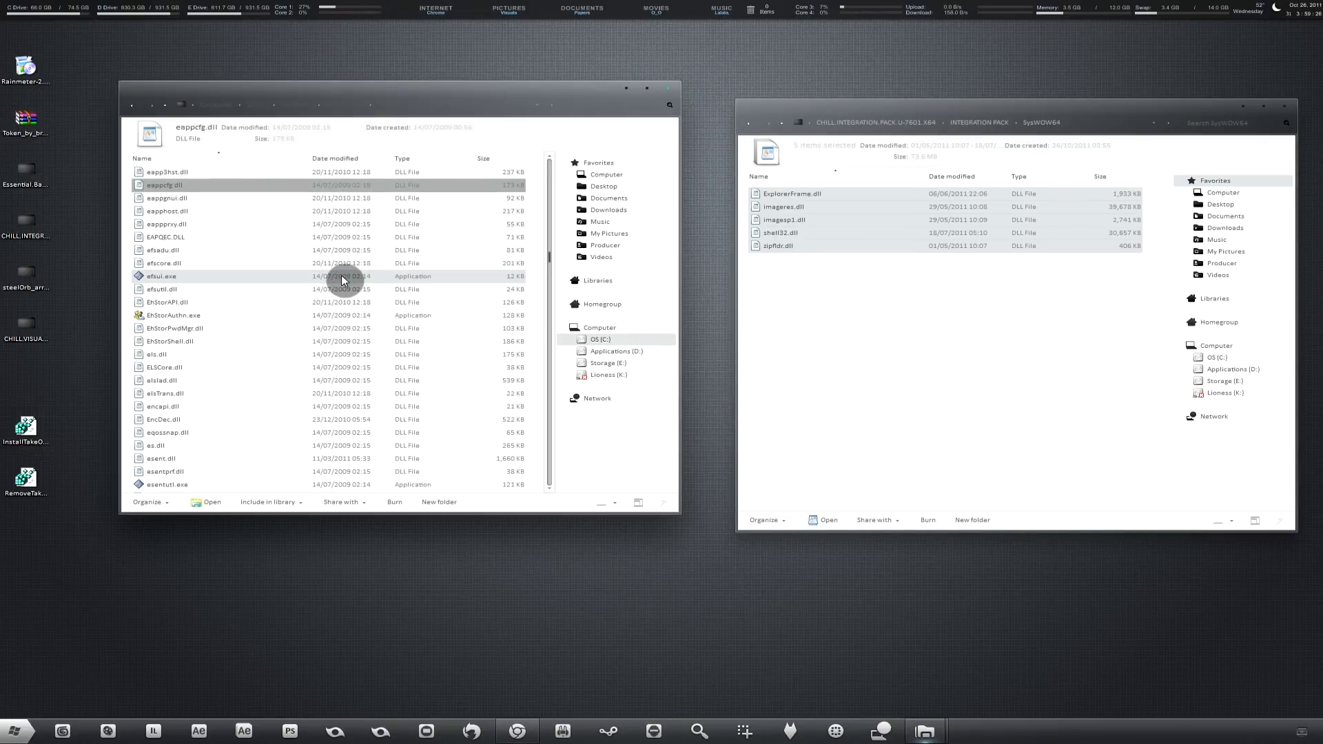
{"action": "key", "text": "e"}
{"action": "key", "text": "e"}
{"action": "key", "text": "e"}
{"action": "key", "text": "e"}
{"action": "key", "text": "e"}
{"action": "key", "text": "e"}
{"action": "key", "text": "e"}
{"action": "key", "text": "e"}
{"action": "key", "text": "e"}
{"action": "key", "text": "e"}
{"action": "key", "text": "e"}
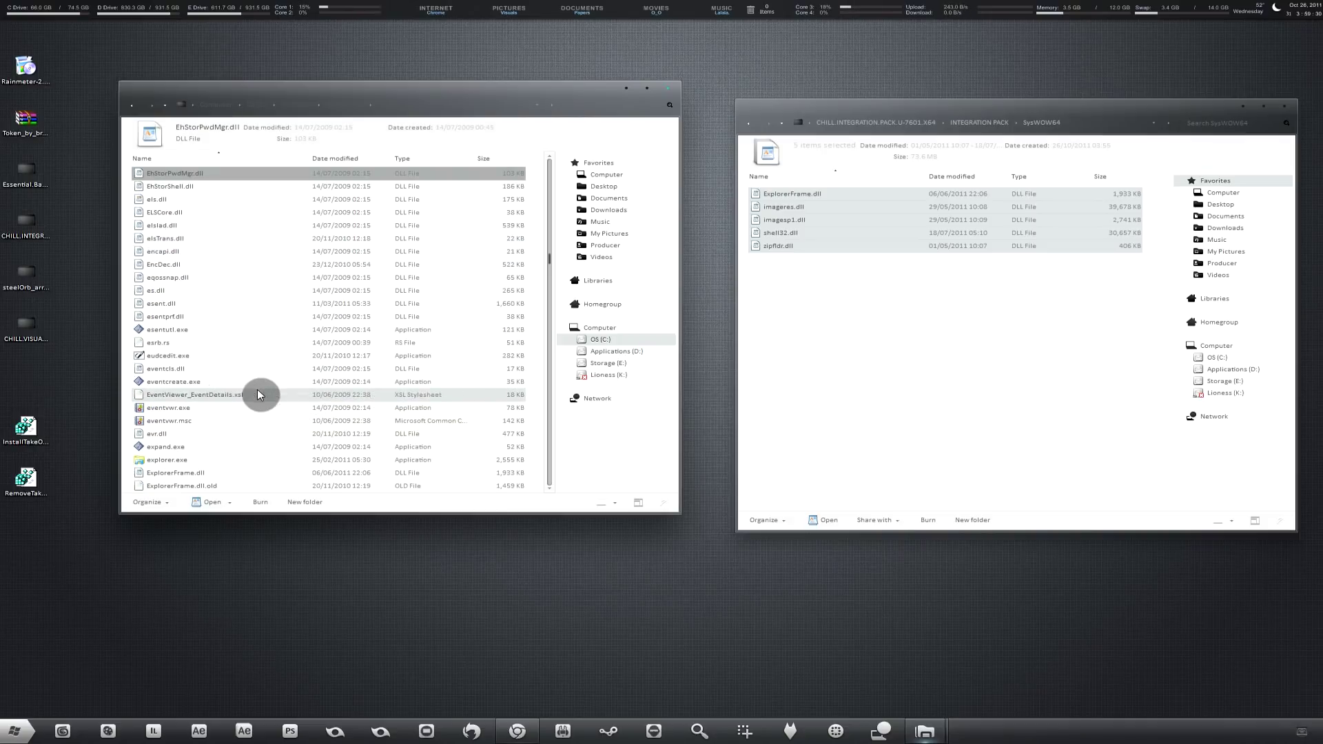
{"action": "left_click", "coordinate": [213, 473]}
{"action": "scroll", "coordinate": [219, 476], "scroll_direction": "down", "scroll_amount": 1}
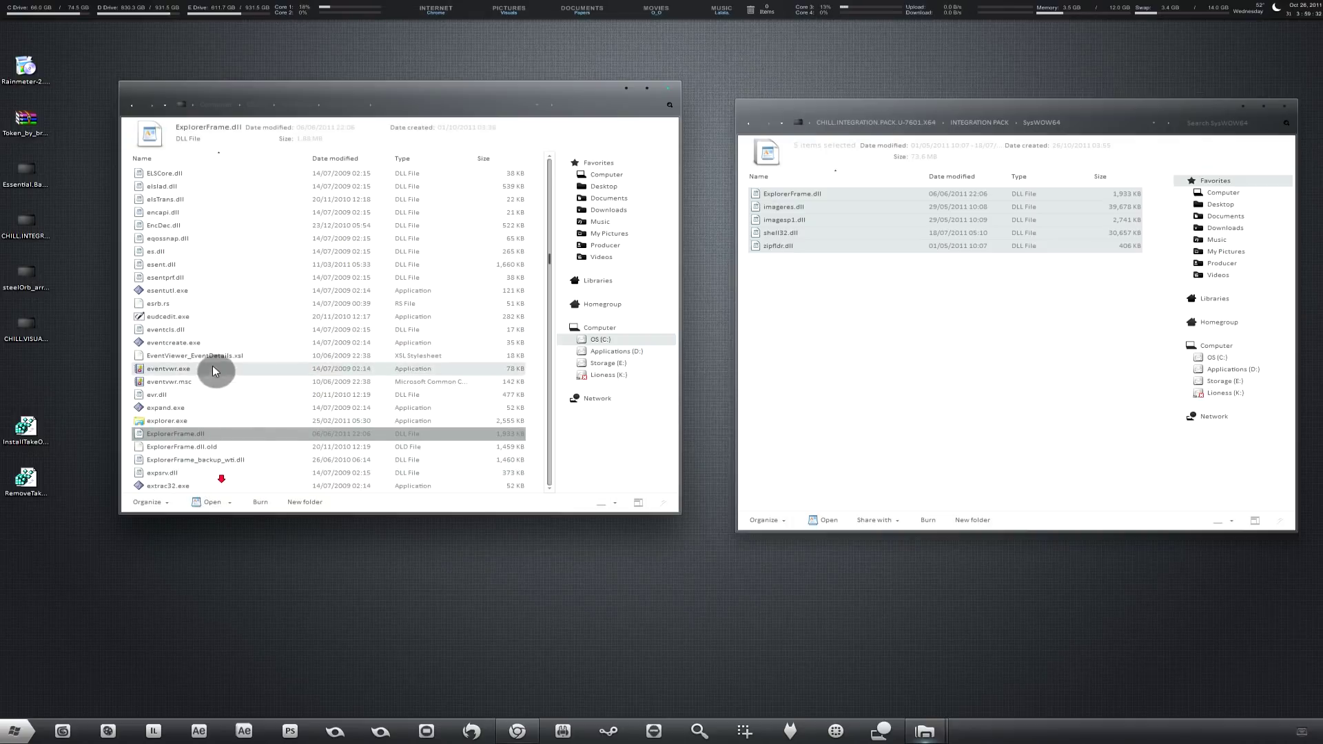
{"action": "left_click", "coordinate": [238, 448]}
{"action": "left_click", "coordinate": [237, 435]}
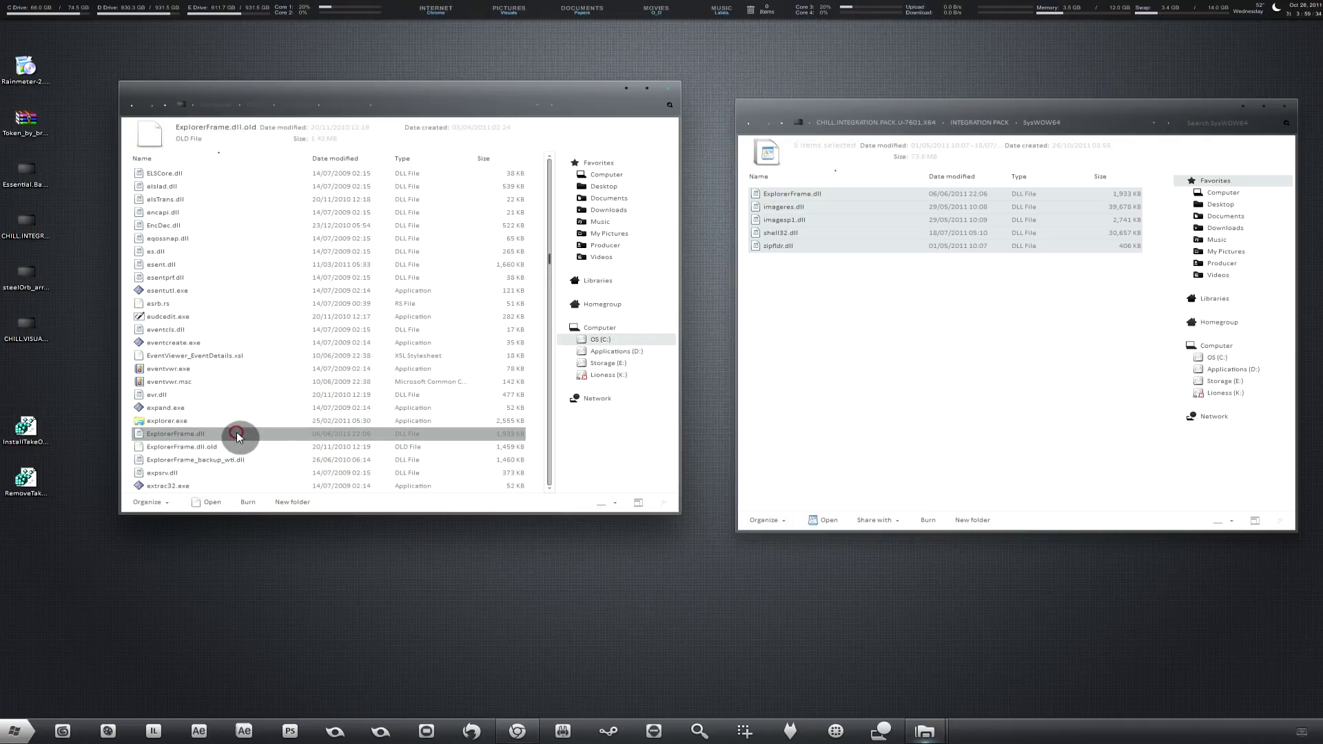
{"action": "right_click", "coordinate": [237, 432]}
{"action": "left_click", "coordinate": [296, 156]}
Rename the original ExplorerFrame.dll in the Windows SysWOW64 folder as ExplorerFrame.dll.old.old.
{"action": "right_click", "coordinate": [222, 437]}
{"action": "left_click", "coordinate": [279, 414]}
{"action": "left_click", "coordinate": [215, 434]}
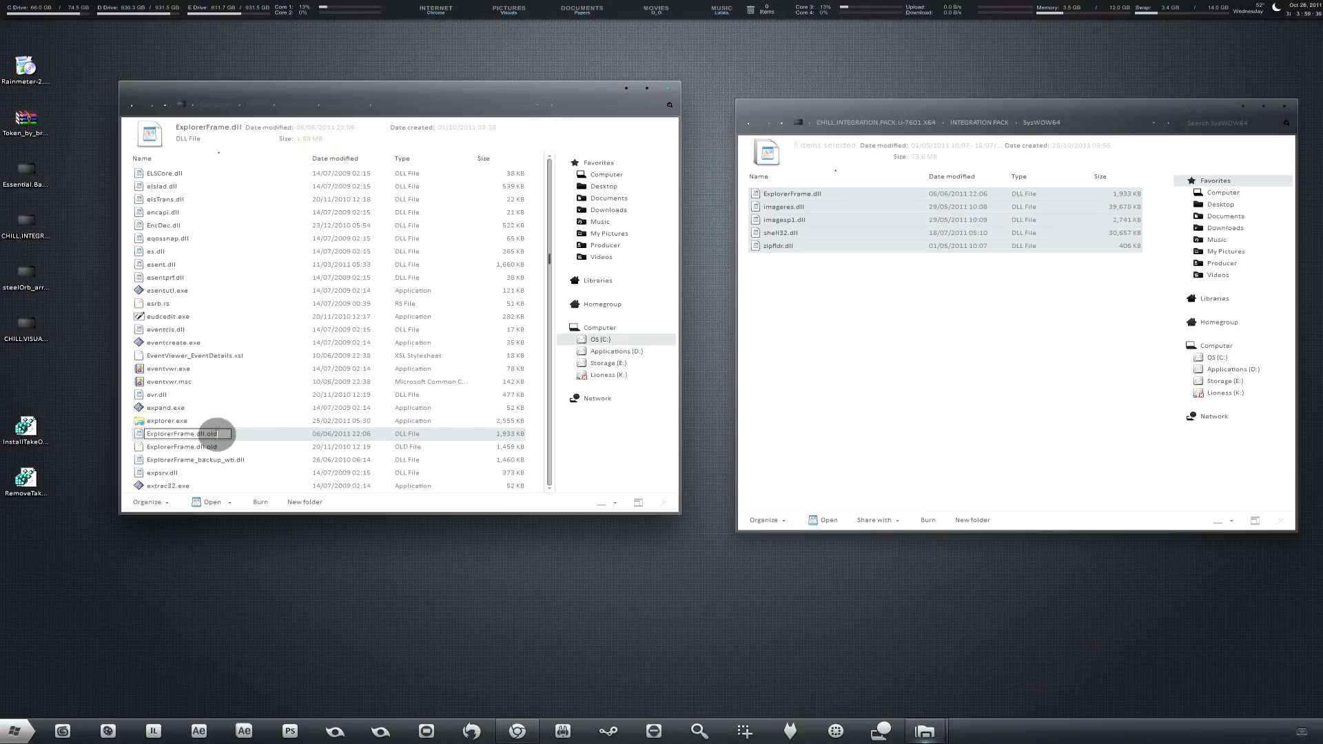
{"action": "type", "text": ".old"}
{"action": "key", "text": "Return"}
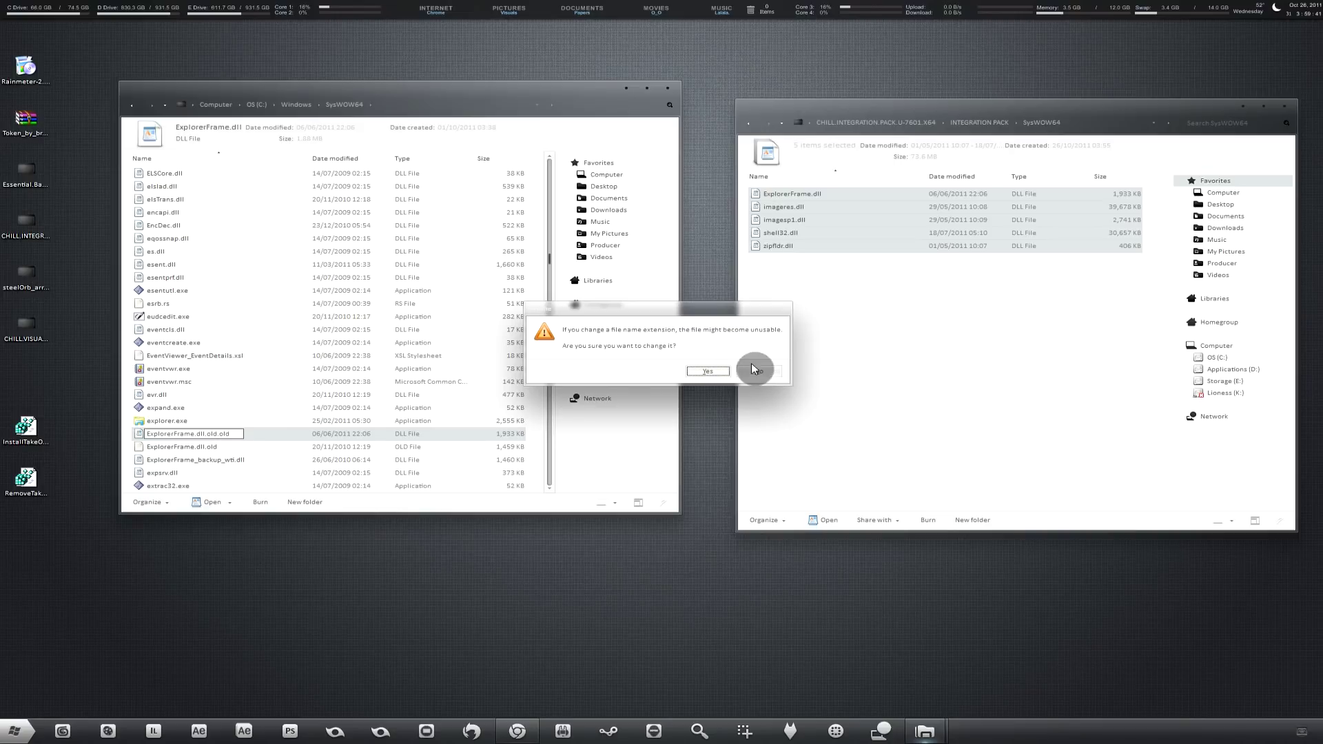
{"action": "left_click", "coordinate": [700, 372]}
{"action": "left_click", "coordinate": [278, 434]}
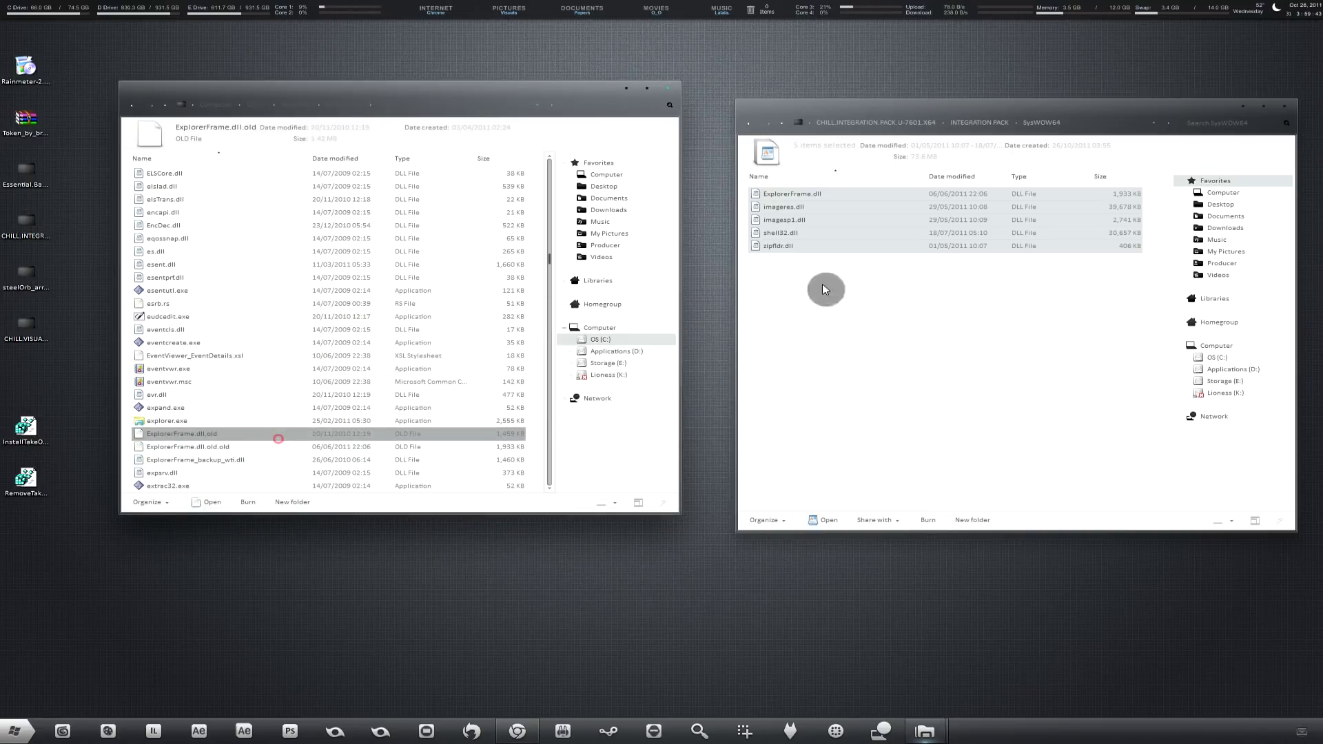
Move the modified ExplorerFrame.dll from the pack's SysWOW64 folder into the Windows SysWOW64 folder.
{"action": "left_click", "coordinate": [822, 284]}
{"action": "left_click", "coordinate": [856, 199]}
{"action": "left_click_drag", "start_coordinate": [856, 199], "coordinate": [541, 286]}
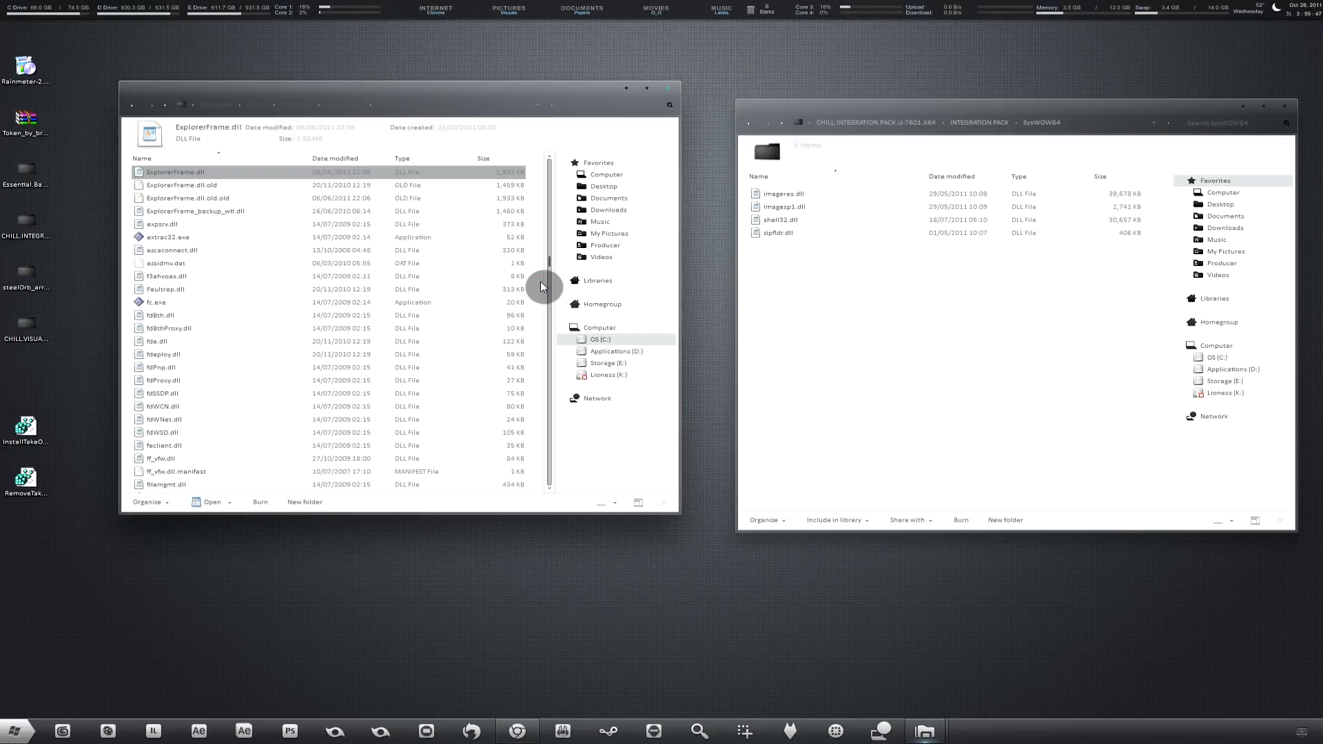
{"action": "left_click_drag", "start_coordinate": [834, 280], "coordinate": [955, 130]}
{"action": "left_click", "coordinate": [296, 316]}
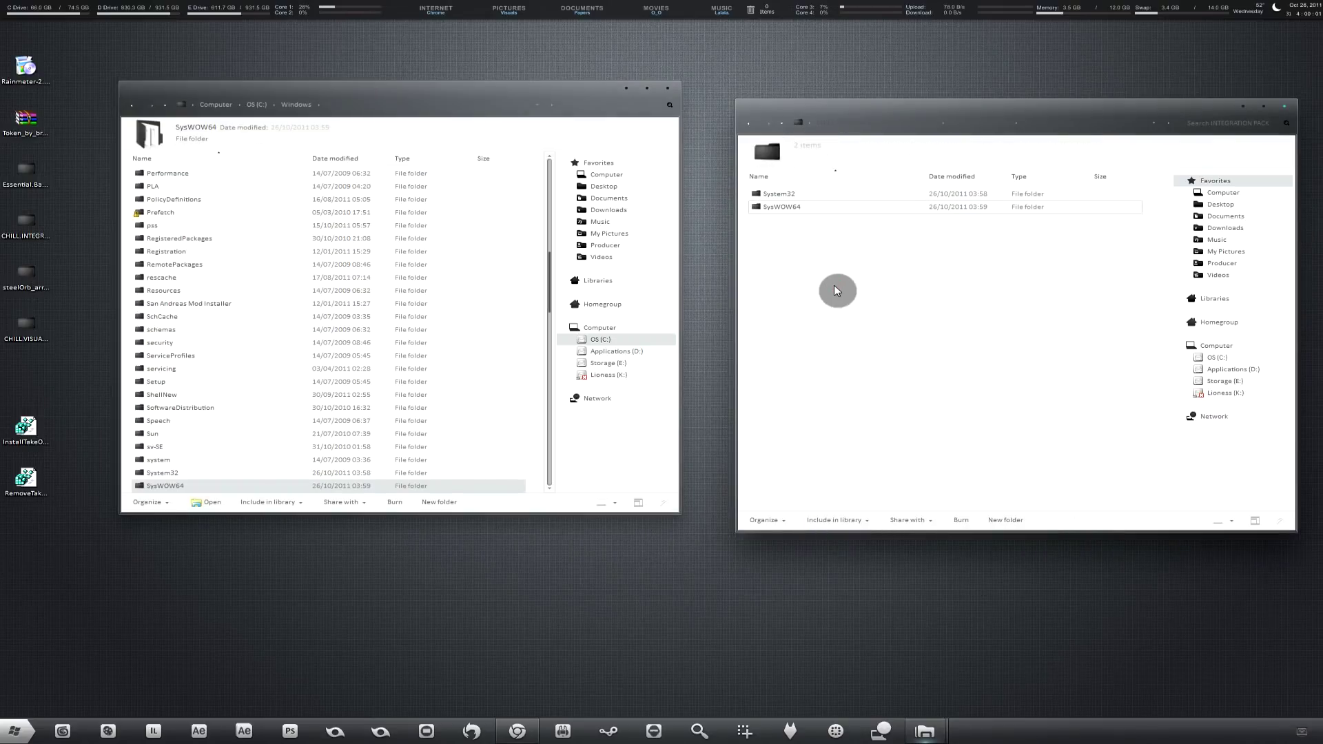
Open the SYSTEM PROPERTIES LOGO folder inside the integration pack's BONUS folder.
{"action": "left_click", "coordinate": [1097, 123]}
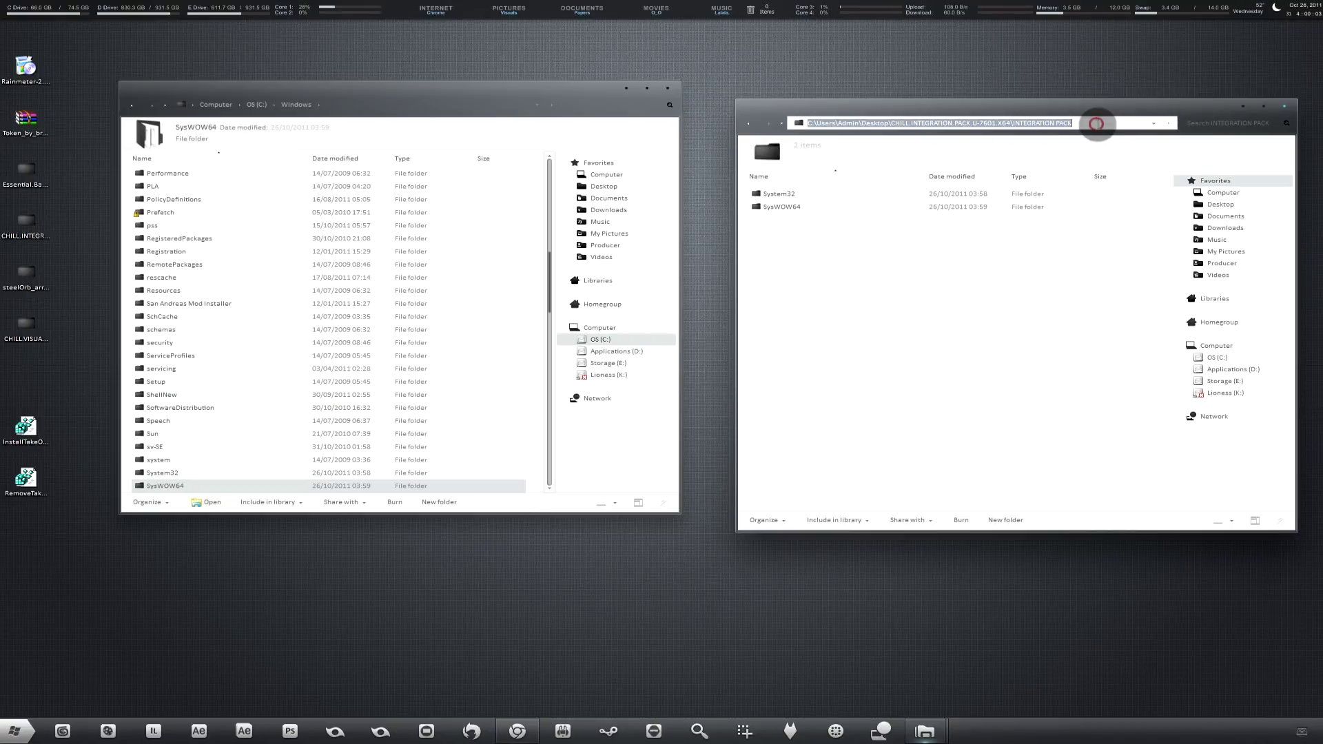
{"action": "left_click", "coordinate": [946, 269]}
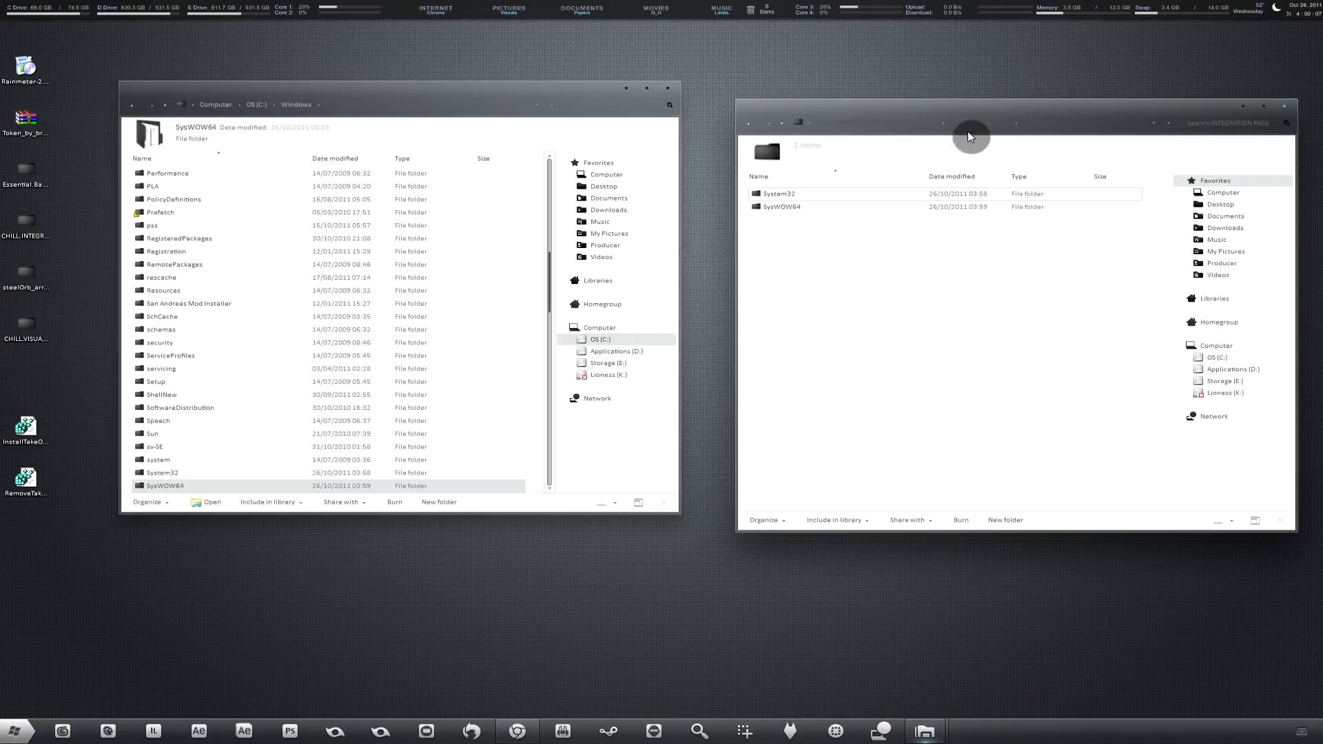
{"action": "left_click", "coordinate": [924, 123]}
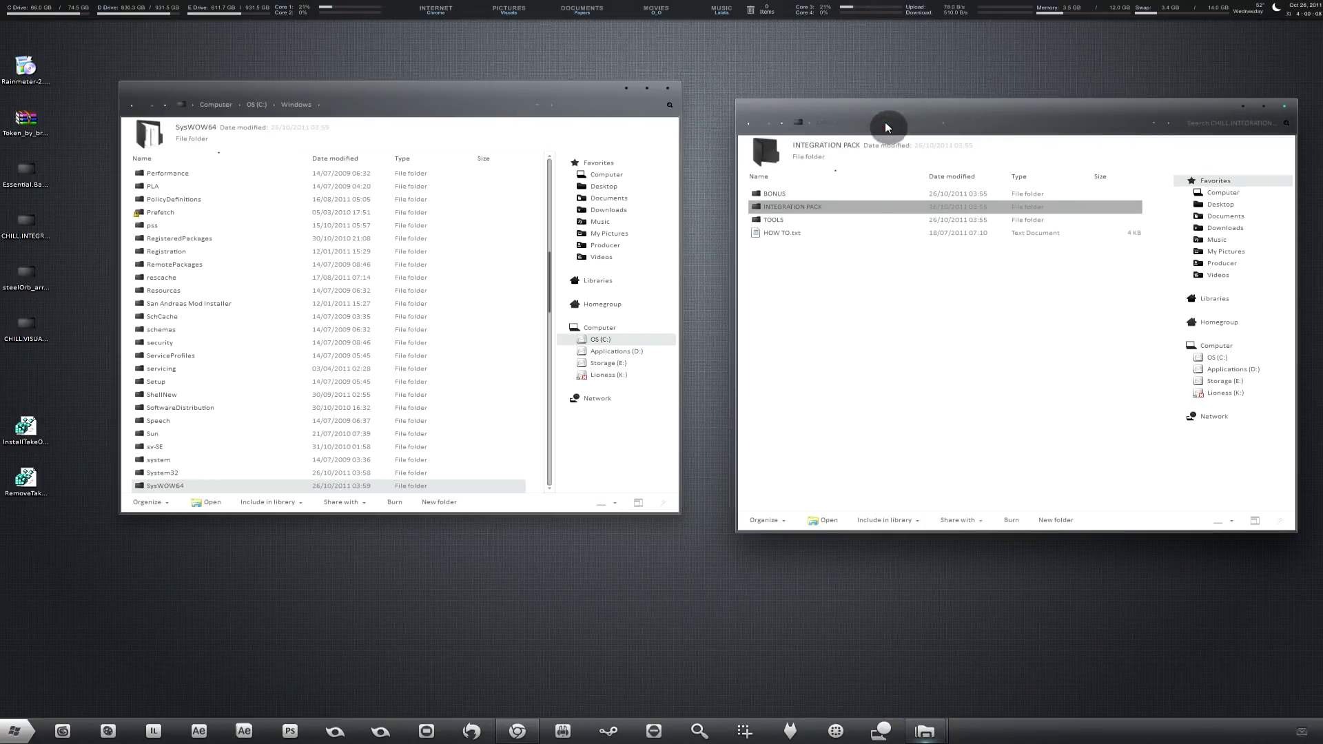
{"action": "double_click", "coordinate": [865, 195]}
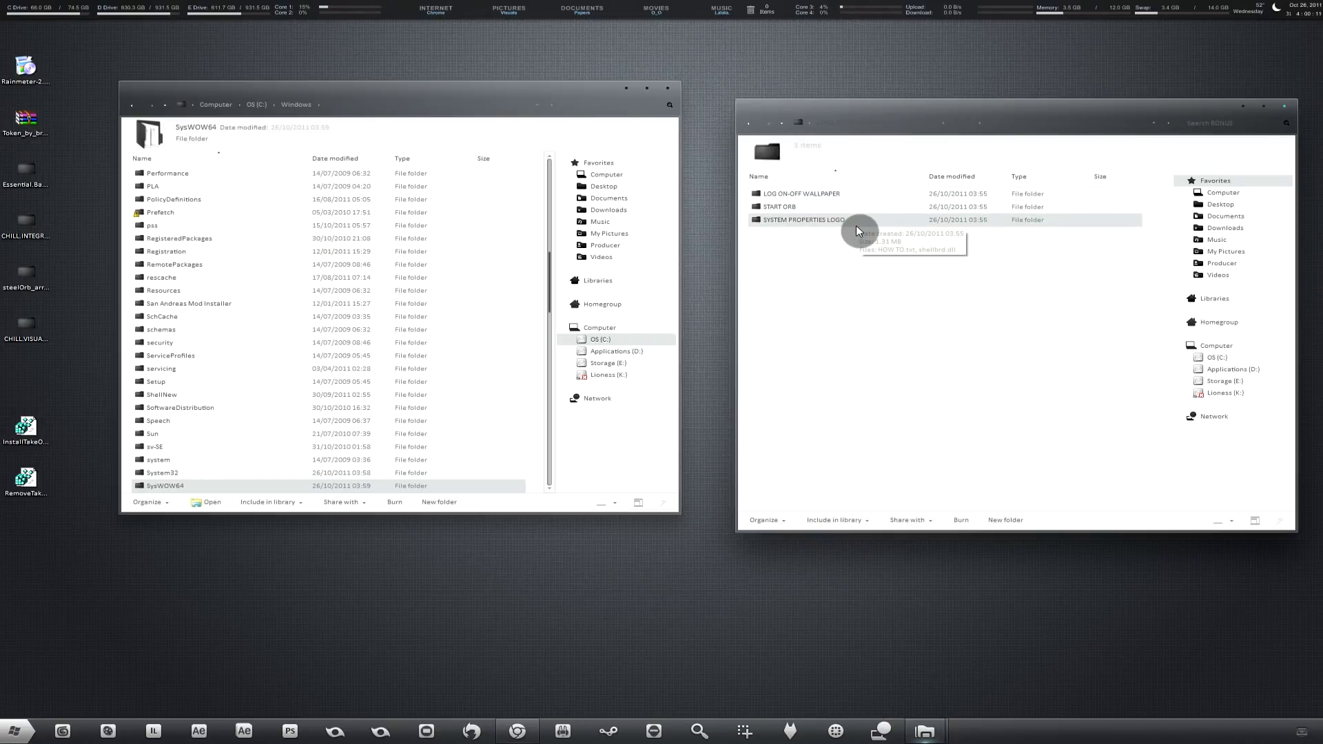
{"action": "double_click", "coordinate": [857, 224]}
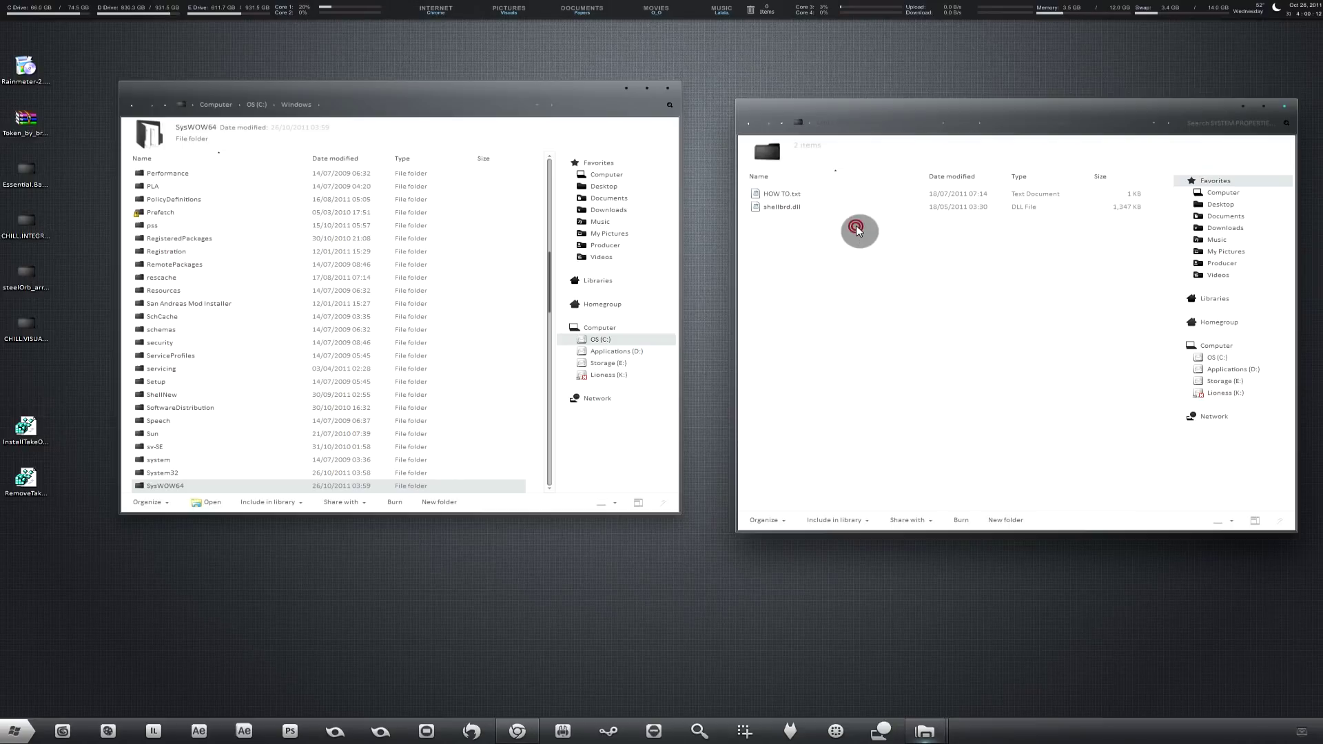
Read the instructions in HOW TO.txt for applying the system properties logo, and close the file.
{"action": "double_click", "coordinate": [836, 195]}
{"action": "left_click", "coordinate": [481, 137]}
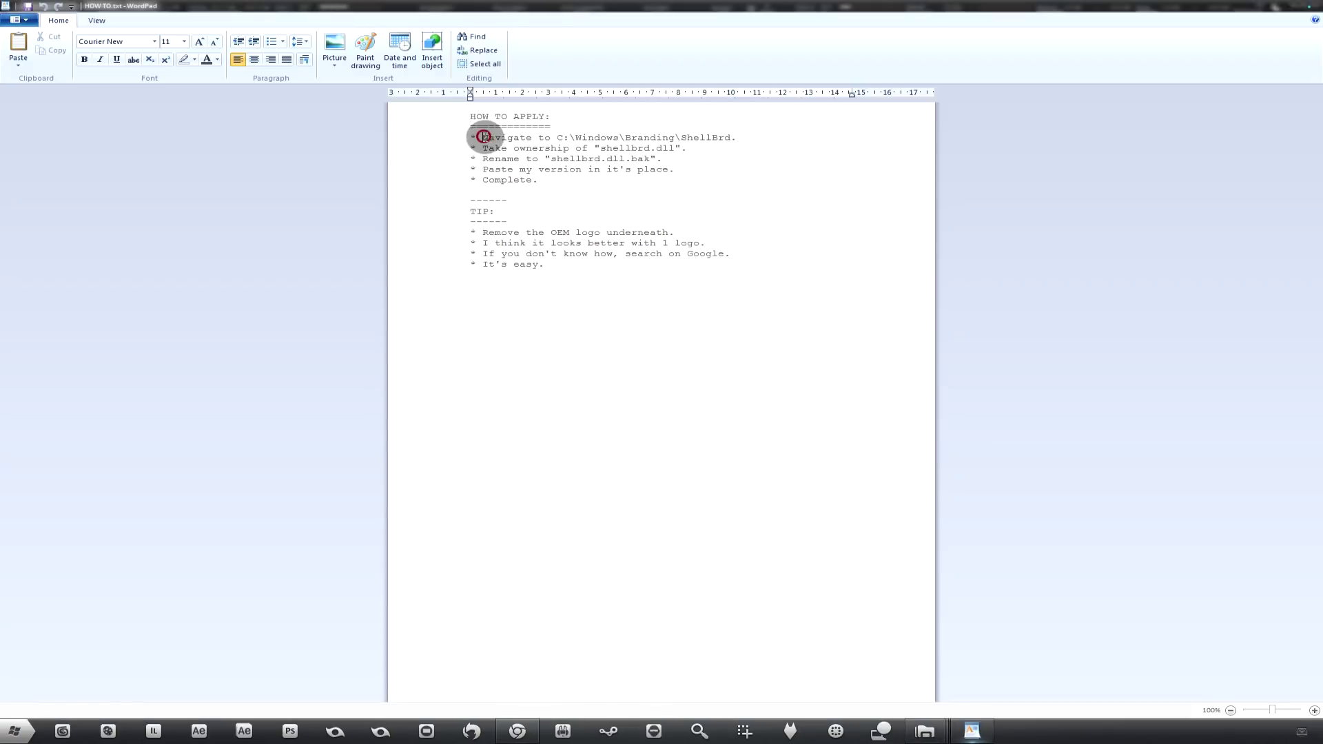
{"action": "left_click_drag", "start_coordinate": [576, 138], "coordinate": [713, 135]}
{"action": "left_click", "coordinate": [734, 175]}
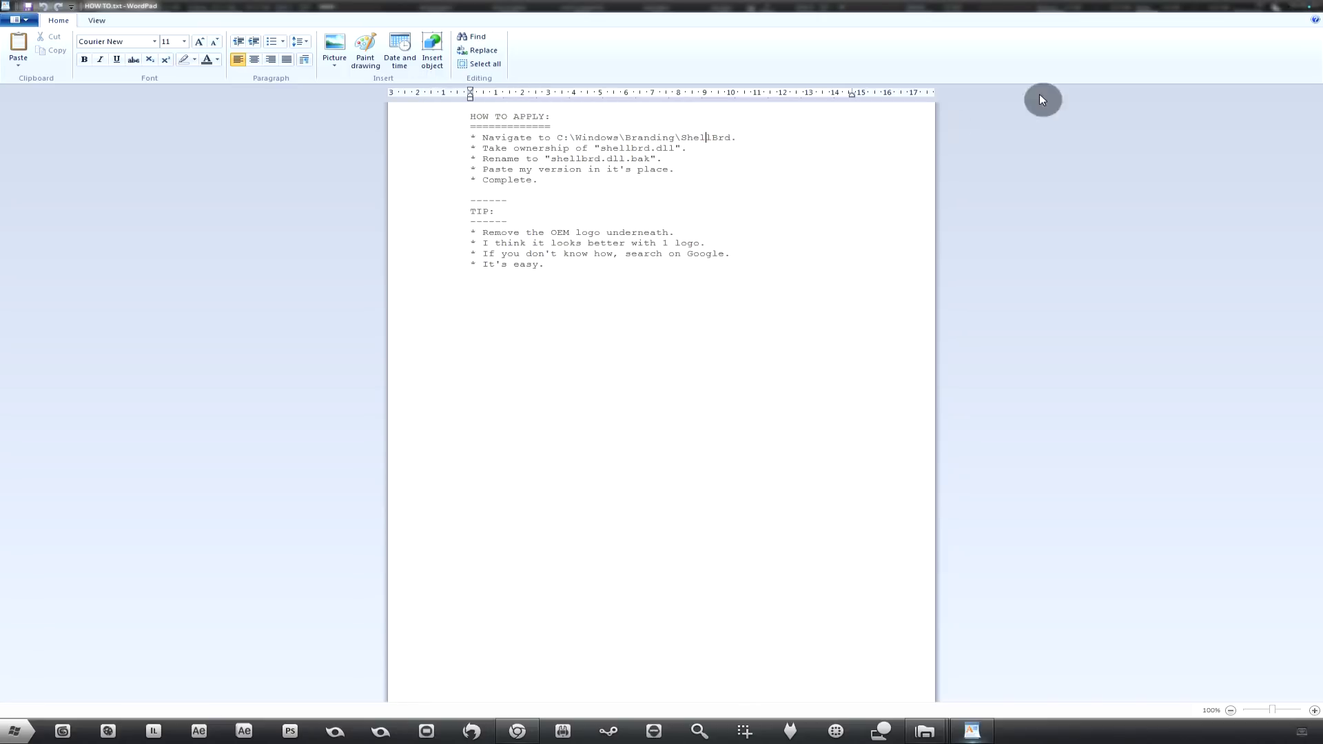
{"action": "left_click", "coordinate": [1284, 7]}
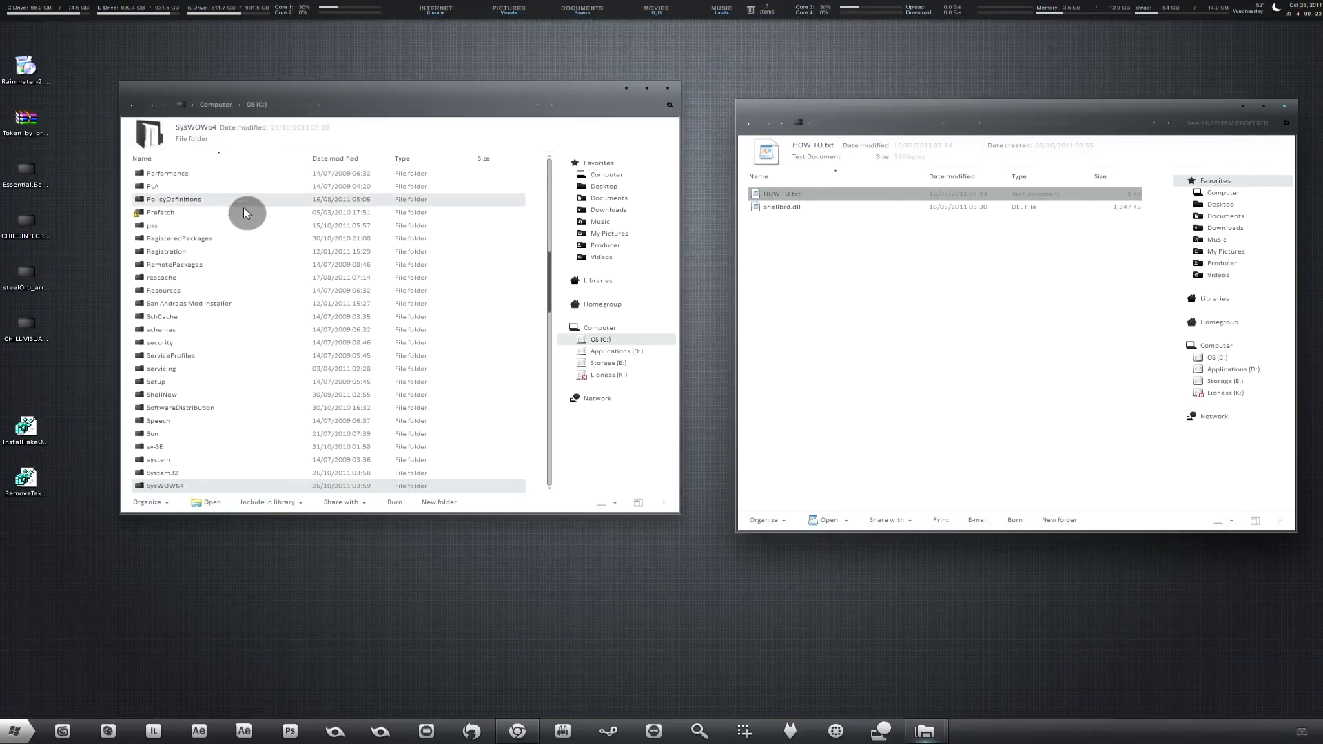
Locate shellbrd.dll in C:\Windows\Branding\ShellBrd and take ownership of it.
{"action": "left_click", "coordinate": [234, 225]}
{"action": "type", "text": "bo"}
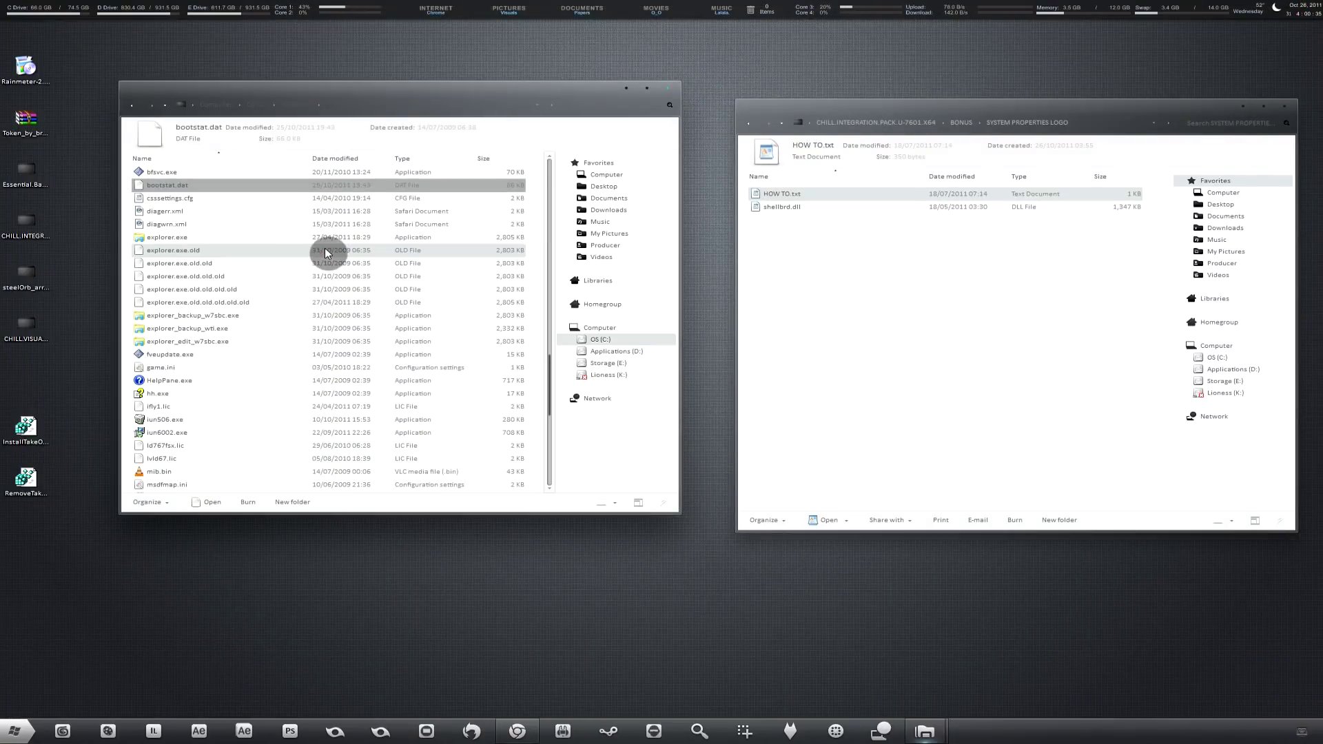
{"action": "scroll", "coordinate": [251, 182], "scroll_direction": "up", "scroll_amount": 20}
{"action": "type", "text": "b"}
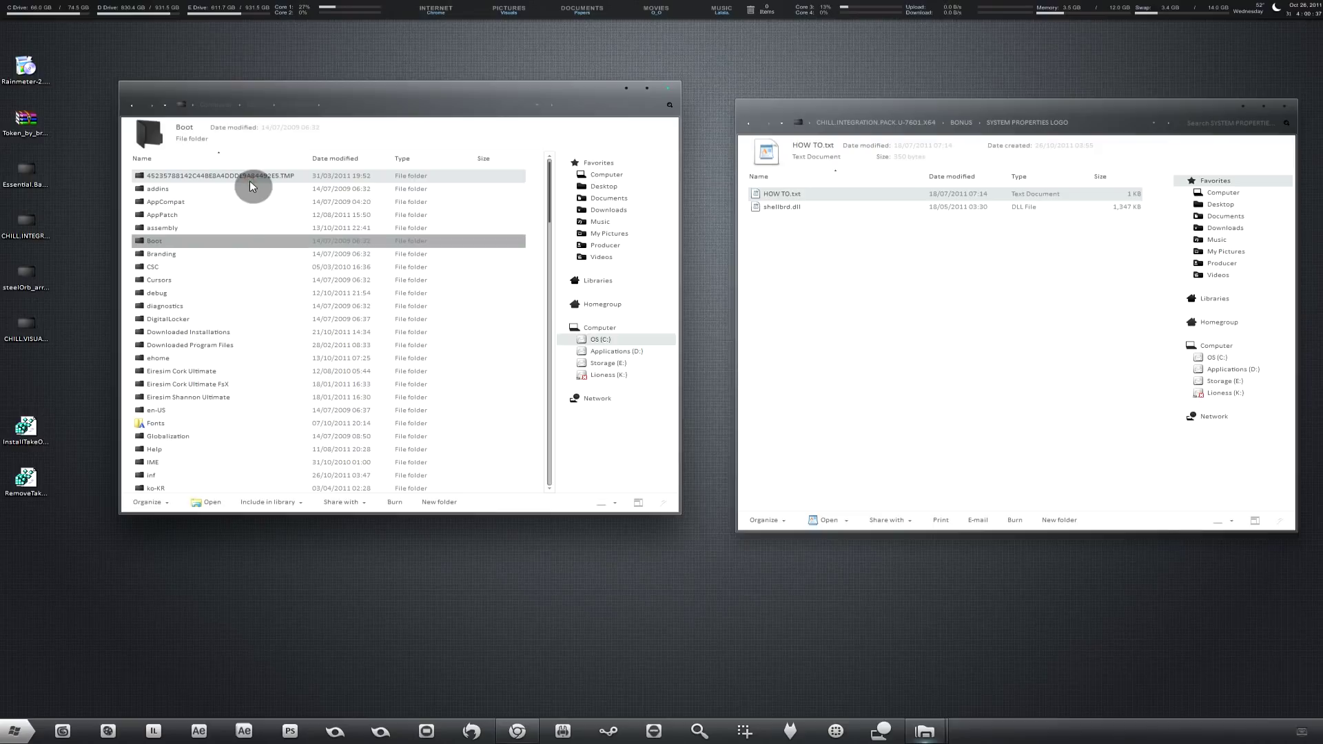
{"action": "double_click", "coordinate": [193, 253]}
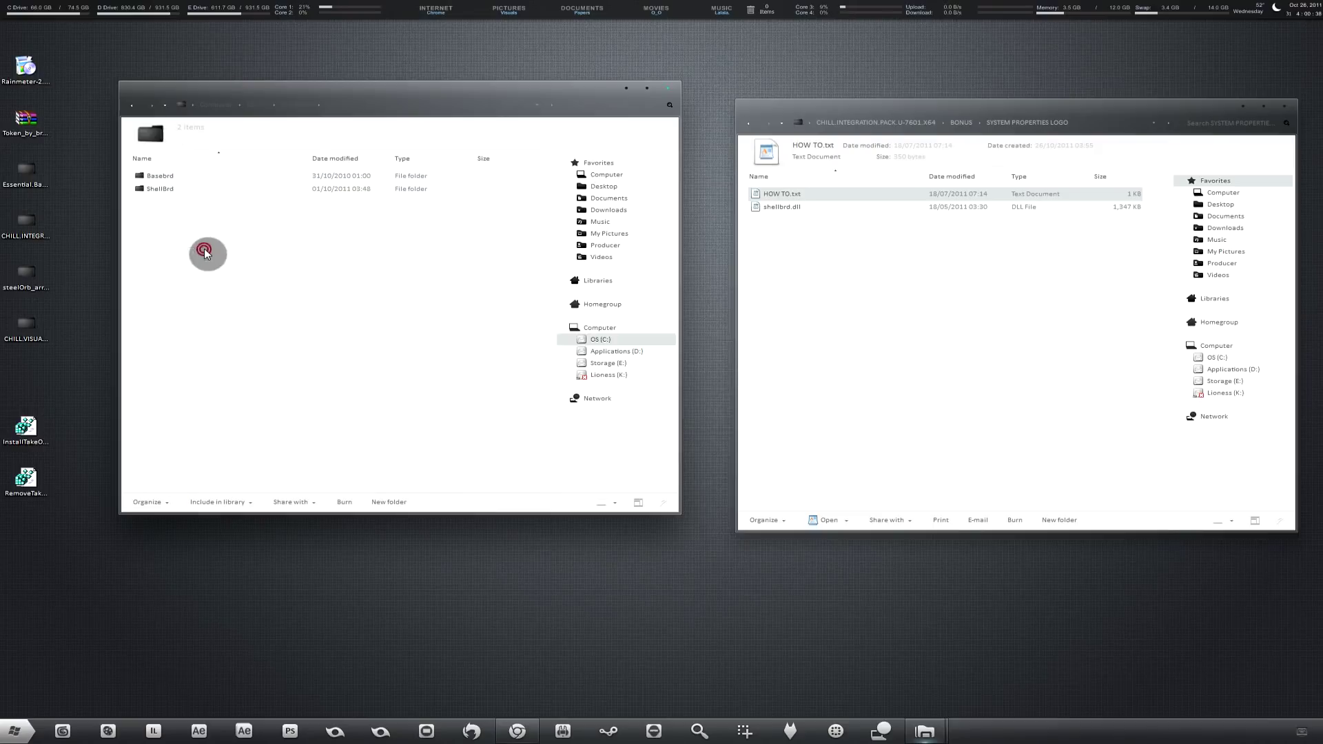
{"action": "double_click", "coordinate": [190, 194]}
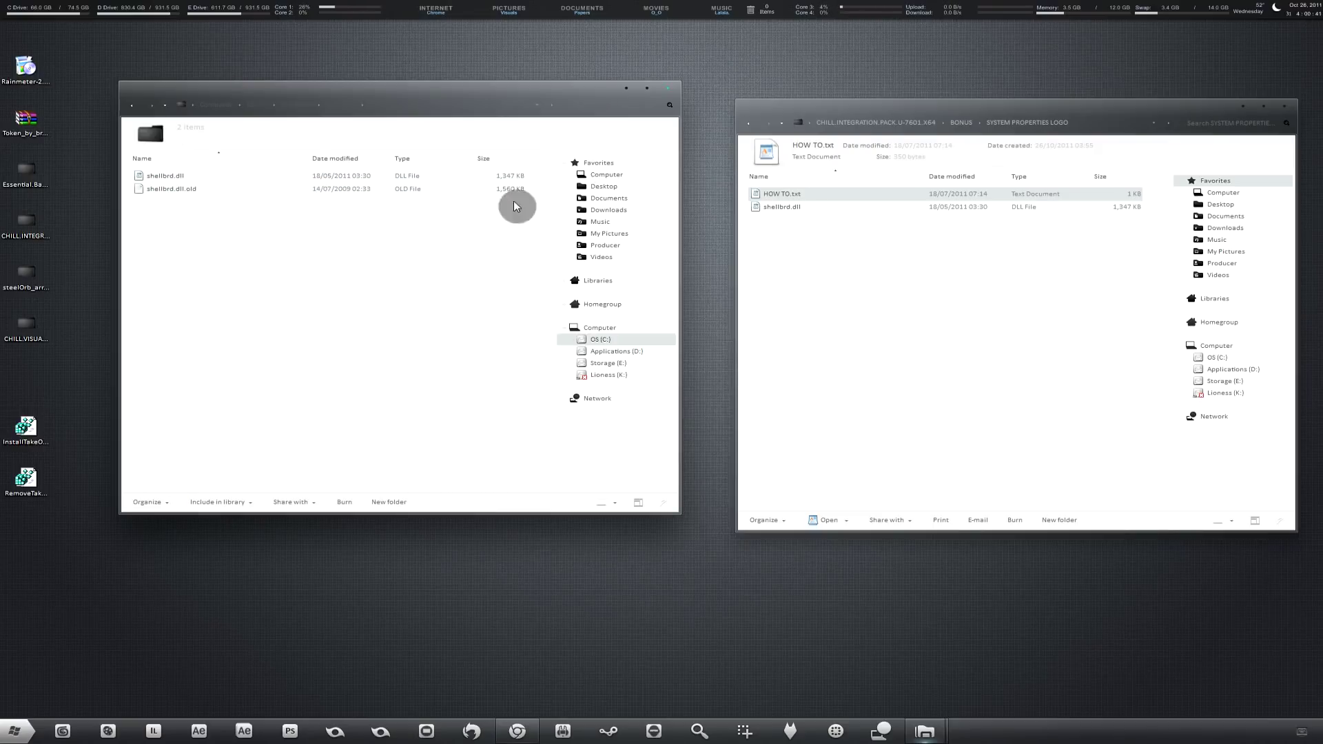
{"action": "right_click", "coordinate": [191, 178]}
{"action": "left_click", "coordinate": [207, 201]}
Rename shellbrd.dll in the Windows ShellBrd folder as shellbrd.dll.old.old.
{"action": "right_click", "coordinate": [205, 176]}
{"action": "left_click", "coordinate": [275, 443]}
{"action": "left_click", "coordinate": [192, 175]}
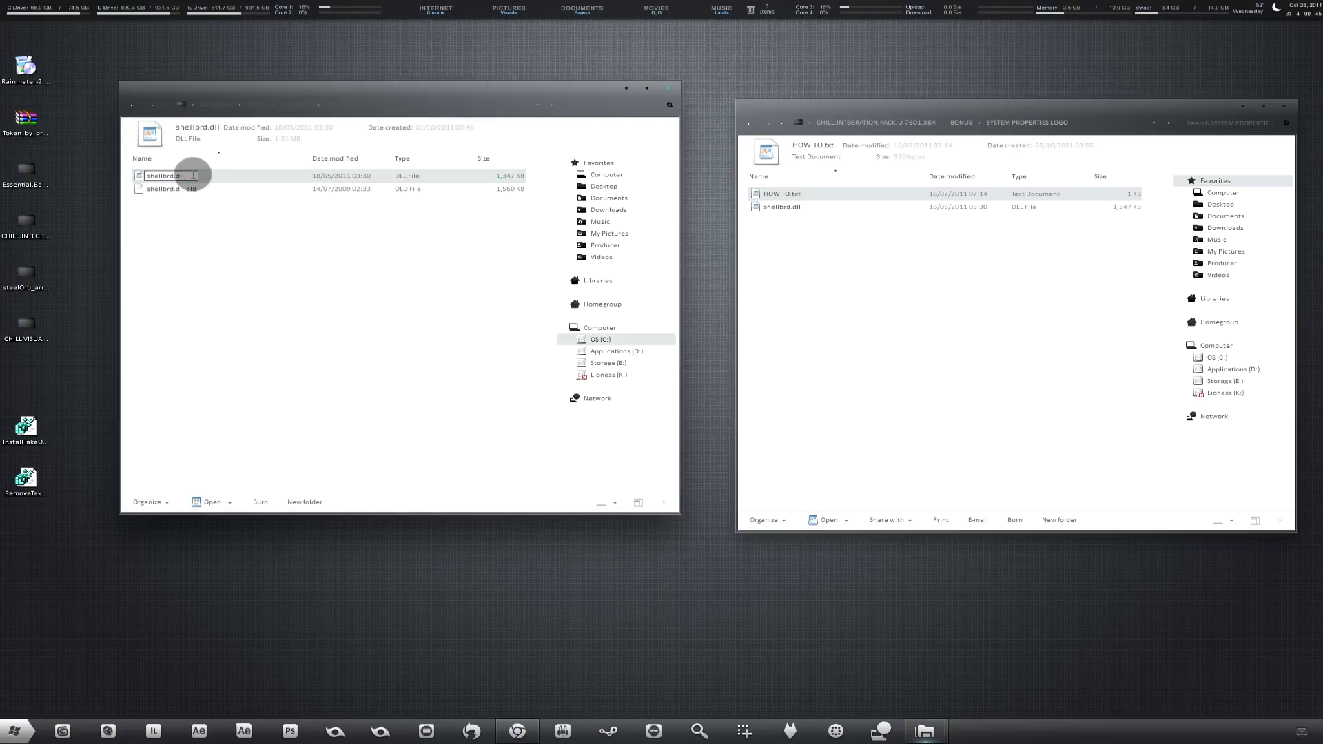
{"action": "type", "text": ".old.old"}
{"action": "key", "text": "Return"}
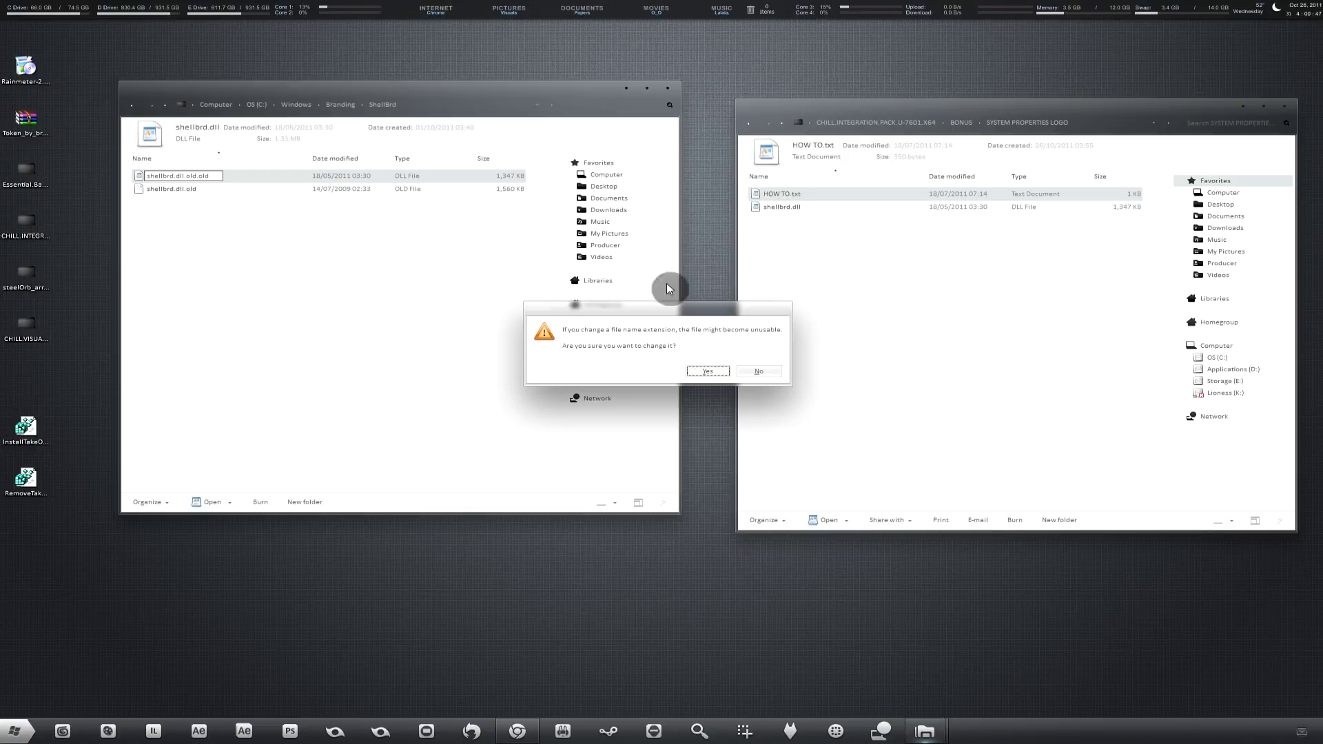
{"action": "left_click", "coordinate": [710, 373]}
Move the modified shellbrd.dll from the pack's SYSTEM PROPERTIES LOGO folder into the Windows ShellBrd folder.
{"action": "left_click", "coordinate": [810, 216]}
{"action": "left_click_drag", "start_coordinate": [811, 216], "coordinate": [355, 360]}
{"action": "left_click", "coordinate": [372, 308]}
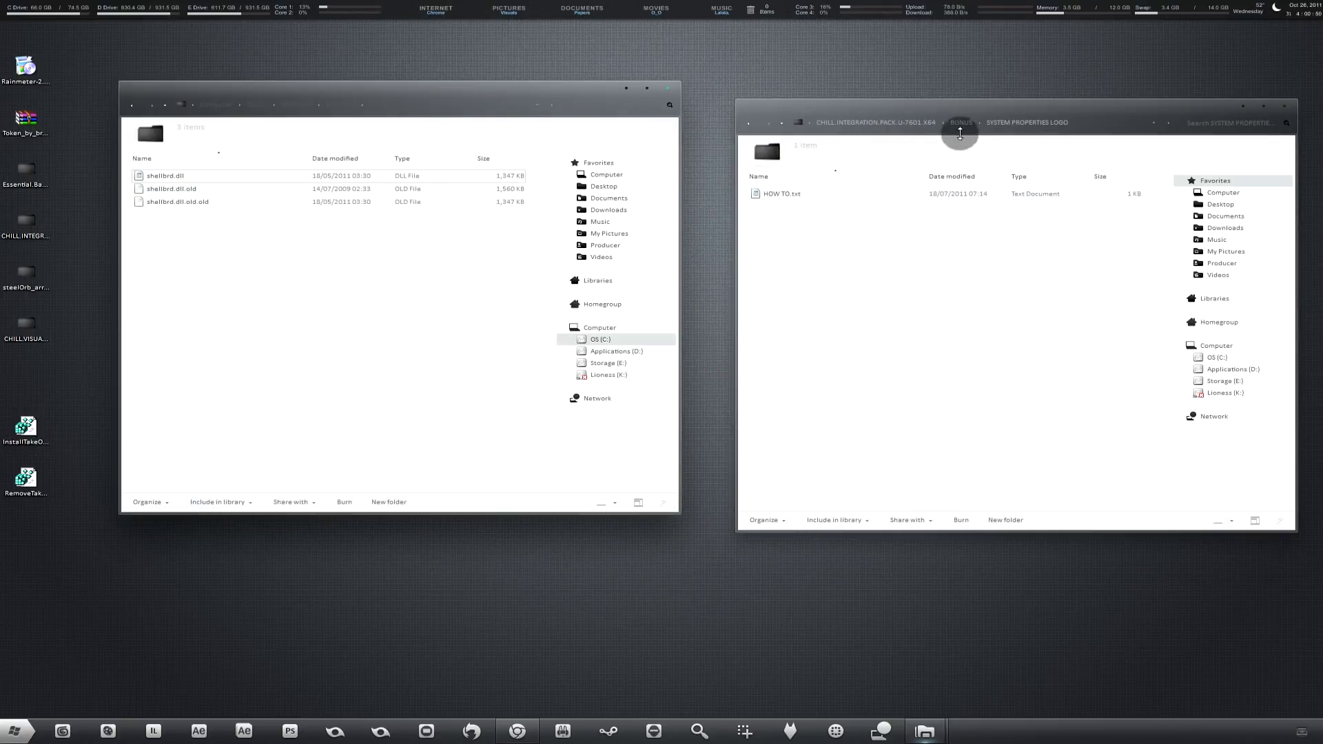
Return the pack's window to the BONUS folder and close both open folder windows.
{"action": "left_click", "coordinate": [960, 124]}
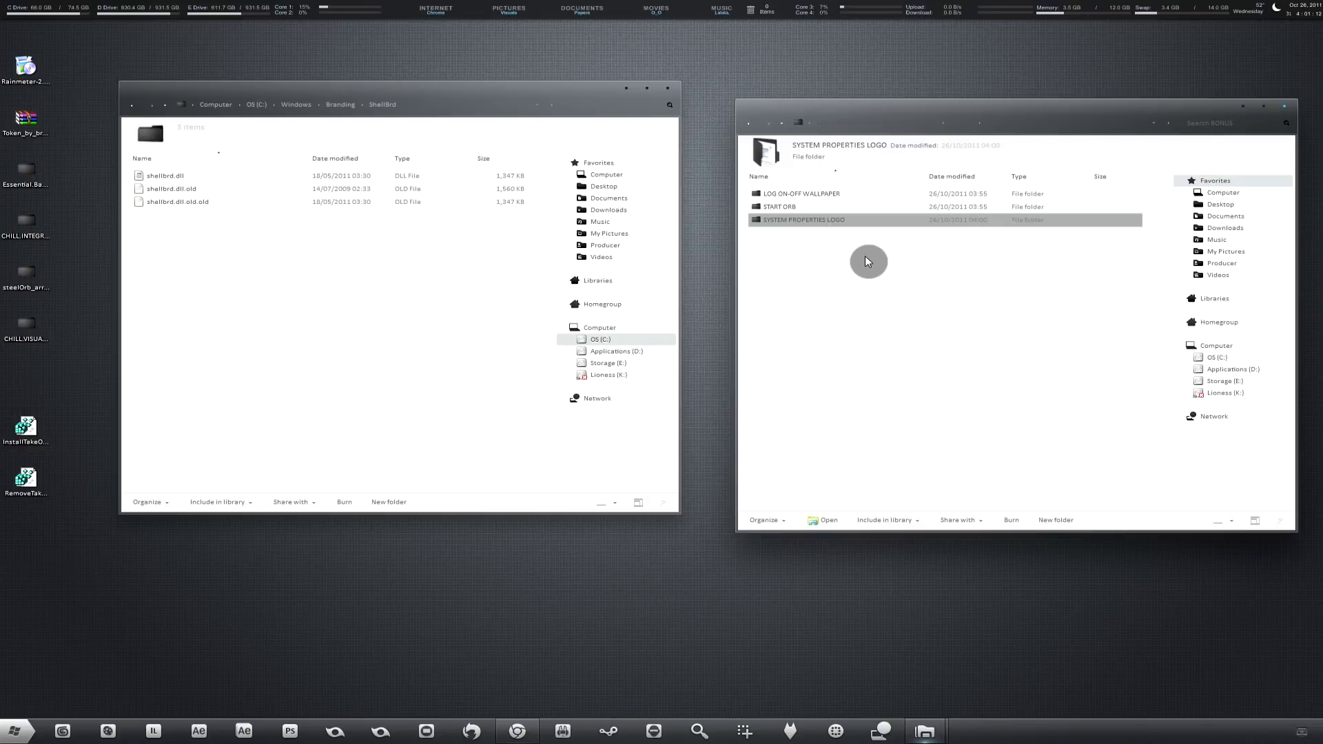
{"action": "left_click", "coordinate": [667, 88]}
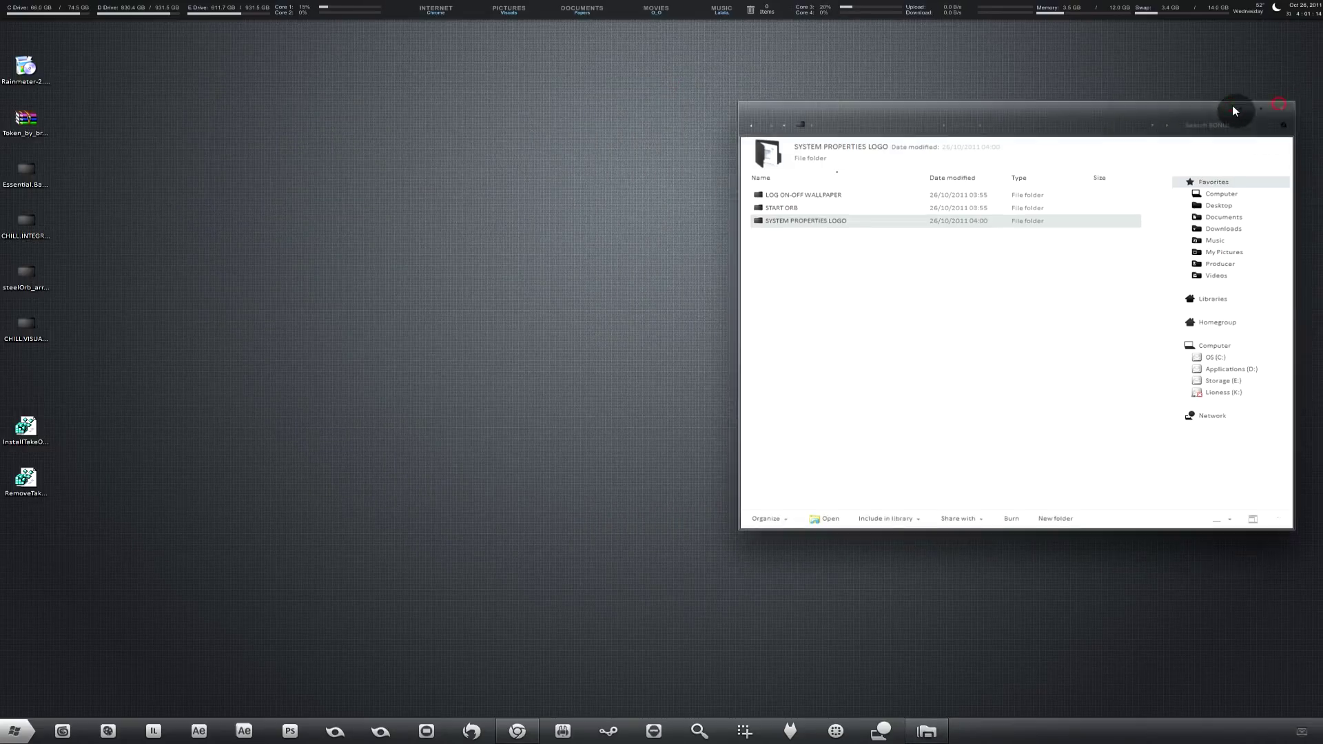
{"action": "left_click", "coordinate": [1284, 106]}
Delete the Chill integration pack folder, the Chill visual style folder and the two Take Ownership registry files from the desktop.
{"action": "left_click", "coordinate": [34, 227]}
{"action": "key", "text": "Delete"}
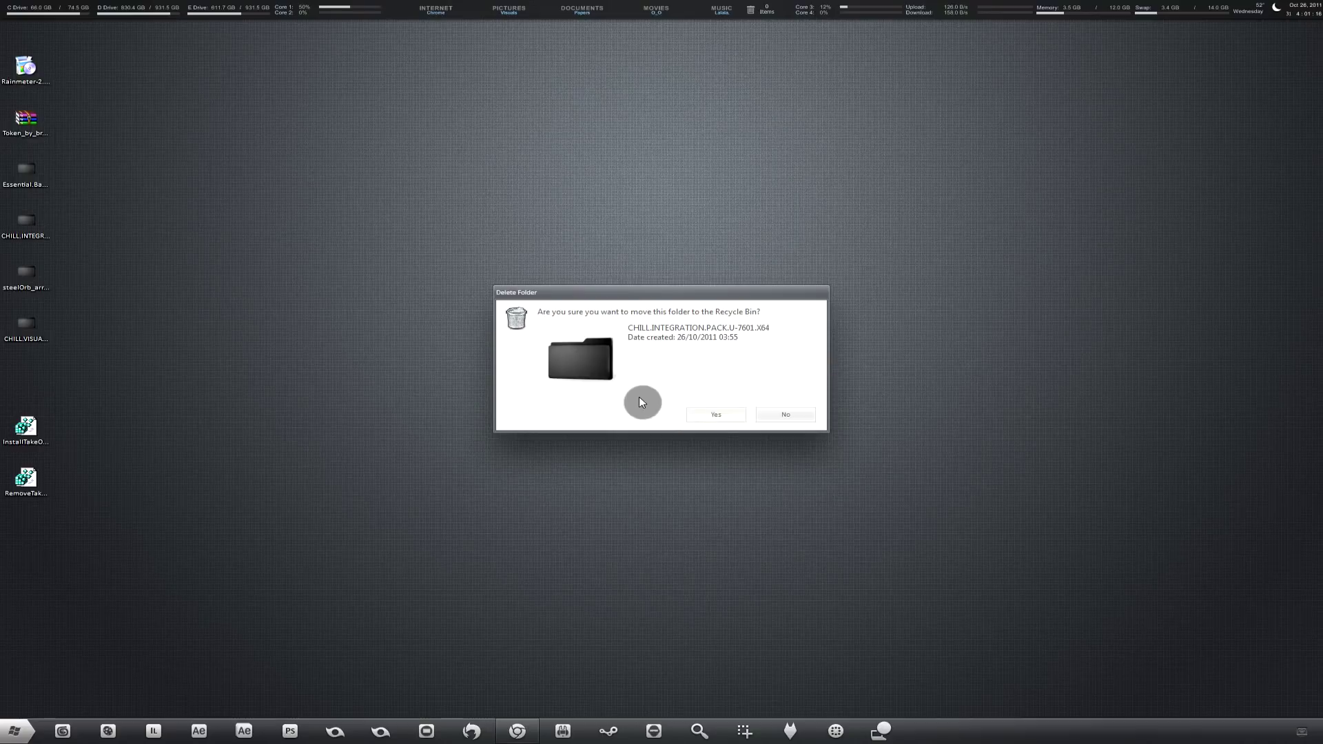
{"action": "left_click", "coordinate": [26, 325]}
{"action": "key", "text": "Delete"}
{"action": "left_click", "coordinate": [729, 417]}
{"action": "left_click_drag", "start_coordinate": [90, 510], "coordinate": [7, 413]}
{"action": "key", "text": "Delete"}
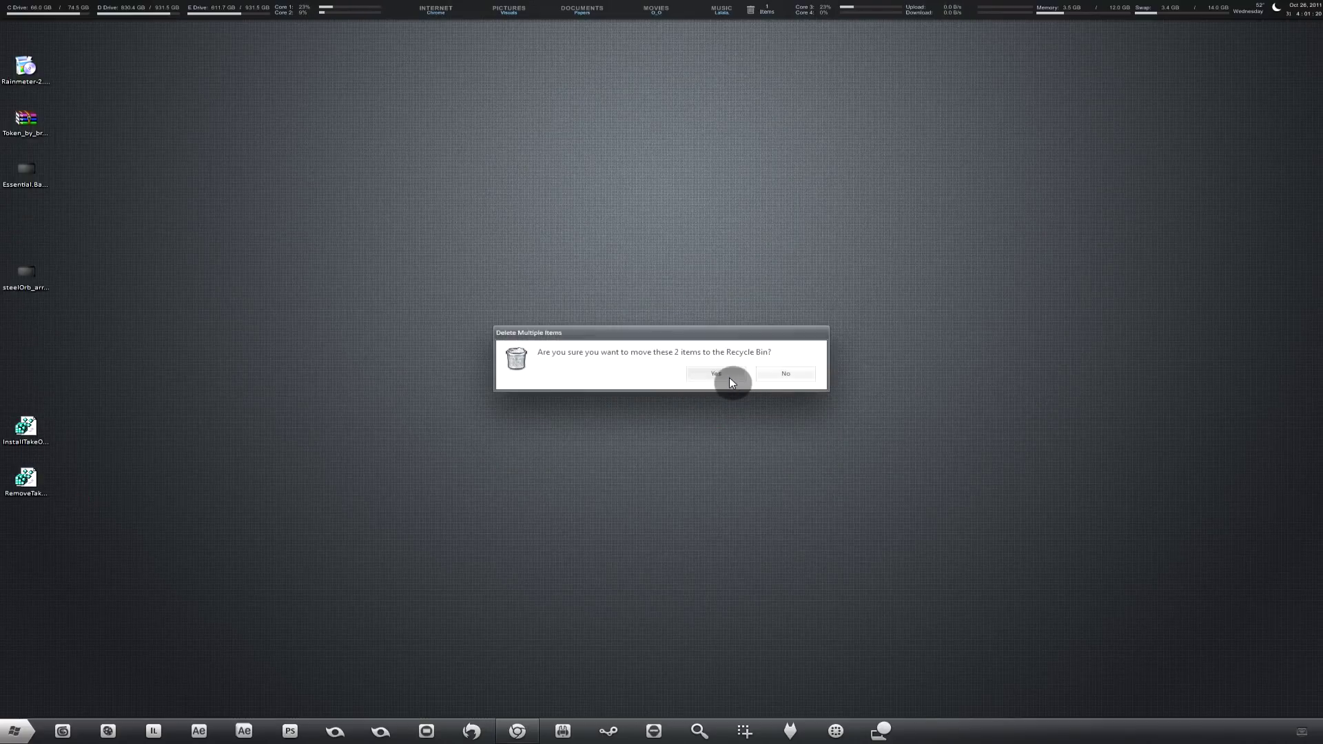
{"action": "left_click", "coordinate": [730, 378]}
{"action": "left_click", "coordinate": [36, 135]}
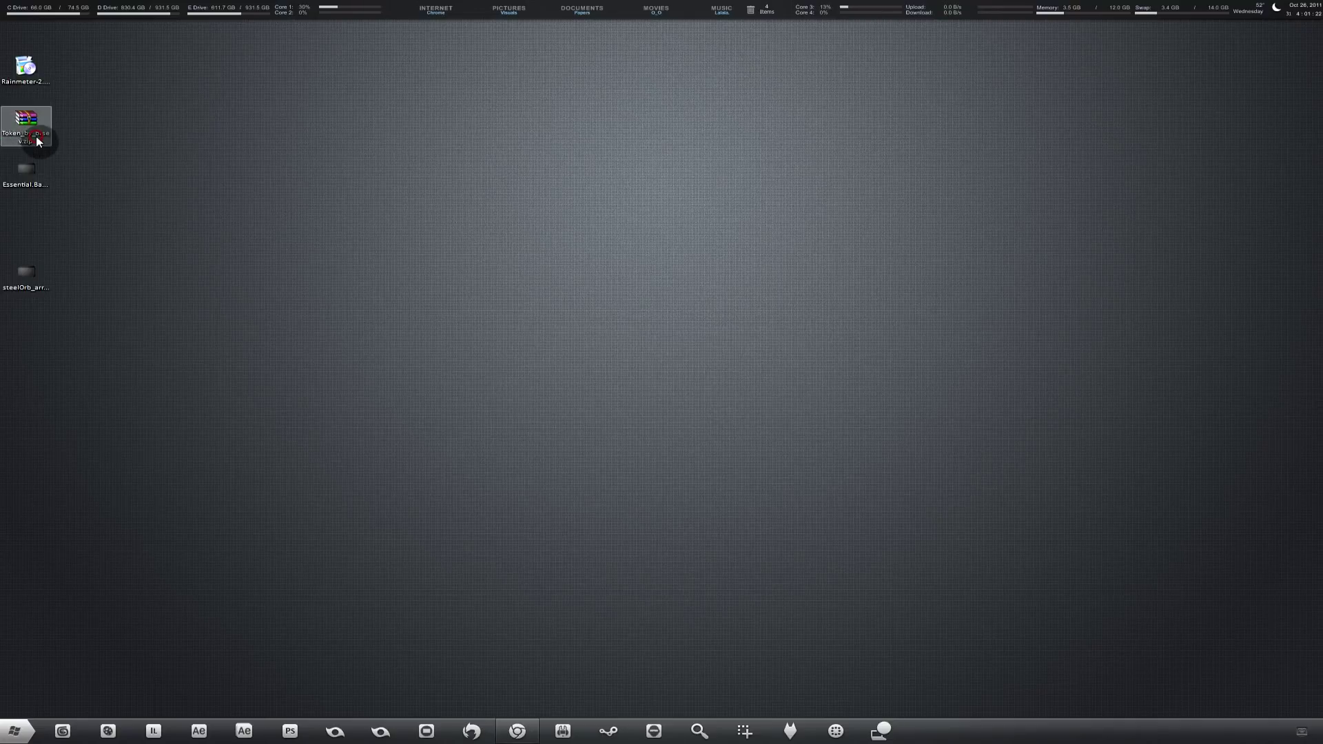
{"action": "left_click", "coordinate": [39, 68]}
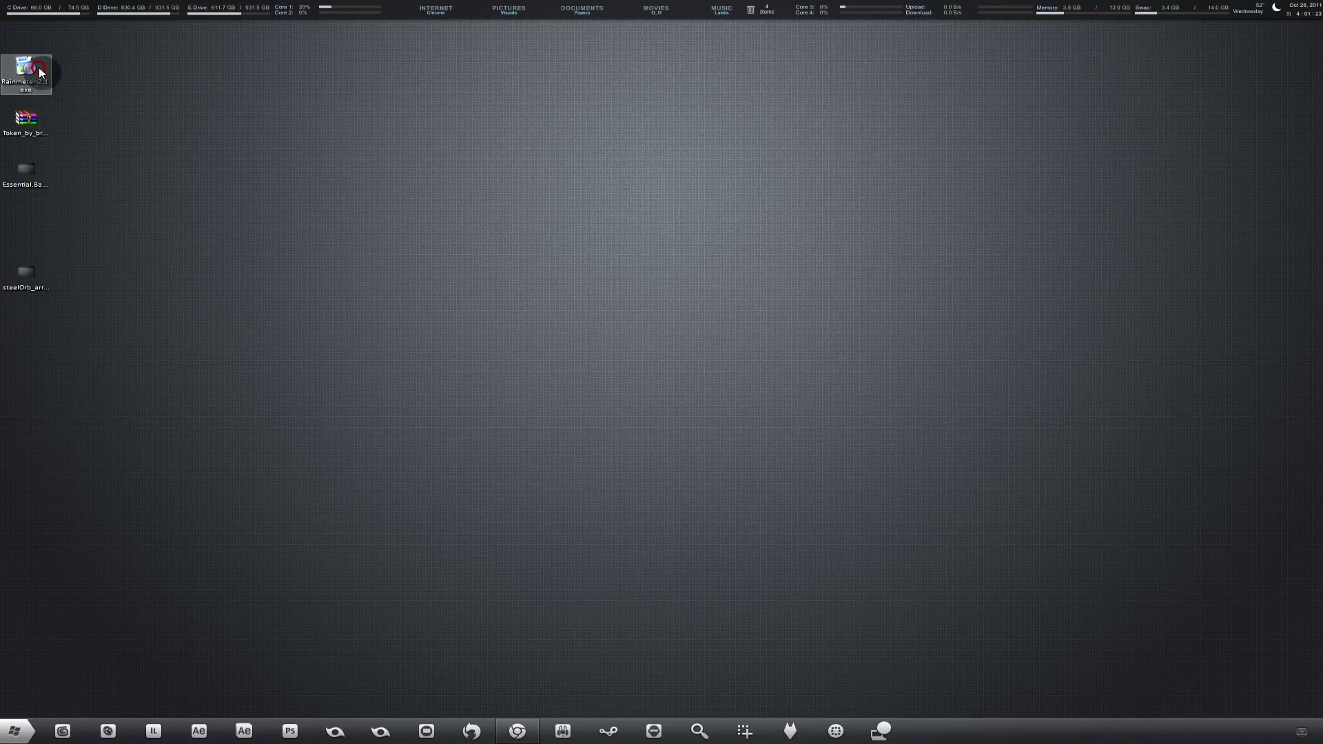
{"action": "left_click", "coordinate": [39, 118]}
{"action": "left_click", "coordinate": [28, 174]}
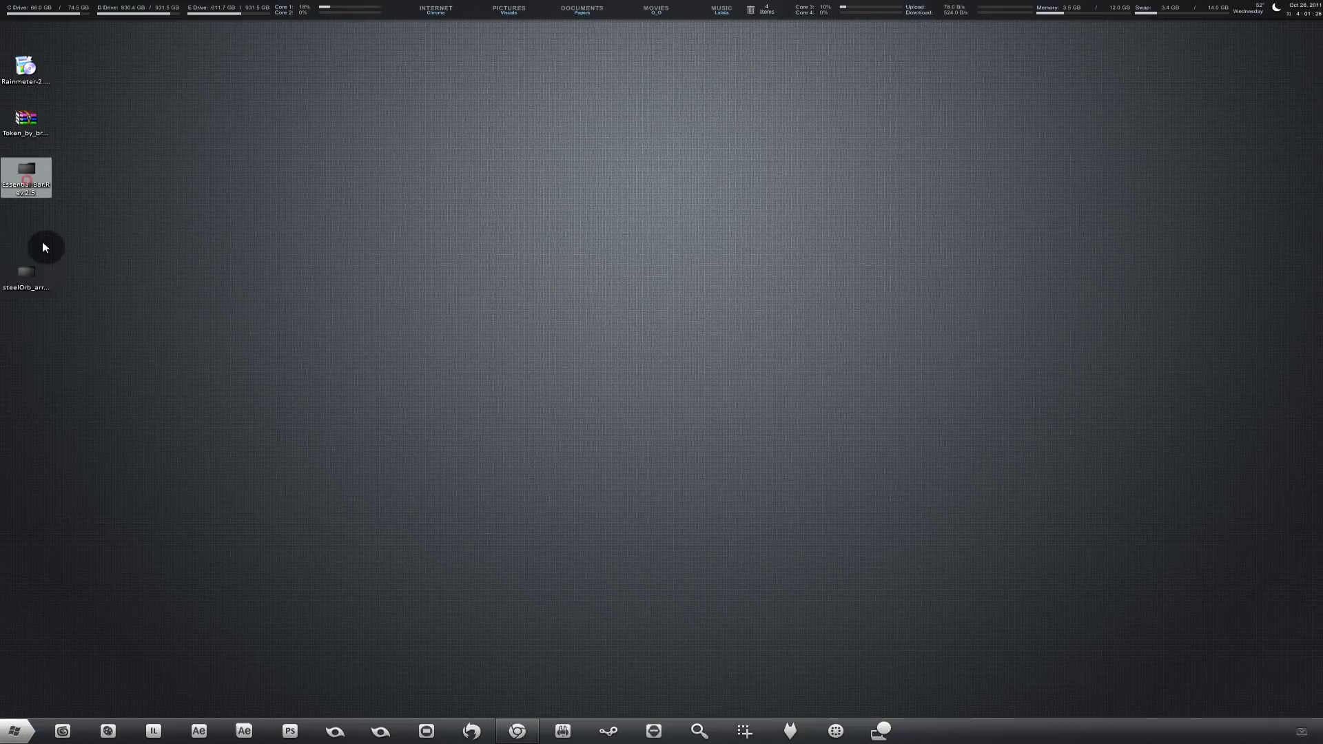
{"action": "left_click", "coordinate": [43, 267]}
{"action": "left_click", "coordinate": [76, 329]}
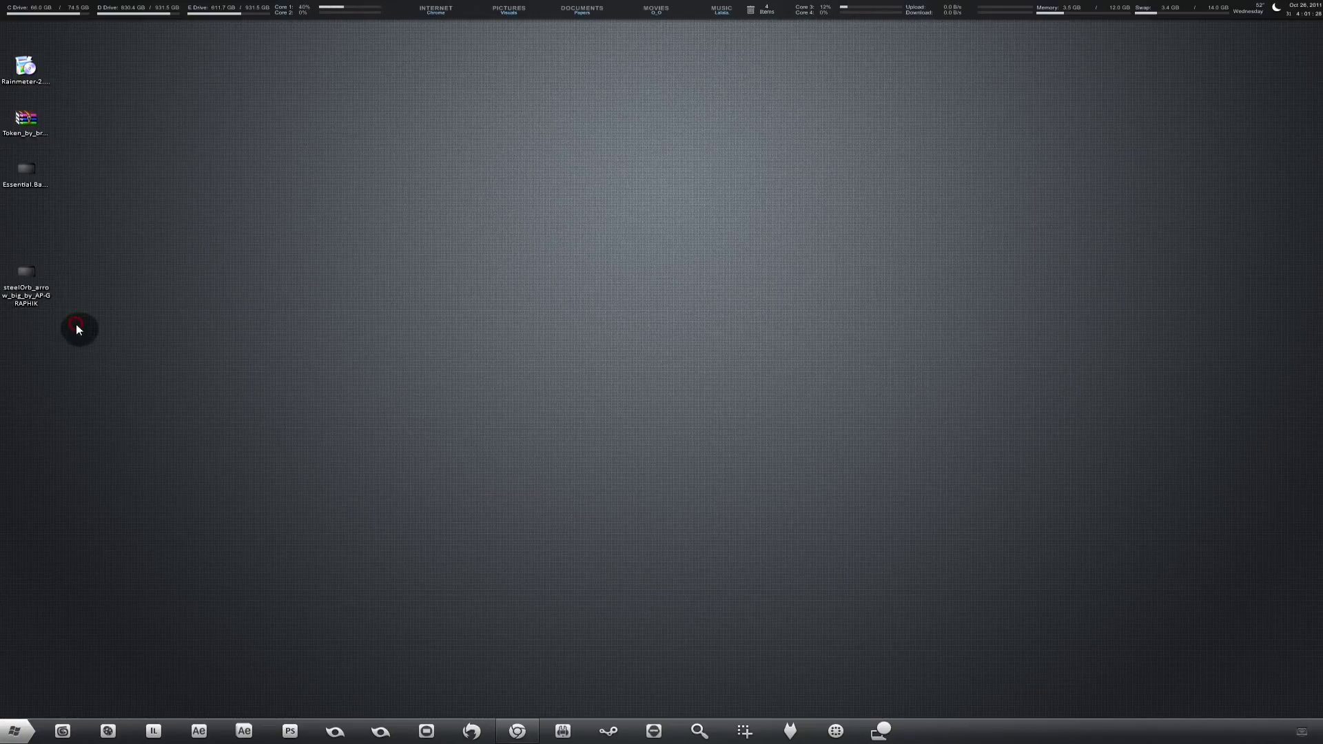
Open the steelOrb_arrow_big_by_AP-GRAPHIK folder on the desktop and view the steelOrb 'big arrow' deviantART page in Chrome.
{"action": "double_click", "coordinate": [30, 298]}
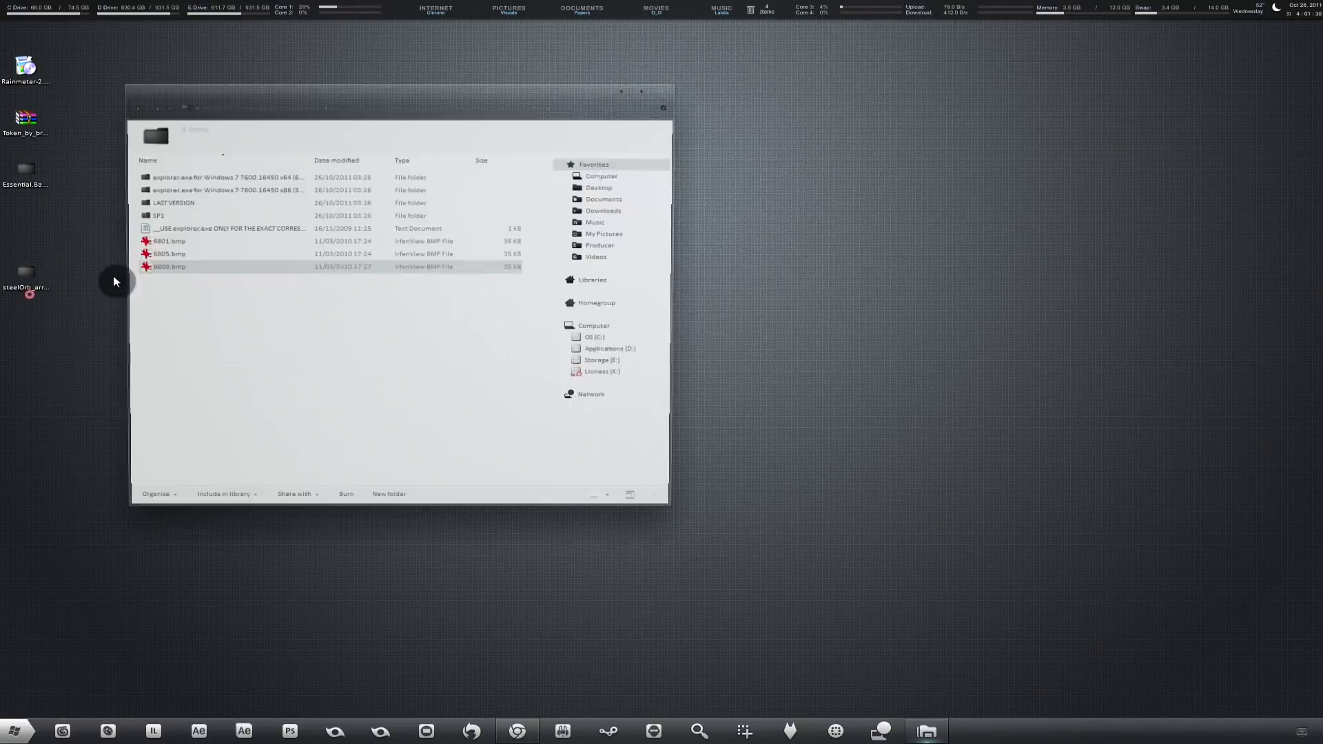
{"action": "left_click_drag", "start_coordinate": [316, 80], "coordinate": [508, 104]}
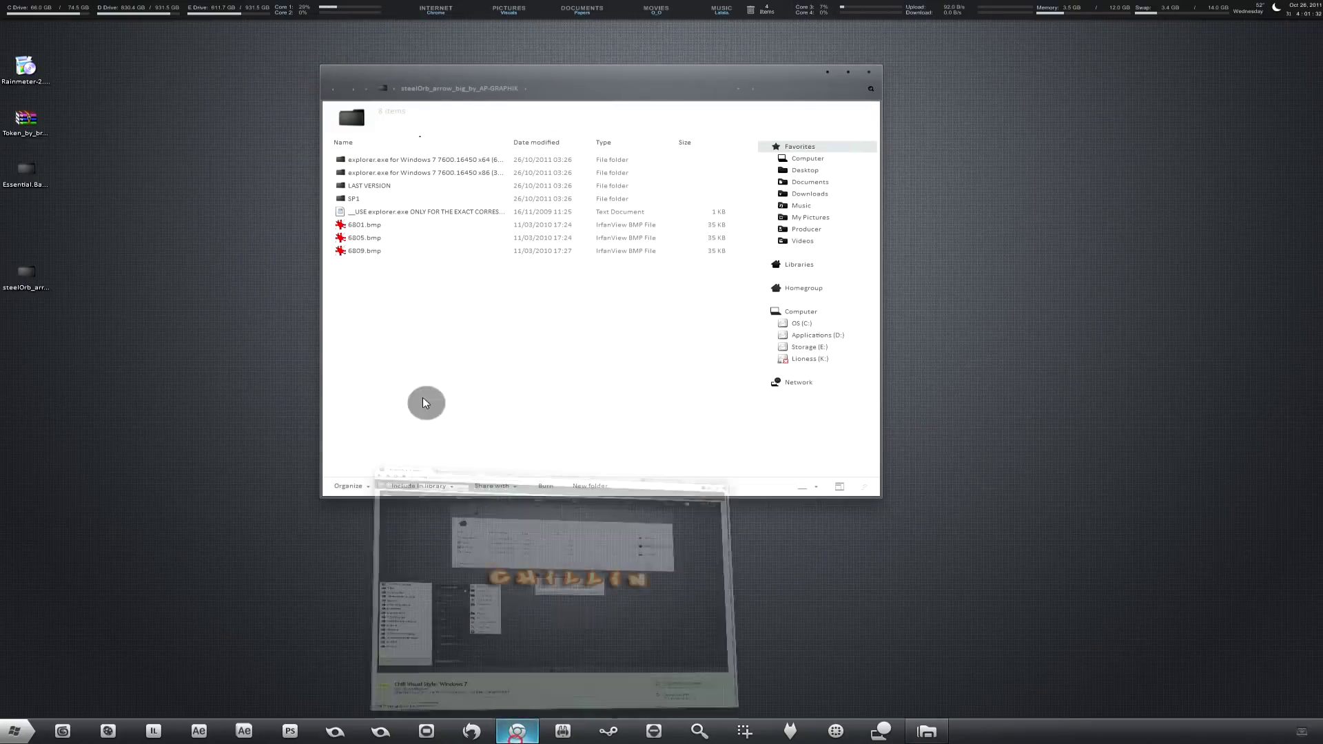
{"action": "left_click", "coordinate": [516, 730]}
{"action": "left_click", "coordinate": [472, 44]}
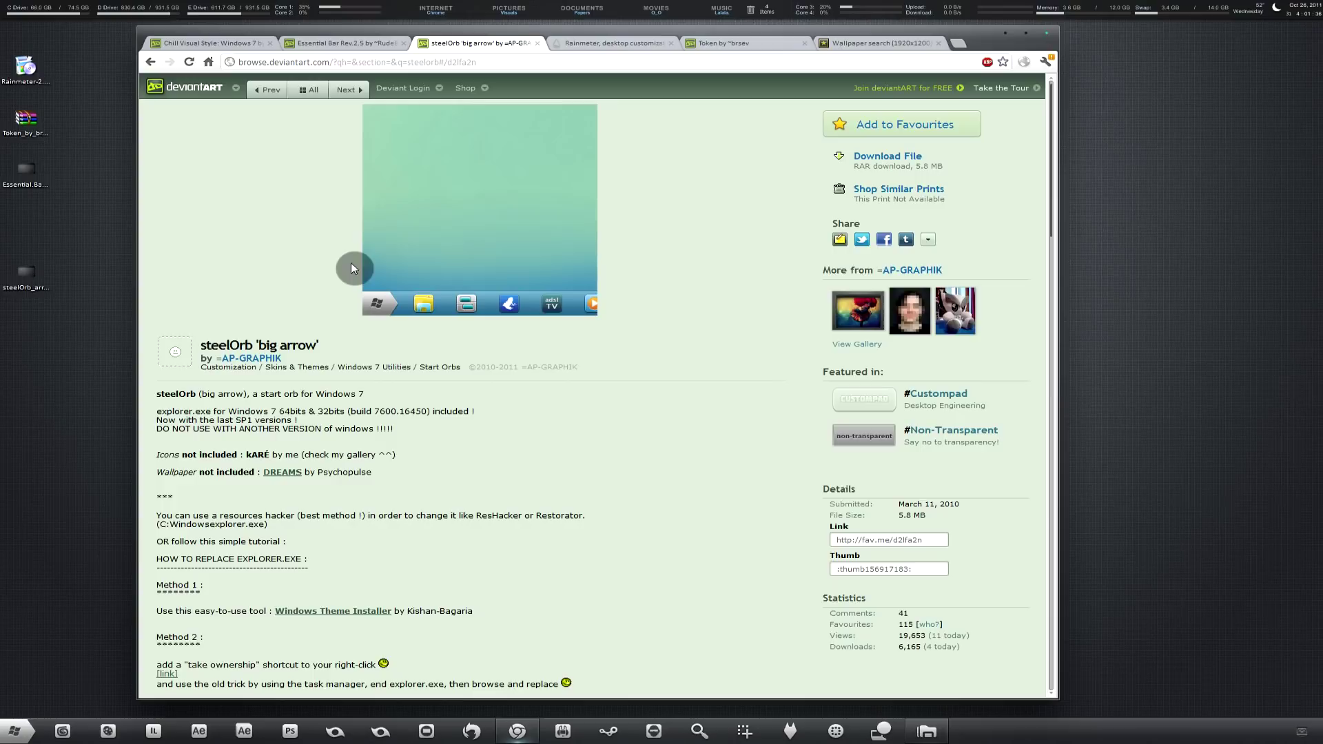
{"action": "left_click_drag", "start_coordinate": [986, 151], "coordinate": [667, 159]}
{"action": "left_click", "coordinate": [667, 159]}
{"action": "left_click", "coordinate": [1003, 35]}
{"action": "left_click", "coordinate": [480, 304]}
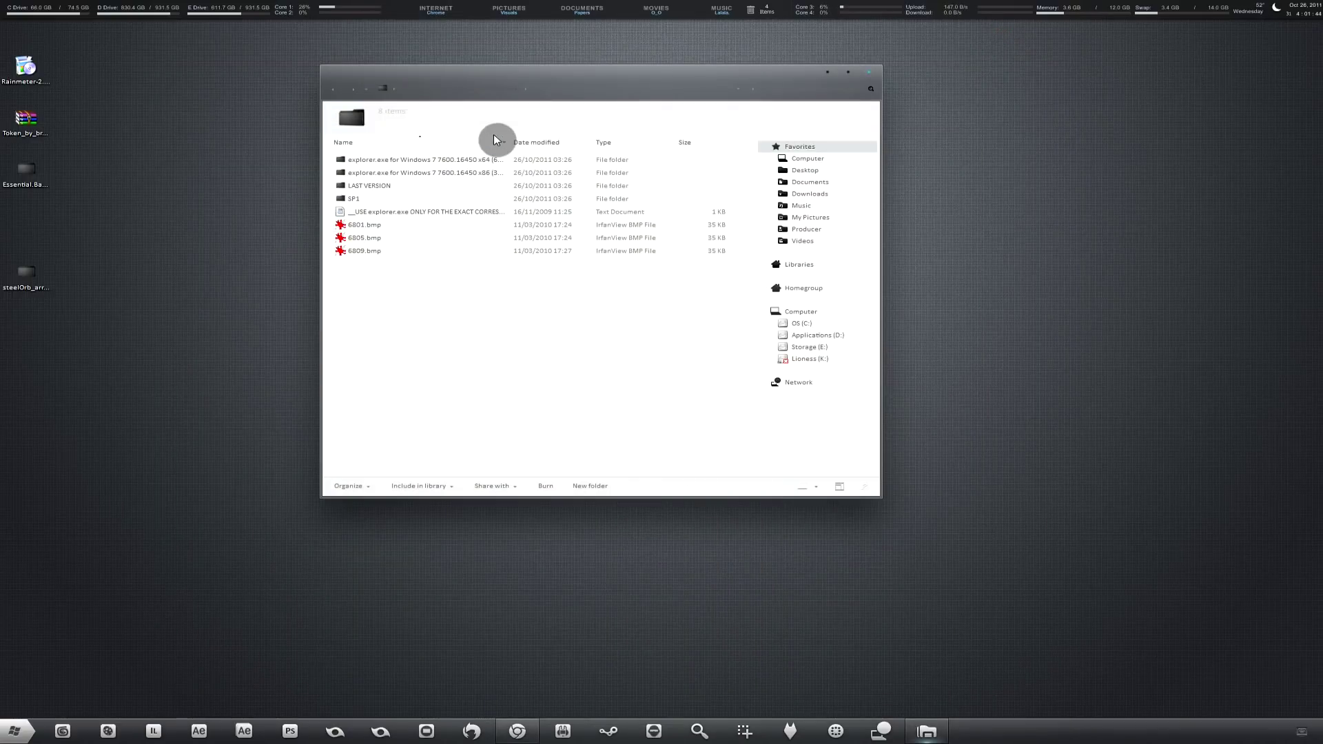
Examine the steelOrb subfolders to compare the explorer.exe versions offered for each Windows 7 build.
{"action": "left_click_drag", "start_coordinate": [512, 143], "coordinate": [585, 143]}
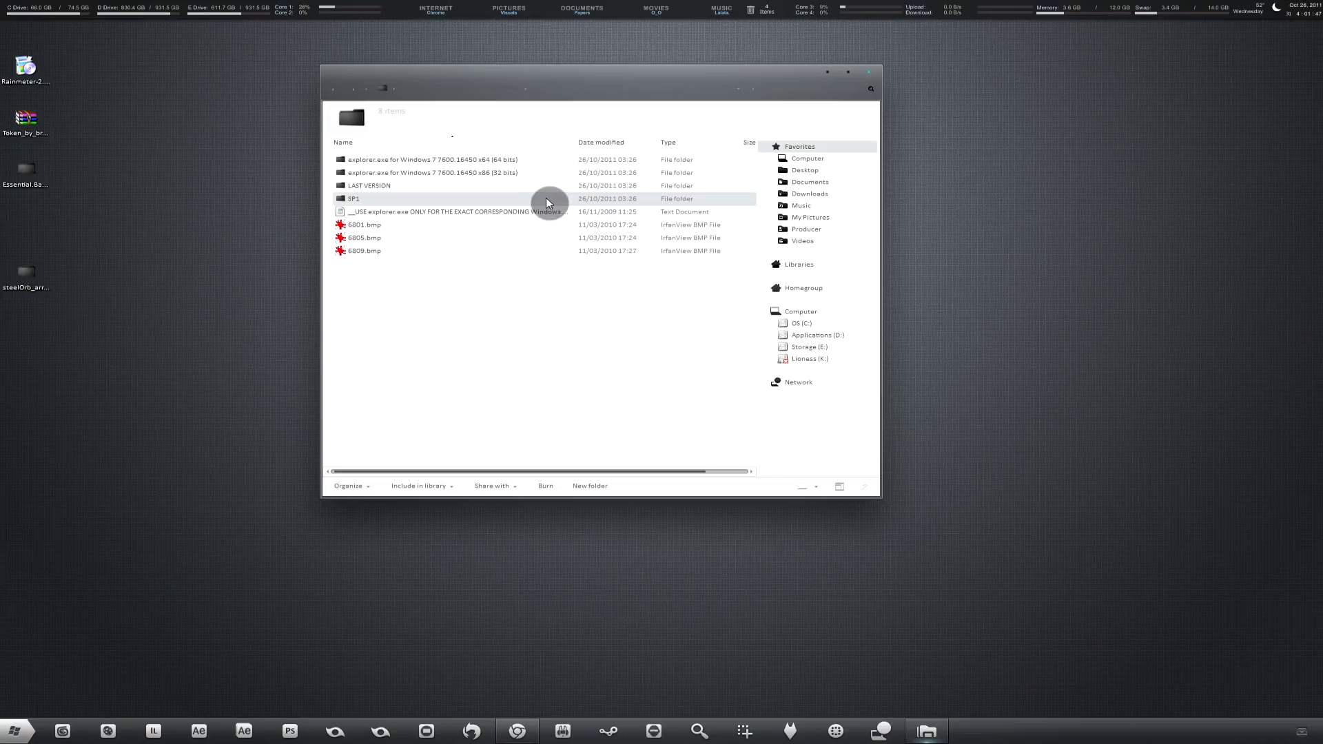
{"action": "left_click", "coordinate": [537, 175]}
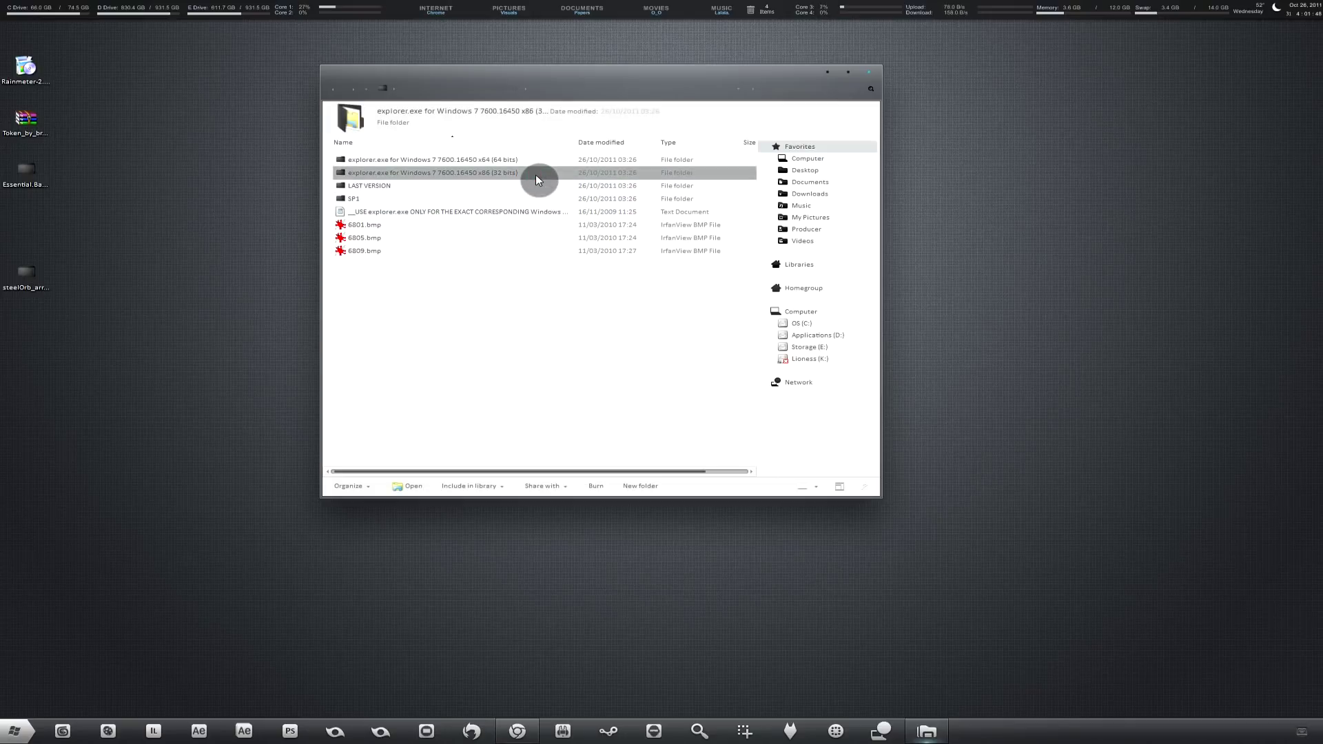
{"action": "double_click", "coordinate": [479, 199]}
{"action": "left_click", "coordinate": [330, 89]}
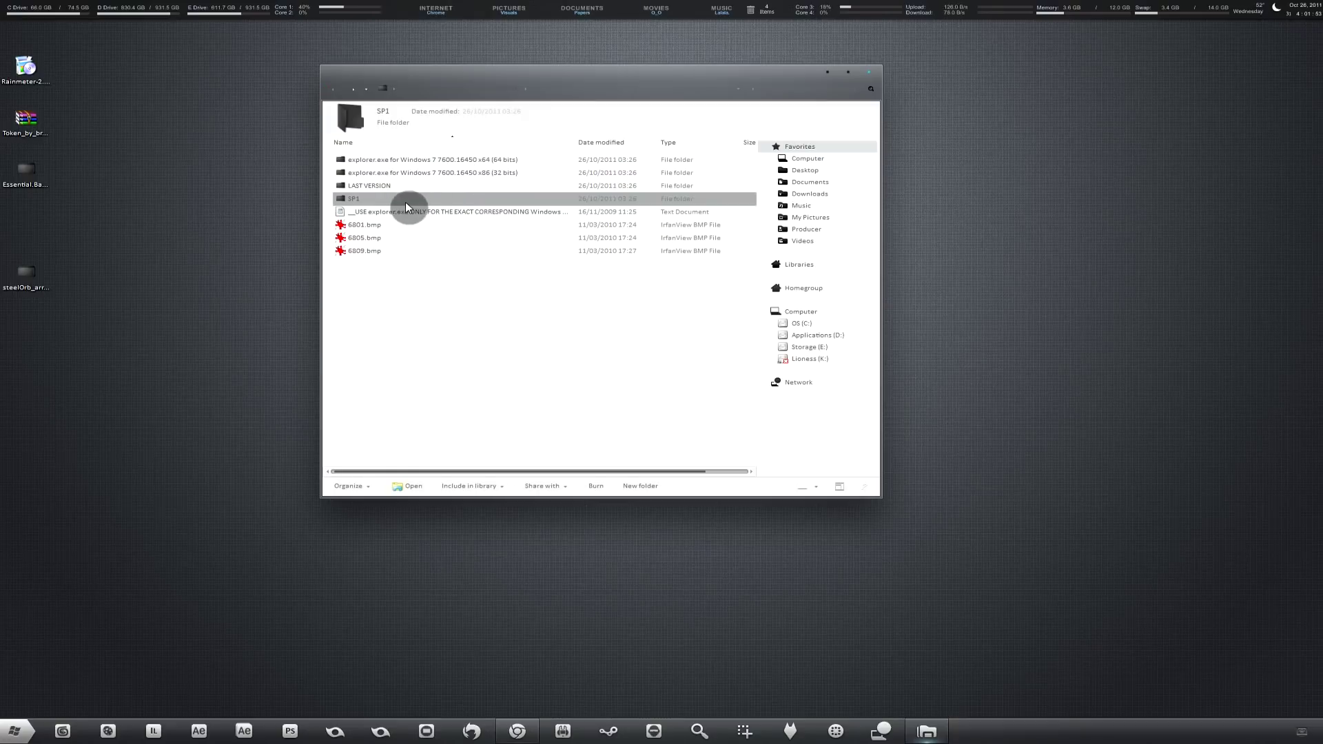
{"action": "double_click", "coordinate": [405, 200]}
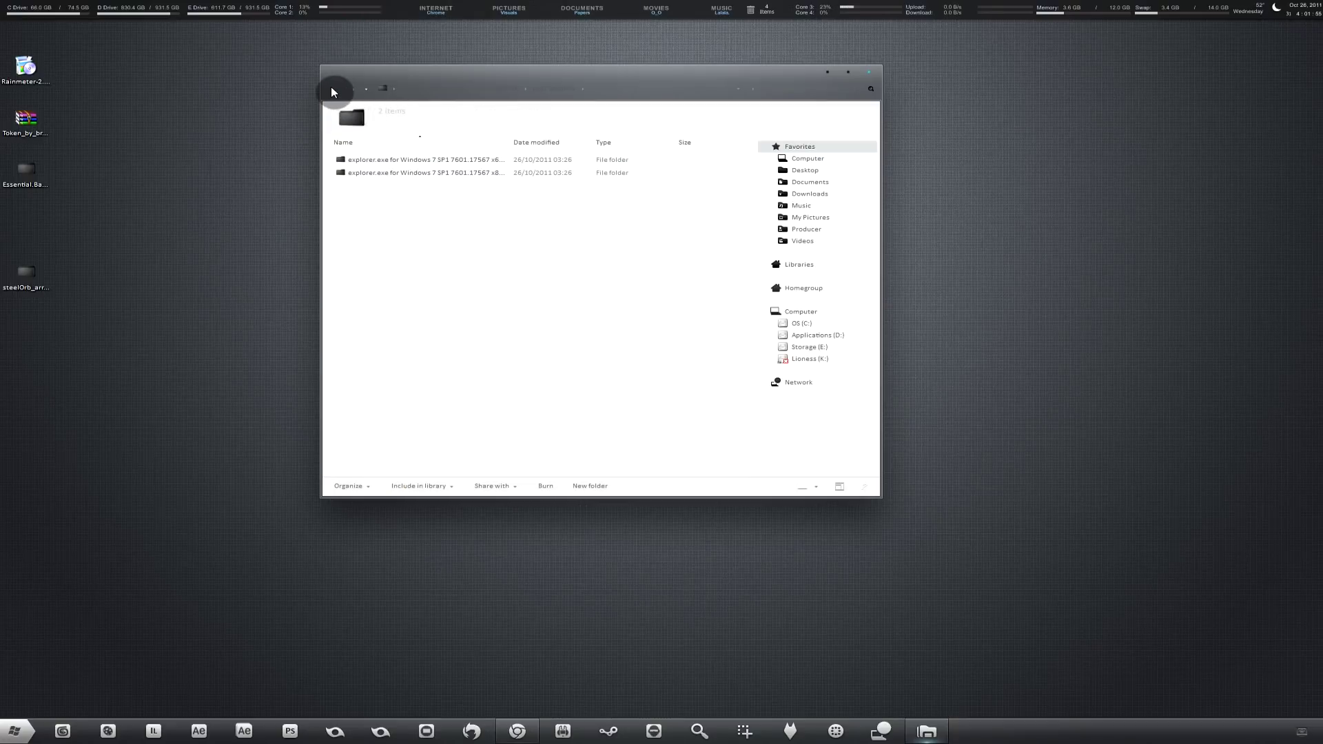
{"action": "left_click", "coordinate": [331, 91]}
{"action": "left_click", "coordinate": [434, 186]}
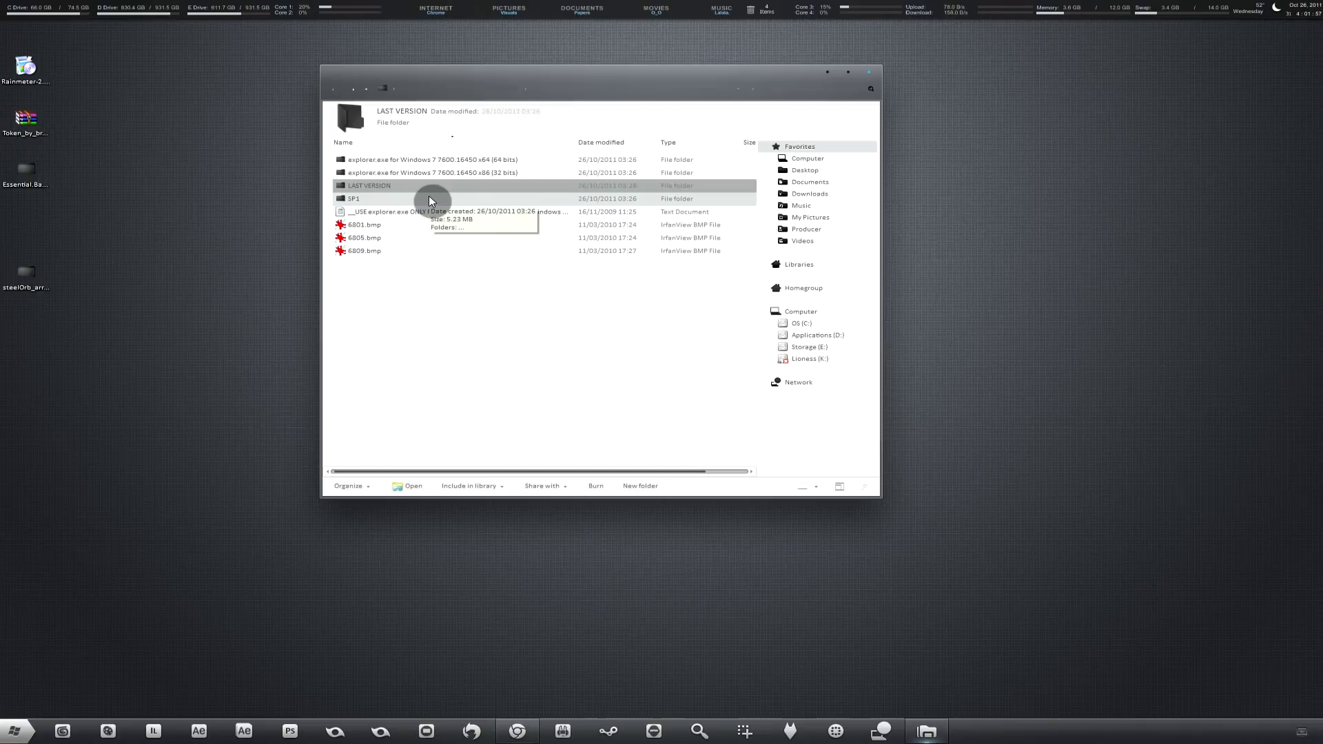
{"action": "double_click", "coordinate": [429, 200]}
{"action": "left_click", "coordinate": [332, 87]}
{"action": "left_click", "coordinate": [552, 169]}
{"action": "left_click", "coordinate": [512, 178]}
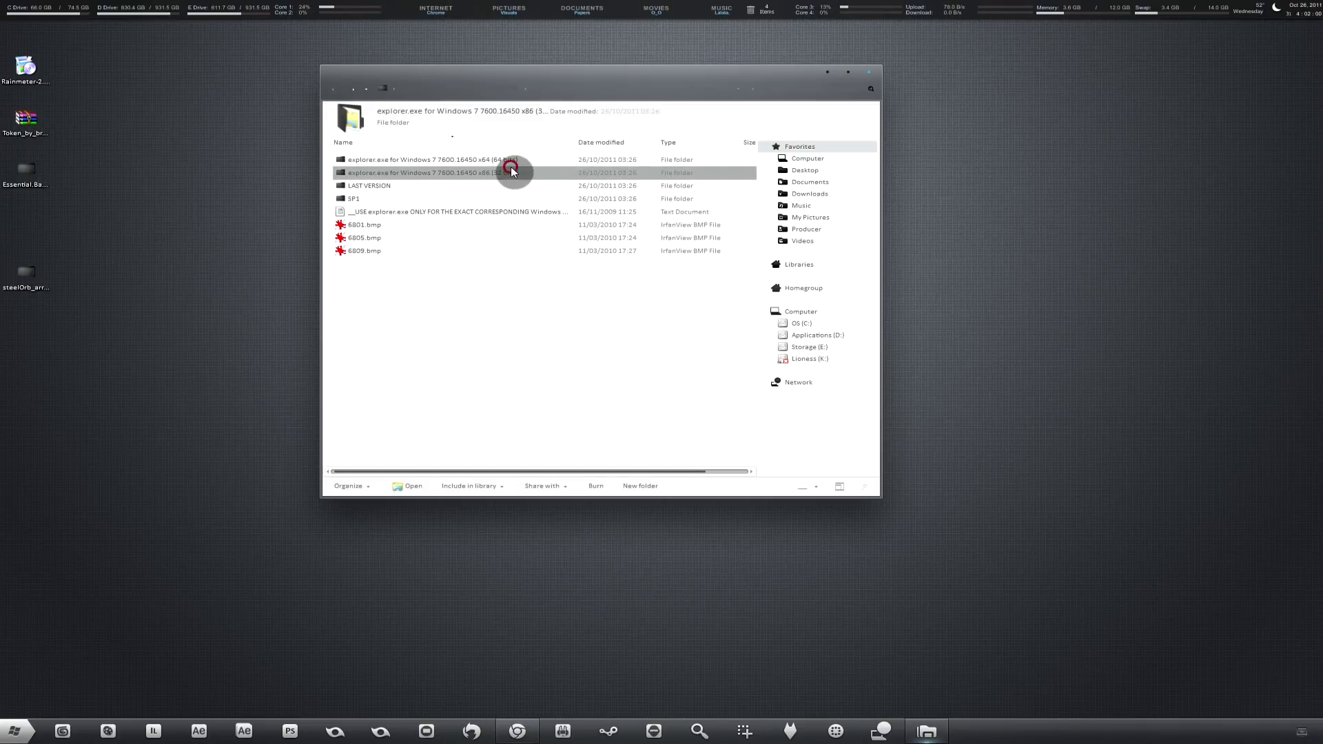
{"action": "left_click", "coordinate": [480, 199]}
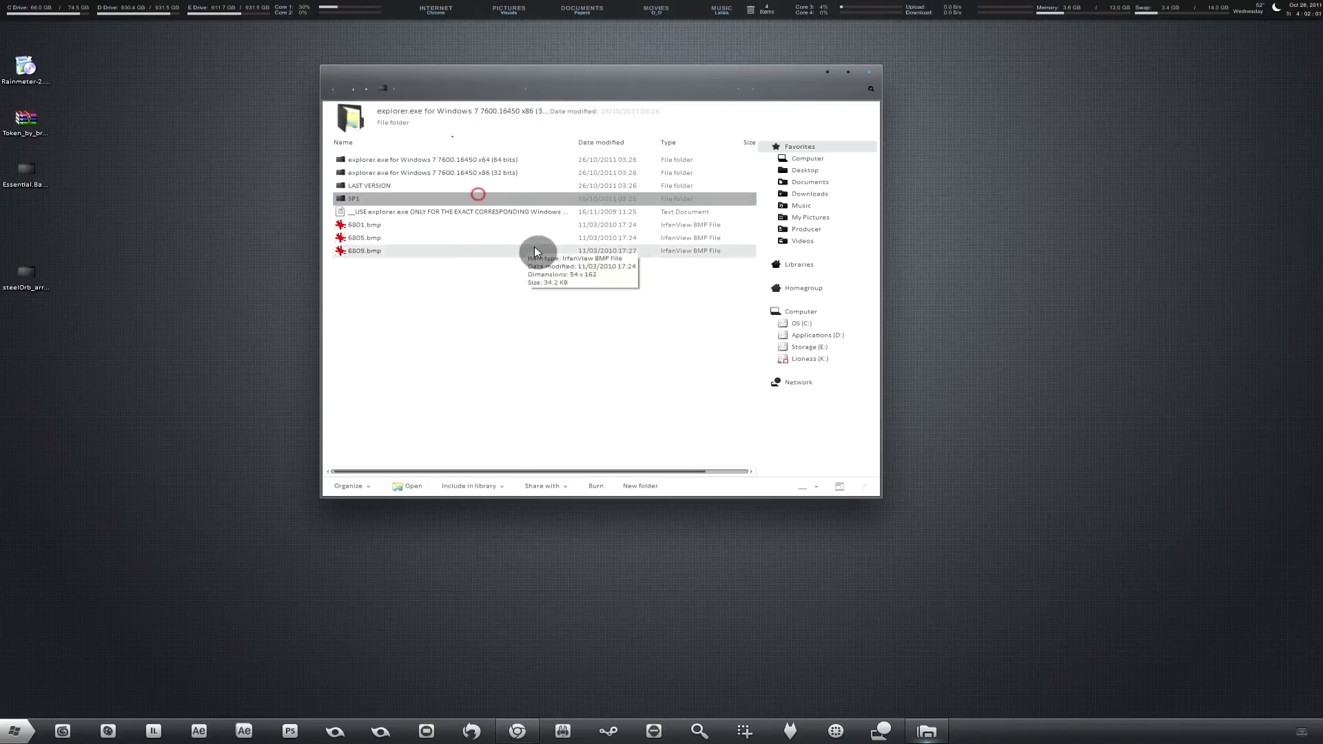
Open the "explorer.exe for Windows 7 SP1 7601.17514 x64 (64 bits)" folder inside SP1 and select its explorer.exe.
{"action": "double_click", "coordinate": [413, 200]}
{"action": "left_click_drag", "start_coordinate": [515, 139], "coordinate": [544, 142]}
{"action": "double_click", "coordinate": [544, 141]}
{"action": "left_click", "coordinate": [530, 161]}
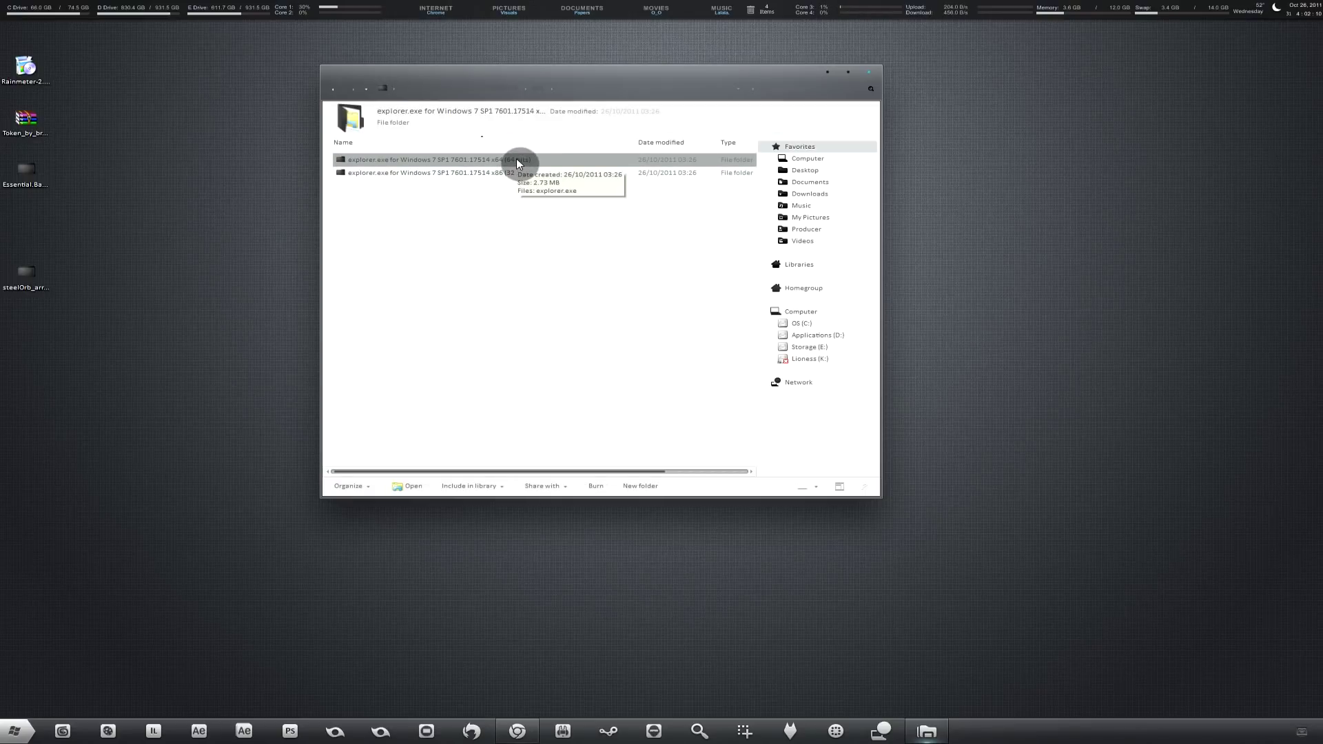
{"action": "double_click", "coordinate": [515, 159]}
{"action": "left_click", "coordinate": [524, 159]}
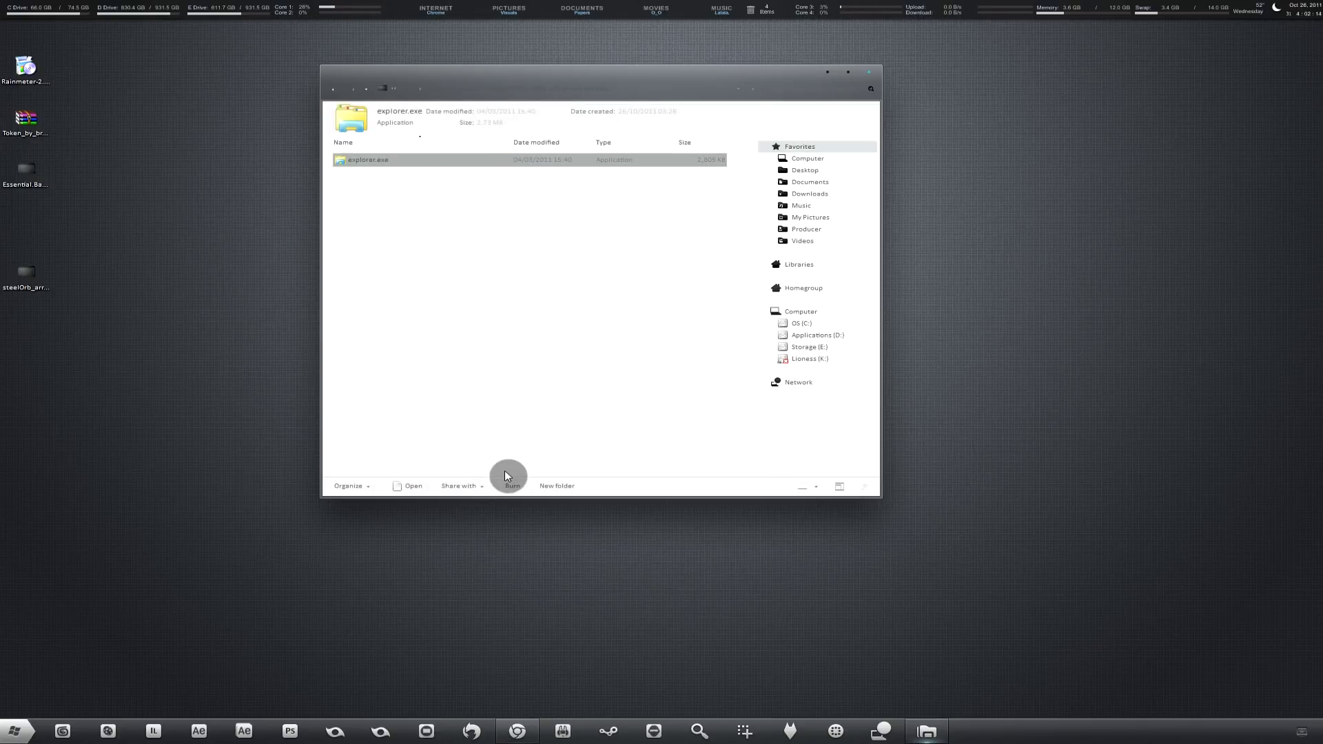
Open C:\Windows in a second window and arrange it beside the steelOrb explorer.exe folder.
{"action": "left_click_drag", "start_coordinate": [491, 81], "coordinate": [708, 158]}
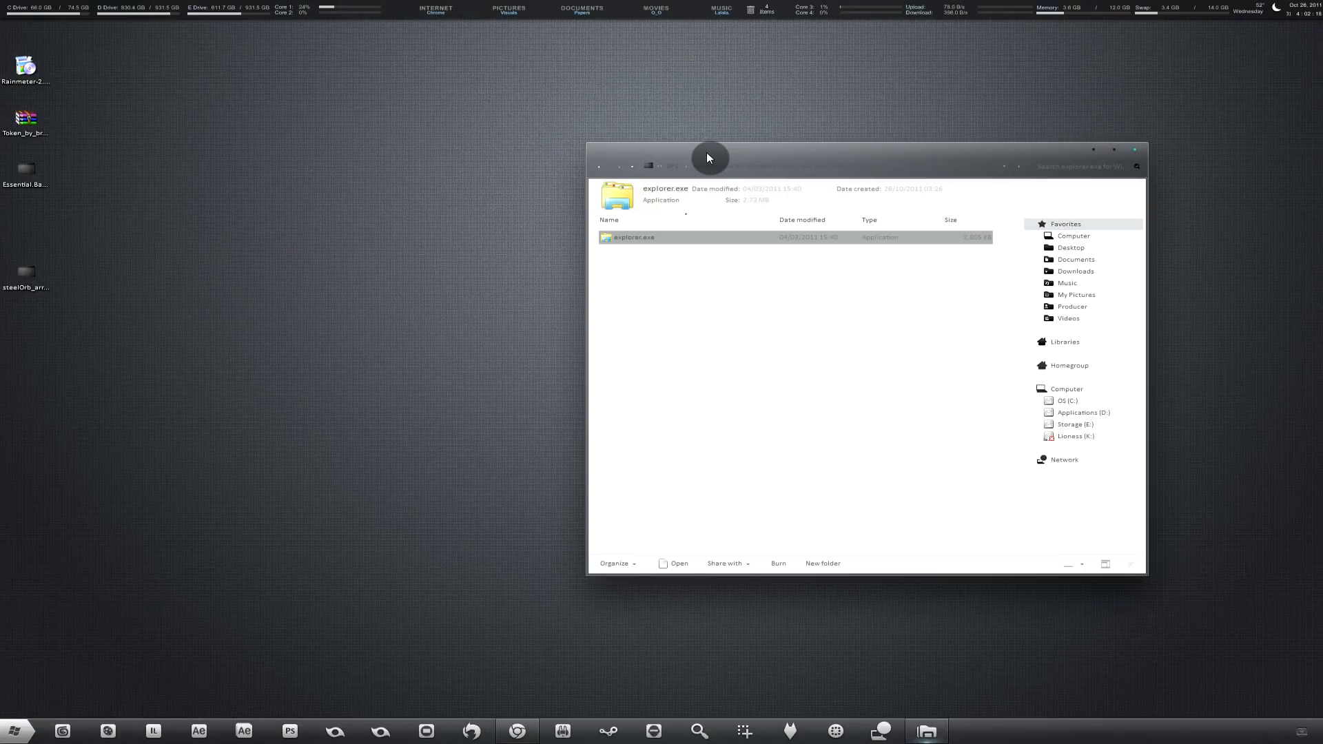
{"action": "left_click", "coordinate": [14, 727]}
{"action": "left_click", "coordinate": [185, 452]}
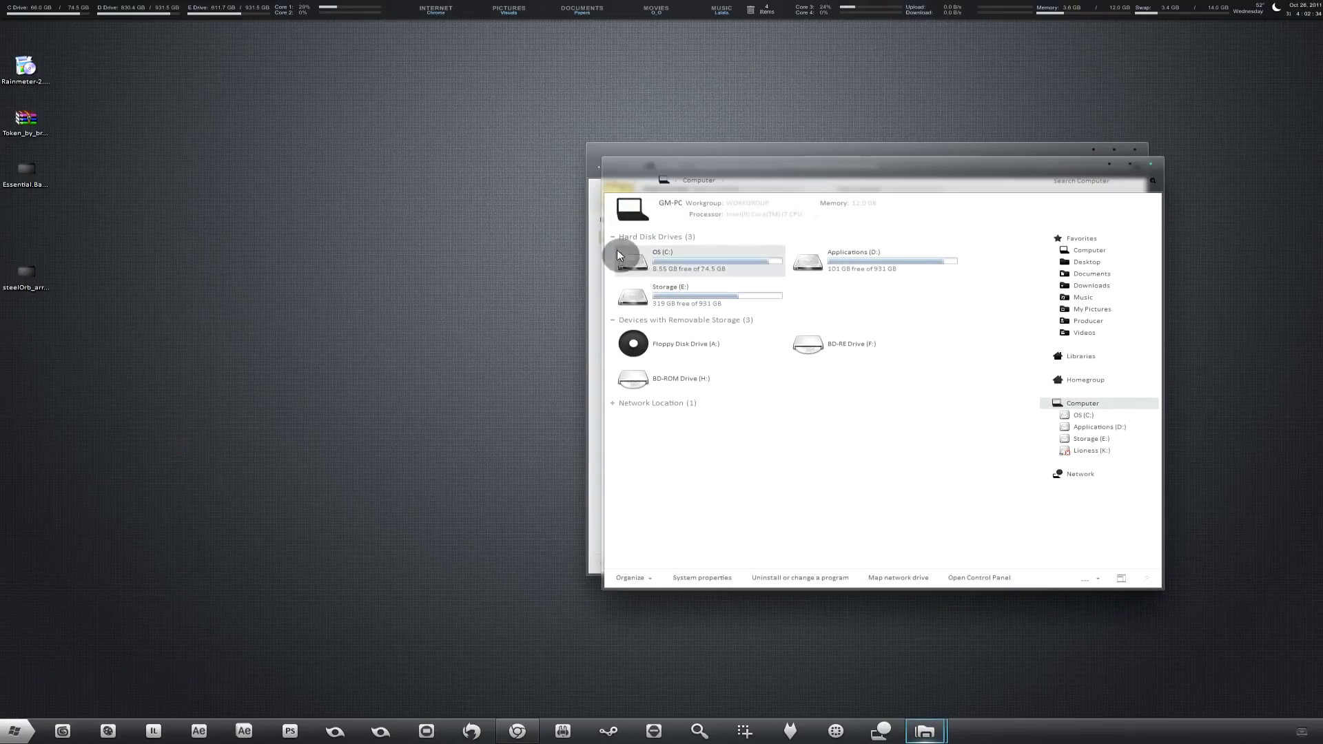
{"action": "left_click_drag", "start_coordinate": [744, 177], "coordinate": [230, 184]}
{"action": "double_click", "coordinate": [200, 270]}
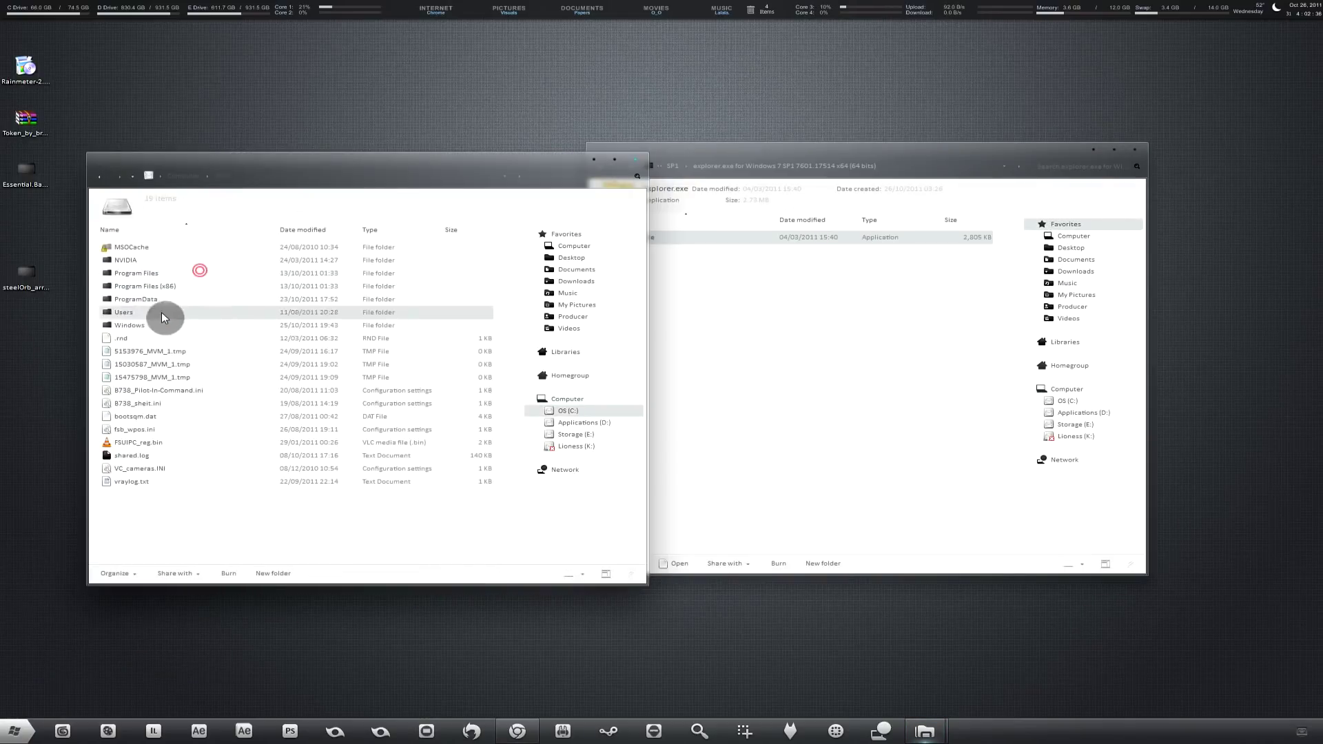
{"action": "double_click", "coordinate": [151, 325]}
{"action": "left_click_drag", "start_coordinate": [712, 143], "coordinate": [847, 146]}
Locate explorer.exe in C:\Windows and rename it as explorer.exe.old.old.old.old.old.old.
{"action": "left_click", "coordinate": [433, 329]}
{"action": "key", "text": "e"}
{"action": "key", "text": "e"}
{"action": "key", "text": "e"}
{"action": "key", "text": "e"}
{"action": "key", "text": "e"}
{"action": "key", "text": "e"}
{"action": "key", "text": "e"}
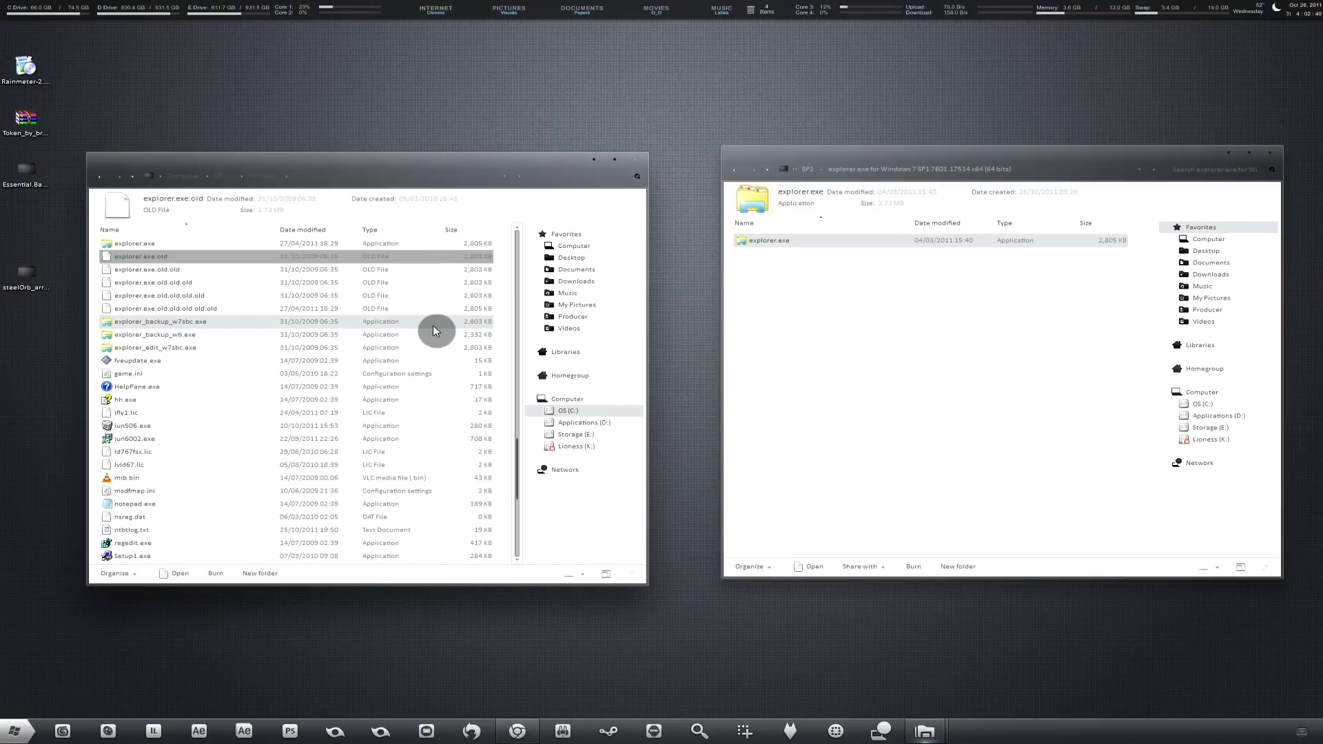
{"action": "key", "text": "e"}
{"action": "left_click", "coordinate": [228, 243]}
{"action": "scroll", "coordinate": [206, 310], "scroll_direction": "up", "scroll_amount": 3}
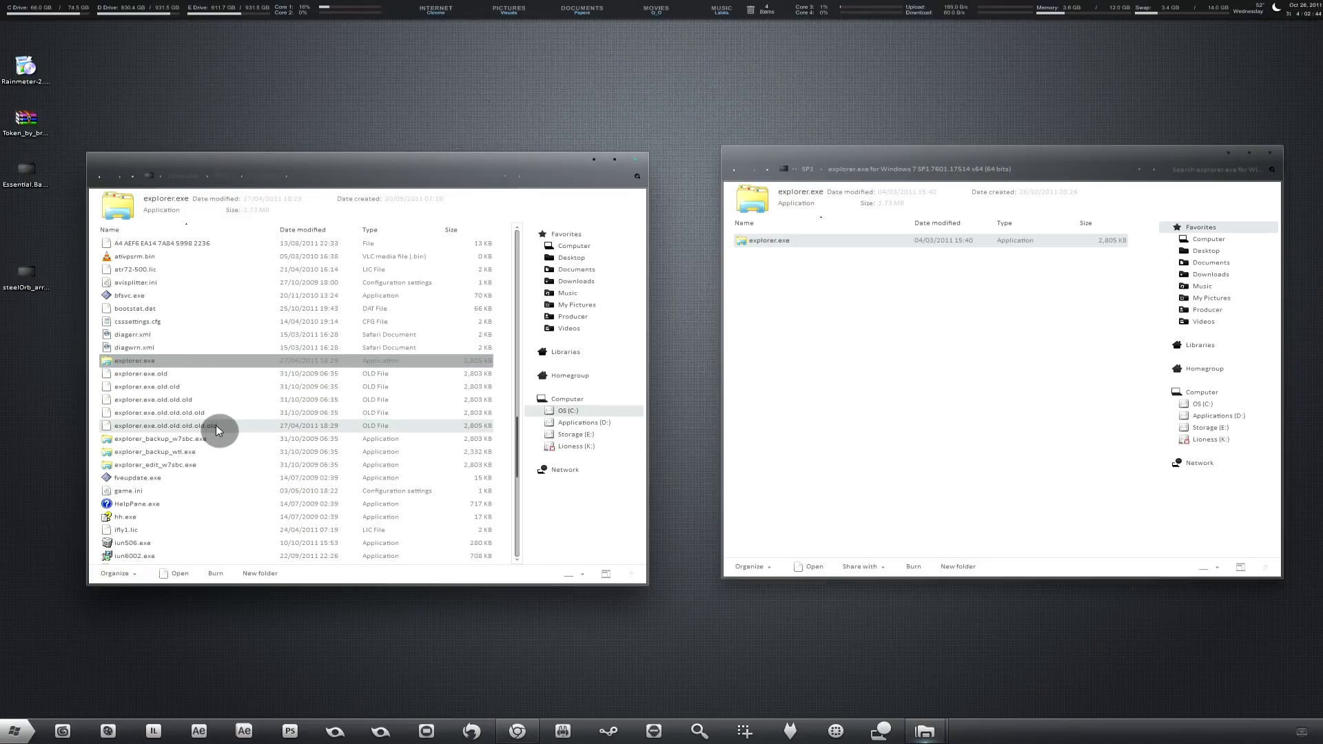
{"action": "left_click", "coordinate": [216, 429]}
{"action": "left_click", "coordinate": [178, 353]}
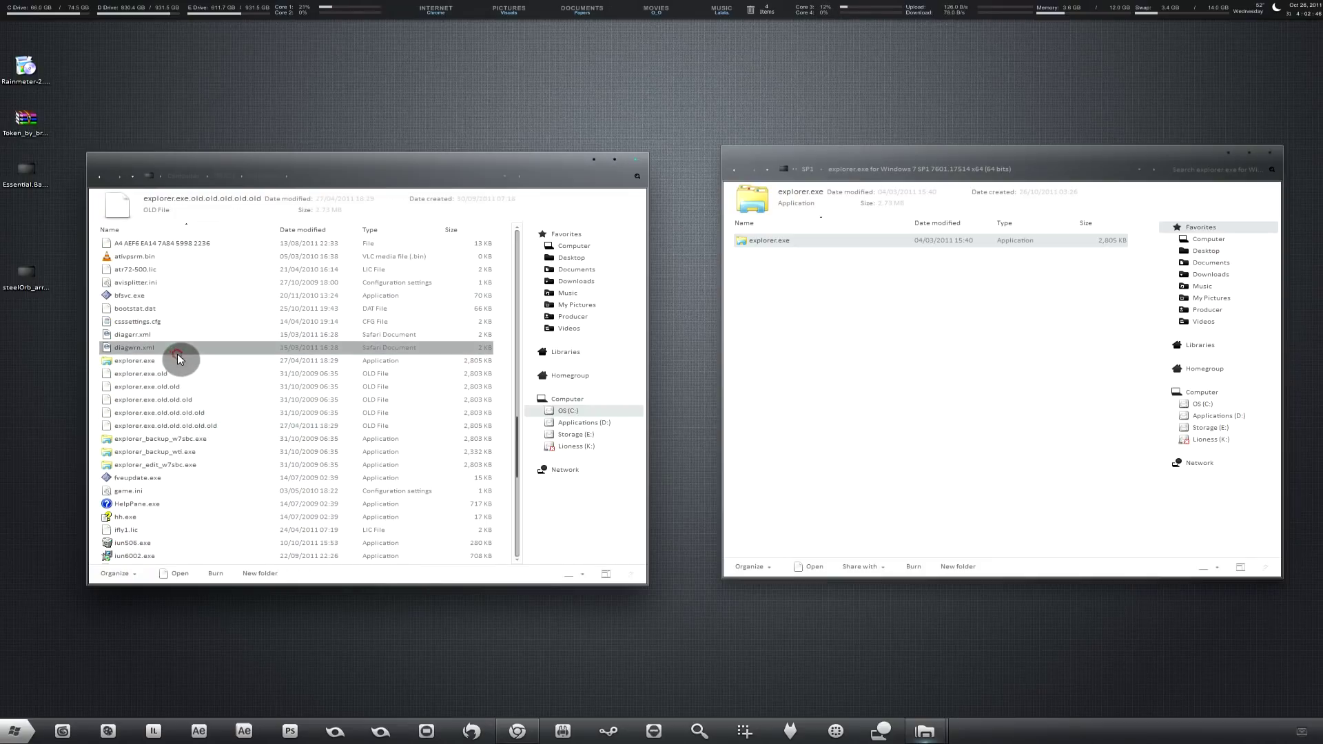
{"action": "left_click", "coordinate": [158, 361]}
{"action": "right_click", "coordinate": [257, 360]}
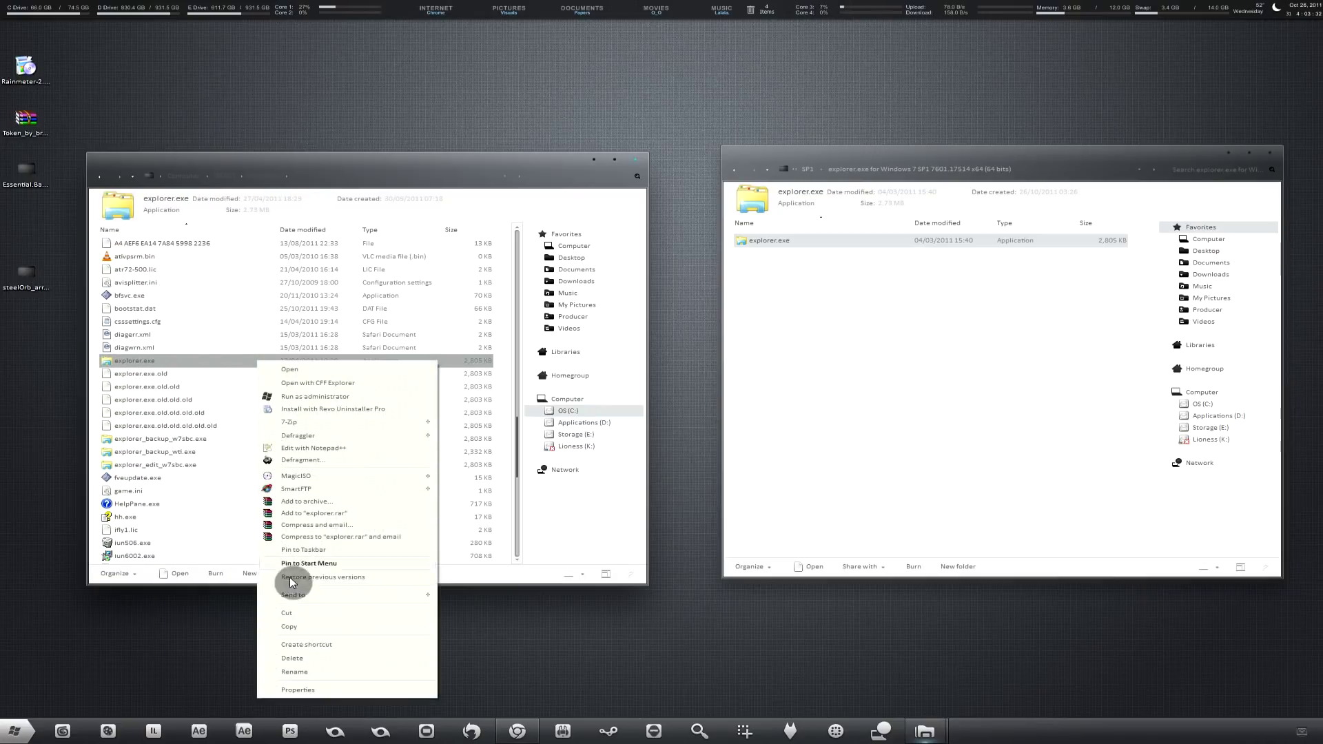
{"action": "left_click", "coordinate": [294, 673]}
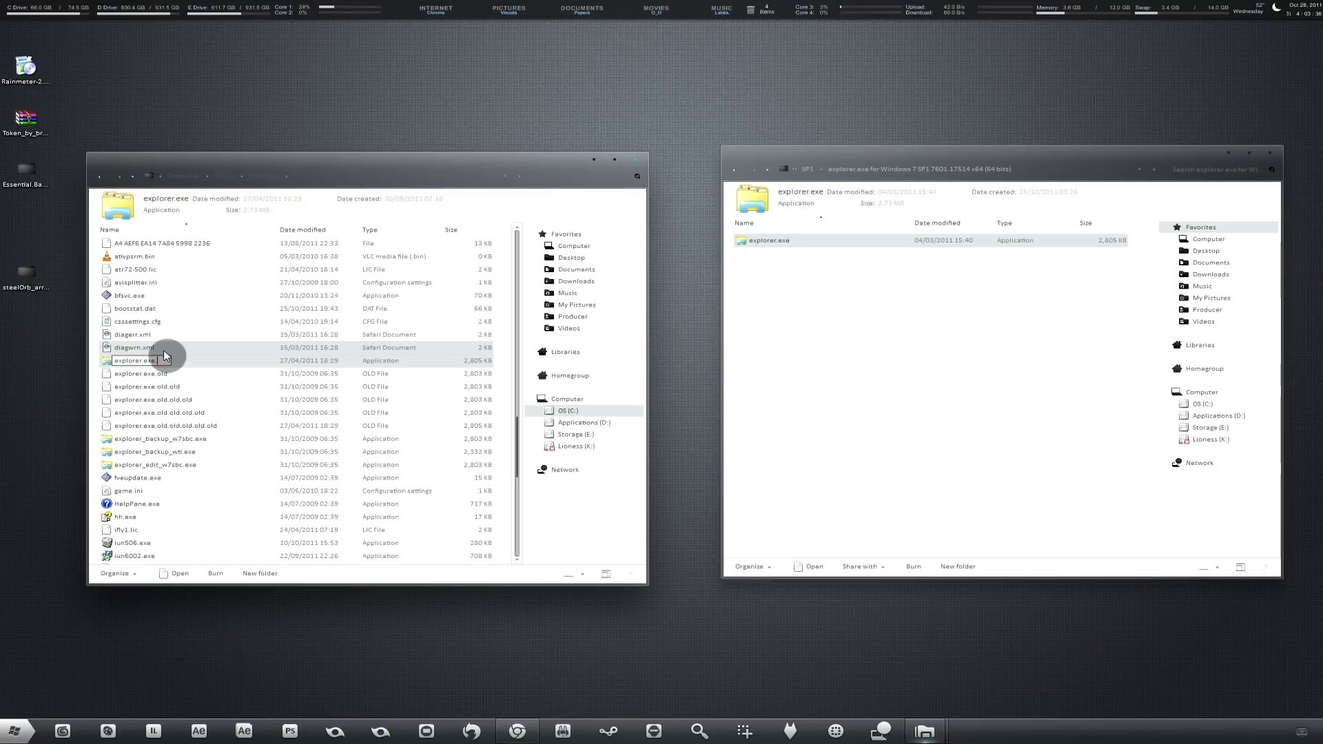
{"action": "type", "text": ".old.old.old.old.old.old"}
{"action": "key", "text": "Return"}
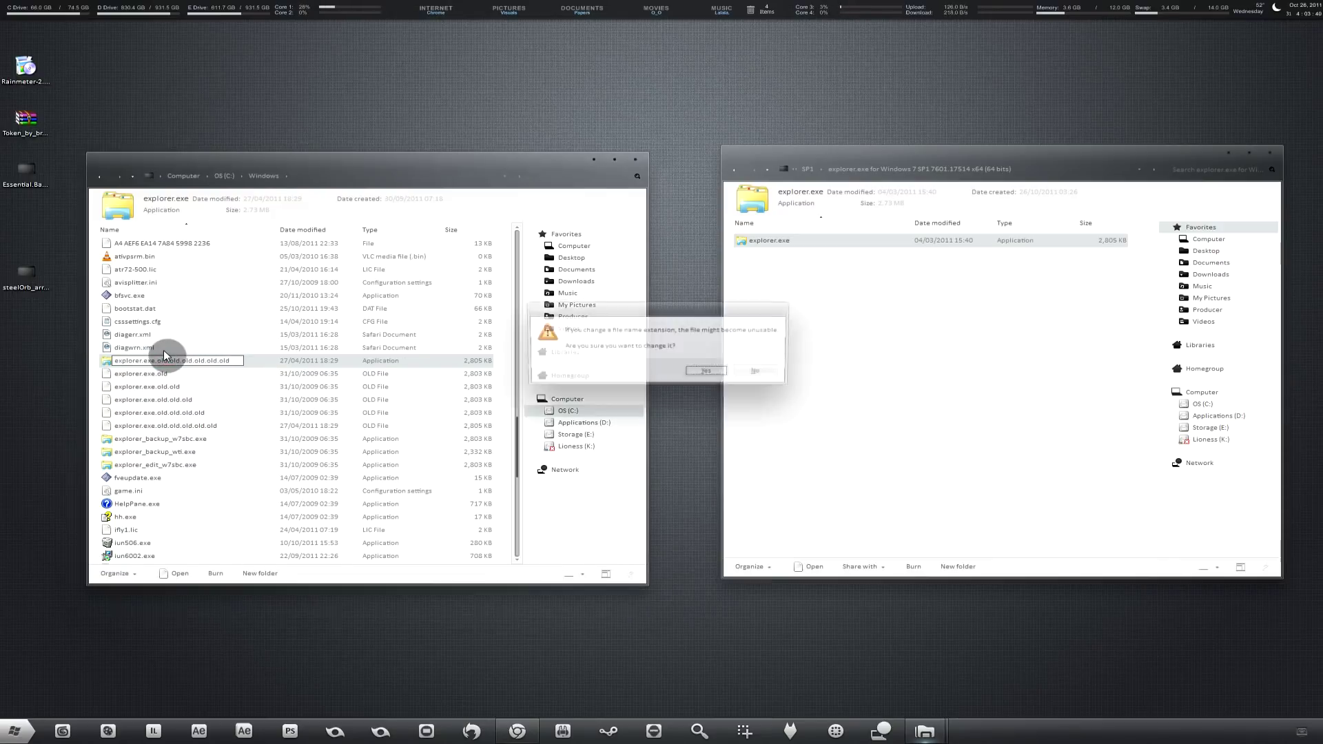
{"action": "left_click", "coordinate": [708, 375]}
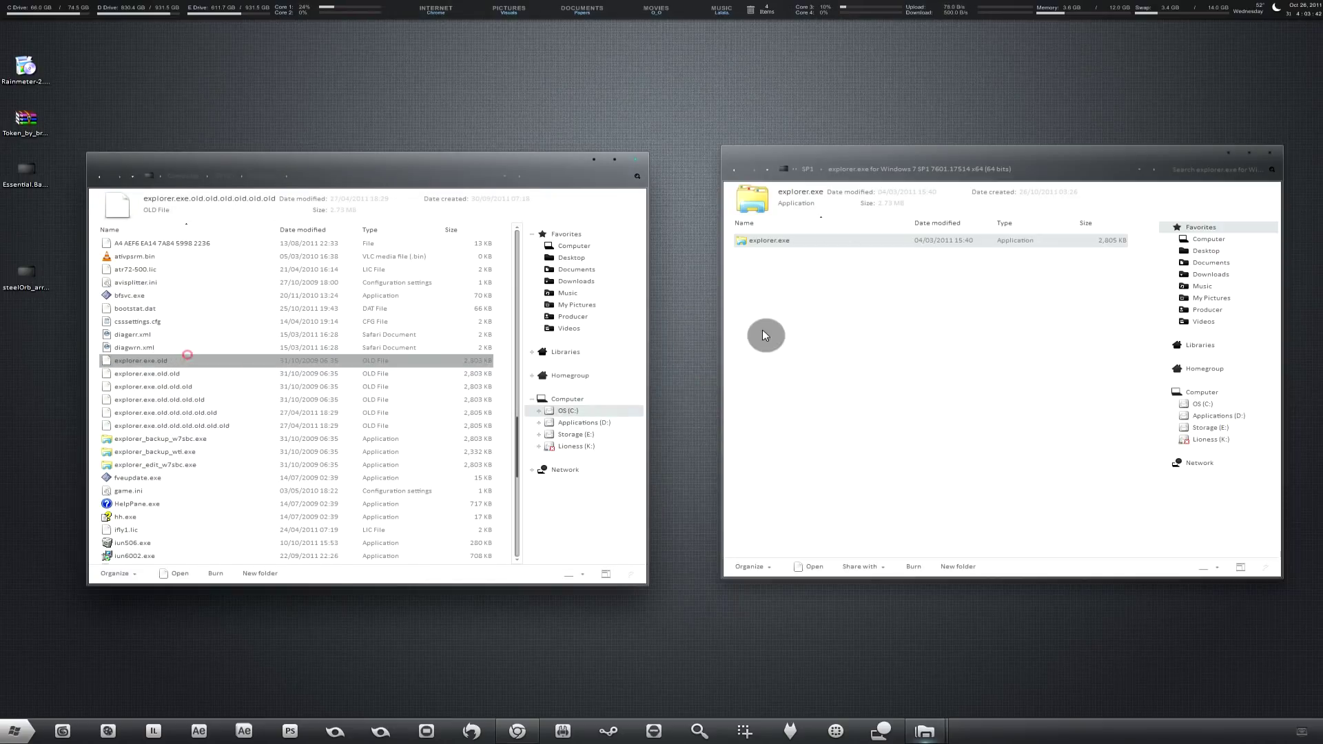
{"action": "left_click", "coordinate": [878, 242]}
{"action": "mouse_move", "coordinate": [878, 241]}
{"action": "left_mouse_down"}
{"action": "mouse_move", "coordinate": [437, 371]}
{"action": "mouse_move", "coordinate": [873, 235]}
{"action": "mouse_move", "coordinate": [862, 242]}
{"action": "left_mouse_up"}
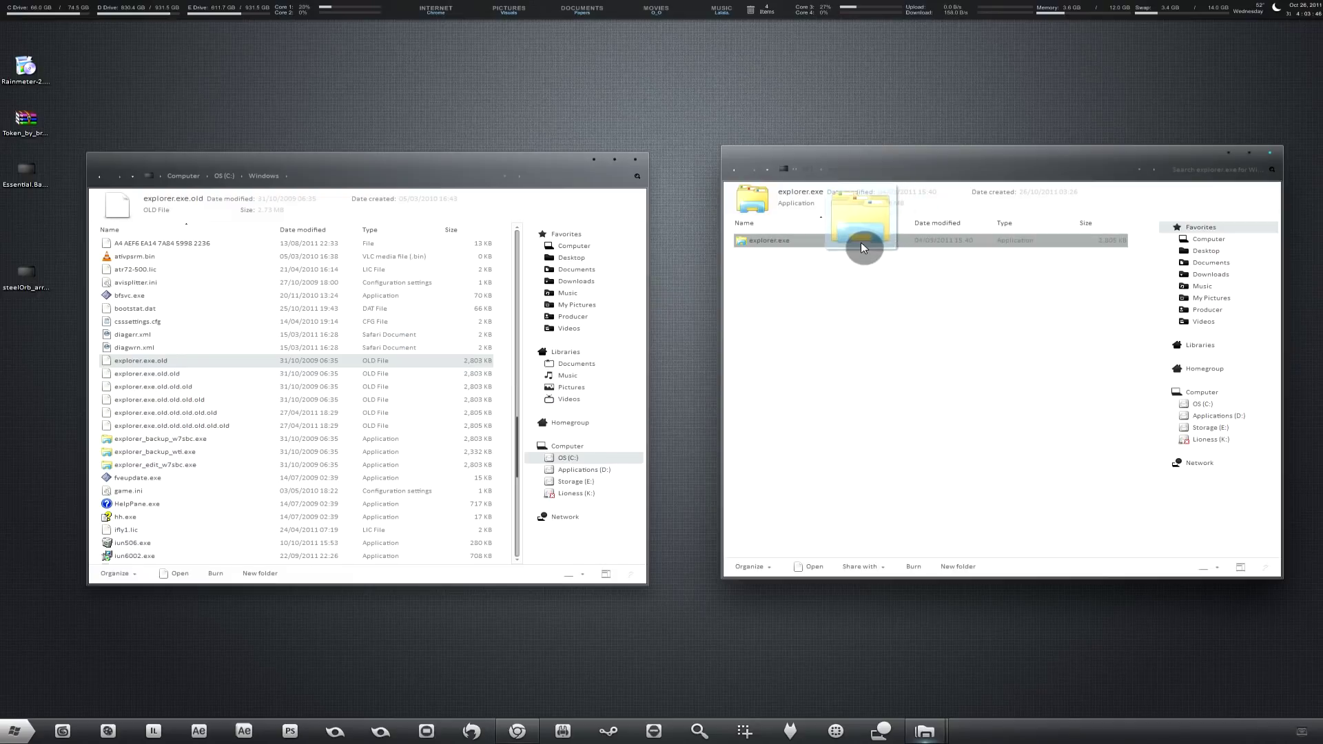
{"action": "left_click", "coordinate": [838, 337]}
{"action": "left_click", "coordinate": [784, 246]}
Undo the last rename of explorer.exe in C:\Windows.
{"action": "left_click", "coordinate": [400, 170]}
{"action": "left_click", "coordinate": [378, 380]}
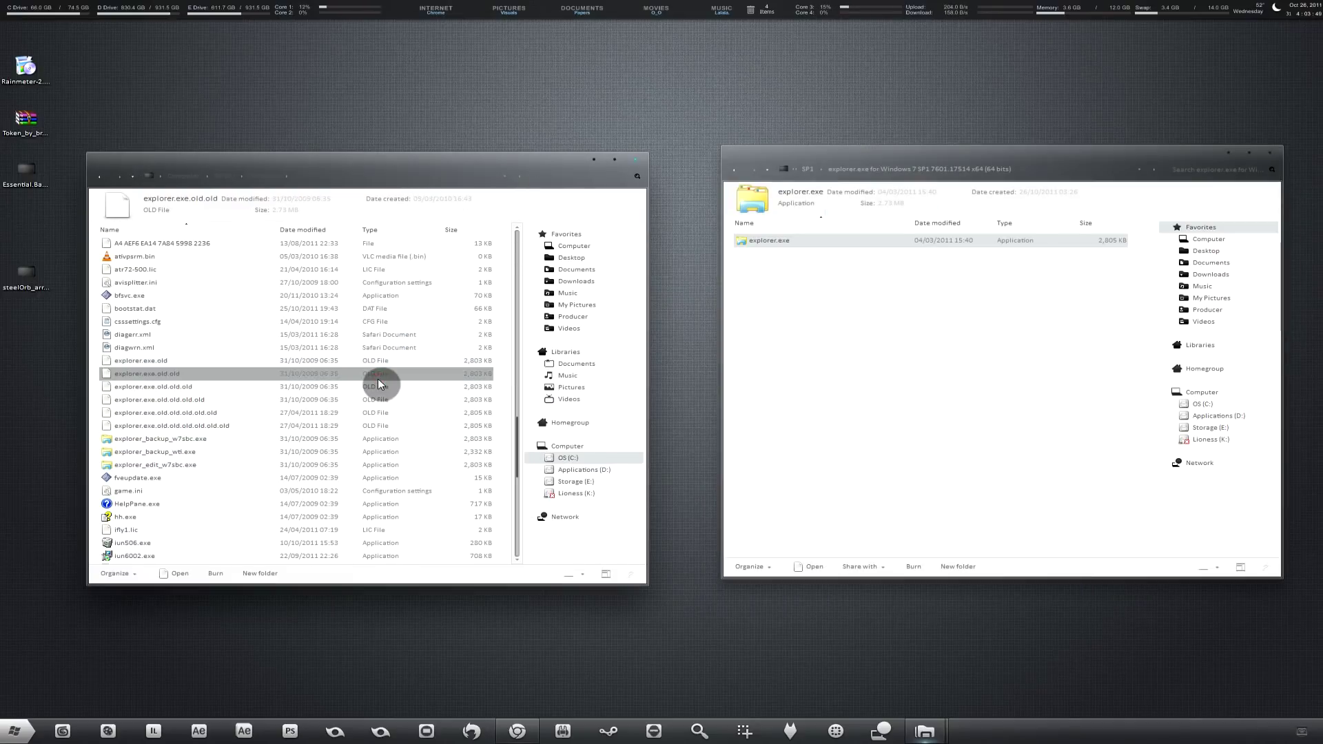
{"action": "key", "text": "ctrl+z"}
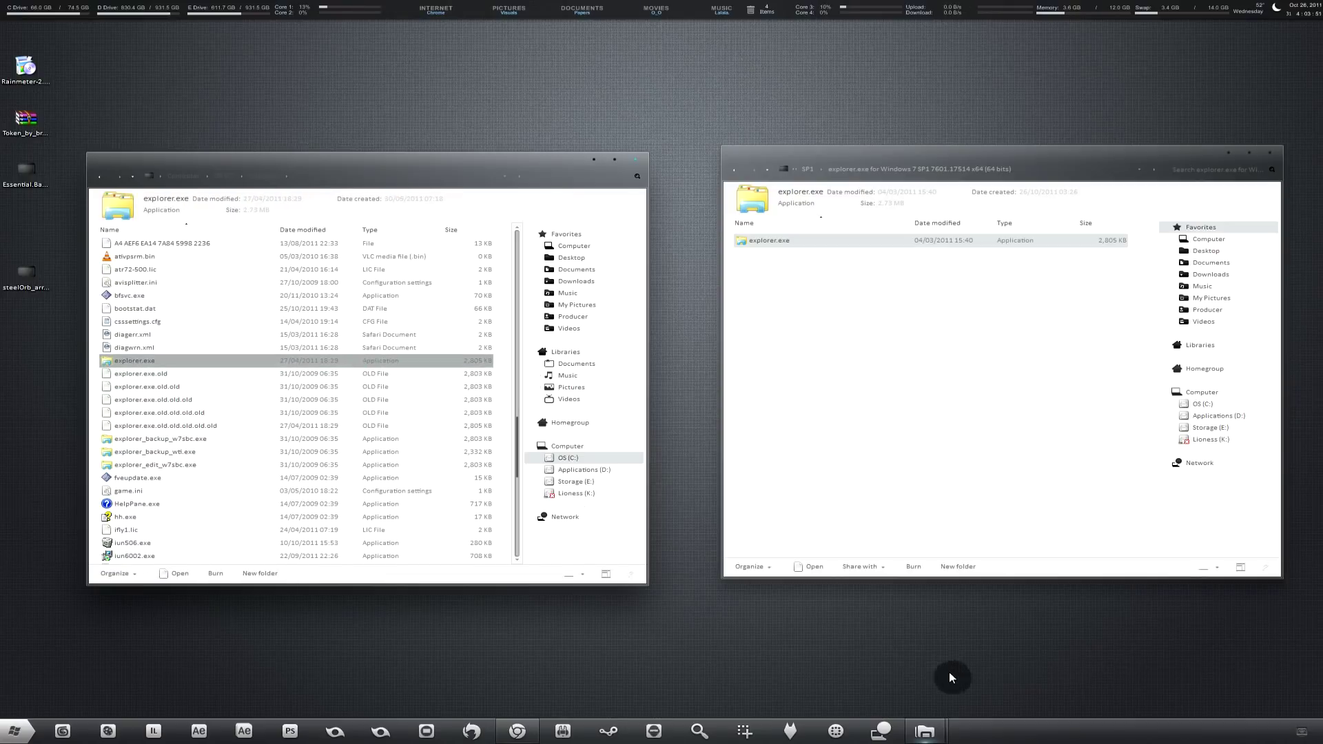
Open Task Manager and end the explorer.exe process.
{"action": "right_click", "coordinate": [1023, 731]}
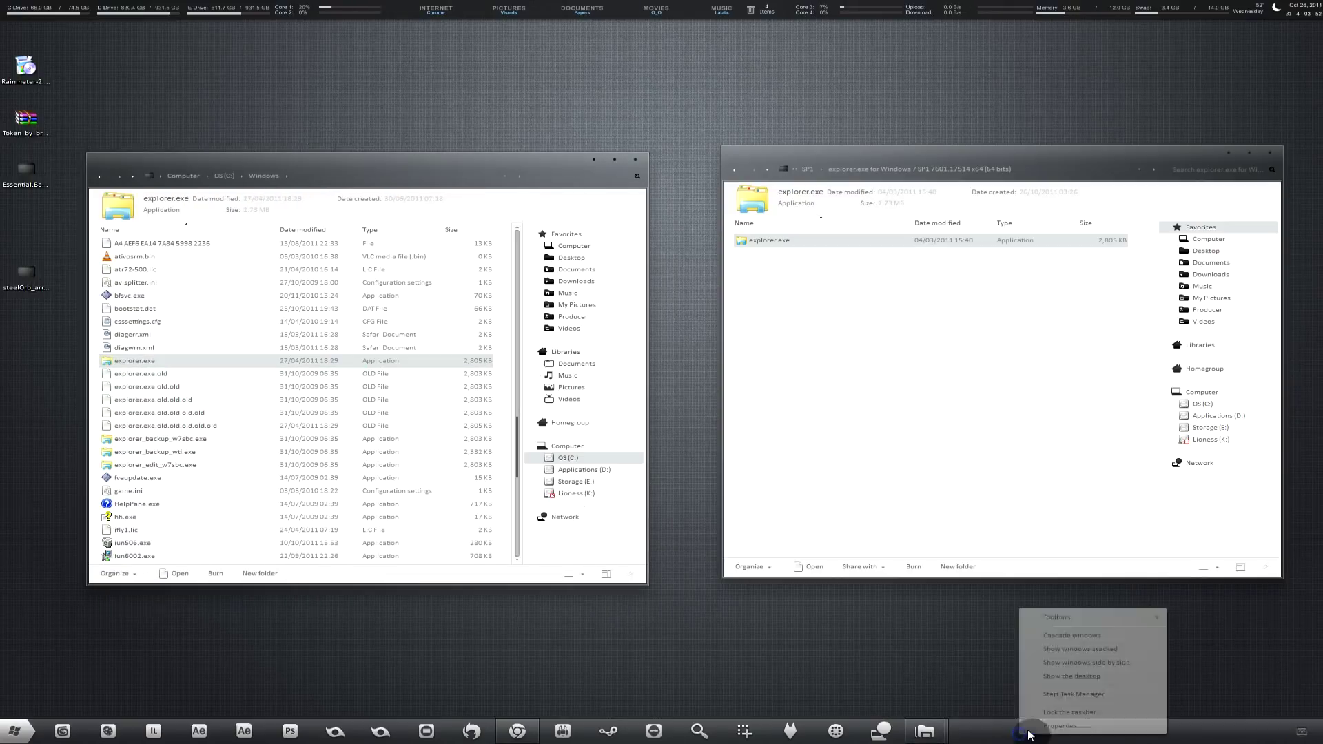
{"action": "left_click", "coordinate": [1062, 697]}
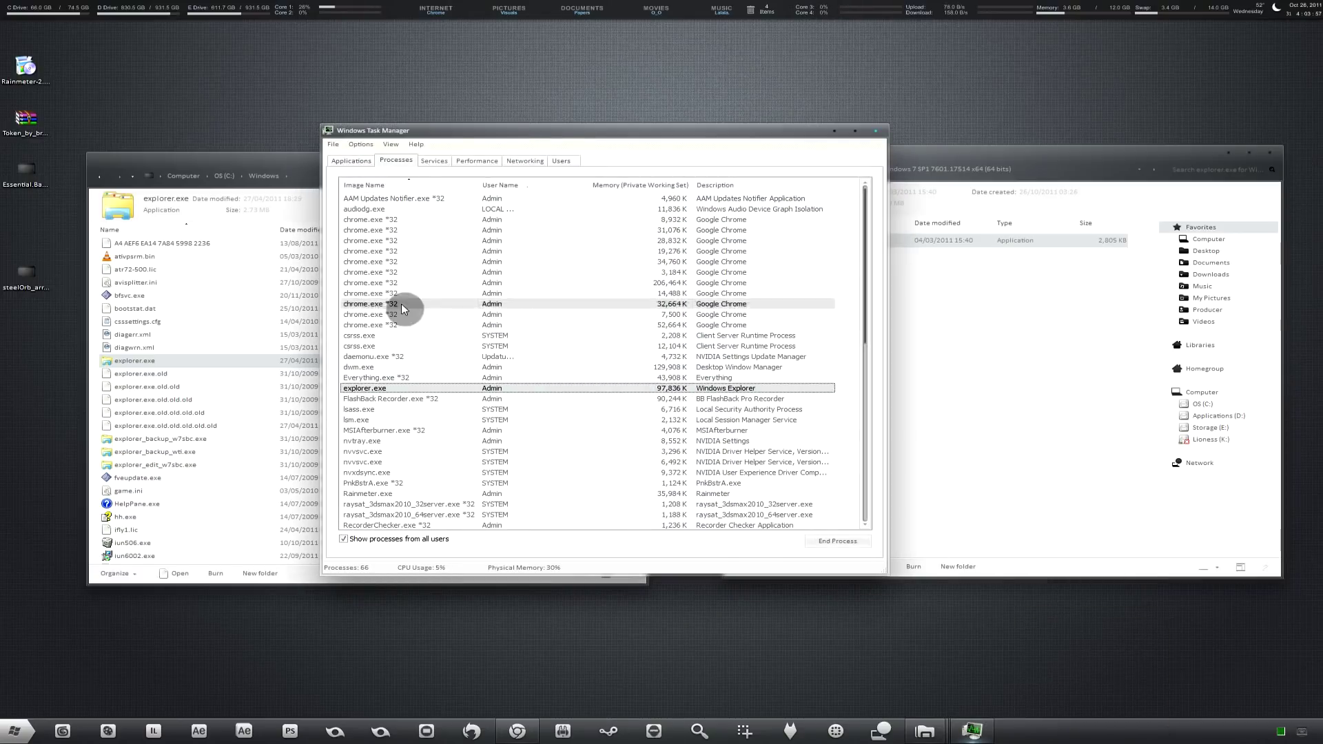
{"action": "left_click", "coordinate": [436, 388]}
{"action": "left_click", "coordinate": [812, 550]}
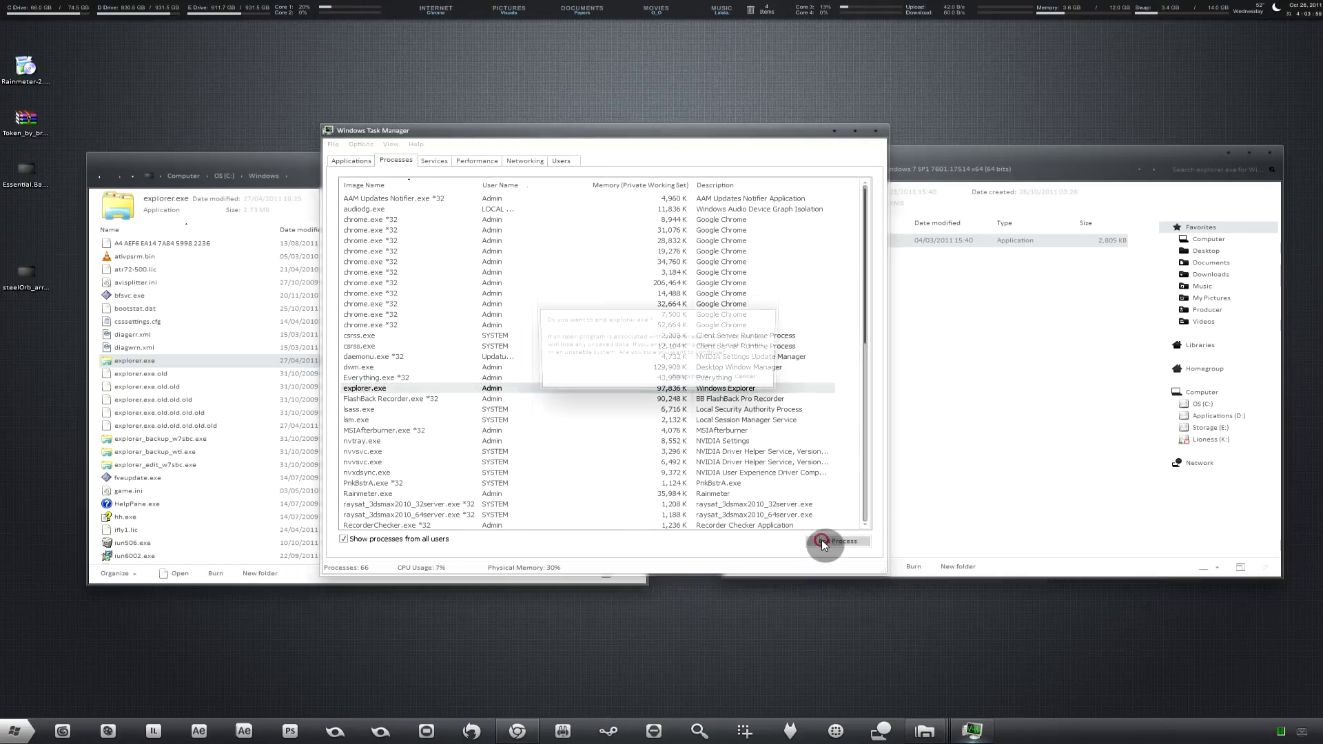
{"action": "left_click", "coordinate": [696, 380]}
Run explorer.exe as a new task from Task Manager and dismiss the Adobe Flash Player update prompt.
{"action": "left_click", "coordinate": [331, 142]}
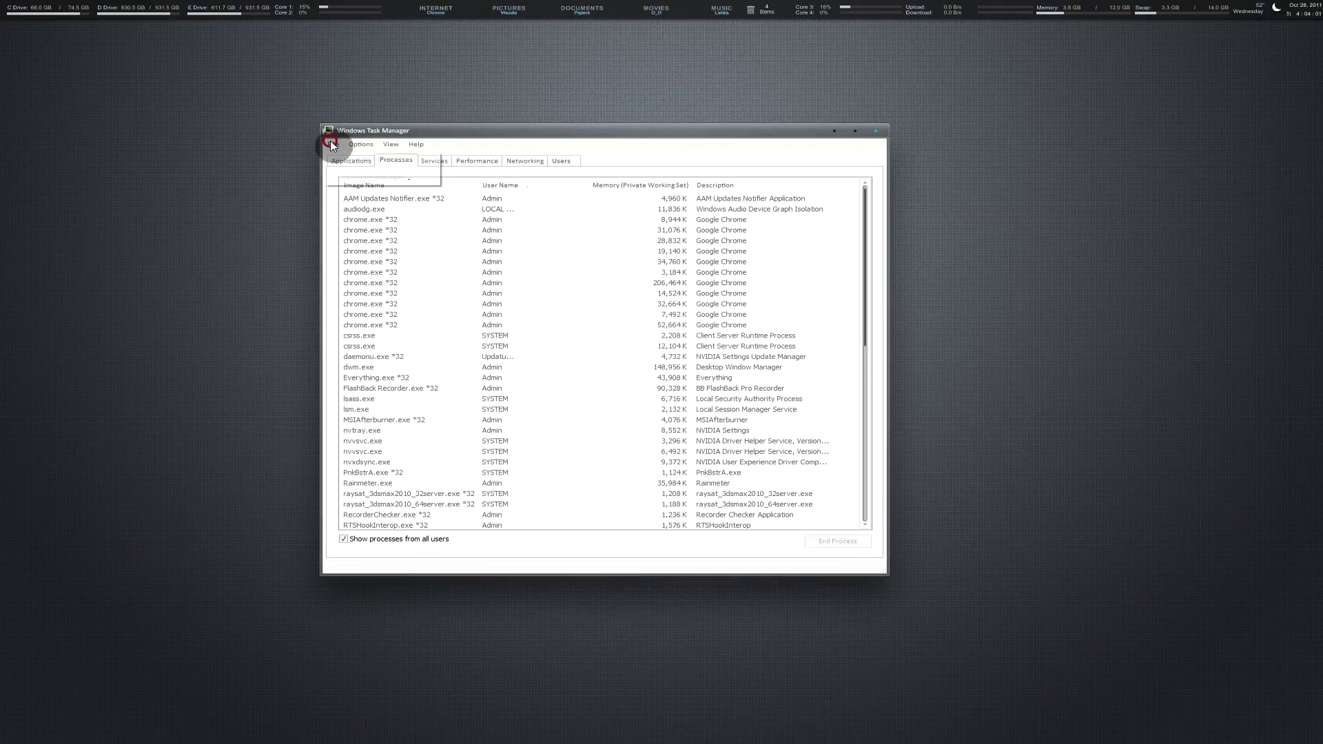
{"action": "left_click", "coordinate": [341, 158]}
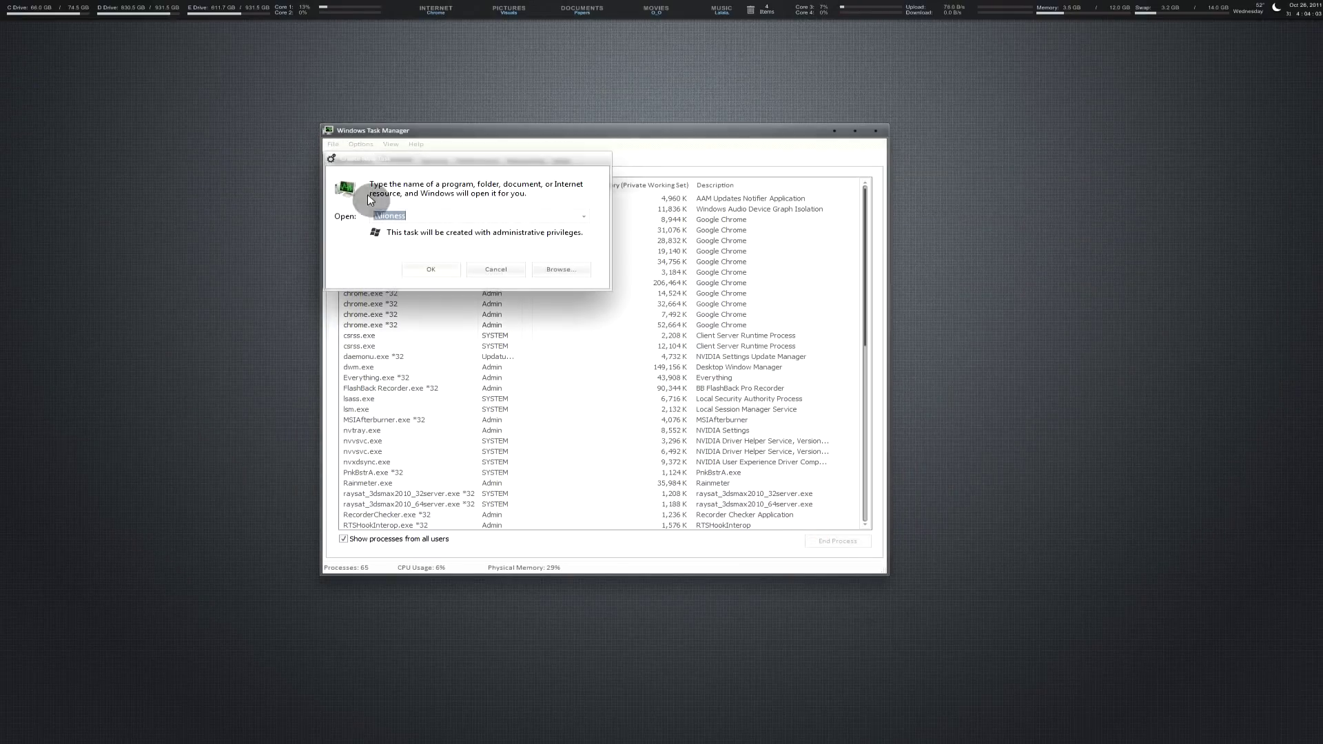
{"action": "left_click", "coordinate": [432, 214]}
{"action": "type", "text": "explorer.e"}
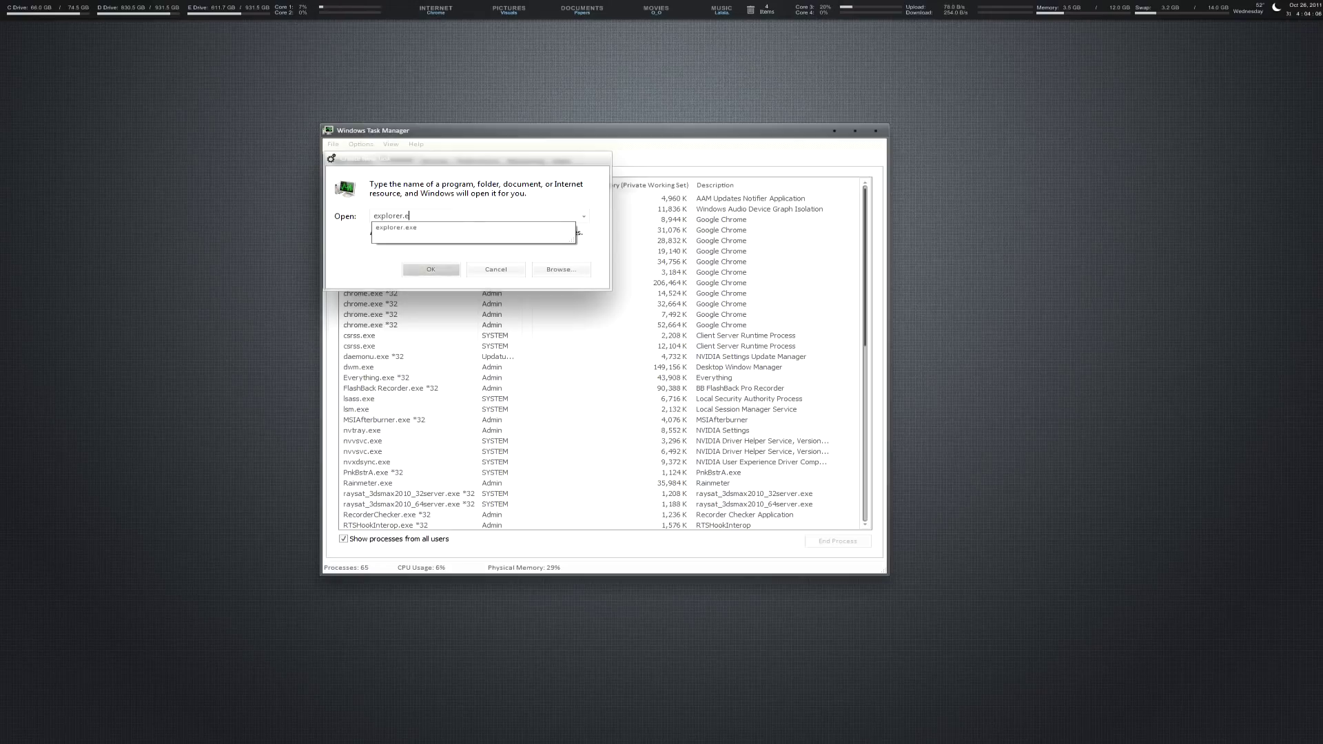
{"action": "left_click", "coordinate": [433, 222]}
{"action": "key", "text": "Return"}
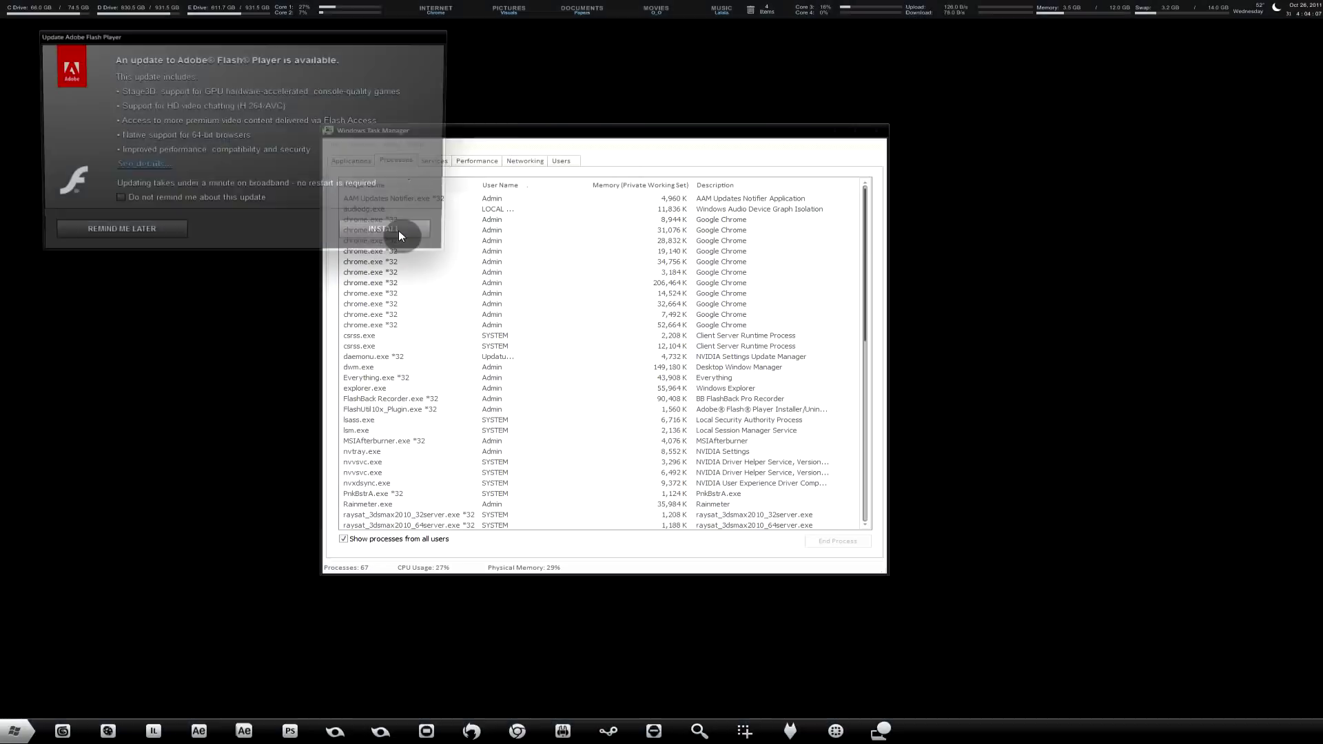
{"action": "left_click", "coordinate": [399, 230]}
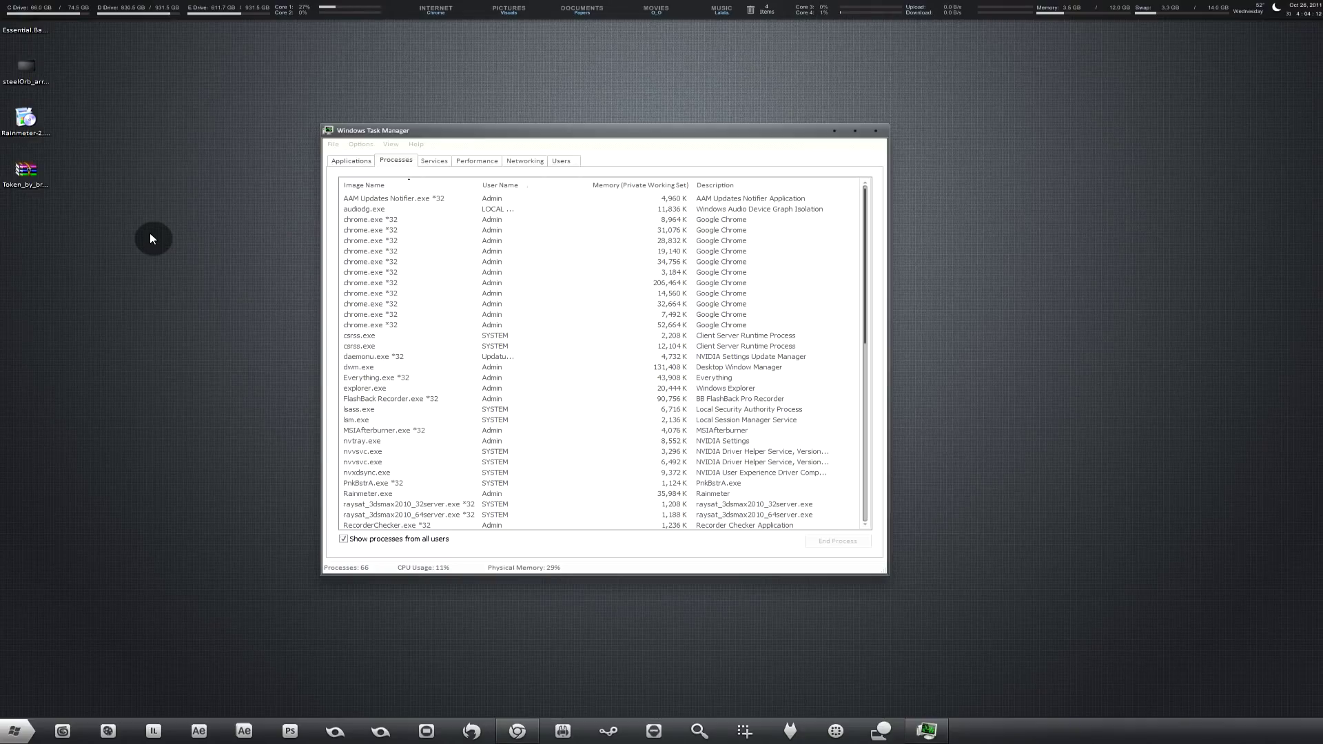
Open the Start menu briefly to view the start orb, and close Task Manager.
{"action": "left_click", "coordinate": [13, 730]}
{"action": "left_click", "coordinate": [13, 731]}
{"action": "left_click", "coordinate": [601, 261]}
{"action": "left_click", "coordinate": [875, 130]}
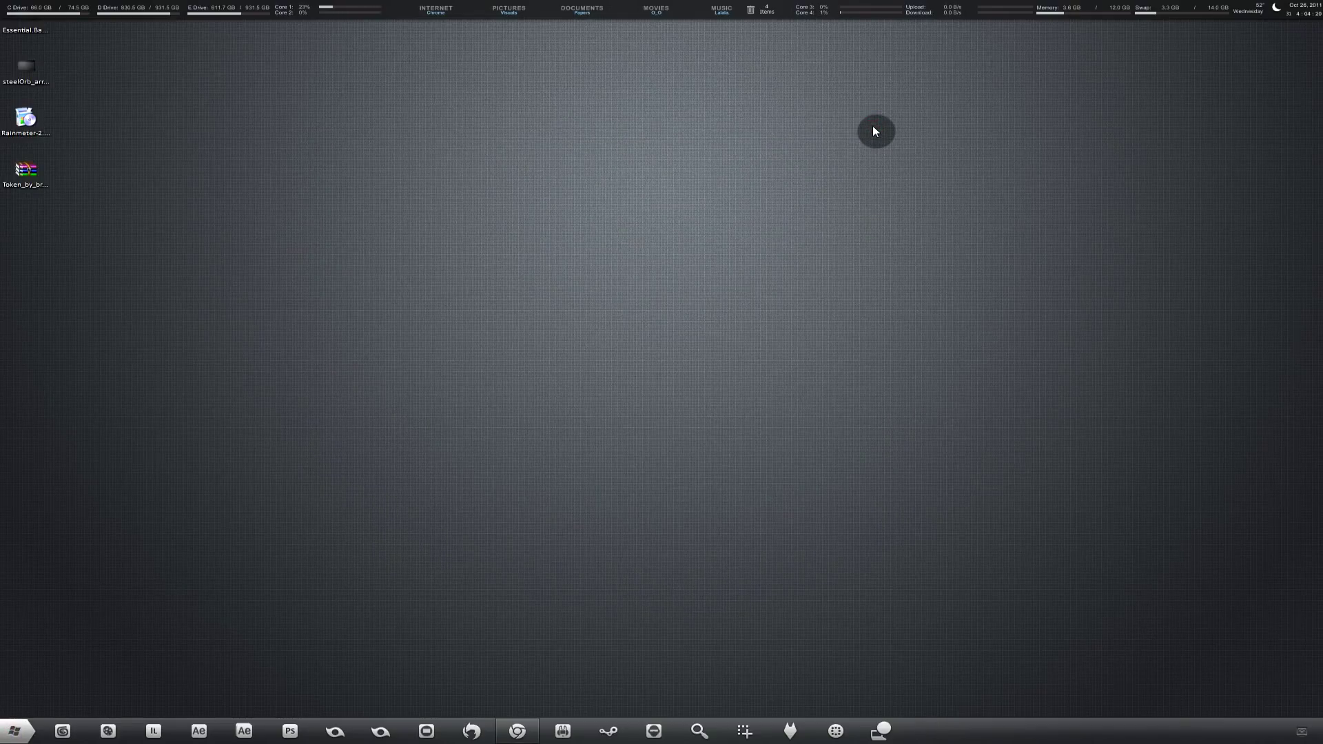
Move the Essential Bar folder below the other desktop icons and delete the steelOrb_arrow_big_by_AP-GRAPHIK folder.
{"action": "left_click_drag", "start_coordinate": [55, 40], "coordinate": [50, 273]}
{"action": "left_click", "coordinate": [18, 56]}
{"action": "key", "text": "Delete"}
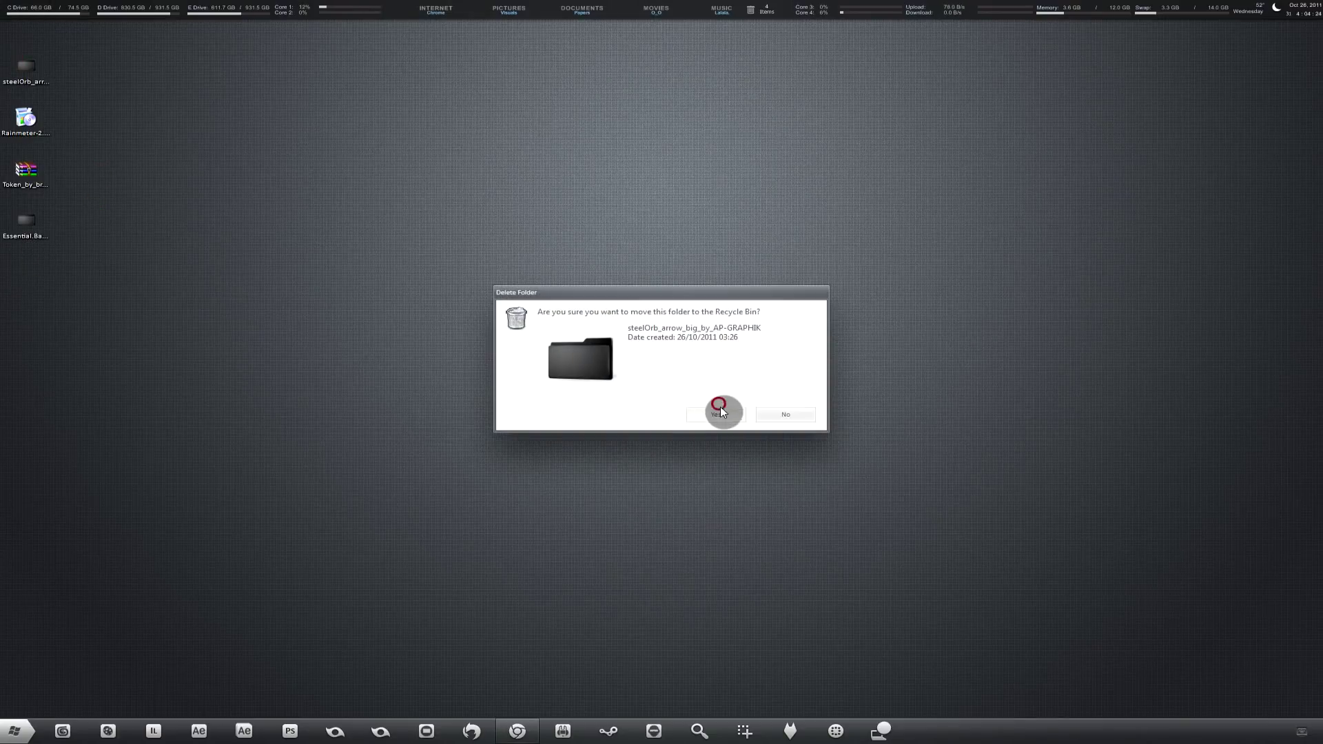
{"action": "left_click", "coordinate": [721, 408]}
Switch to Chrome to look over the Rainmeter home page and its download options, and minimise the browser.
{"action": "left_click", "coordinate": [517, 730]}
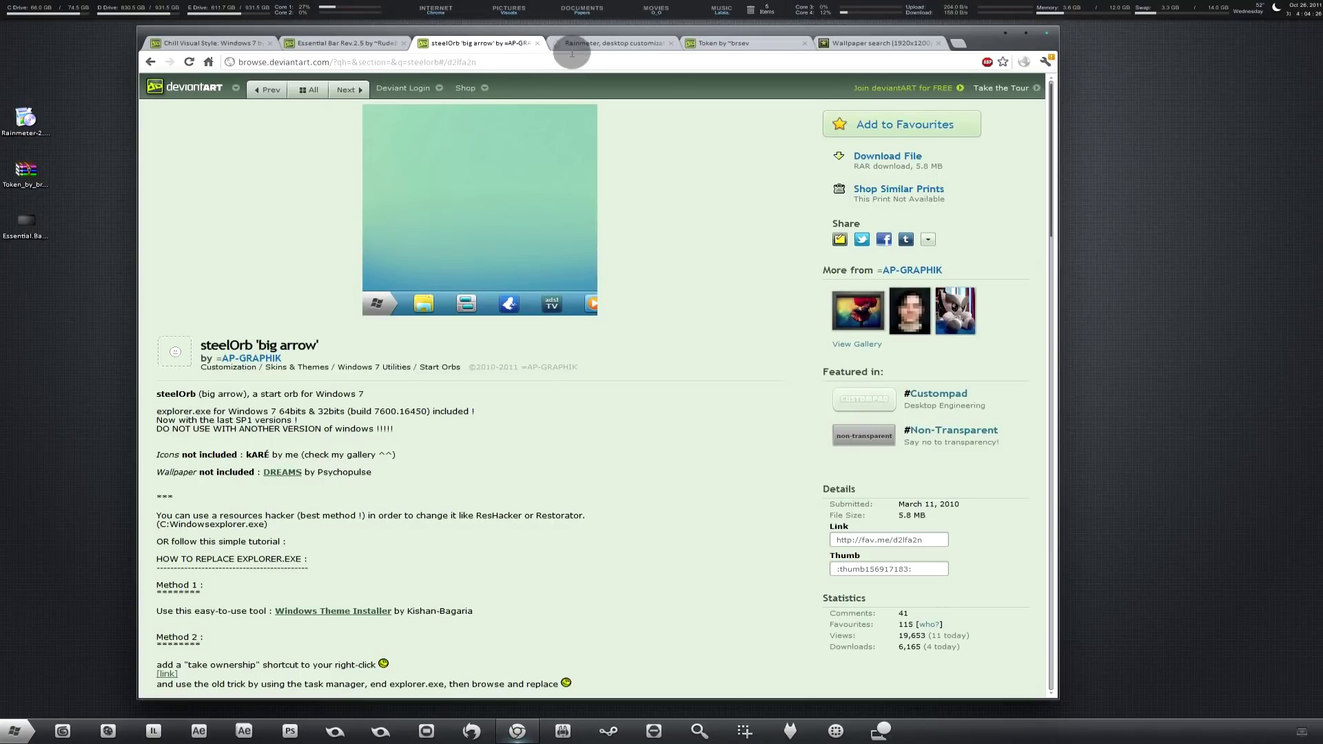
{"action": "left_click", "coordinate": [593, 45]}
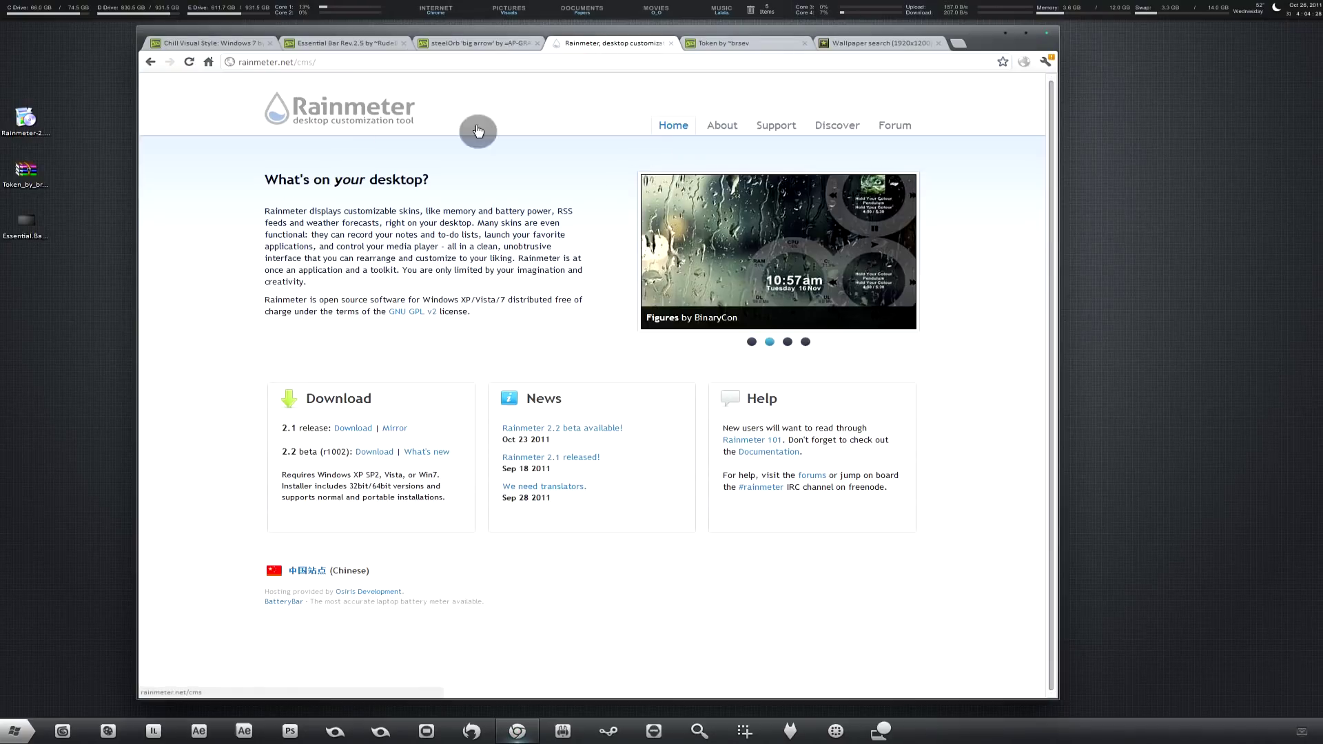
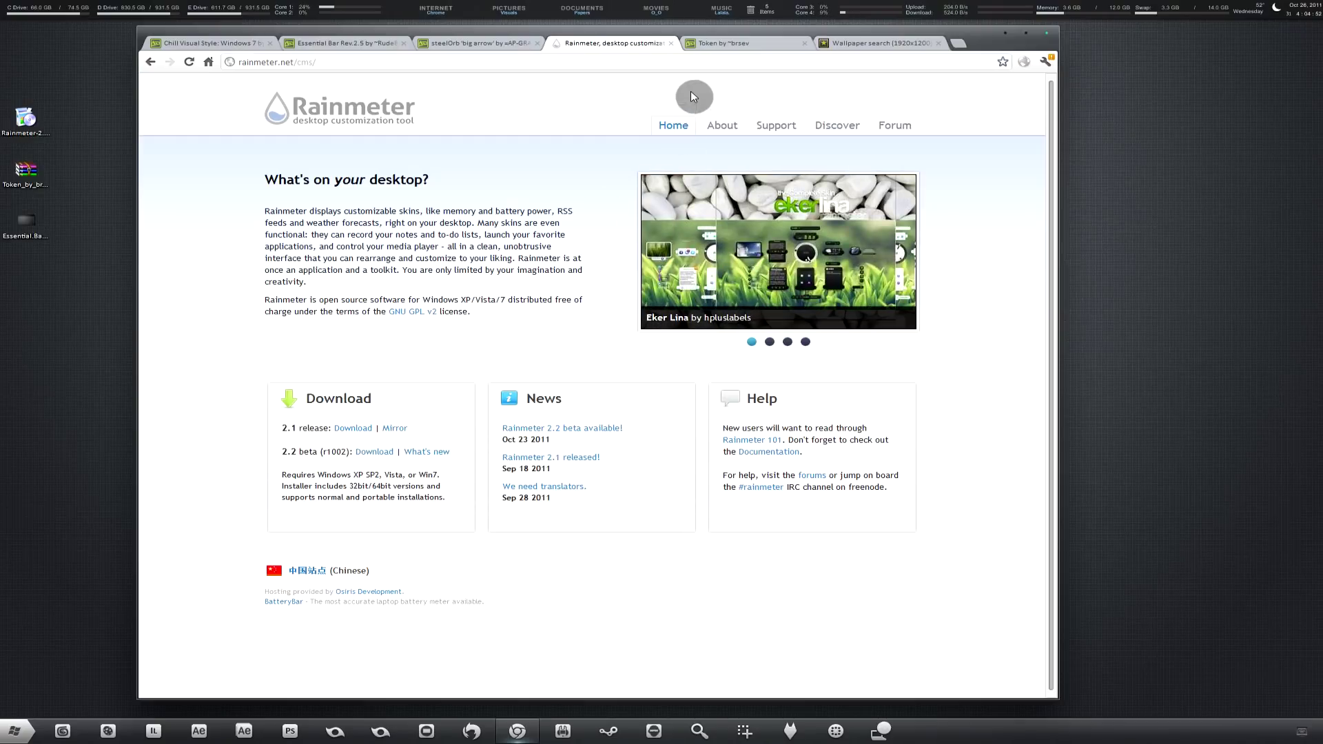
{"action": "left_click", "coordinate": [1003, 37]}
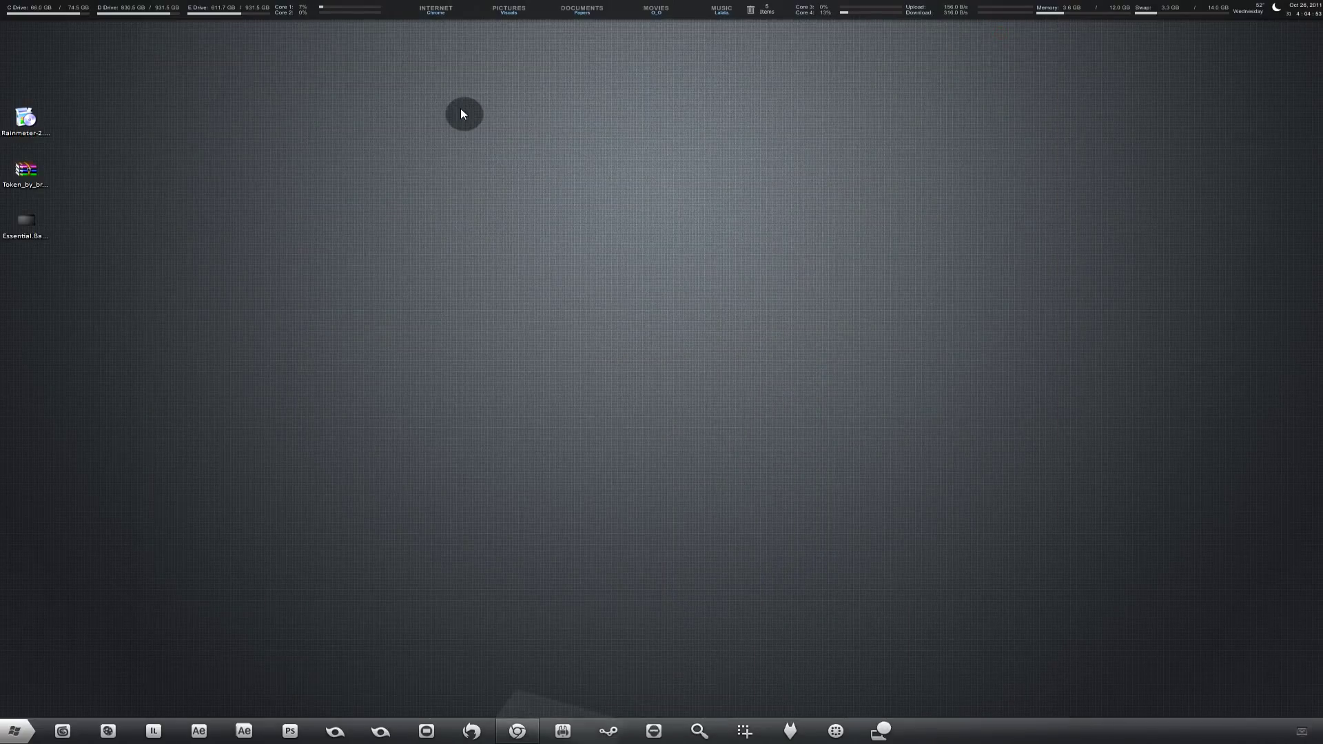
Exit the running Rainmeter before starting its installer.
{"action": "left_click", "coordinate": [40, 140]}
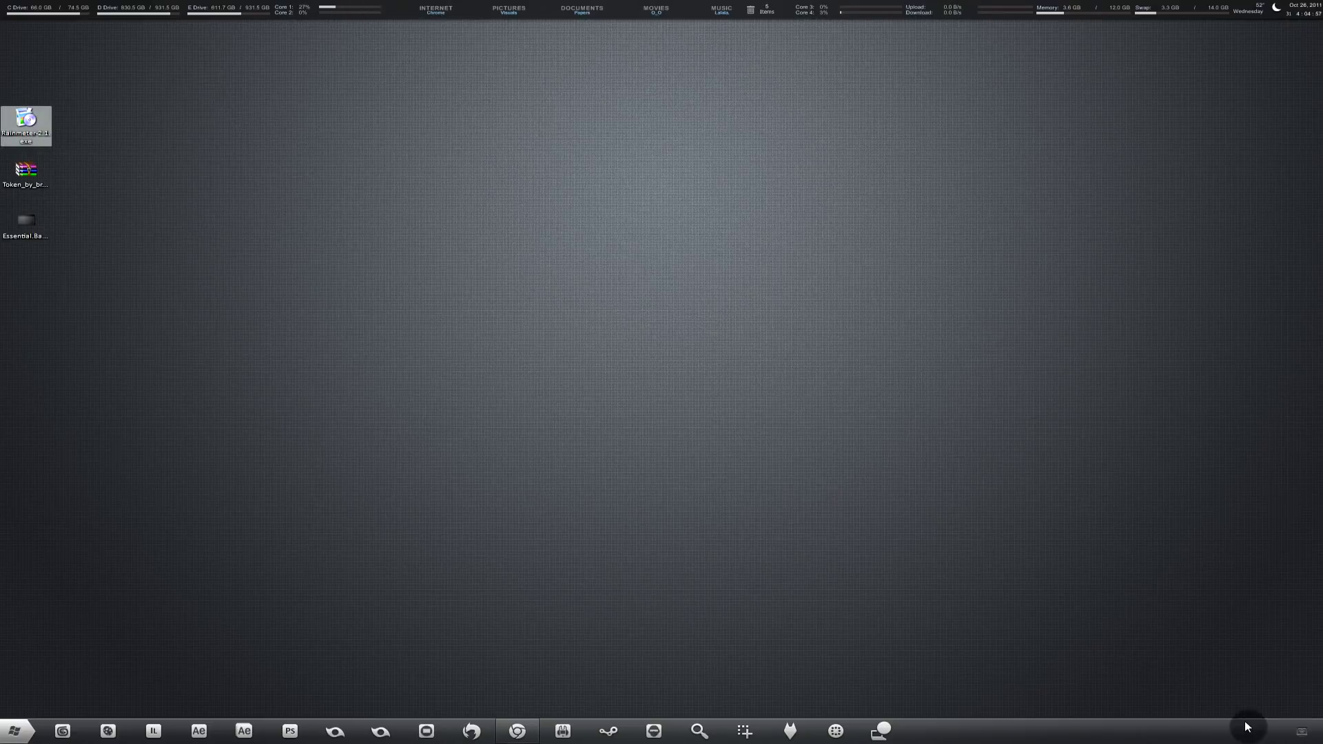
{"action": "left_click", "coordinate": [1285, 733]}
{"action": "right_click", "coordinate": [1298, 651]}
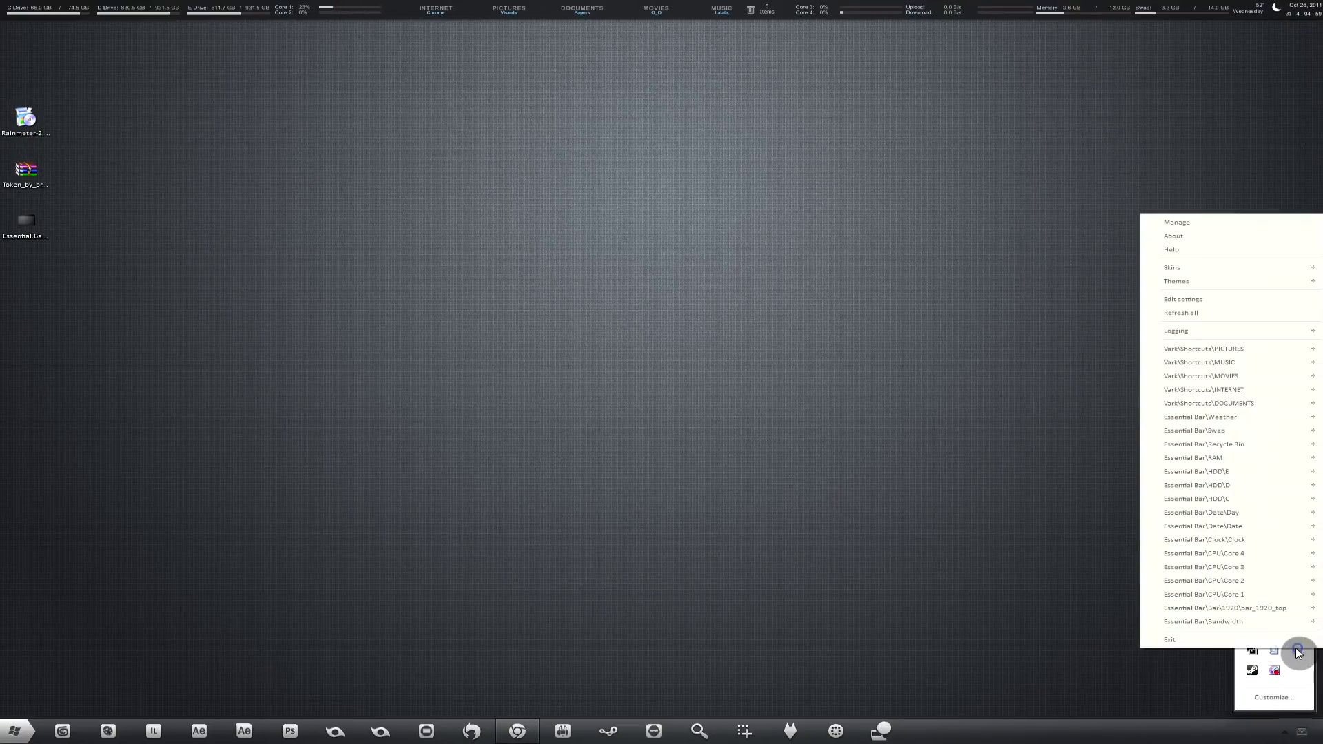
{"action": "left_click", "coordinate": [1170, 639]}
Install Rainmeter 2.1 as a standard 64-bit installation in D:\Applications\Rainmeter and finish the setup with Rainmeter running.
{"action": "left_click", "coordinate": [17, 132]}
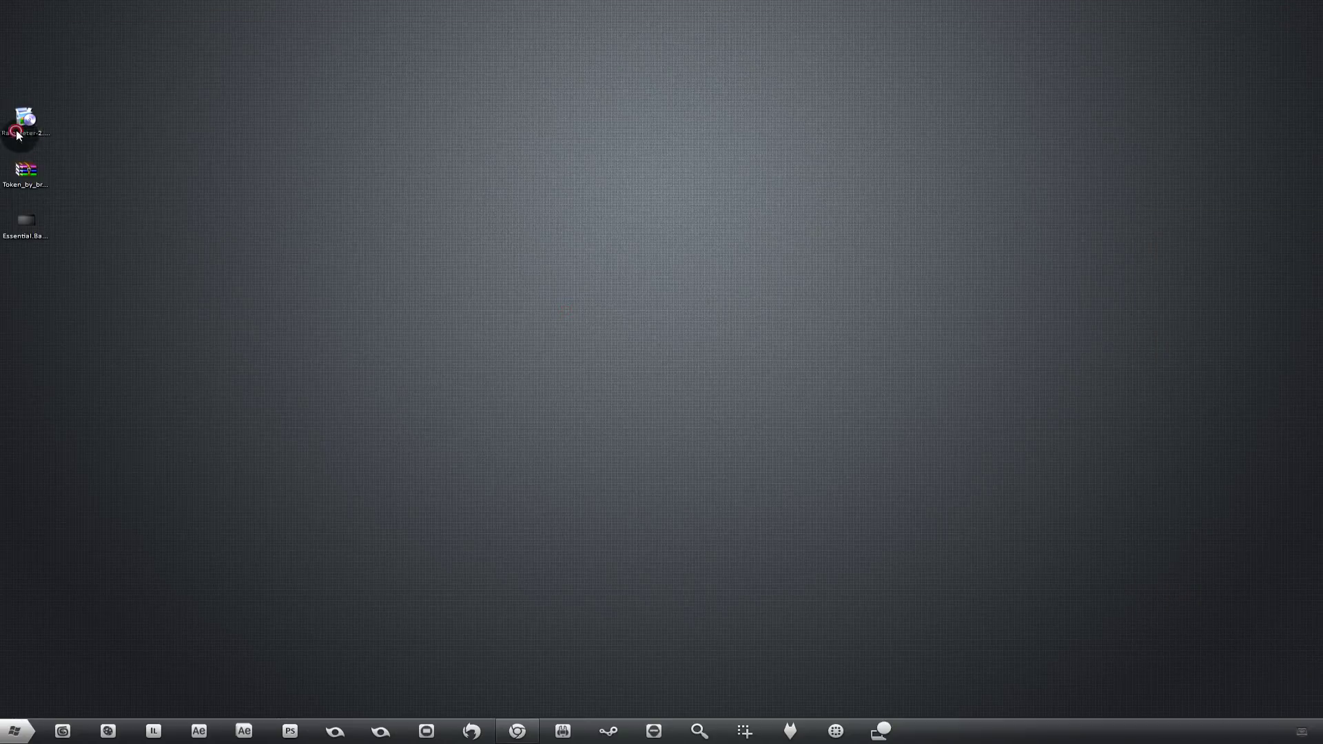
{"action": "left_click", "coordinate": [691, 375]}
{"action": "left_click", "coordinate": [727, 464]}
{"action": "left_click", "coordinate": [727, 464]}
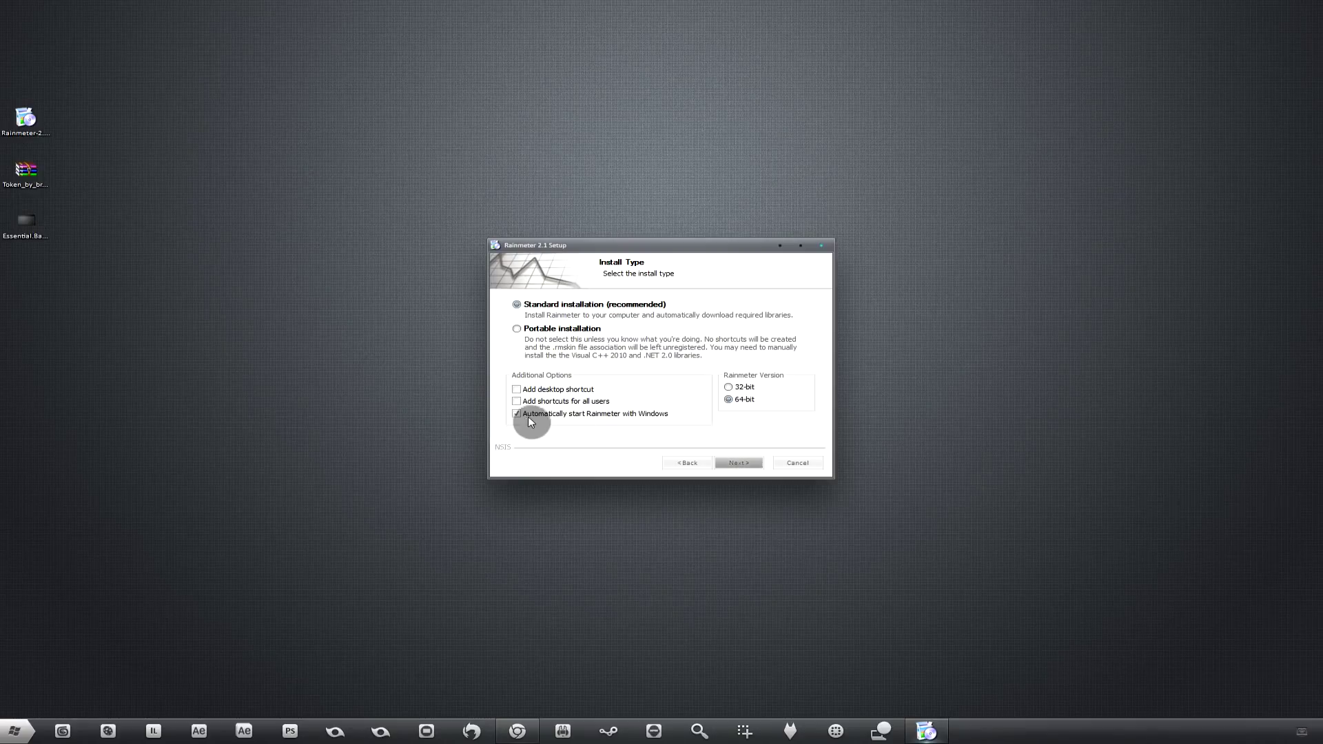
{"action": "left_click", "coordinate": [739, 462]}
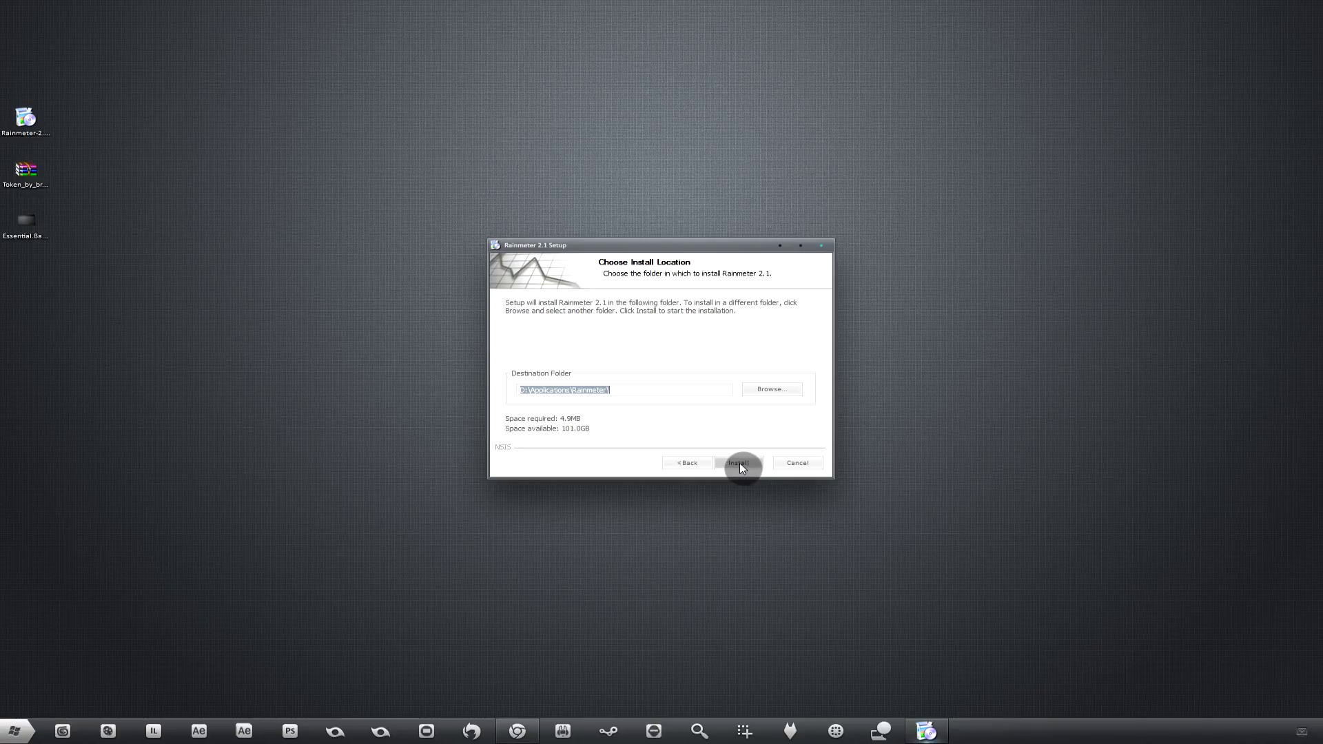
{"action": "left_click", "coordinate": [627, 390]}
{"action": "left_click", "coordinate": [732, 465]}
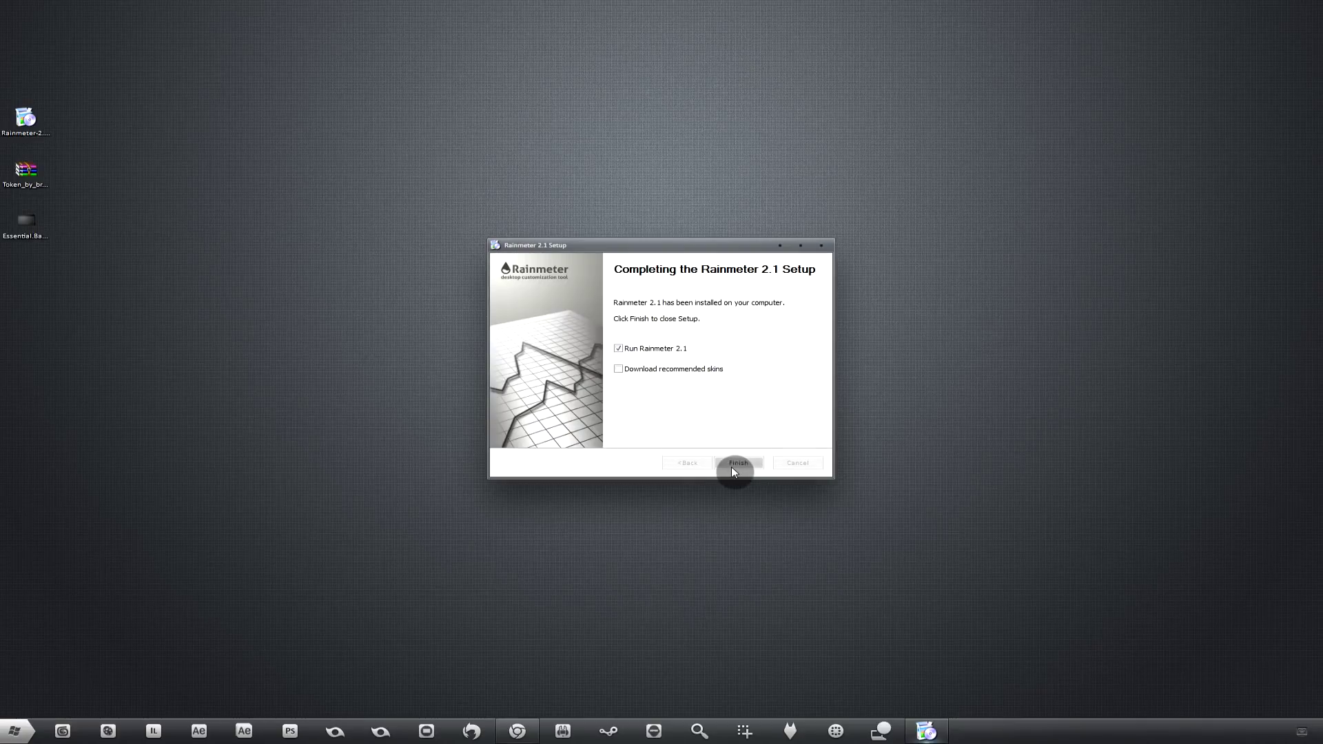
{"action": "left_click", "coordinate": [732, 466]}
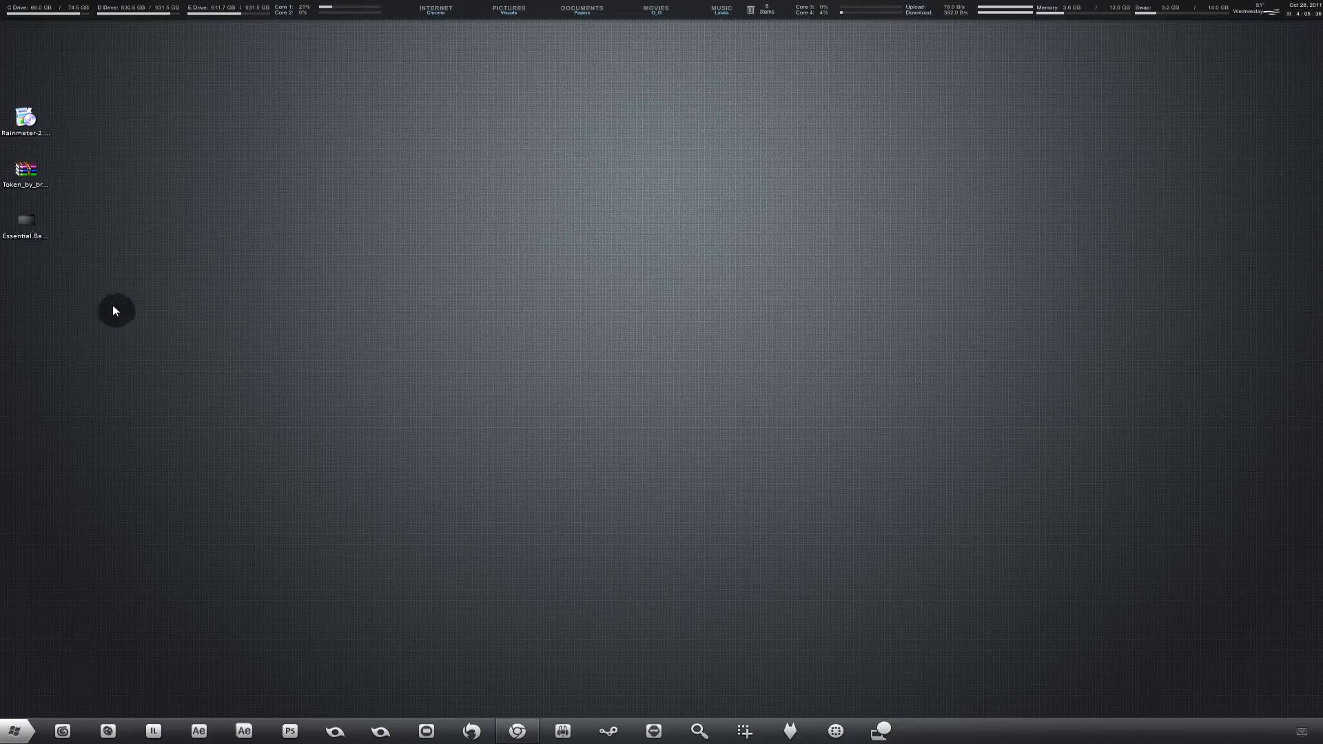
Switch to Chrome to examine the Essential Bar Rev.2.5 preview and download page, and minimise the browser.
{"action": "left_click", "coordinate": [517, 731]}
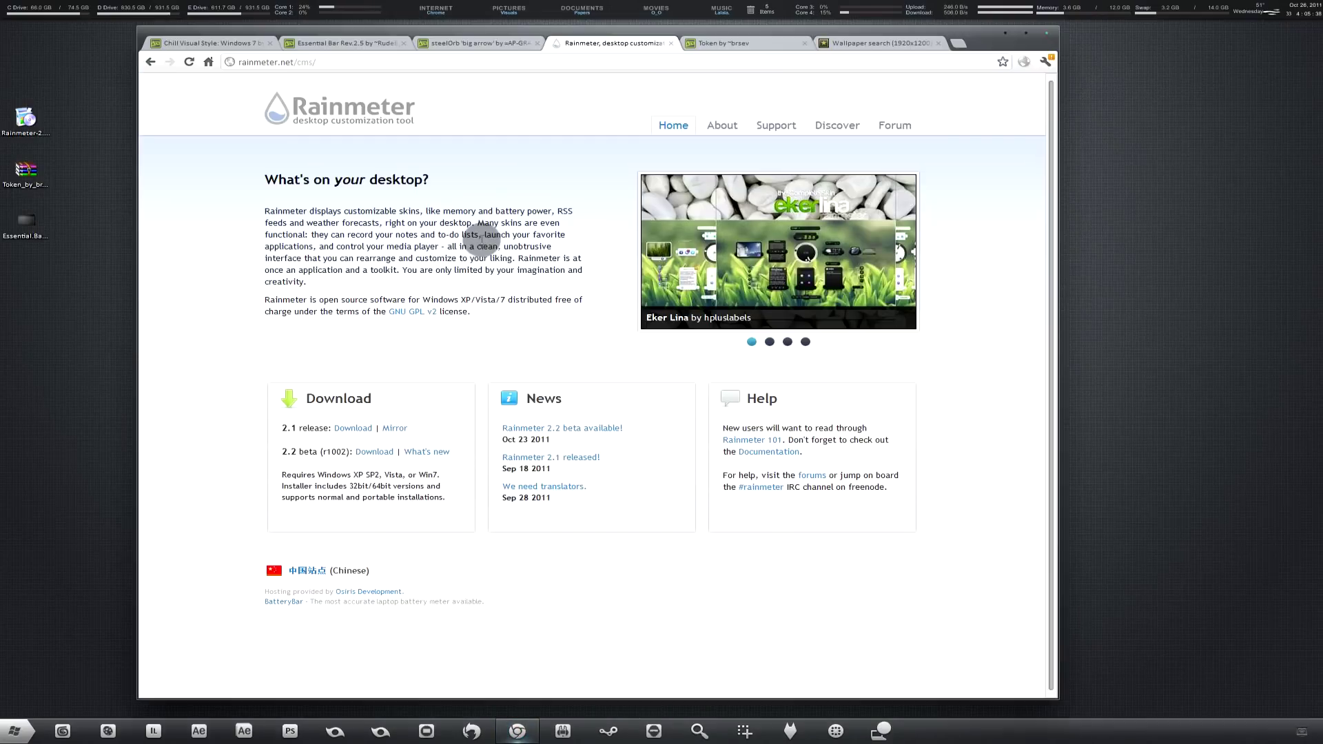
{"action": "left_click", "coordinate": [334, 43]}
{"action": "scroll", "coordinate": [282, 287], "scroll_direction": "up", "scroll_amount": 5}
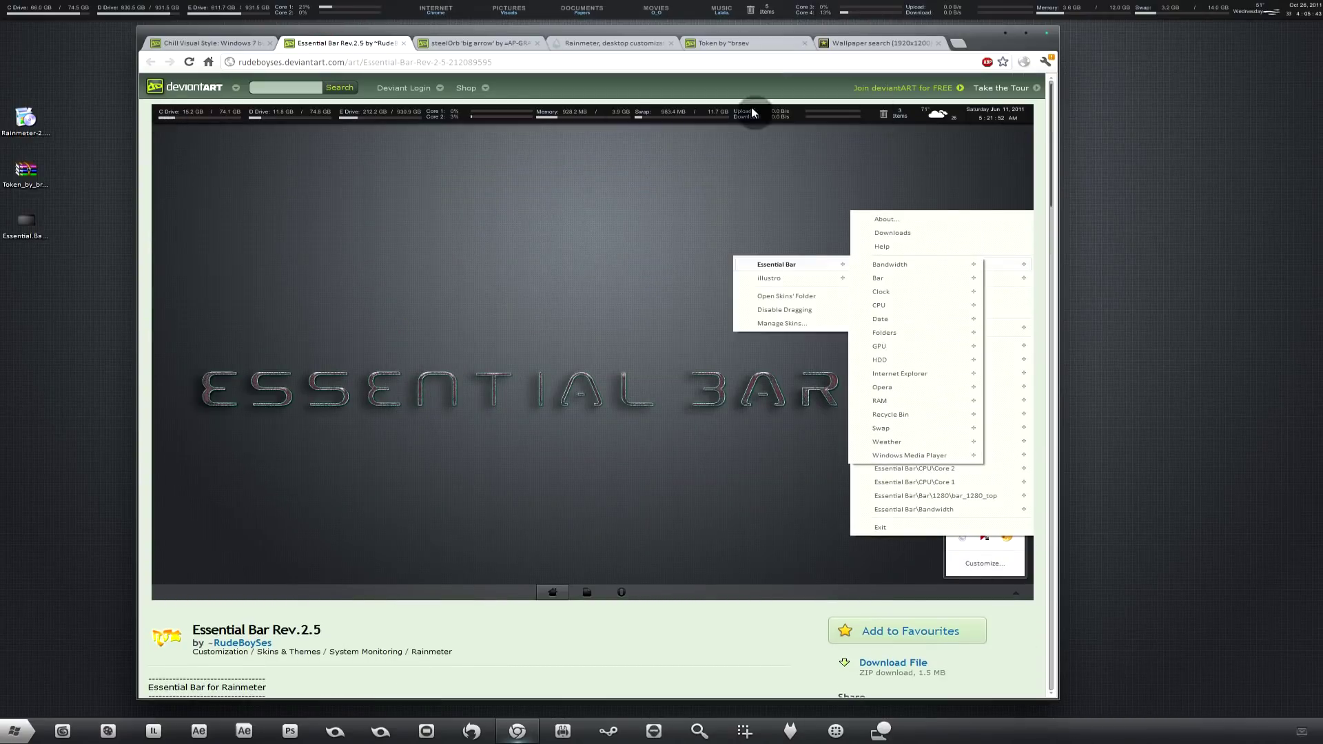
{"action": "scroll", "coordinate": [324, 122], "scroll_direction": "down", "scroll_amount": 4}
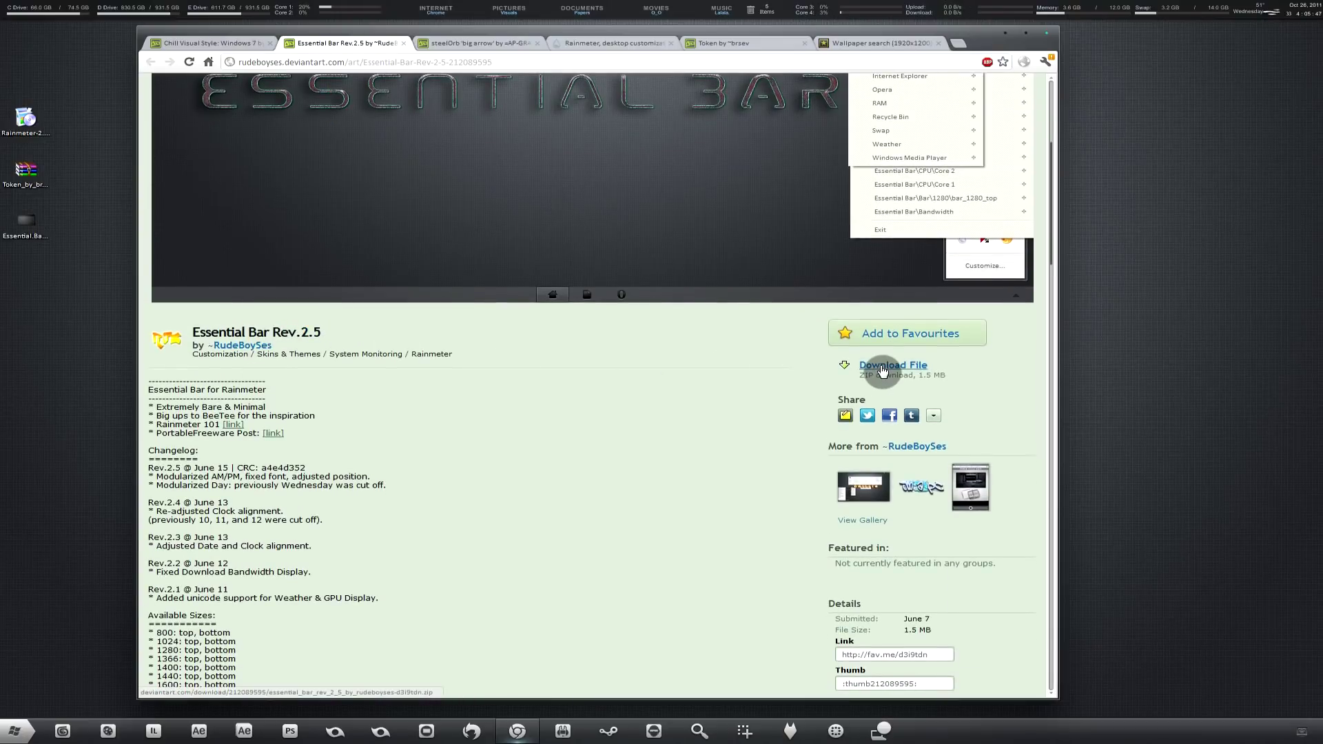
{"action": "left_click", "coordinate": [1006, 33]}
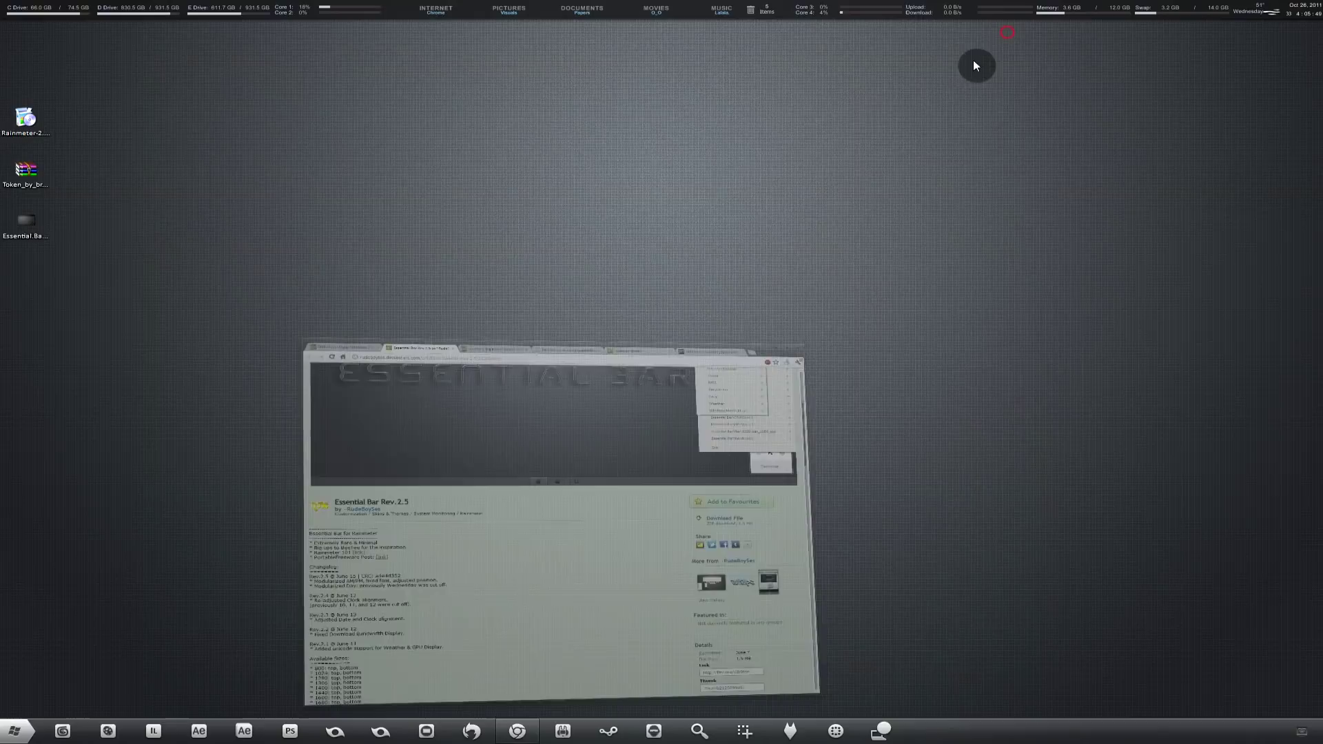
Open the Essential Bar folder from the desktop and view its Preview.png.
{"action": "double_click", "coordinate": [25, 221]}
{"action": "left_click_drag", "start_coordinate": [802, 152], "coordinate": [489, 148]}
{"action": "left_click", "coordinate": [469, 238]}
{"action": "double_click", "coordinate": [469, 238]}
{"action": "left_click", "coordinate": [422, 167]}
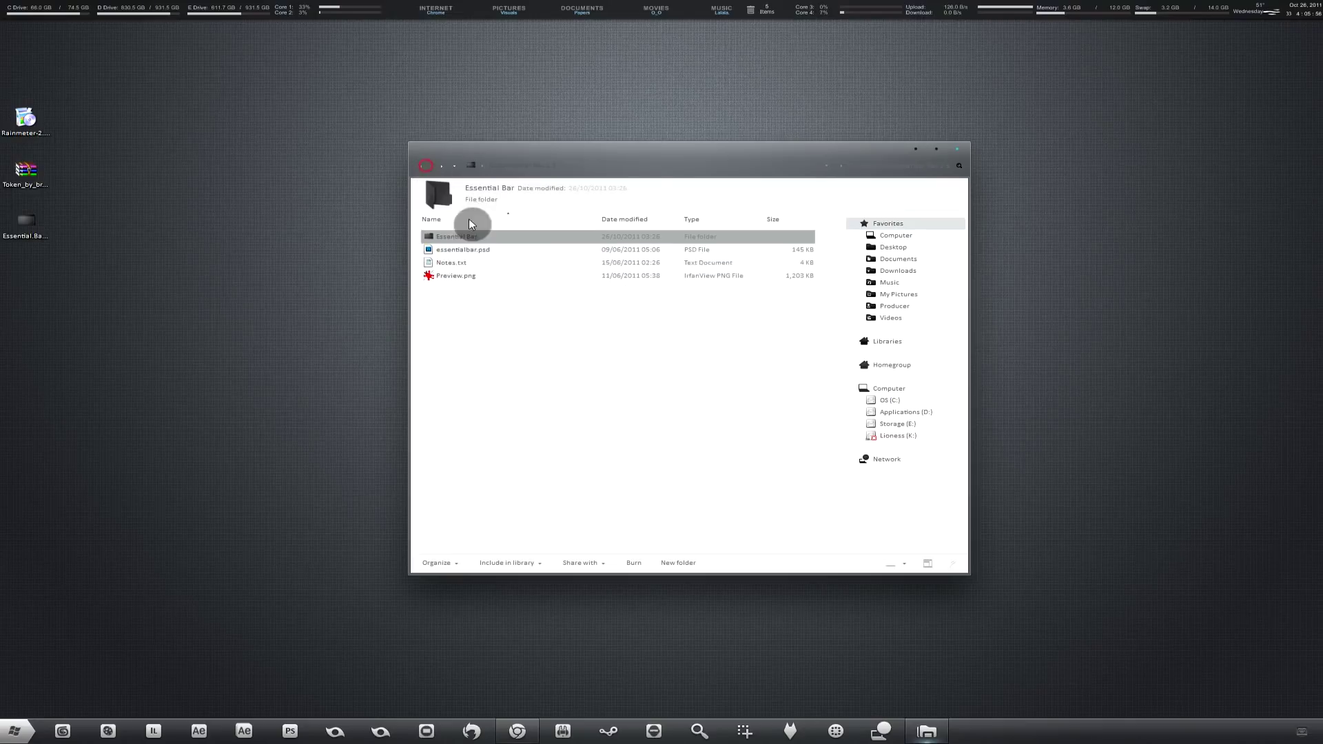
{"action": "left_click", "coordinate": [496, 276]}
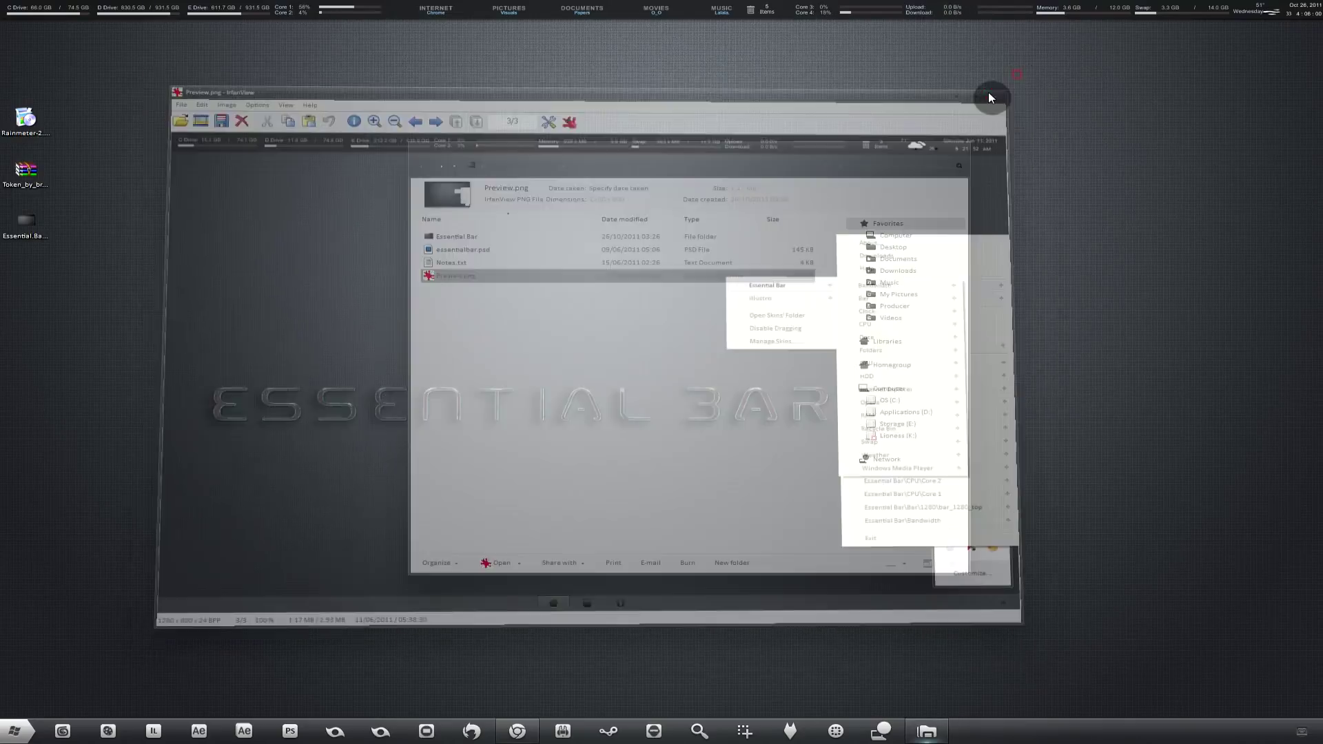
Open Notes.txt and examine the available bar sizes for the different monitor widths.
{"action": "left_click", "coordinate": [545, 262]}
{"action": "double_click", "coordinate": [545, 262]}
{"action": "scroll", "coordinate": [475, 269], "scroll_direction": "down", "scroll_amount": 4}
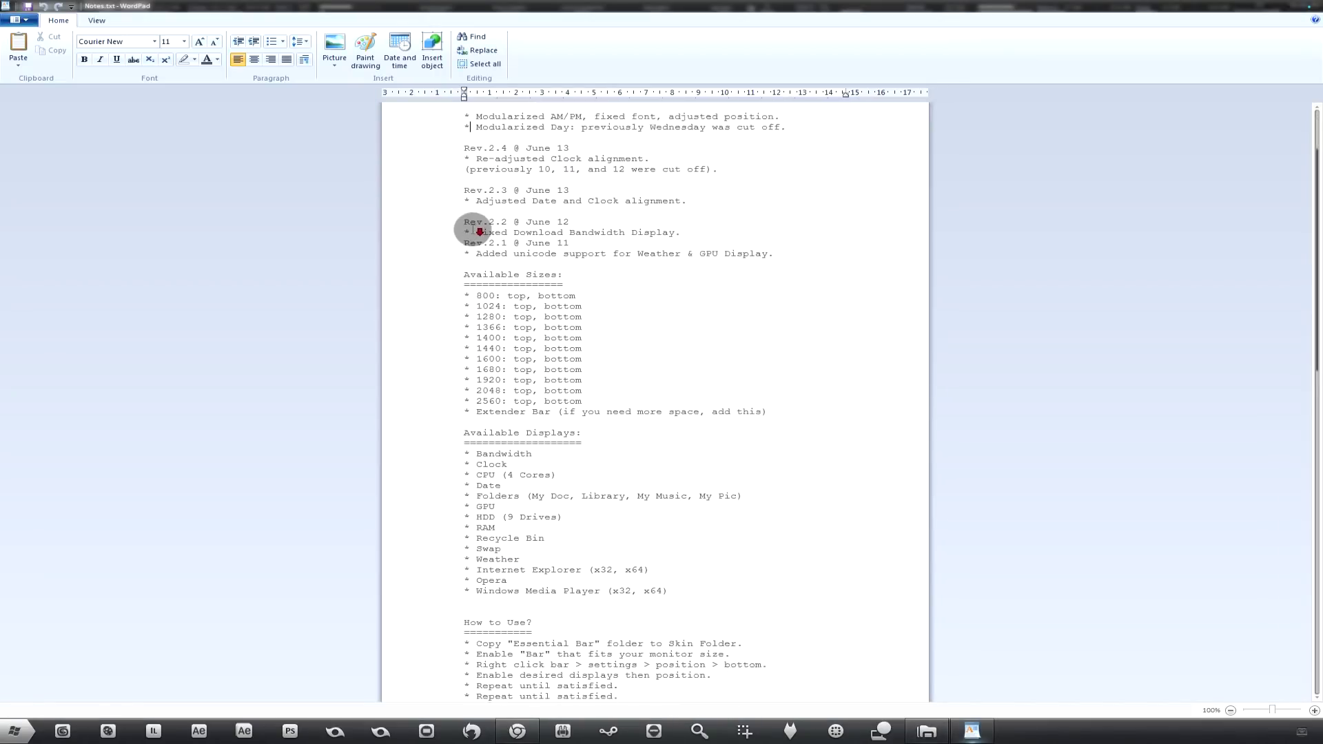
{"action": "left_click_drag", "start_coordinate": [476, 275], "coordinate": [601, 275]}
{"action": "left_click", "coordinate": [599, 282]}
{"action": "left_click", "coordinate": [477, 296]}
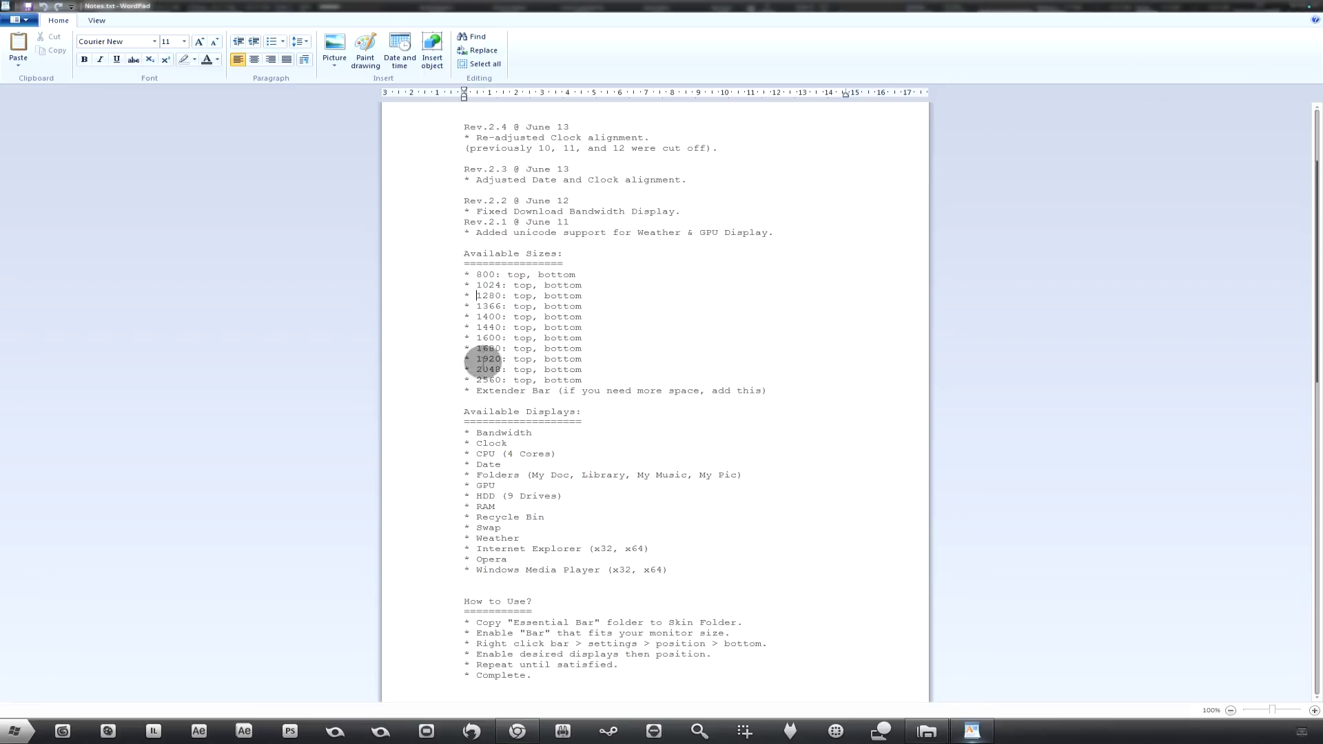
{"action": "left_click_drag", "start_coordinate": [478, 359], "coordinate": [504, 347]}
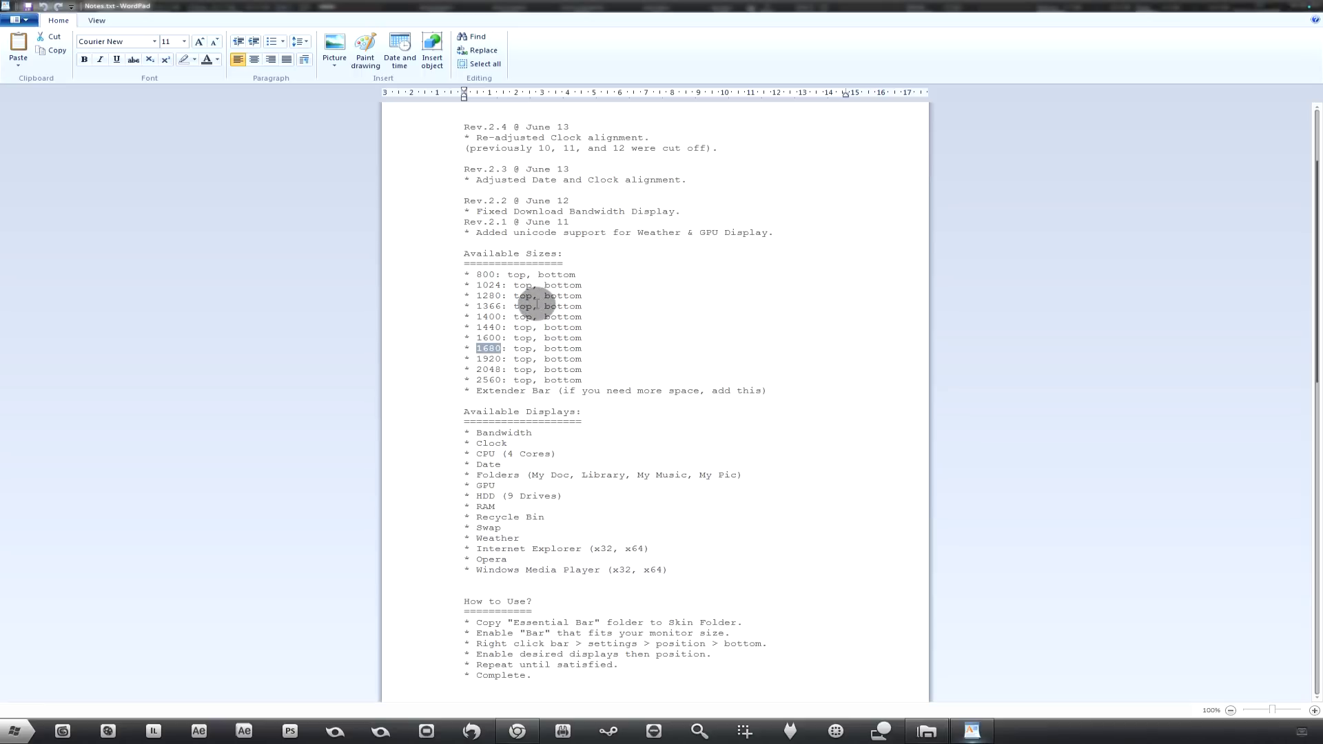
{"action": "left_click", "coordinate": [531, 376]}
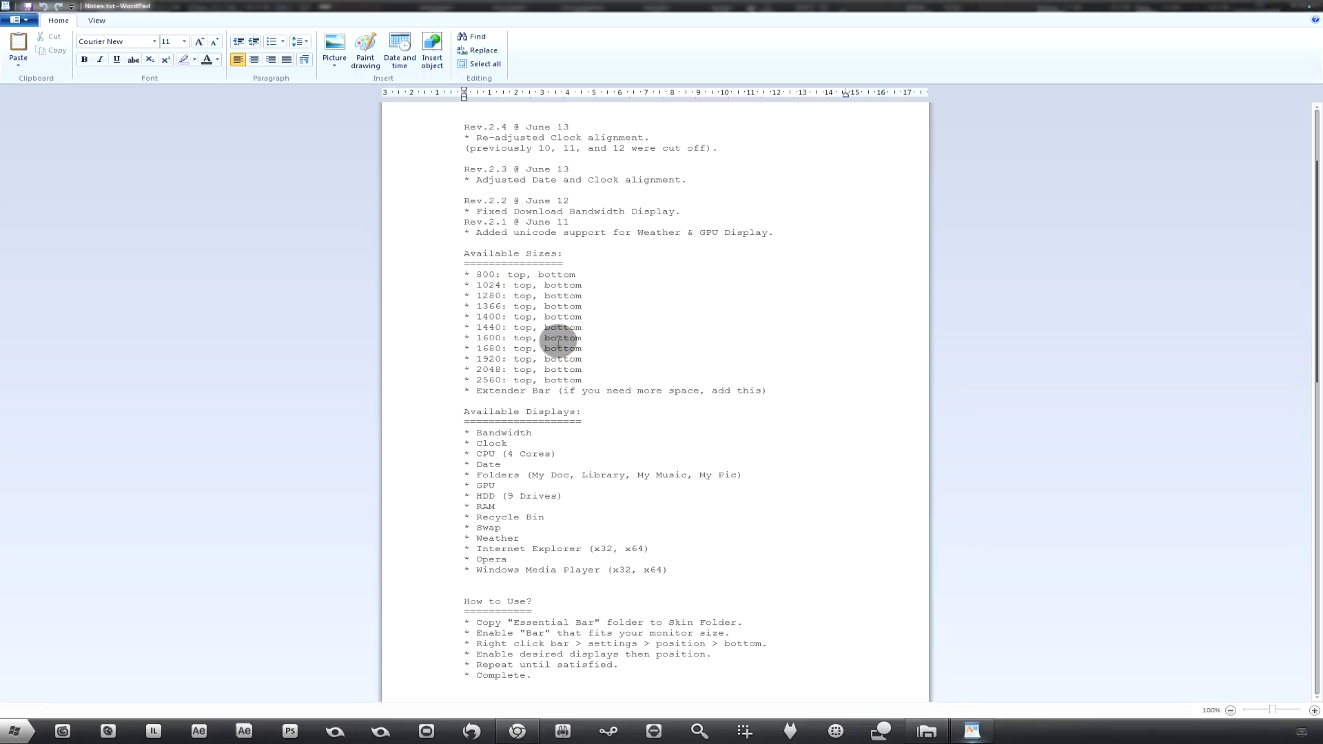
Read the How to Use instruction about copying the Essential Bar folder in Notes.txt, and close the file.
{"action": "left_click", "coordinate": [517, 618]}
{"action": "left_click_drag", "start_coordinate": [517, 619], "coordinate": [629, 613]}
{"action": "left_click", "coordinate": [629, 615]}
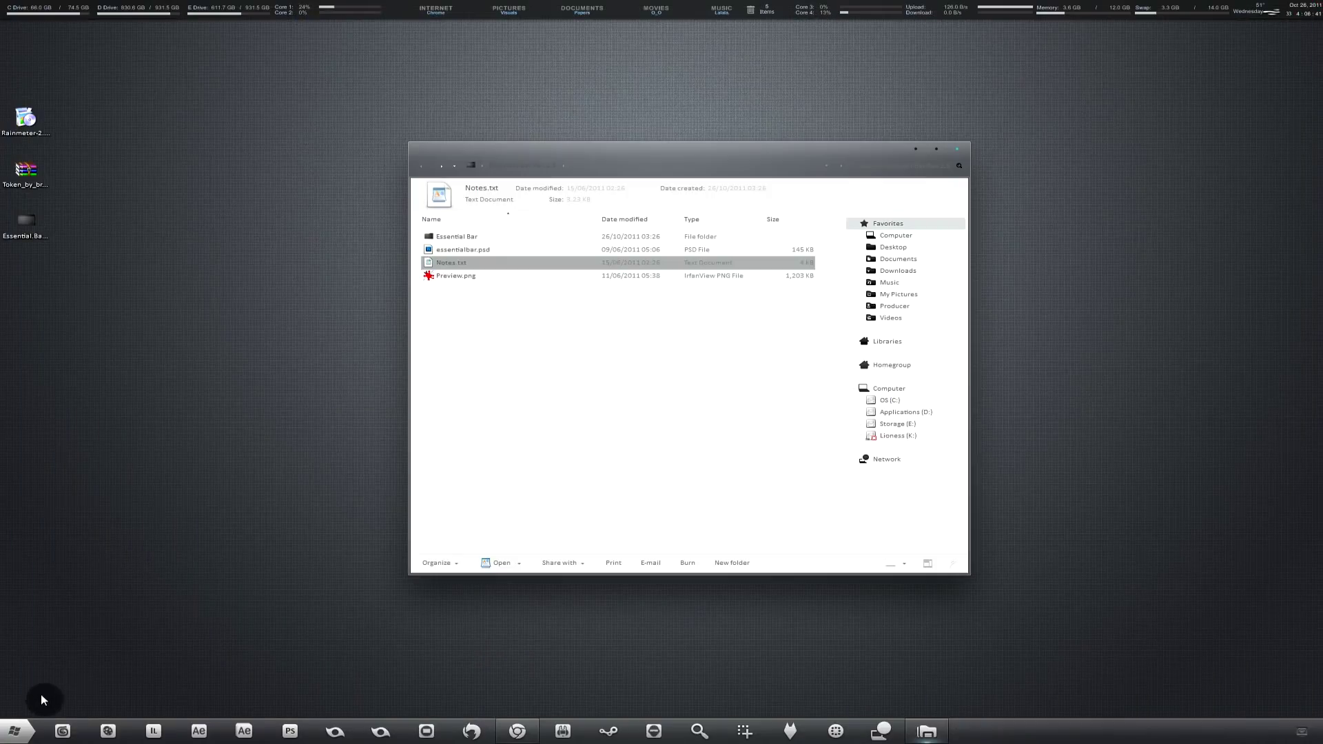
Open the Users folder on the C: drive and go into the Admin user folder.
{"action": "left_click", "coordinate": [15, 731]}
{"action": "left_click", "coordinate": [182, 440]}
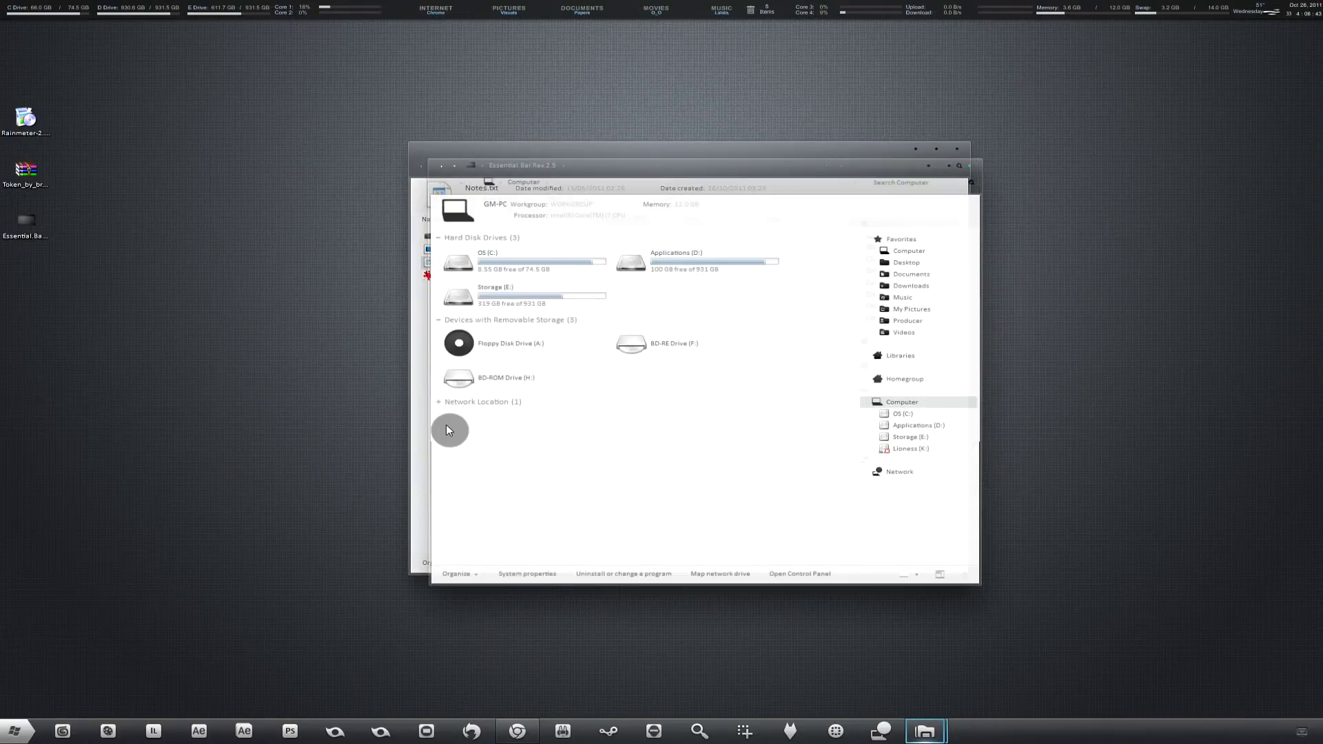
{"action": "left_click", "coordinate": [508, 260]}
{"action": "double_click", "coordinate": [553, 255]}
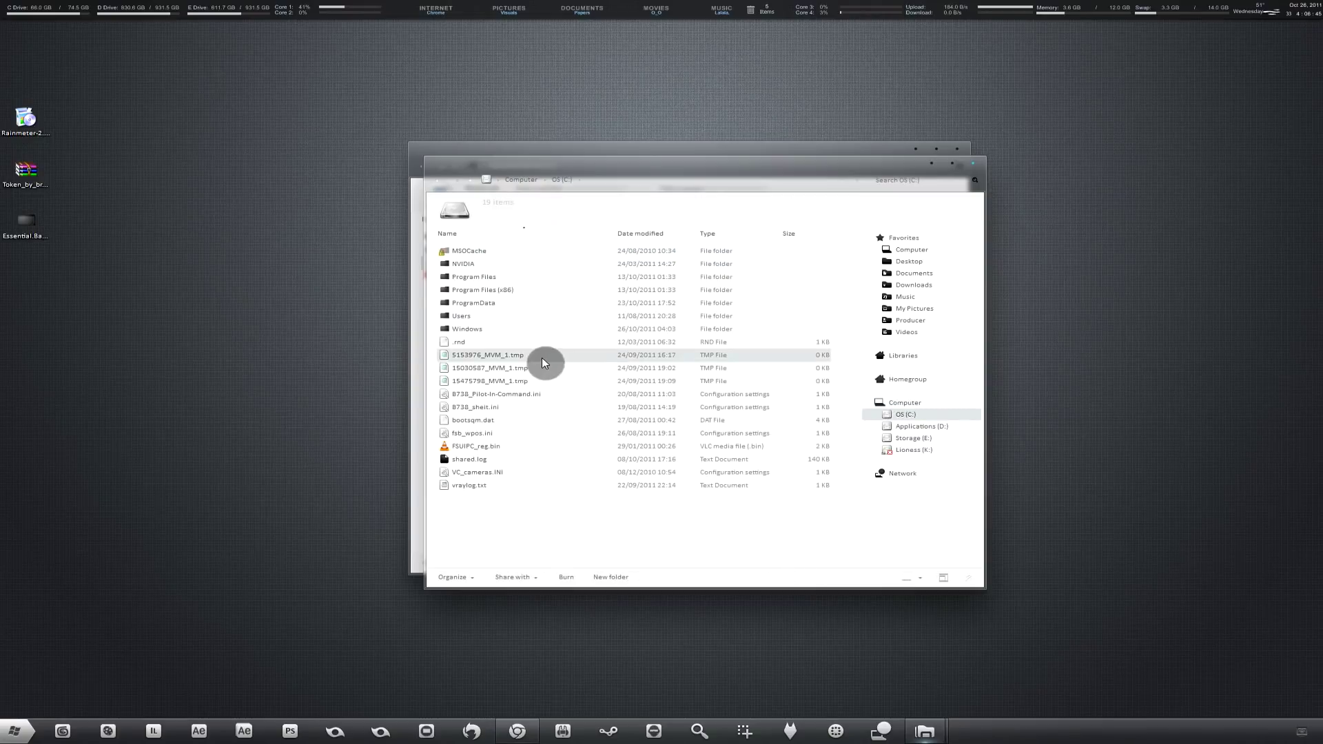
{"action": "double_click", "coordinate": [496, 320]}
{"action": "left_click", "coordinate": [502, 248]}
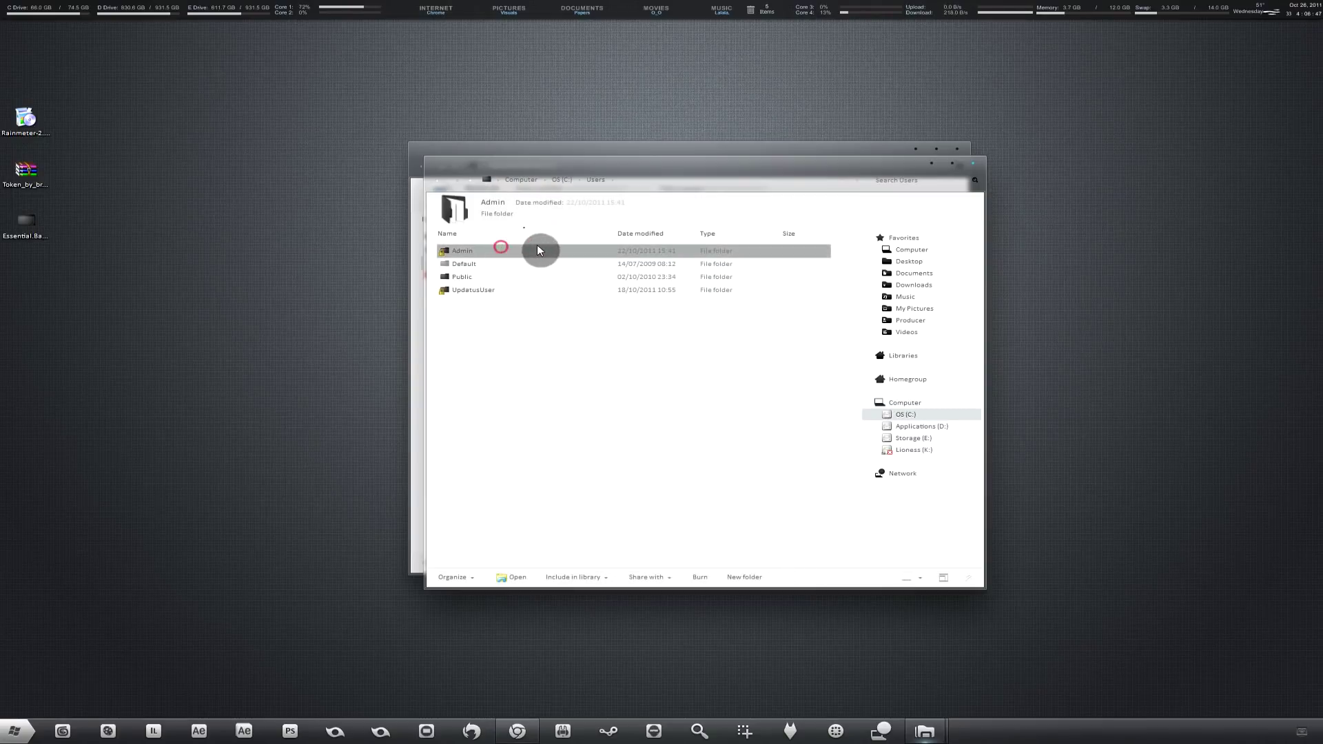
{"action": "double_click", "coordinate": [493, 252]}
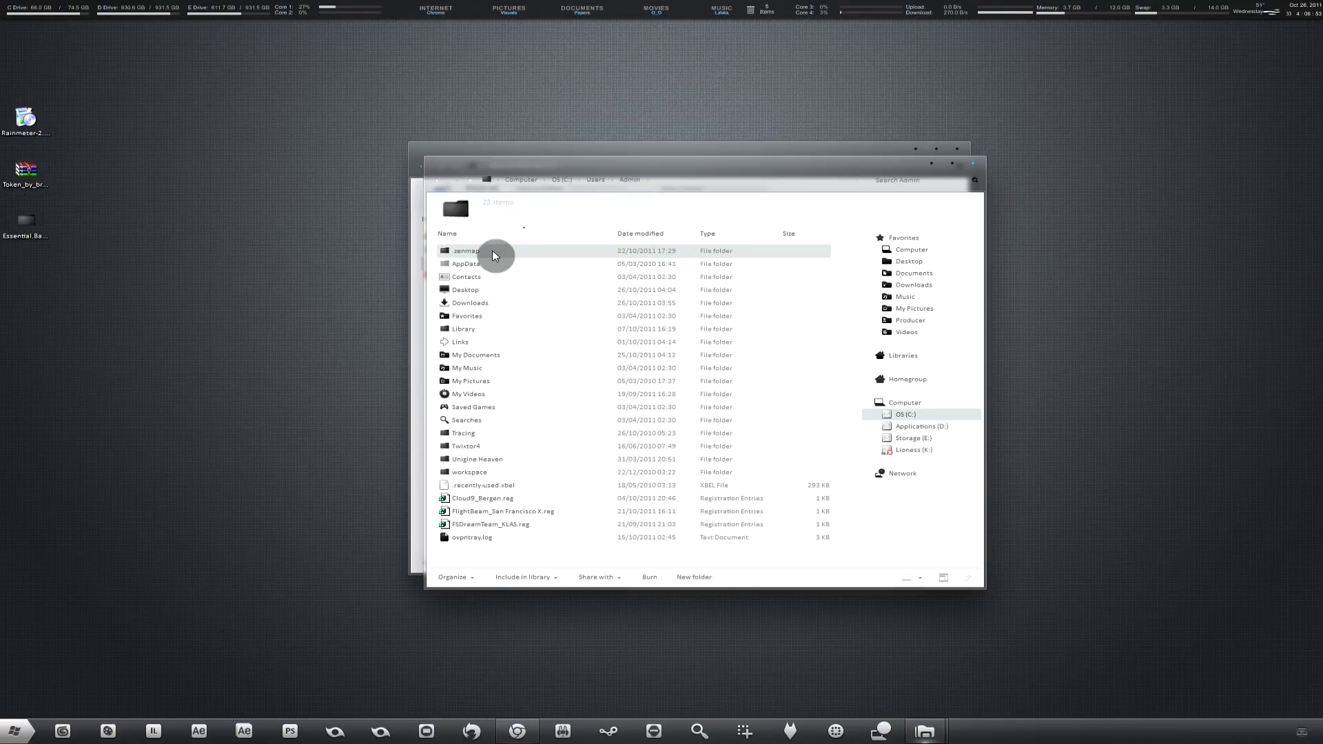
Open the Rainmeter Skins folder inside My Documents.
{"action": "double_click", "coordinate": [498, 355]}
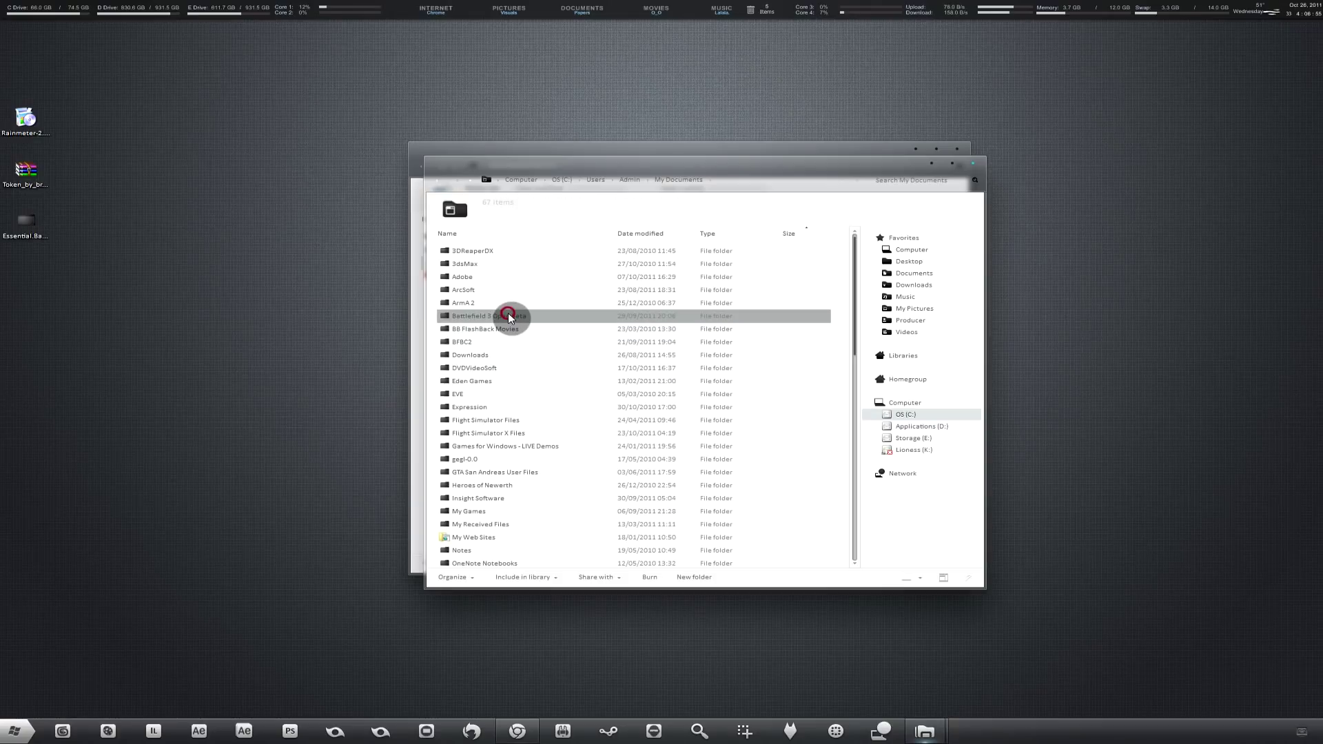
{"action": "left_click", "coordinate": [509, 316]}
{"action": "scroll", "coordinate": [508, 313], "scroll_direction": "down", "scroll_amount": 5}
{"action": "double_click", "coordinate": [492, 248]}
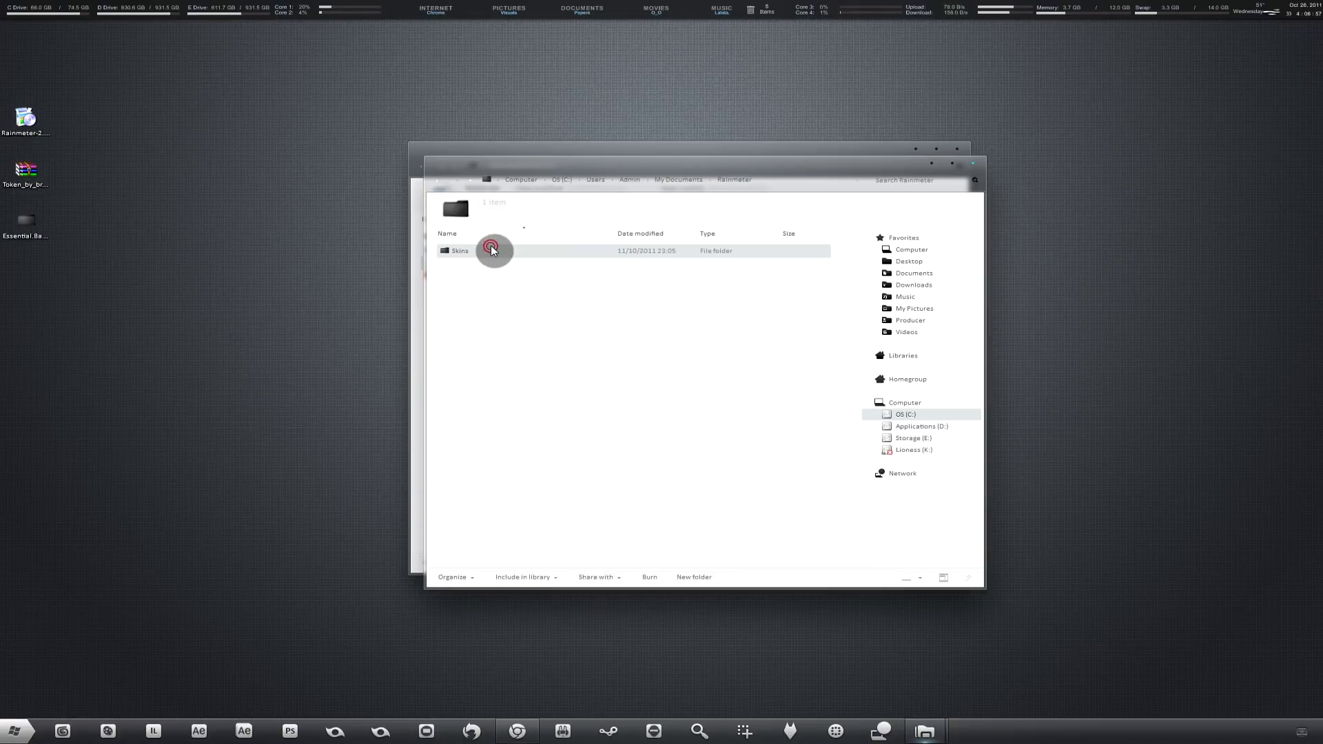
{"action": "double_click", "coordinate": [606, 252]}
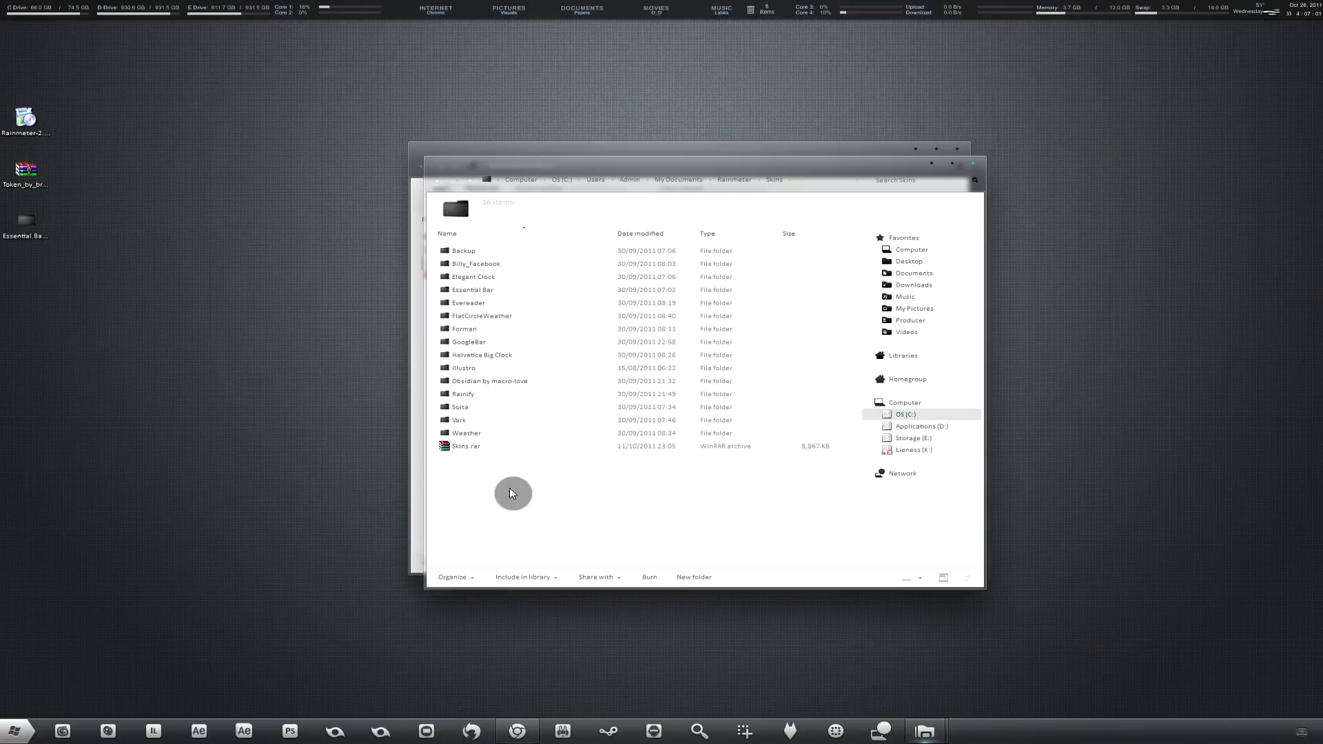
Try to copy the Essential Bar folder into the Skins folder with both windows side by side, decline the merge, and close both windows.
{"action": "left_click_drag", "start_coordinate": [511, 168], "coordinate": [764, 161]}
{"action": "left_click_drag", "start_coordinate": [586, 159], "coordinate": [271, 157]}
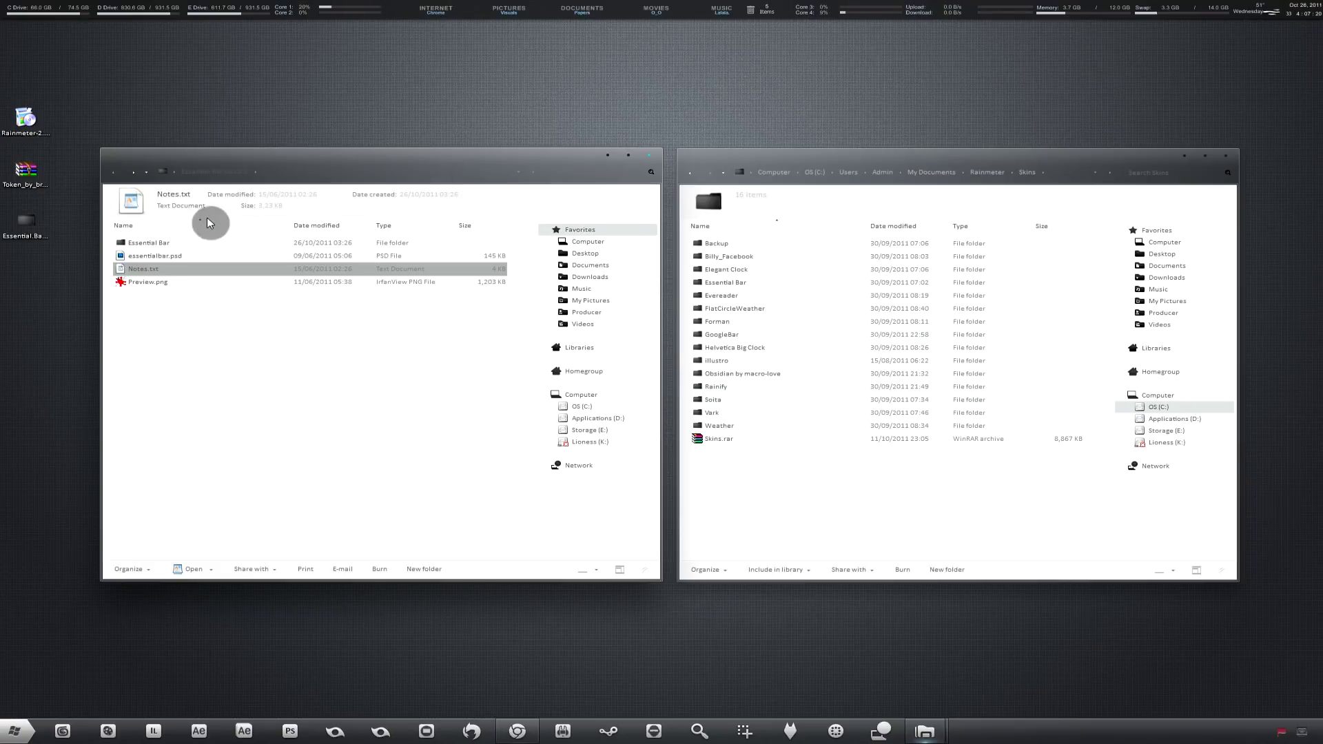
{"action": "left_click_drag", "start_coordinate": [178, 250], "coordinate": [900, 472]}
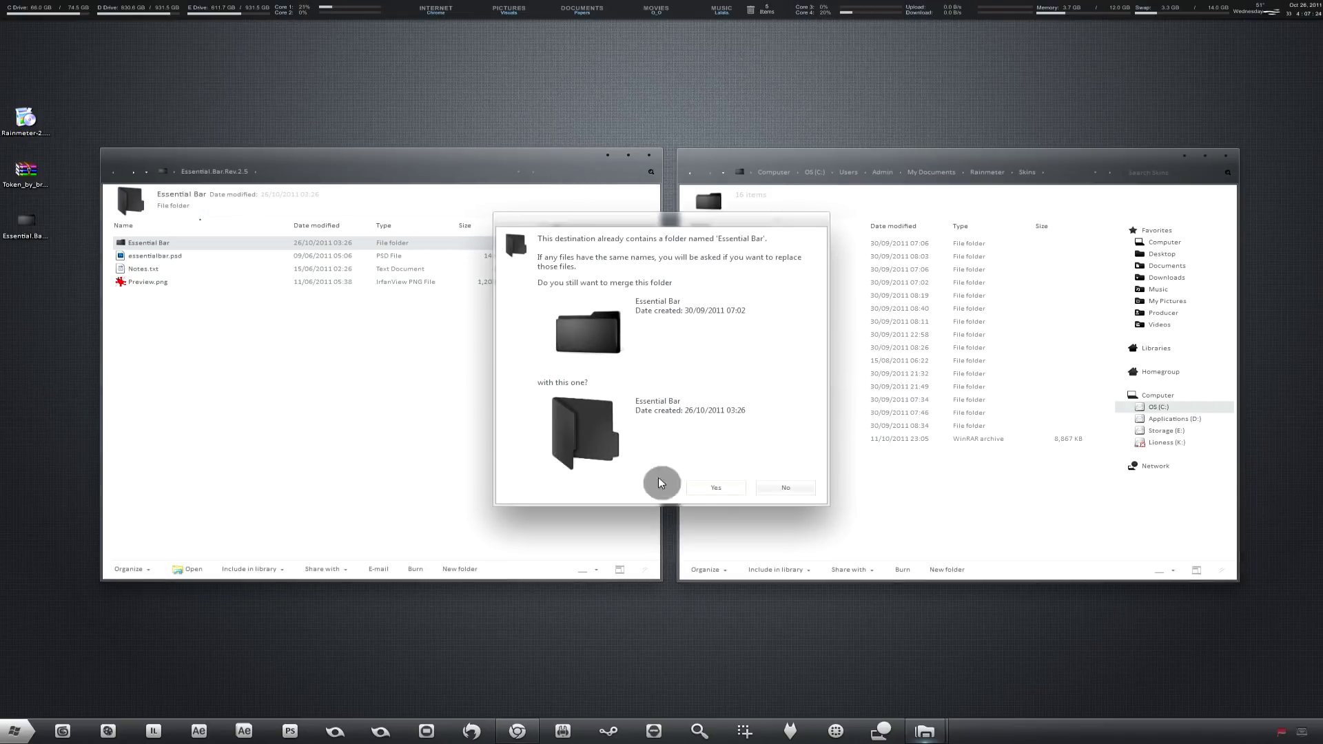
{"action": "left_click", "coordinate": [778, 488]}
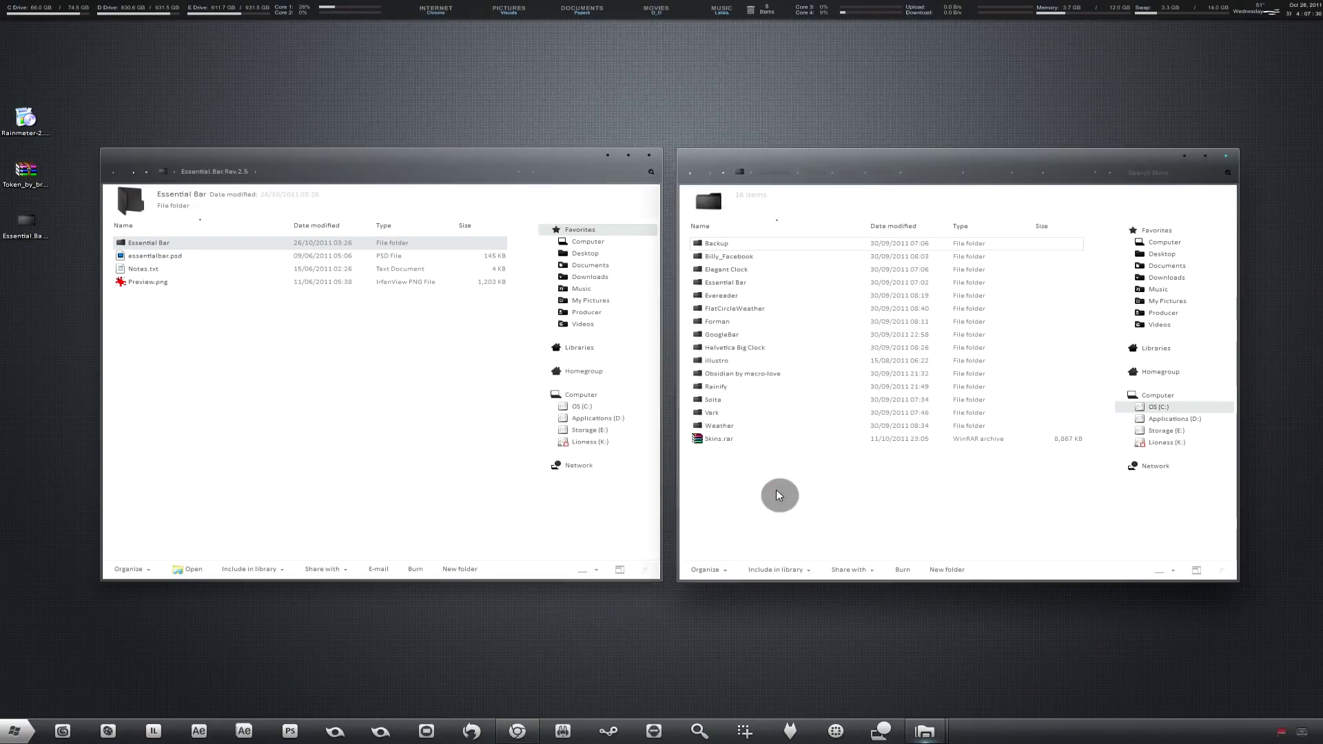
{"action": "left_click", "coordinate": [648, 155]}
{"action": "left_click", "coordinate": [1204, 156]}
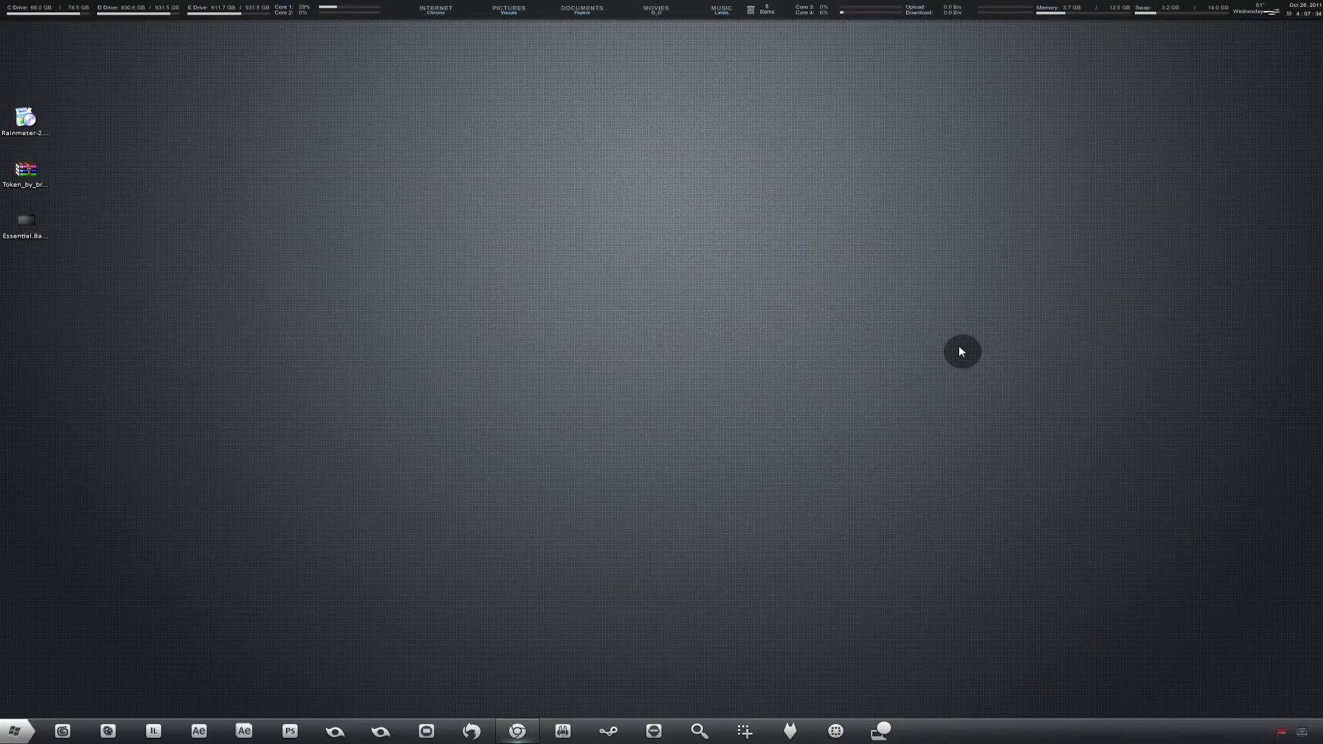
Load Rainmeter's illustro default theme on the desktop.
{"action": "left_click", "coordinate": [1264, 720]}
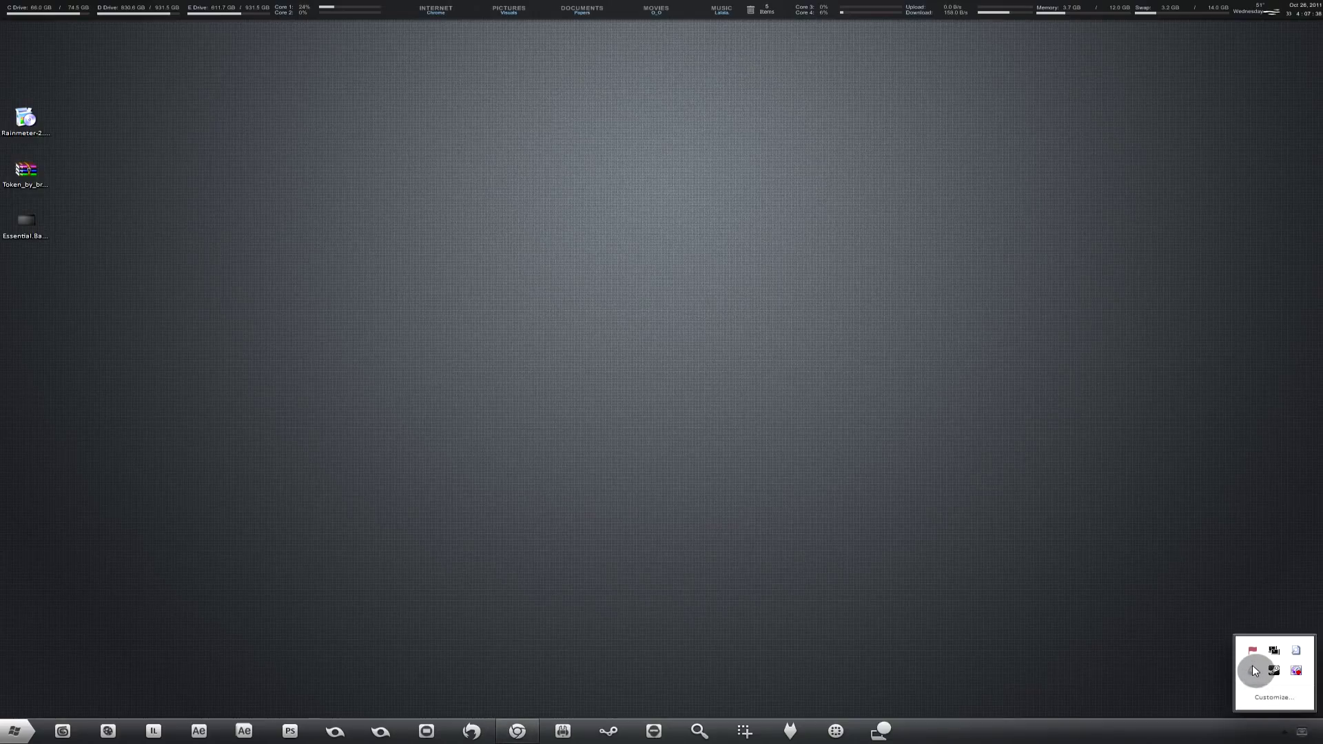
{"action": "right_click", "coordinate": [1256, 672]}
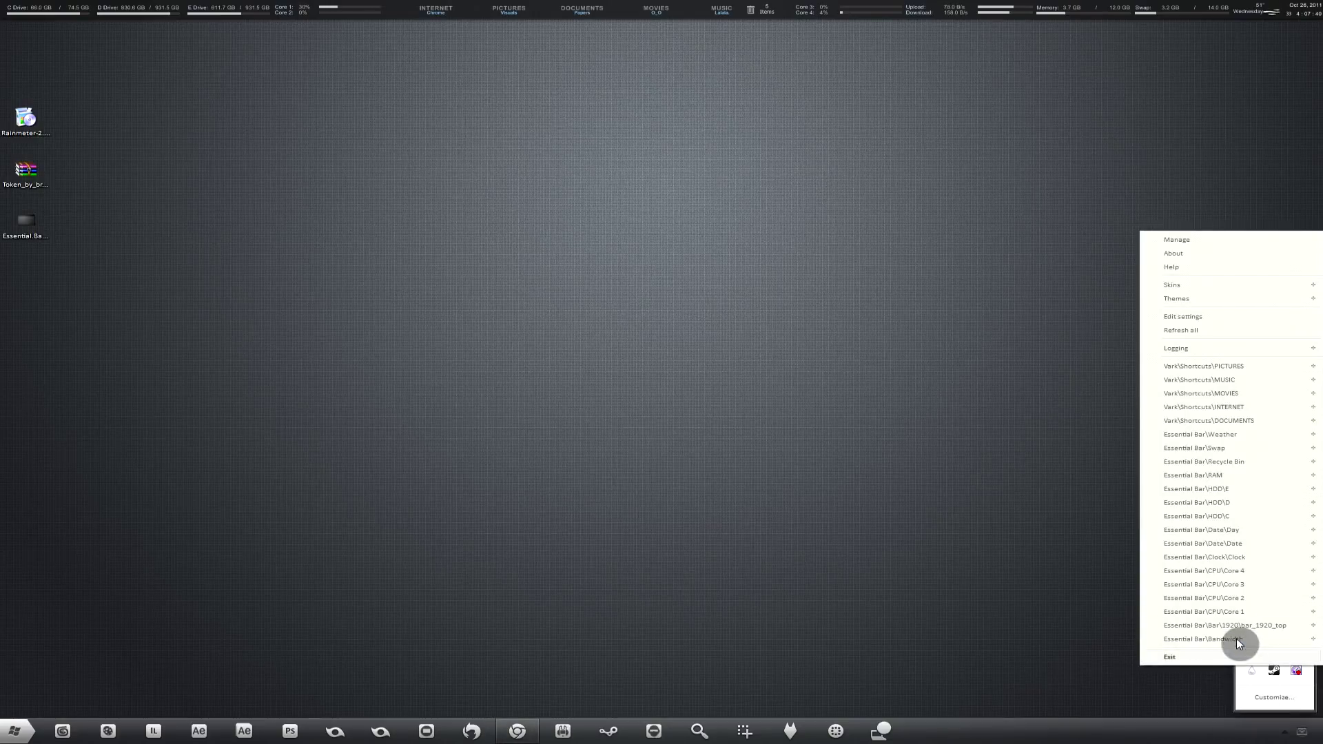
{"action": "mouse_move", "coordinate": [1213, 304]}
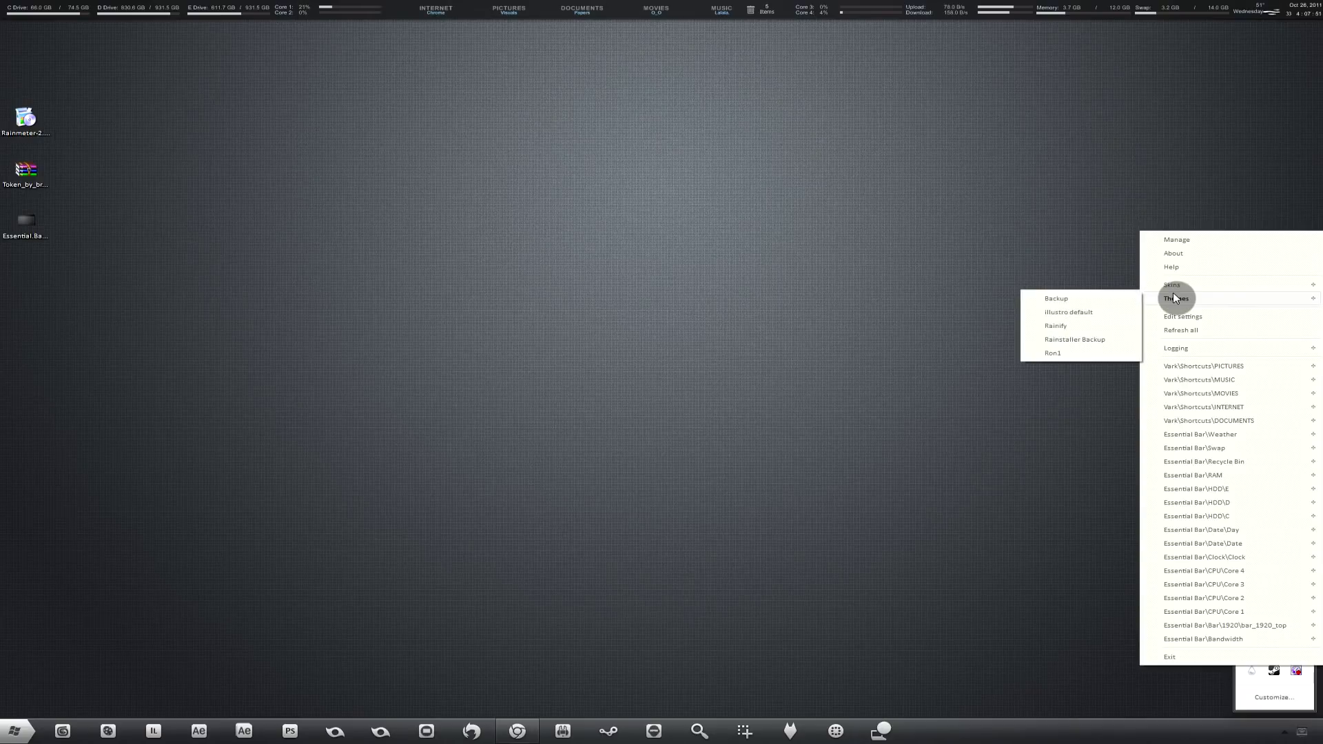
{"action": "left_click", "coordinate": [1119, 318]}
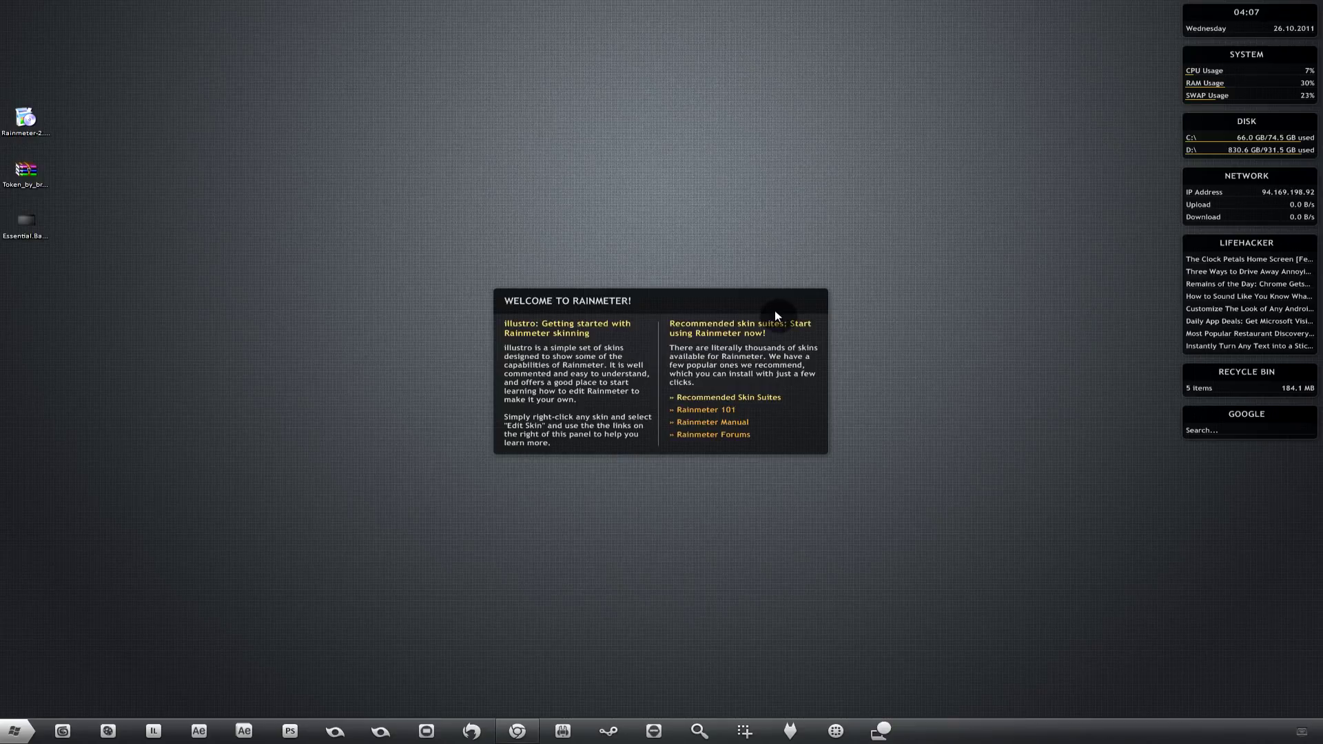
Move the Welcome, Lifehacker feed and Network skins to new places on the desktop.
{"action": "left_click_drag", "start_coordinate": [771, 308], "coordinate": [813, 305]}
{"action": "left_click_drag", "start_coordinate": [1231, 237], "coordinate": [1105, 220]}
{"action": "right_click", "coordinate": [1095, 175]}
{"action": "left_click", "coordinate": [1082, 175]}
Unload the illustro Network and Lifehacker feed skins from the desktop.
{"action": "right_click", "coordinate": [1137, 177]}
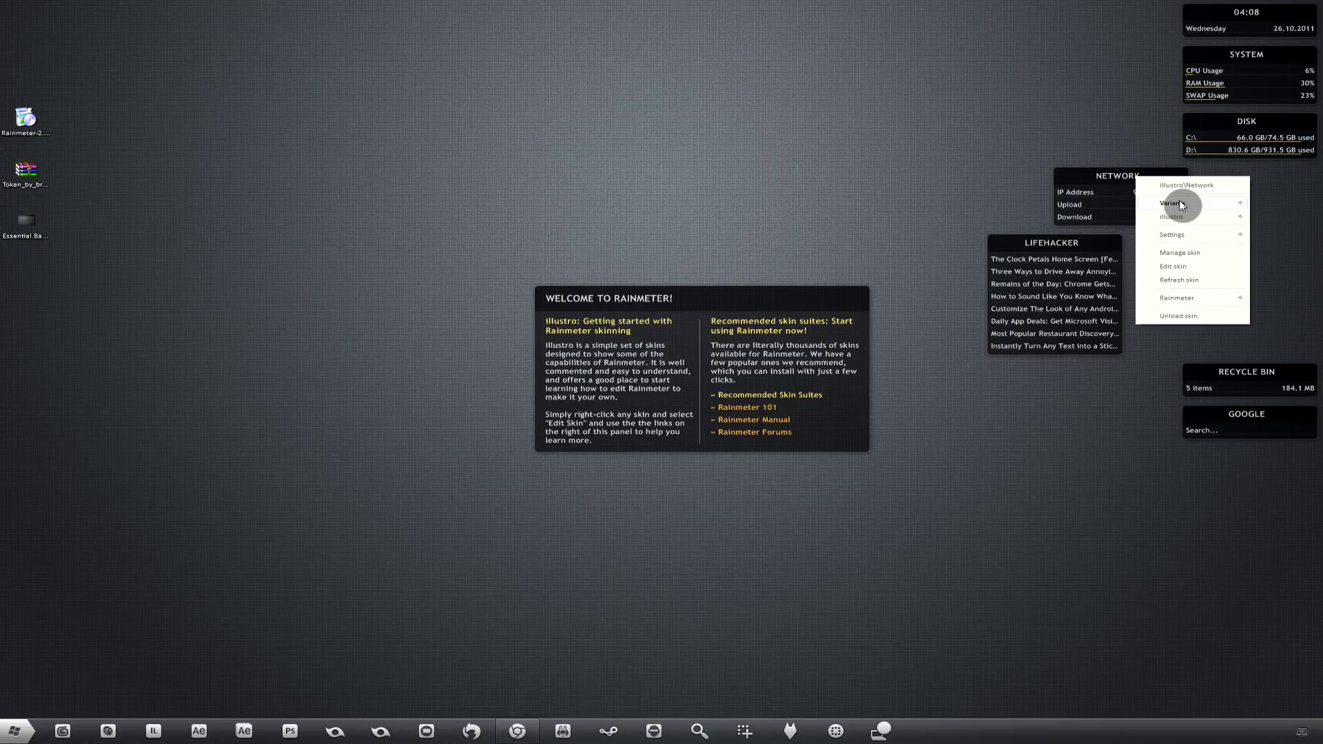
{"action": "mouse_move", "coordinate": [1178, 222]}
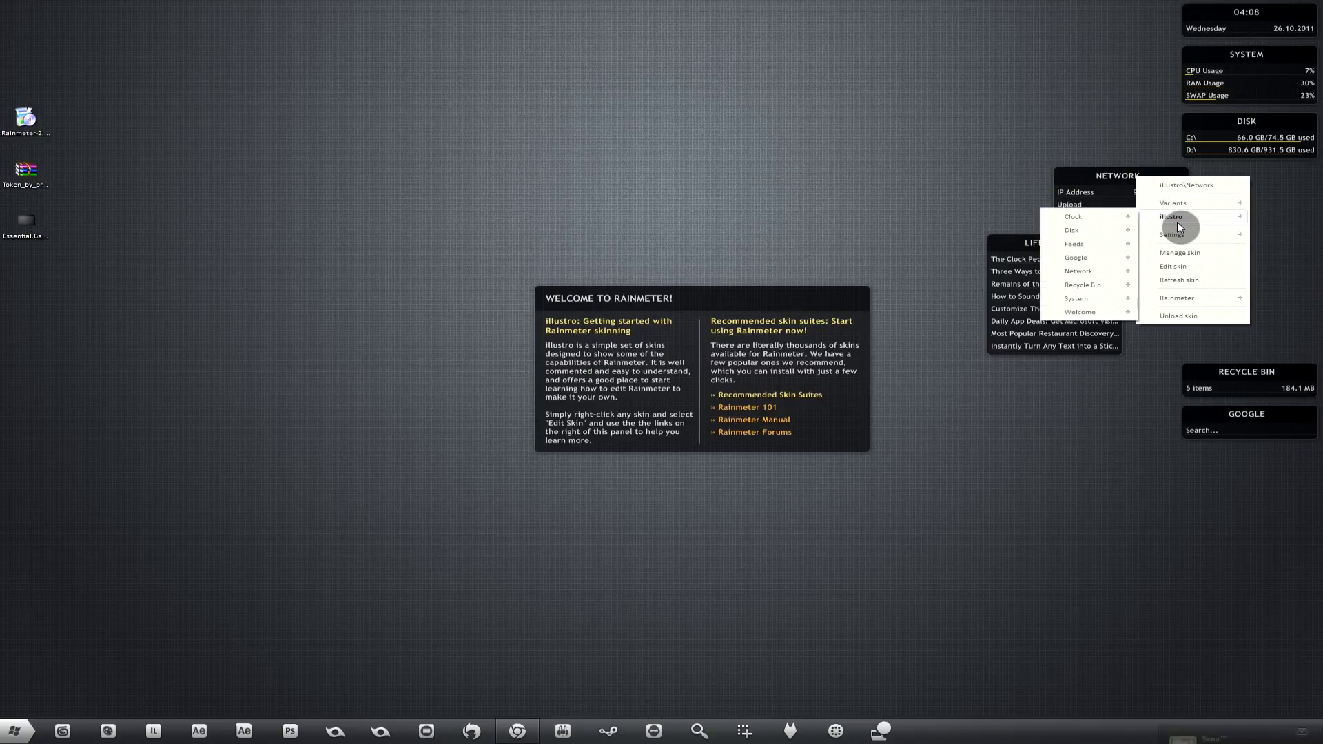
{"action": "left_click", "coordinate": [1074, 271]}
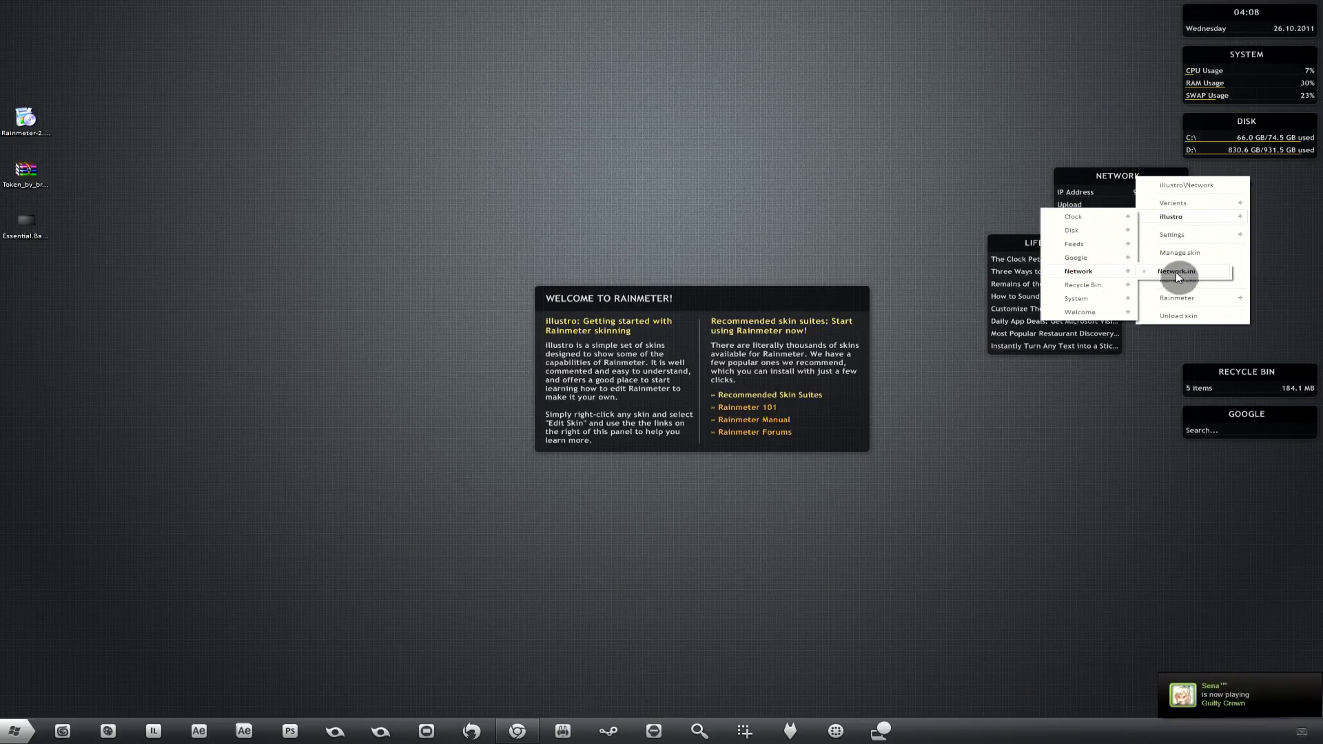
{"action": "left_click", "coordinate": [1177, 272]}
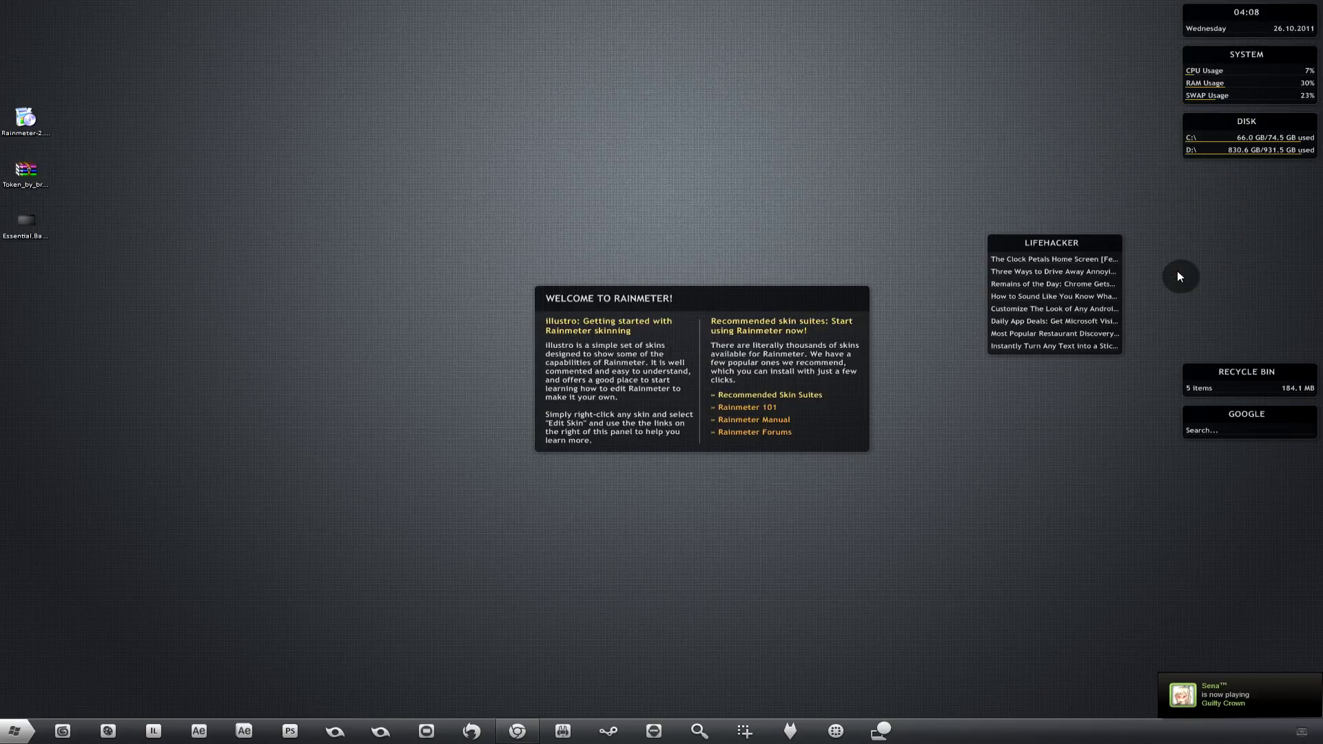
{"action": "right_click", "coordinate": [1062, 246]}
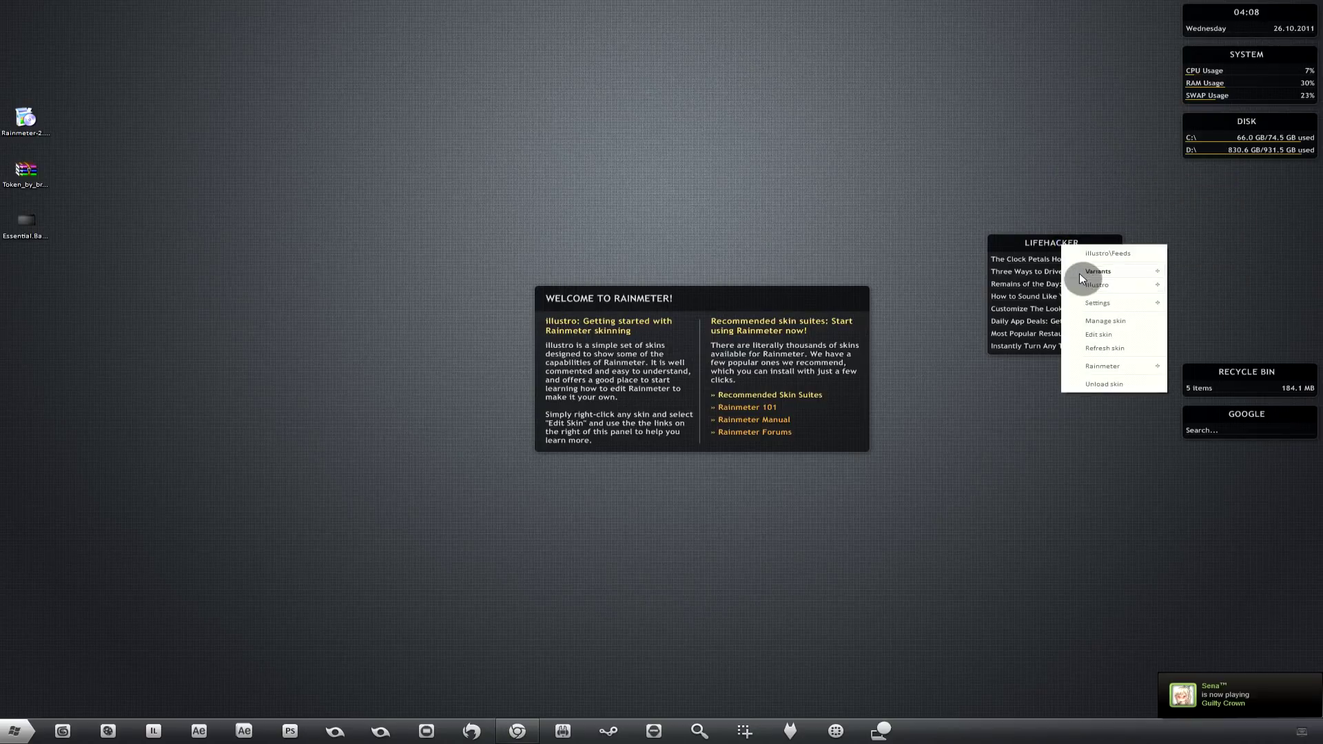
{"action": "mouse_move", "coordinate": [1089, 271]}
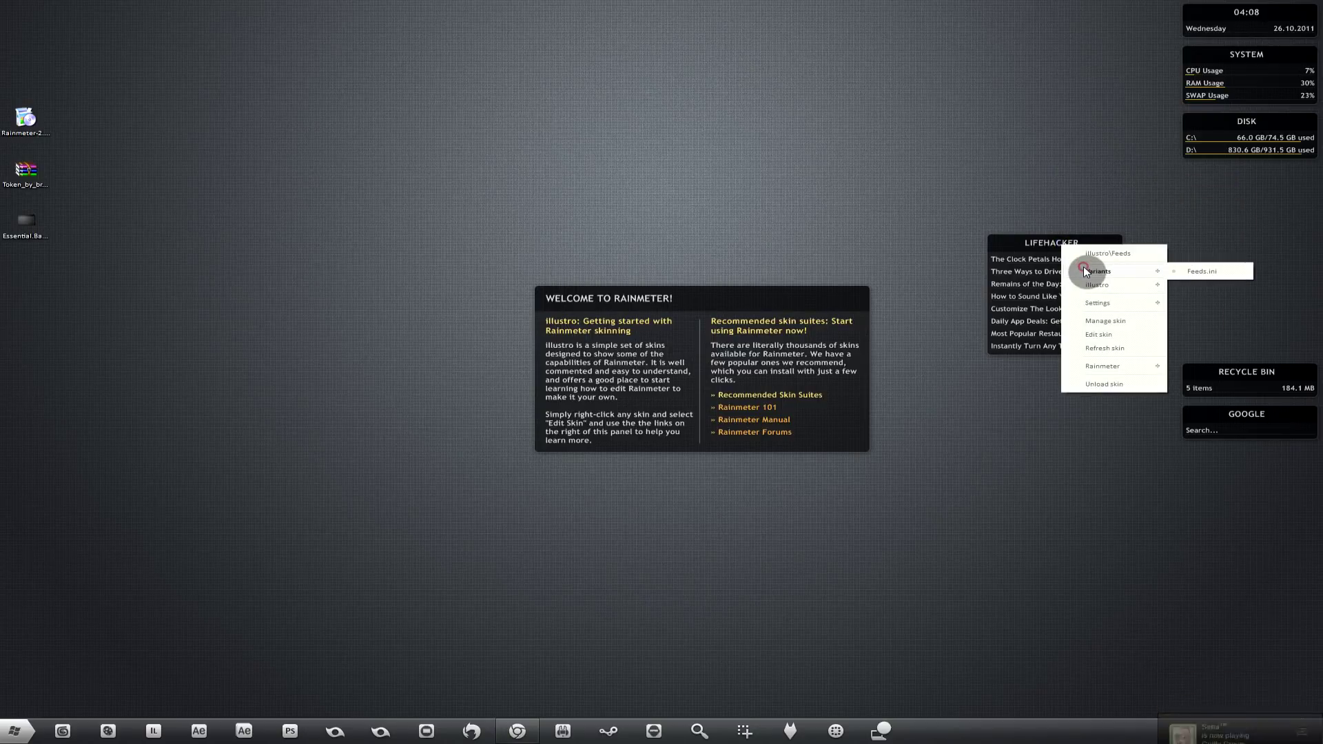
{"action": "left_click", "coordinate": [1234, 270]}
Unload the Welcome and Recycle Bin skins, declining the permanent deletion of the bin's items.
{"action": "right_click", "coordinate": [735, 300]}
{"action": "left_click", "coordinate": [771, 332]}
{"action": "left_click", "coordinate": [896, 326]}
{"action": "right_click", "coordinate": [1177, 388]}
{"action": "left_click", "coordinate": [787, 376]}
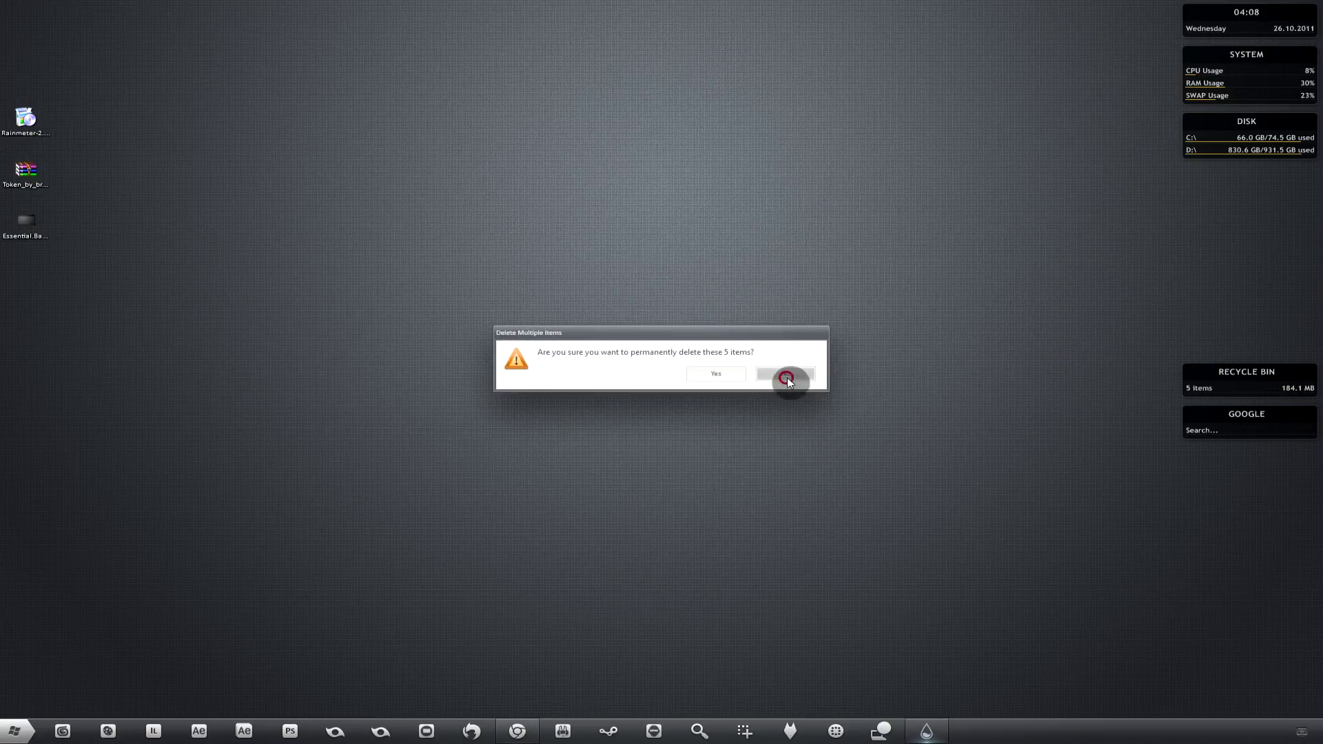
{"action": "right_click", "coordinate": [1213, 390]}
{"action": "mouse_move", "coordinate": [1233, 416]}
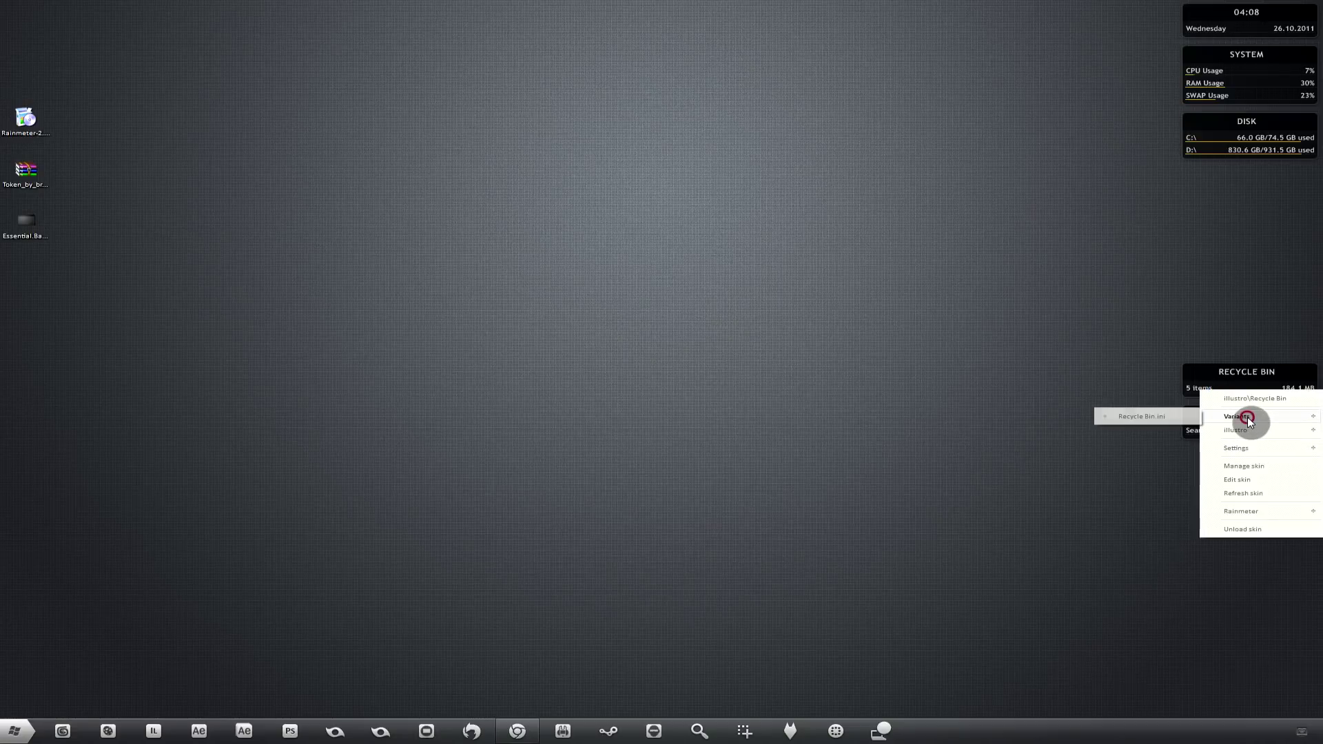
{"action": "left_click", "coordinate": [1148, 417]}
Unload the illustro Google and Disk skins from the desktop.
{"action": "right_click", "coordinate": [1245, 424]}
{"action": "mouse_move", "coordinate": [1253, 450]}
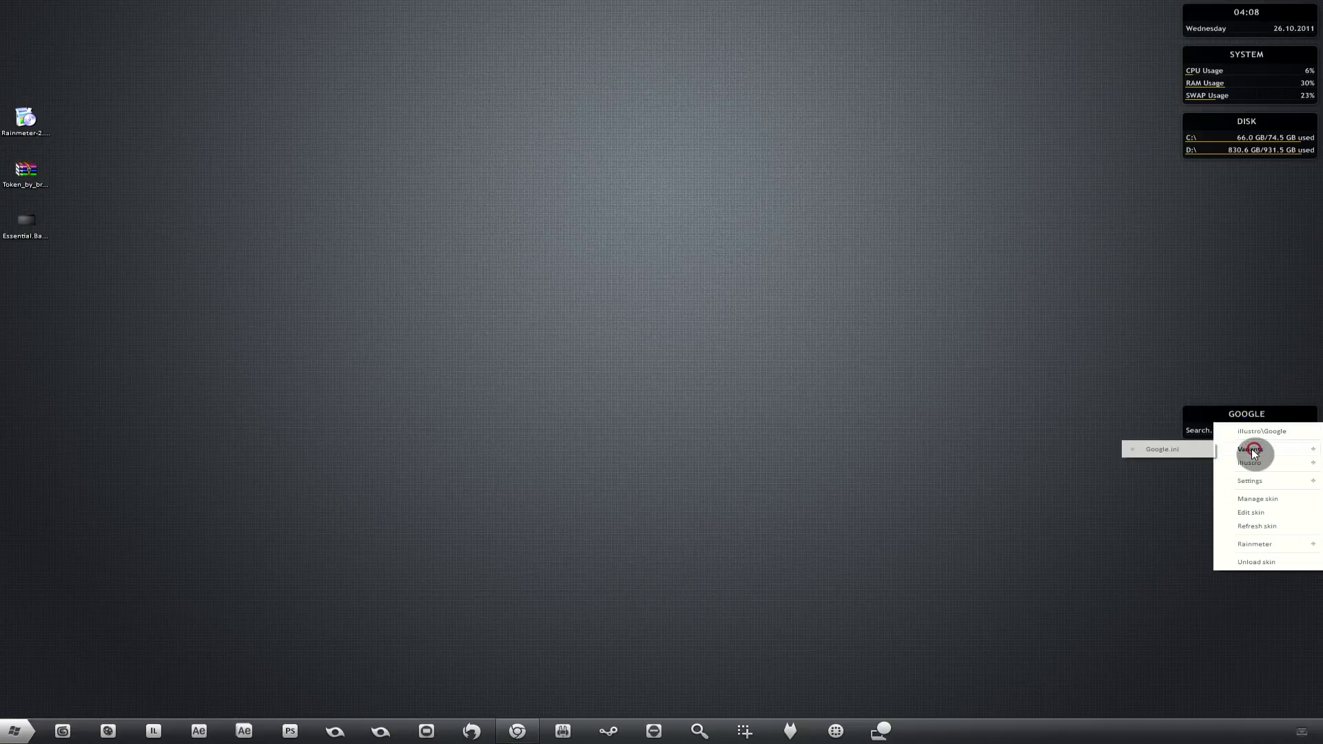
{"action": "left_click", "coordinate": [1178, 437]}
{"action": "right_click", "coordinate": [1218, 137]}
{"action": "mouse_move", "coordinate": [1258, 161]}
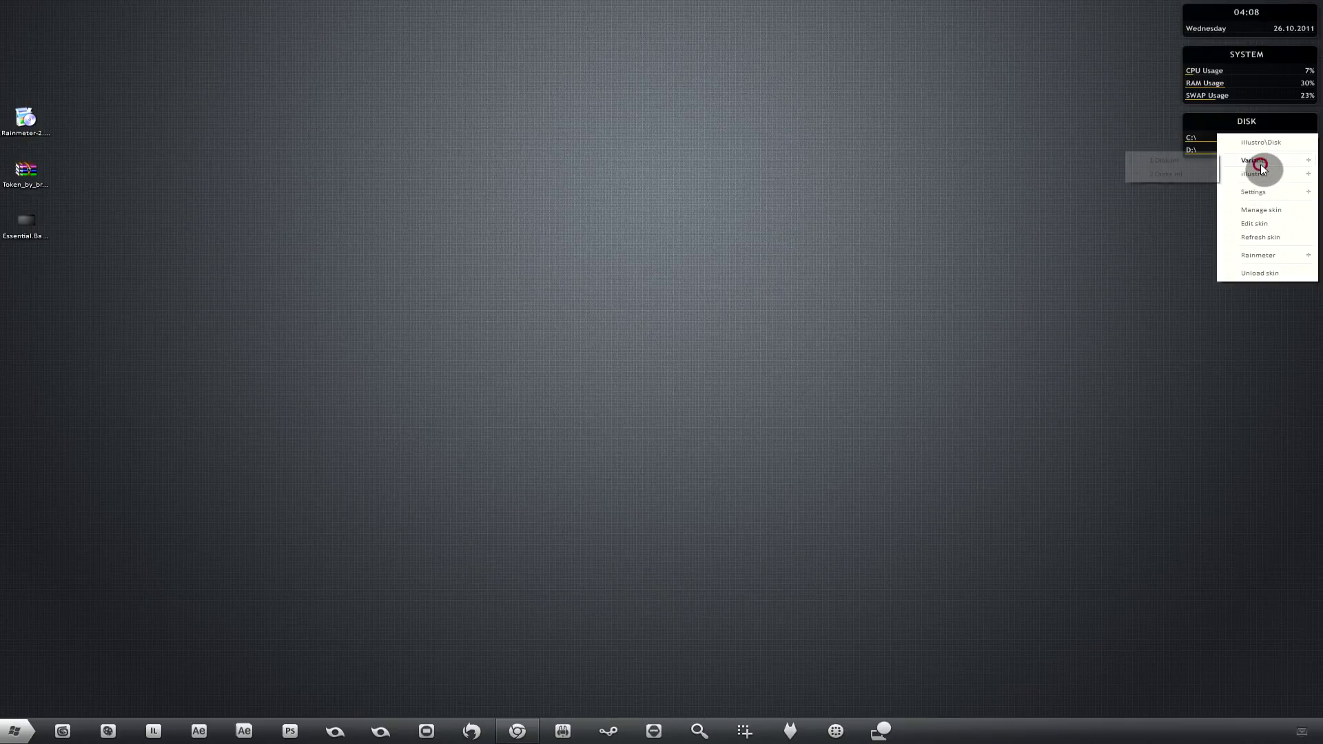
{"action": "left_click", "coordinate": [1169, 177]}
Unload the illustro System and Clock skins to clear the desktop of Rainmeter skins.
{"action": "right_click", "coordinate": [1228, 69]}
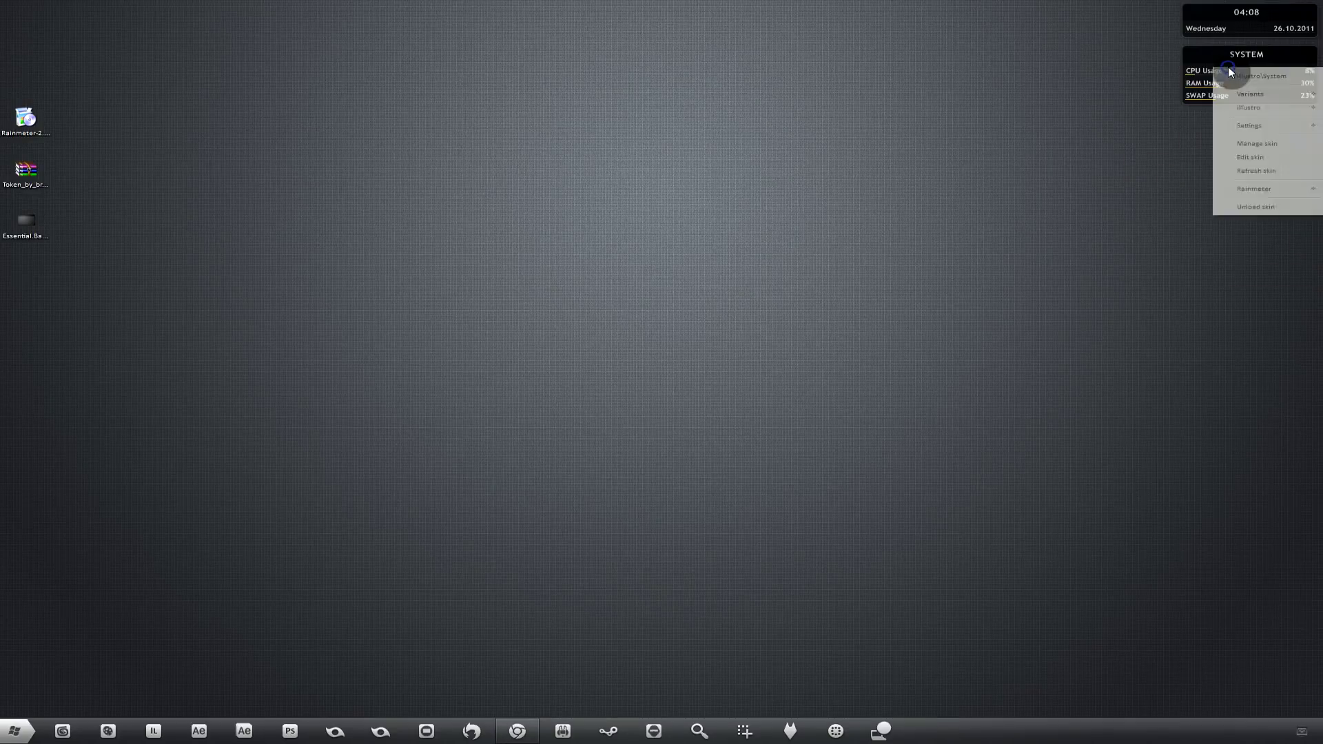
{"action": "left_click", "coordinate": [1252, 96]}
{"action": "left_click", "coordinate": [1185, 98]}
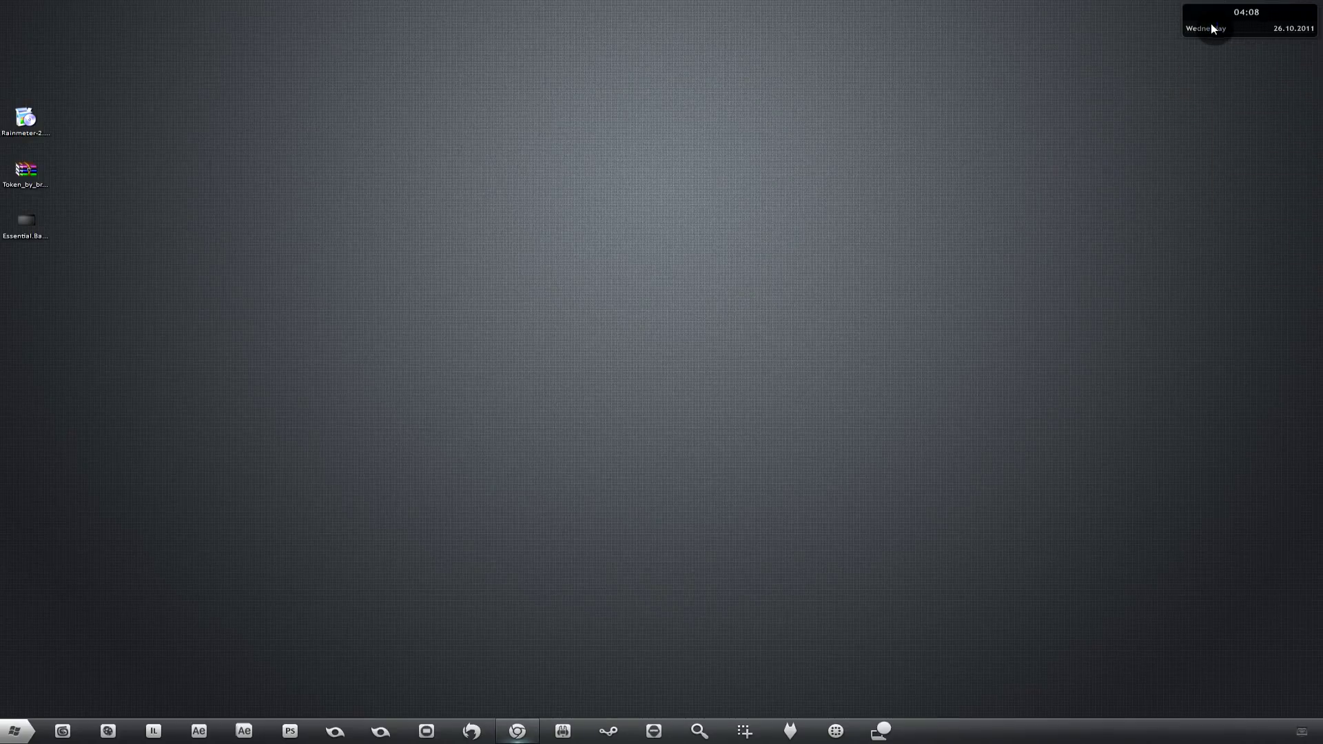
{"action": "right_click", "coordinate": [1213, 25]}
{"action": "mouse_move", "coordinate": [1249, 49]}
{"action": "left_click", "coordinate": [1176, 50]}
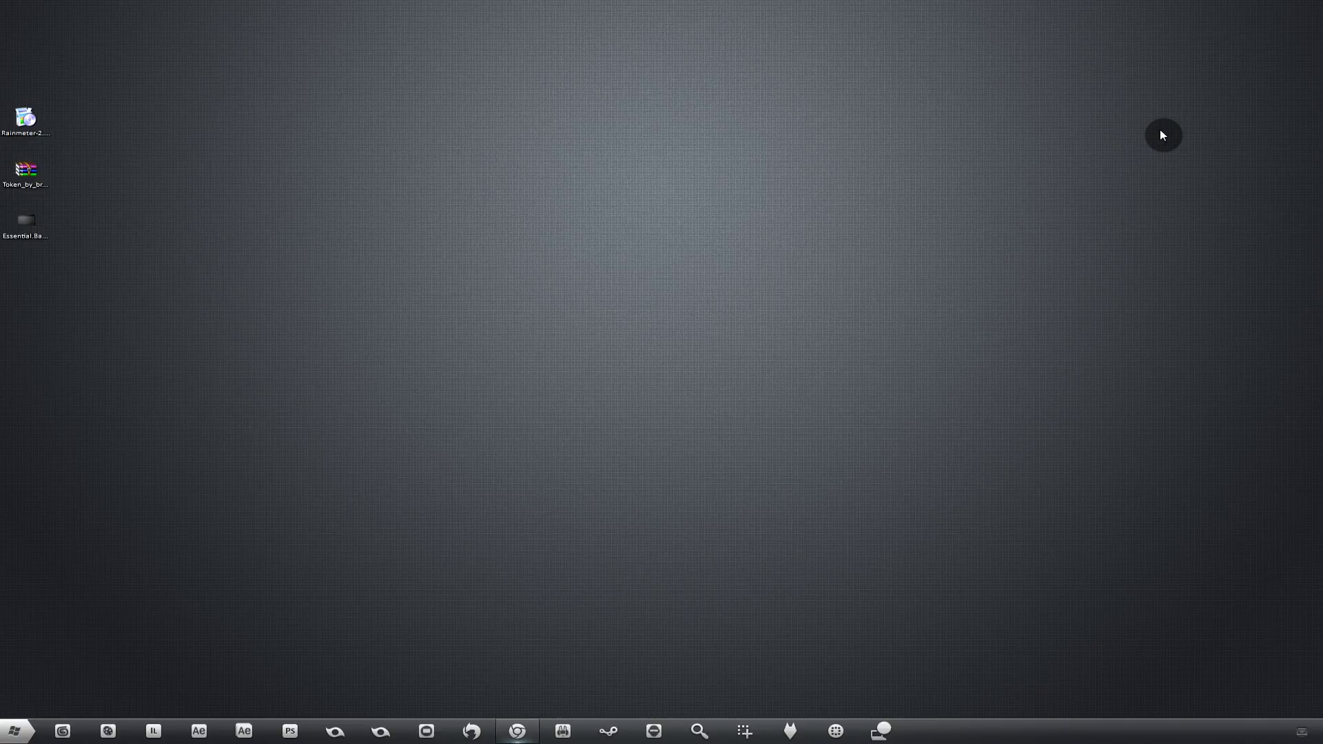
Browse Rainmeter's Essential Bar skins to view the bar variants offered for the 1920 width.
{"action": "left_click", "coordinate": [1280, 734]}
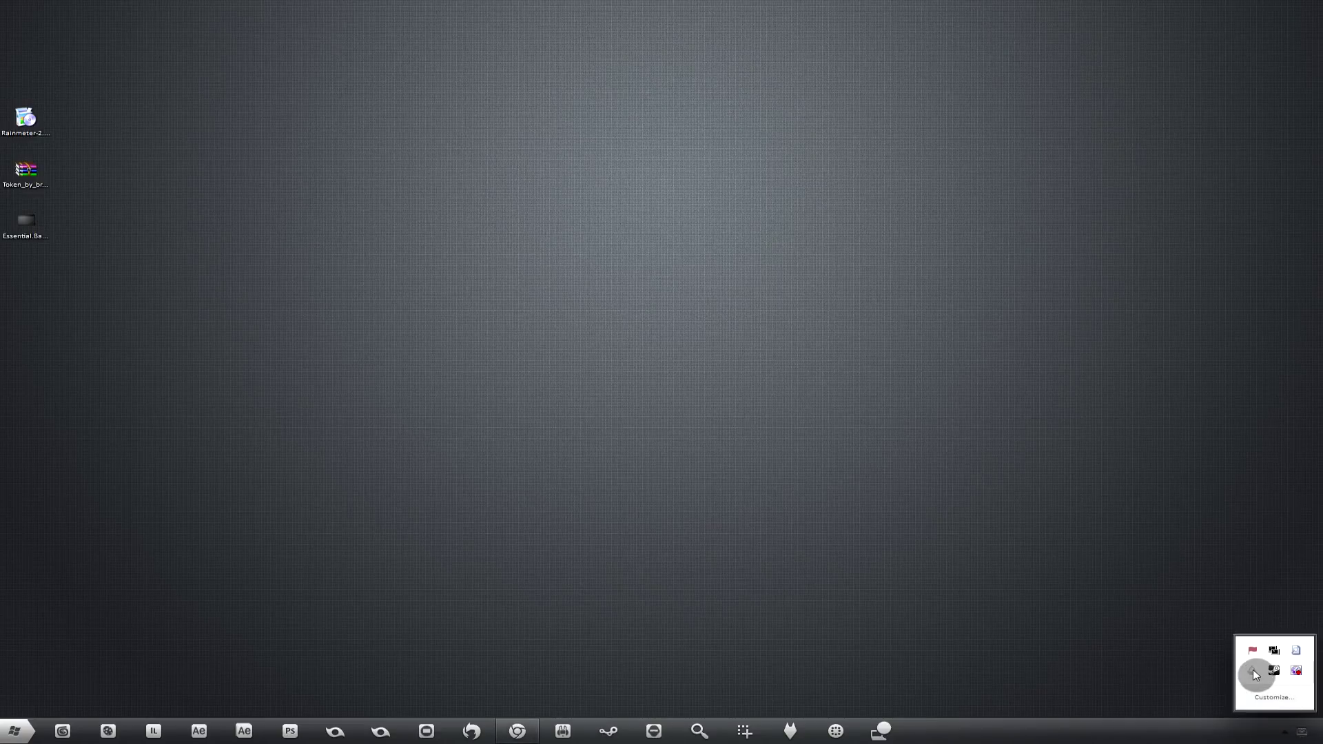
{"action": "right_click", "coordinate": [1251, 667]}
{"action": "left_click", "coordinate": [1292, 581]}
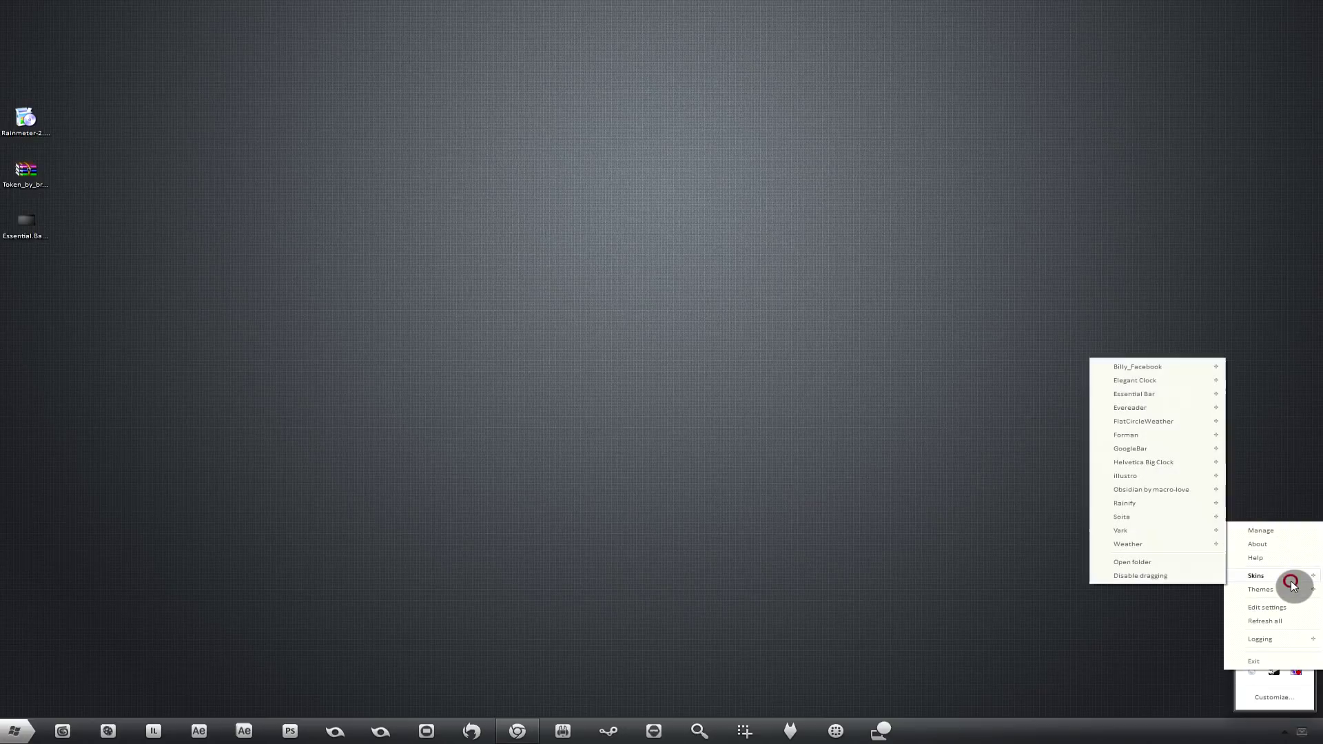
{"action": "left_click", "coordinate": [1152, 396]}
{"action": "mouse_move", "coordinate": [1026, 409]}
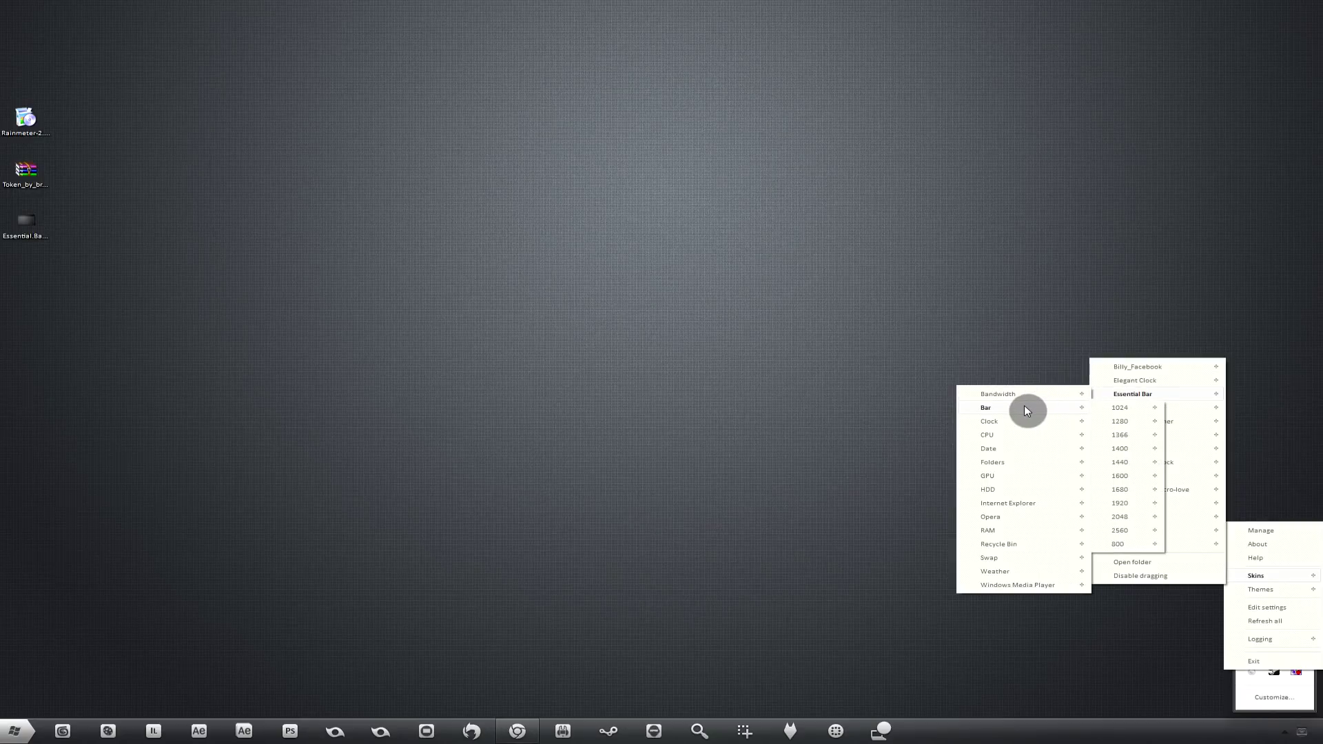
{"action": "left_click", "coordinate": [1118, 503]}
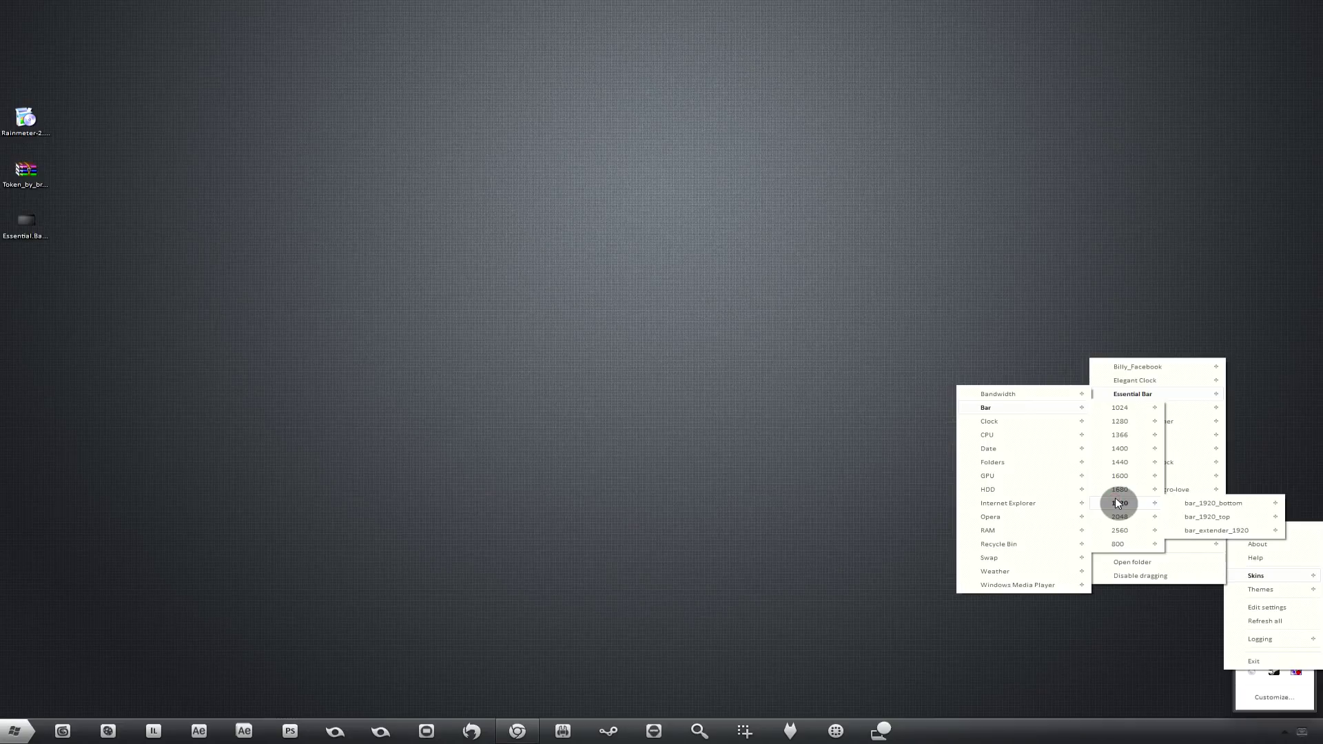
Check display 1's resolution in the Windows screen resolution settings and cancel without applying changes.
{"action": "right_click", "coordinate": [634, 293]}
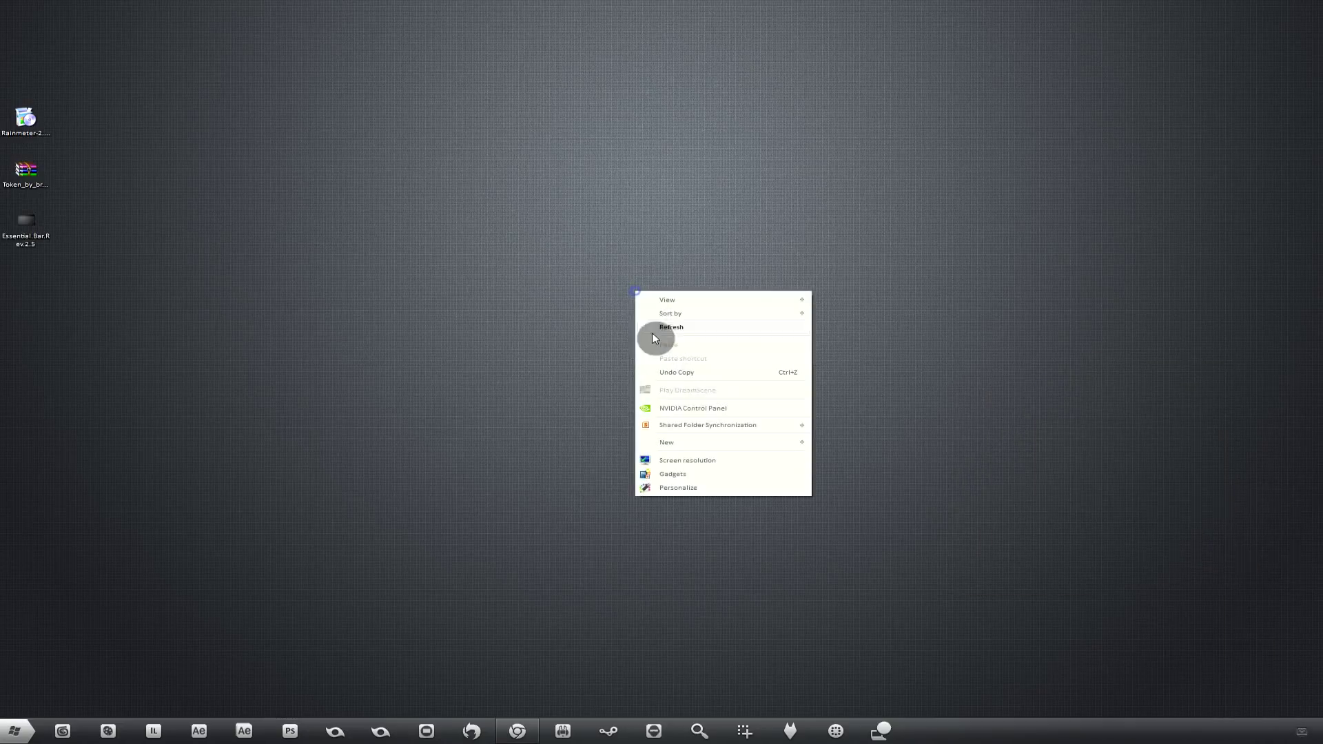
{"action": "left_click", "coordinate": [690, 462]}
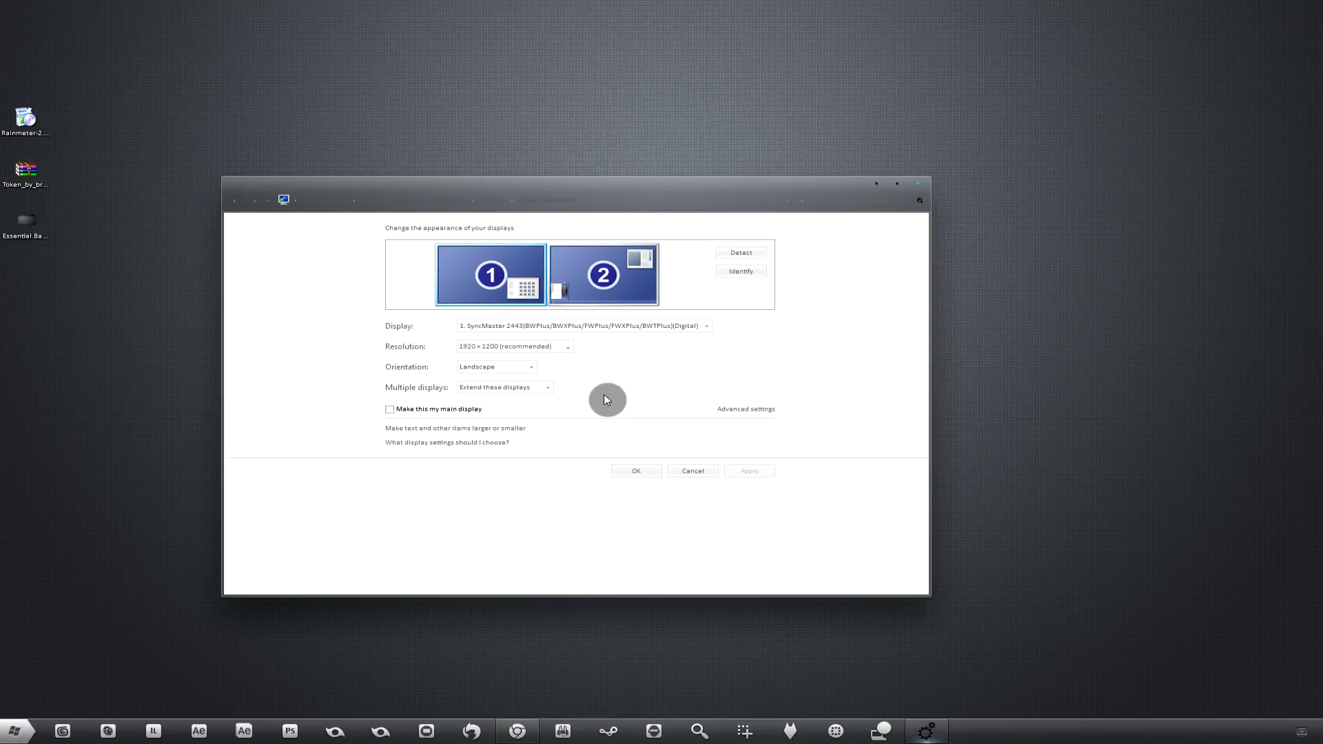
{"action": "left_click", "coordinate": [464, 348]}
{"action": "mouse_move", "coordinate": [475, 381]}
{"action": "left_mouse_down"}
{"action": "mouse_move", "coordinate": [475, 410]}
{"action": "mouse_move", "coordinate": [471, 390]}
{"action": "left_mouse_up"}
{"action": "left_click", "coordinate": [486, 346]}
{"action": "left_click", "coordinate": [693, 472]}
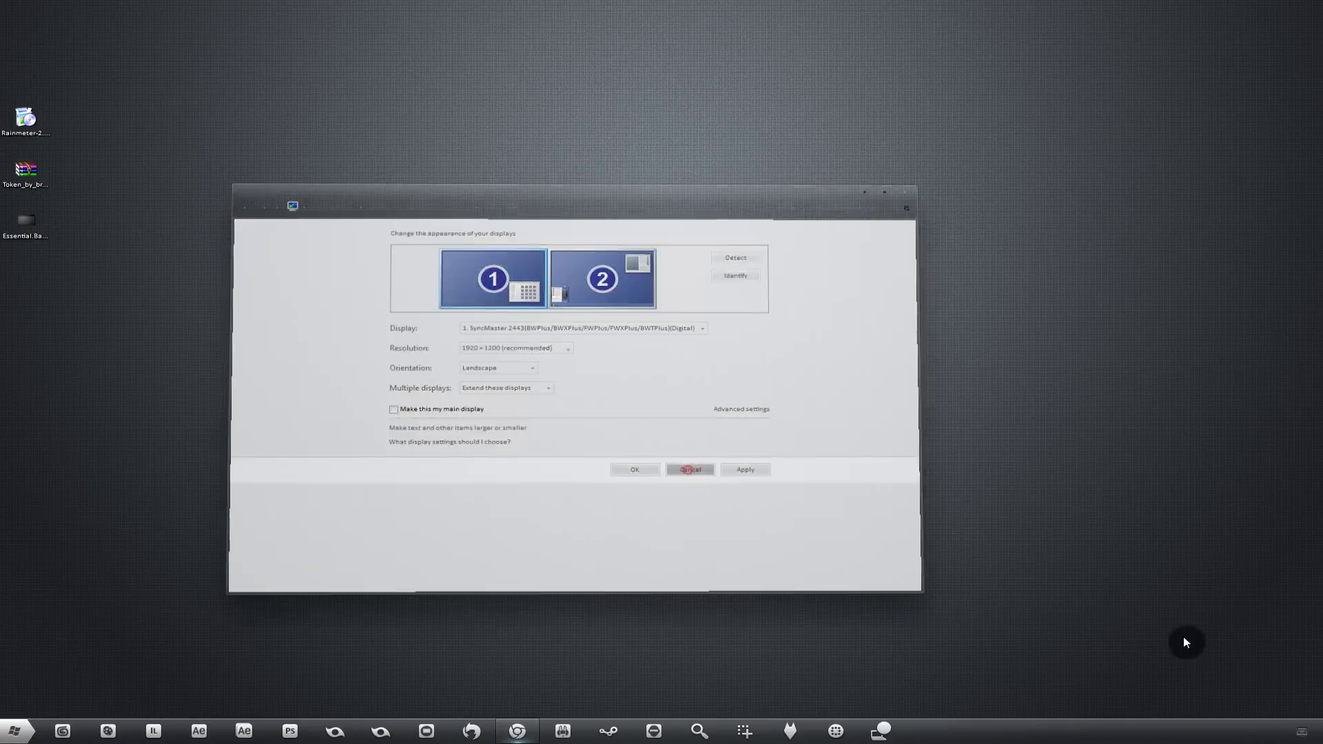
Load Rainmeter's Essential Bar skin bar_1920_top.ini from the 1920 bar variants.
{"action": "left_click", "coordinate": [1280, 729]}
{"action": "right_click", "coordinate": [1278, 673]}
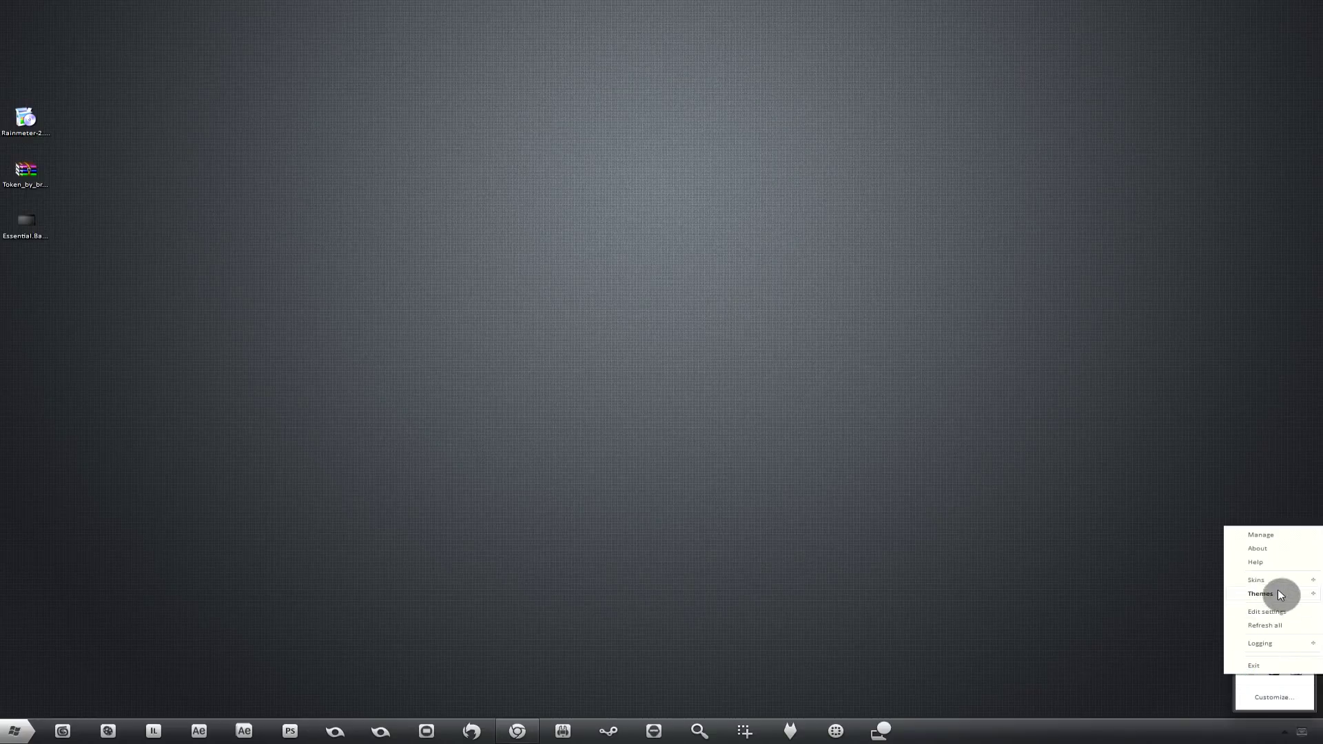
{"action": "mouse_move", "coordinate": [1276, 581]}
{"action": "mouse_move", "coordinate": [1137, 398]}
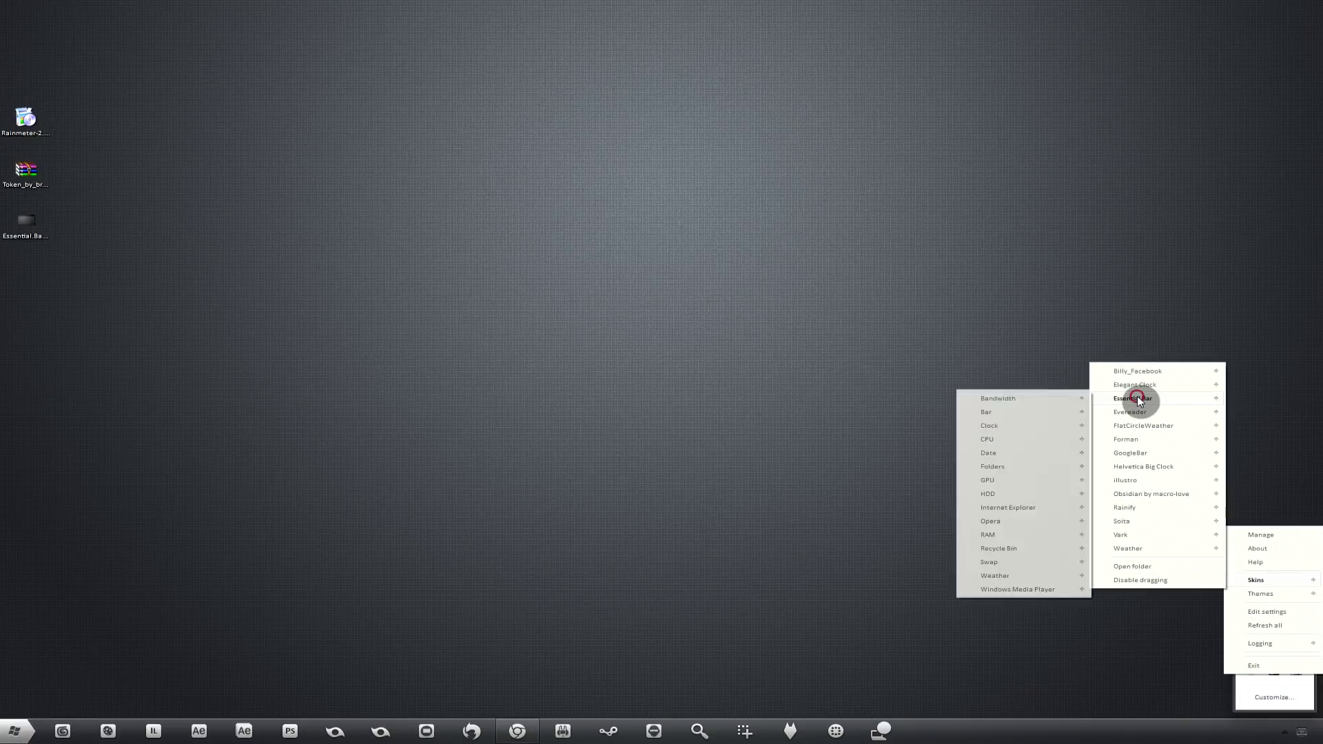
{"action": "mouse_move", "coordinate": [1018, 414]}
{"action": "mouse_move", "coordinate": [1126, 508]}
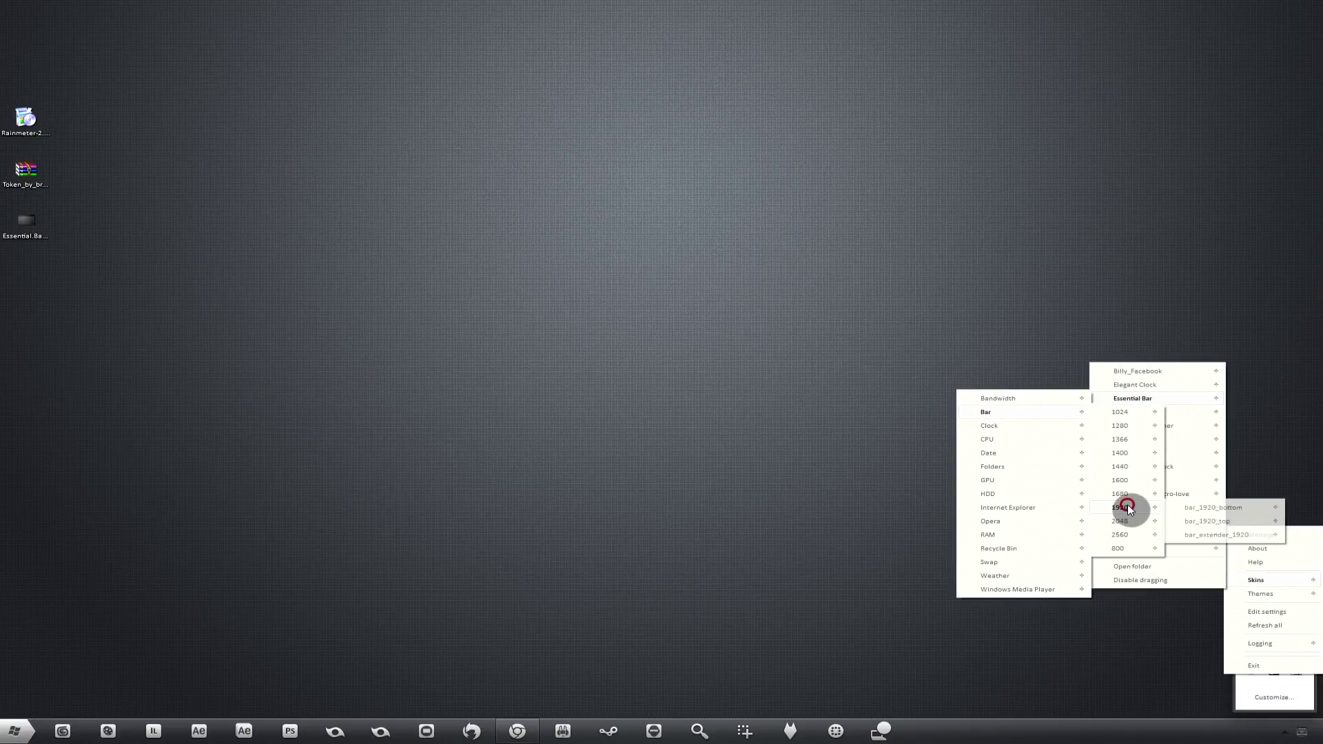
{"action": "left_click", "coordinate": [1238, 522]}
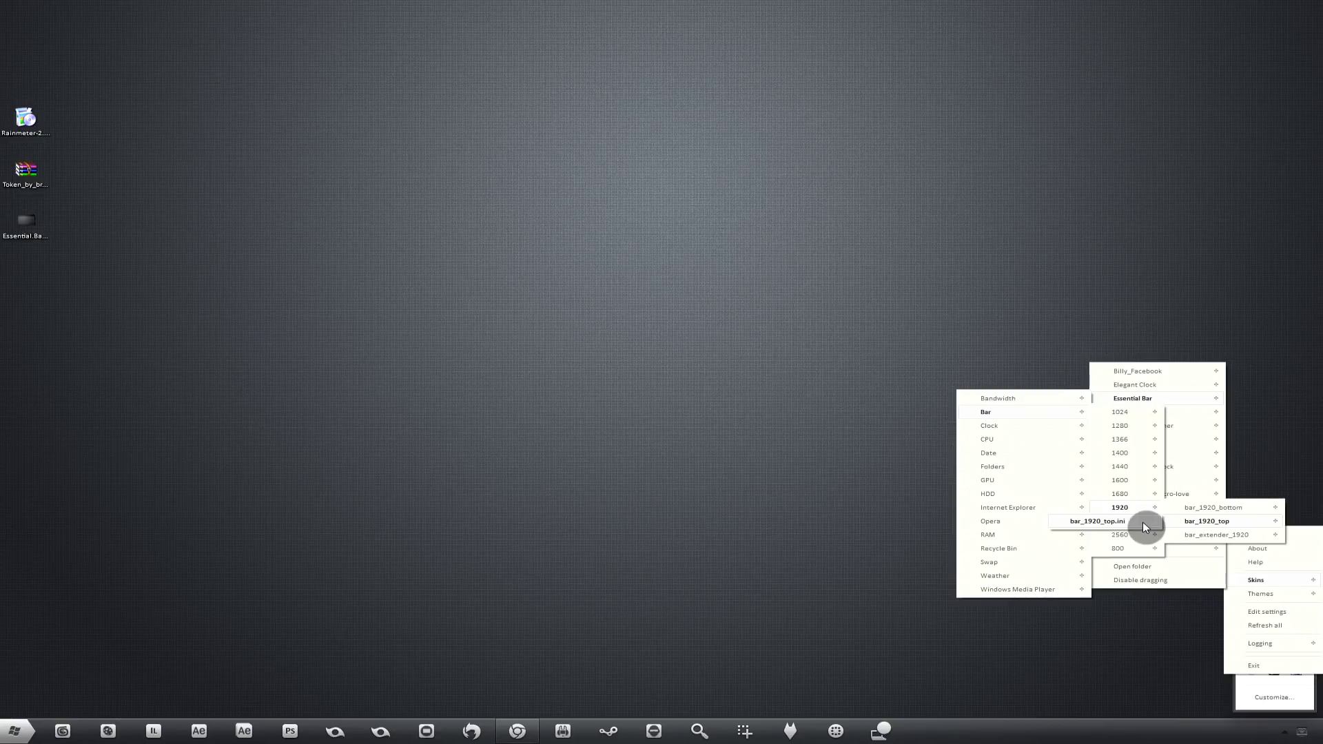
{"action": "left_click", "coordinate": [1143, 522]}
{"action": "right_click", "coordinate": [278, 7]}
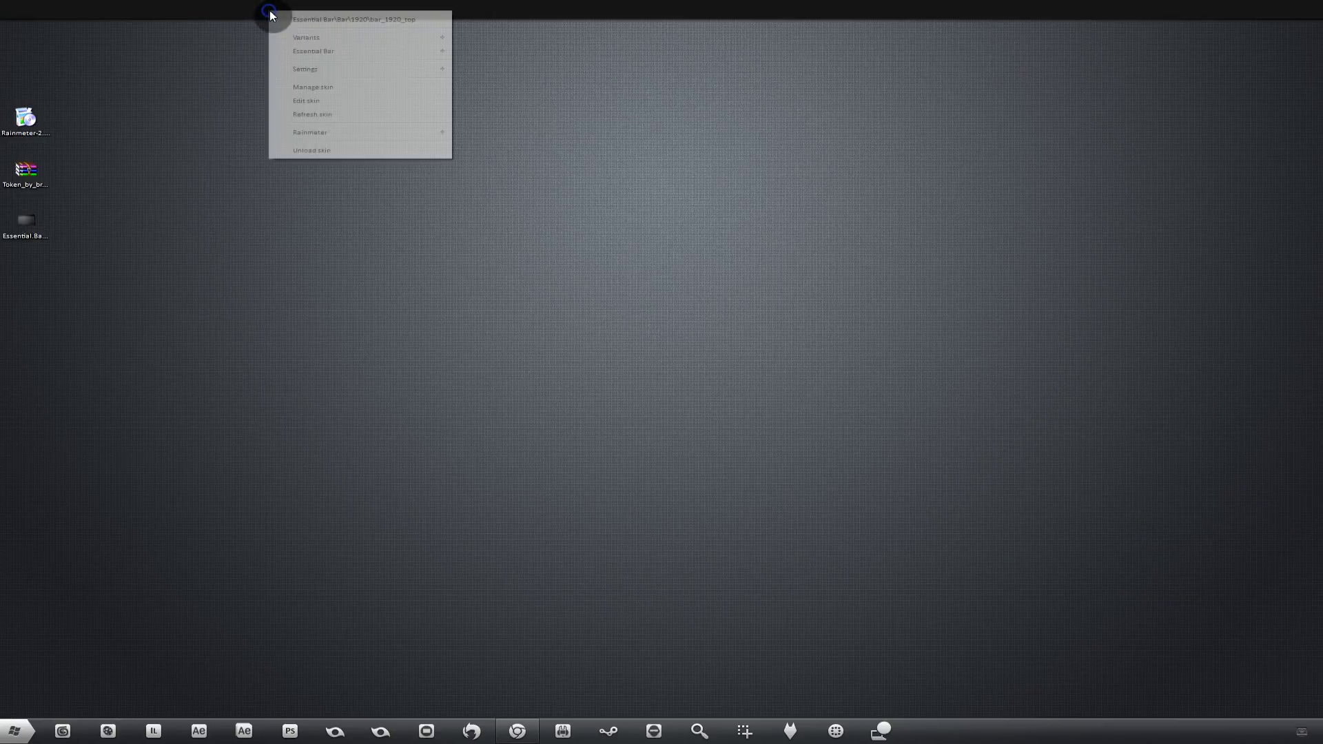
{"action": "left_click", "coordinate": [683, 118]}
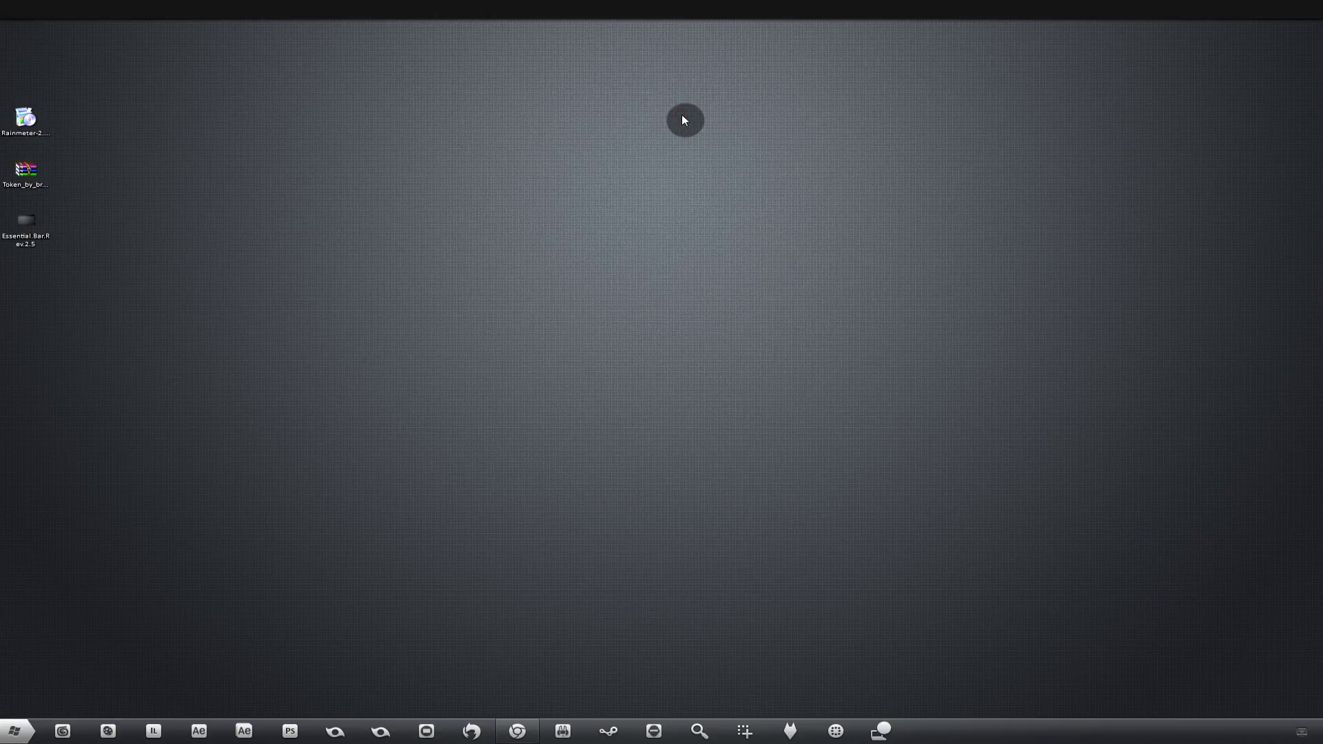
Try 70% and 80% transparency on the bar_1920_top skin.
{"action": "right_click", "coordinate": [579, 9]}
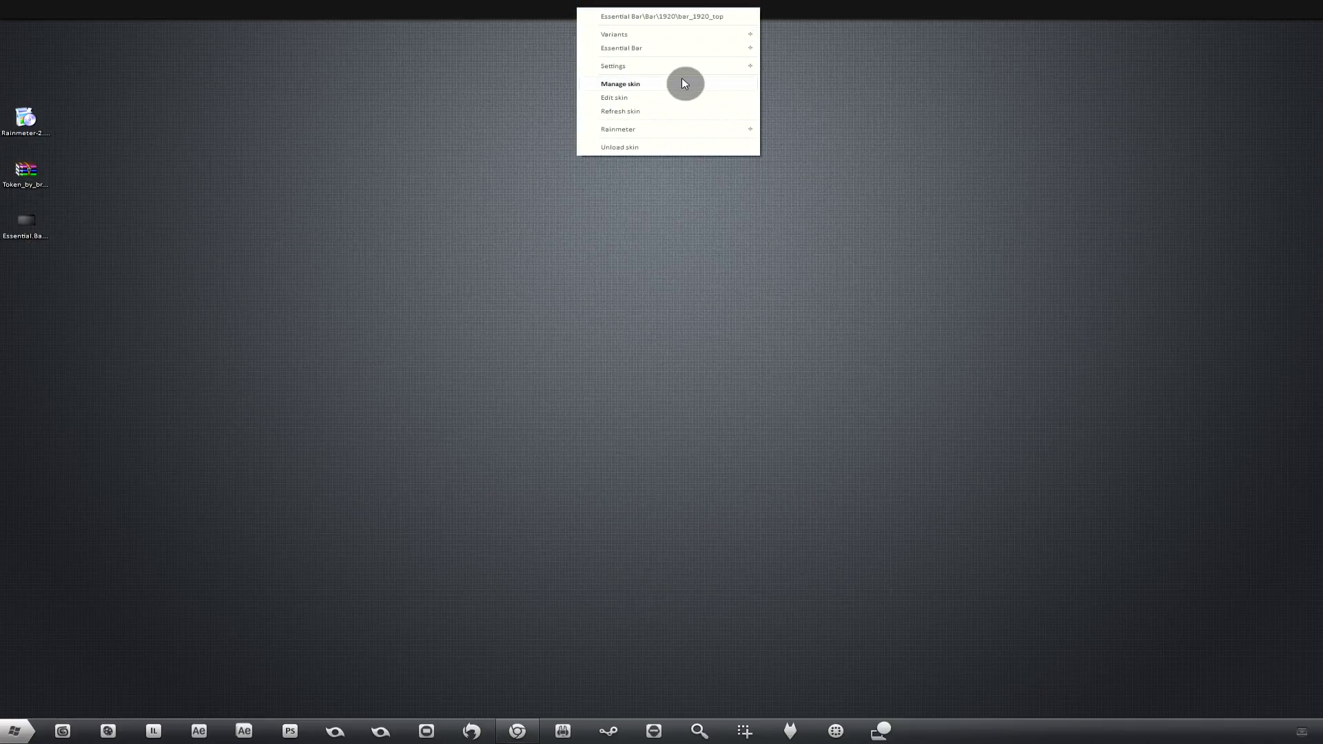
{"action": "left_click", "coordinate": [656, 64]}
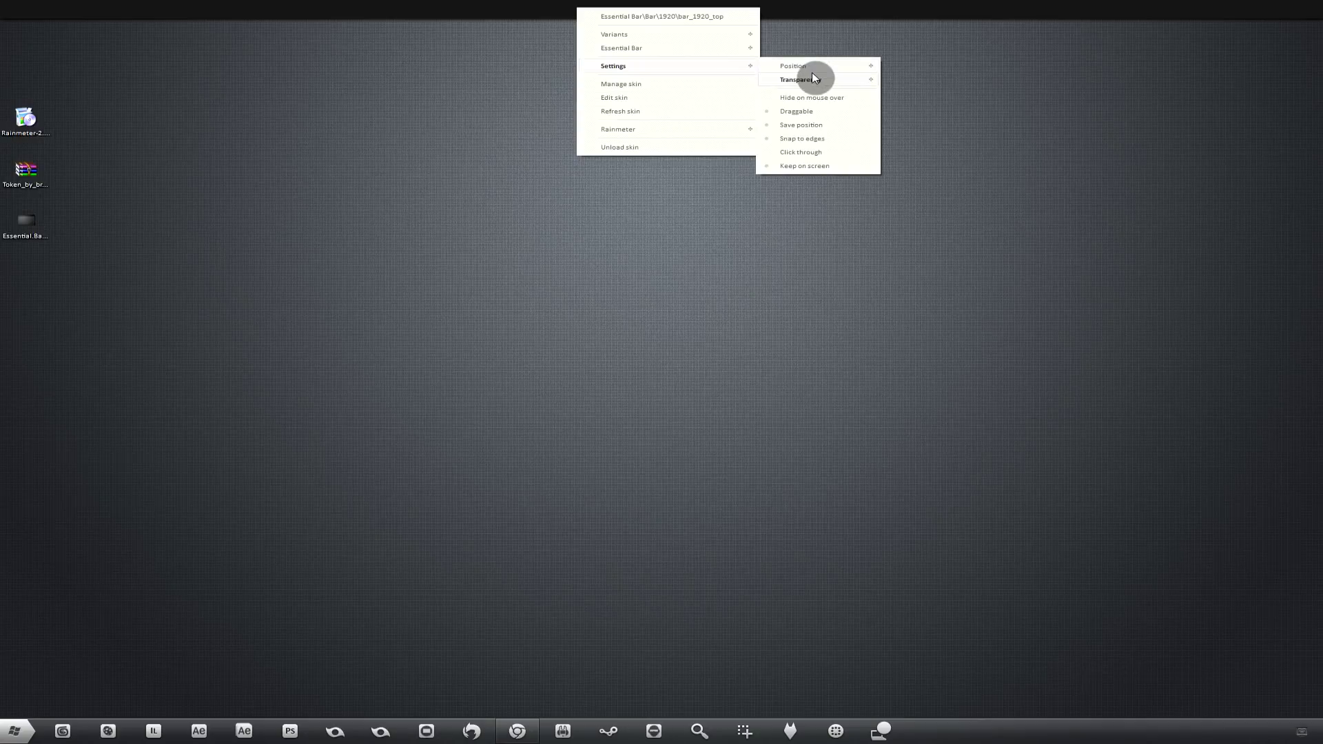
{"action": "mouse_move", "coordinate": [814, 78]}
{"action": "left_click", "coordinate": [929, 173]}
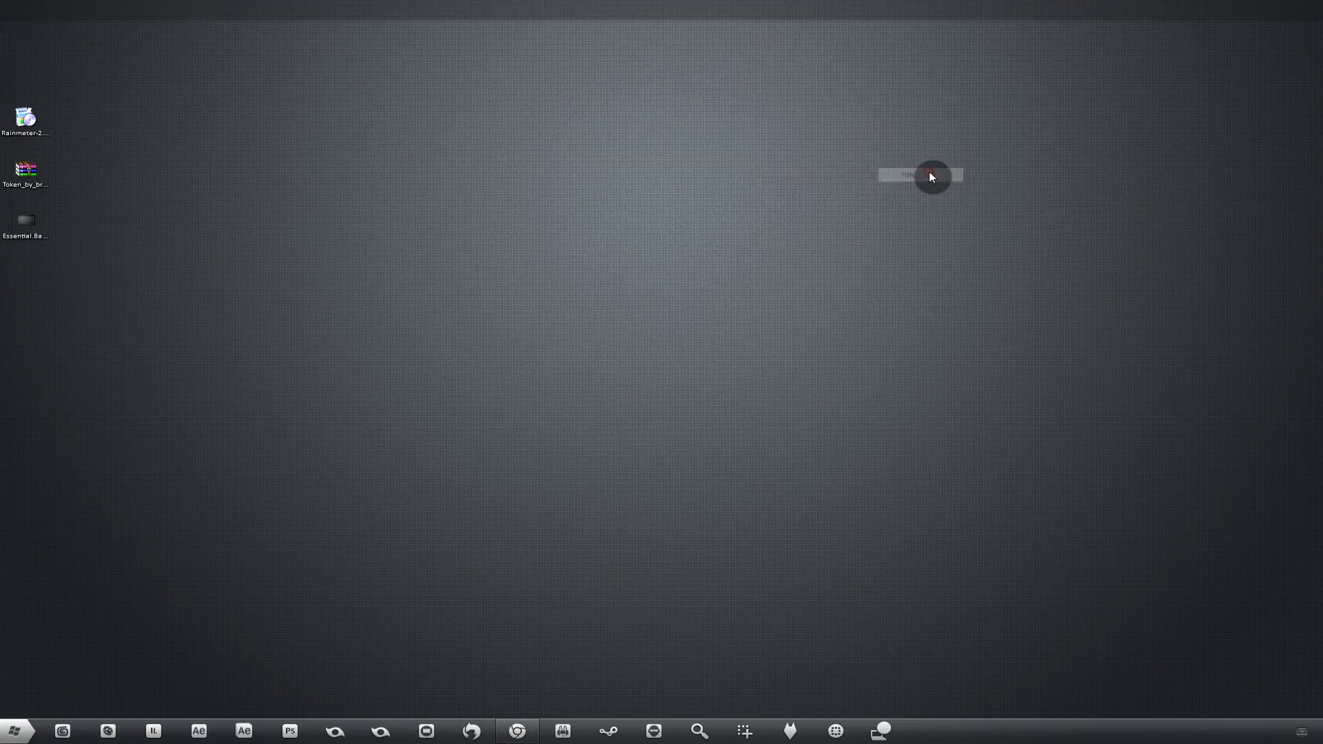
{"action": "right_click", "coordinate": [506, 12]}
{"action": "left_click", "coordinate": [576, 65]}
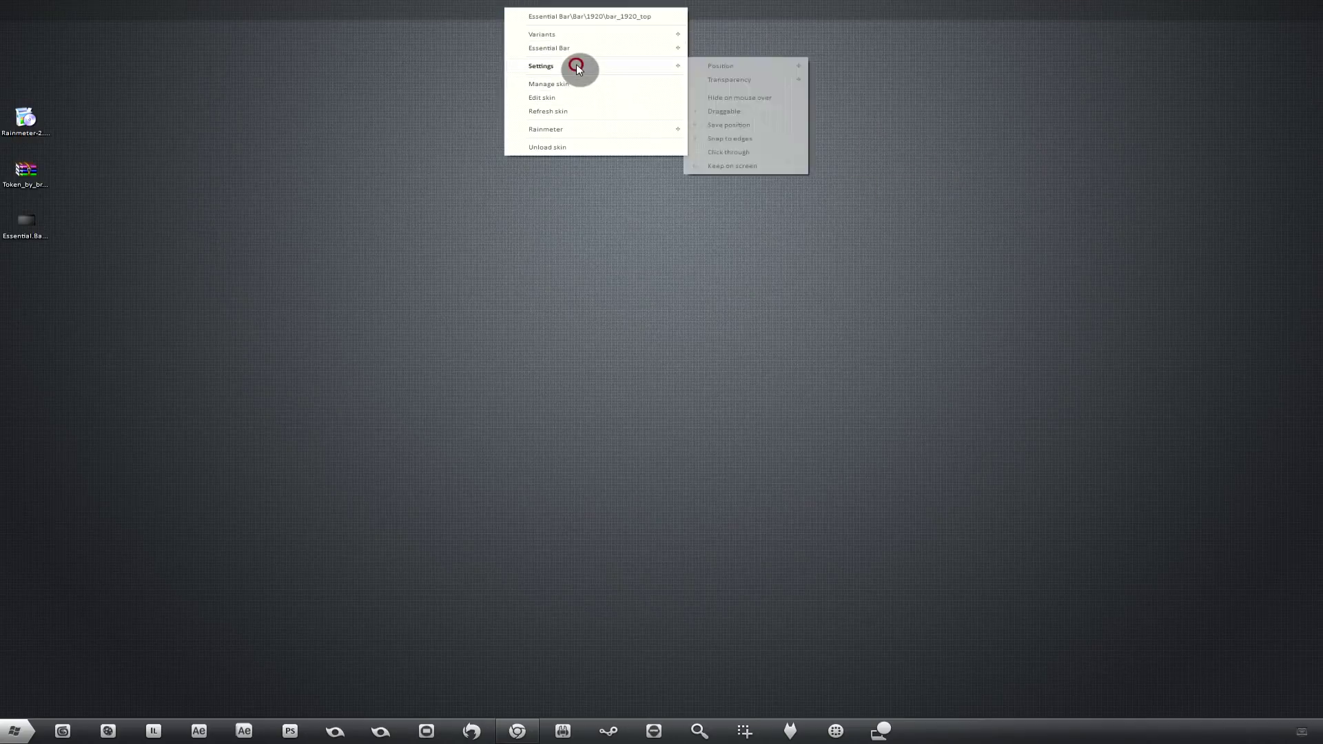
{"action": "left_click", "coordinate": [735, 80]}
{"action": "left_click", "coordinate": [852, 191]}
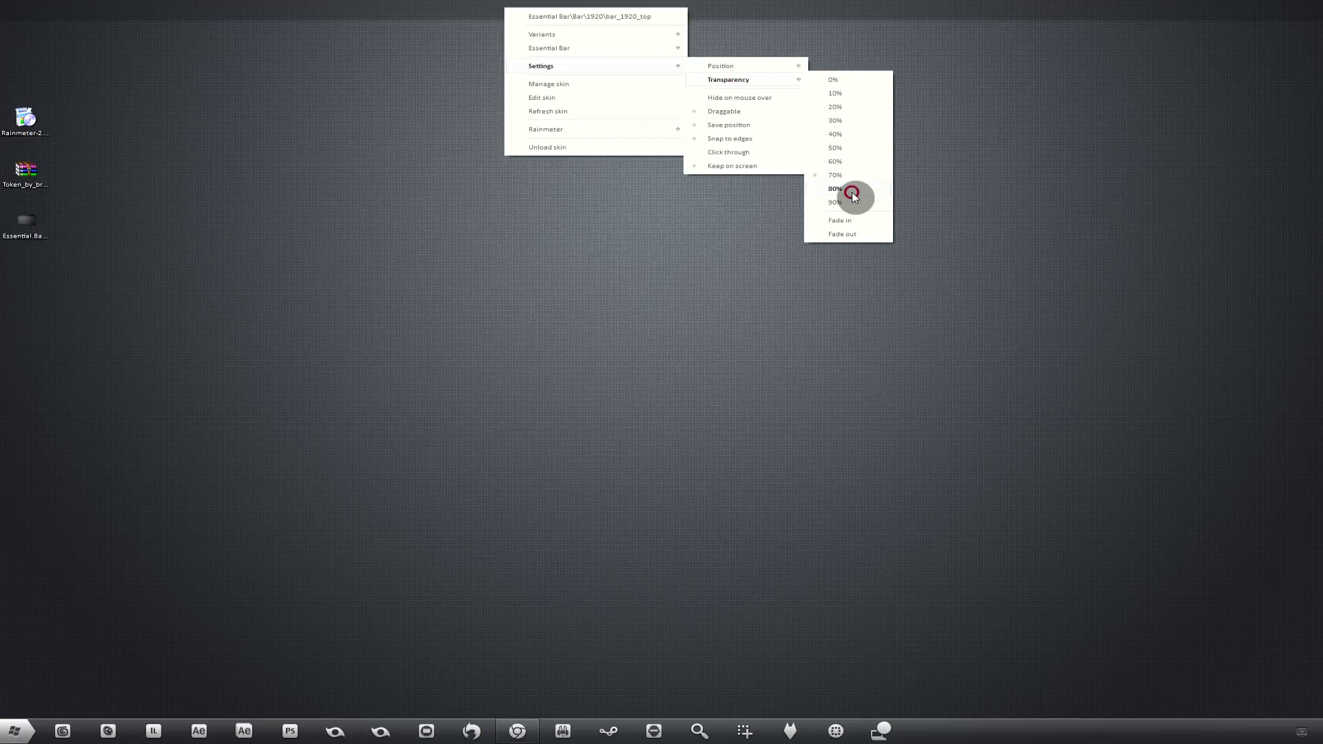
Set the bar_1920_top skin's transparency to 40%.
{"action": "right_click", "coordinate": [519, 28]}
{"action": "left_click", "coordinate": [594, 67]}
{"action": "left_click", "coordinate": [749, 82]}
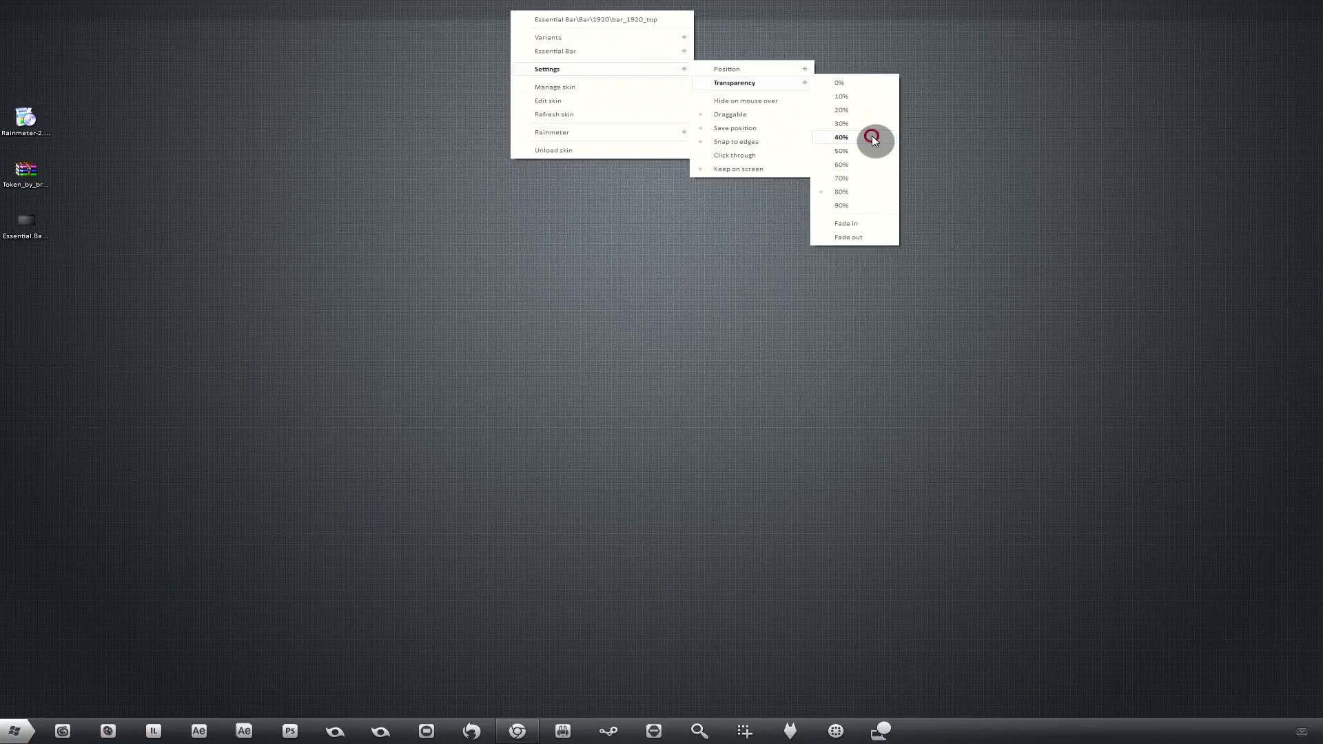
{"action": "left_click", "coordinate": [872, 138]}
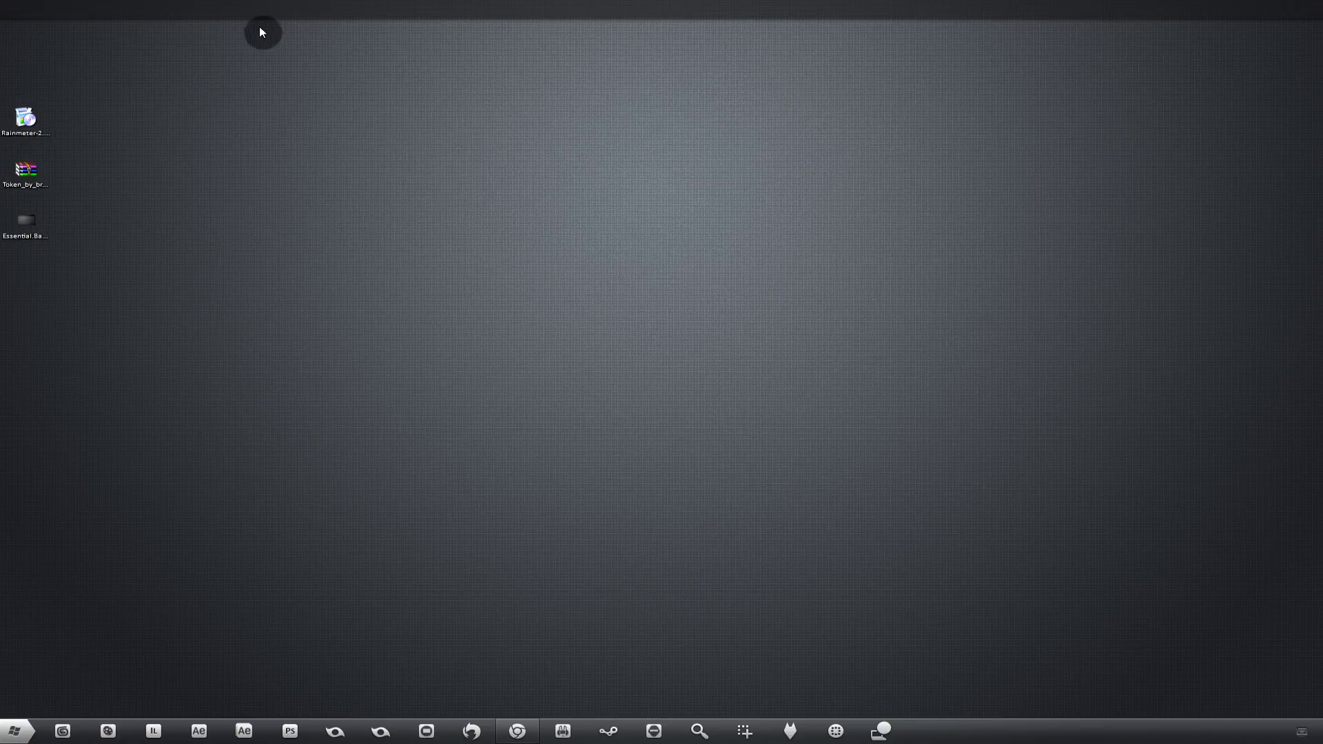
Test moving the top bar, and turn off the Draggable setting of the bar_1920_top skin.
{"action": "mouse_move", "coordinate": [259, 13]}
{"action": "left_mouse_down"}
{"action": "mouse_move", "coordinate": [260, 47]}
{"action": "mouse_move", "coordinate": [272, 36]}
{"action": "mouse_move", "coordinate": [258, 10]}
{"action": "mouse_move", "coordinate": [271, 28]}
{"action": "mouse_move", "coordinate": [270, 16]}
{"action": "left_mouse_up"}
{"action": "left_click", "coordinate": [278, 47]}
{"action": "left_click", "coordinate": [290, 12]}
{"action": "right_click", "coordinate": [291, 19]}
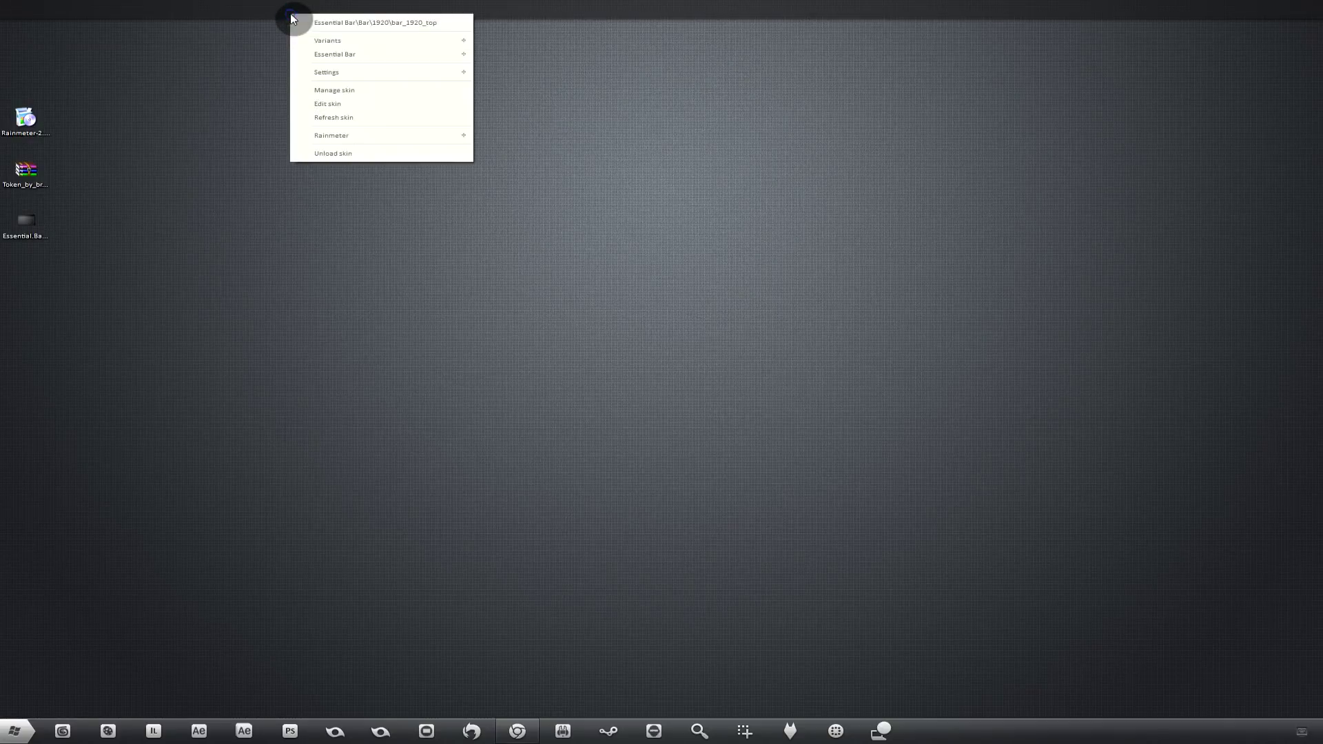
{"action": "left_click", "coordinate": [341, 71]}
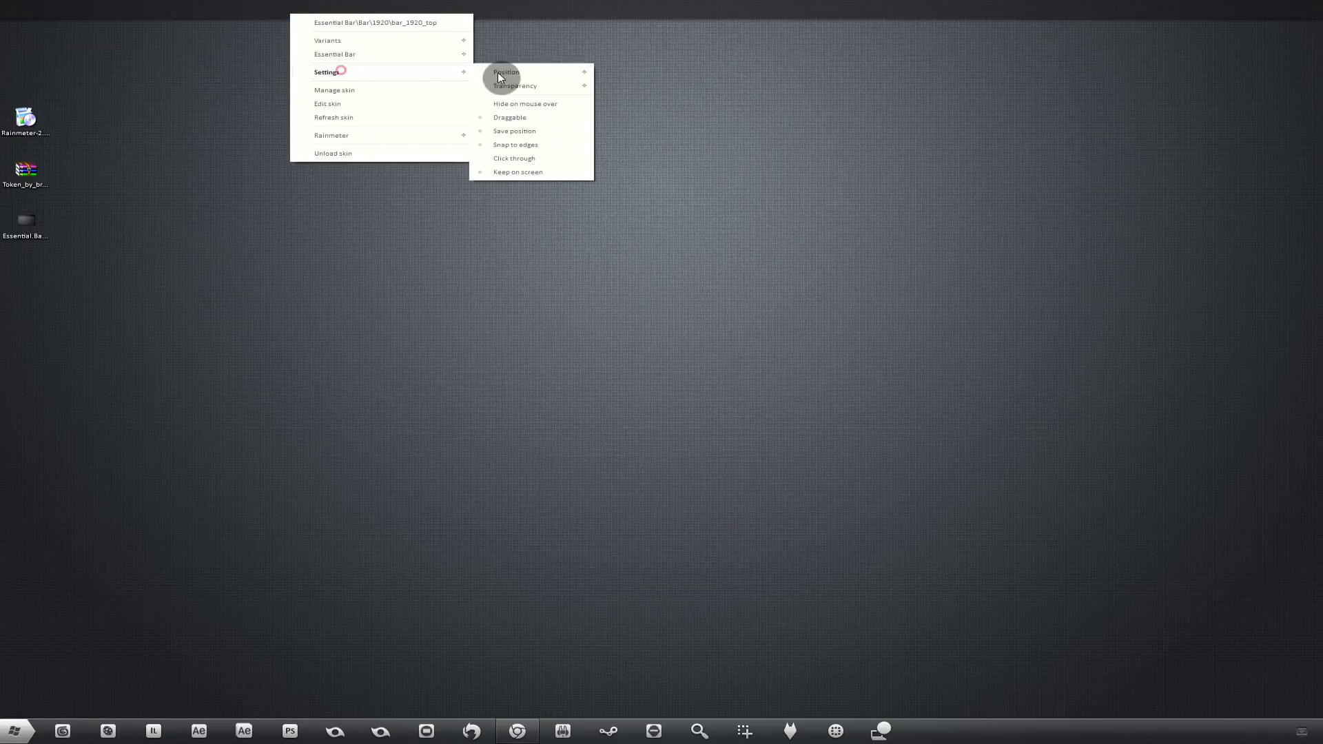
{"action": "left_click", "coordinate": [535, 117]}
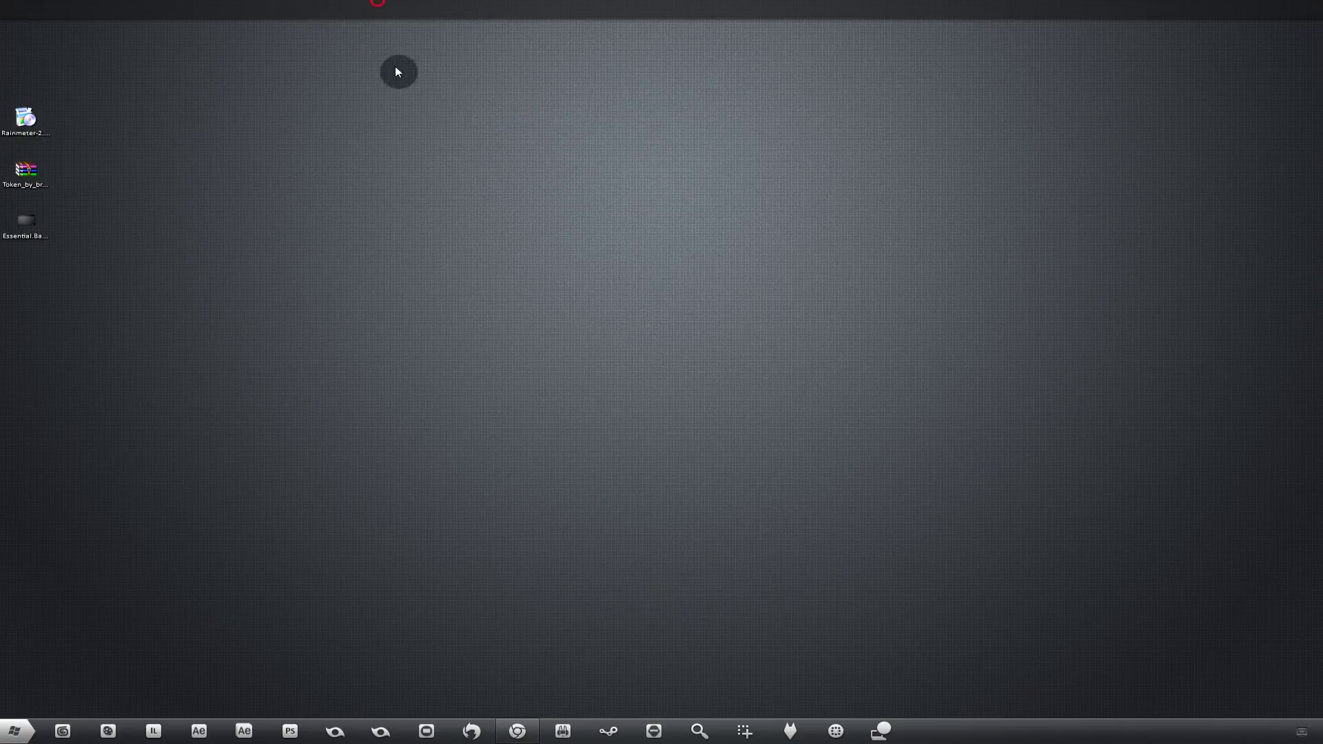
{"action": "right_click", "coordinate": [377, 8]}
{"action": "mouse_move", "coordinate": [485, 62]}
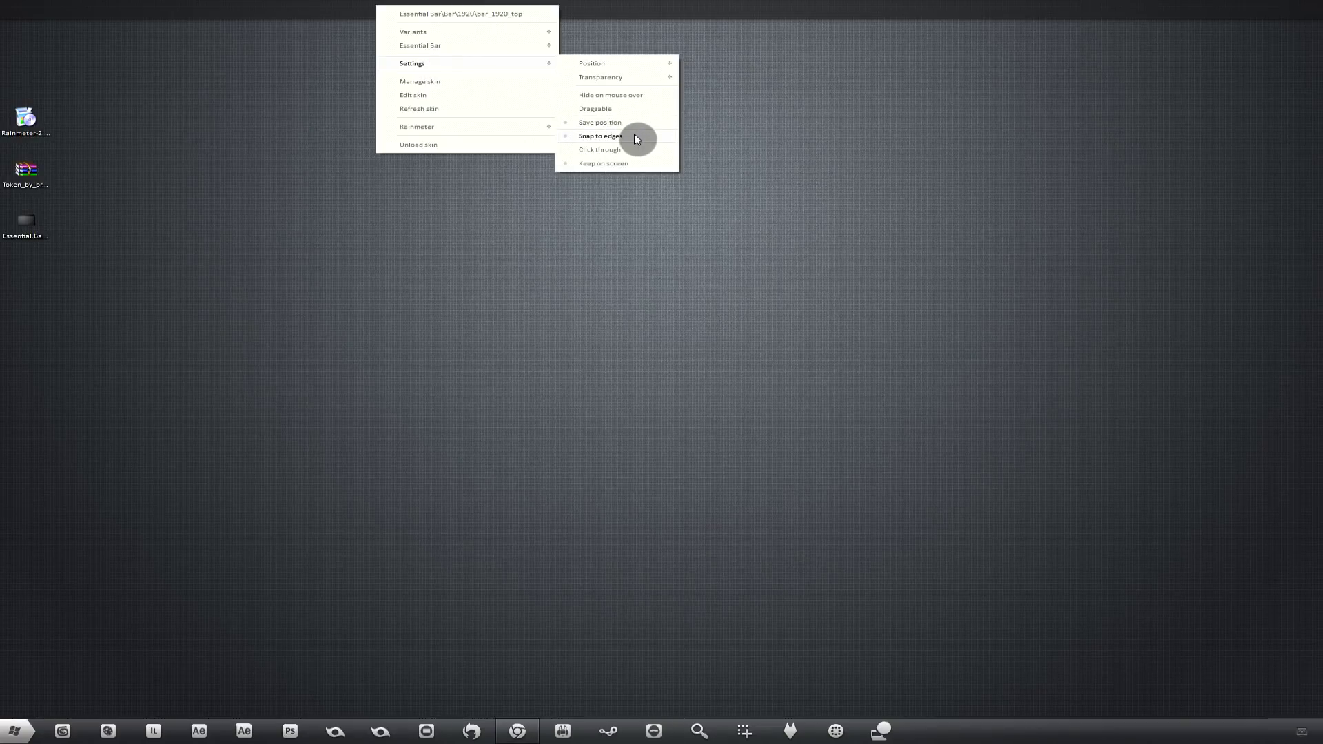
{"action": "left_click", "coordinate": [614, 63]}
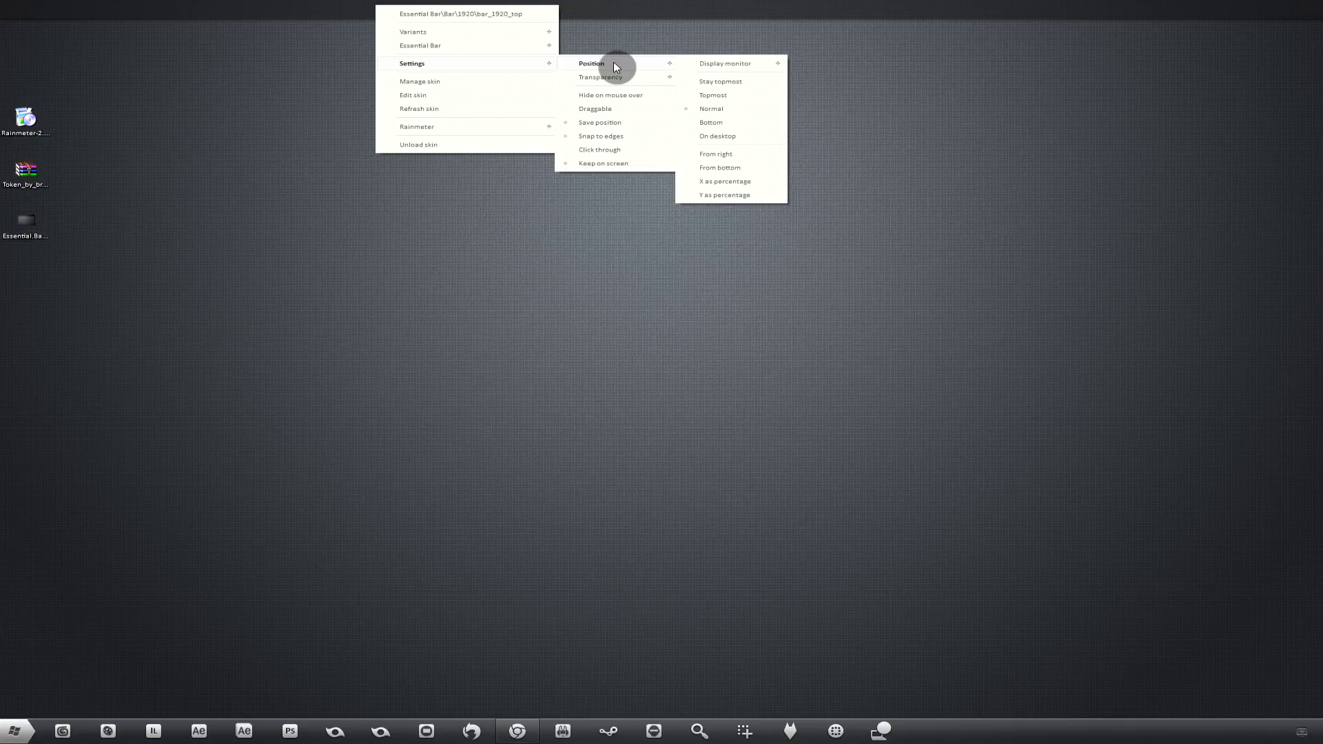
{"action": "mouse_move", "coordinate": [512, 53]}
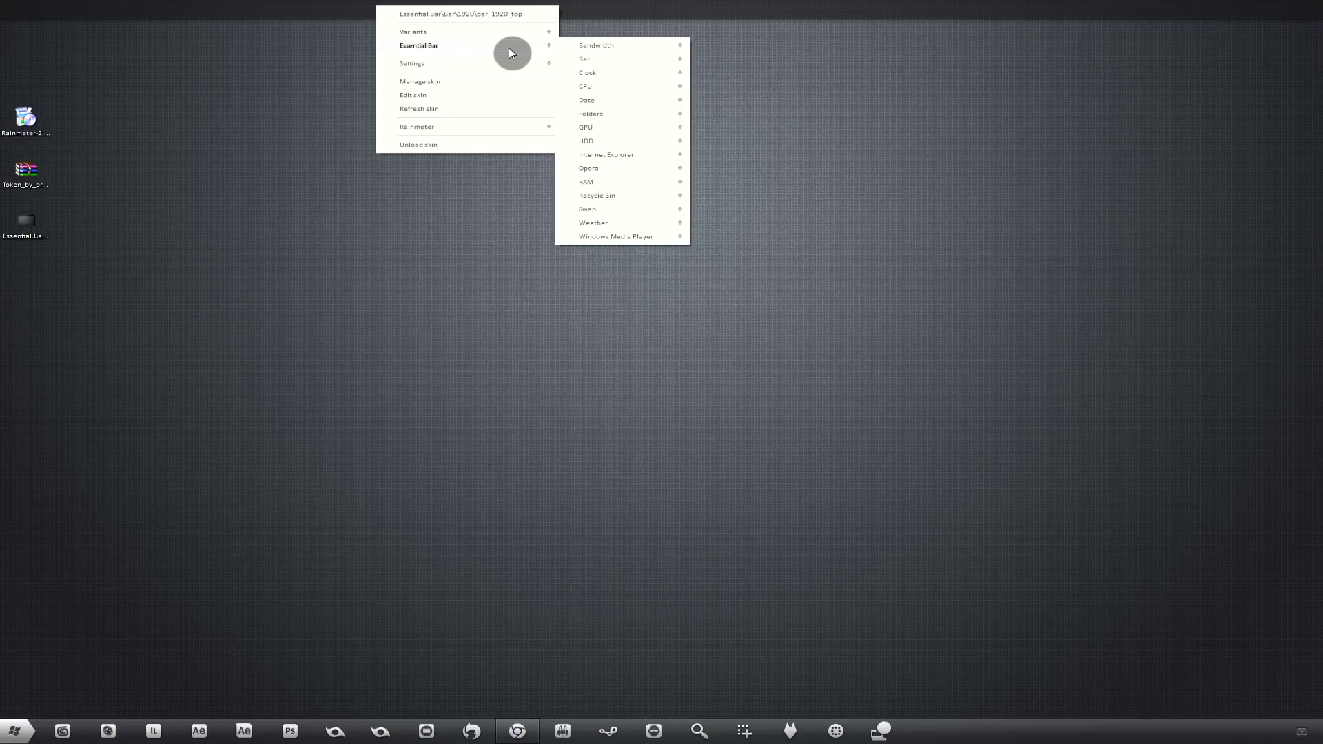
{"action": "left_click", "coordinate": [343, 14]}
Load the Essential Bar skin Bandwidth.ini and shift it a little to the right along the top bar.
{"action": "right_click", "coordinate": [342, 12]}
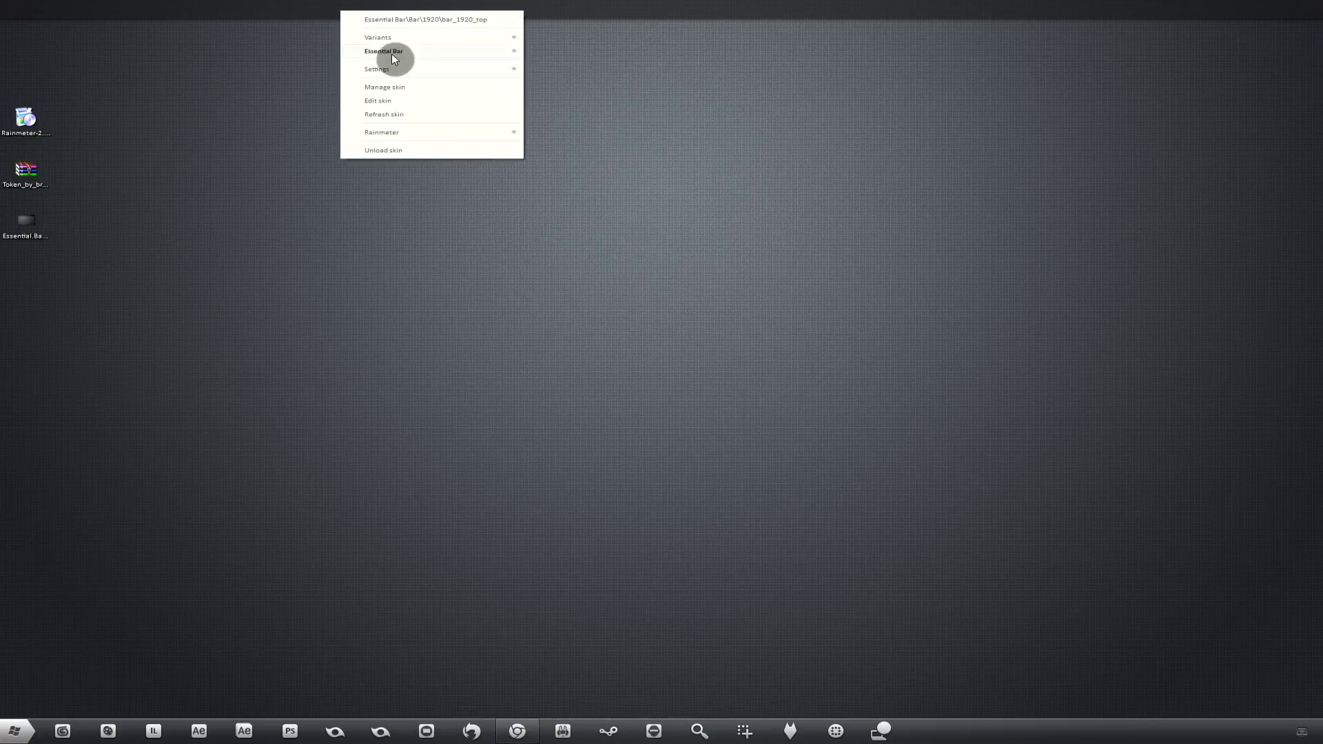
{"action": "left_click", "coordinate": [424, 55]}
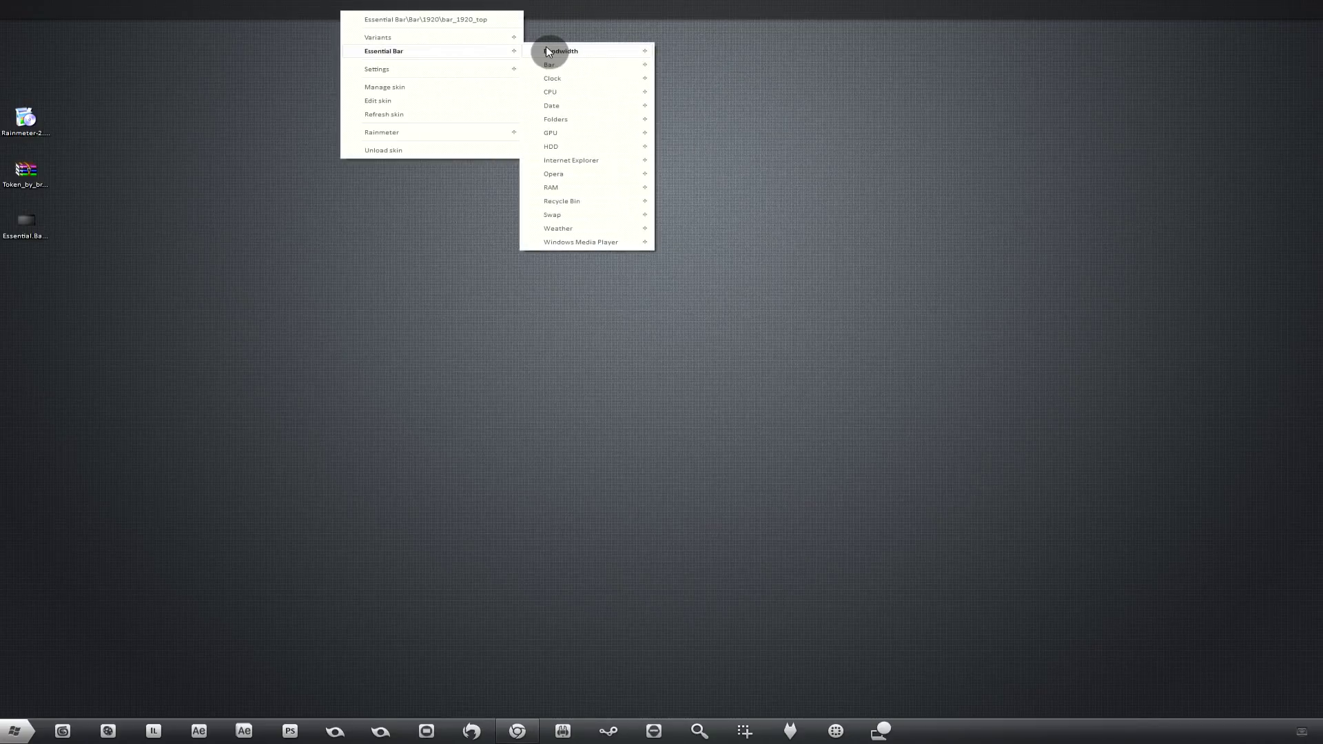
{"action": "mouse_move", "coordinate": [548, 52]}
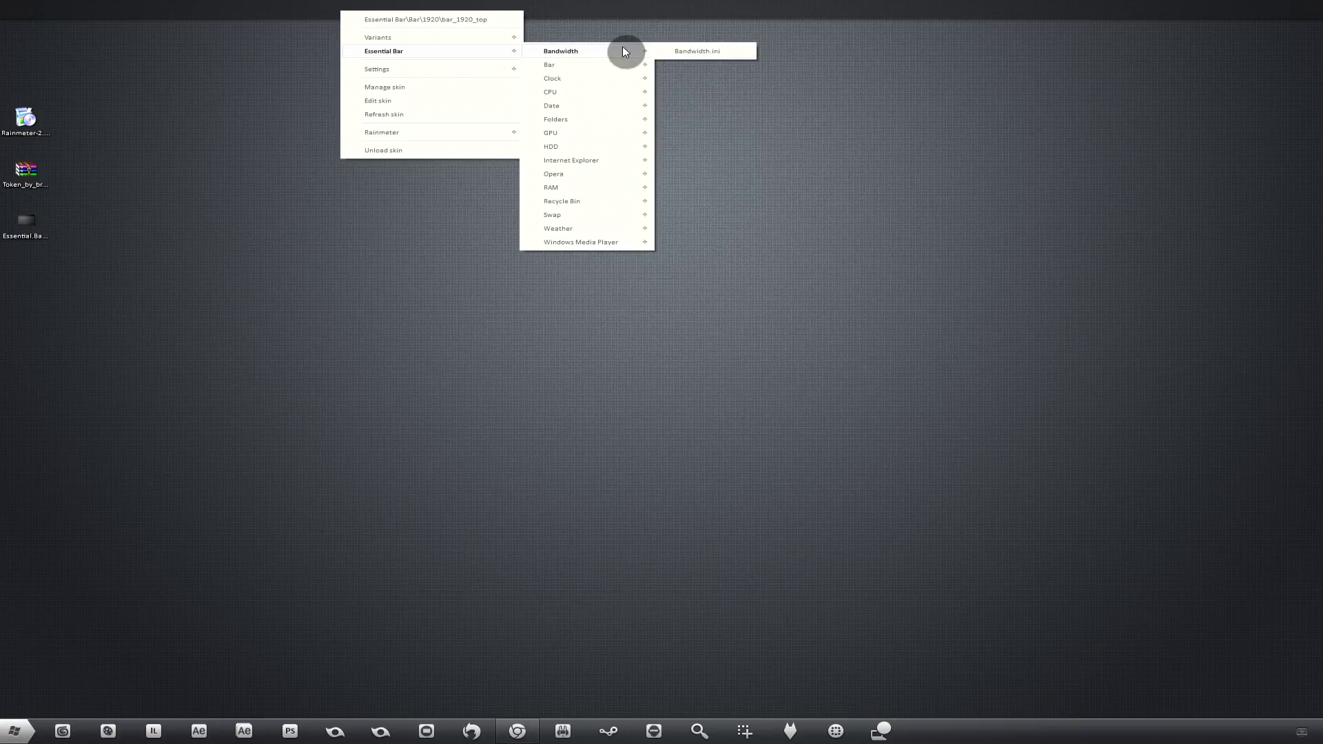
{"action": "left_click", "coordinate": [697, 51]}
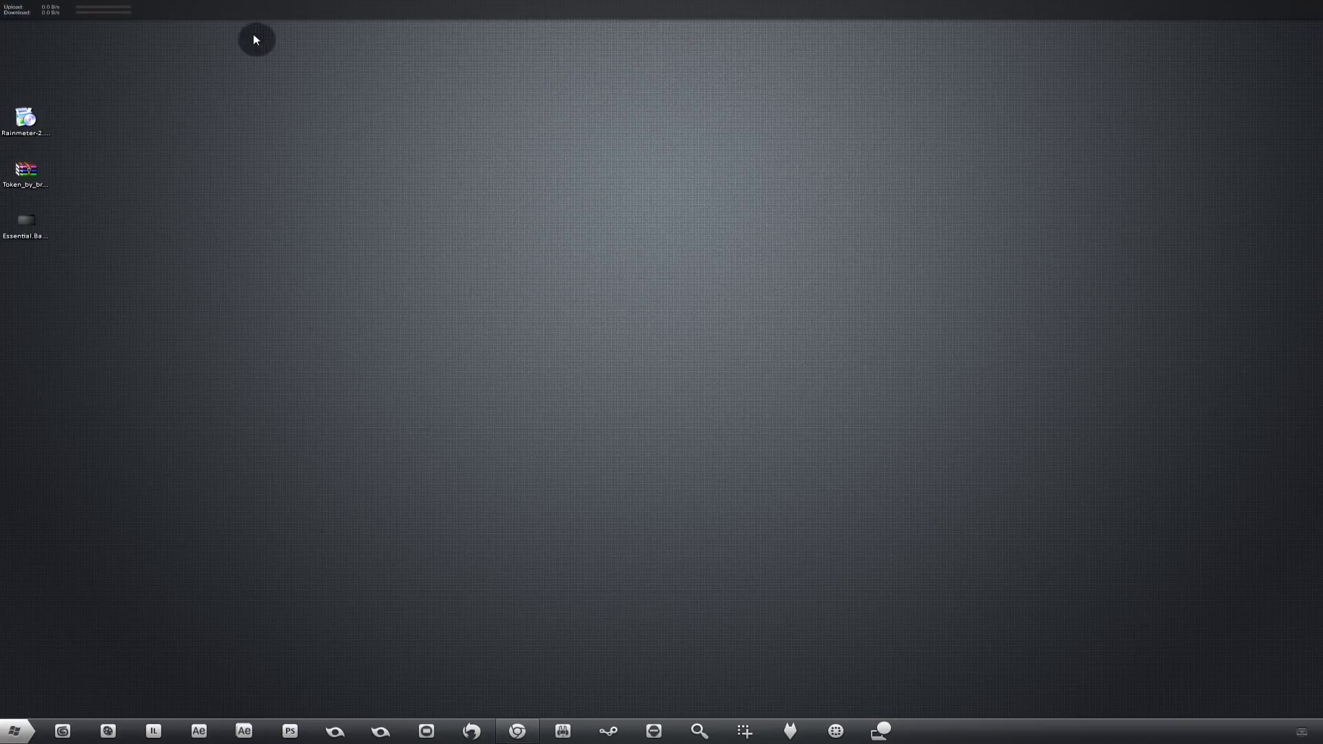
{"action": "left_click_drag", "start_coordinate": [15, 13], "coordinate": [92, 18]}
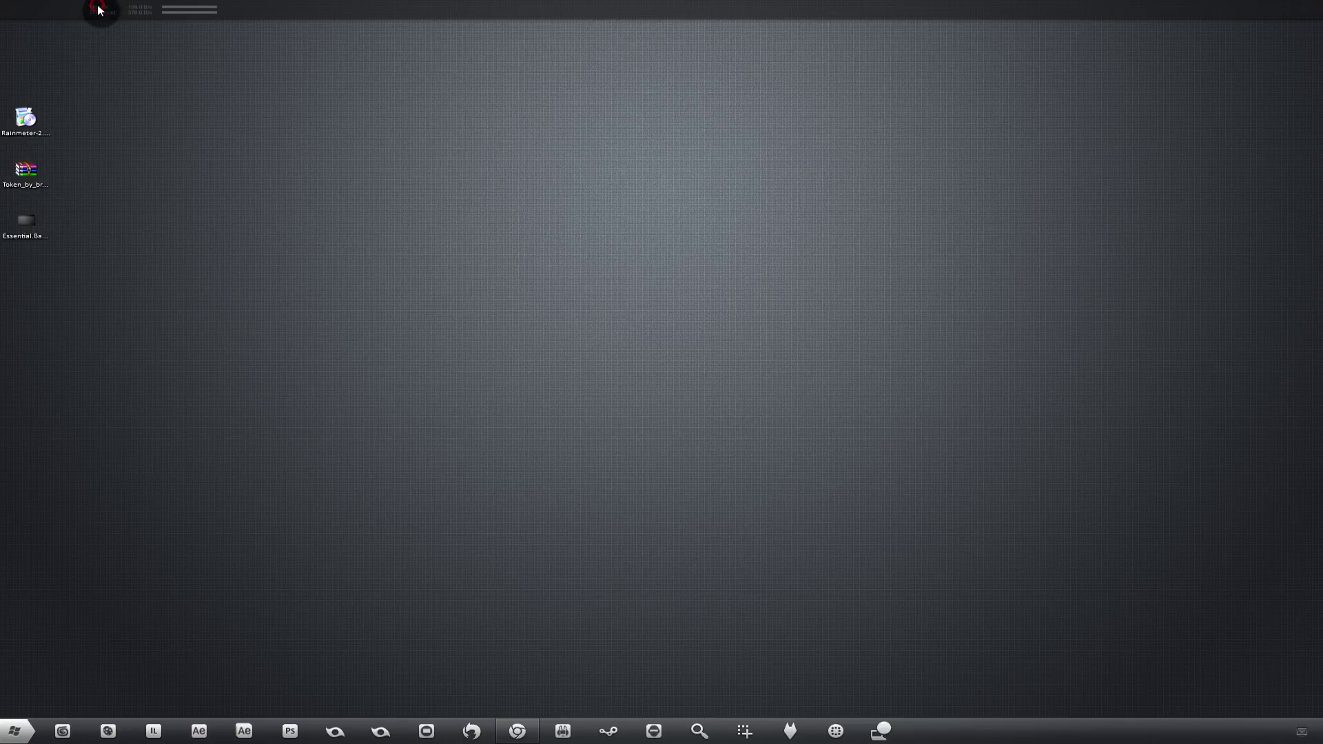
{"action": "left_click", "coordinate": [178, 28]}
Unload the bar_1920_top.ini skin and move the Bandwidth skin slightly down, clear of the bar's place.
{"action": "left_click", "coordinate": [91, 12]}
{"action": "right_click", "coordinate": [133, 9]}
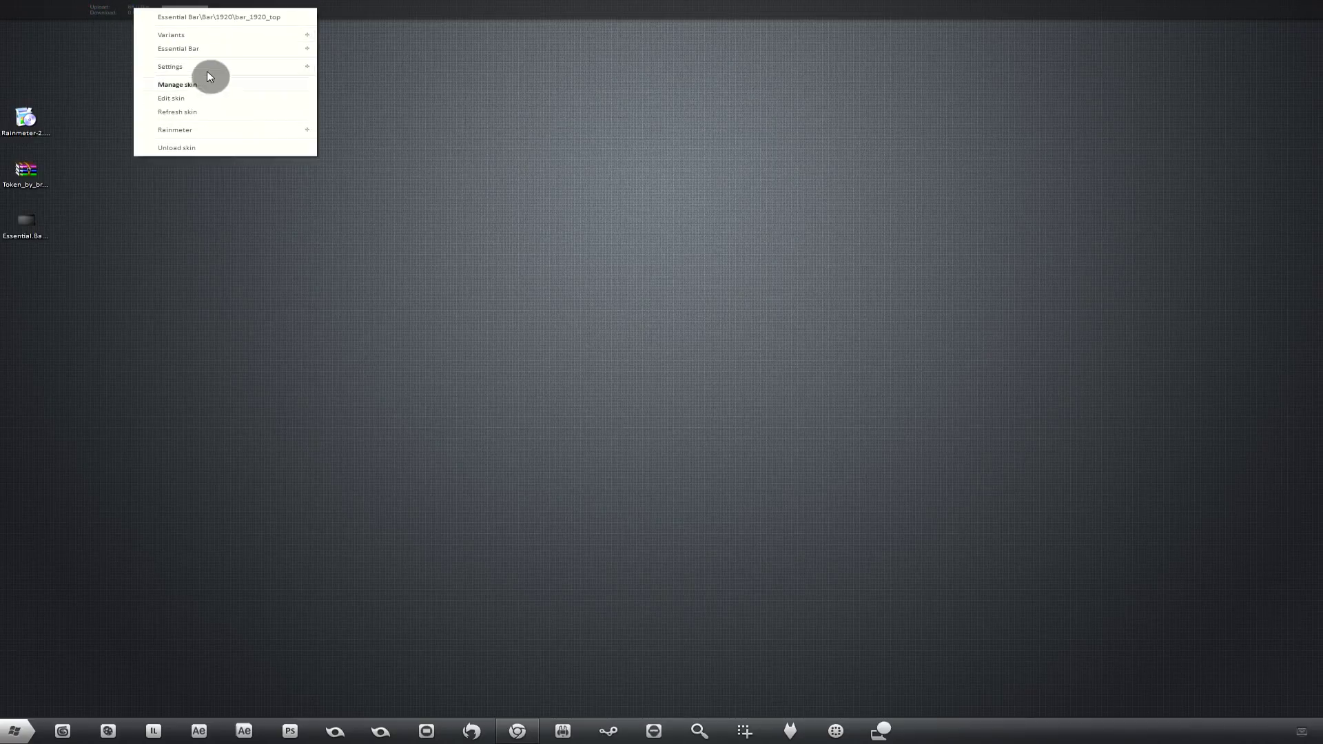
{"action": "mouse_move", "coordinate": [200, 53]}
{"action": "left_click", "coordinate": [387, 58]}
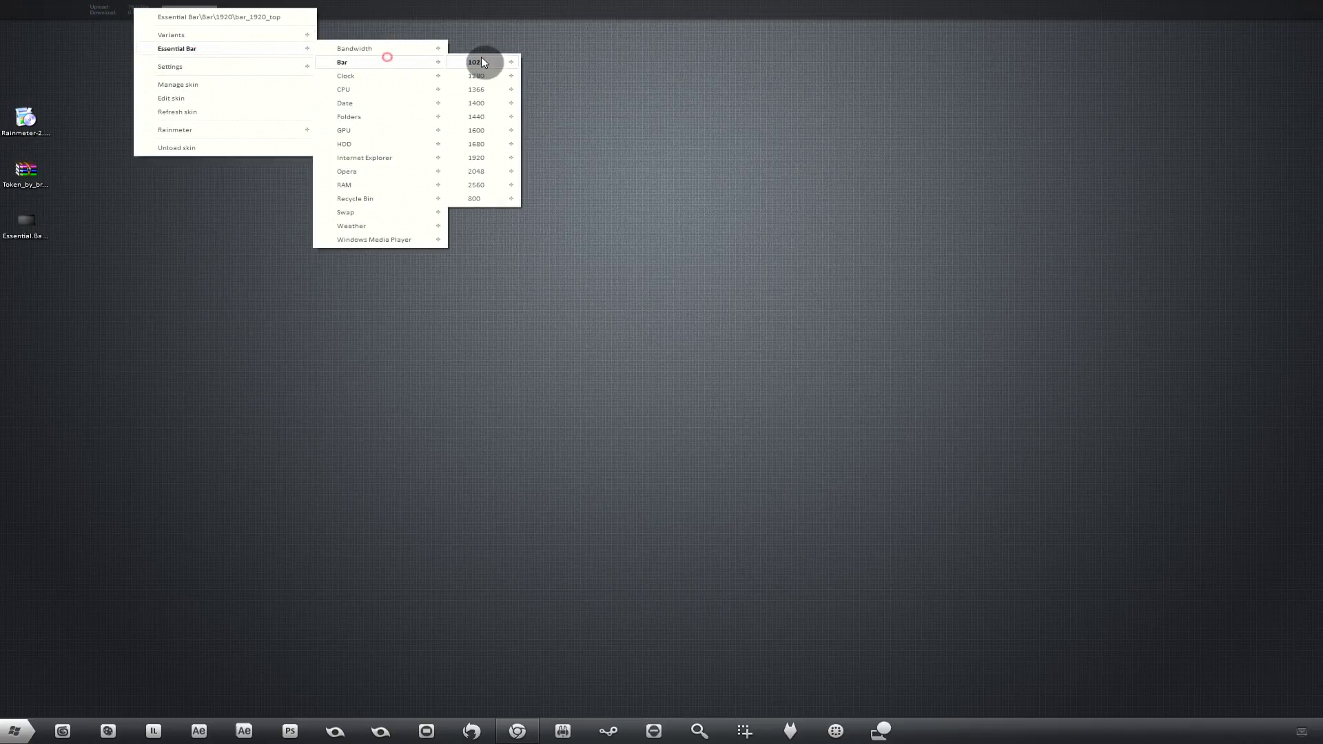
{"action": "left_click", "coordinate": [486, 158]}
{"action": "left_click", "coordinate": [578, 171]}
{"action": "left_click", "coordinate": [654, 172]}
{"action": "left_click_drag", "start_coordinate": [106, 12], "coordinate": [107, 39]}
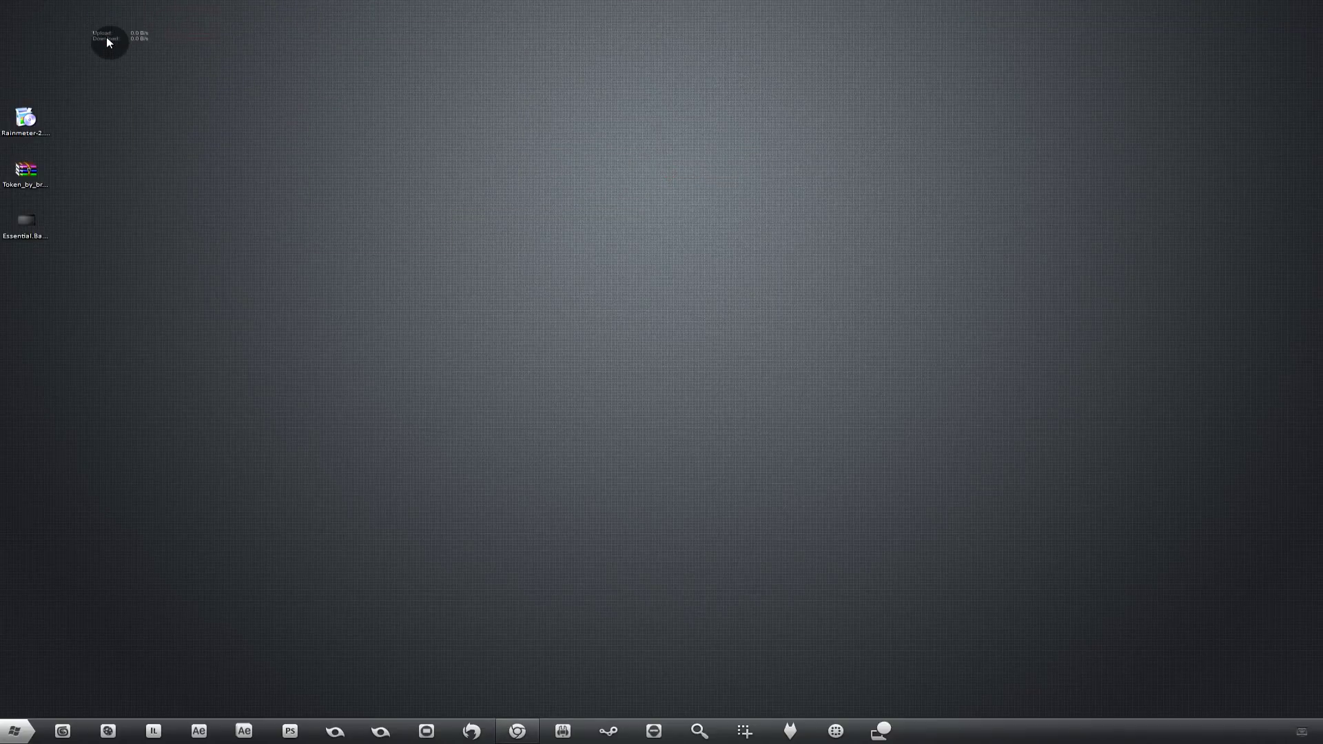
{"action": "right_click", "coordinate": [156, 34]}
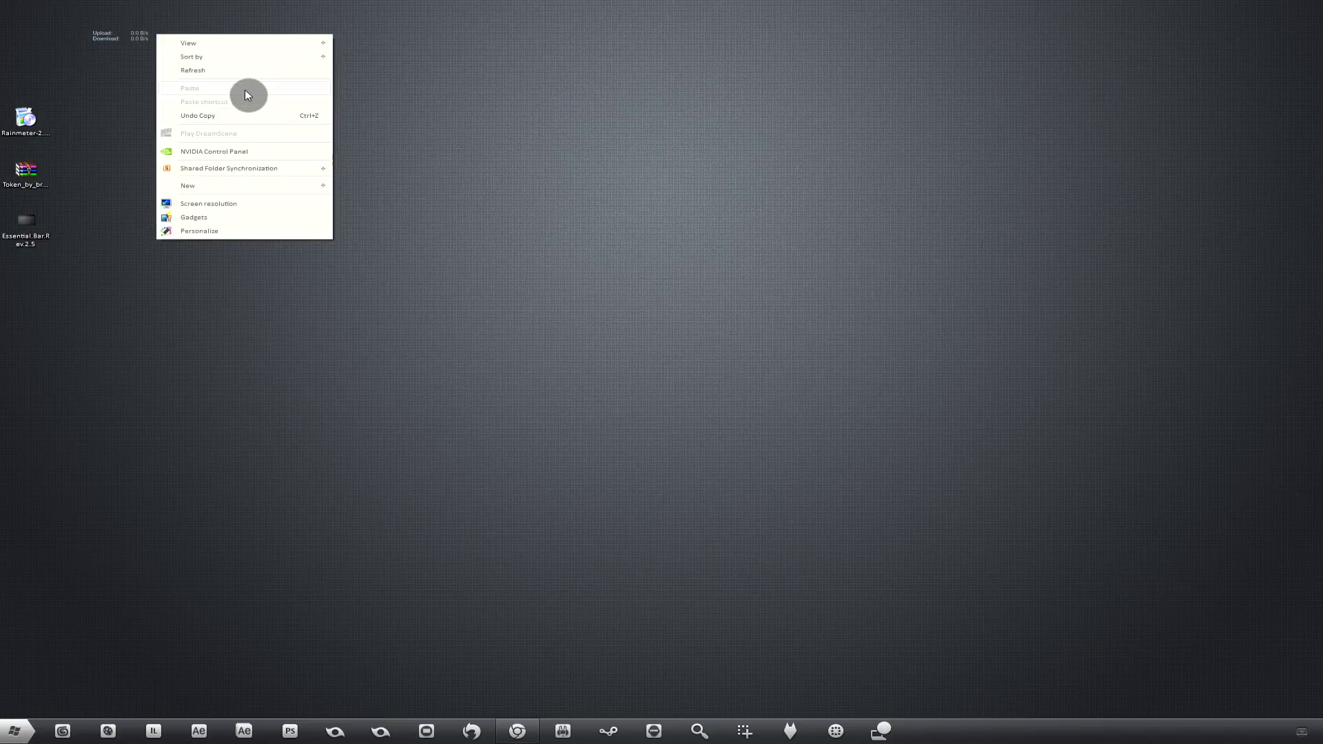
{"action": "right_click", "coordinate": [106, 40]}
{"action": "left_click", "coordinate": [102, 34]}
{"action": "right_click", "coordinate": [103, 35]}
{"action": "right_click", "coordinate": [99, 35]}
{"action": "left_click", "coordinate": [124, 35]}
{"action": "right_click", "coordinate": [124, 35]}
{"action": "left_click", "coordinate": [119, 35]}
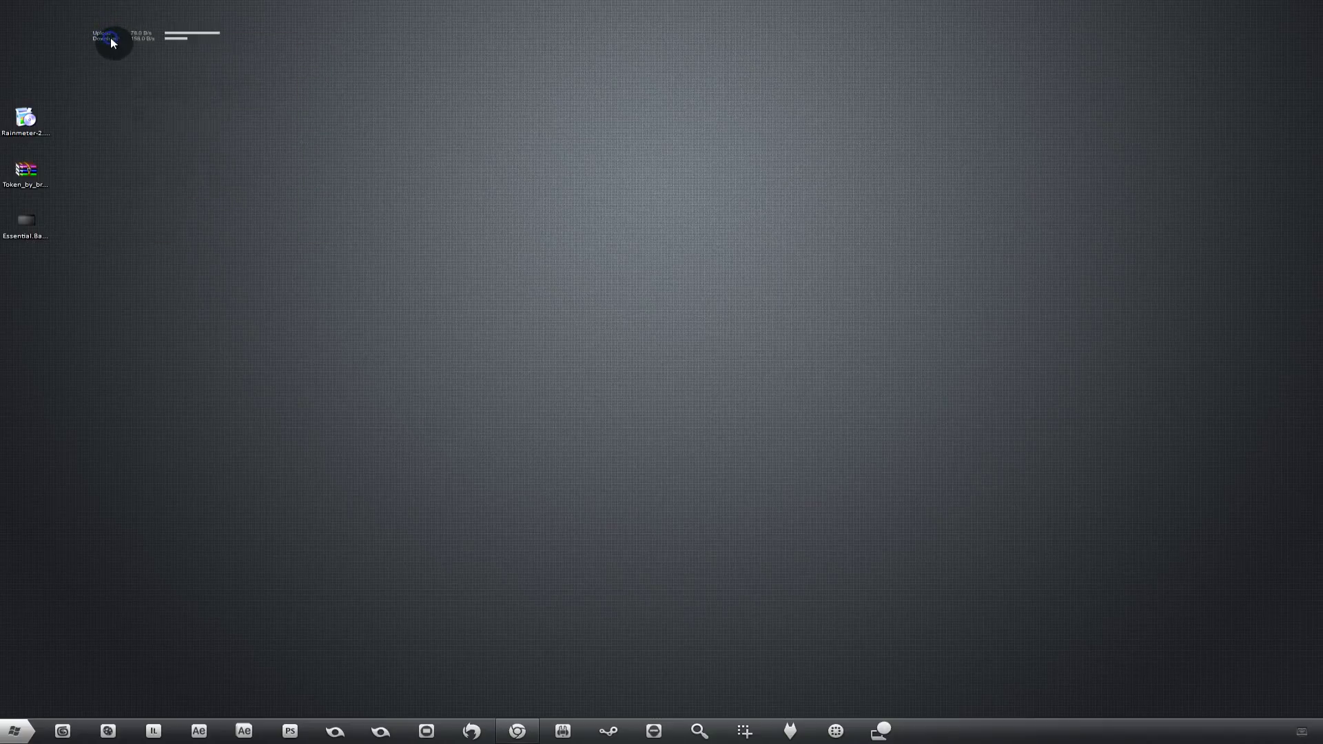
Load the bar_1920_top.ini skin again and move the Bandwidth skin onto the bar's left end.
{"action": "right_click", "coordinate": [108, 39]}
{"action": "left_click", "coordinate": [163, 77]}
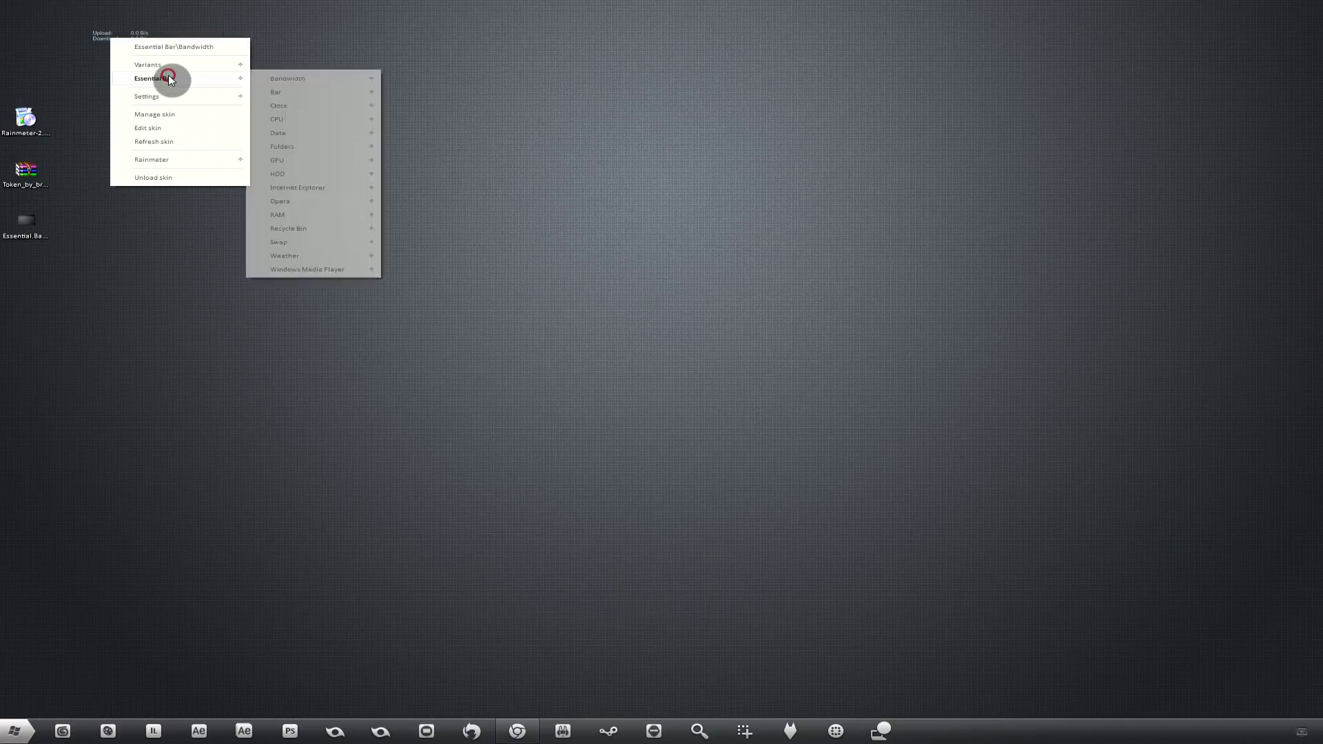
{"action": "left_click", "coordinate": [284, 92]}
{"action": "left_click", "coordinate": [422, 187]}
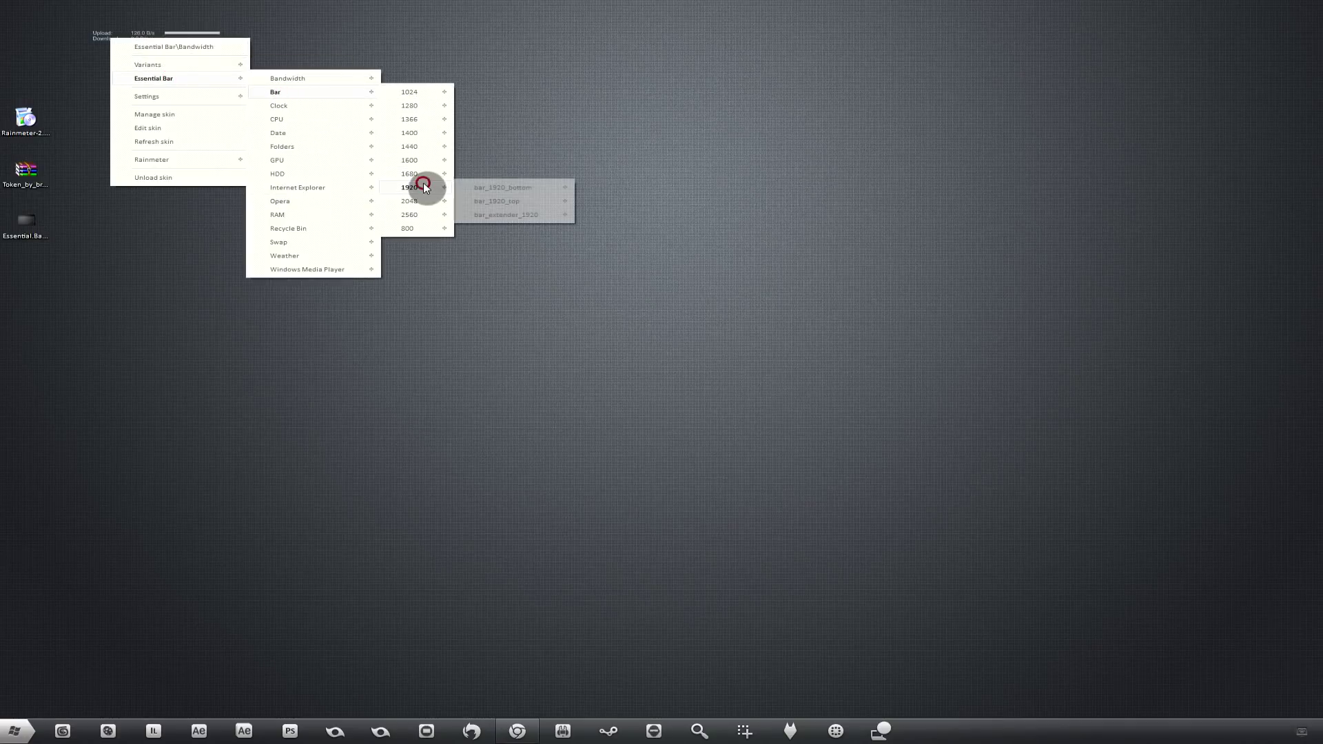
{"action": "mouse_move", "coordinate": [490, 200]}
{"action": "left_click", "coordinate": [612, 206]}
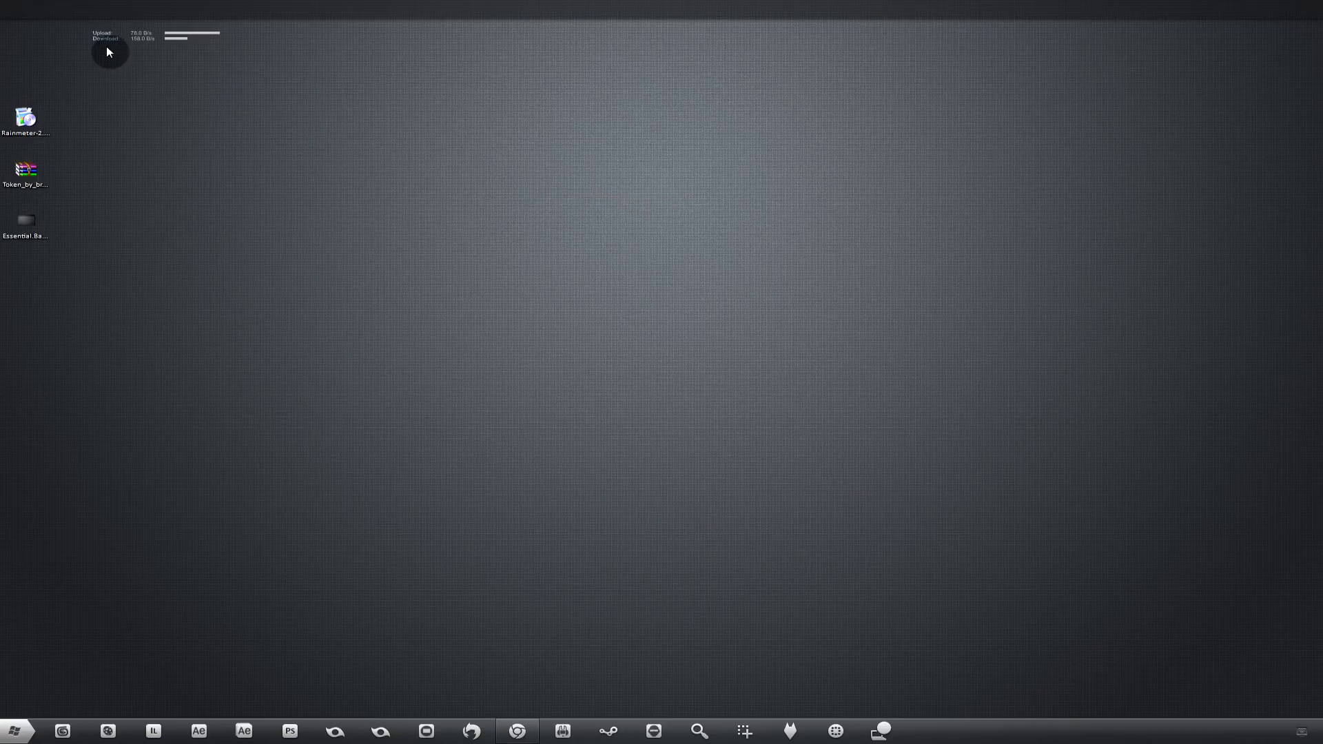
{"action": "left_click_drag", "start_coordinate": [103, 37], "coordinate": [16, 14]}
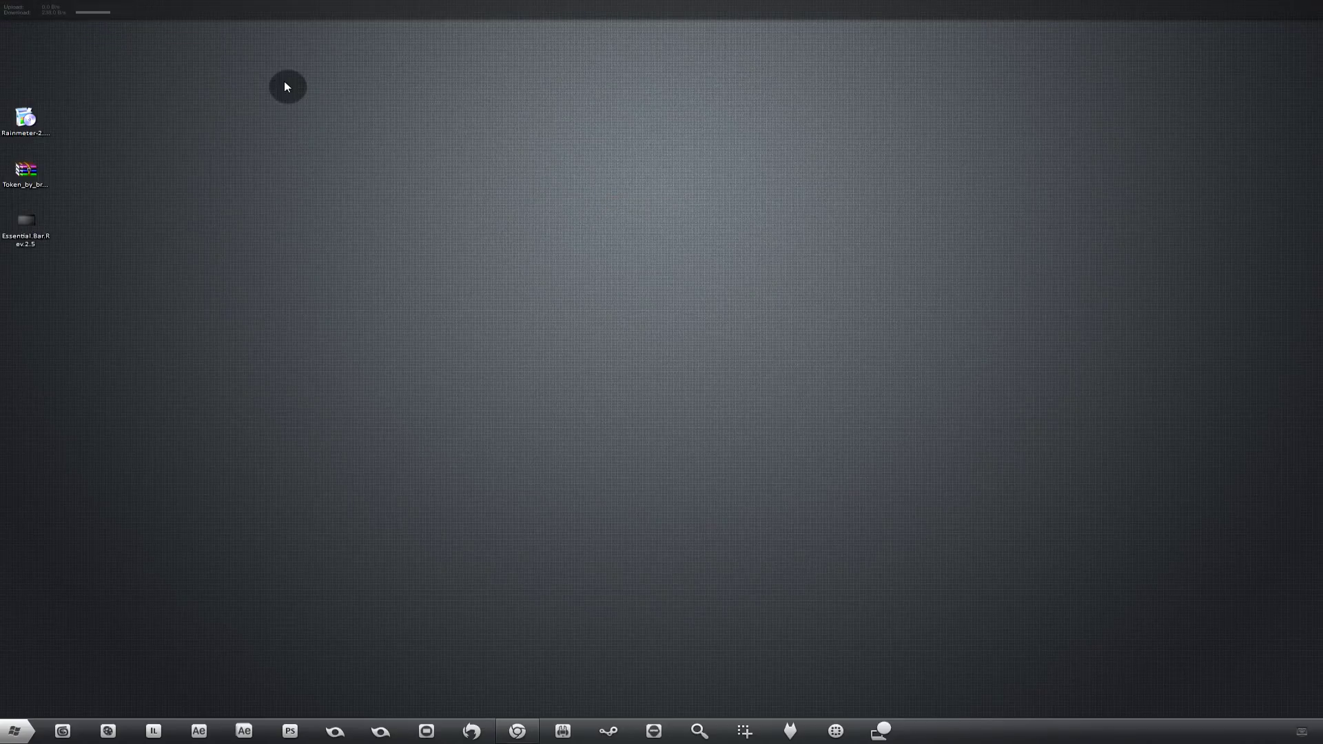
Turn on the Click through setting for the bar_1920_top skin.
{"action": "right_click", "coordinate": [232, 10]}
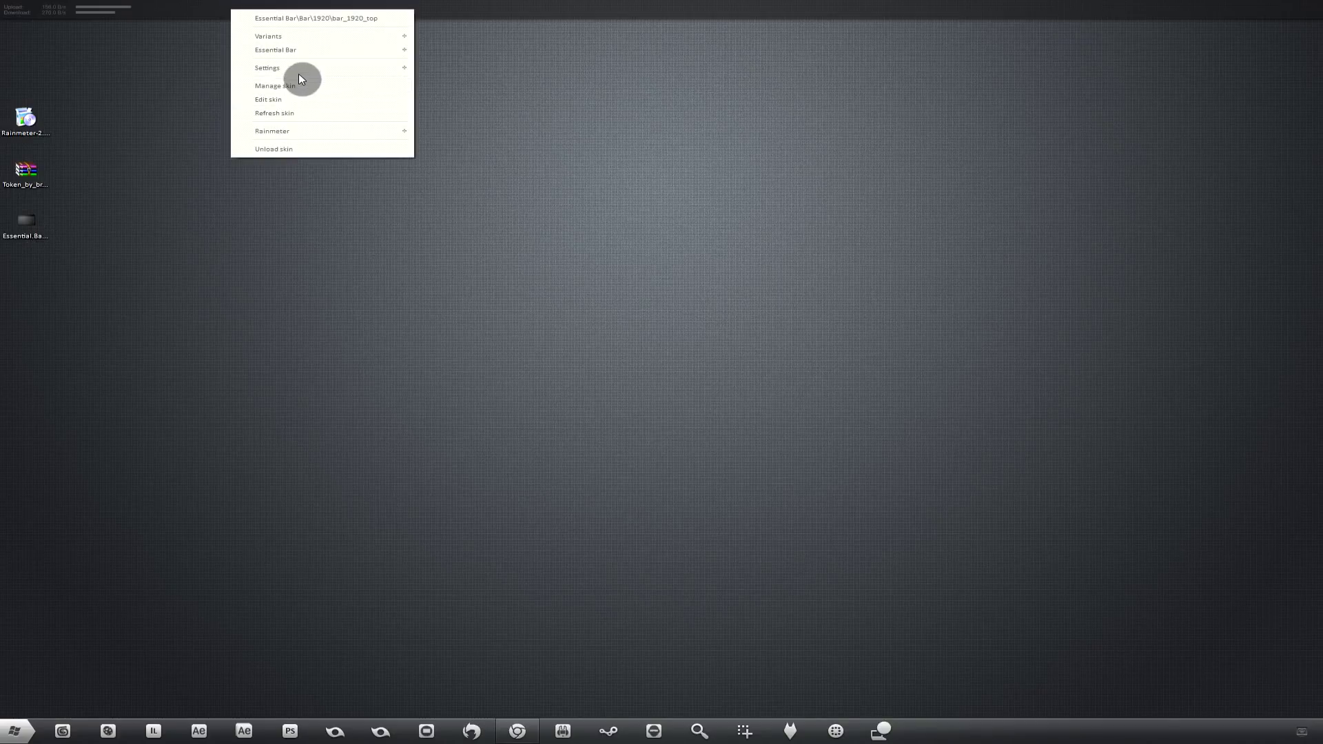
{"action": "mouse_move", "coordinate": [300, 69]}
{"action": "left_click", "coordinate": [468, 153]}
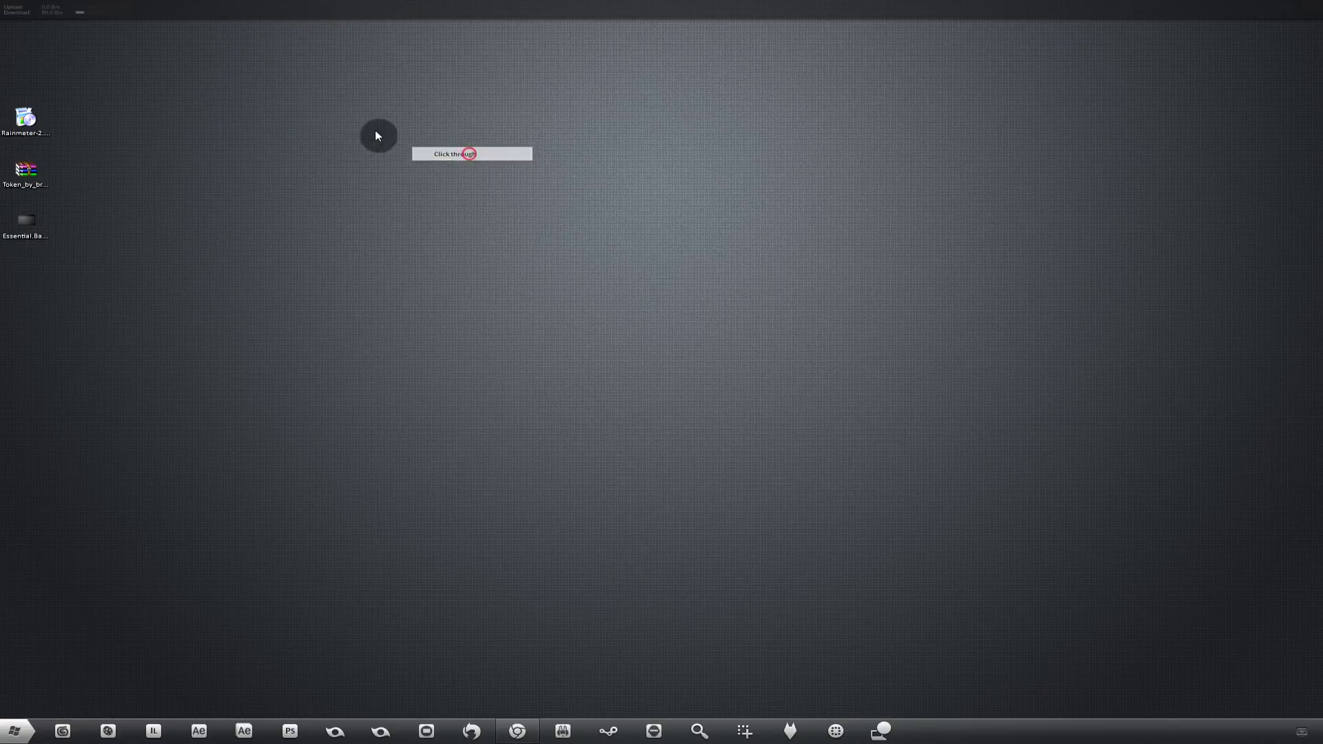
Load the Essential Bar skin AM - PM.ini and place it at the far right end of the top bar.
{"action": "left_click", "coordinate": [14, 15]}
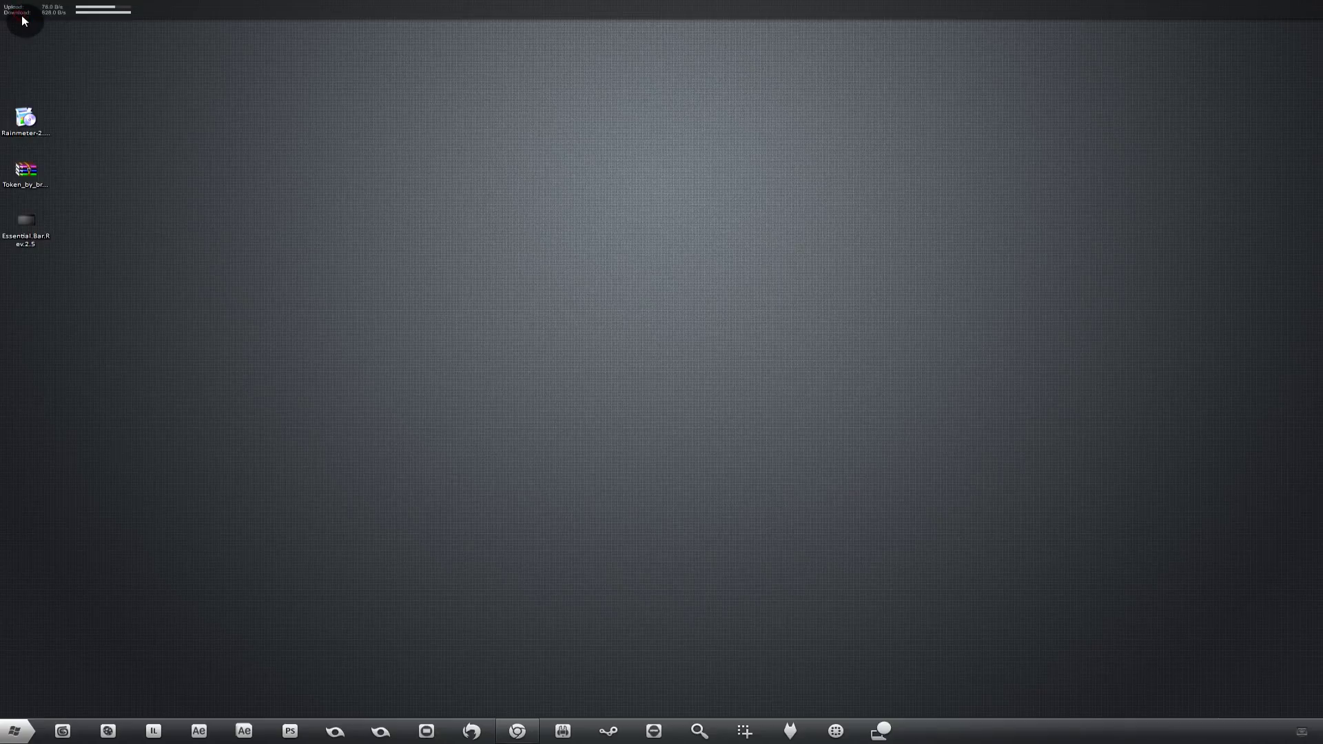
{"action": "right_click", "coordinate": [24, 15]}
{"action": "mouse_move", "coordinate": [77, 55]}
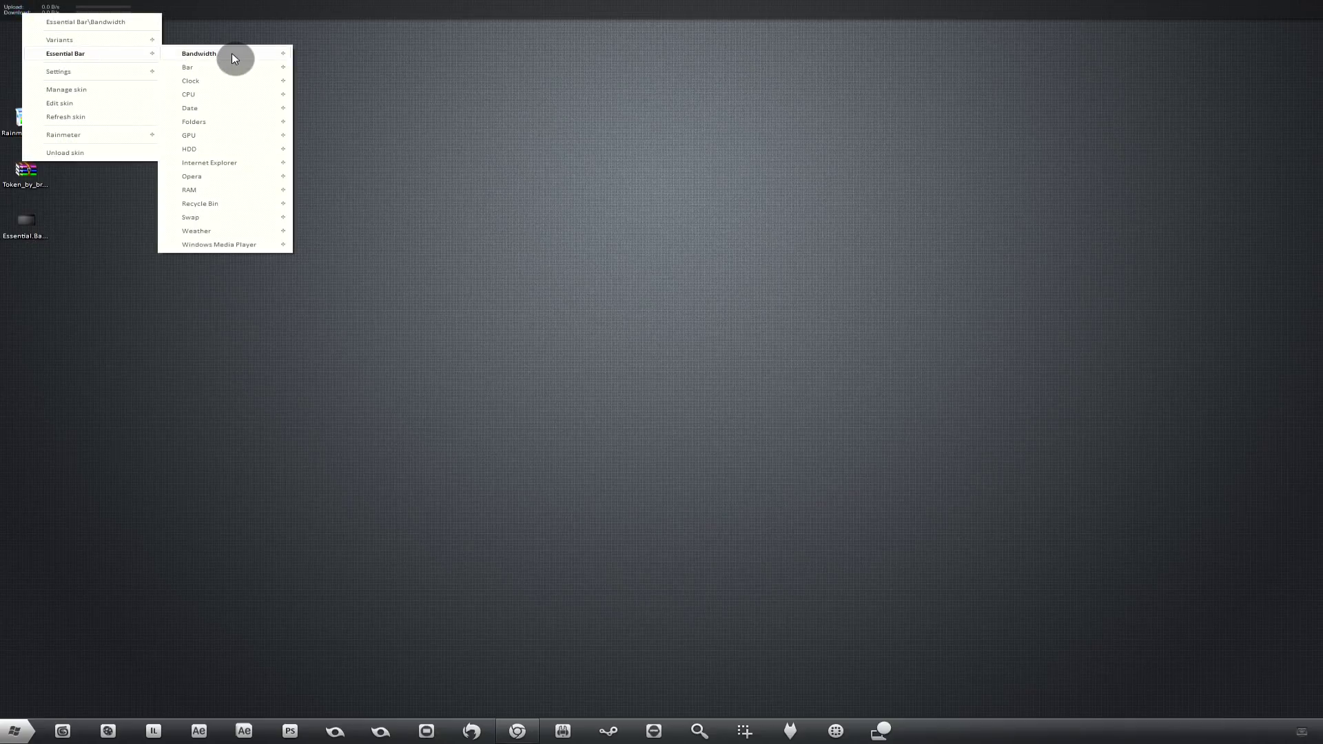
{"action": "mouse_move", "coordinate": [227, 81]}
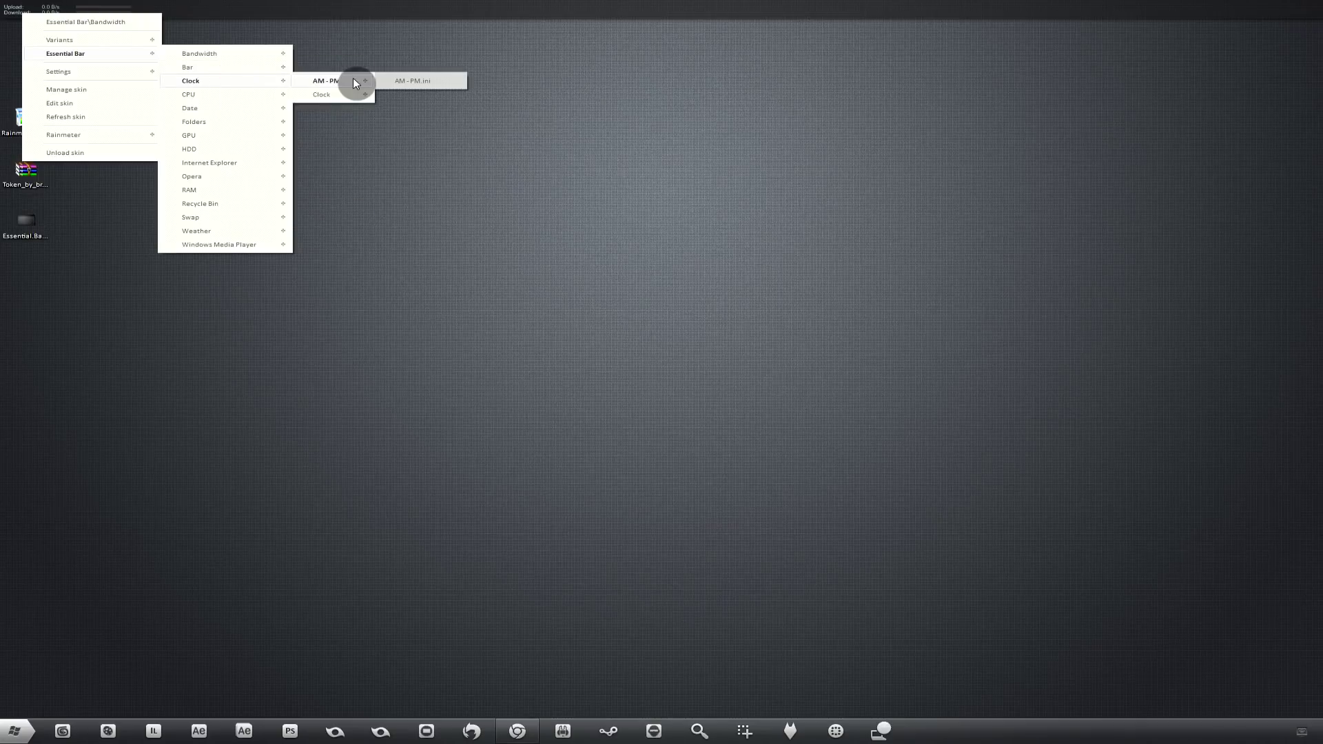
{"action": "mouse_move", "coordinate": [316, 81]}
{"action": "left_click", "coordinate": [418, 82]}
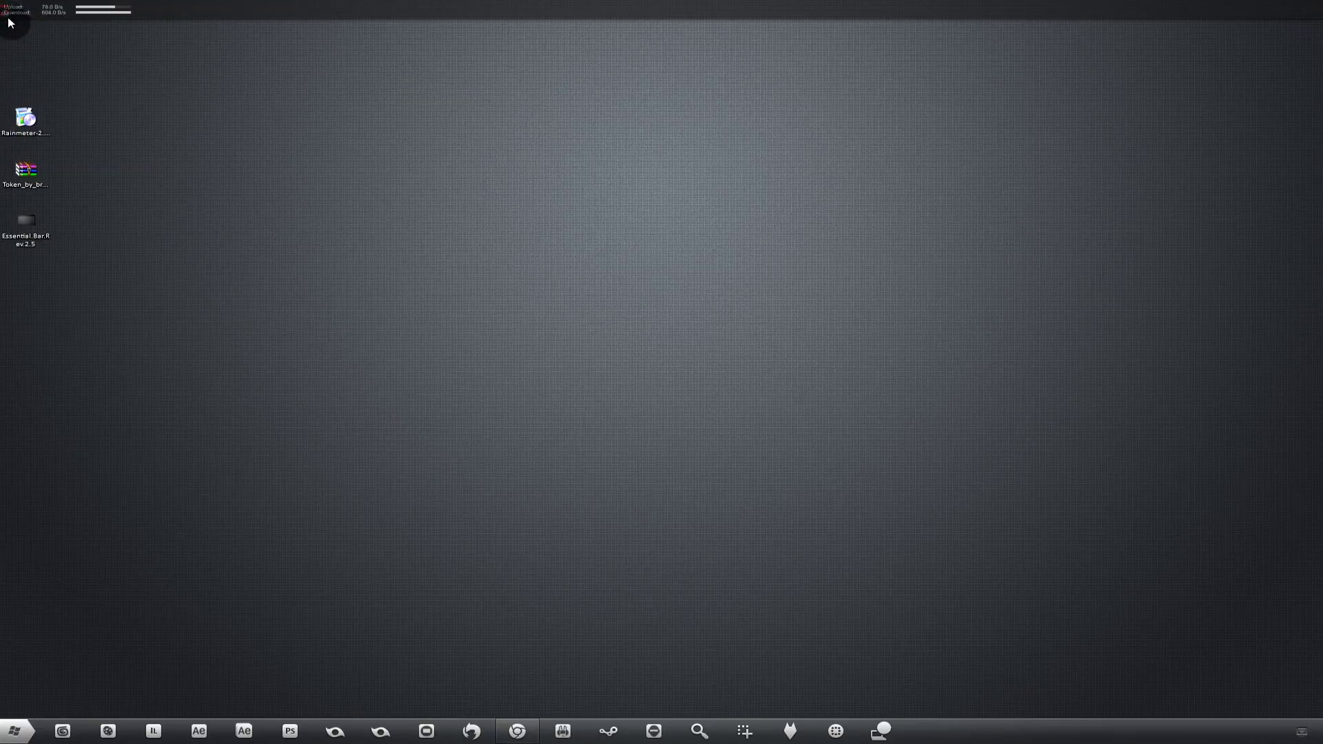
{"action": "left_click_drag", "start_coordinate": [39, 9], "coordinate": [174, 17]}
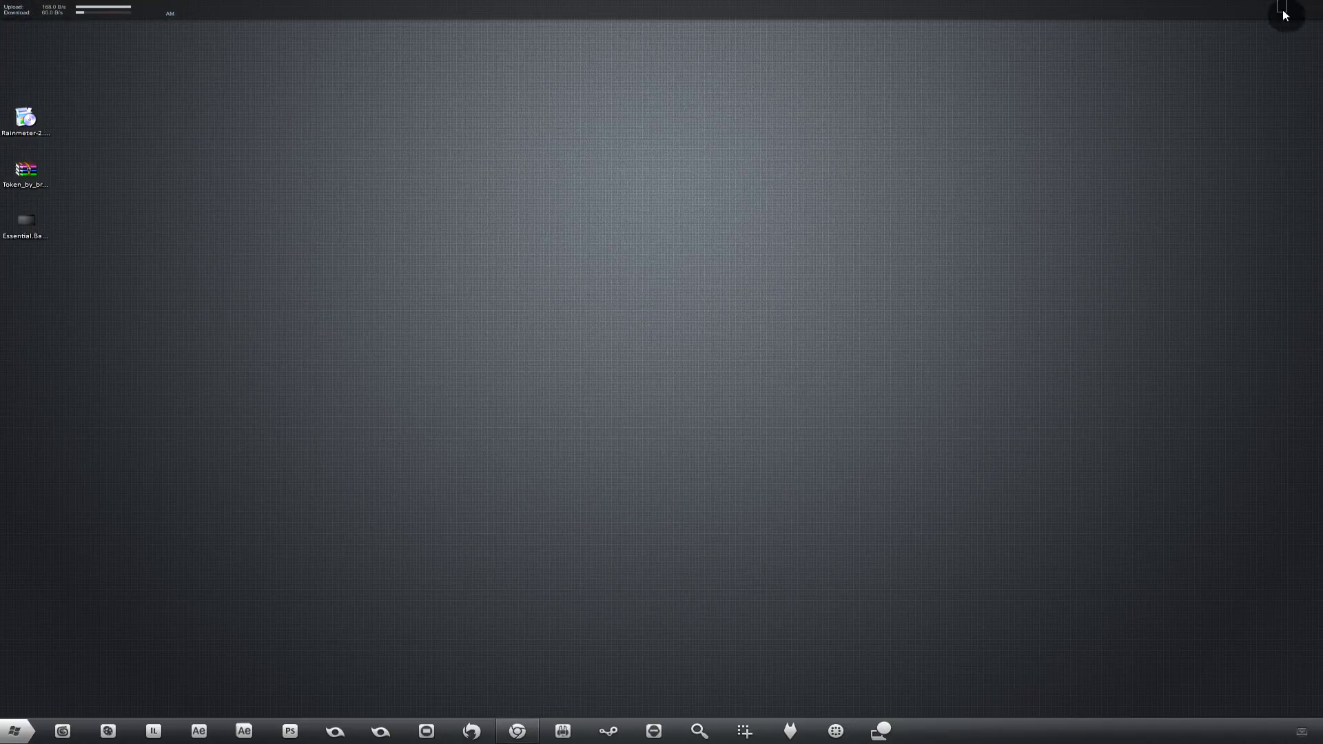
{"action": "left_click_drag", "start_coordinate": [1318, 21], "coordinate": [1316, 26]}
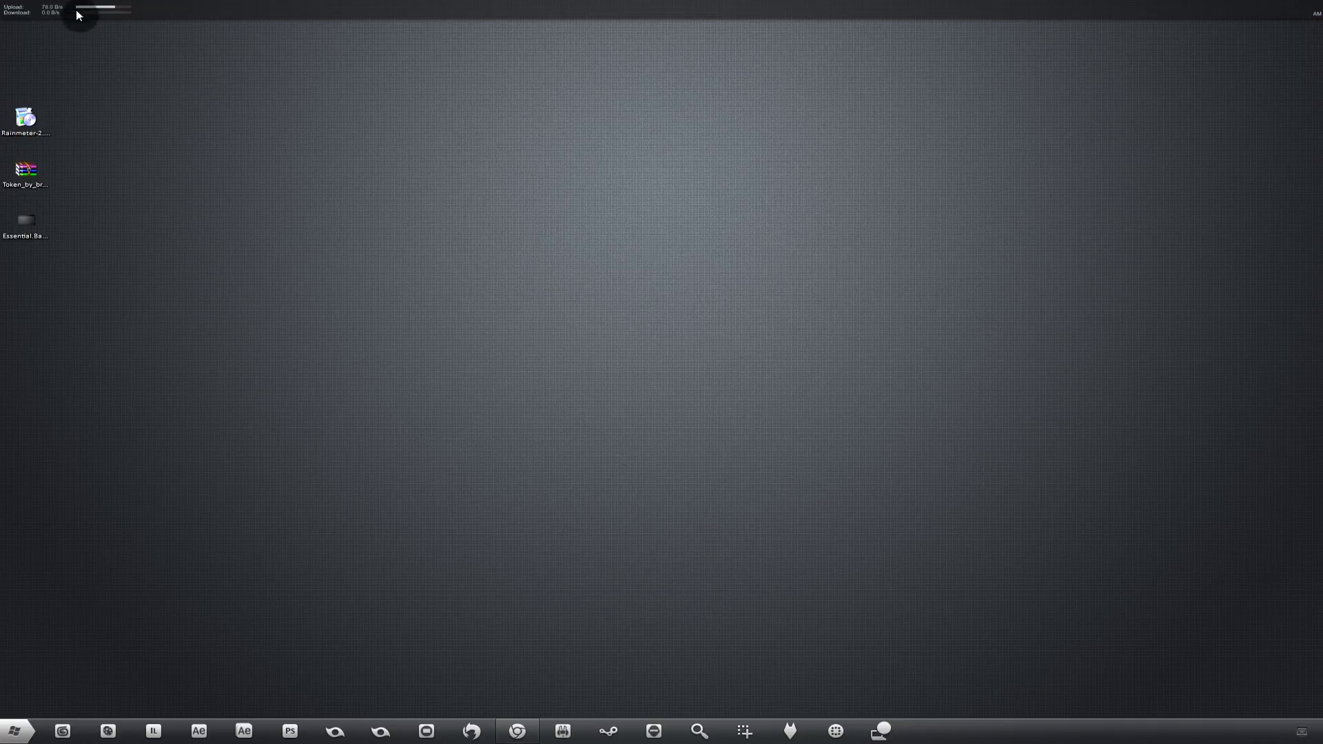
Load the Clock skin from the Essential Bar's Clock group.
{"action": "right_click", "coordinate": [38, 17]}
{"action": "right_click", "coordinate": [22, 16]}
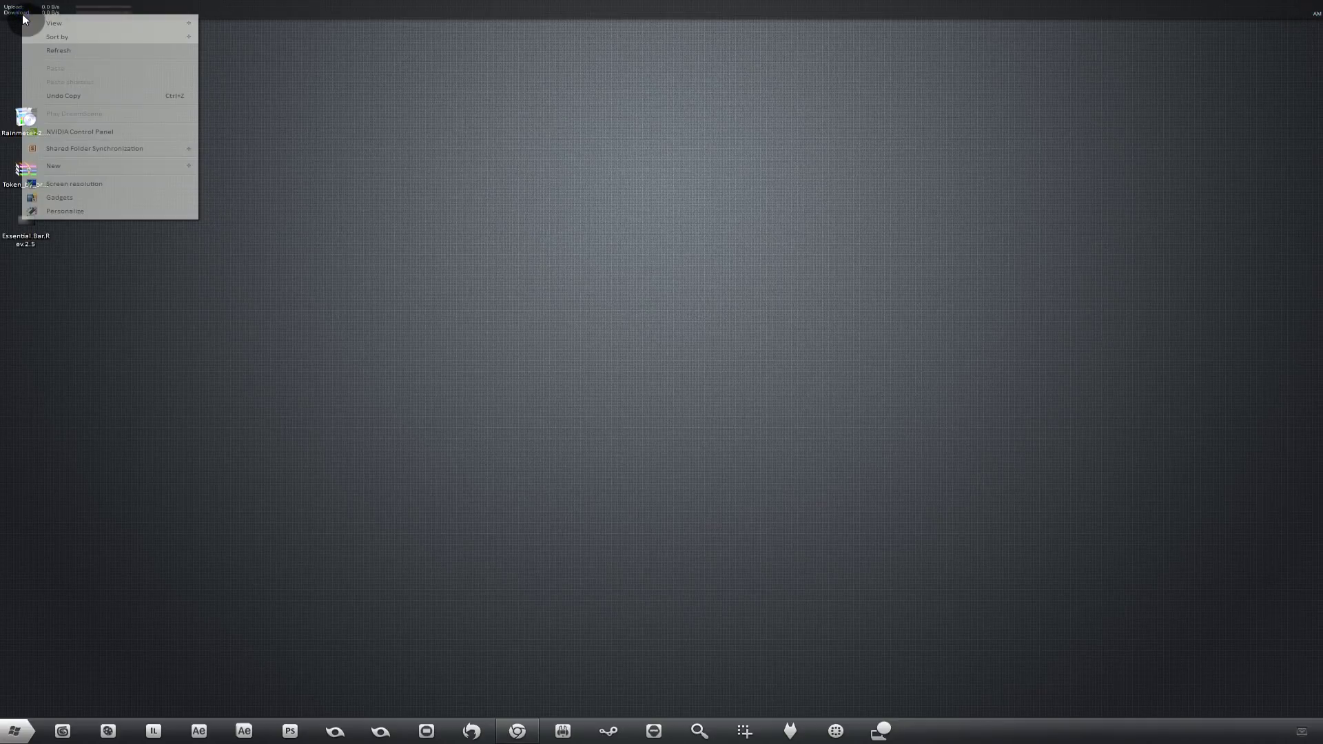
{"action": "left_click", "coordinate": [391, 36]}
{"action": "right_click", "coordinate": [16, 12]}
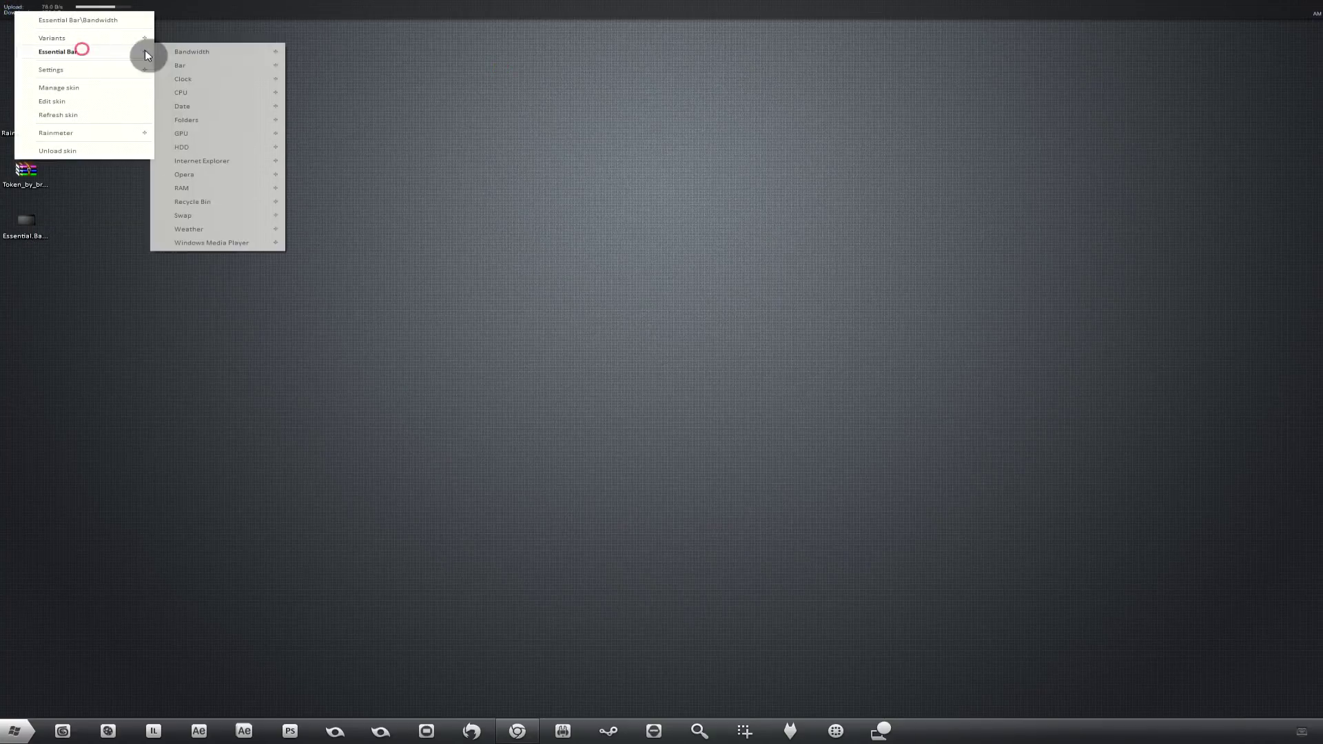
{"action": "mouse_move", "coordinate": [227, 81]}
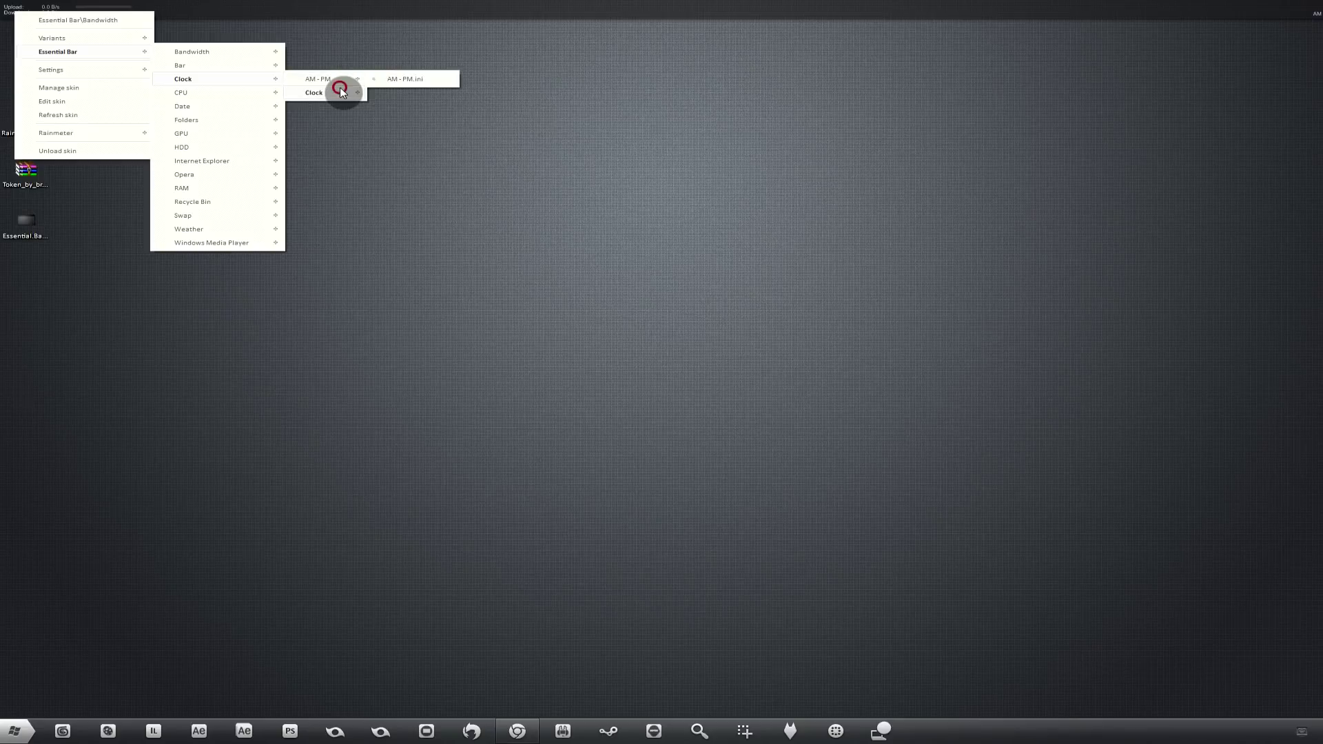
{"action": "mouse_move", "coordinate": [342, 92]}
{"action": "left_click", "coordinate": [394, 89]}
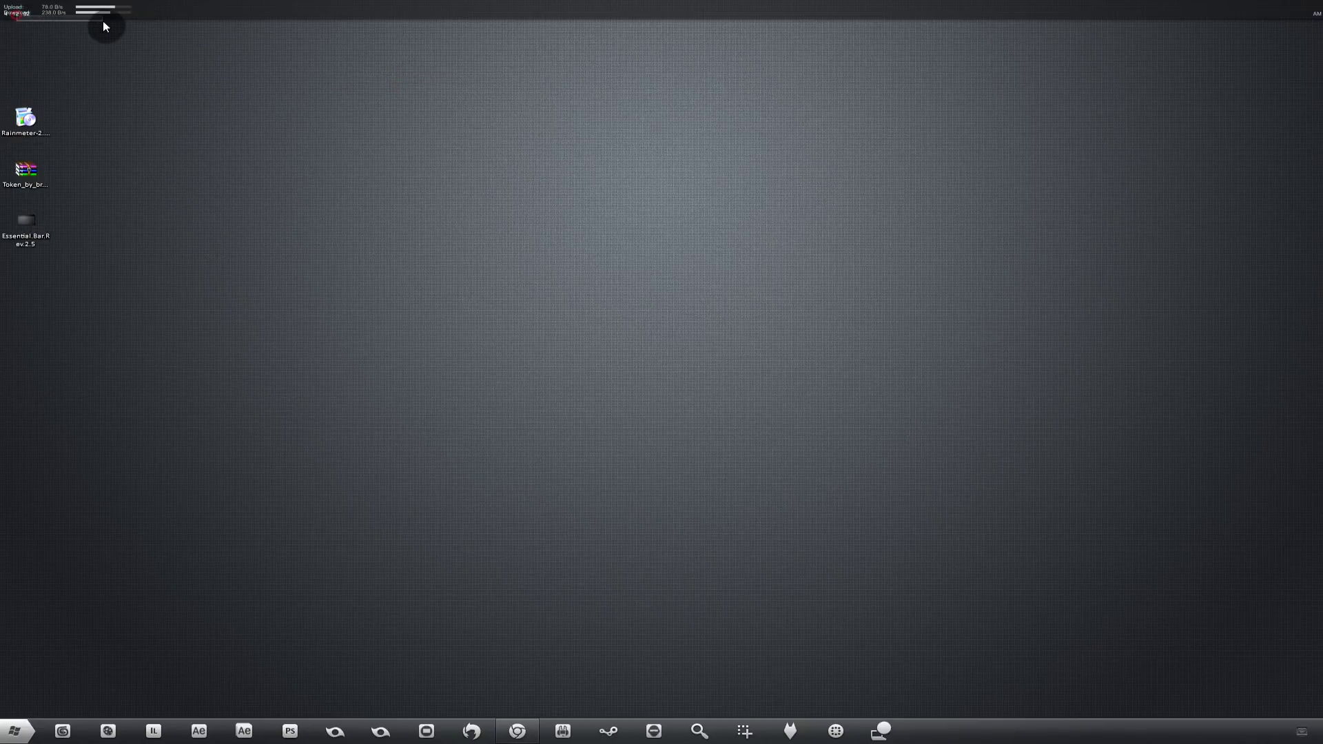
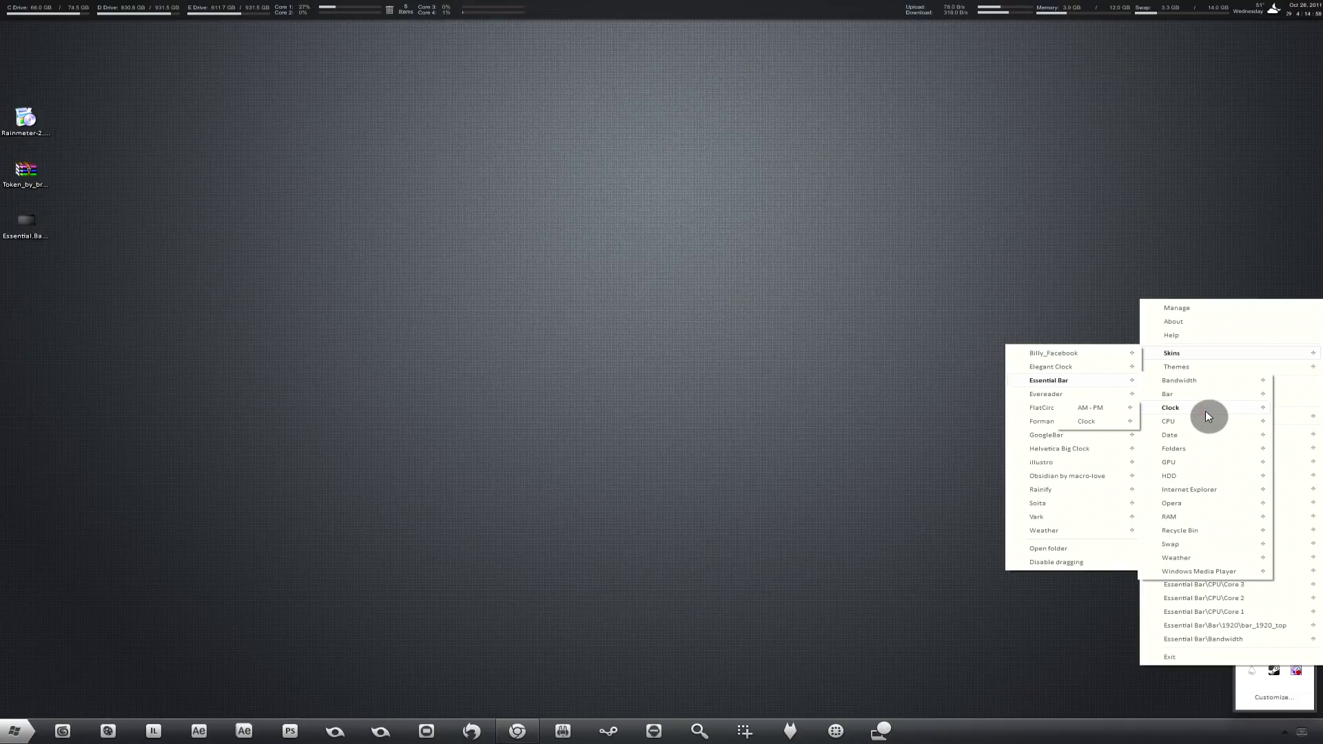
Move the Bandwidth skin slightly down off the top bar and back into its place.
{"action": "left_click_drag", "start_coordinate": [913, 10], "coordinate": [926, 14]}
{"action": "left_click", "coordinate": [926, 23]}
{"action": "left_click", "coordinate": [917, 23]}
{"action": "left_click", "coordinate": [976, 22]}
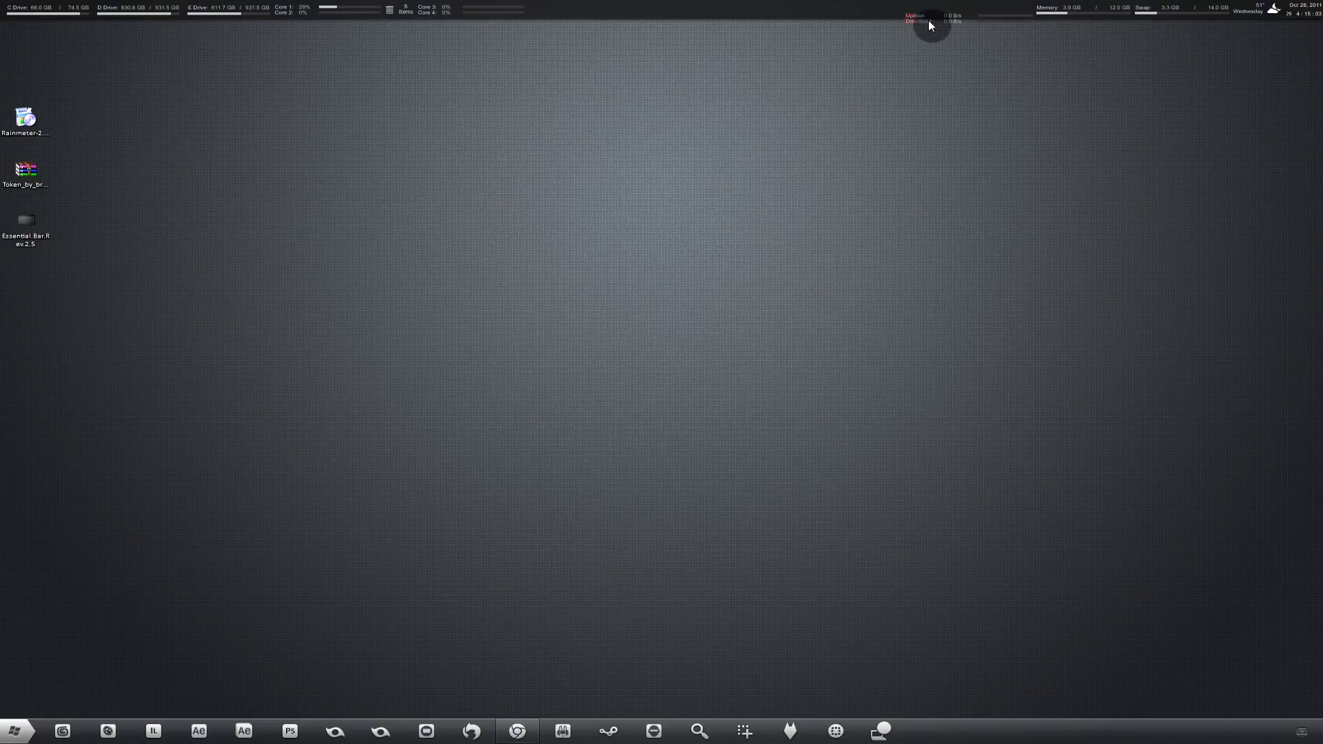
{"action": "left_click", "coordinate": [920, 14]}
{"action": "left_click_drag", "start_coordinate": [918, 11], "coordinate": [918, 10]}
Turn off the Draggable setting for the Bandwidth skin.
{"action": "right_click", "coordinate": [917, 9]}
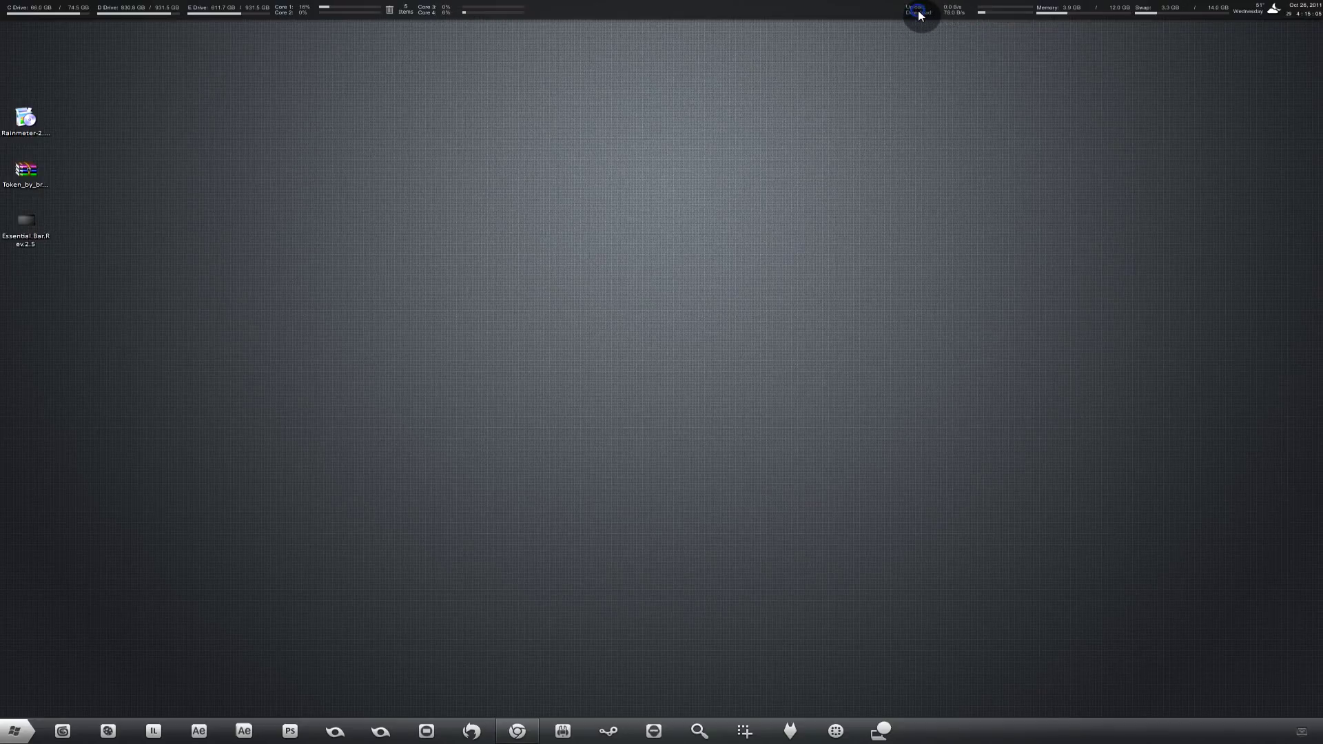
{"action": "right_click", "coordinate": [913, 10]}
{"action": "right_click", "coordinate": [927, 6]}
{"action": "right_click", "coordinate": [913, 14]}
{"action": "left_click", "coordinate": [849, 56]}
{"action": "right_click", "coordinate": [925, 12]}
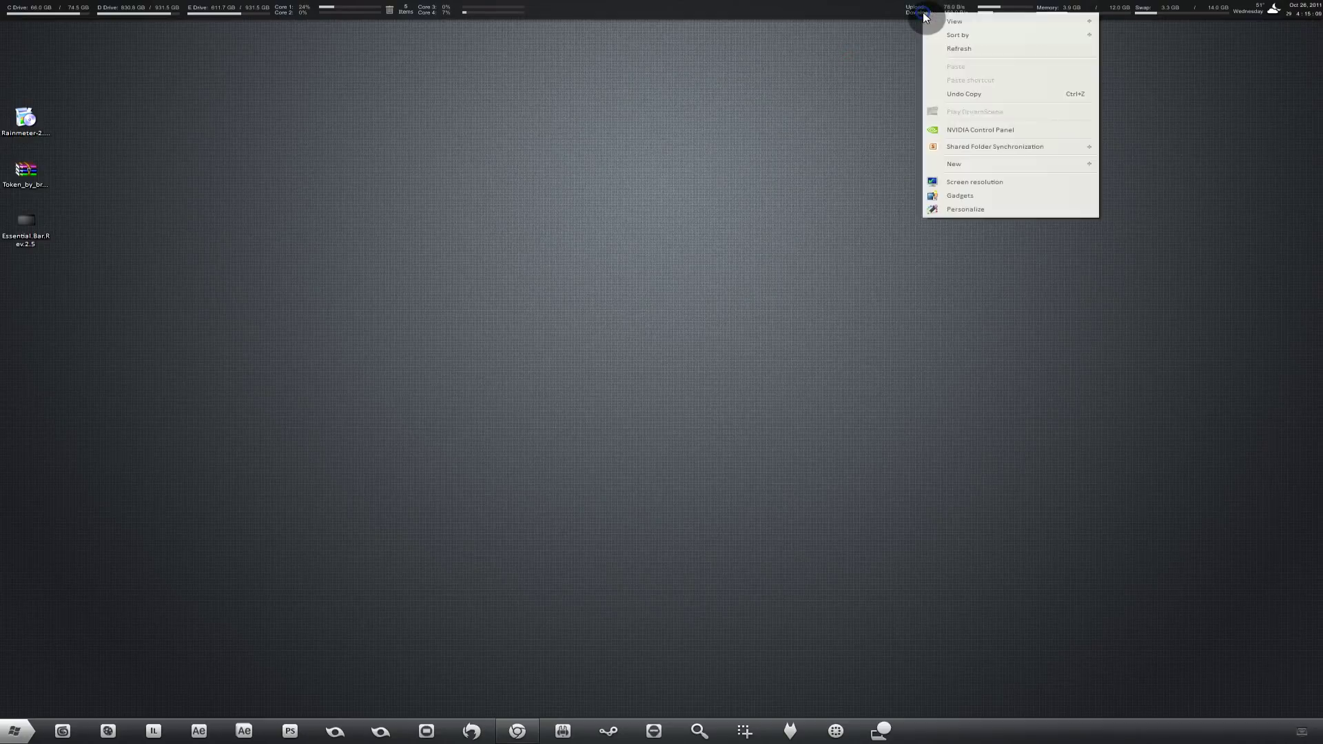
{"action": "right_click", "coordinate": [926, 14]}
{"action": "left_click", "coordinate": [917, 16]}
{"action": "right_click", "coordinate": [918, 15]}
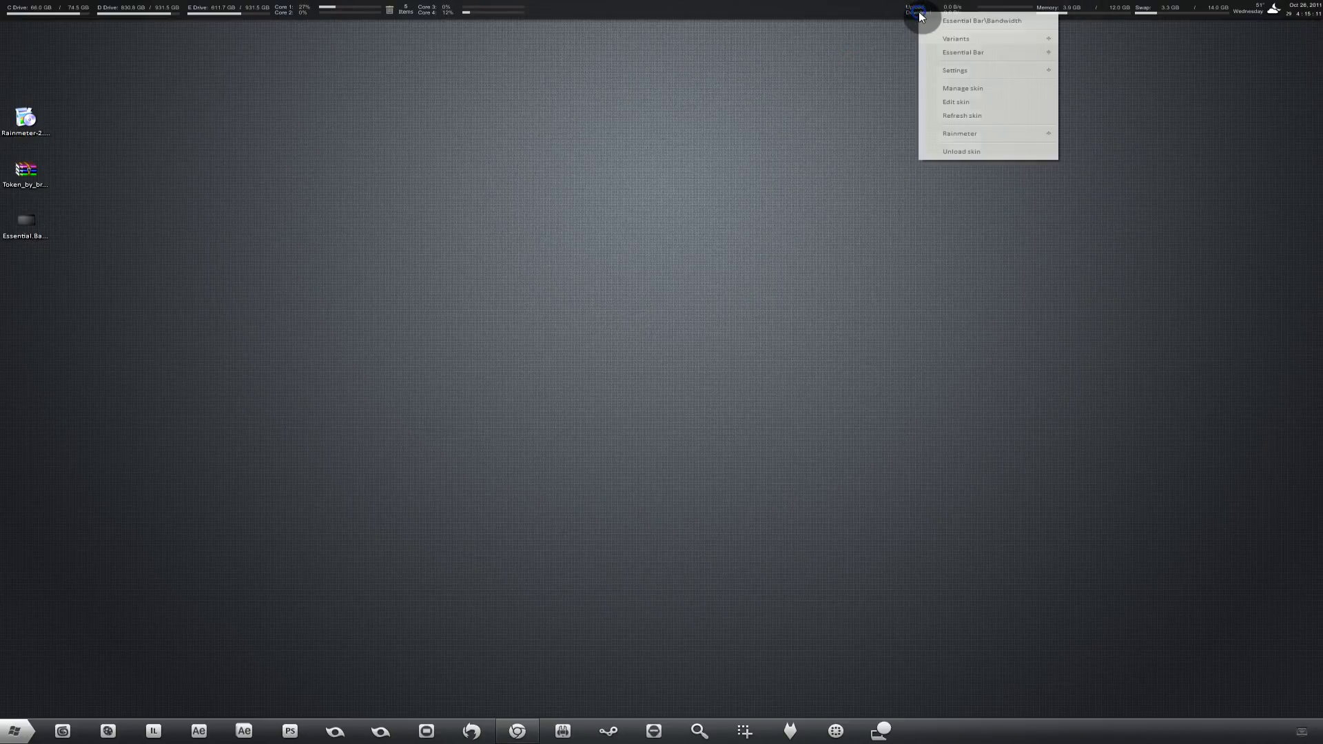
{"action": "mouse_move", "coordinate": [958, 69]}
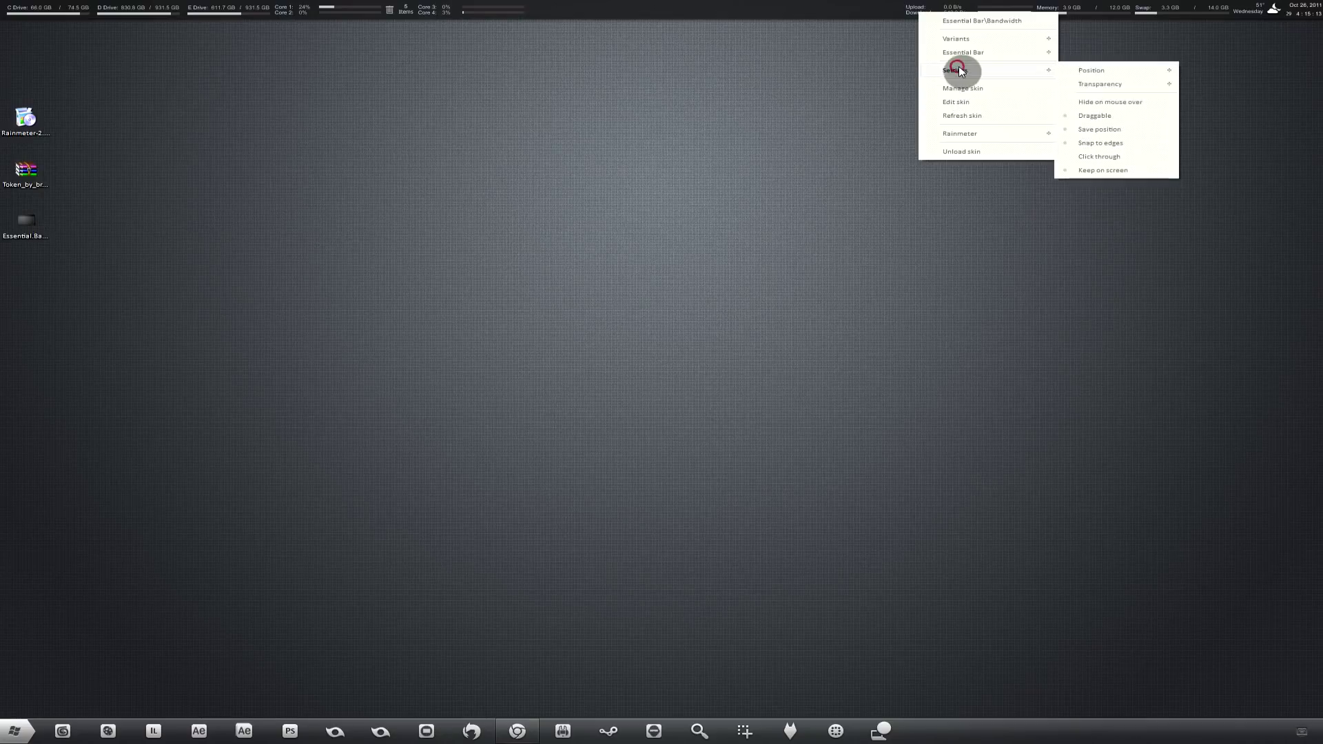
{"action": "left_click", "coordinate": [1101, 118]}
{"action": "left_click", "coordinate": [927, 15]}
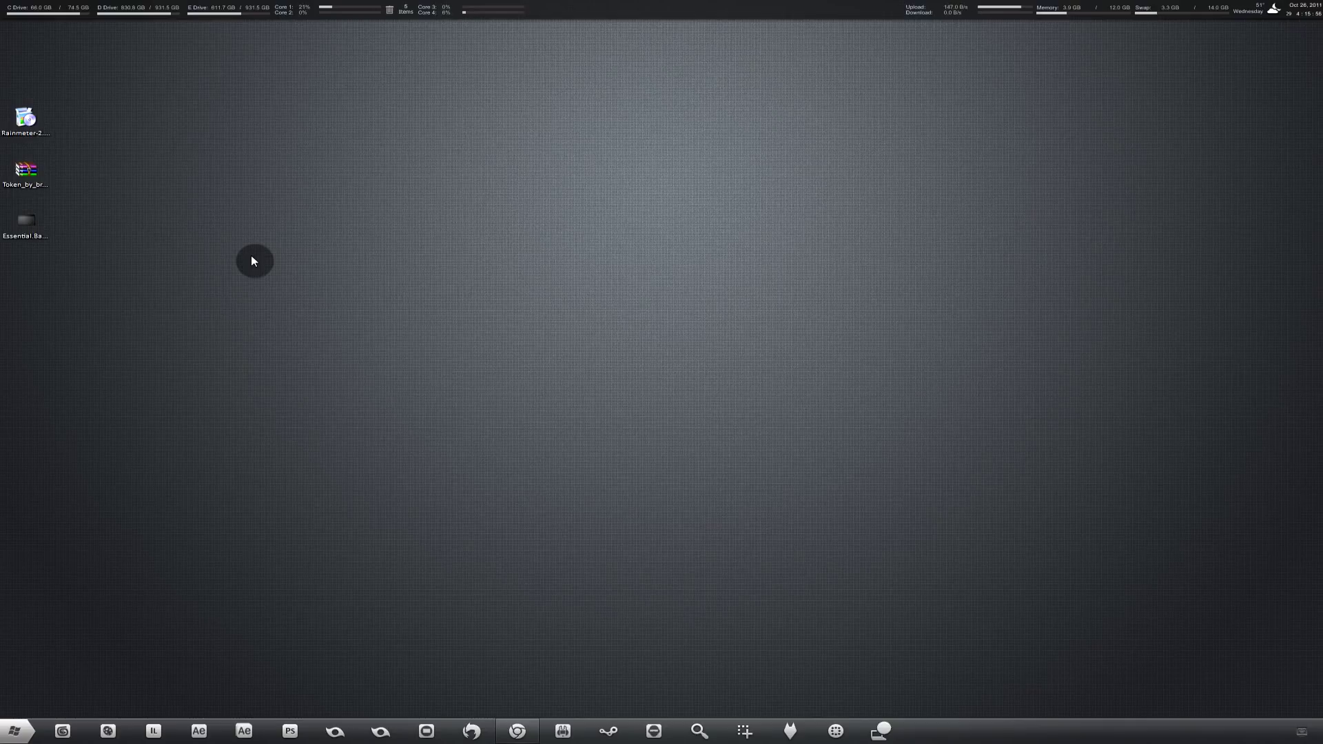
Pin the Navigraph nDAC 3 desktop shortcut to the taskbar.
{"action": "left_click", "coordinate": [340, 444]}
{"action": "left_click", "coordinate": [352, 272]}
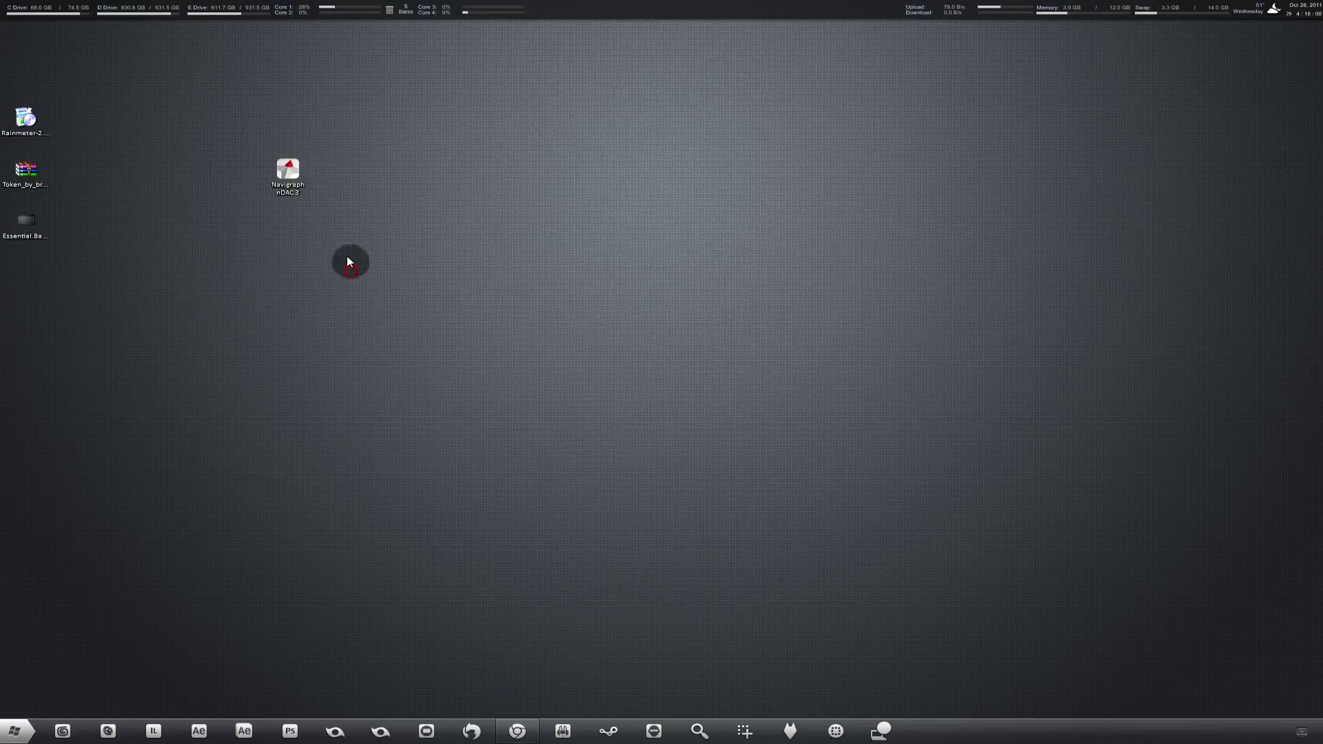
{"action": "double_click", "coordinate": [299, 172]}
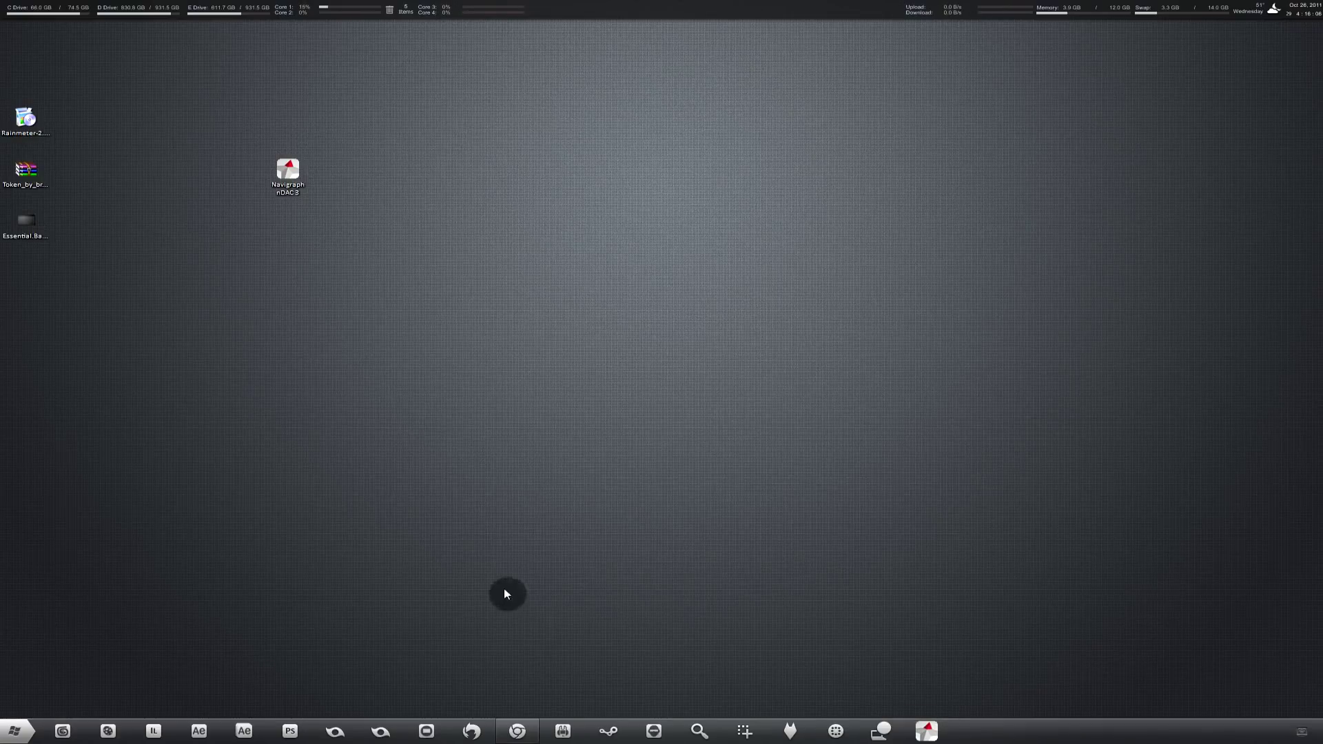
Switch to Chrome, review the Token icon set's download page on deviantART, and minimise the browser.
{"action": "left_click", "coordinate": [517, 732]}
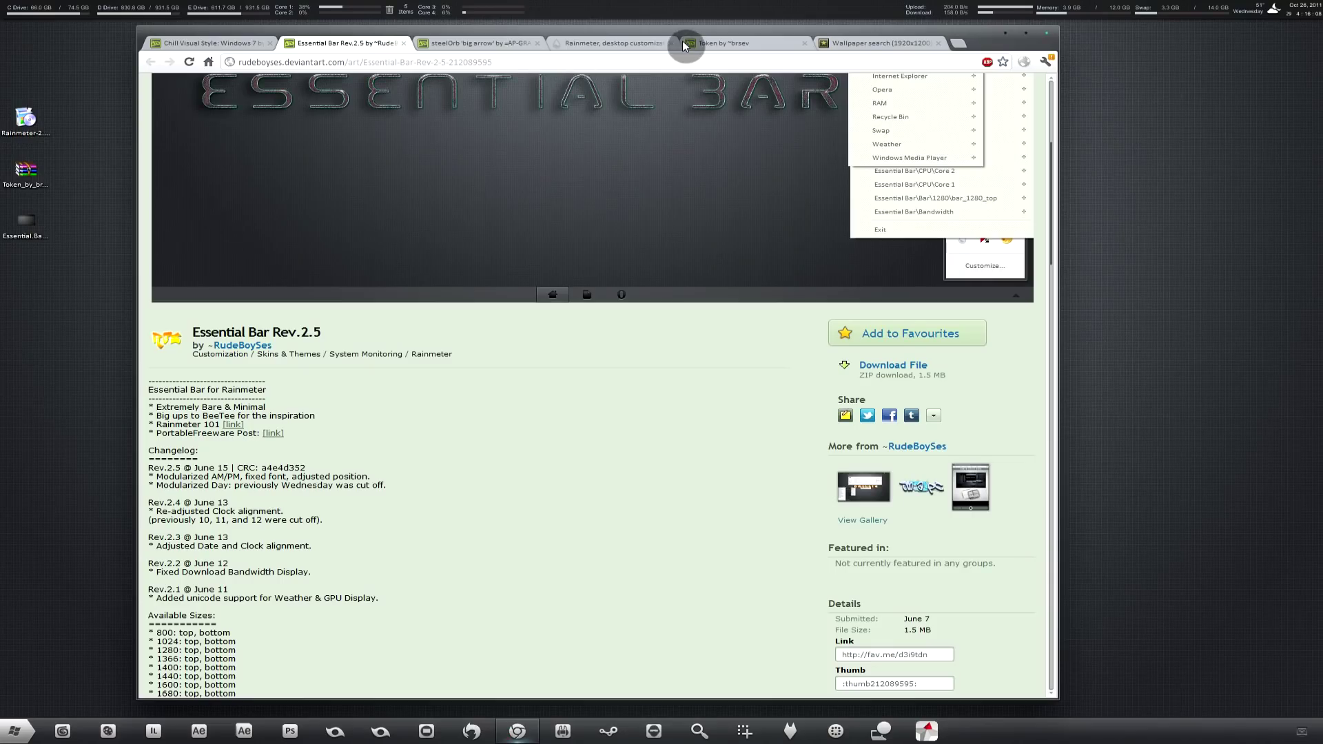
{"action": "left_click", "coordinate": [717, 43]}
{"action": "left_click", "coordinate": [688, 60]}
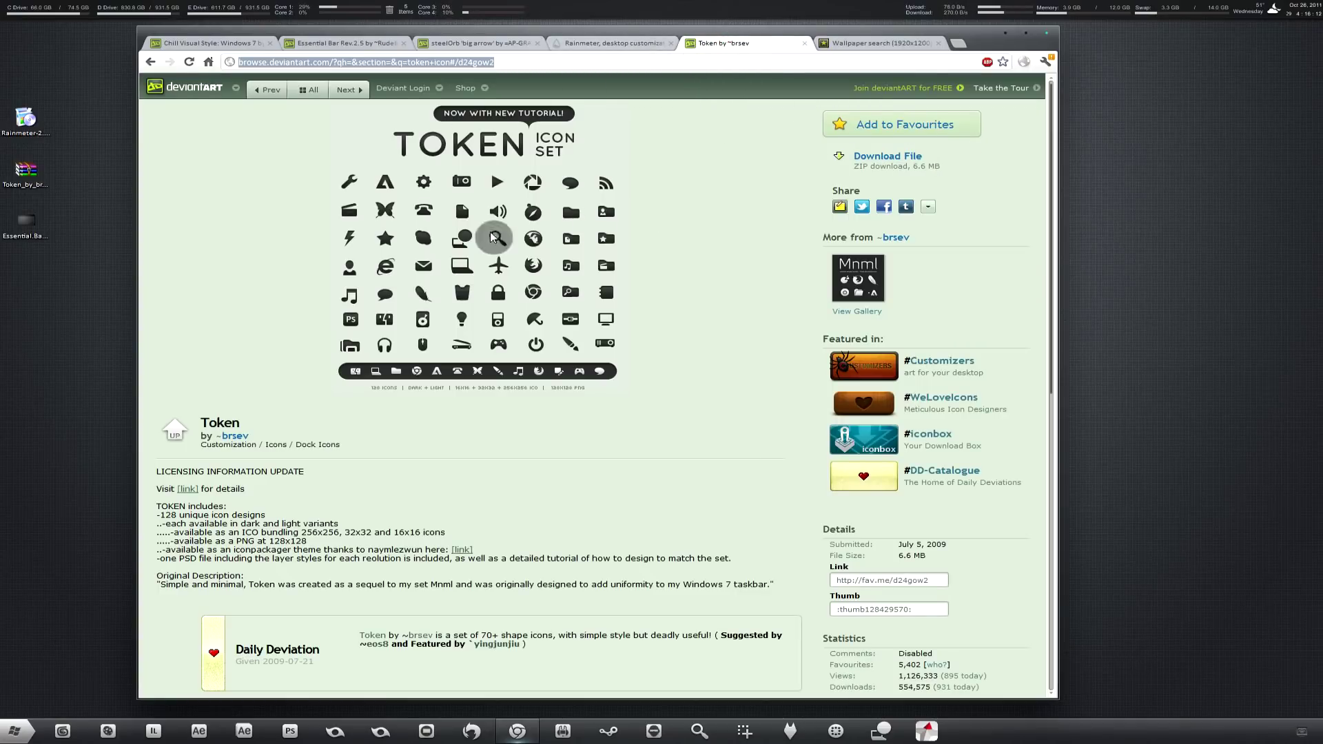
{"action": "left_click", "coordinate": [864, 160]}
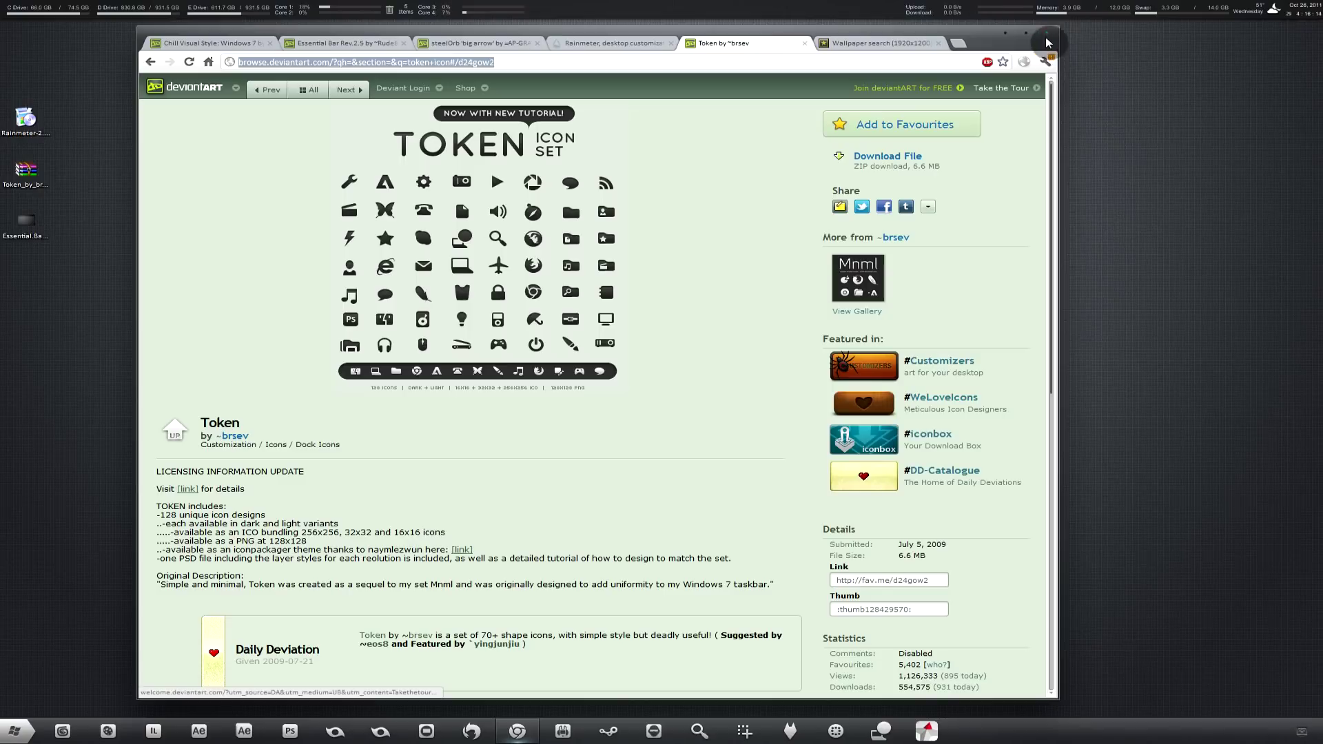
{"action": "left_click", "coordinate": [1005, 33]}
Open the Token_by_brsev.zip archive in WinRAR and extract the Token Light folder to the desktop.
{"action": "double_click", "coordinate": [37, 181]}
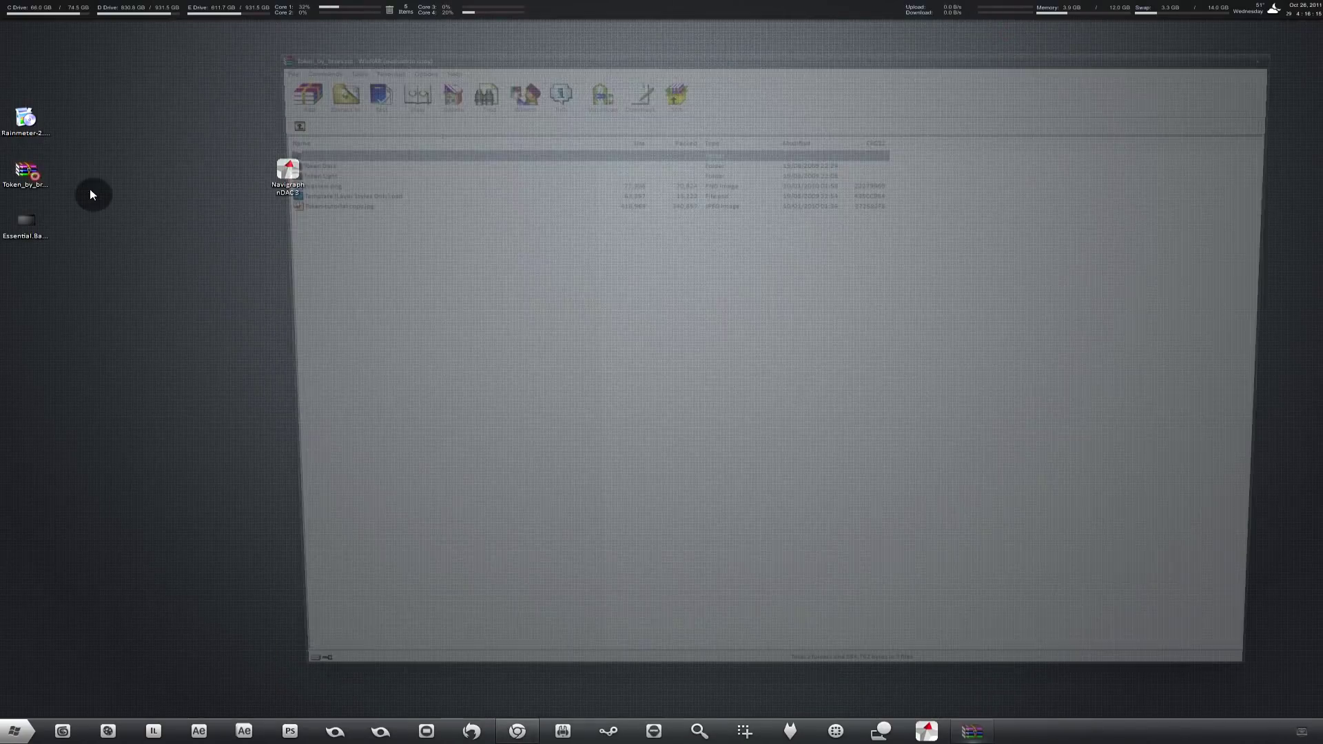
{"action": "left_click", "coordinate": [452, 160]}
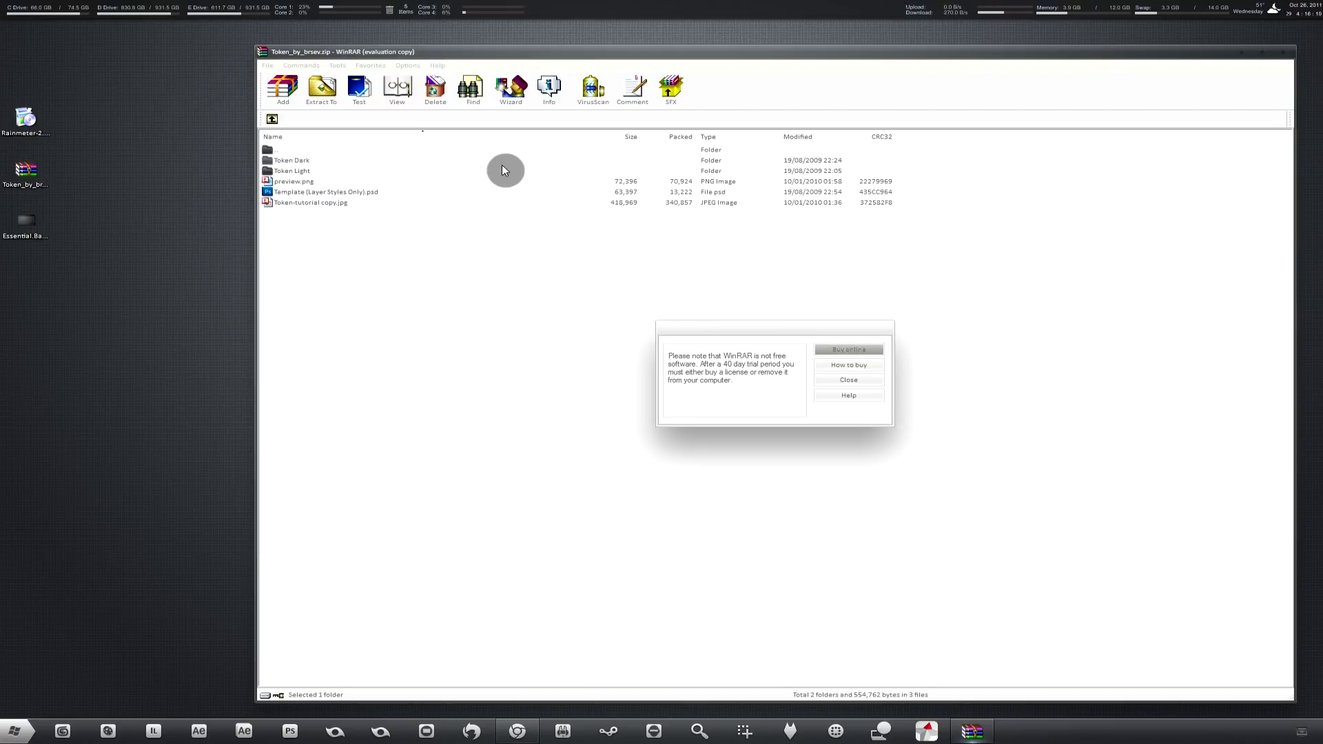
{"action": "left_click", "coordinate": [843, 382]}
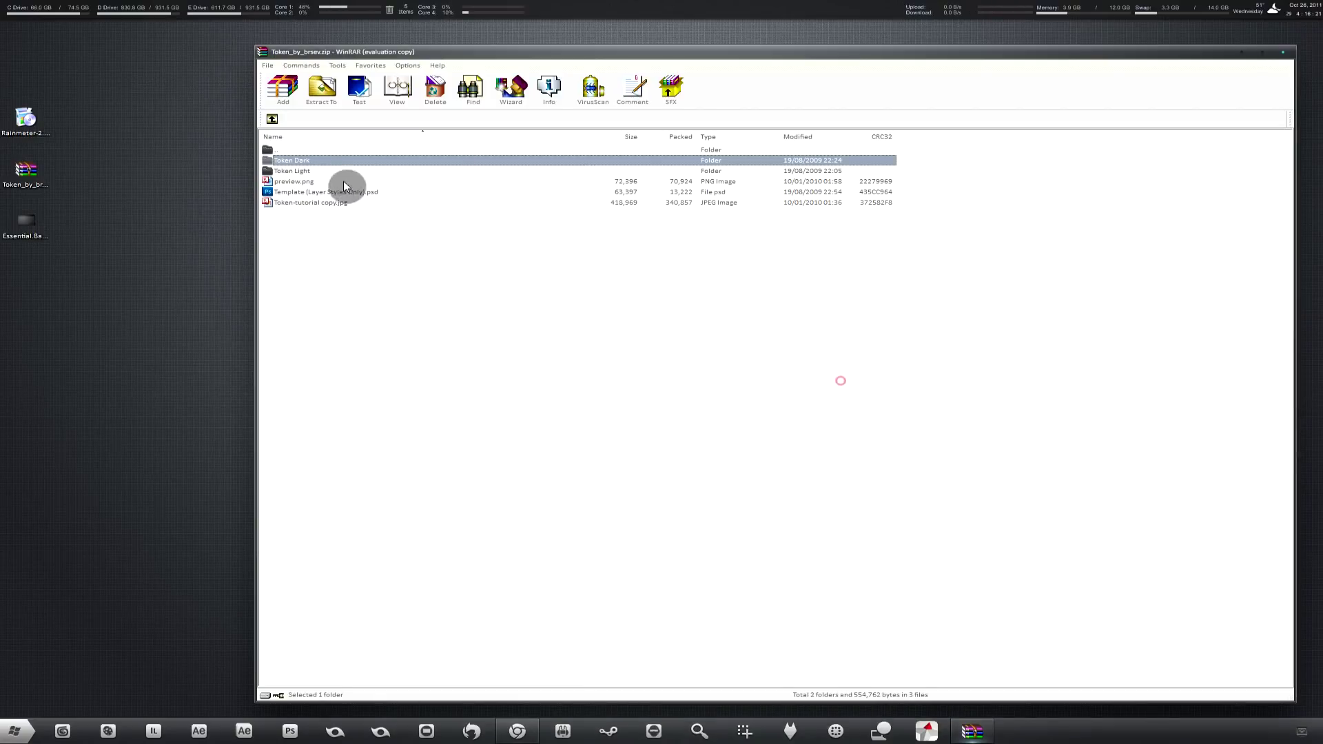
{"action": "left_click", "coordinate": [324, 171]}
{"action": "left_click_drag", "start_coordinate": [344, 173], "coordinate": [91, 150]}
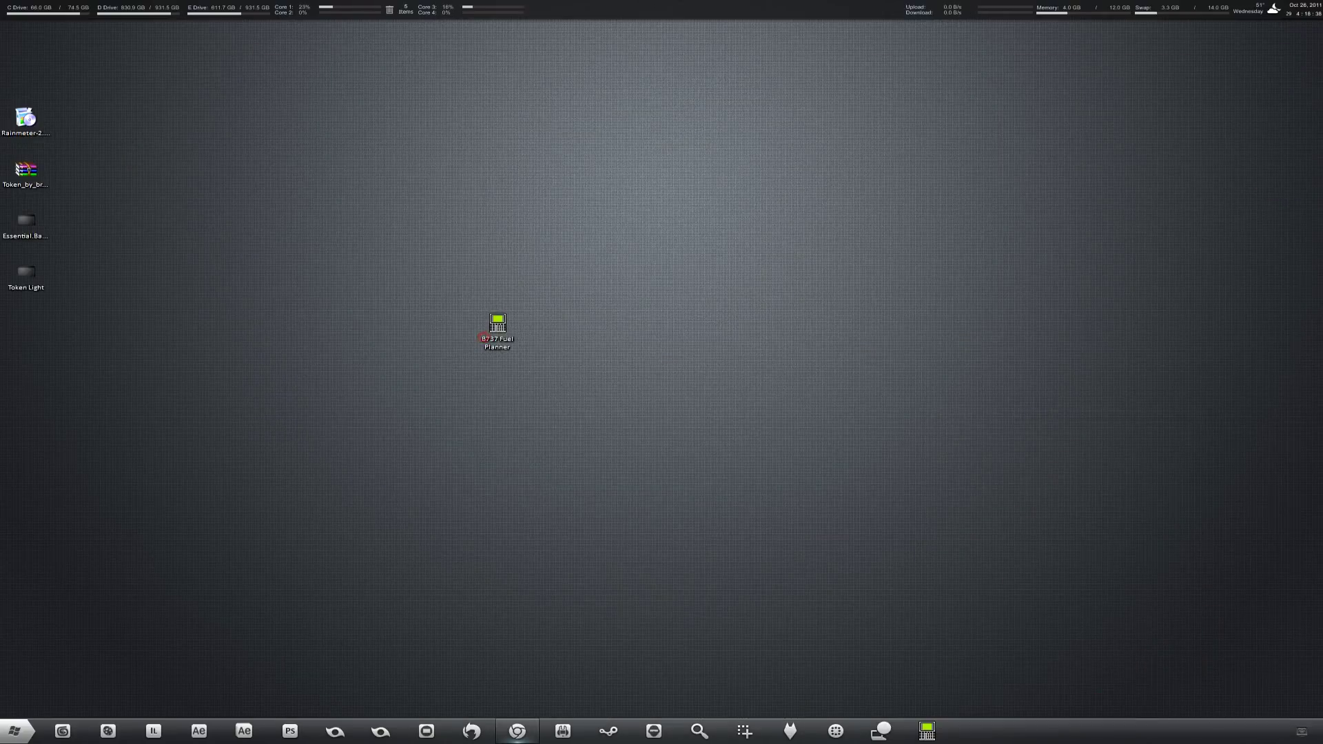
Open the extracted Token Light folder and examine the Communication+Internet icons inside TokenW-ICO.
{"action": "double_click", "coordinate": [35, 275]}
{"action": "left_click_drag", "start_coordinate": [457, 171], "coordinate": [508, 174]}
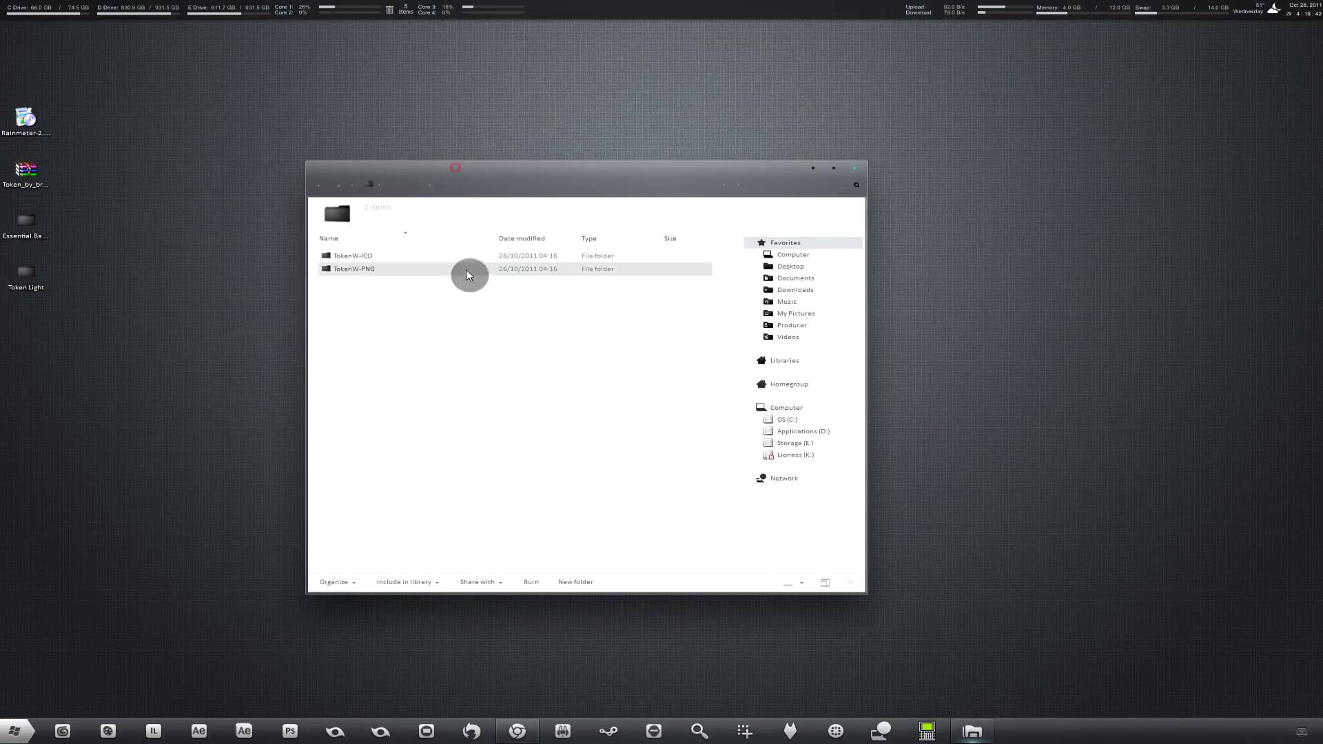
{"action": "double_click", "coordinate": [433, 257]}
{"action": "double_click", "coordinate": [445, 282]}
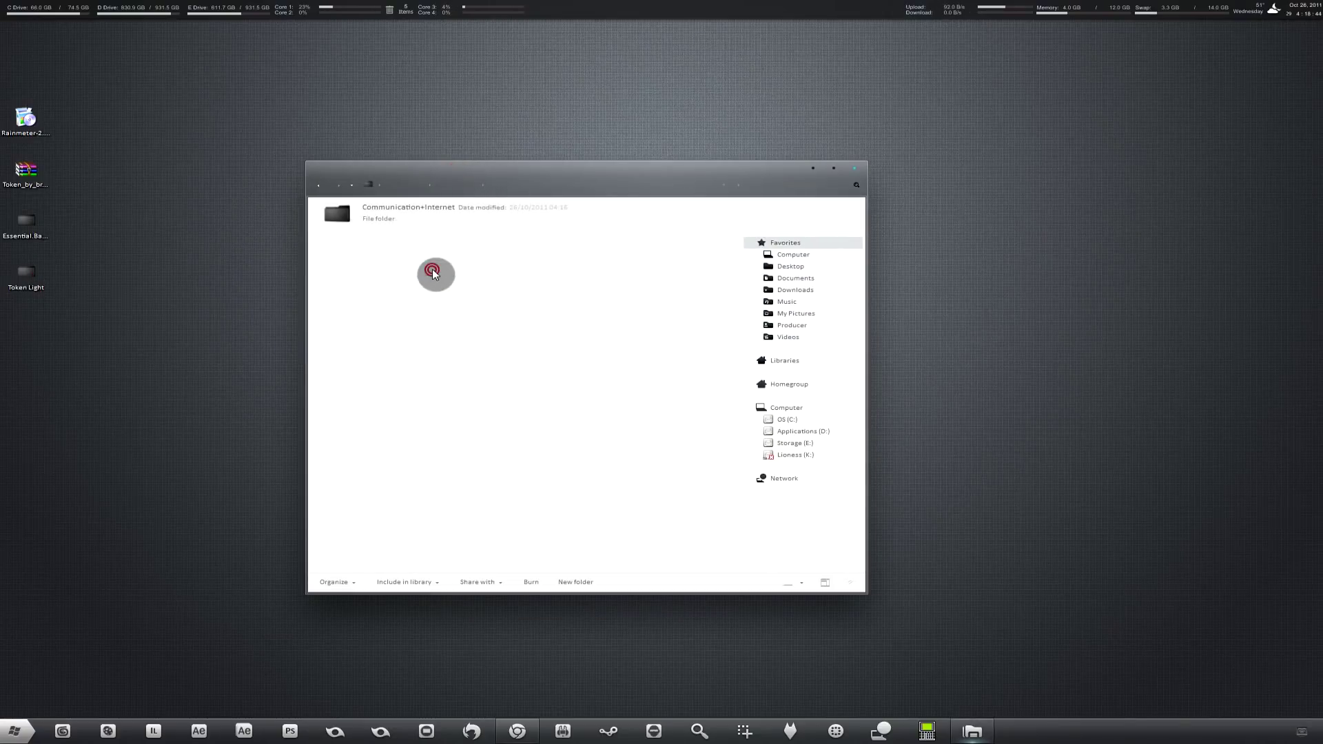
{"action": "left_click", "coordinate": [432, 289]}
{"action": "left_click", "coordinate": [601, 289]}
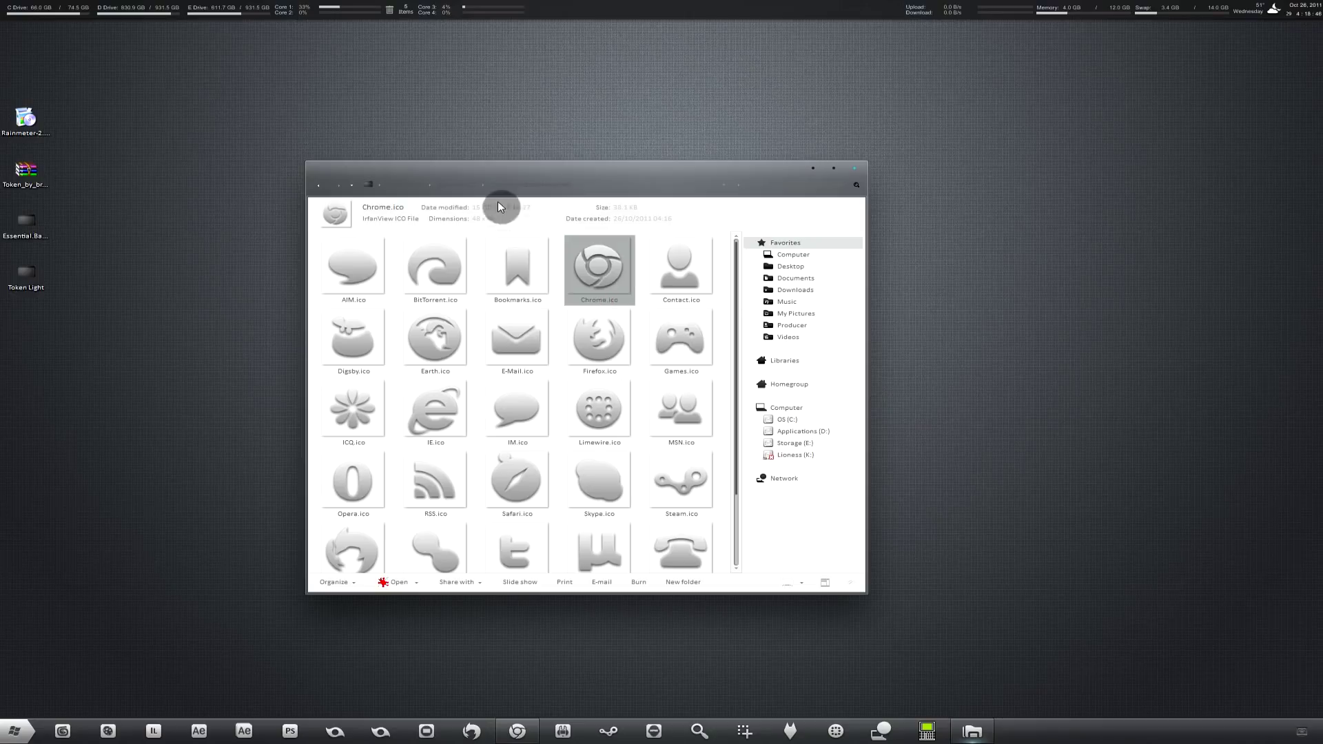
Examine the Adobe program icons inside TokenW-PNG and close the folder window.
{"action": "left_click", "coordinate": [451, 185]}
{"action": "left_click", "coordinate": [405, 185]}
{"action": "double_click", "coordinate": [384, 266]}
{"action": "double_click", "coordinate": [400, 257]}
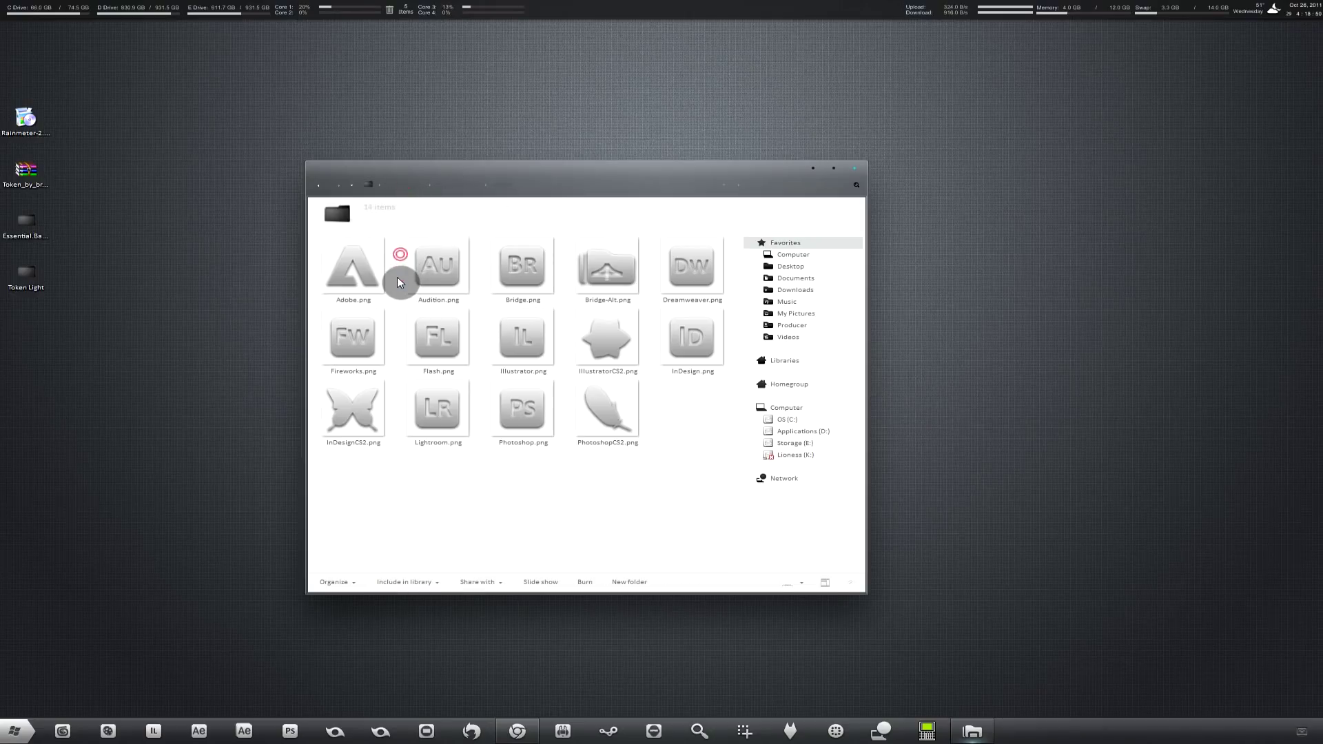
{"action": "left_click", "coordinate": [463, 280]}
{"action": "left_click", "coordinate": [854, 170]}
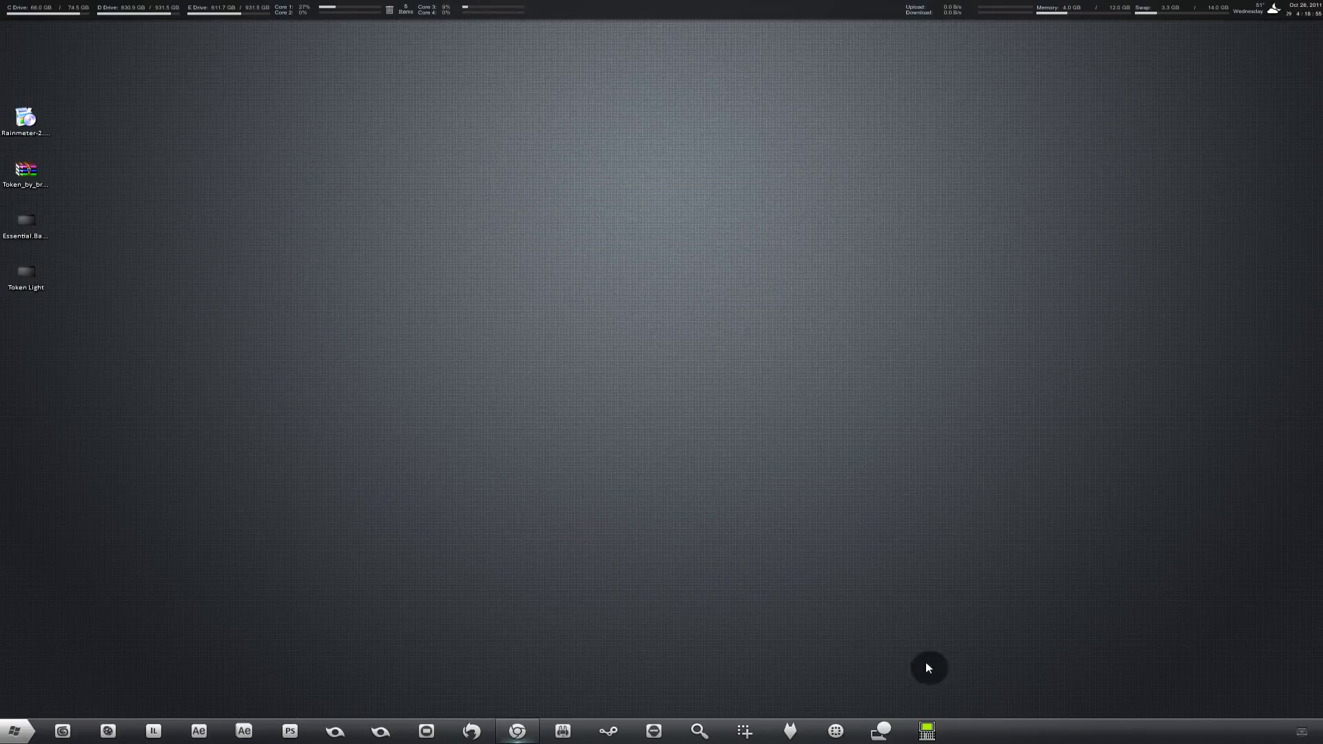
Open the properties of the pinned B737 Fuel Planner shortcut and start browsing for a replacement icon file.
{"action": "right_click", "coordinate": [928, 735]}
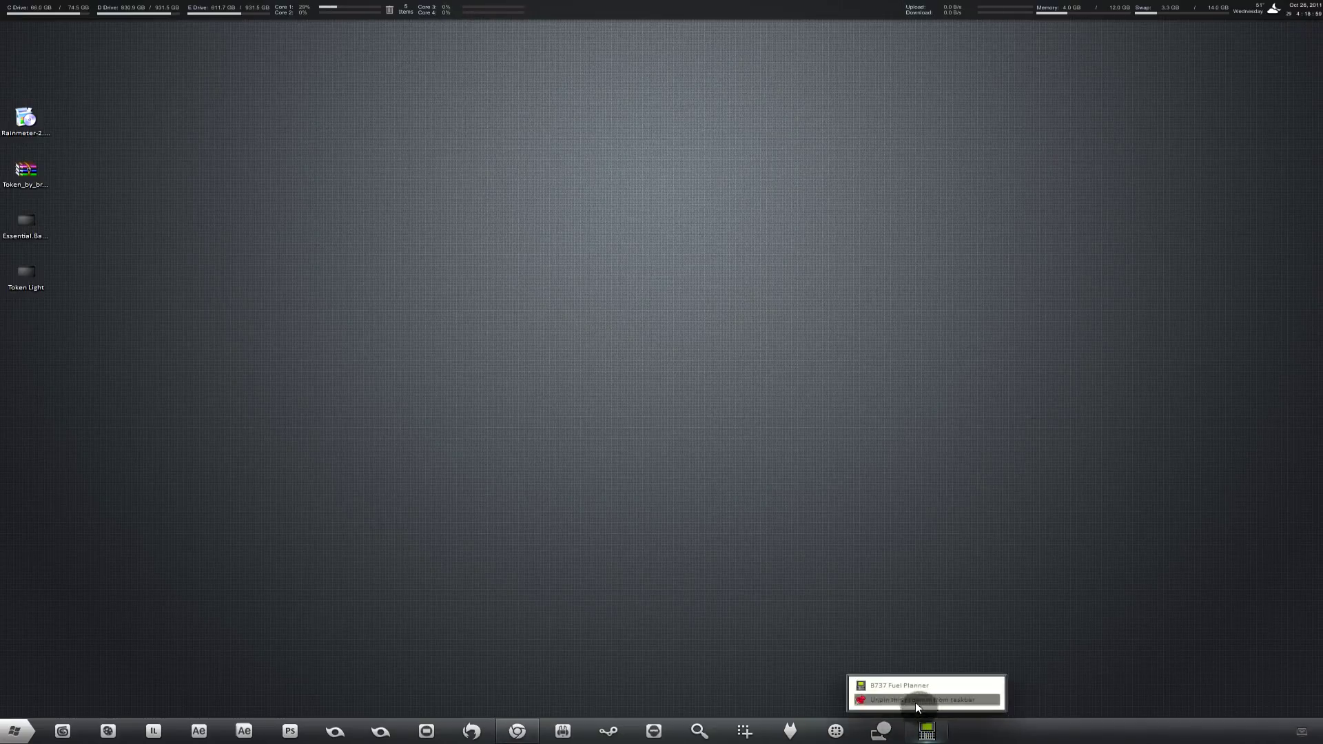
{"action": "right_click", "coordinate": [958, 690]}
{"action": "left_click", "coordinate": [972, 684]}
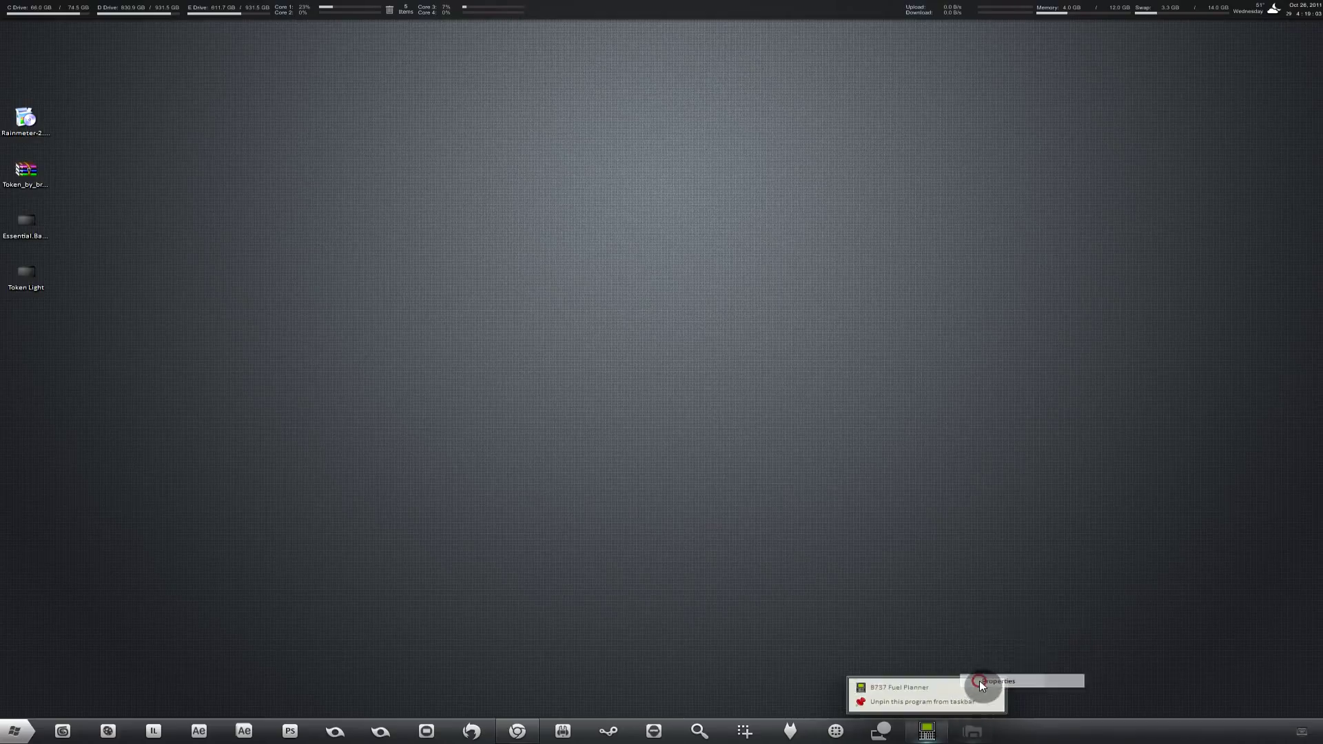
{"action": "left_click_drag", "start_coordinate": [1061, 395], "coordinate": [755, 227]}
{"action": "left_click", "coordinate": [812, 445]}
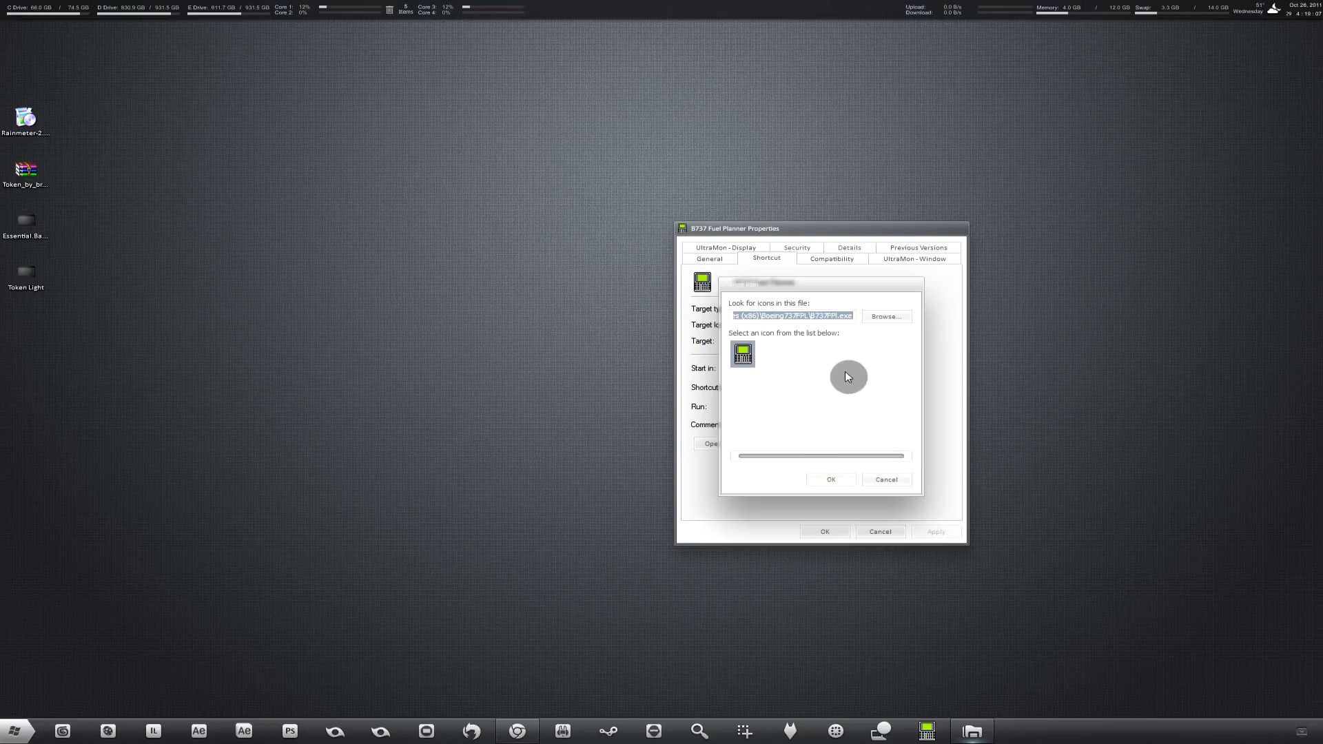
{"action": "left_click", "coordinate": [878, 320]}
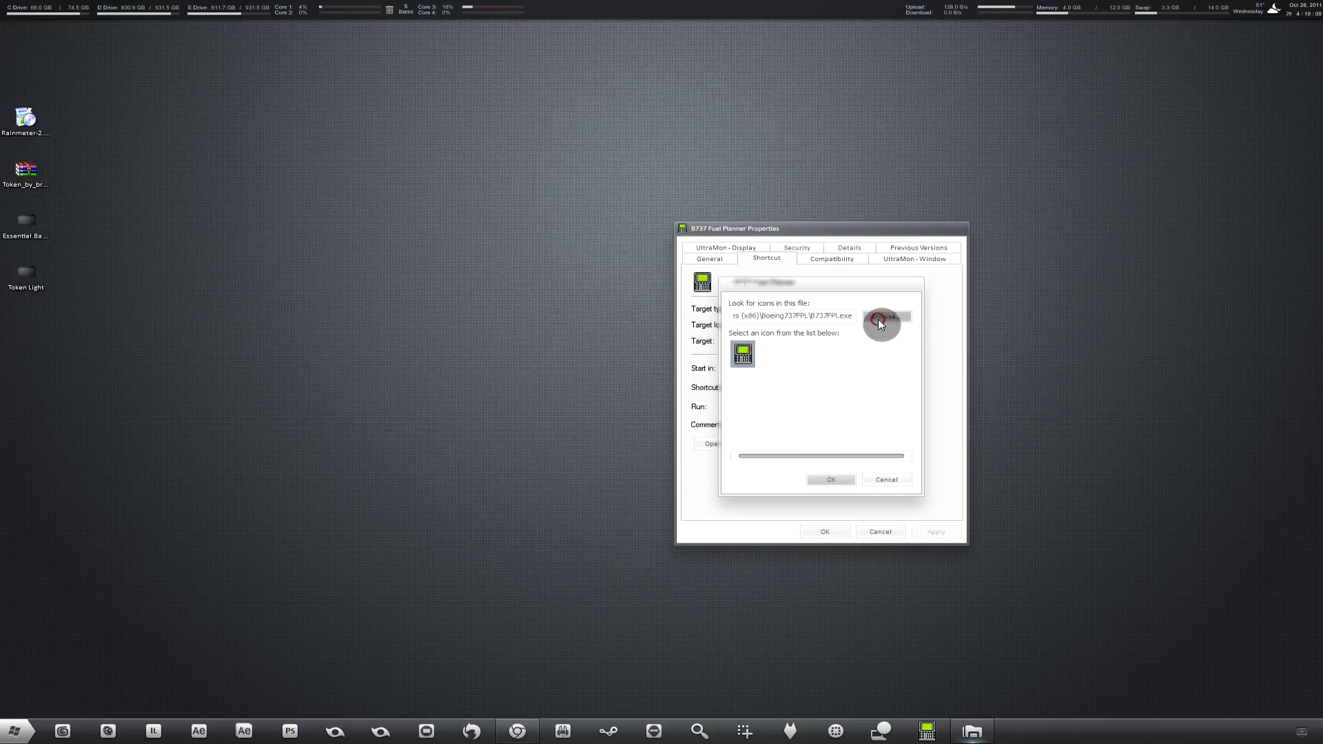
Assign Hard-Drive.ico from the Token Light OS+Folders set as the B737 Fuel Planner shortcut's icon and apply the change.
{"action": "left_click_drag", "start_coordinate": [941, 295], "coordinate": [671, 264]}
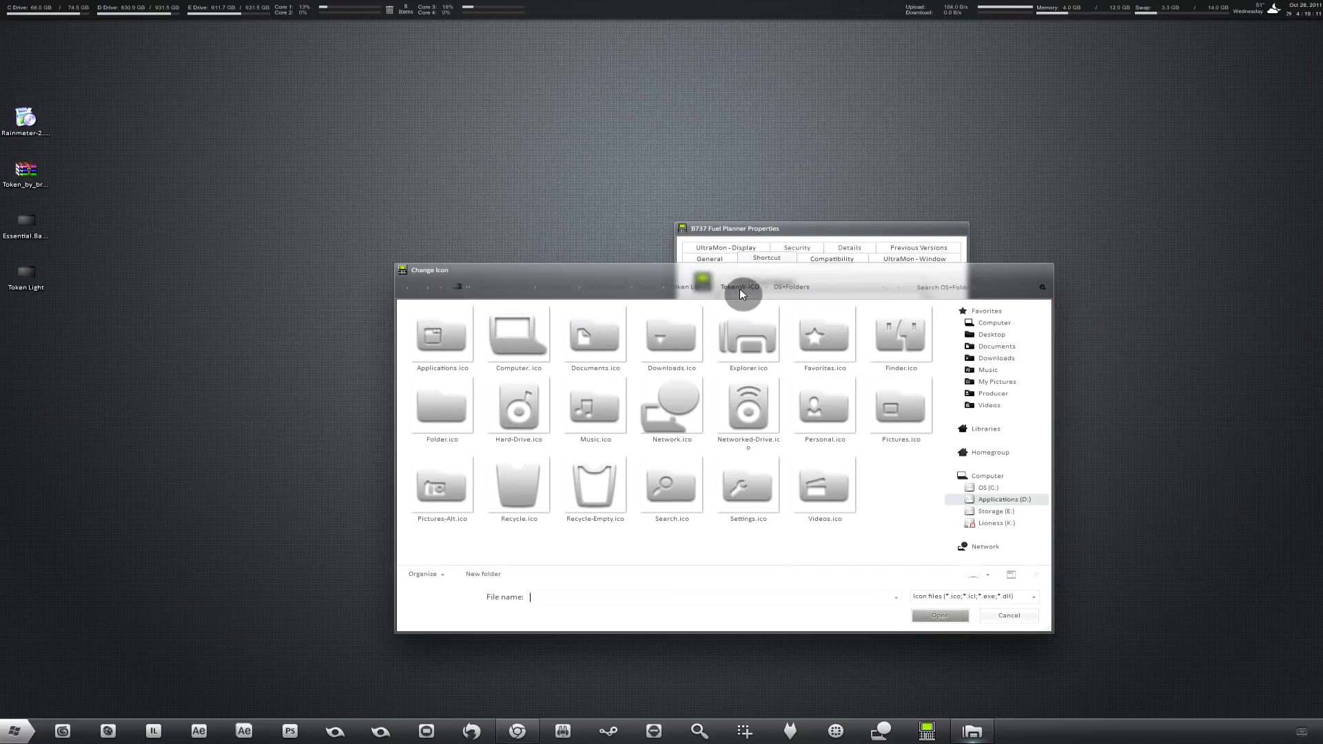
{"action": "left_click_drag", "start_coordinate": [780, 277], "coordinate": [45, 303]}
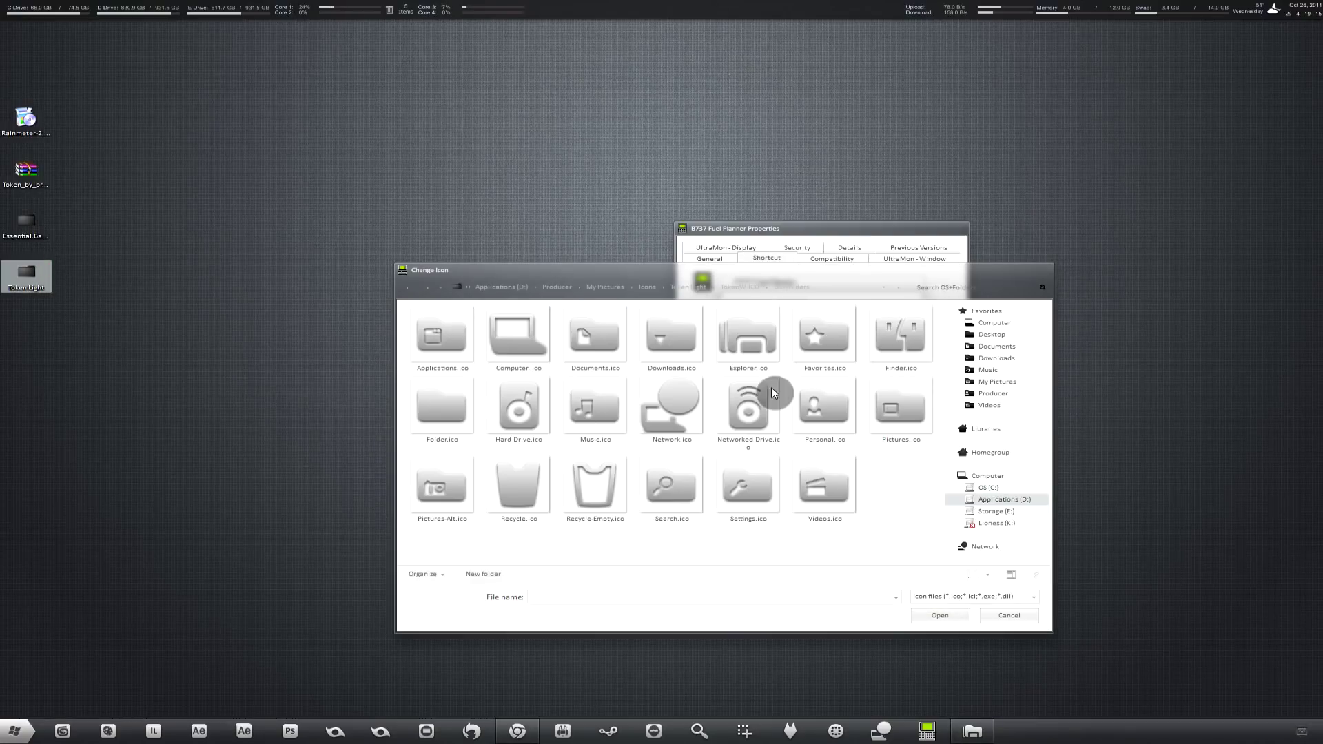
{"action": "left_click", "coordinate": [885, 292]}
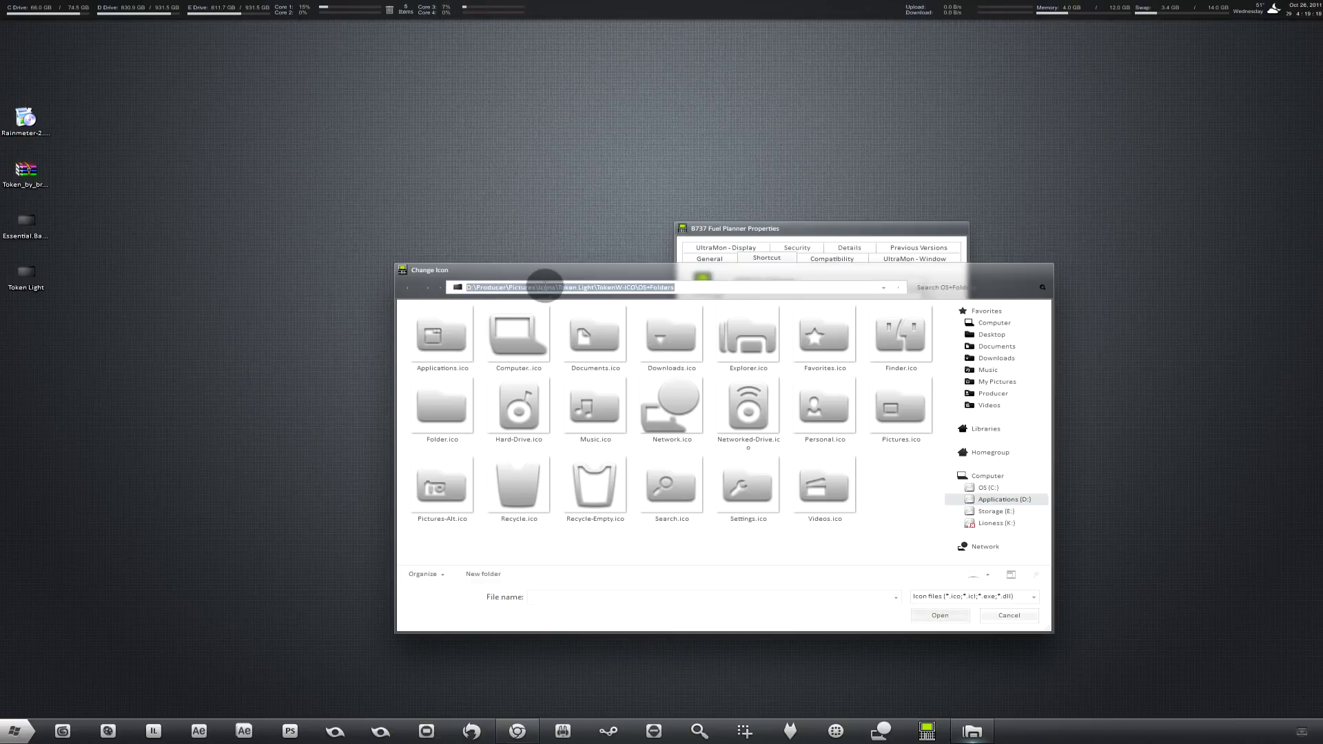
{"action": "left_click", "coordinate": [27, 275]}
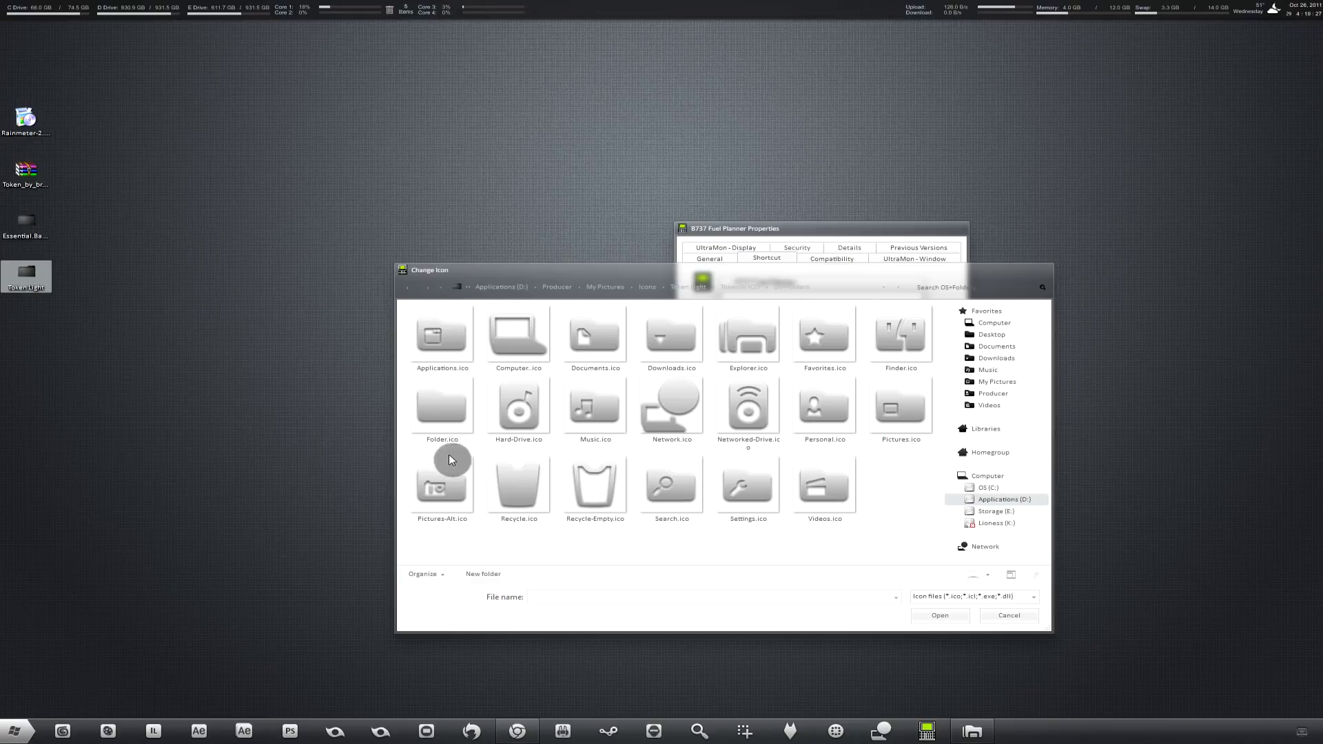
{"action": "left_click", "coordinate": [574, 534]}
{"action": "left_click", "coordinate": [564, 481]}
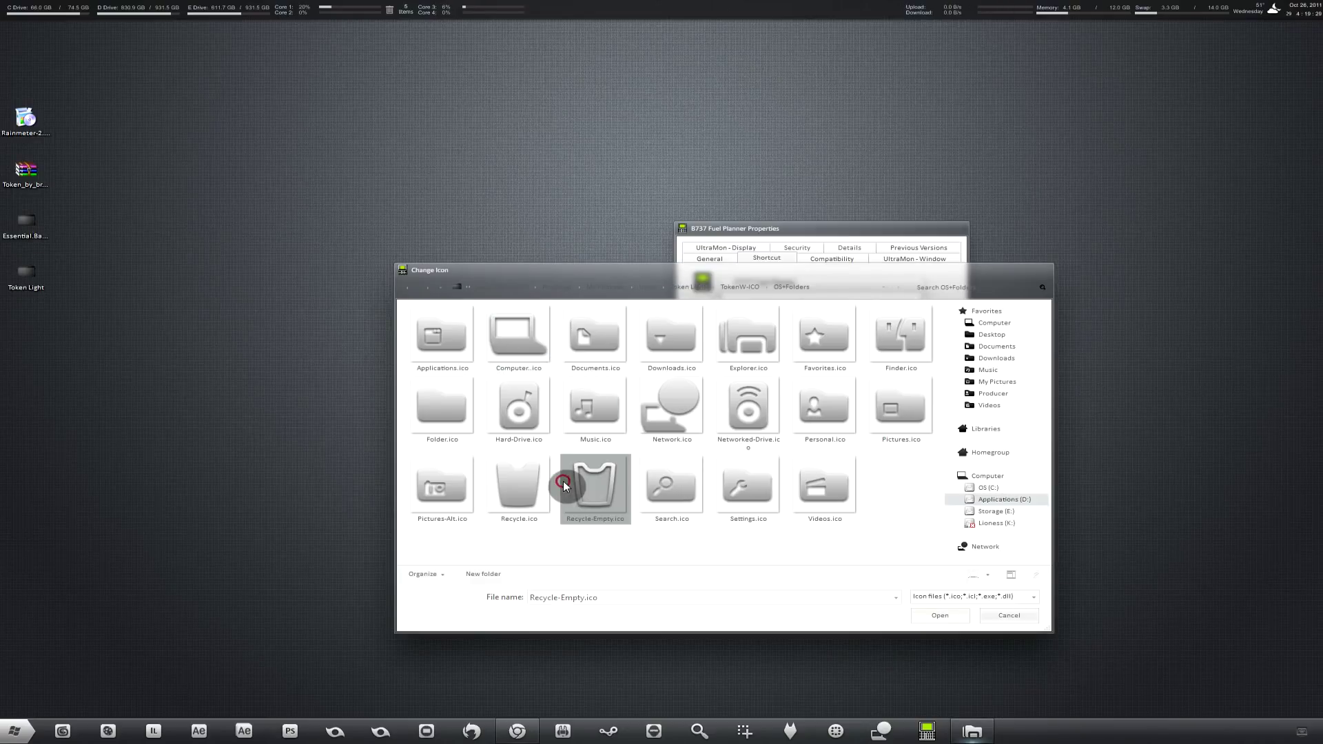
{"action": "left_click", "coordinate": [545, 394]}
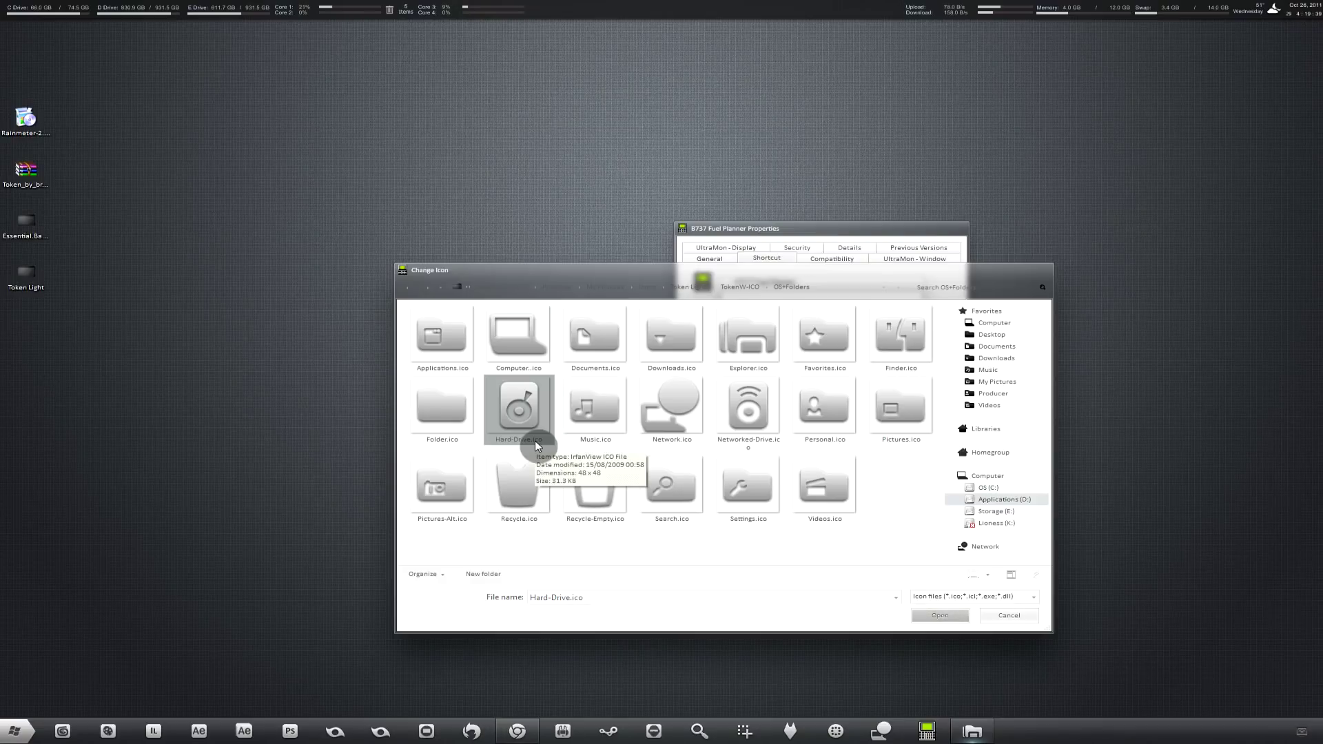
{"action": "left_click", "coordinate": [950, 626]}
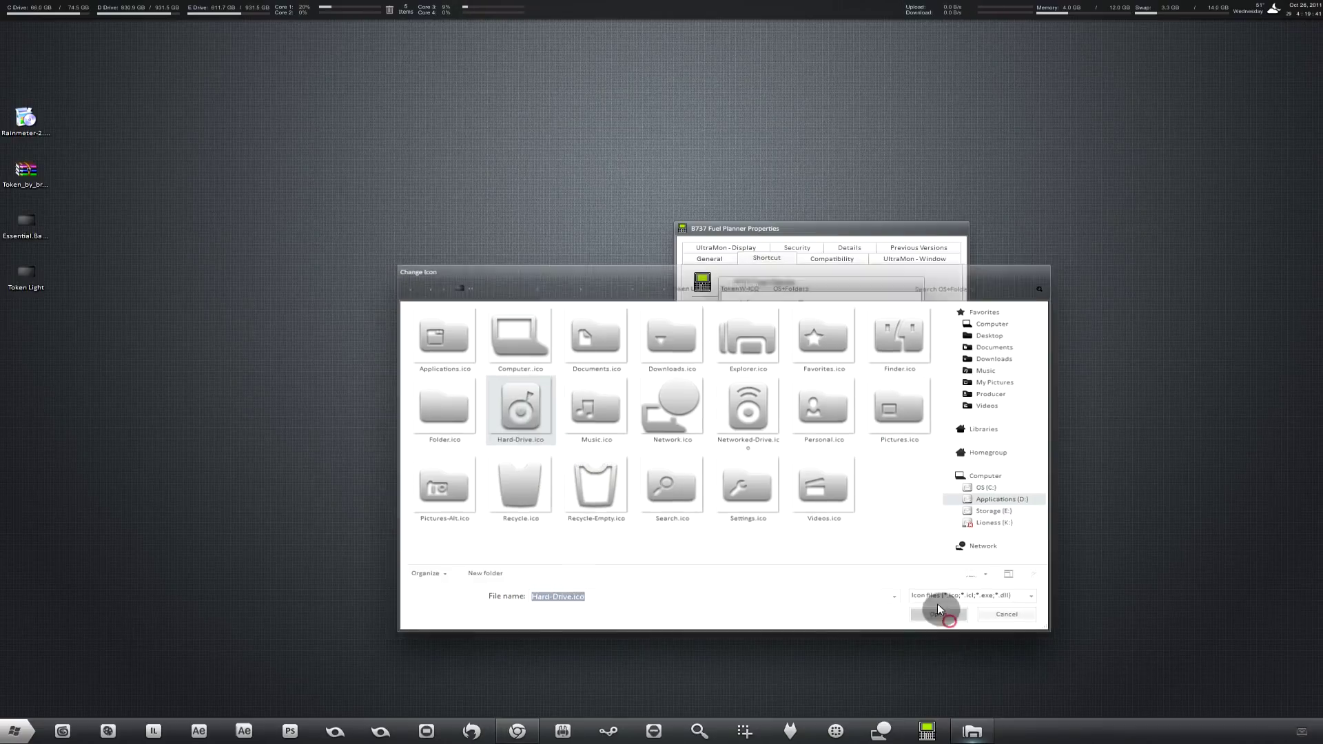
{"action": "left_click", "coordinate": [834, 478]}
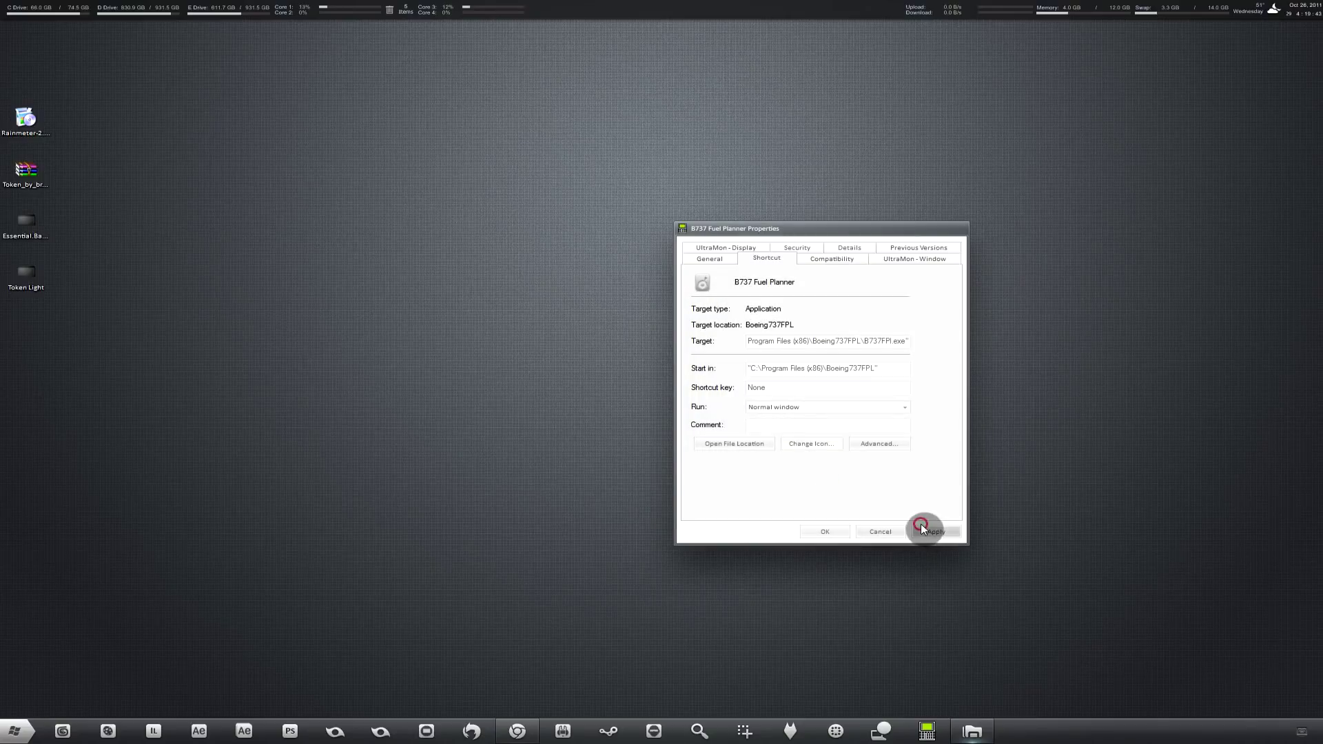
{"action": "left_click", "coordinate": [920, 527]}
{"action": "left_click", "coordinate": [823, 532]}
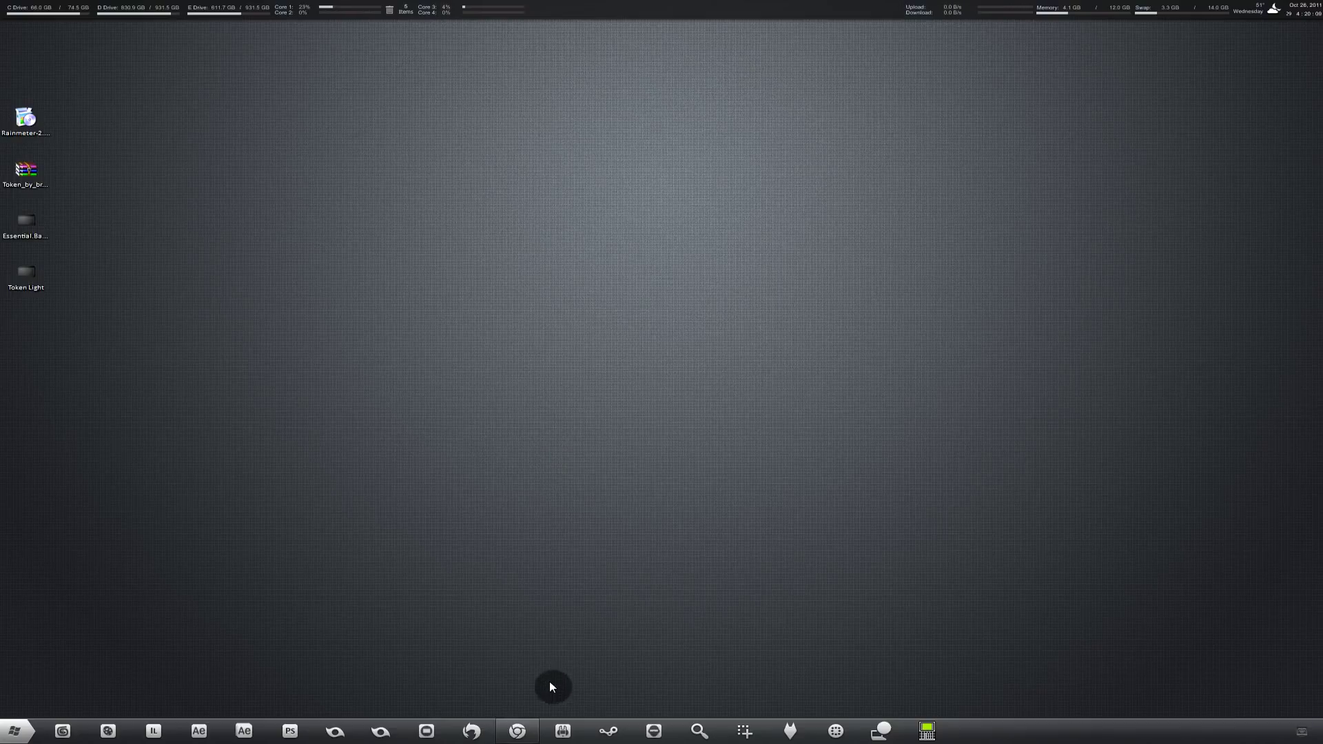
Switch to Chrome, go to the deviantART home page and search the art for "icon cache".
{"action": "left_click", "coordinate": [523, 734]}
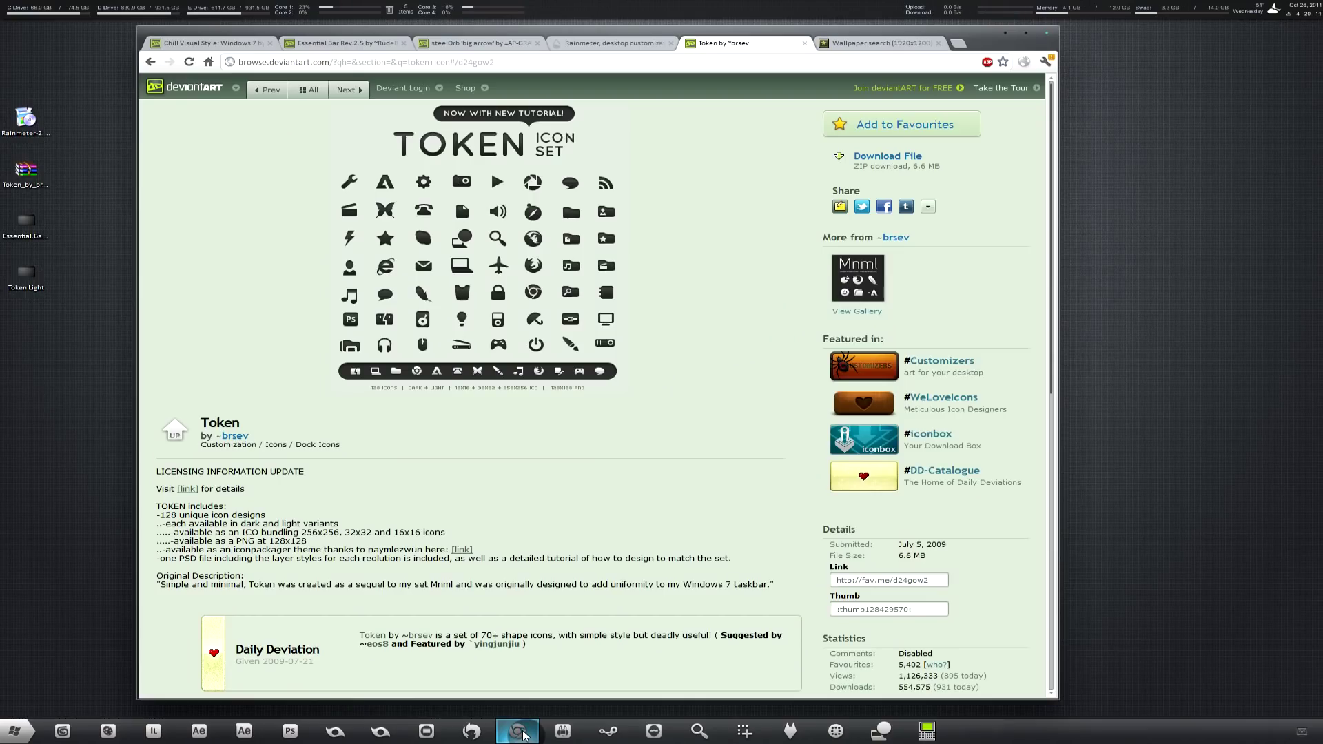
{"action": "left_click", "coordinate": [473, 45]}
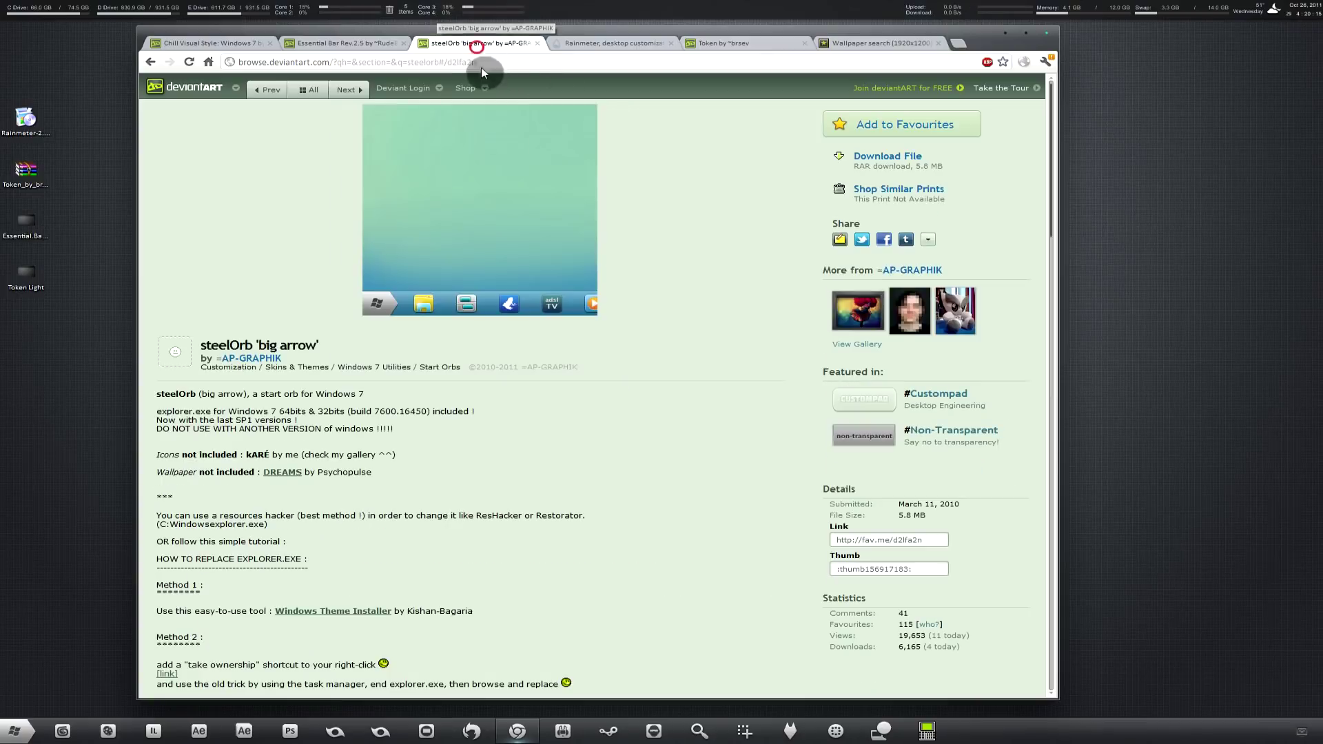
{"action": "left_click", "coordinate": [345, 89]}
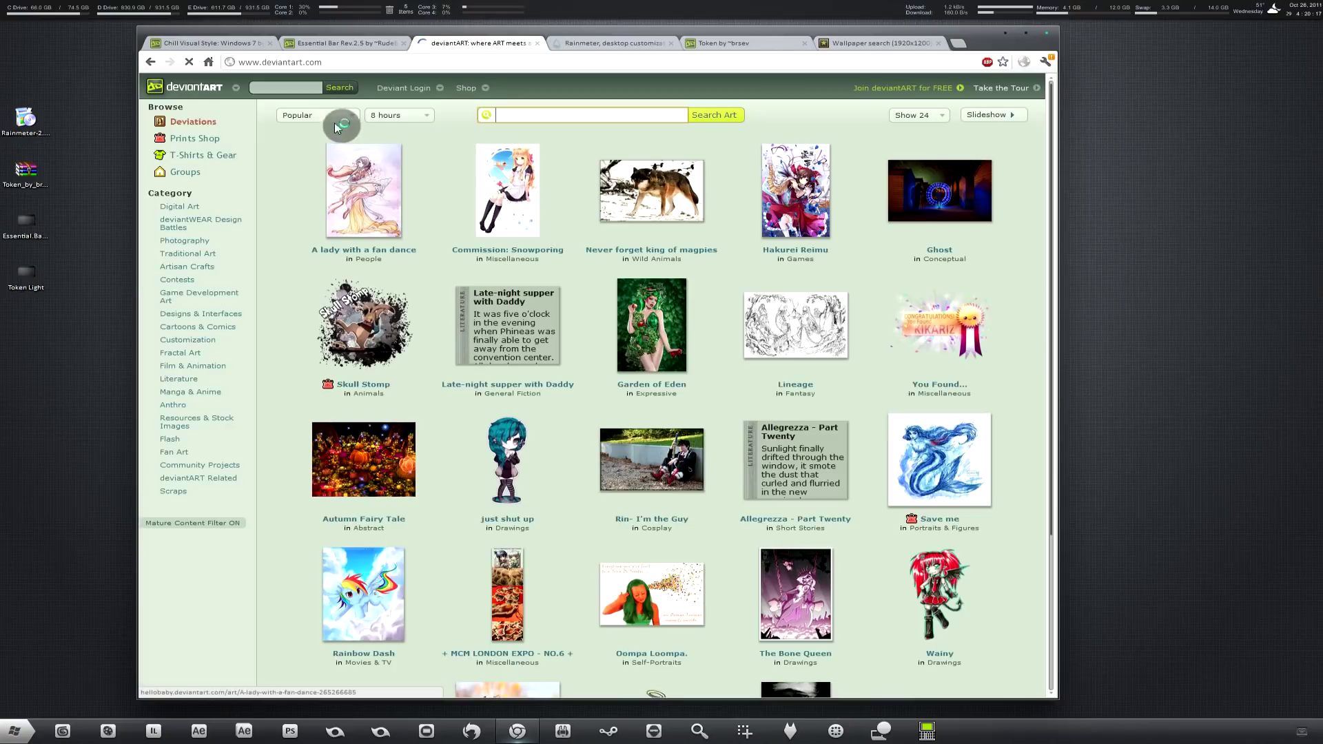
{"action": "left_click", "coordinate": [511, 116]}
{"action": "left_click", "coordinate": [574, 93]}
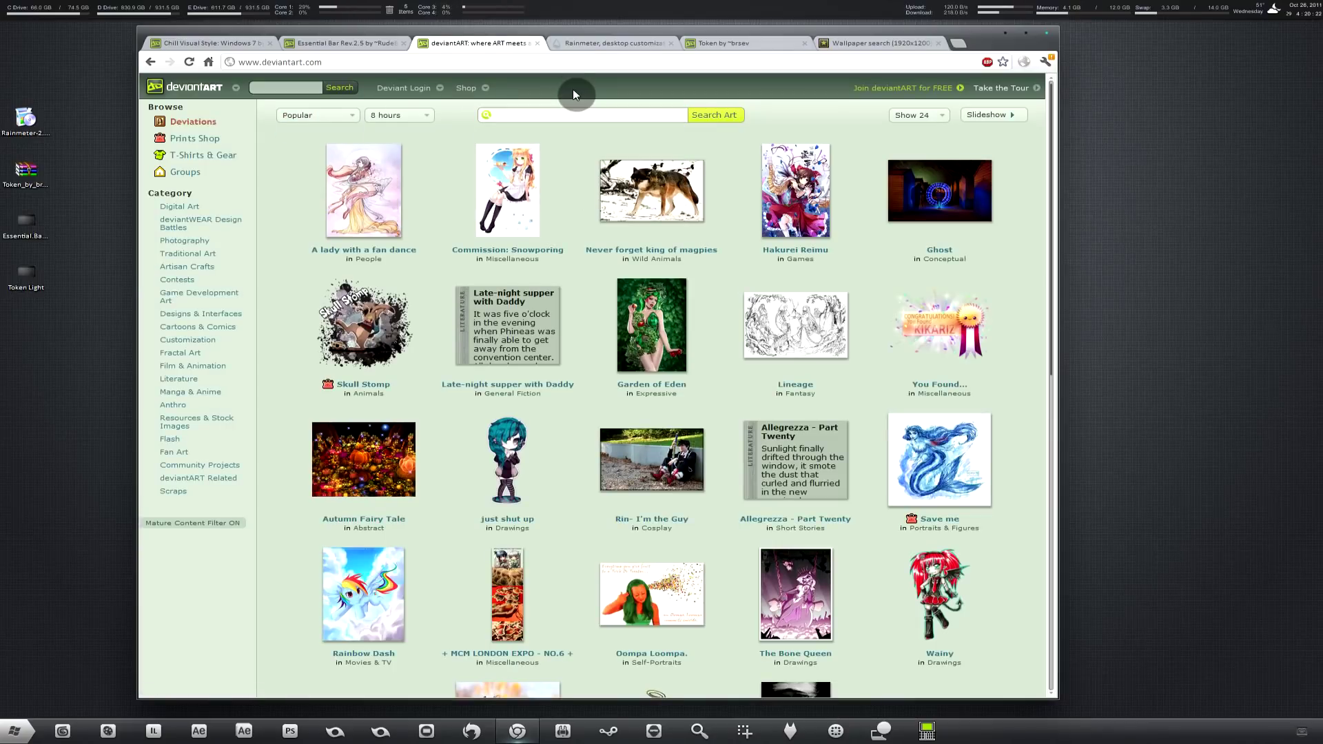
{"action": "left_click", "coordinate": [536, 116]}
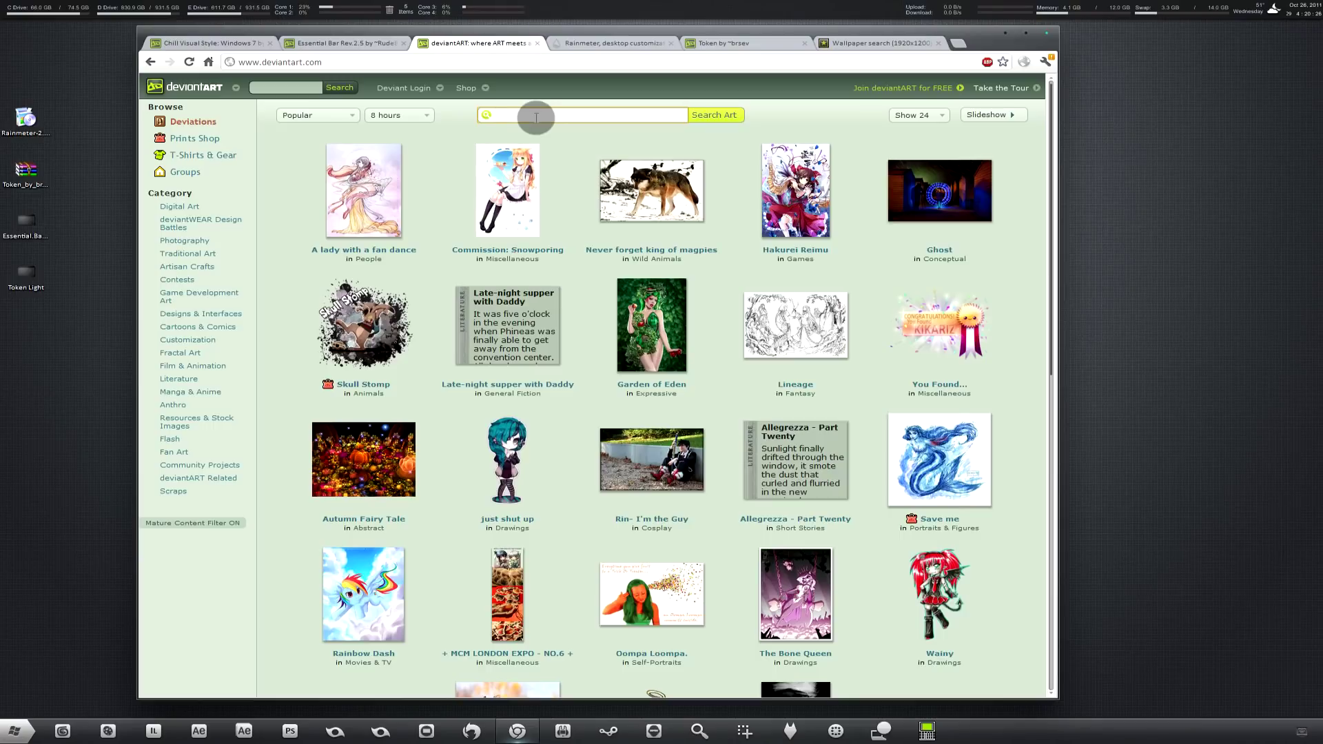
{"action": "type", "text": "icon cache"}
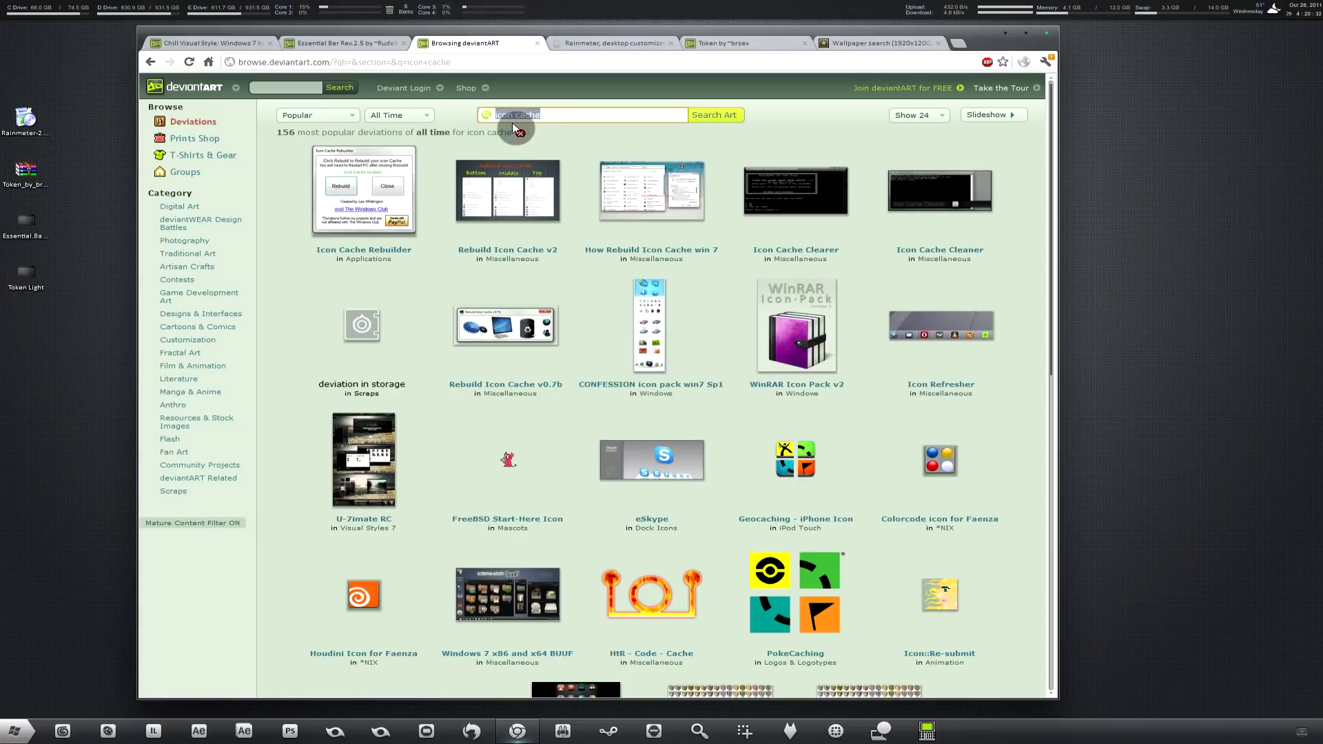
Download the Rebuild Icon Cache v0.7b archive from its deviantART page and open it in WinRAR.
{"action": "left_click", "coordinate": [506, 323]}
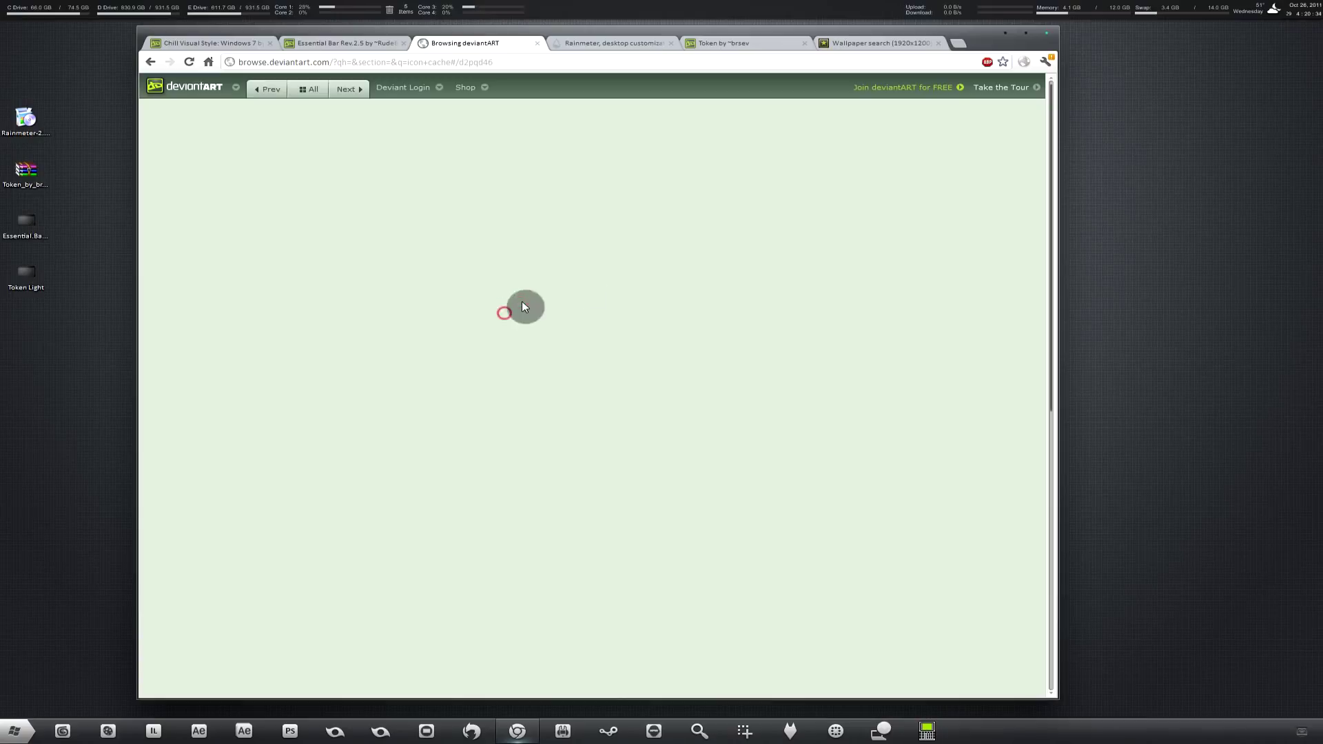
{"action": "left_click", "coordinate": [888, 157]}
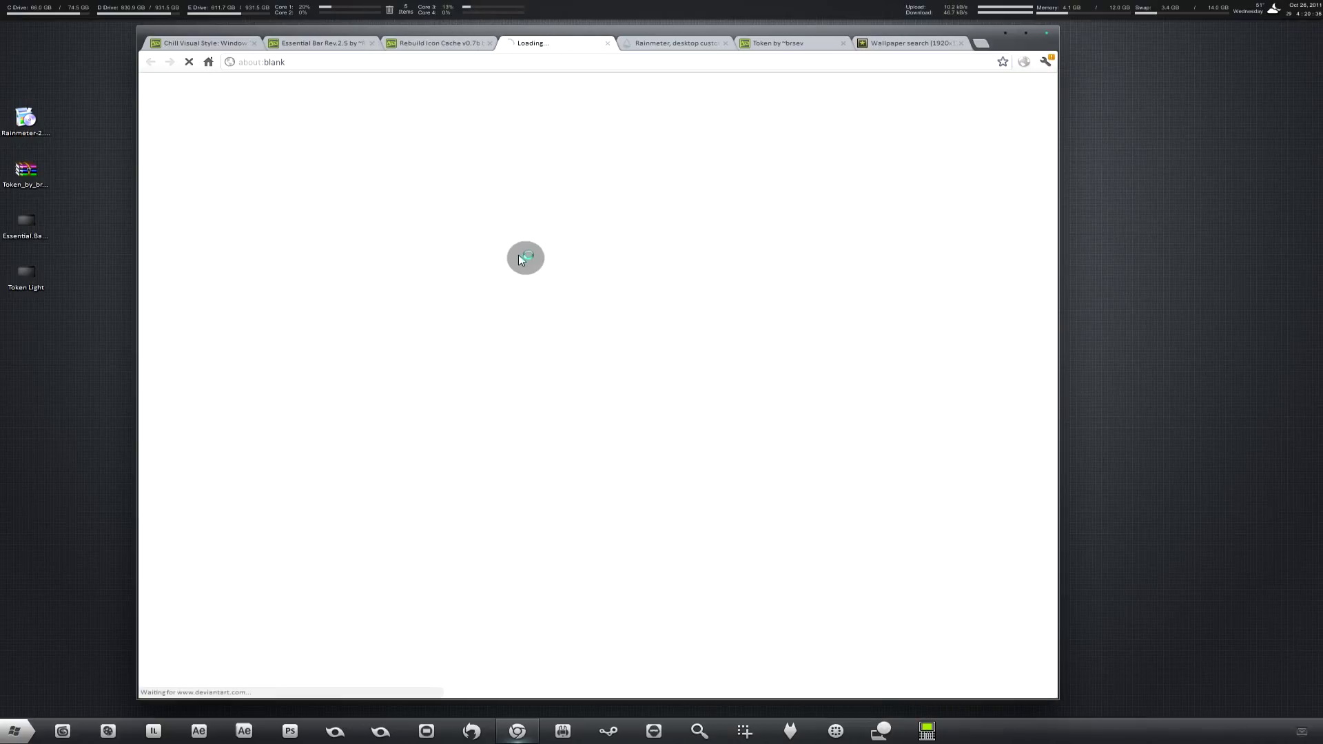
{"action": "left_click", "coordinate": [240, 686]}
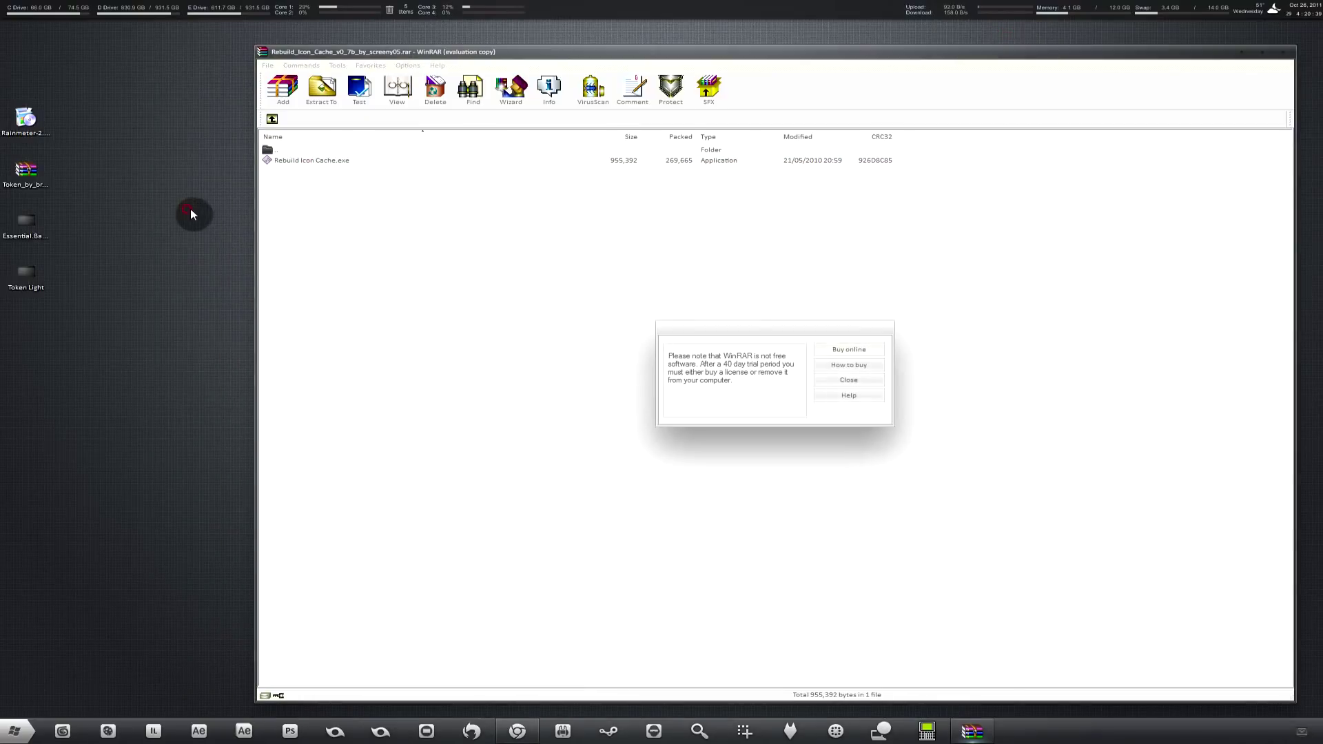
Extract Rebuild Icon Cache.exe from the archive to the desktop and close WinRAR.
{"action": "left_click", "coordinate": [850, 384]}
{"action": "left_click", "coordinate": [326, 165]}
{"action": "left_click_drag", "start_coordinate": [326, 165], "coordinate": [170, 196]}
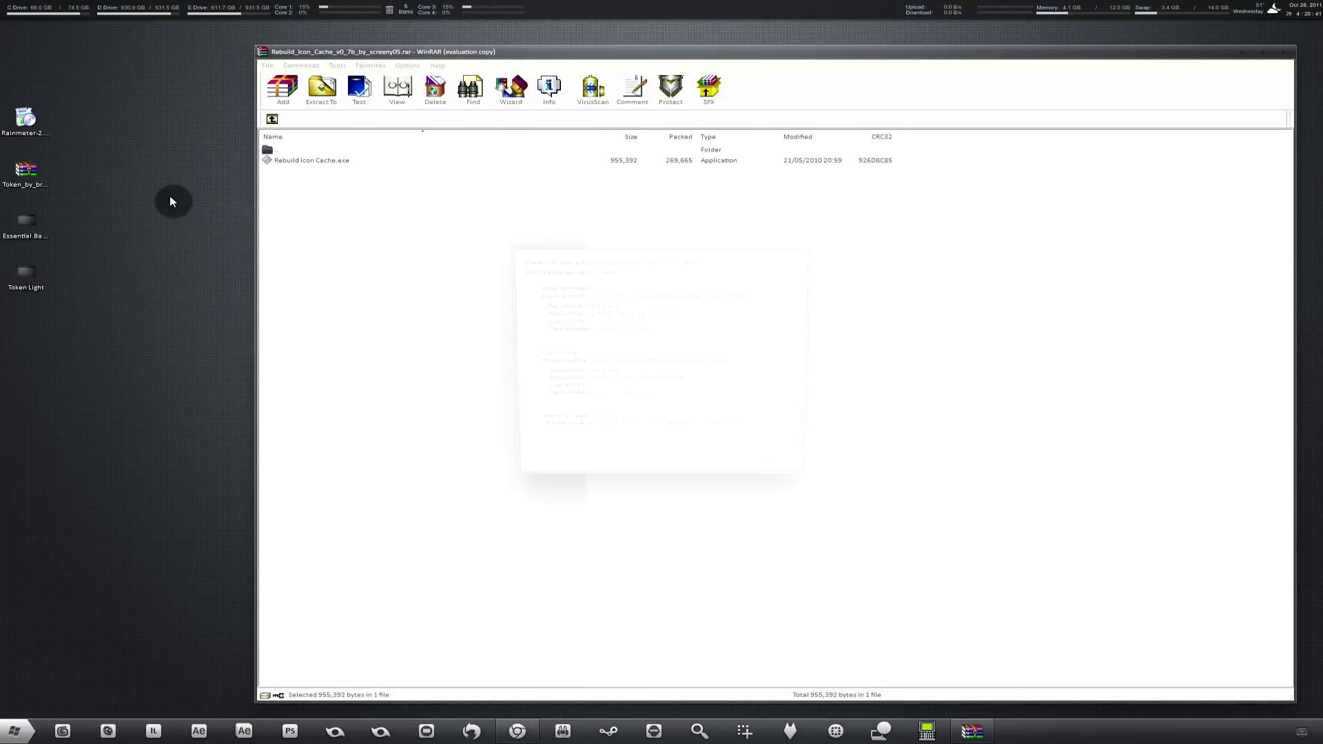
{"action": "left_click", "coordinate": [629, 291]}
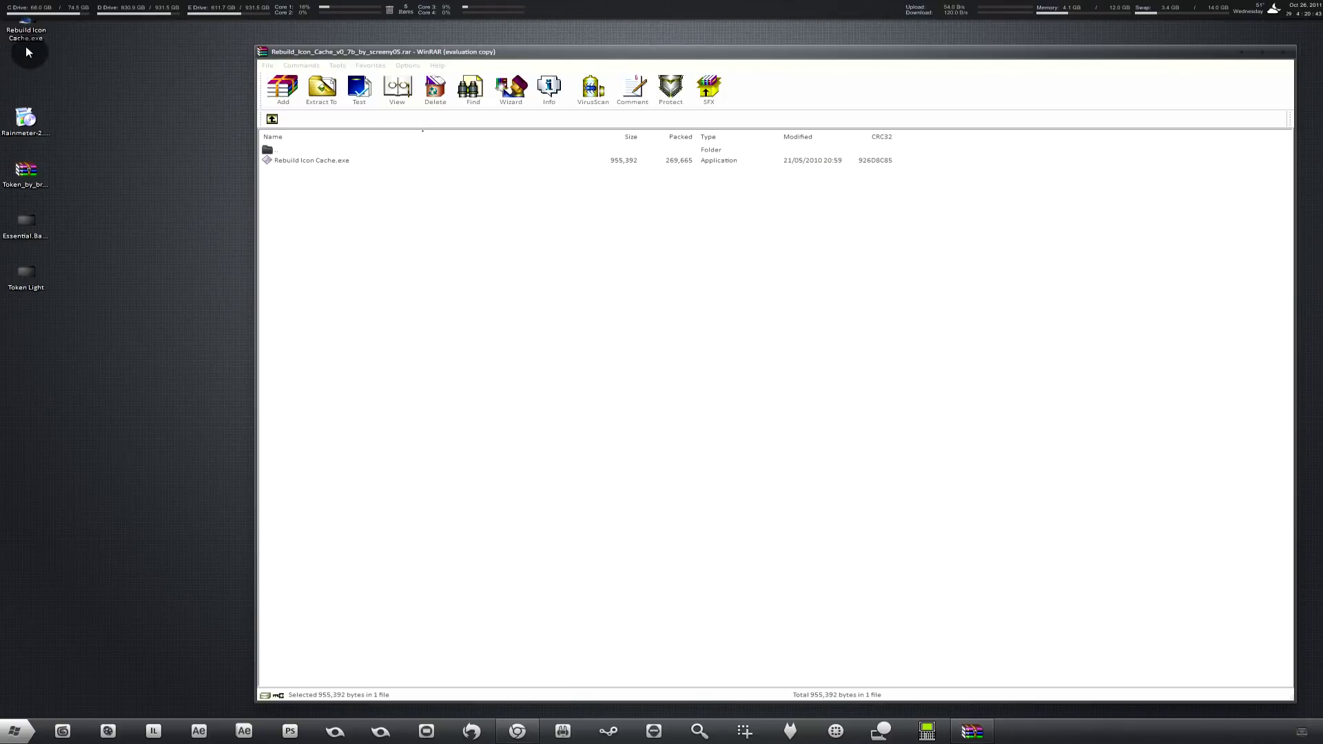
{"action": "left_click", "coordinate": [1263, 58]}
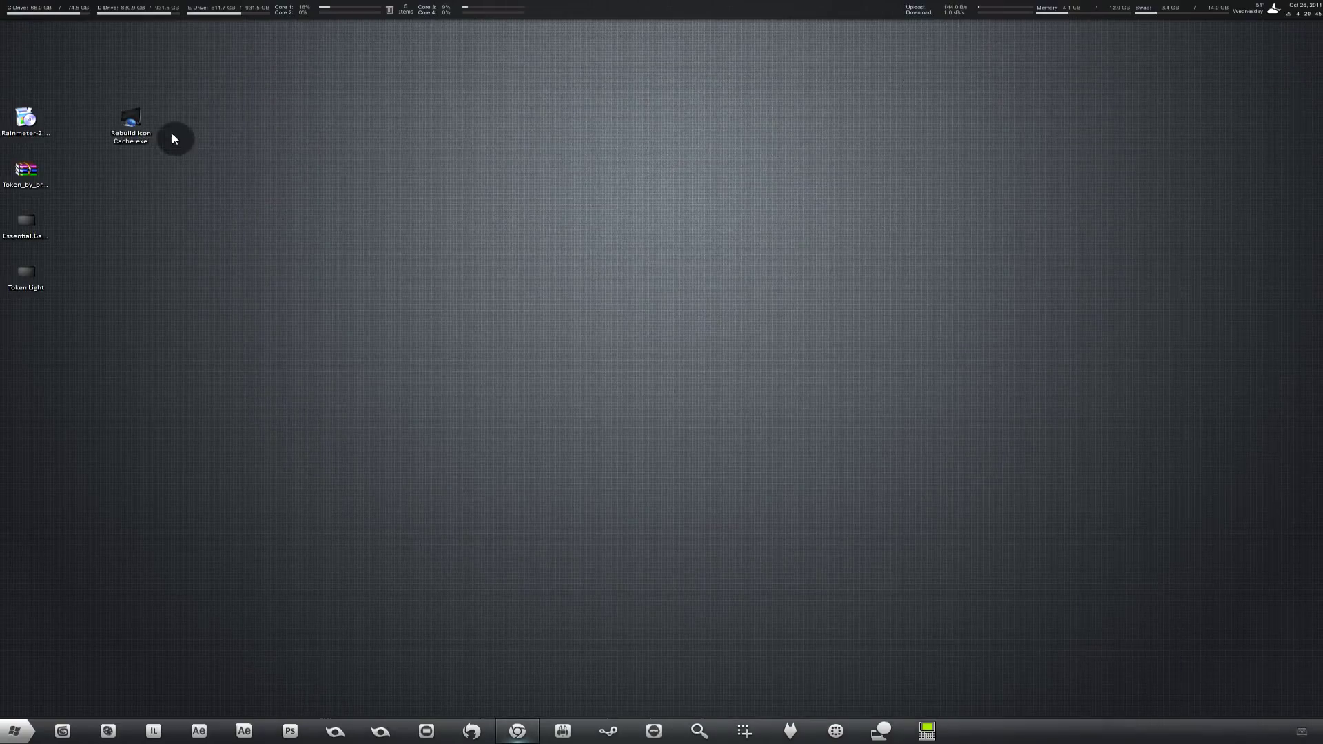
Run Rebuild Icon Cache.exe from the desktop, rebuild the Windows icon cache and close the tool.
{"action": "double_click", "coordinate": [131, 126]}
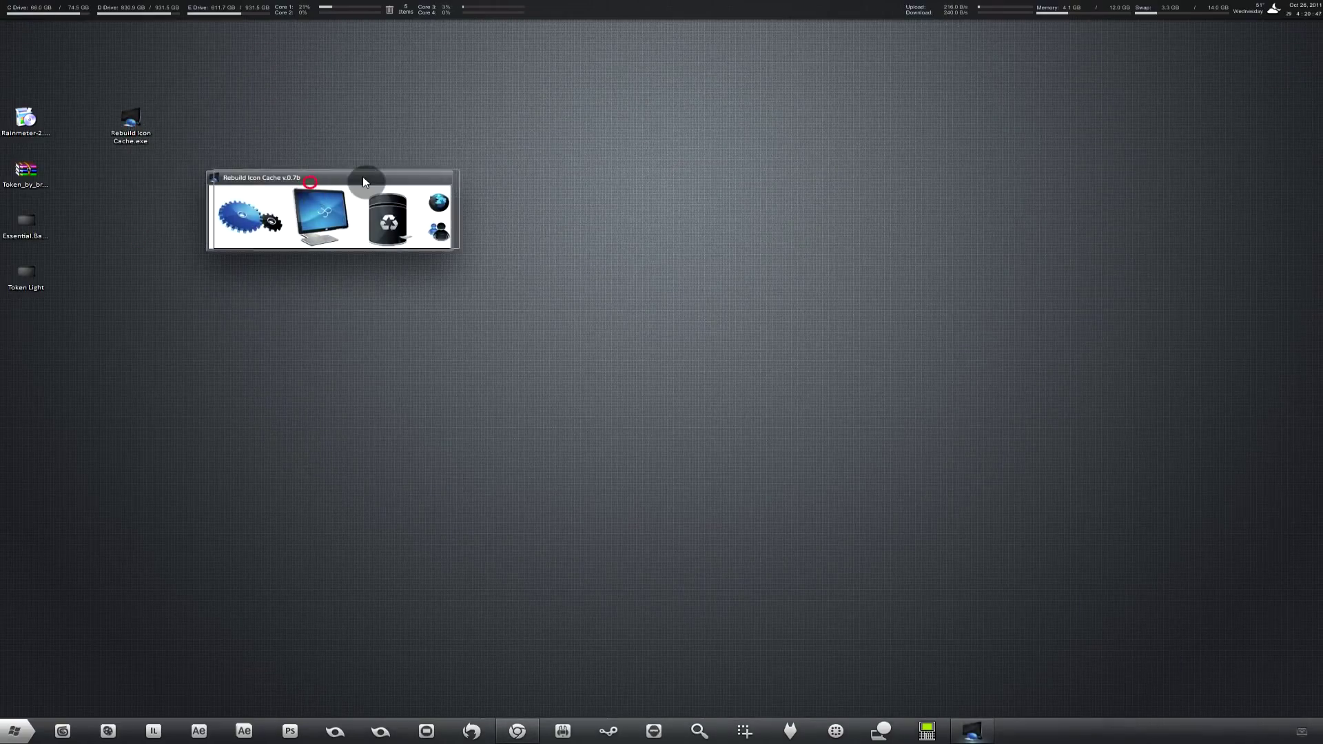
{"action": "left_click_drag", "start_coordinate": [363, 179], "coordinate": [417, 173]}
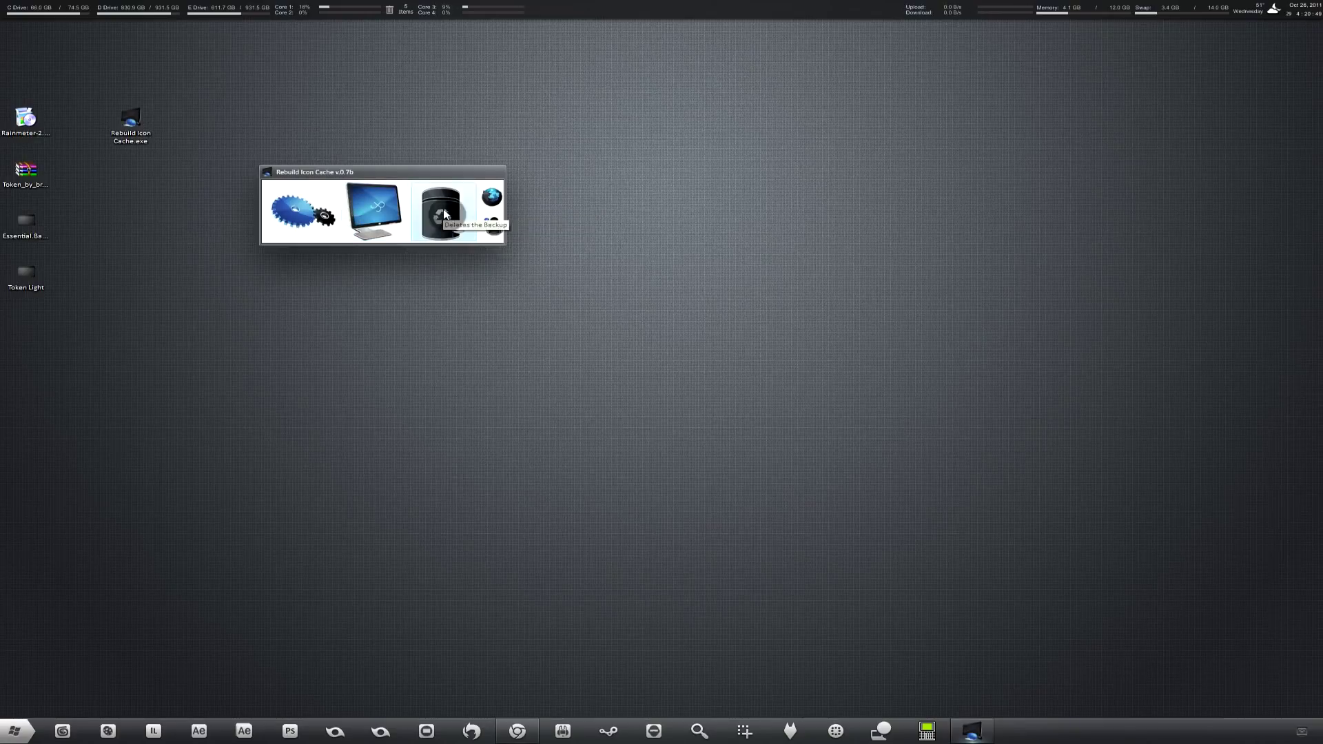
{"action": "left_click", "coordinate": [320, 215]}
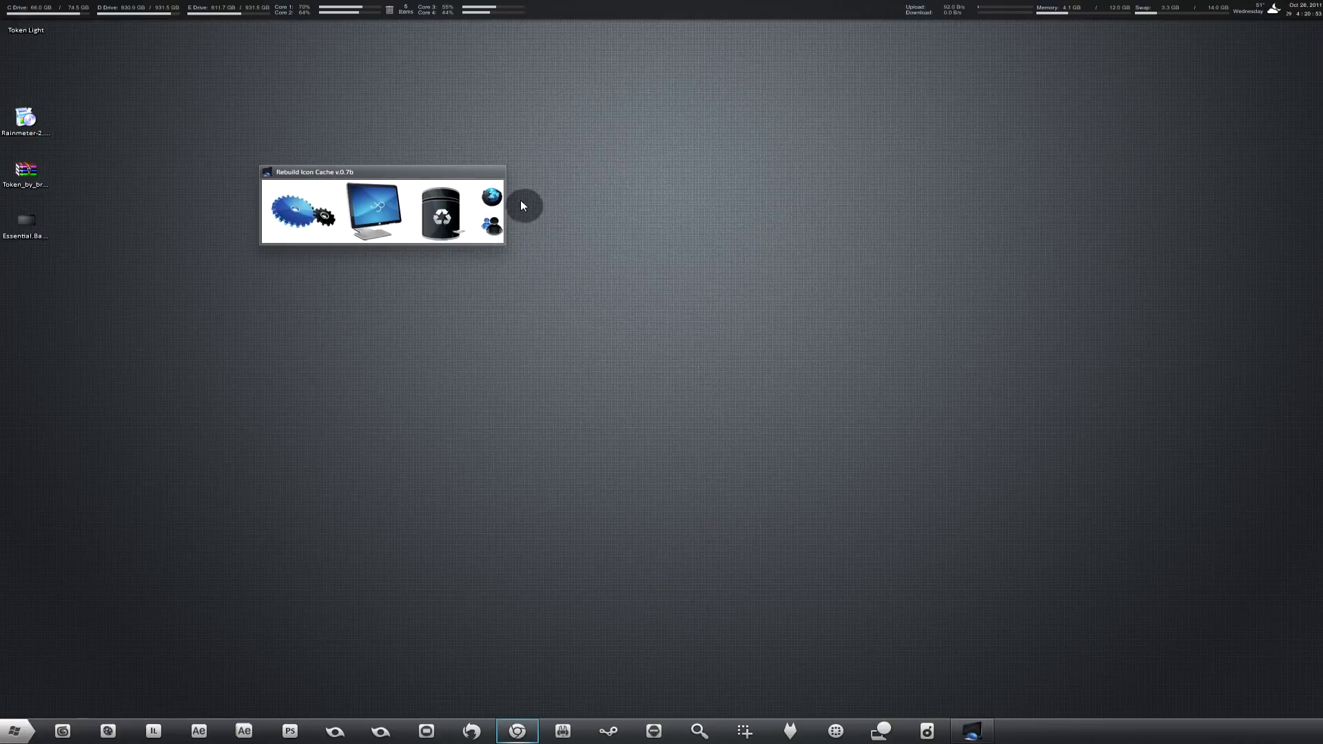
{"action": "left_click", "coordinate": [497, 169]}
Move the Token Light folder beside the Rainmeter installer and launch B737 Fuel Planner through its pinned shortcut.
{"action": "left_click", "coordinate": [19, 33]}
{"action": "left_click_drag", "start_coordinate": [19, 34], "coordinate": [78, 119]}
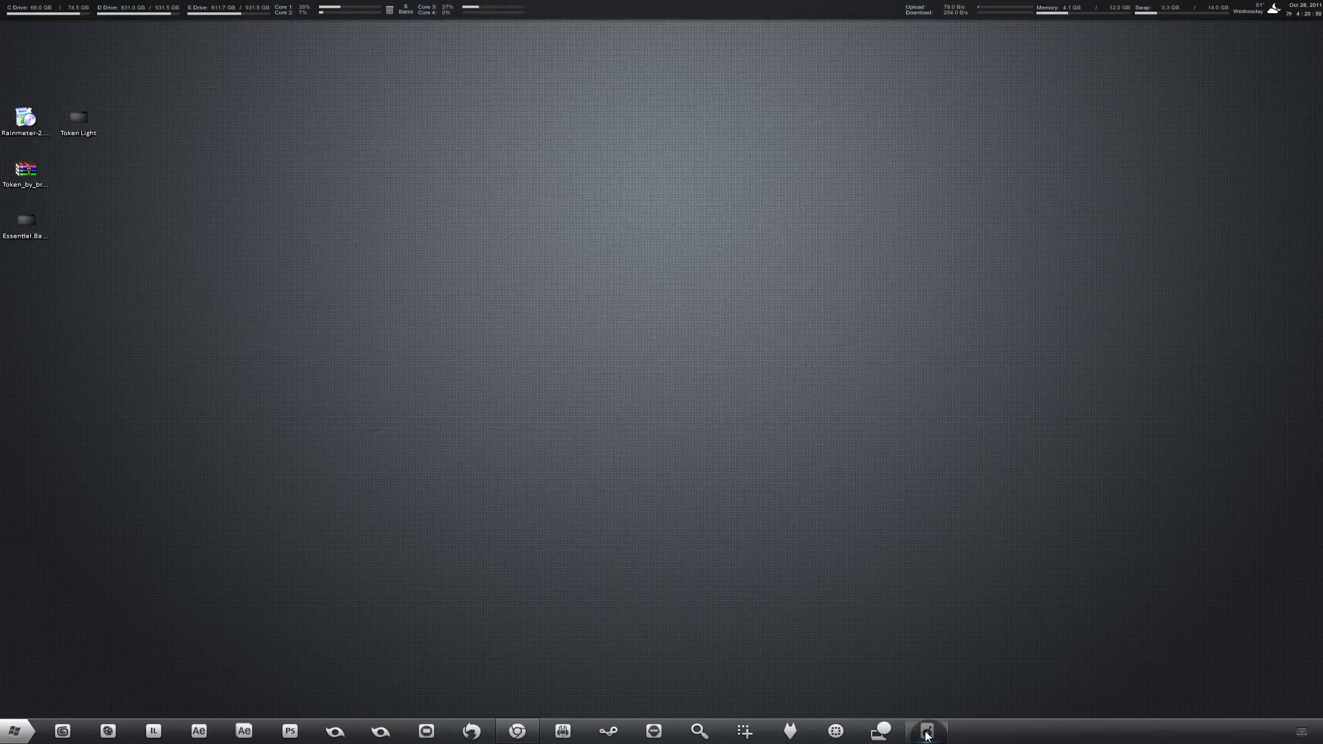
{"action": "left_click", "coordinate": [927, 734]}
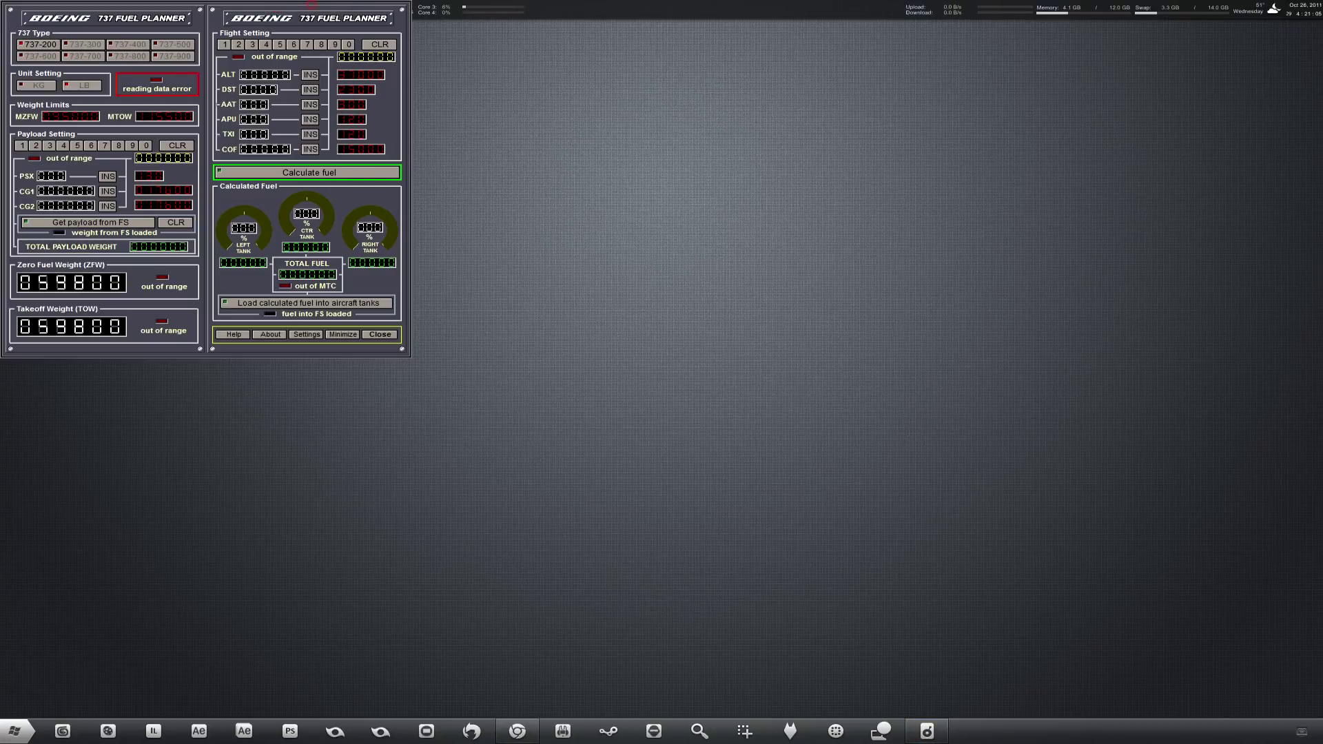
Delete the Token Light folder, Rainmeter-2.1.exe, Token_by_brsev.zip and the Essential.Bar.Rev.2.5 folder from the desktop.
{"action": "key", "text": "Delete"}
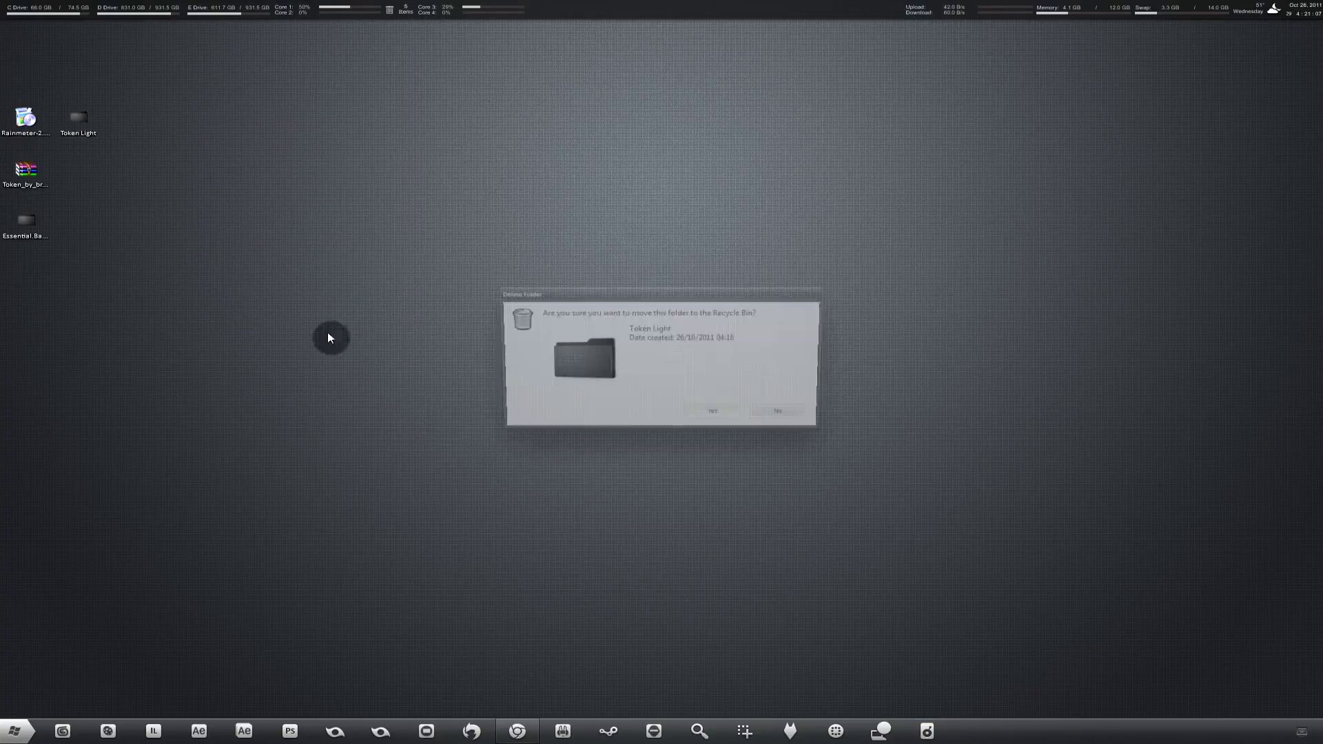
{"action": "left_click", "coordinate": [727, 413]}
{"action": "key", "text": "Delete"}
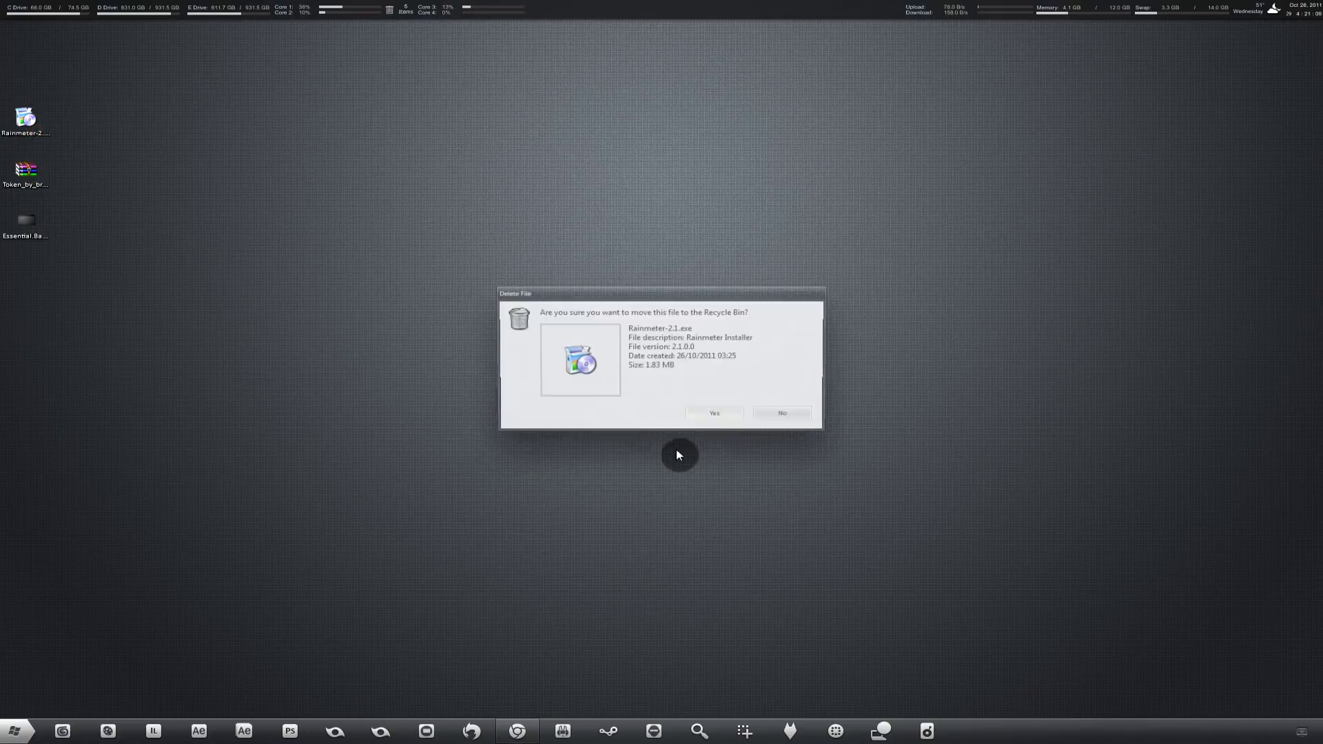
{"action": "left_click", "coordinate": [717, 414]}
{"action": "left_click", "coordinate": [43, 181]}
{"action": "key", "text": "Delete"}
{"action": "left_click", "coordinate": [714, 413]}
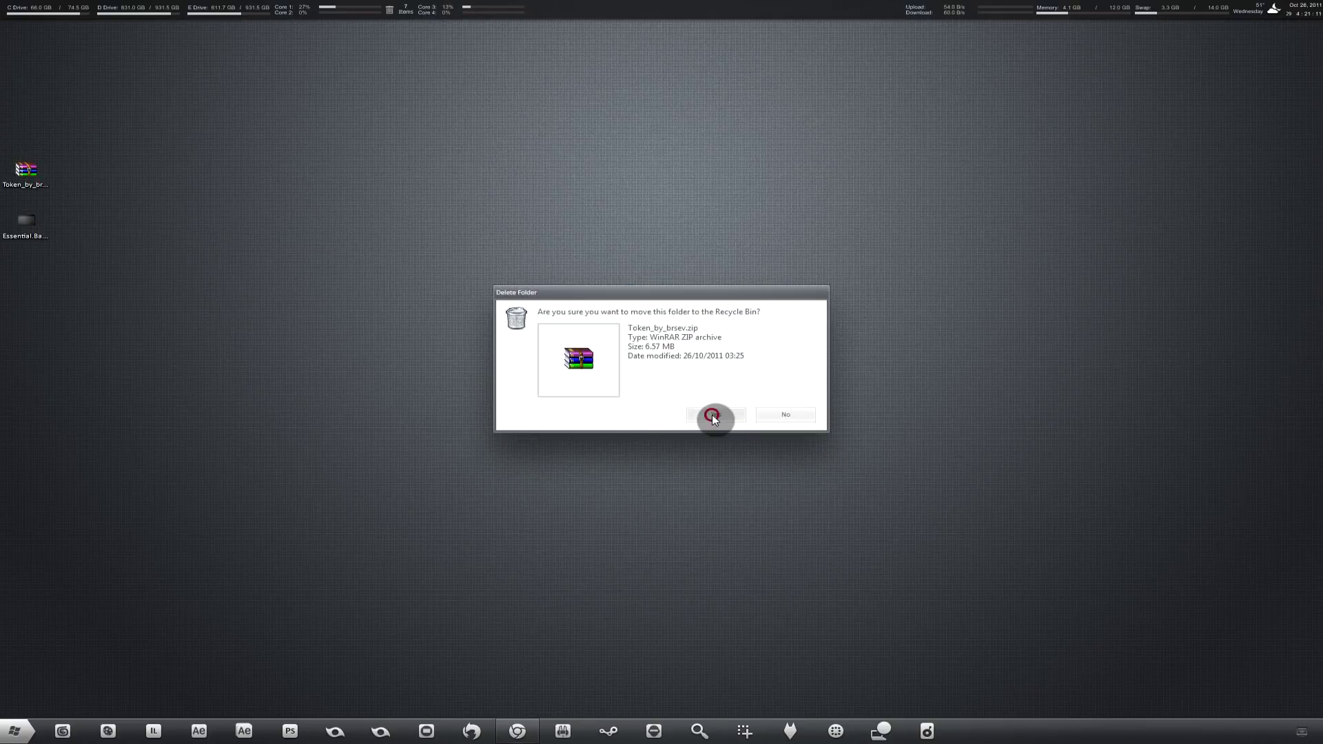
{"action": "left_click", "coordinate": [25, 224]}
{"action": "key", "text": "Delete"}
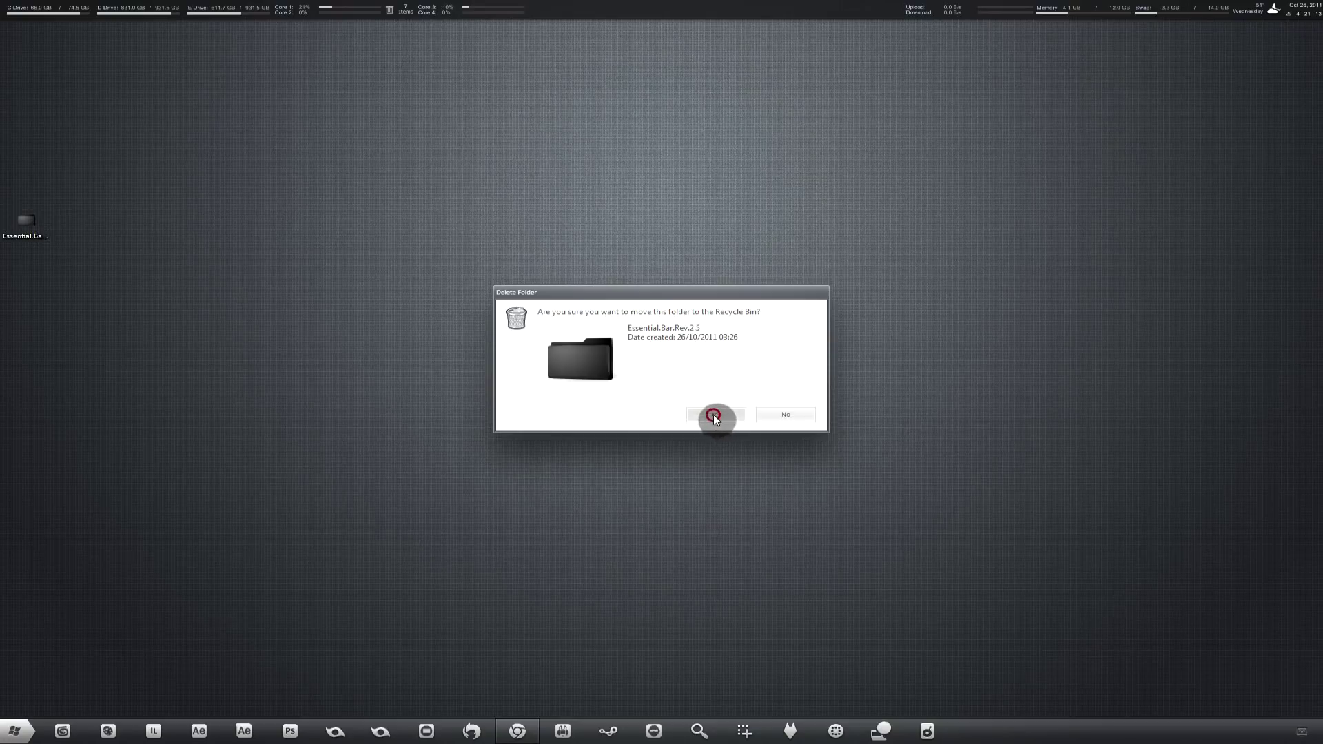
{"action": "left_click", "coordinate": [715, 417]}
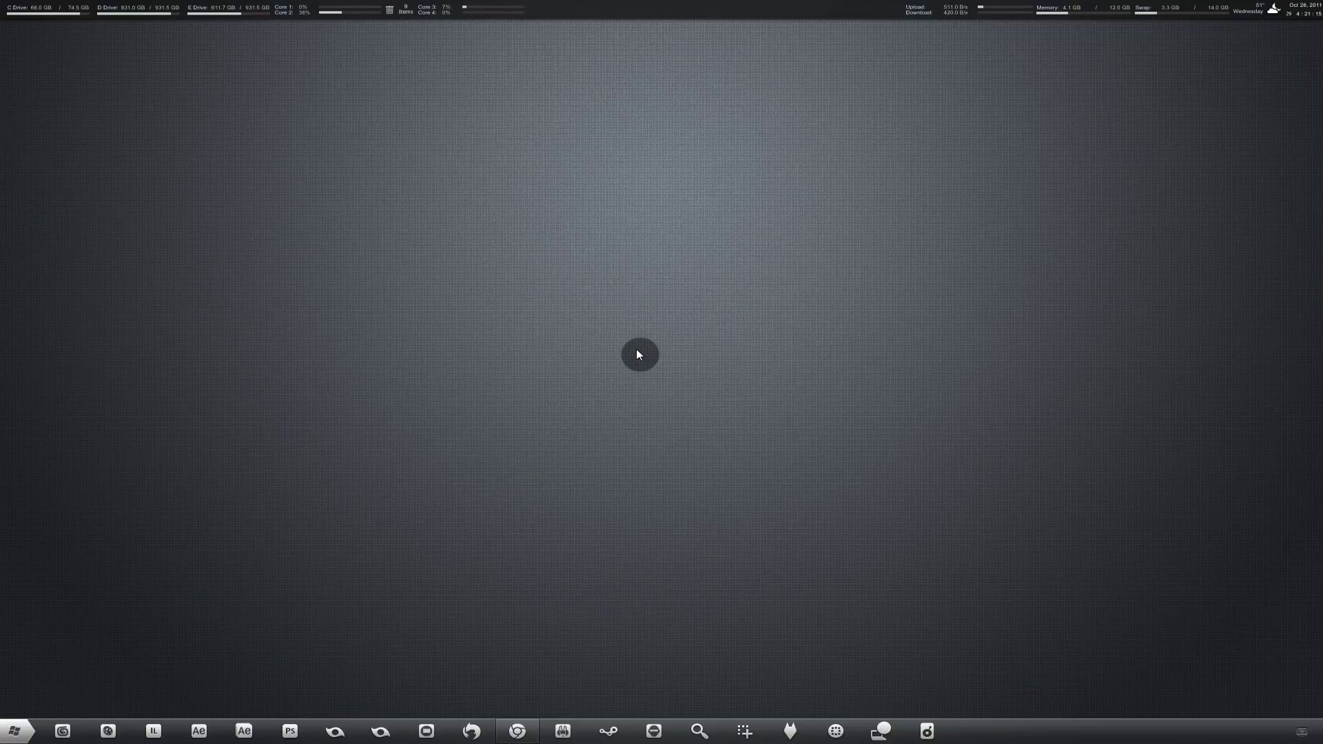
Switch to Chrome and open the Wallbase start page from the wallpaper search results.
{"action": "left_click", "coordinate": [517, 731]}
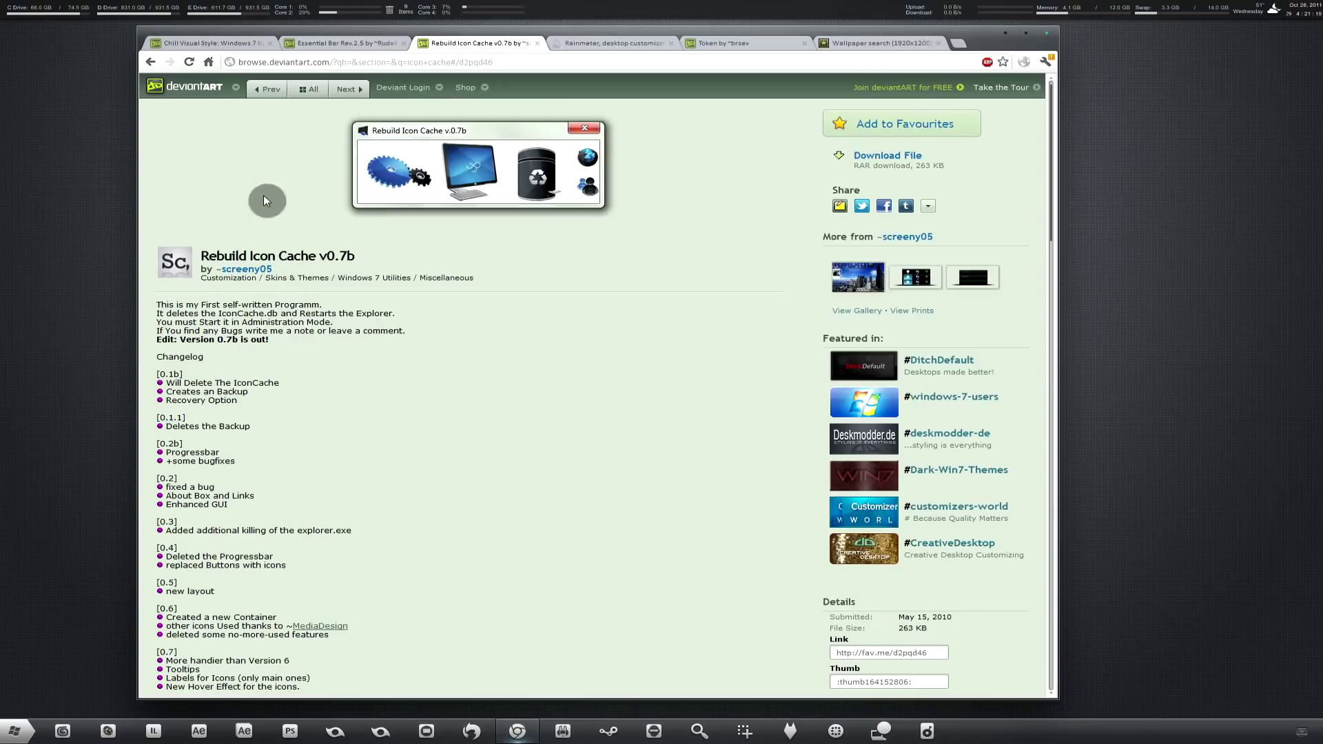
{"action": "left_click", "coordinate": [866, 44]}
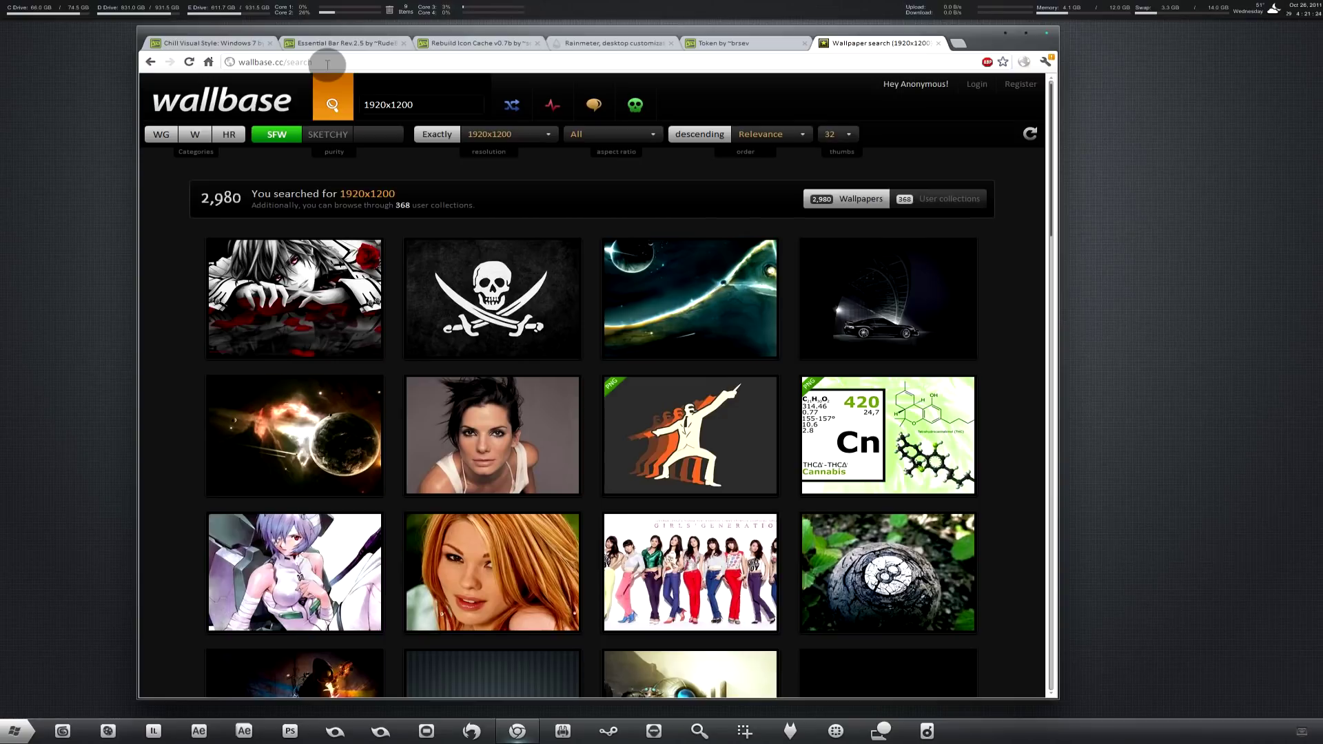
{"action": "left_click_drag", "start_coordinate": [327, 63], "coordinate": [275, 60]}
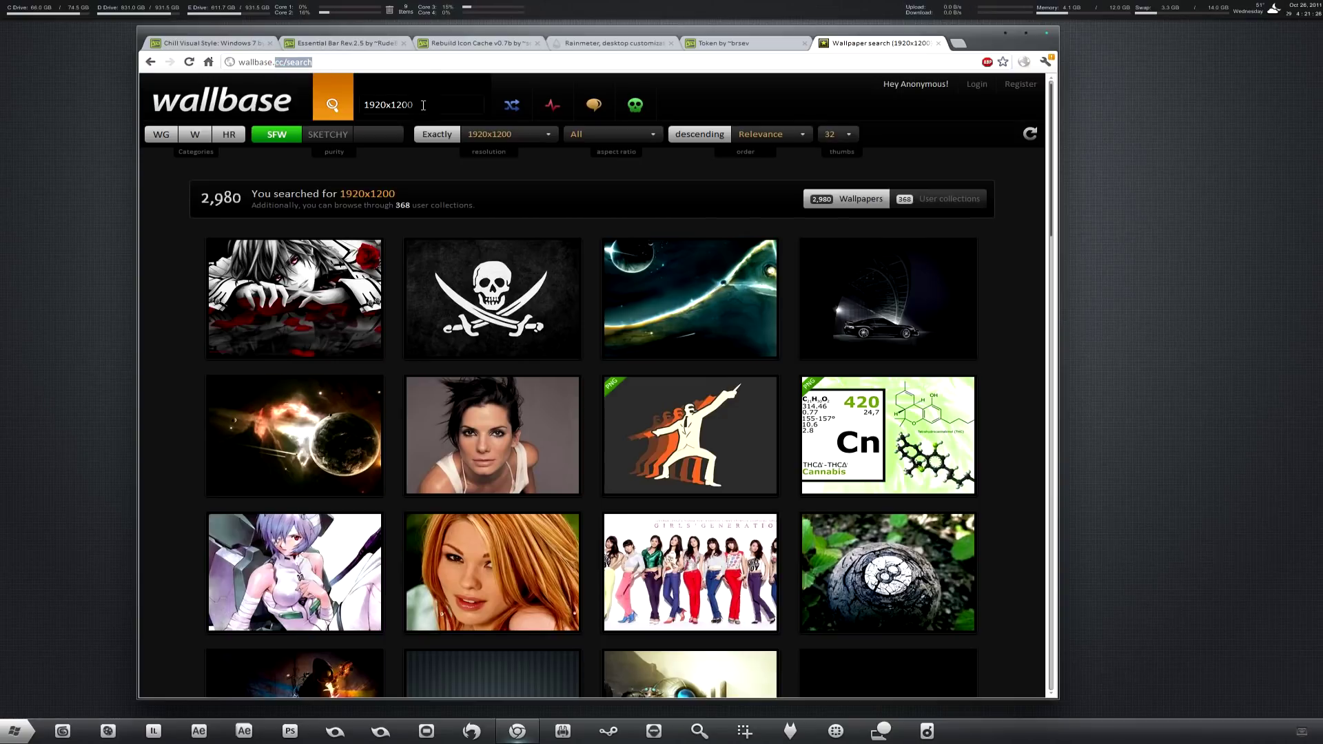
{"action": "left_click", "coordinate": [242, 103]}
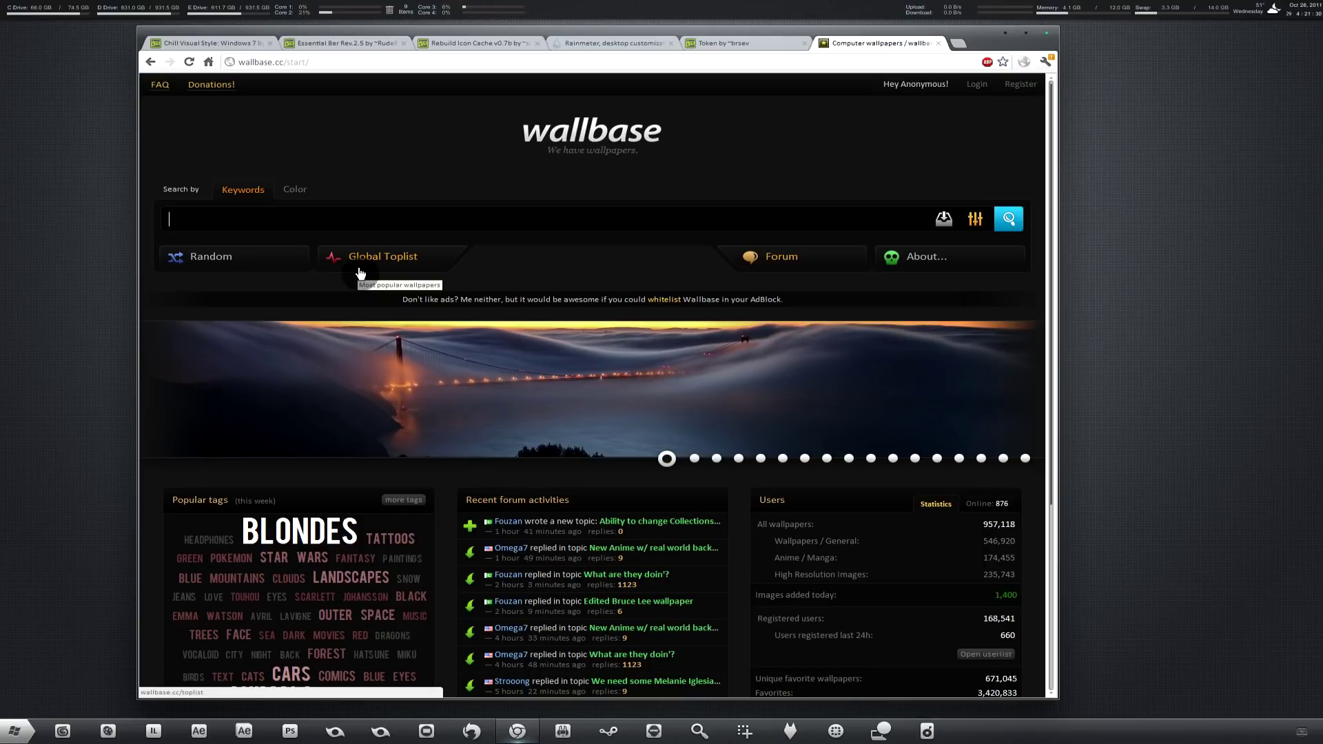
View the Golden Gate Bridge fog wallpaper at full and fitted size, and return to the Wallbase start page.
{"action": "left_click", "coordinate": [402, 390]}
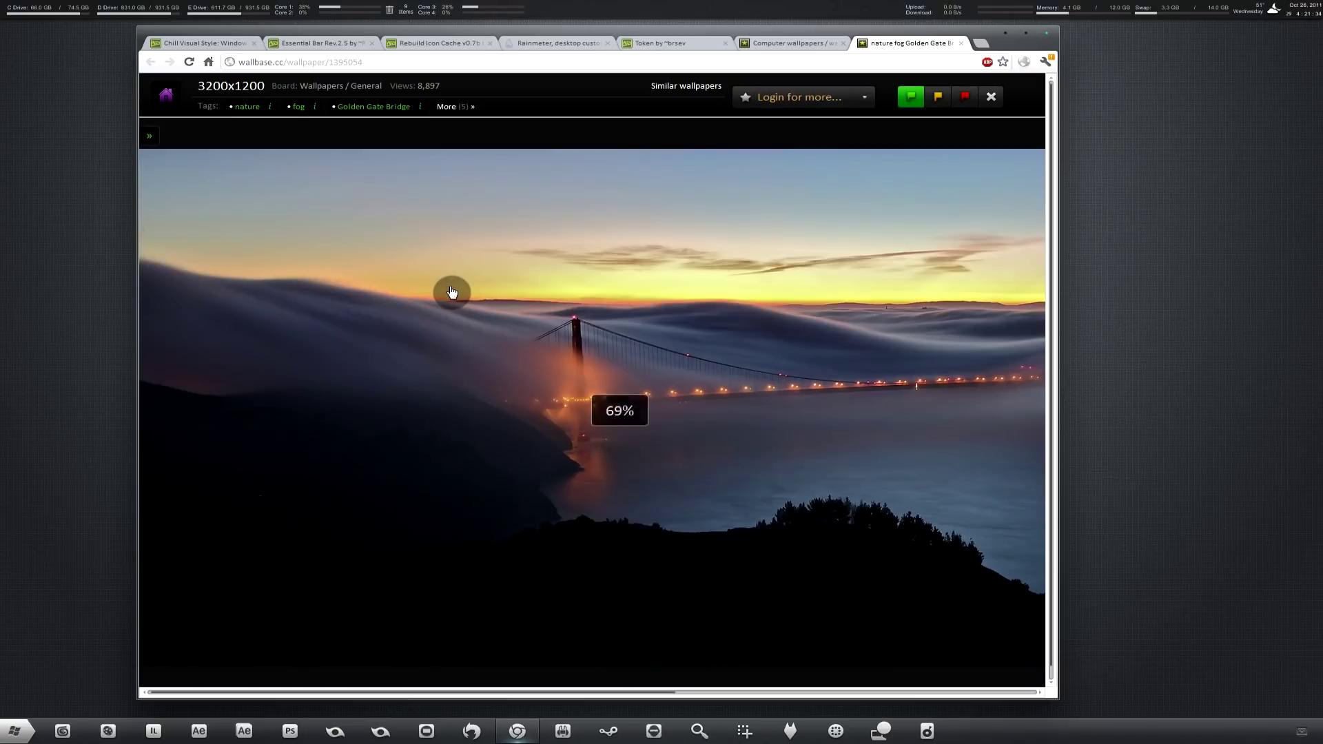
{"action": "left_click", "coordinate": [680, 682]}
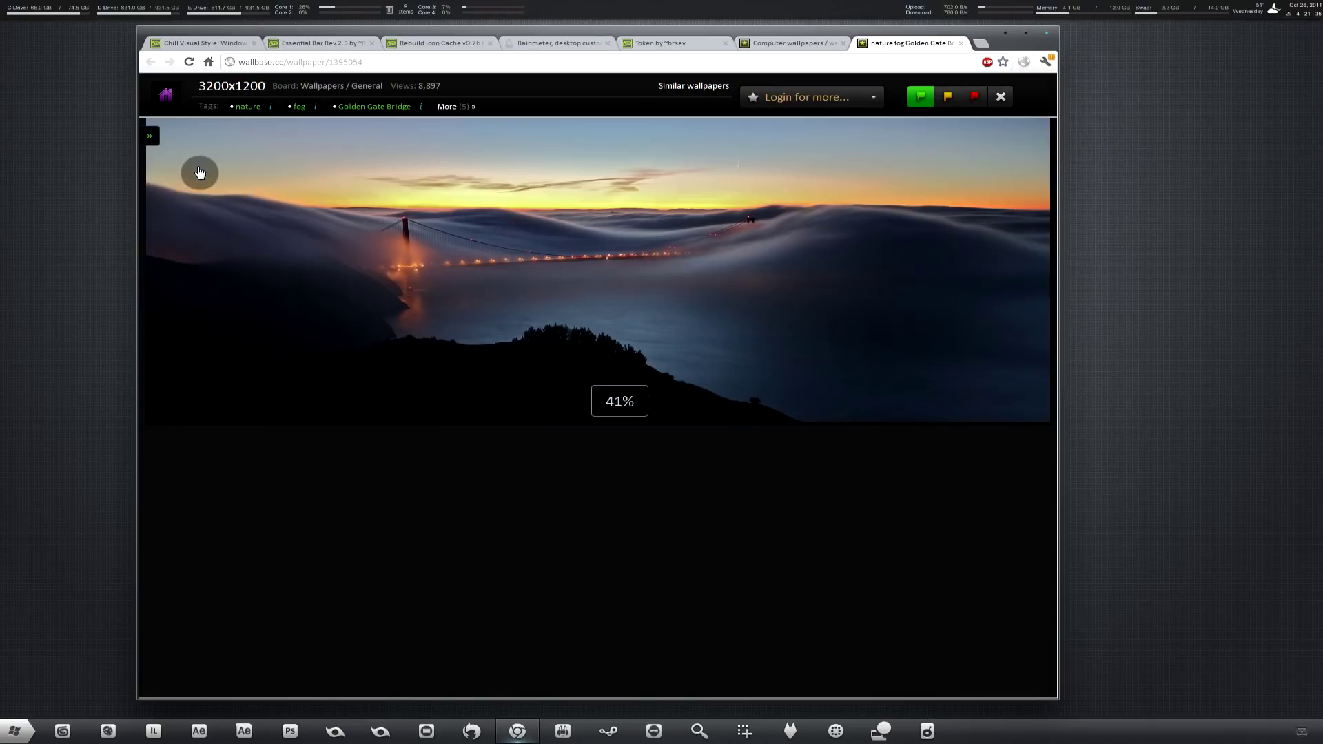
{"action": "left_click_drag", "start_coordinate": [396, 61], "coordinate": [290, 60]}
{"action": "key", "text": "BackSpace"}
{"action": "key", "text": "Return"}
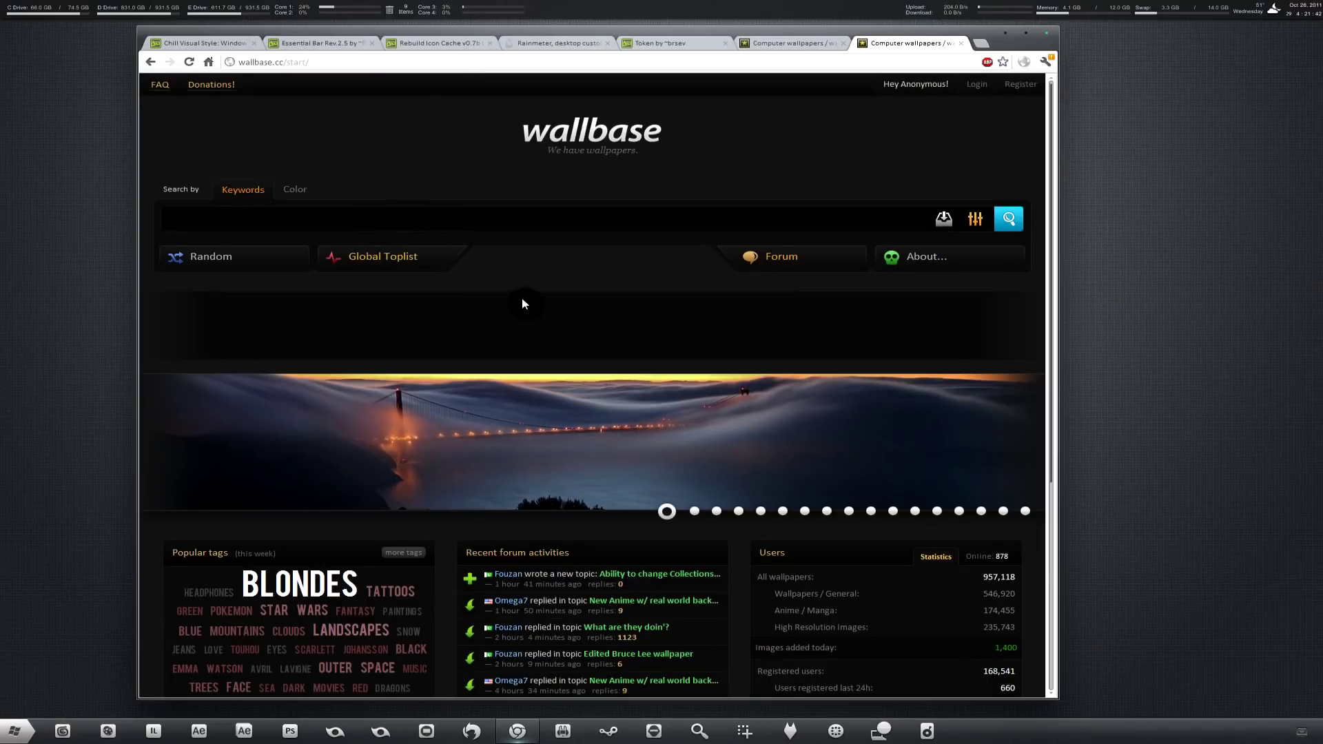
Search Wallbase for 1920x1200 wallpapers.
{"action": "scroll", "coordinate": [469, 344], "scroll_direction": "down", "scroll_amount": 3}
{"action": "scroll", "coordinate": [486, 450], "scroll_direction": "up", "scroll_amount": 3}
{"action": "left_click", "coordinate": [522, 217]}
{"action": "type", "text": "1920x"}
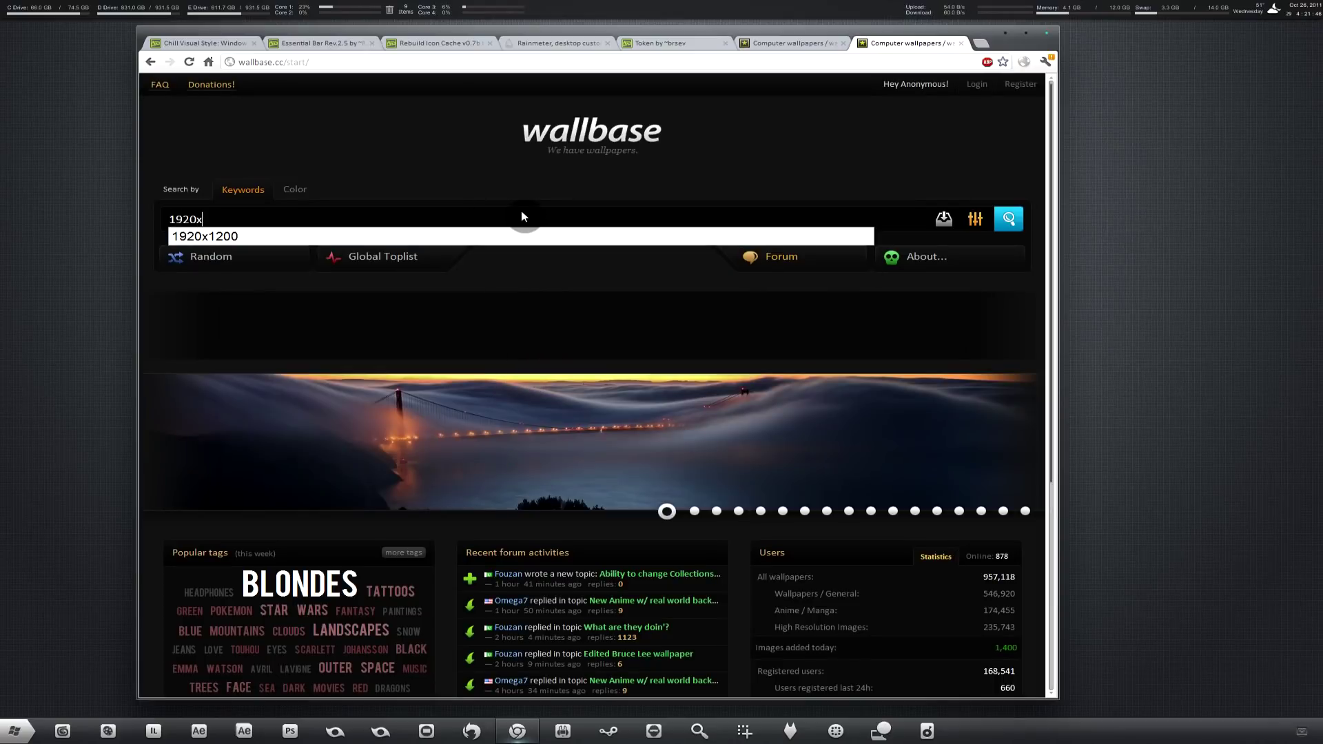
{"action": "key", "text": "Return"}
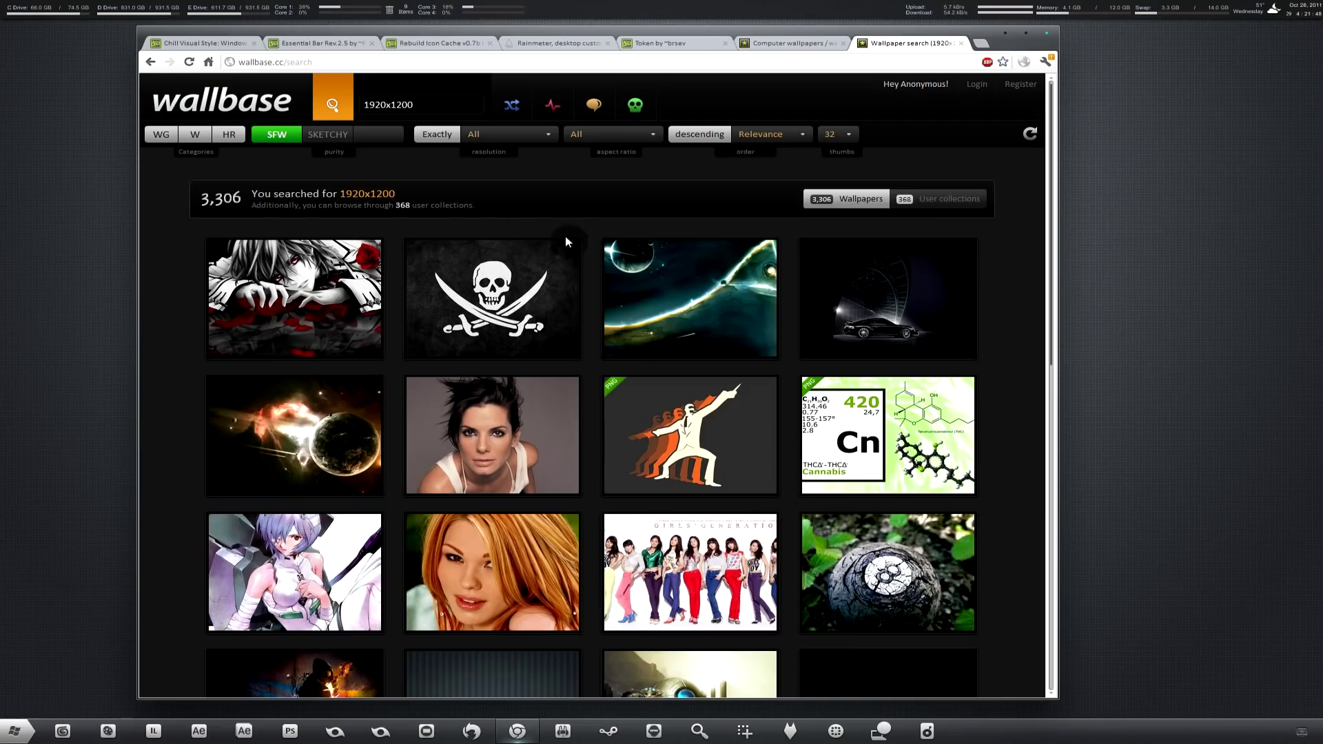
Open the cracked 8-ball wallpaper at full size and save the image to the desktop.
{"action": "left_click", "coordinate": [879, 576]}
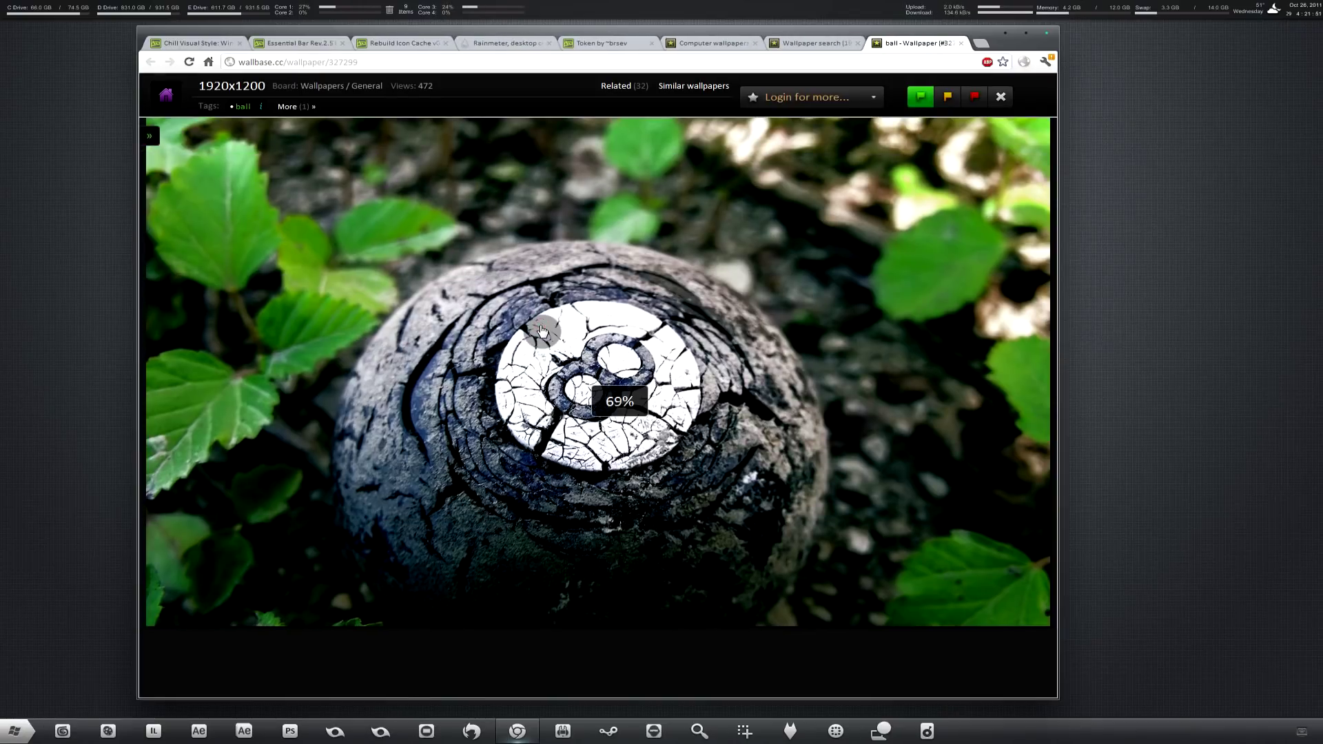
{"action": "left_click", "coordinate": [541, 329]}
{"action": "right_click", "coordinate": [555, 338]}
{"action": "left_click", "coordinate": [557, 335]}
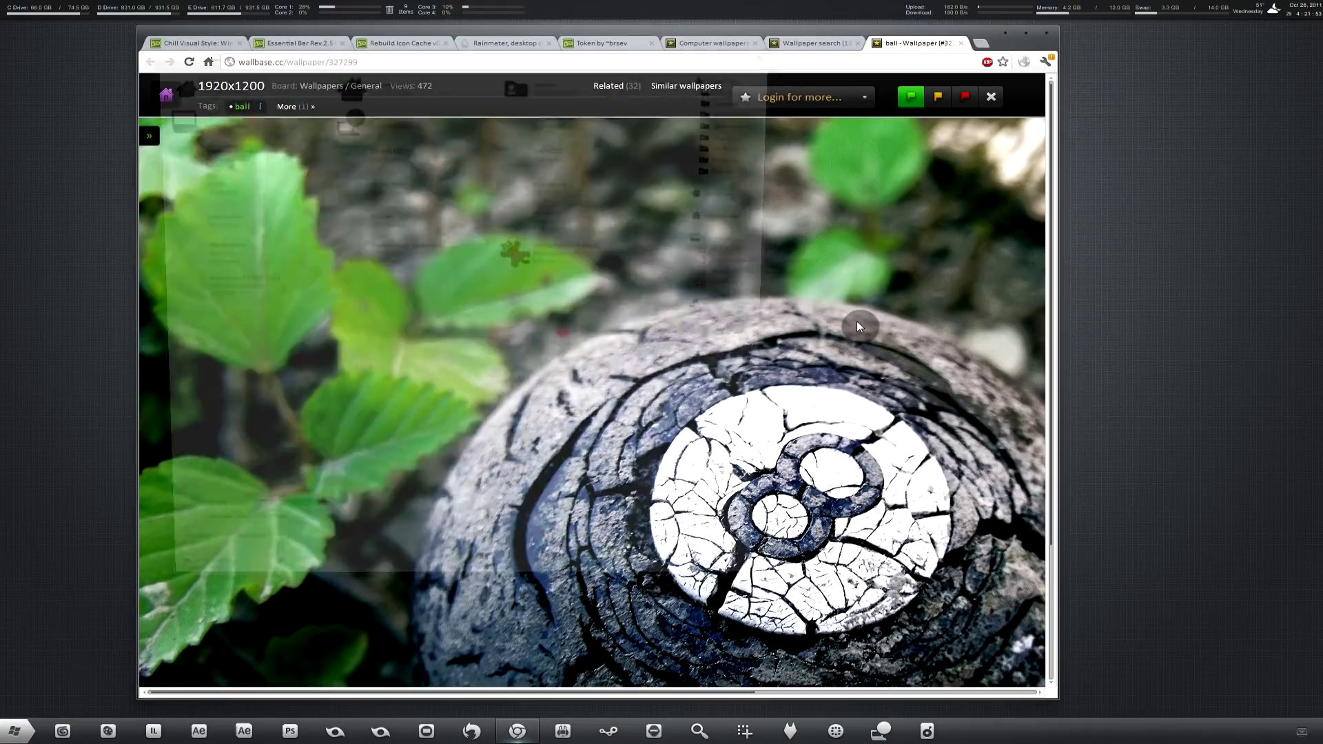
{"action": "left_click", "coordinate": [662, 594]}
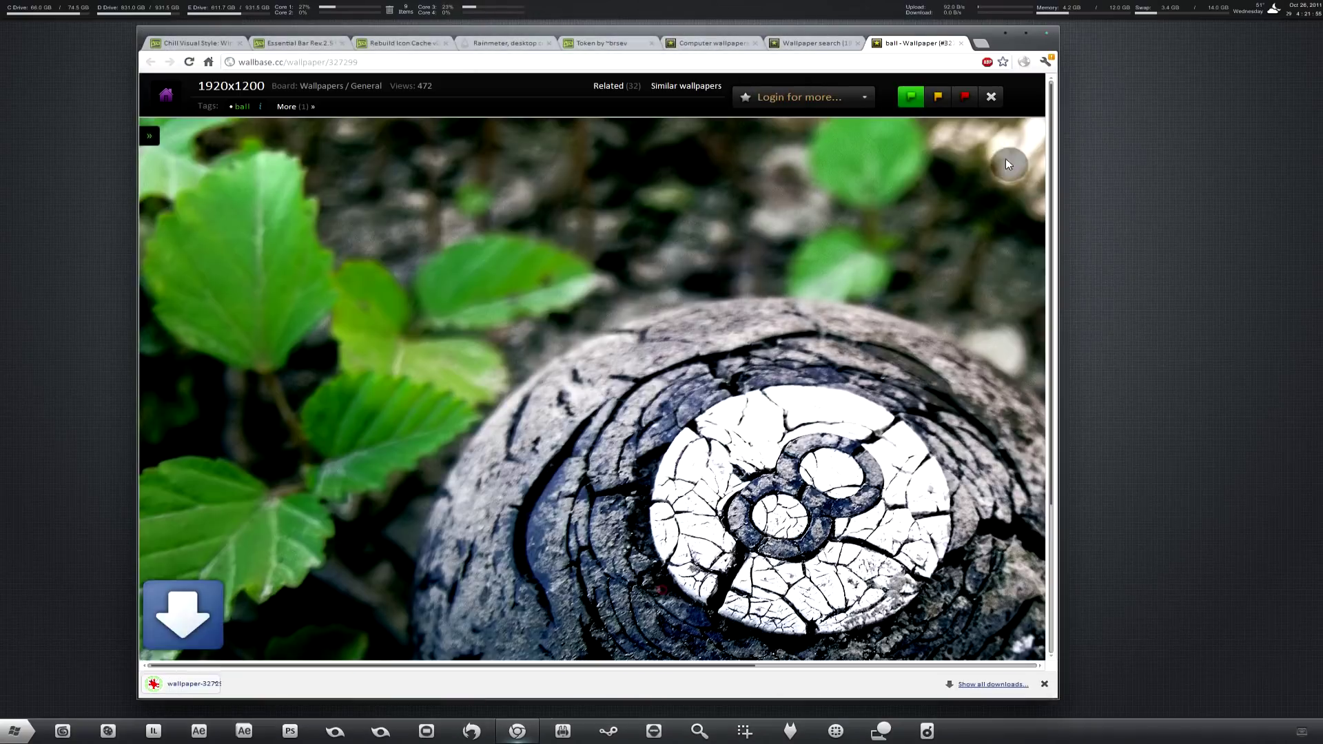
Minimise the browser, set the downloaded 8-ball image as the desktop background and clear its file from the desktop.
{"action": "left_click", "coordinate": [1006, 33]}
{"action": "right_click", "coordinate": [35, 36]}
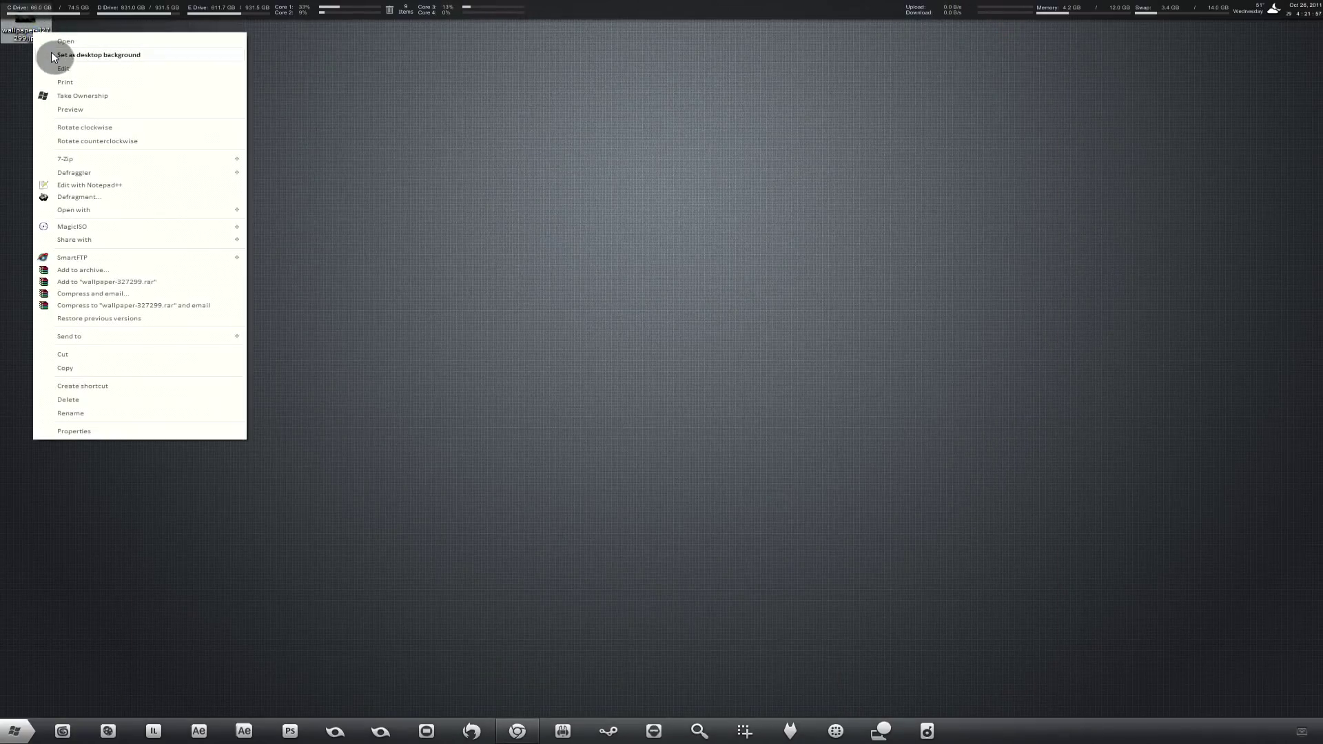
{"action": "left_click", "coordinate": [51, 54]}
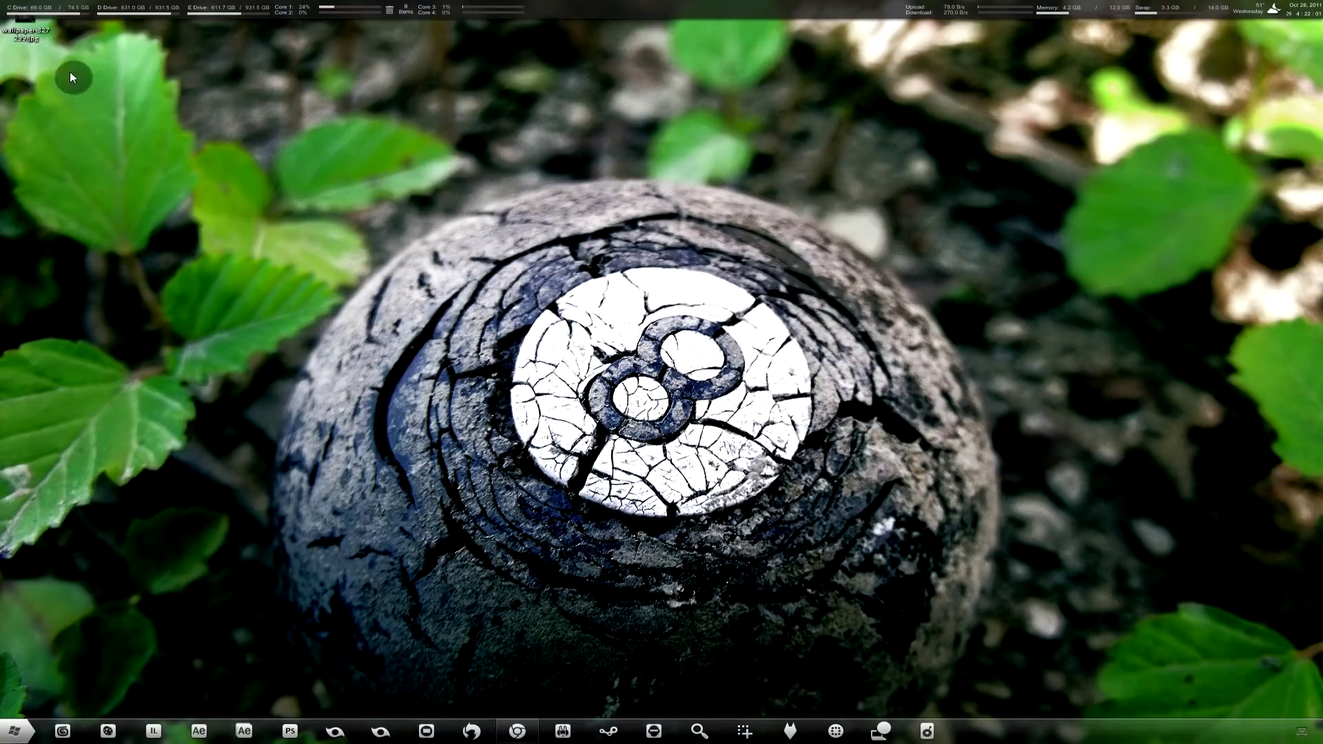
{"action": "left_click", "coordinate": [126, 82]}
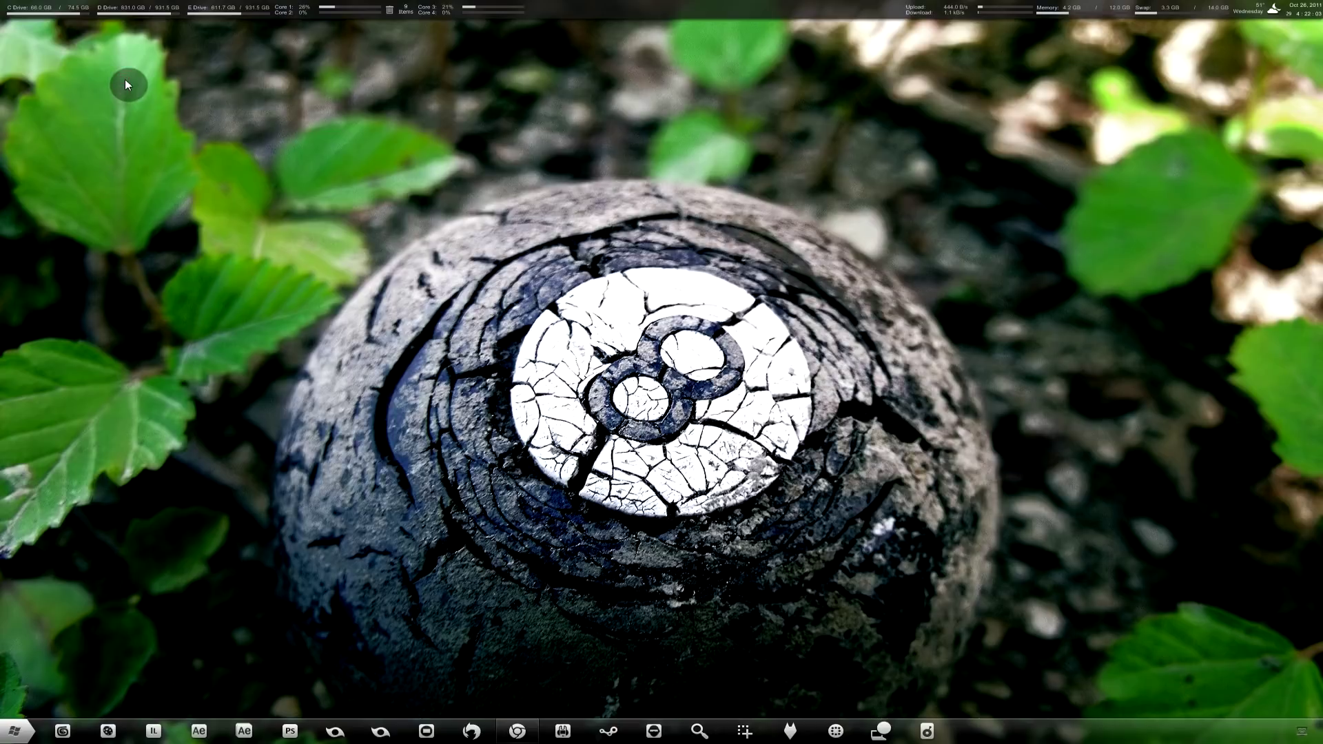